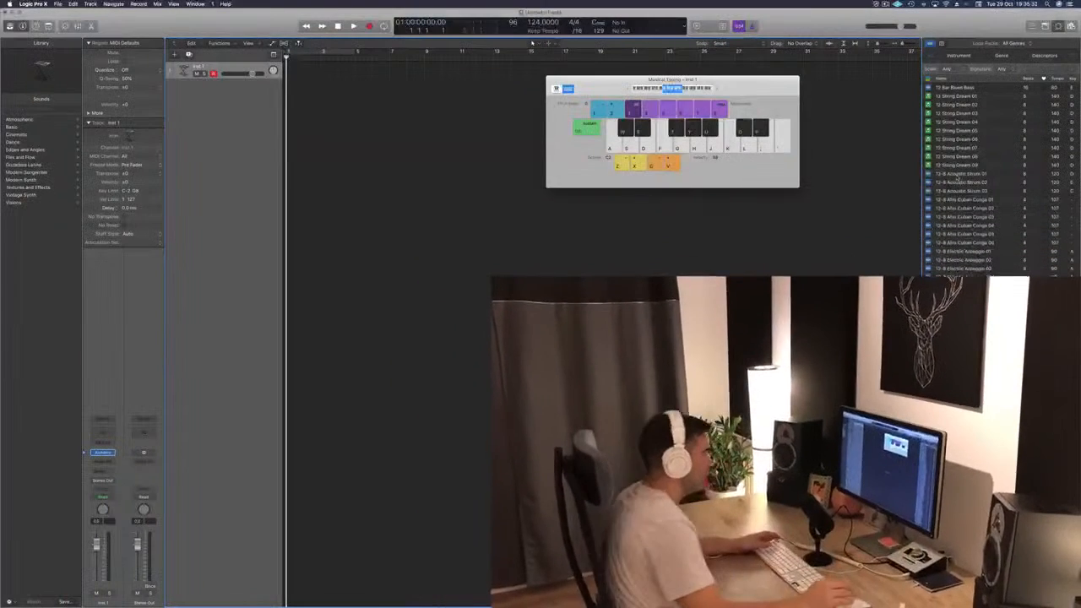
Audition the 12-8 Acoustic Strum 01 loop and several 12-8 Afro Cuban Conga loops, moving the Musical Typing window aside
left_click(957, 174)
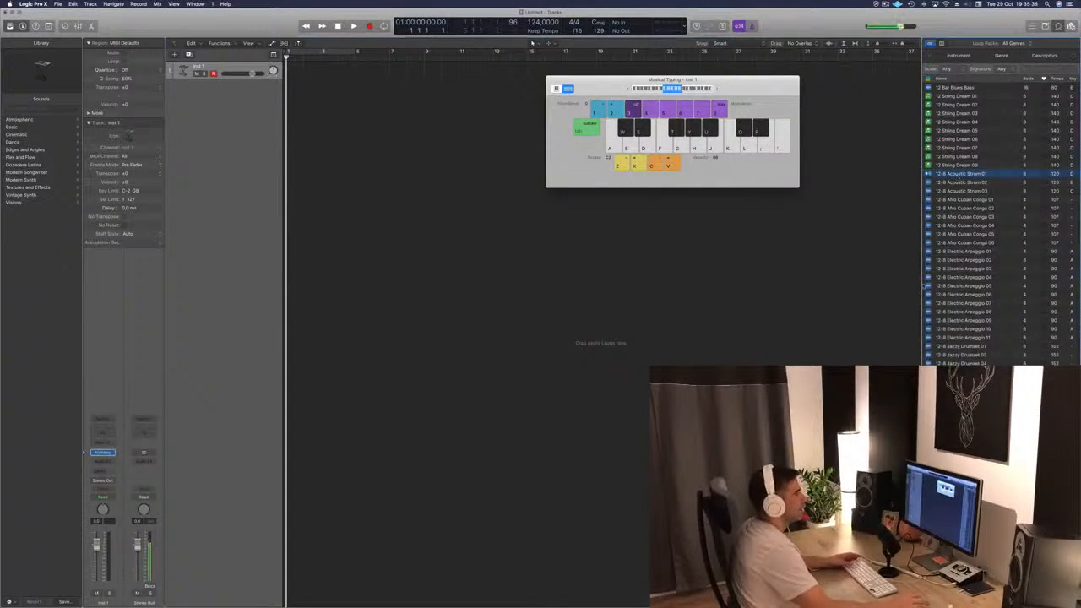
left_click(971, 199)
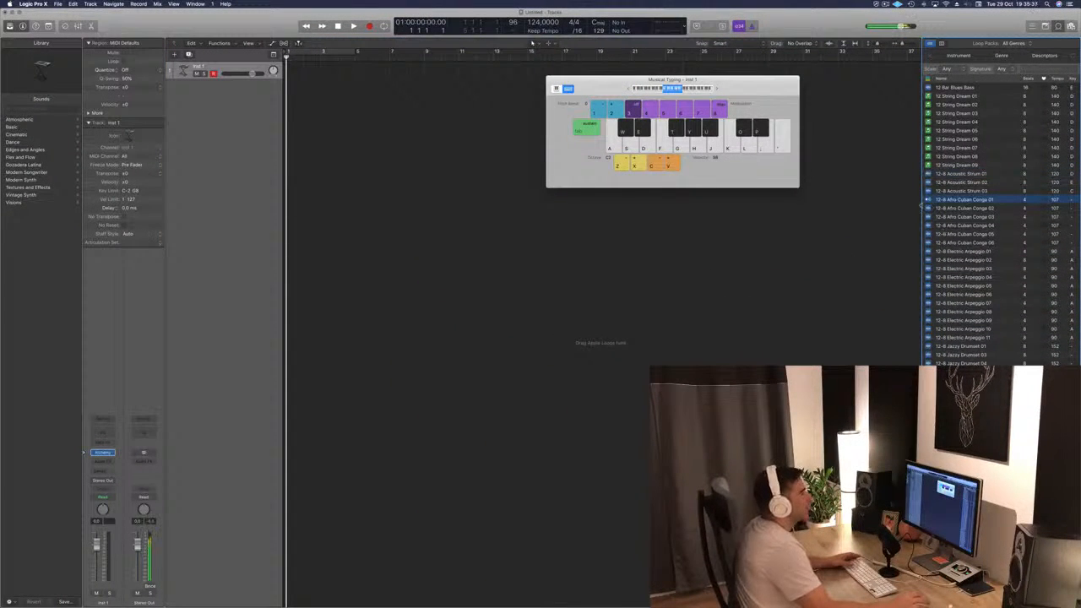
left_click_drag(758, 80, 827, 115)
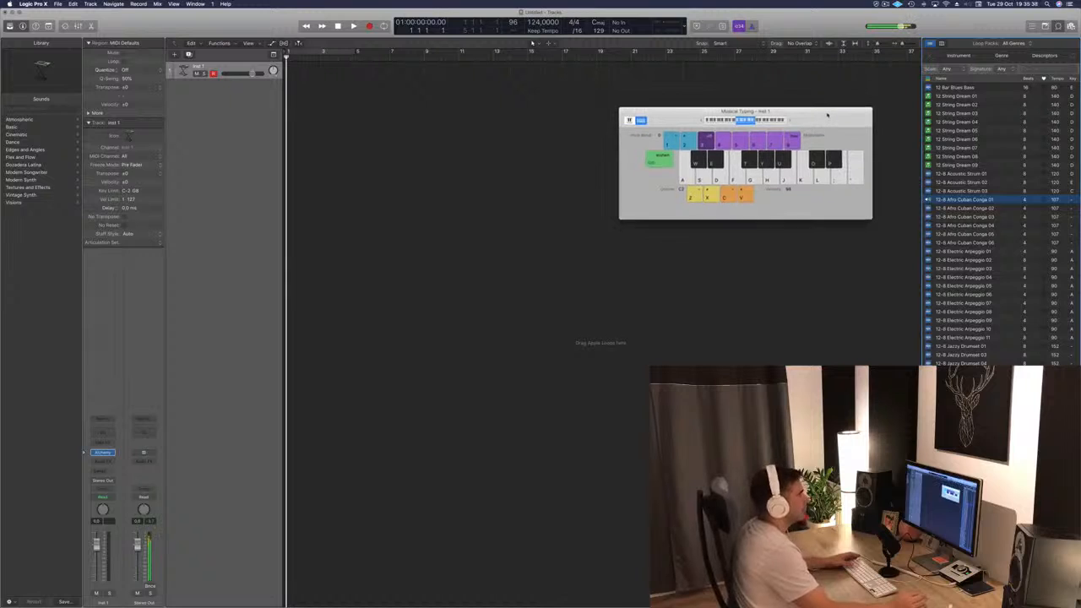
left_click(955, 217)
left_click(970, 227)
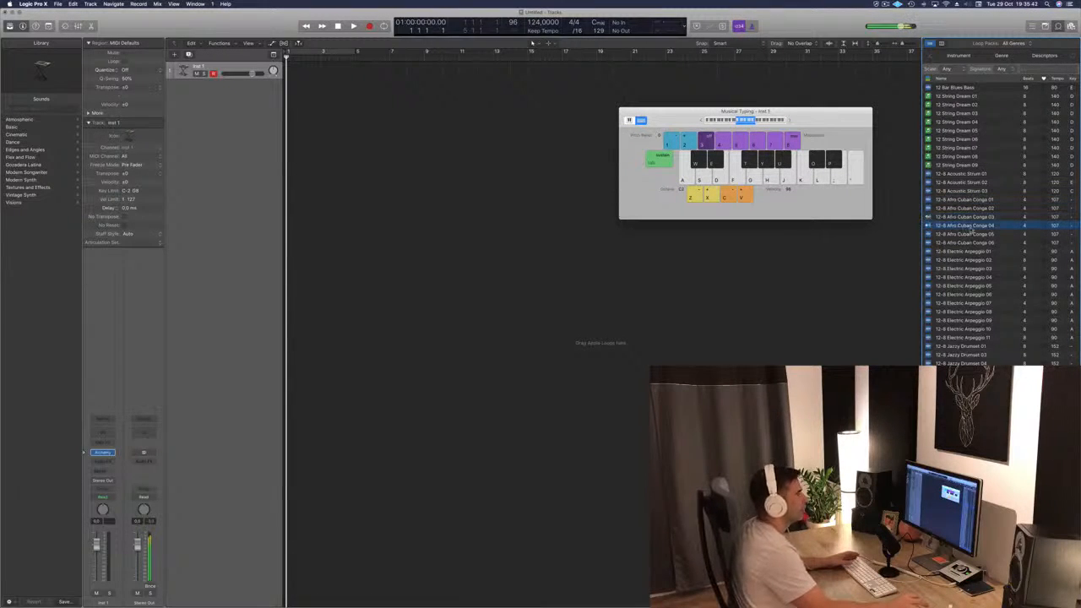
left_click(969, 235)
left_click(966, 217)
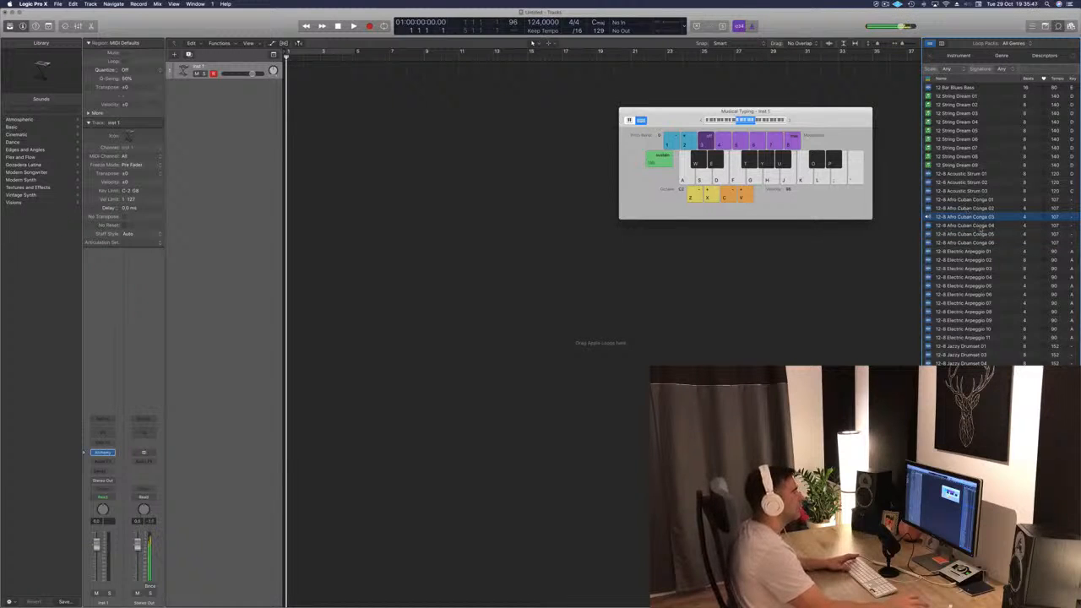
Add the 12-8 Afro Cuban Conga 03 loop on a new track at bar 1, import its tempo, and play it back
left_click_drag(606, 112, 277, 117)
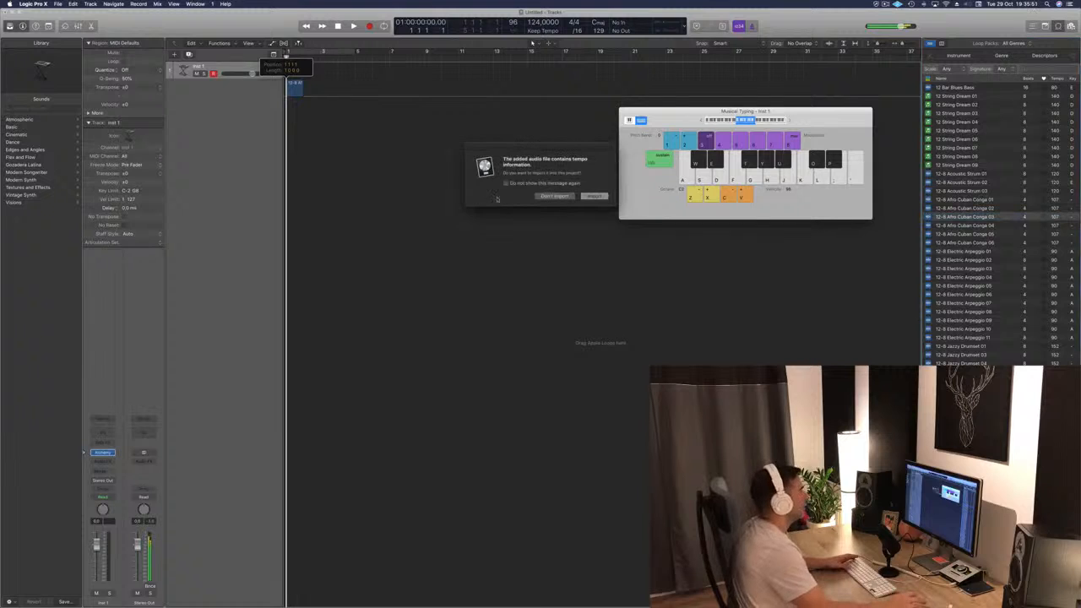
left_click(594, 196)
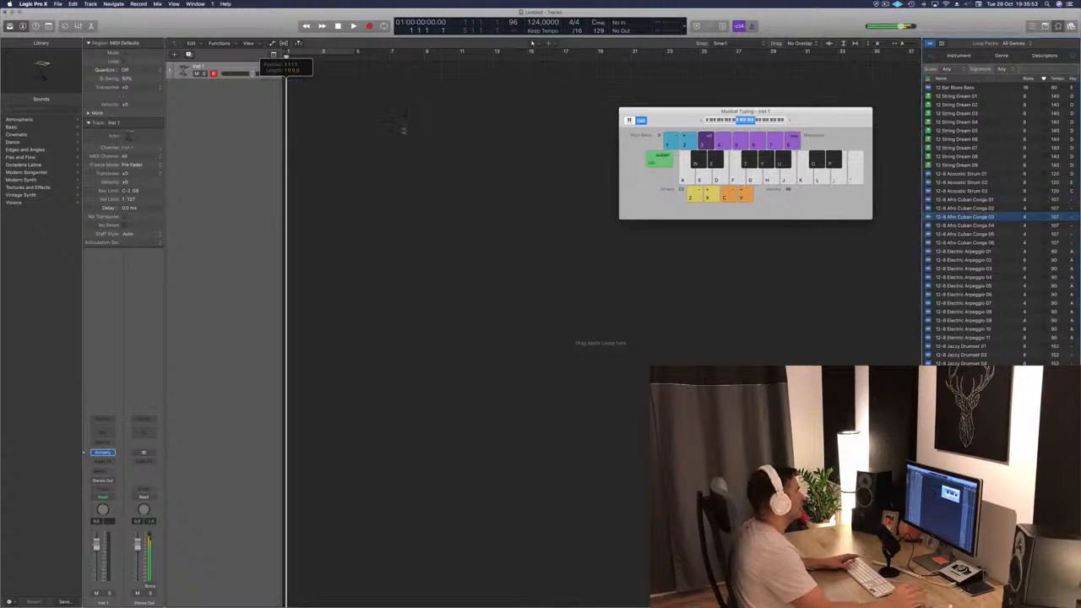
key("space")
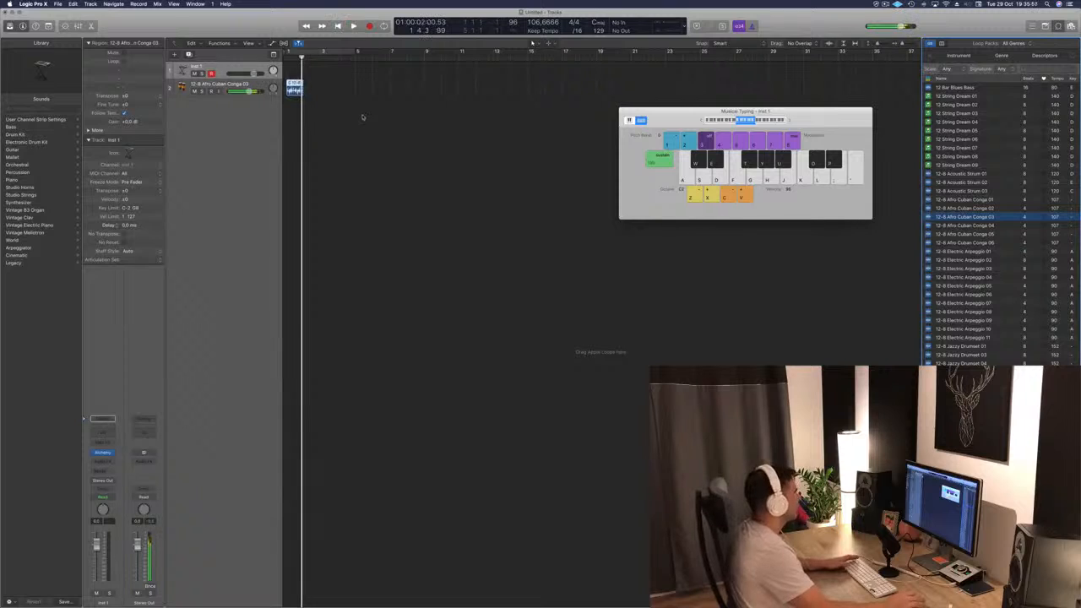
key("space")
left_click(432, 180)
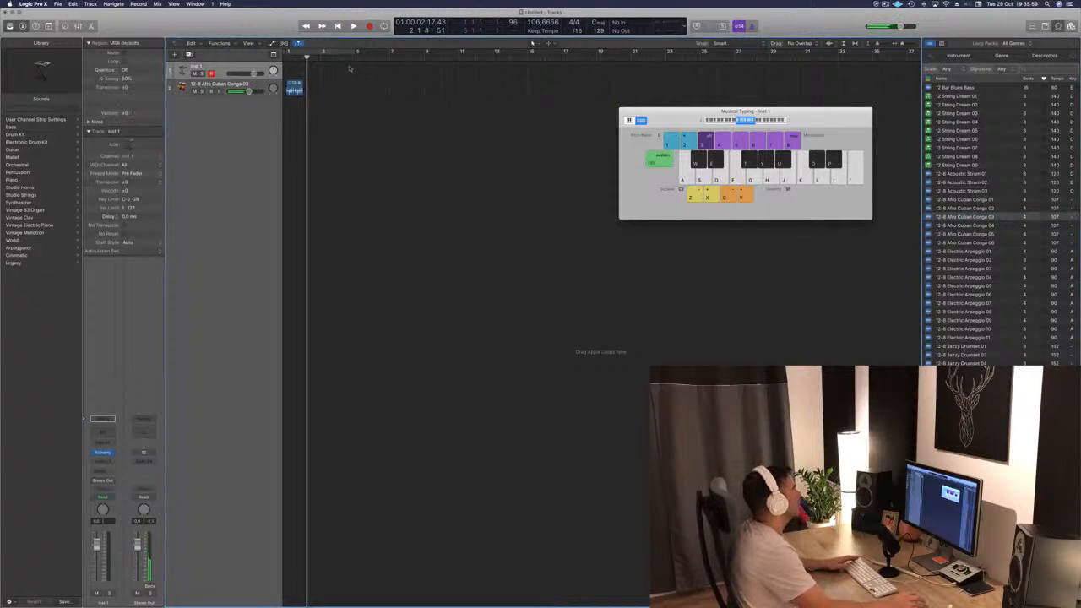
Enable the cycle area over bars 1 to 5 and loop the conga region to bar 5, checking it with playback
left_click(343, 54)
left_click(296, 90)
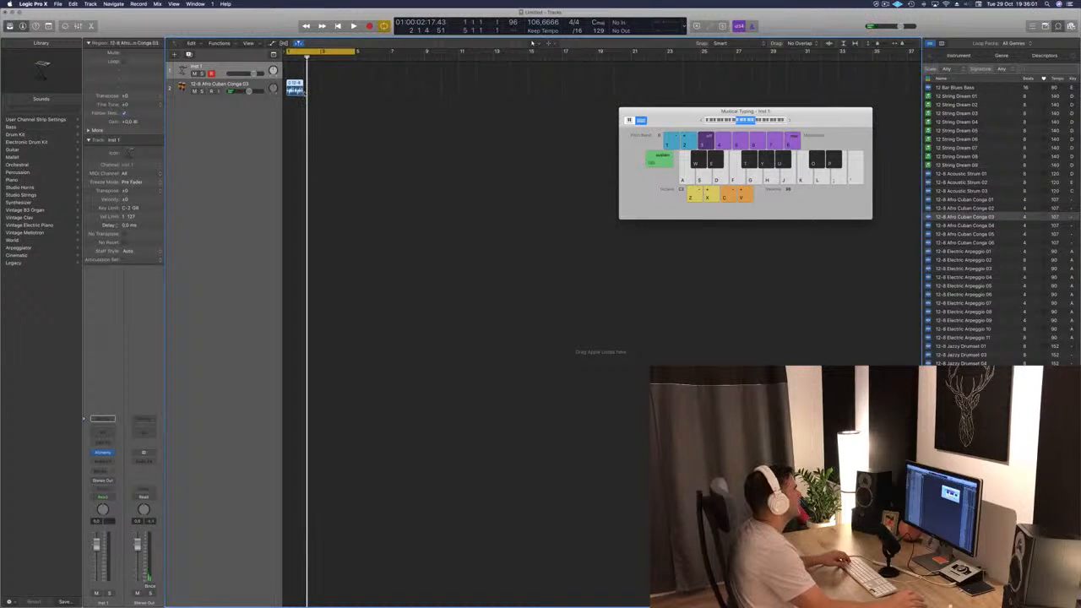
left_click_drag(303, 85, 354, 87)
key("space")
key("space")
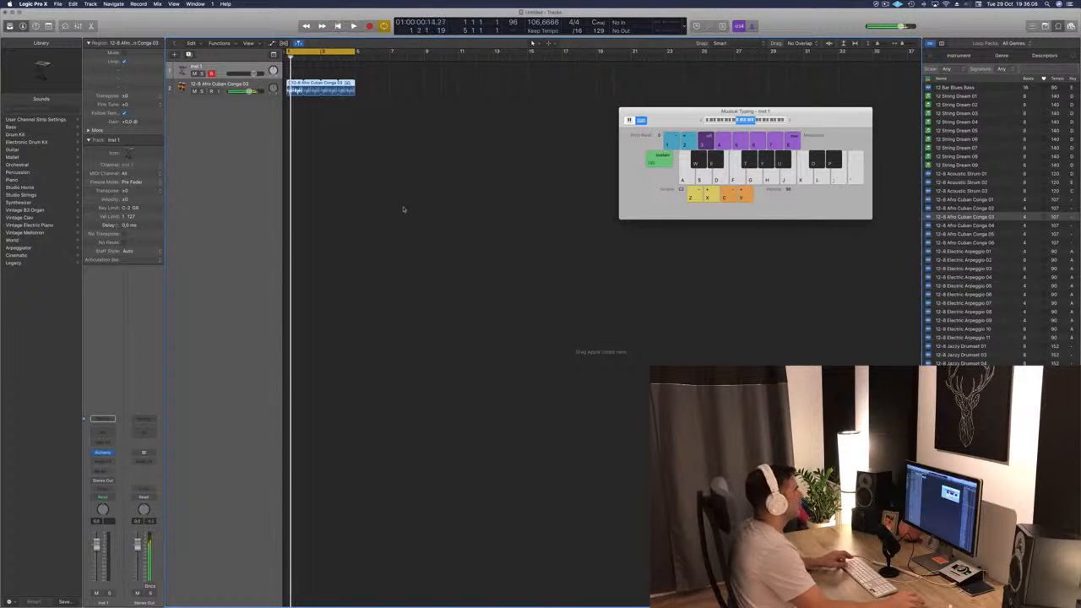
Set the project tempo to 124 and play back the looped conga region
scroll(403, 208, "right", 2)
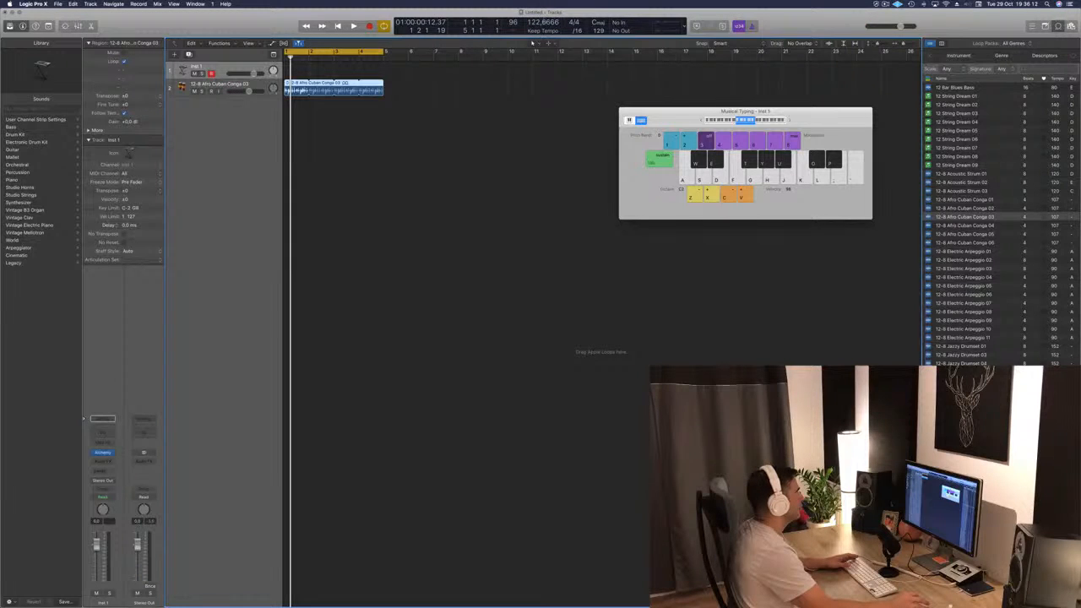
double_click(544, 22)
type("124.0000")
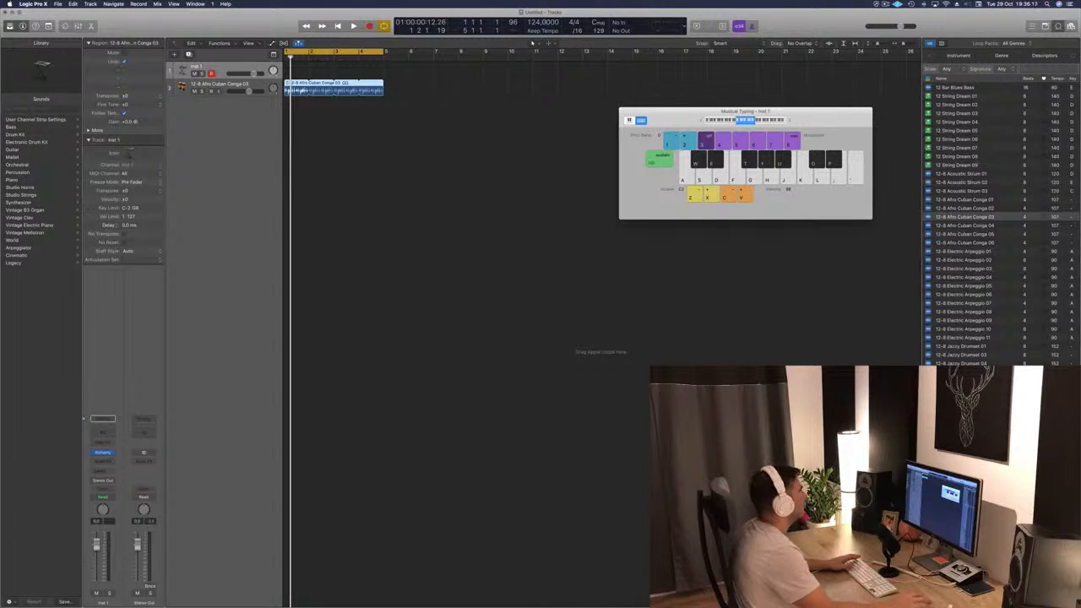
left_click(493, 180)
key("space")
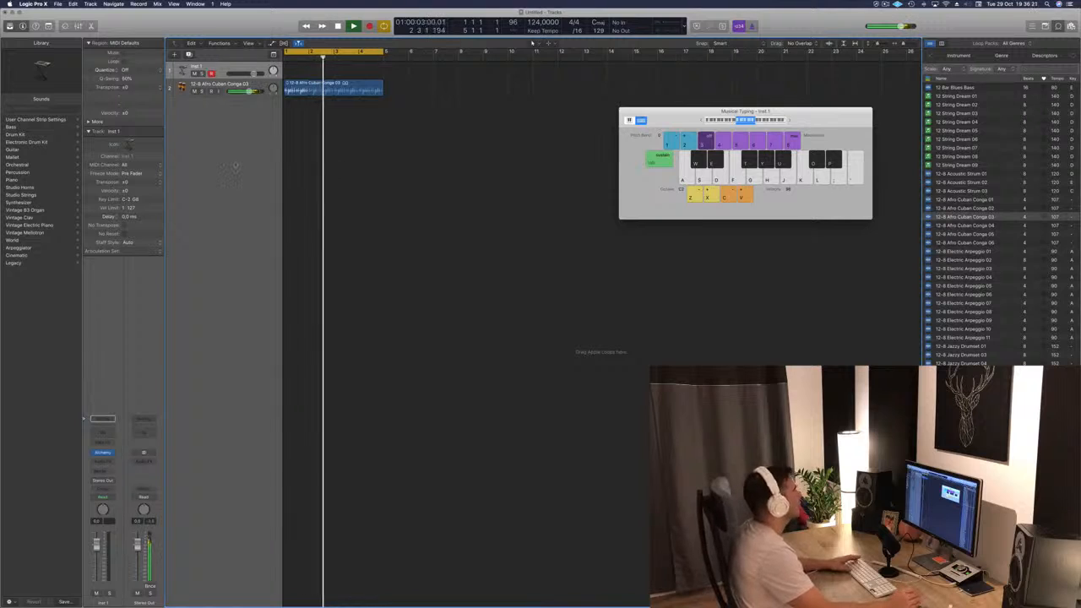
key("space")
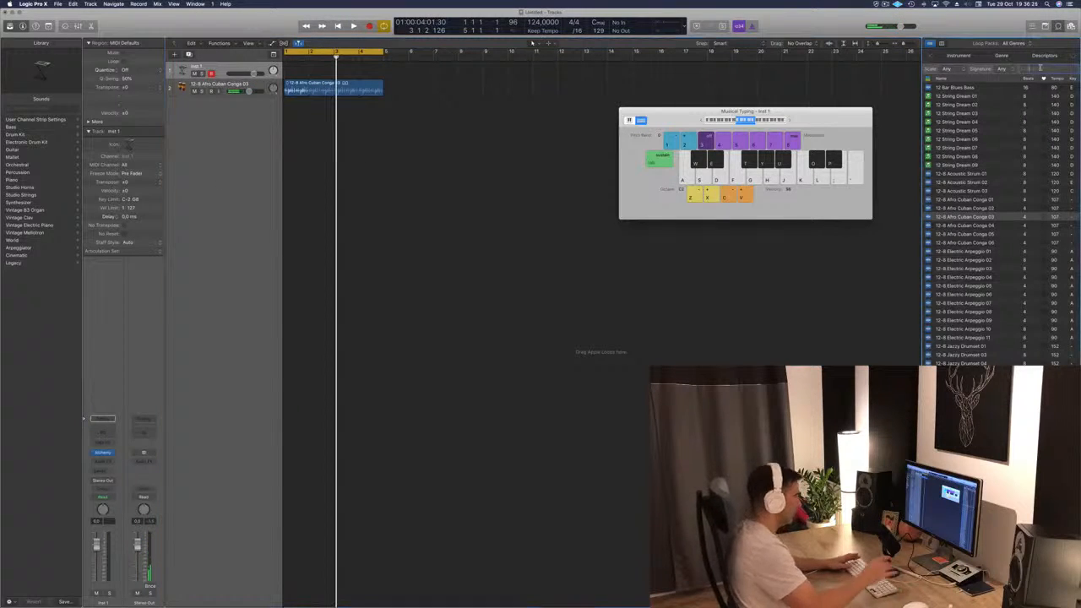
Search the loop library for "kick"
key("Return")
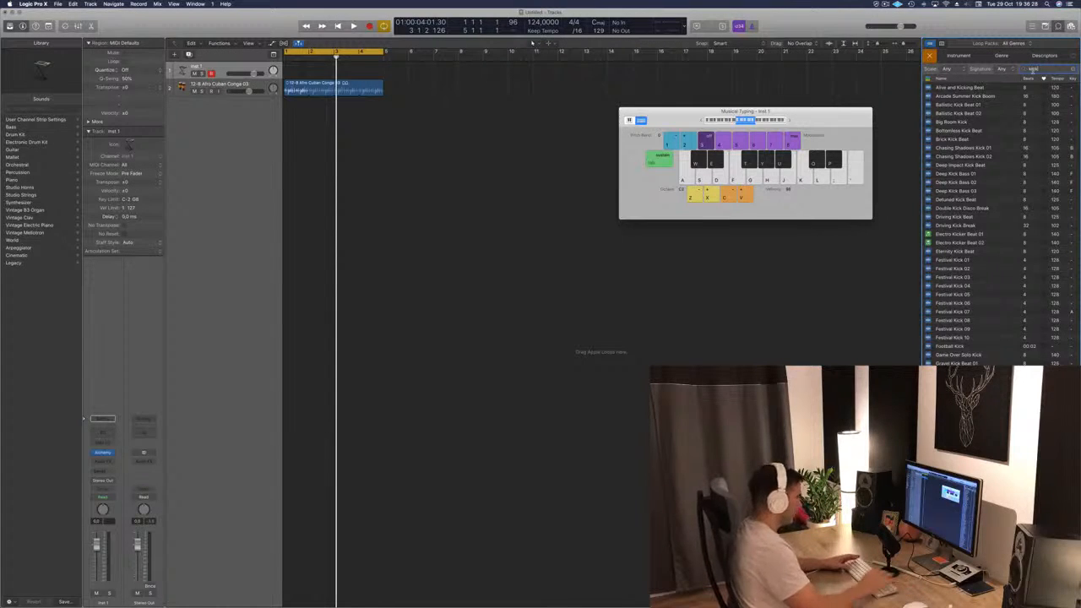
type("drum")
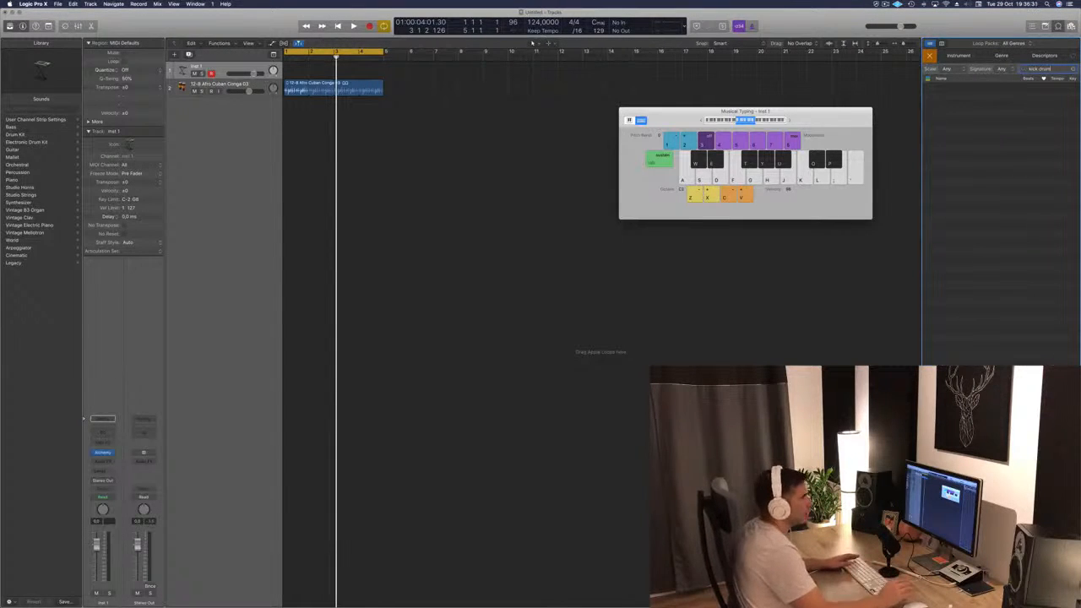
key("BackSpace")
key("BackSpace")
key("BackSpace")
key("BackSpace")
key("BackSpace")
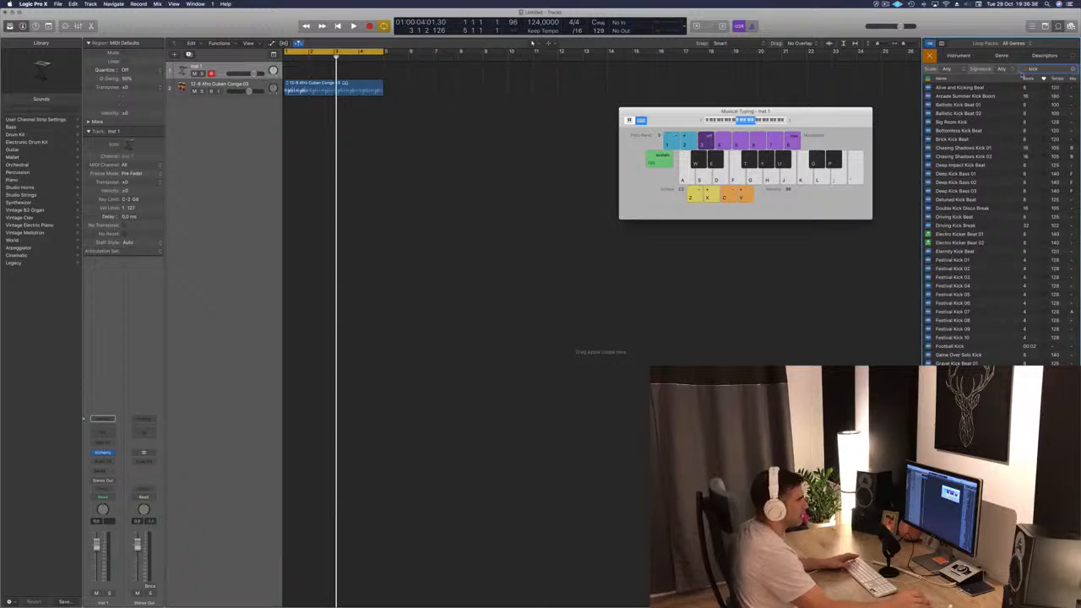
Audition the first Festival Kick loops and add Festival Kick 03 on a new track at bar 1, checking it with playback
left_click(964, 262)
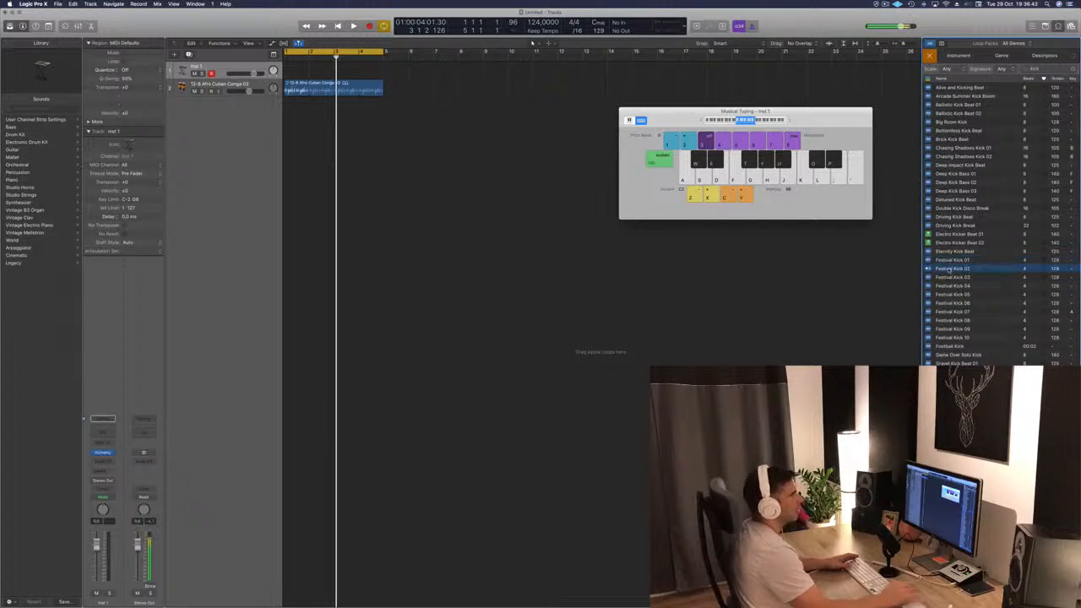
left_click(948, 268)
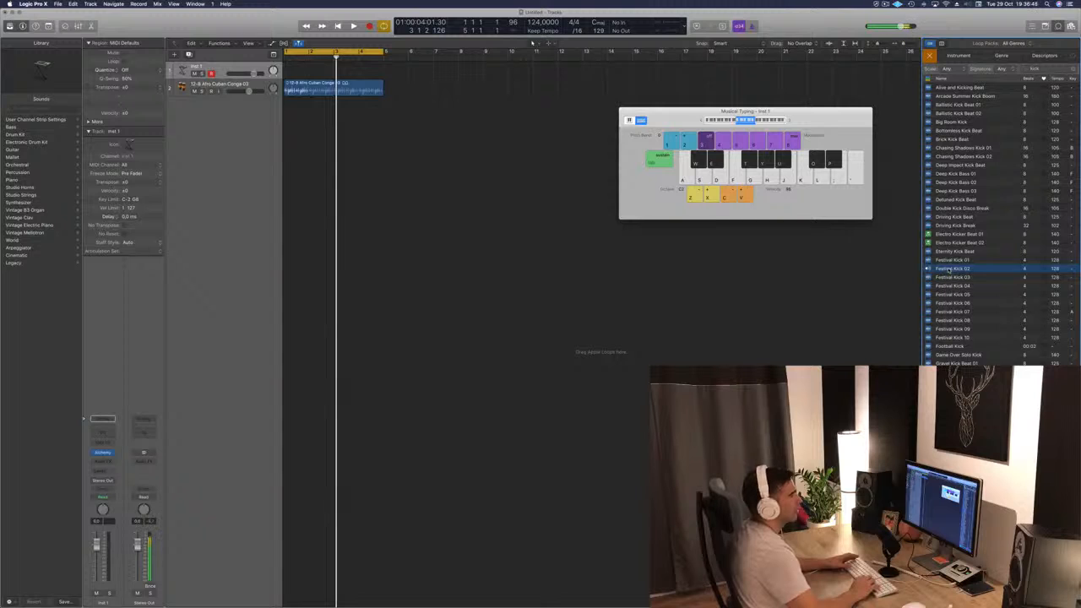
key("Down")
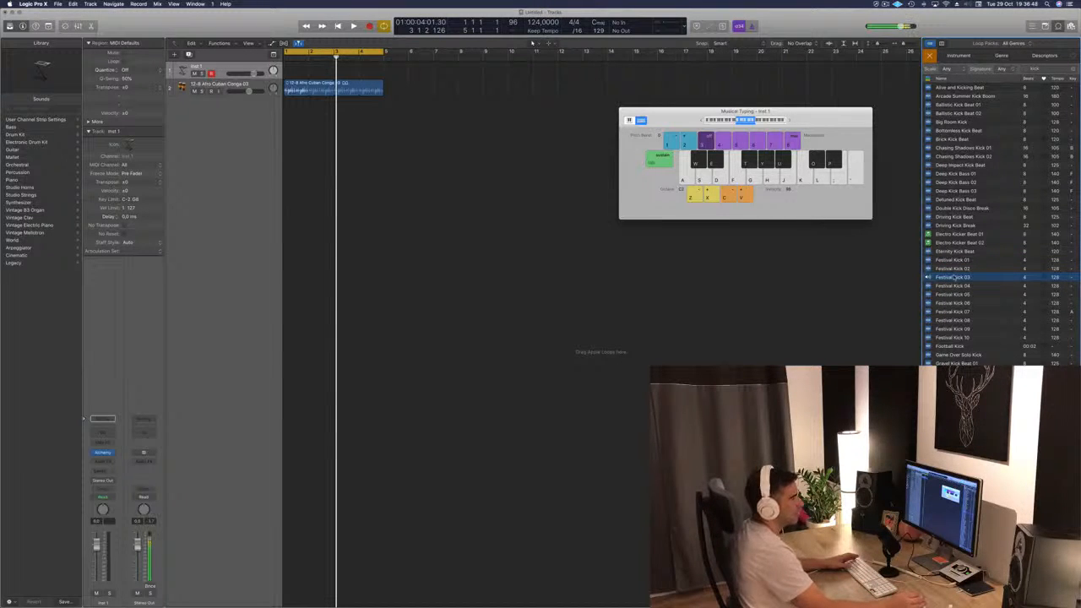
left_click_drag(952, 276, 286, 127)
key("space")
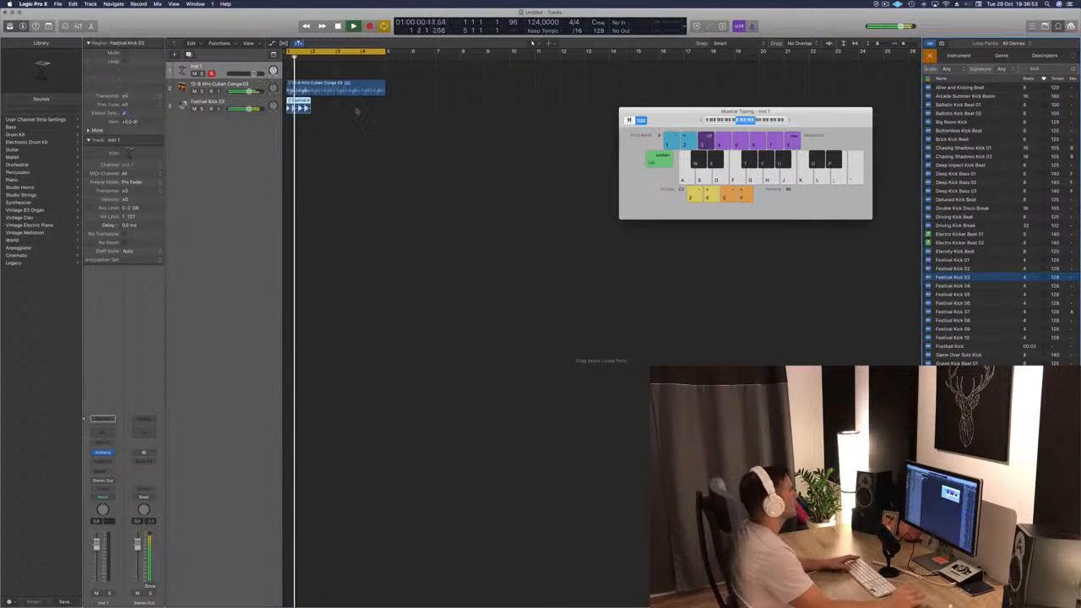
key("space")
Try copying the Festival Kick 03 region to bar 2, and delete the copy
left_click(291, 103)
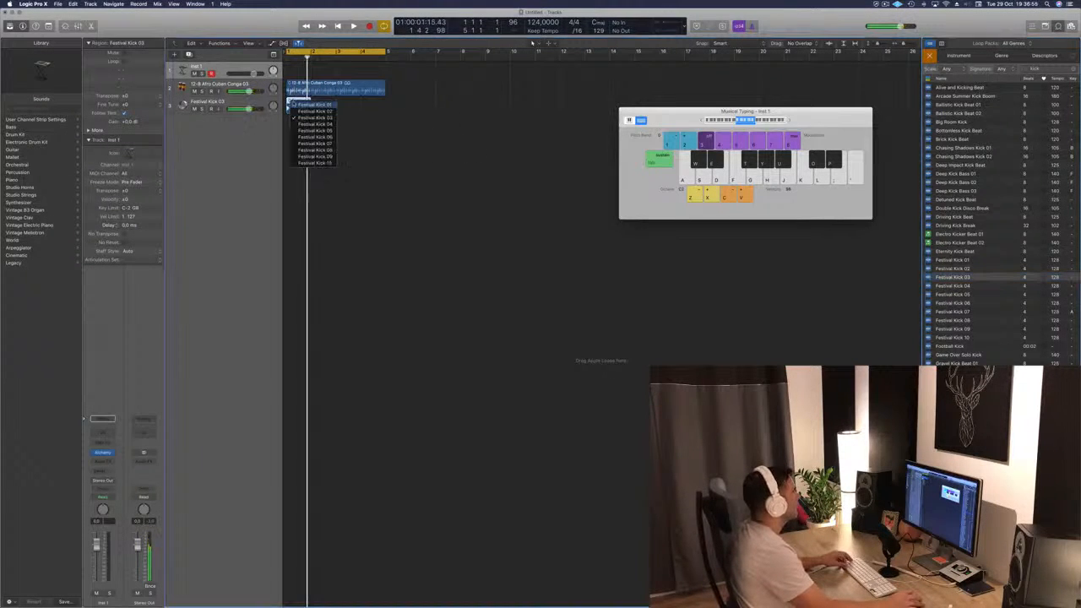
left_click(312, 104)
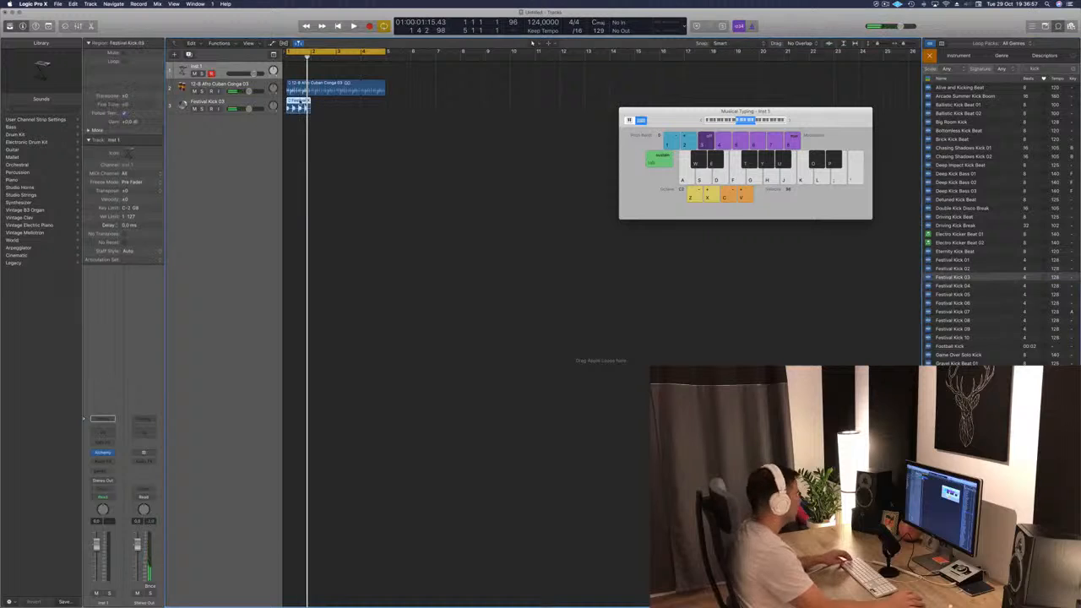
left_click_drag(301, 102, 327, 104)
left_click_drag(364, 102, 310, 108)
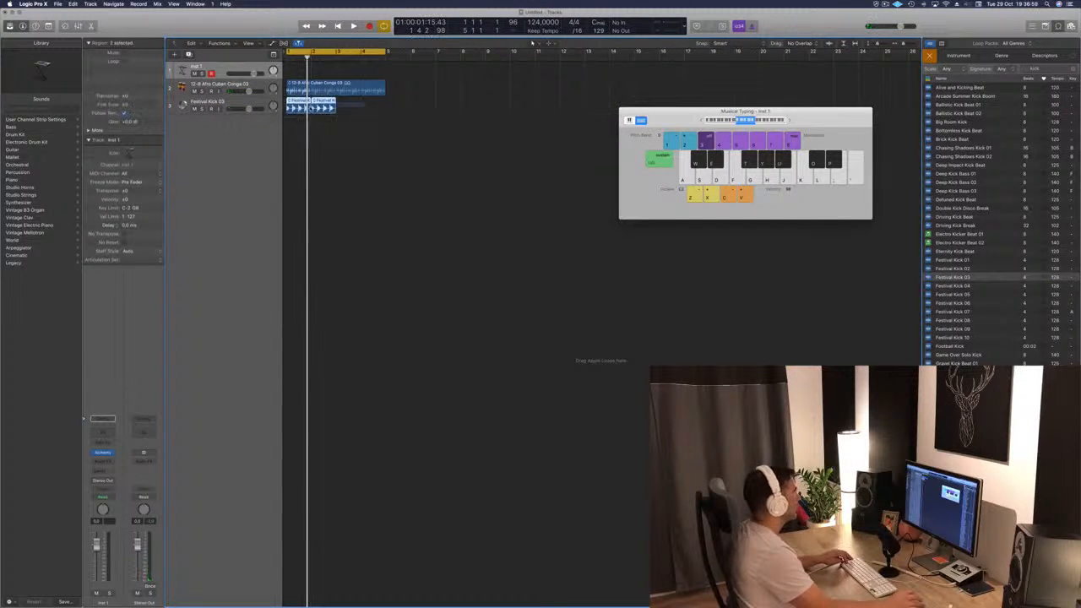
left_click(332, 110)
key("Delete")
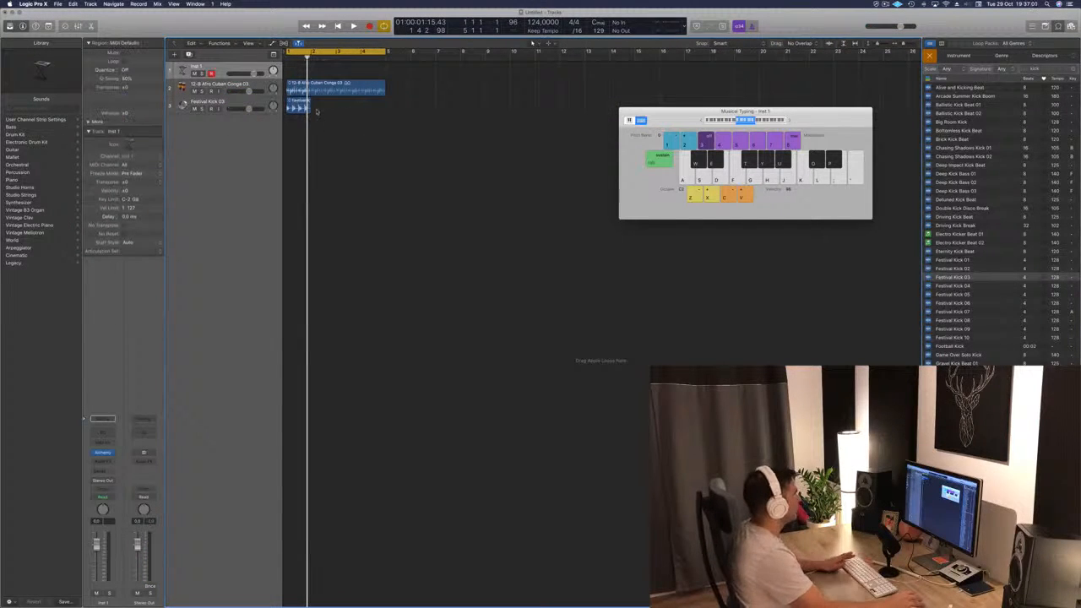
Loop the Festival Kick 03 region to bar 5 and play it together with the conga loop
left_click_drag(309, 103, 386, 104)
key("space")
left_click(388, 200)
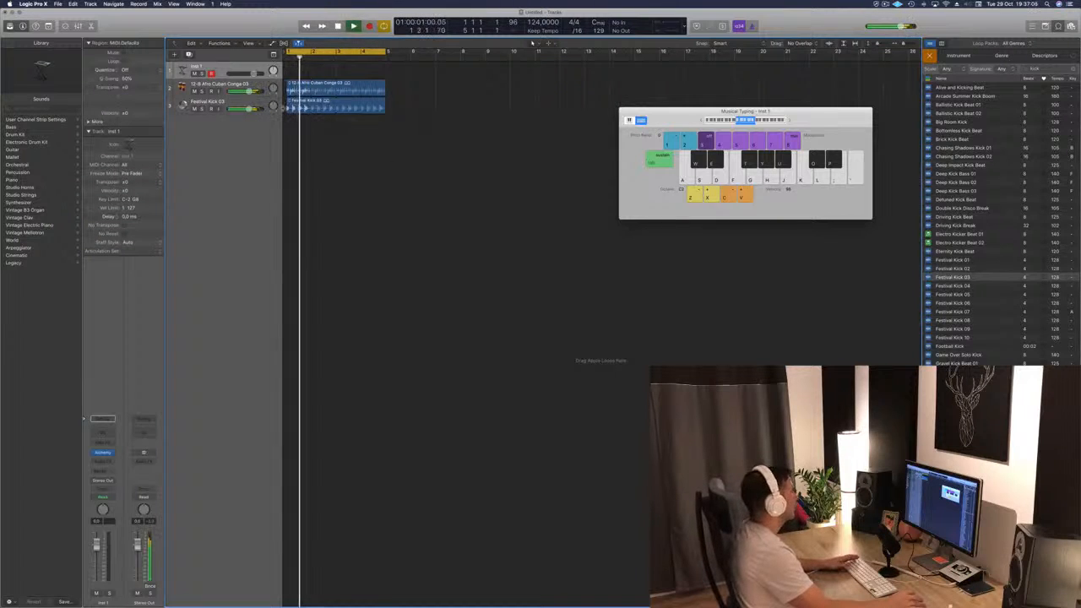
key("space")
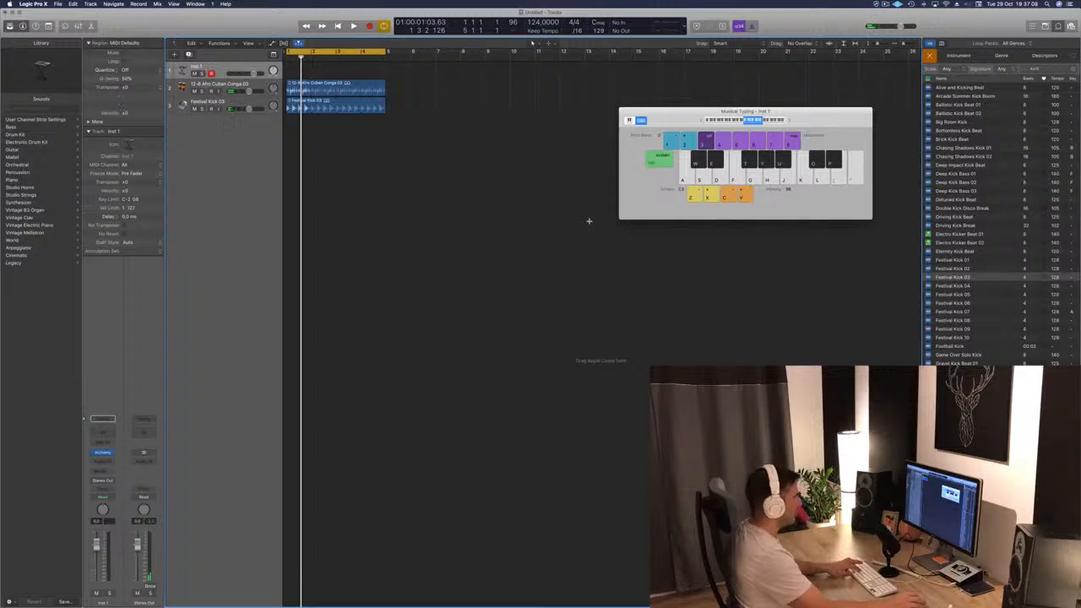
Return to Logic Pro X from the desktop and hide the Musical Typing keyboard
key("super+h")
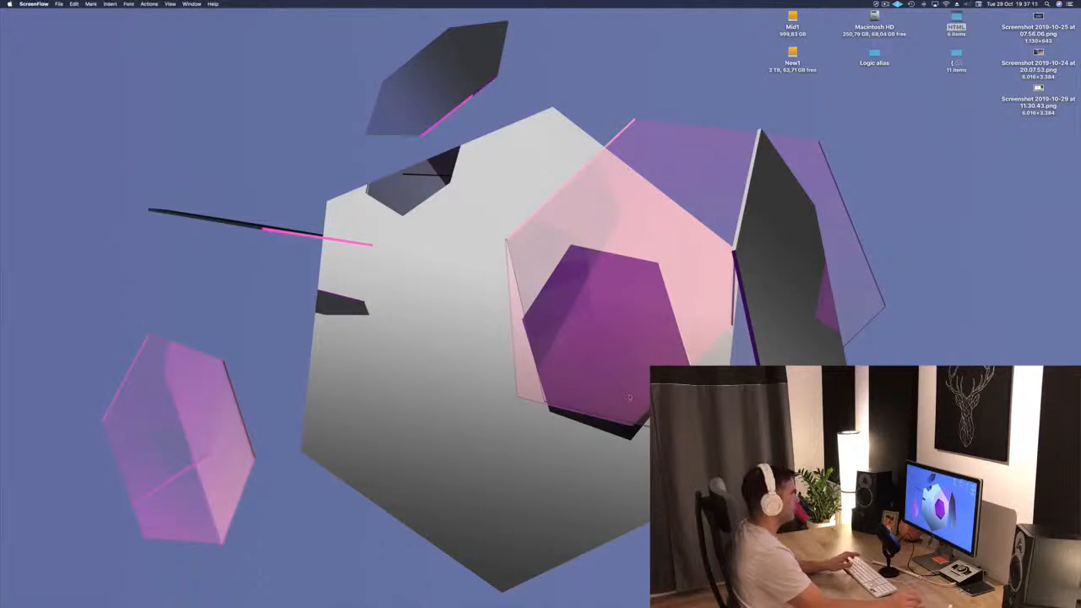
left_click(480, 591)
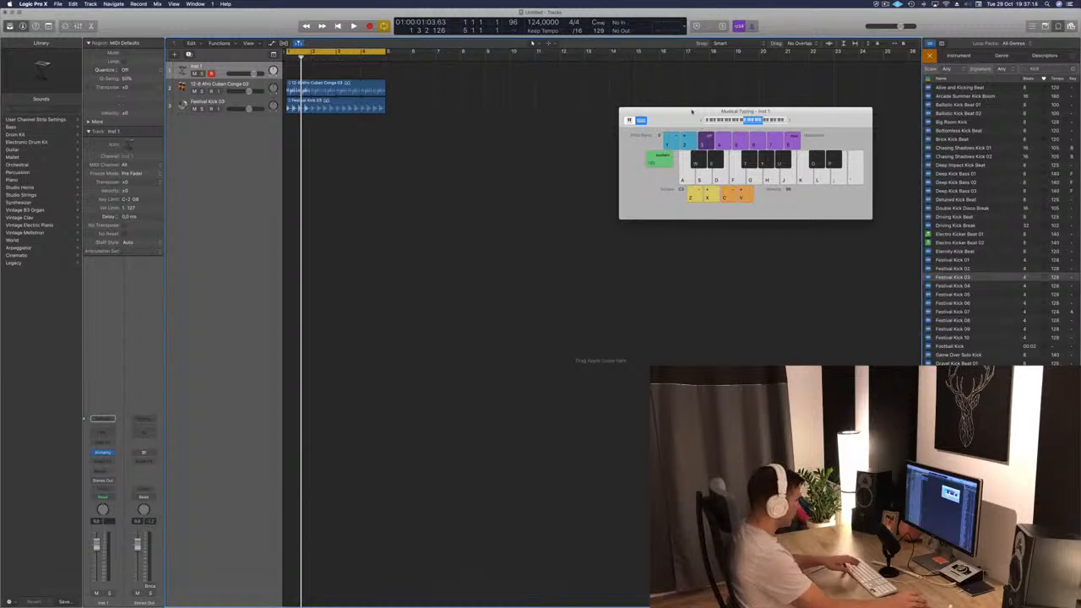
key("super+k")
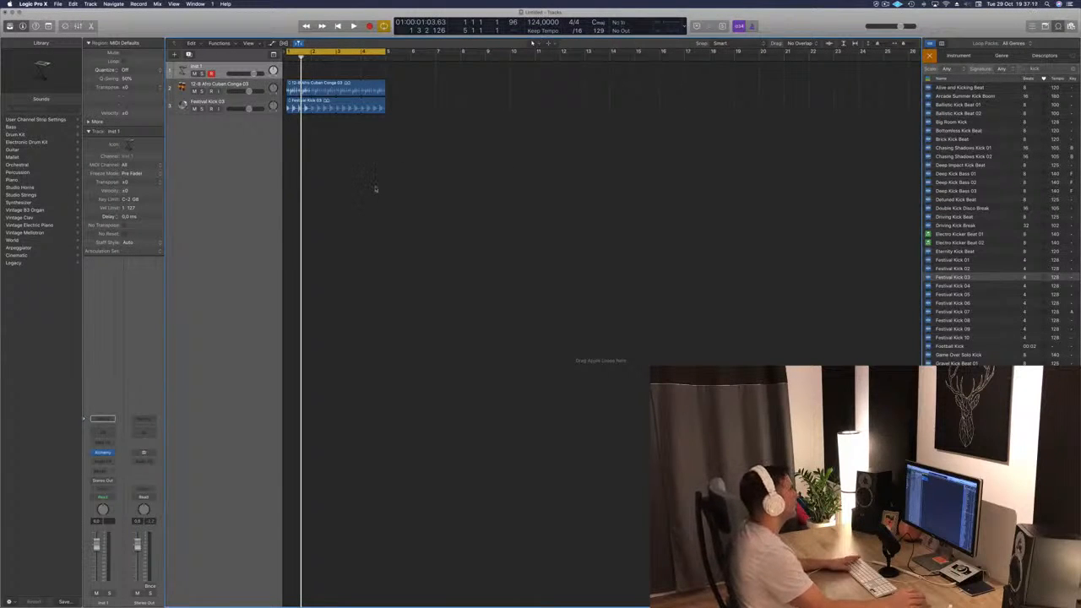
Show the mixer during playback and lower the volumes of the Festival Kick 03 and conga tracks, the conga to about -24 dB
key("space")
key("x")
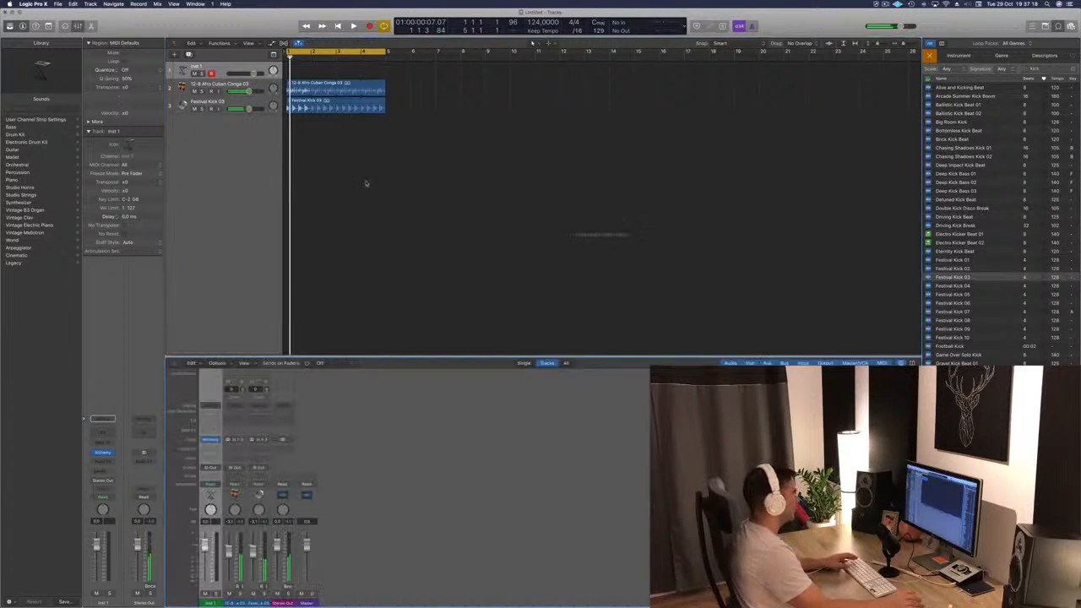
left_click(258, 564)
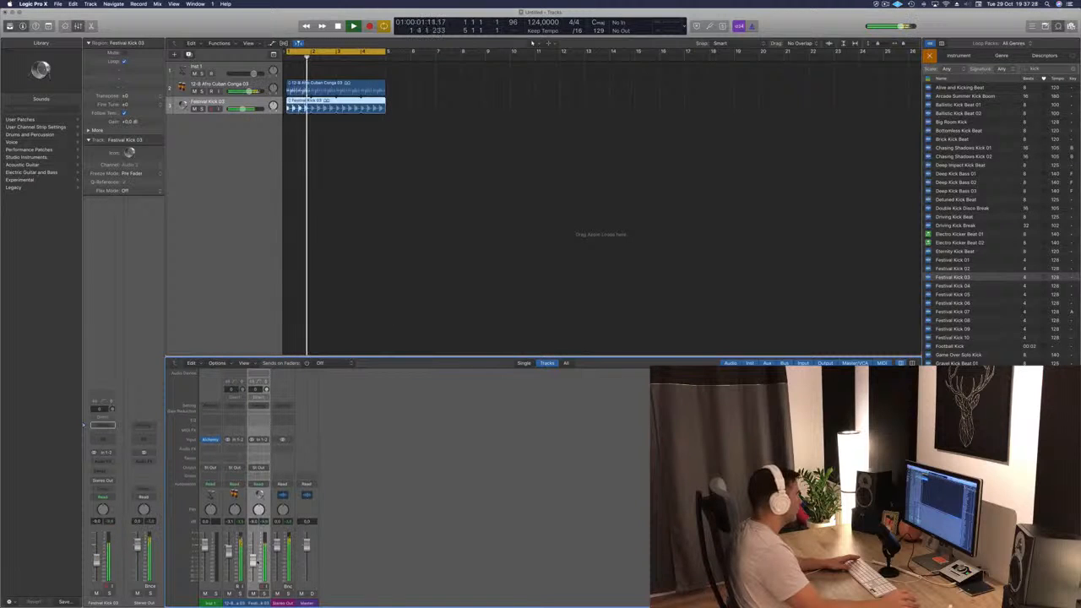
left_click(230, 596)
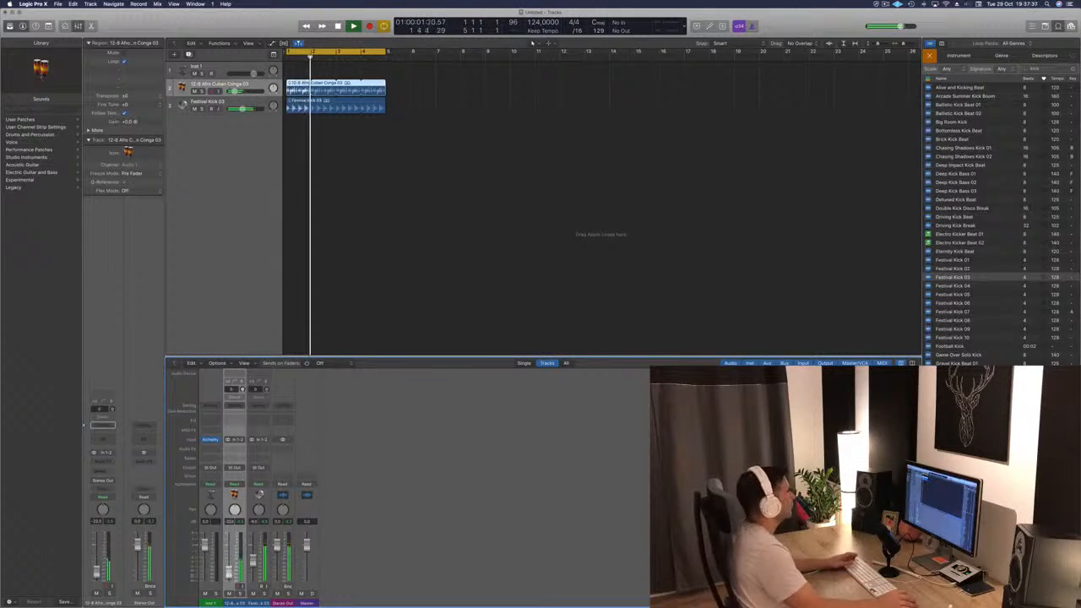
left_click(449, 174)
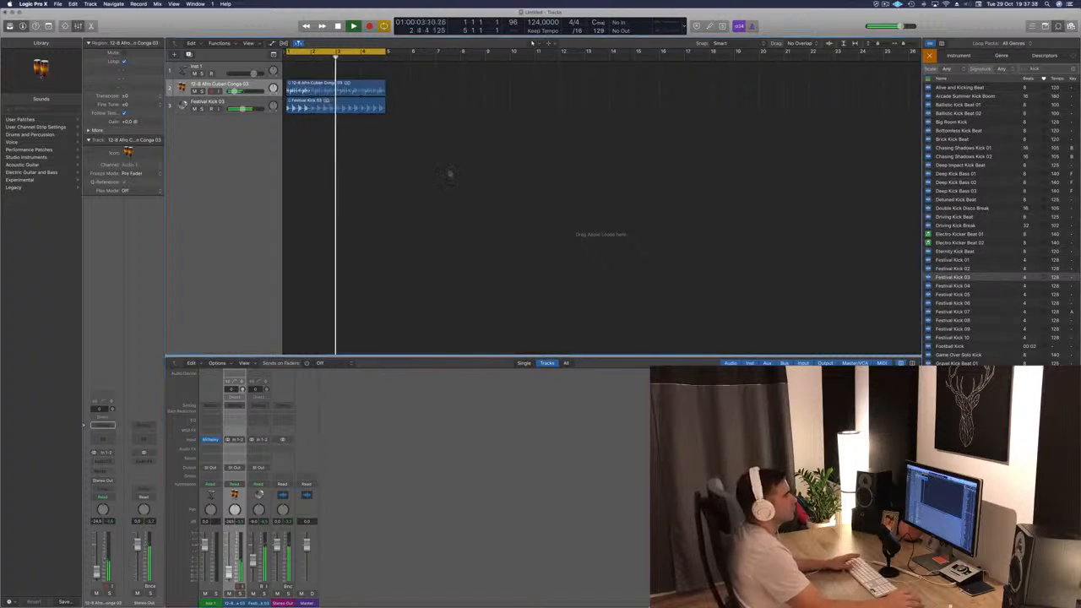
Stop playback and replace the kick search in the loop library with "hi hat"
scroll(992, 159, "down", 1)
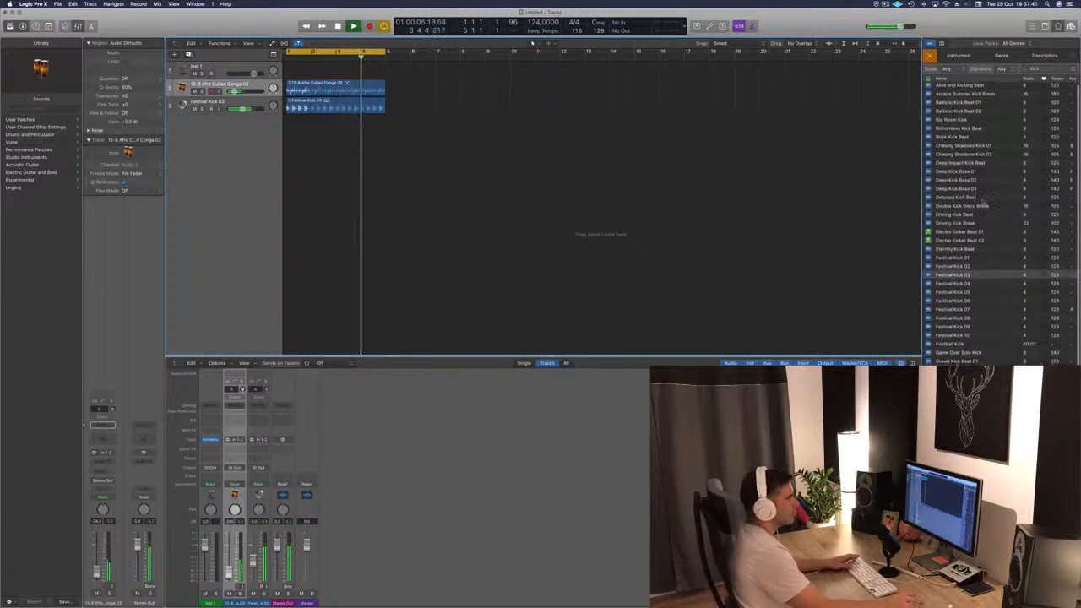
key("space")
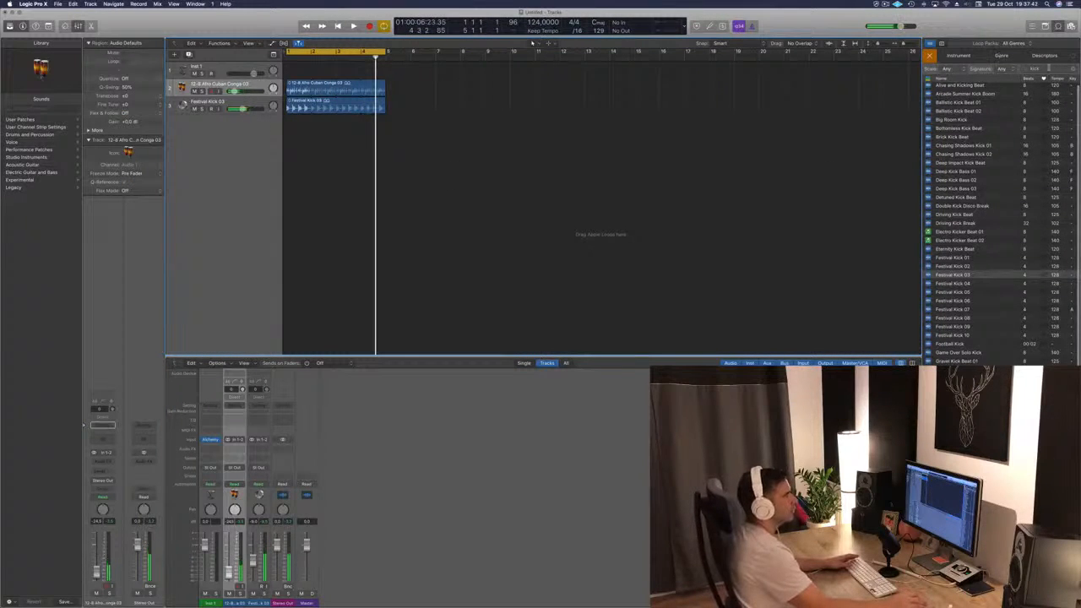
left_click(1073, 70)
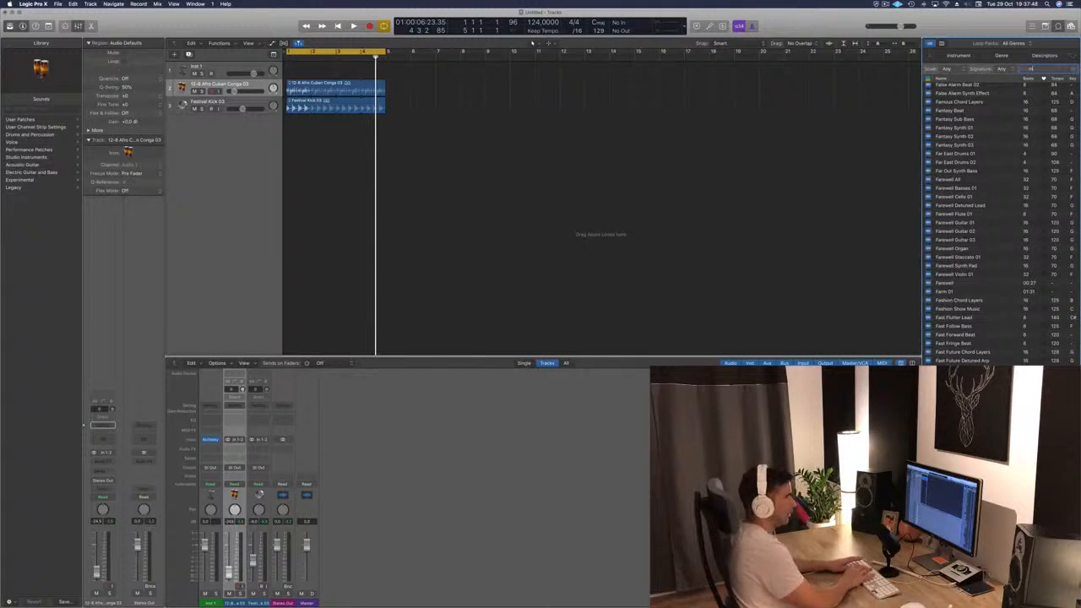
type("hi hat")
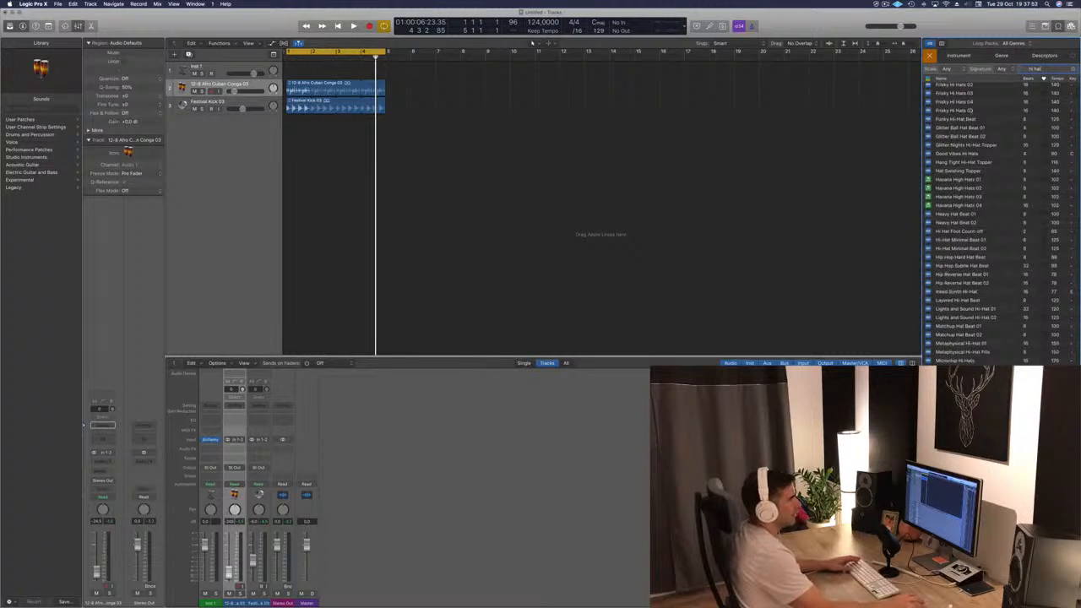
Preview the Frisky Hi Hats 05, 04 and 03 loops and the Free Fall Hi Hats loop
left_click(958, 111)
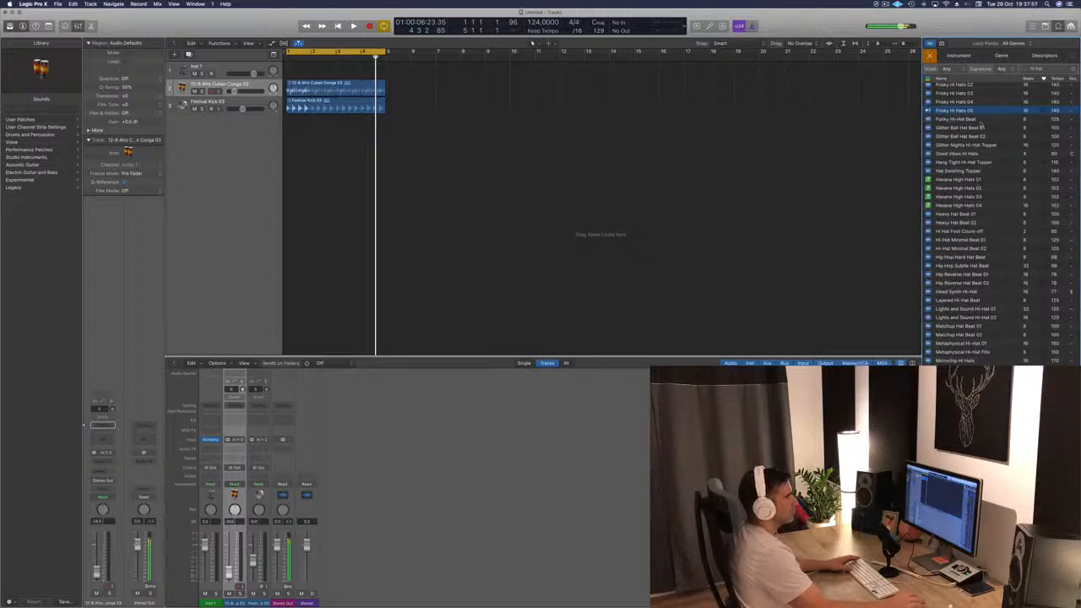
left_click(963, 102)
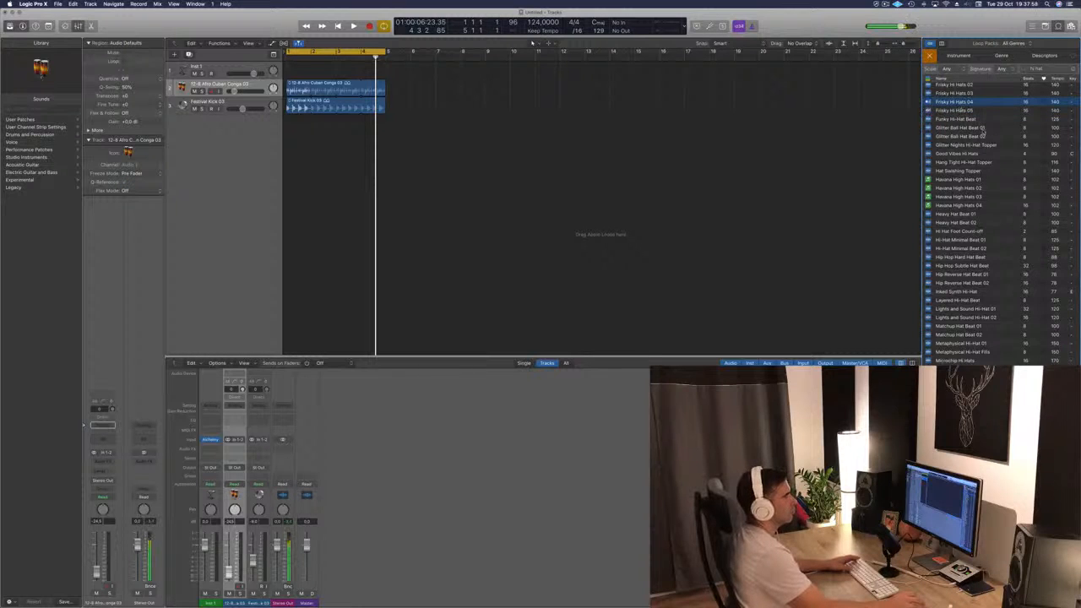
scroll(984, 127, "up", 2)
left_click(959, 115)
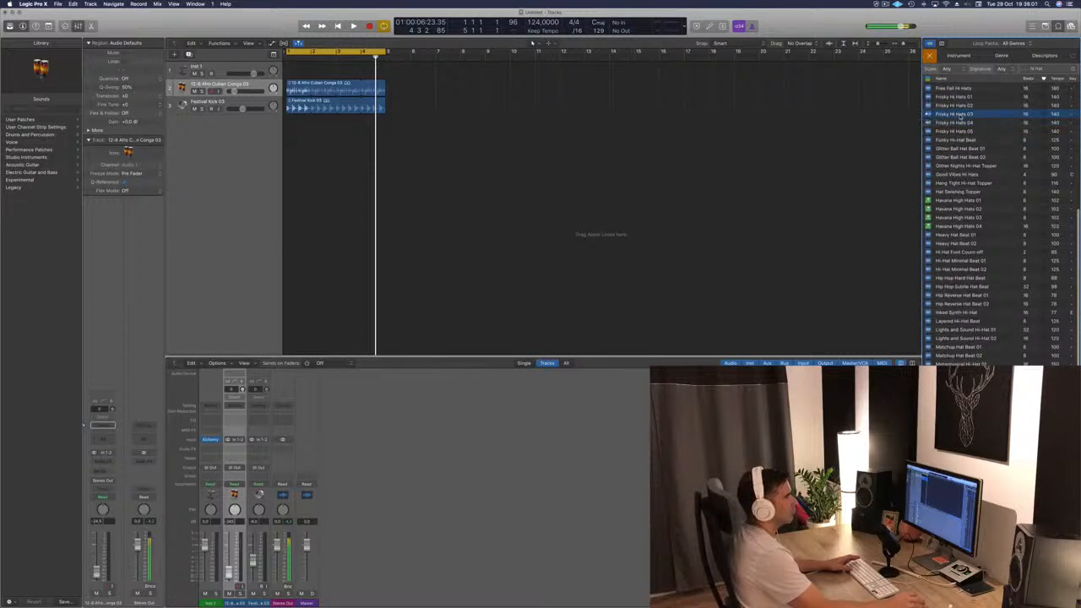
left_click(957, 88)
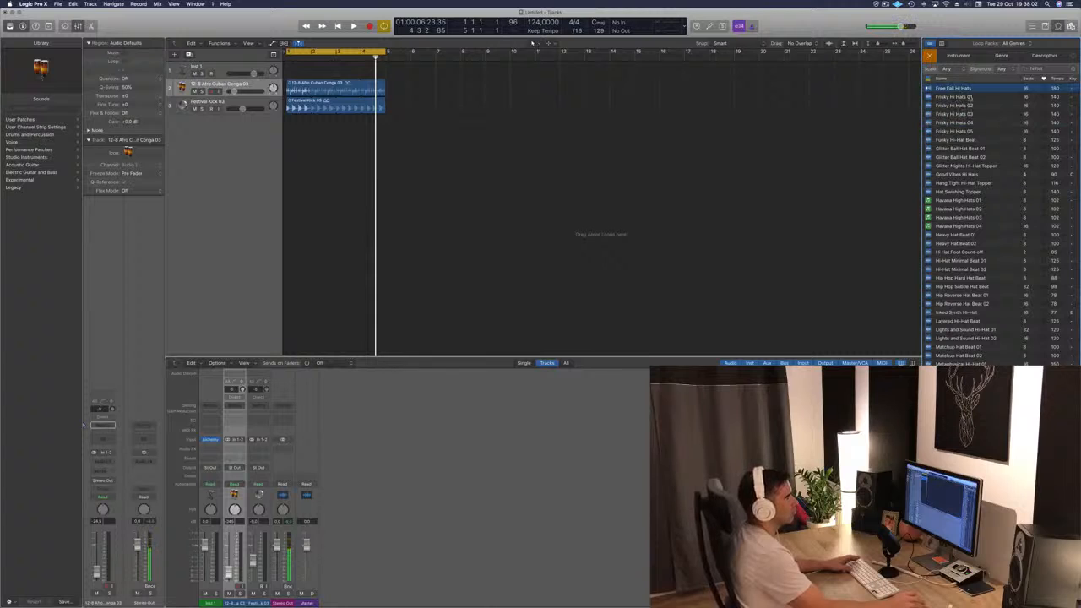
scroll(996, 122, "up", 1)
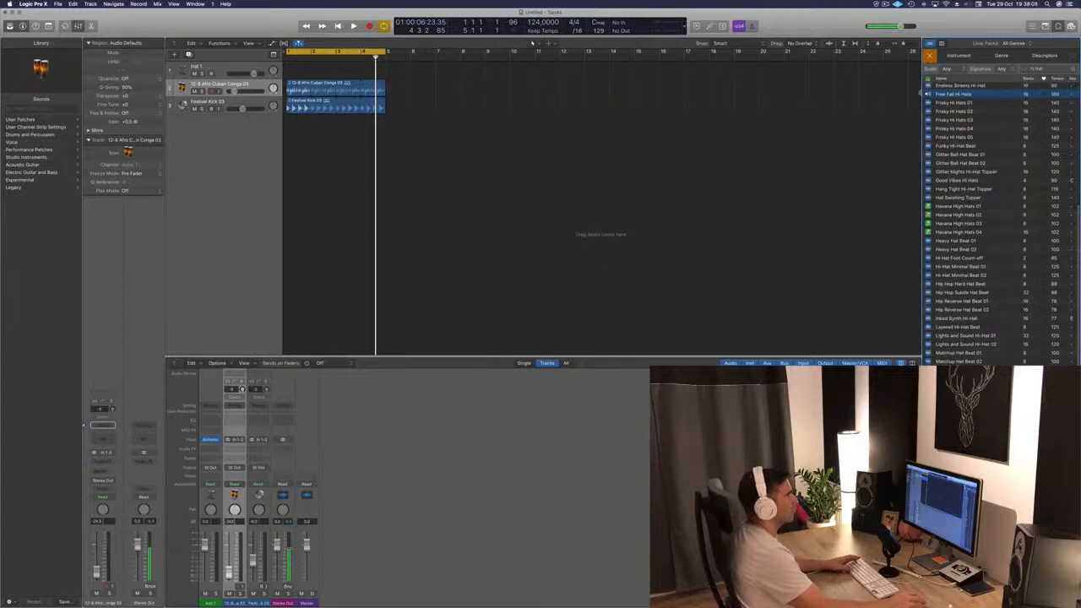
Try the Free Fall Hi Hats loop on a new track at bar 1, play it with the beat, and delete its region
scroll(957, 95, "down", 1)
left_click_drag(959, 94, 267, 159)
left_click(361, 236)
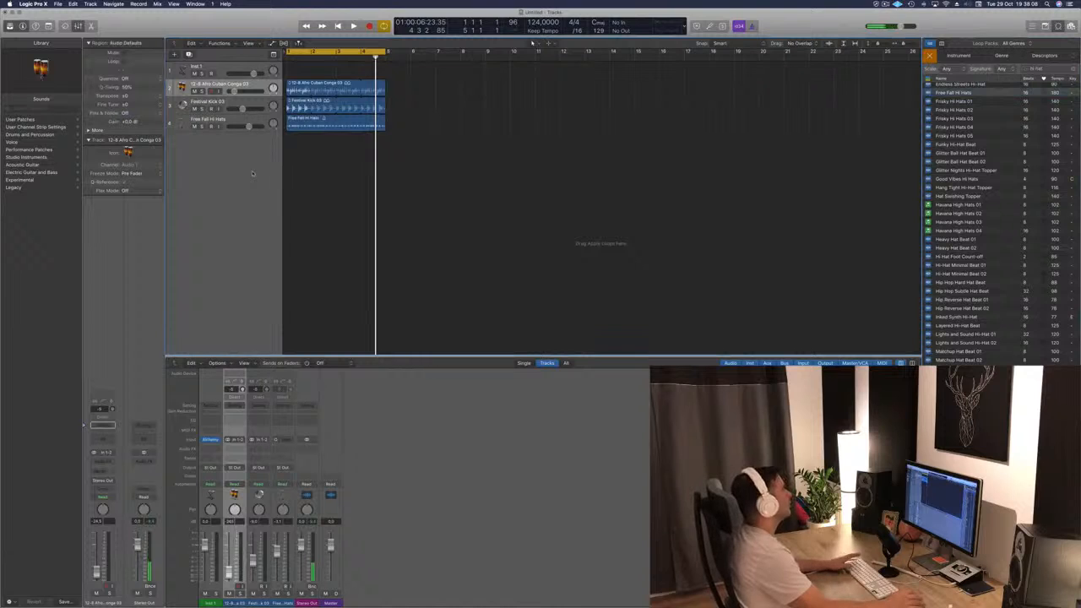
key("space")
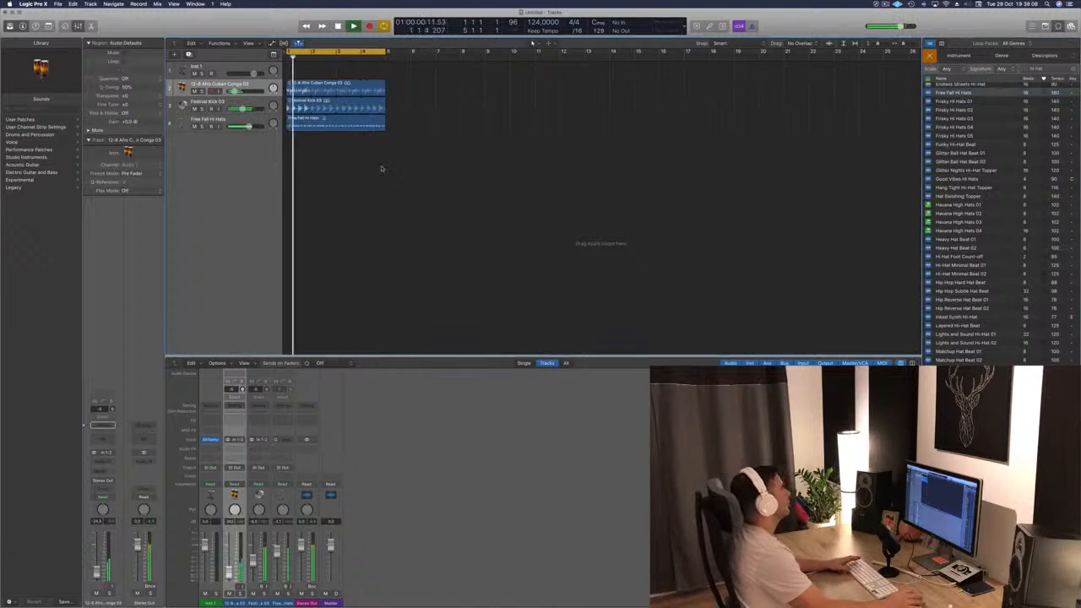
left_click(346, 130)
key("space")
key("Delete")
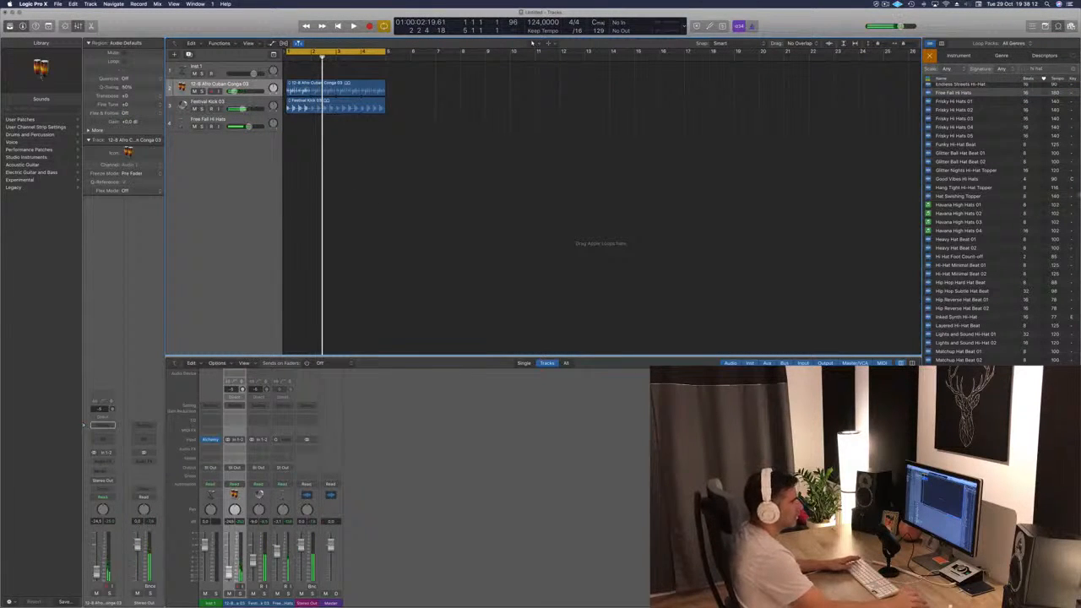
Try the Frisky Hi Hats 04 loop at bar 1 of the hi-hat track, play it with the beat, and delete its region
left_click(973, 128)
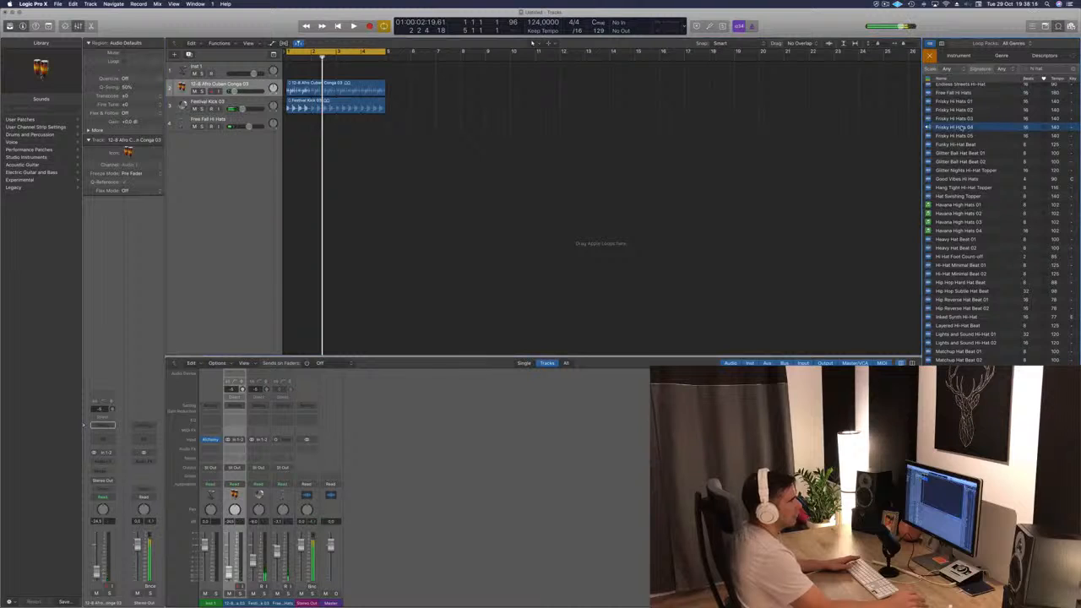
left_click_drag(962, 127, 287, 125)
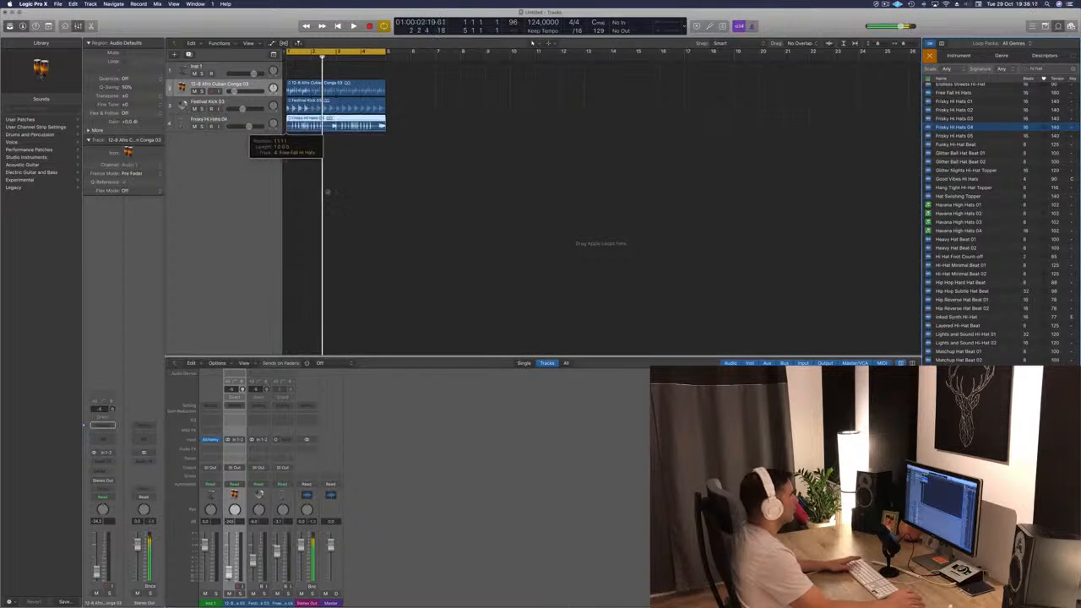
key("space")
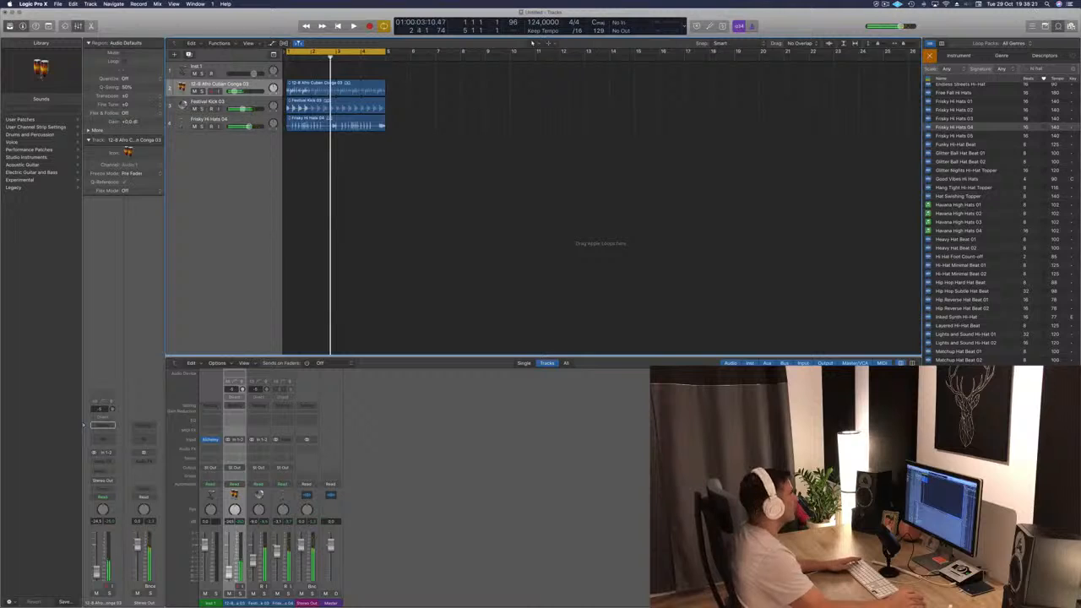
key("Delete")
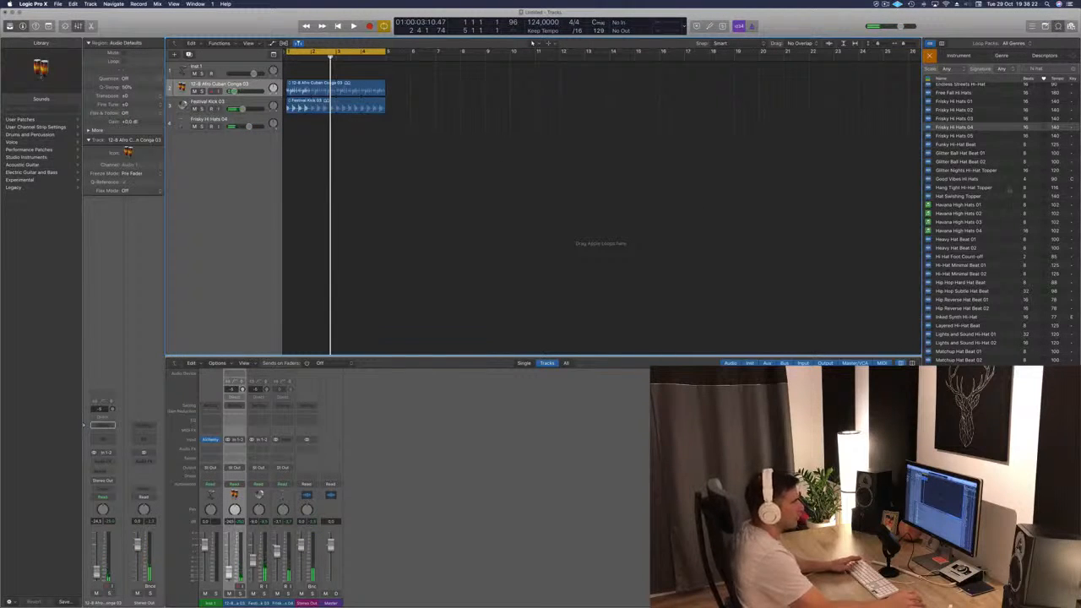
Browse and preview further hi-hat loops in the search results
scroll(978, 211, "down", 1)
scroll(963, 234, "down", 1)
left_click(962, 221)
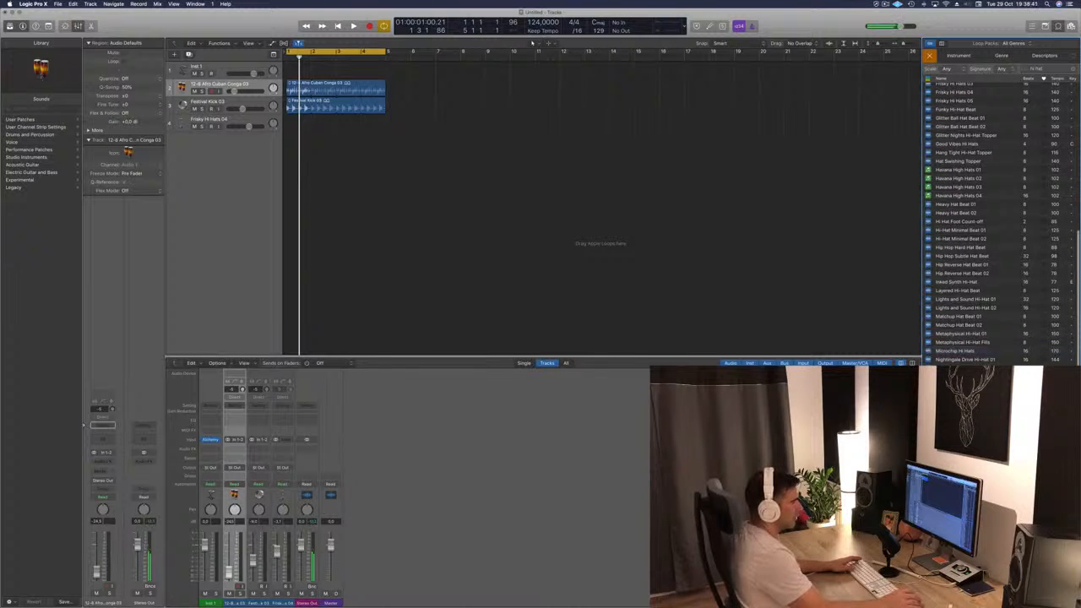
scroll(998, 271, "up", 4)
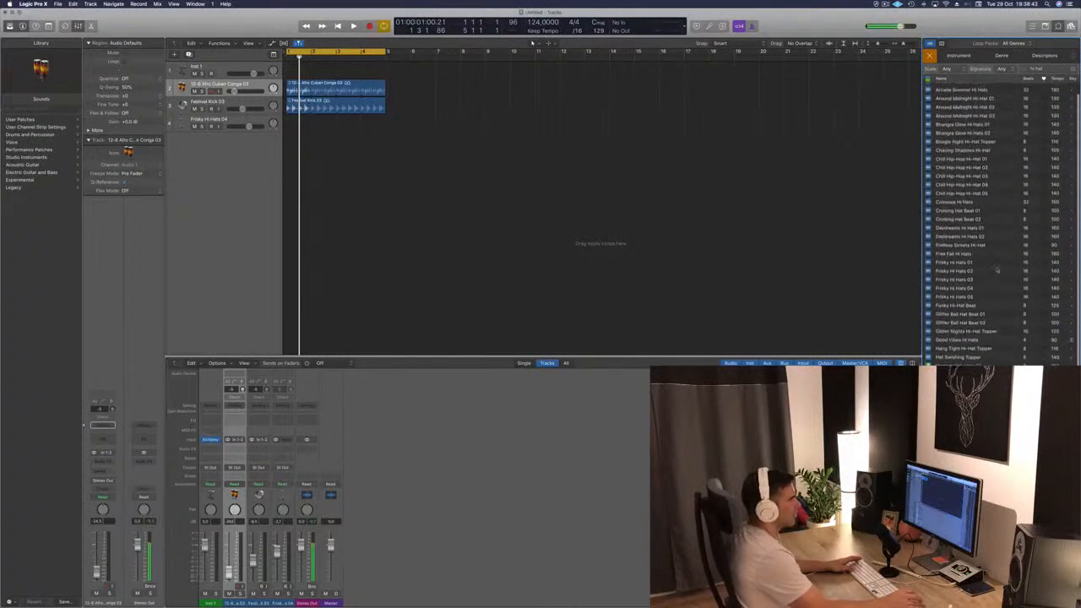
scroll(998, 271, "down", 5)
Place the Thick Hats Break loop at bar 1 of the hi-hat track and lower the track's volume while playing the beat
key("space")
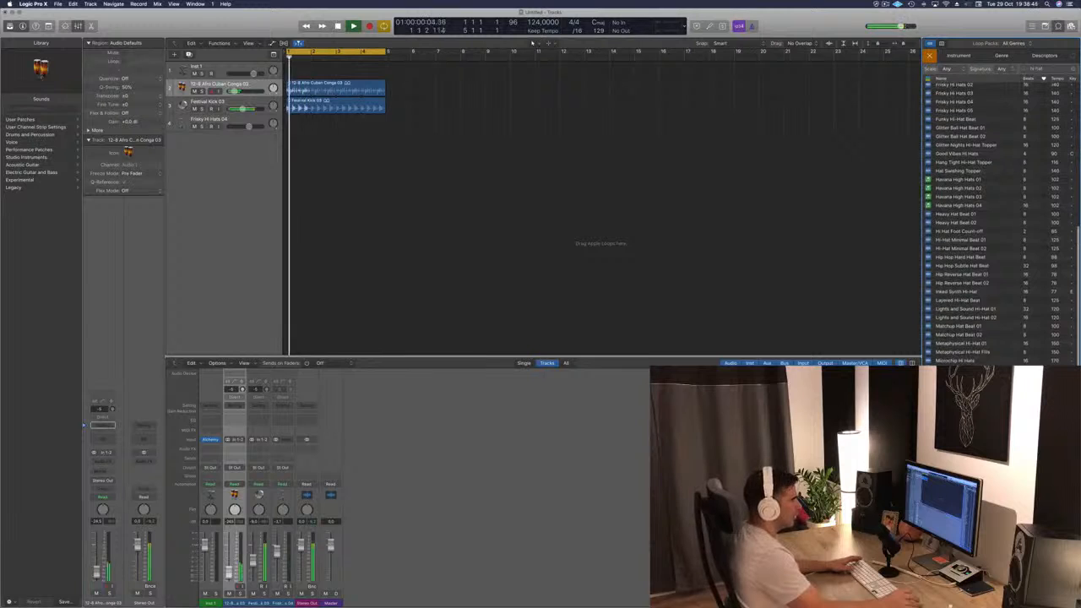
left_click_drag(954, 361, 288, 121)
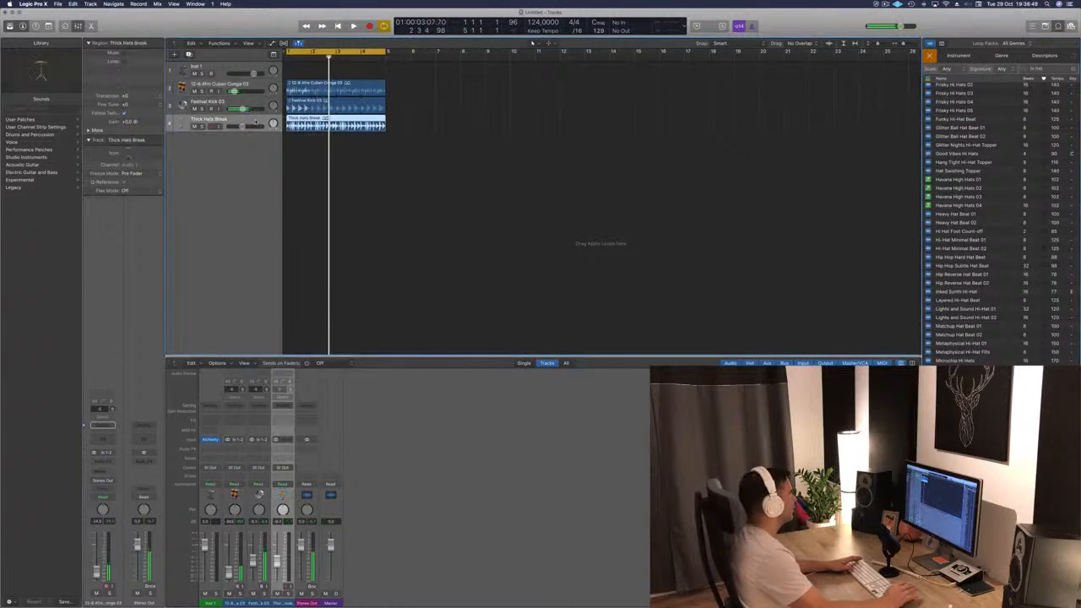
key("space")
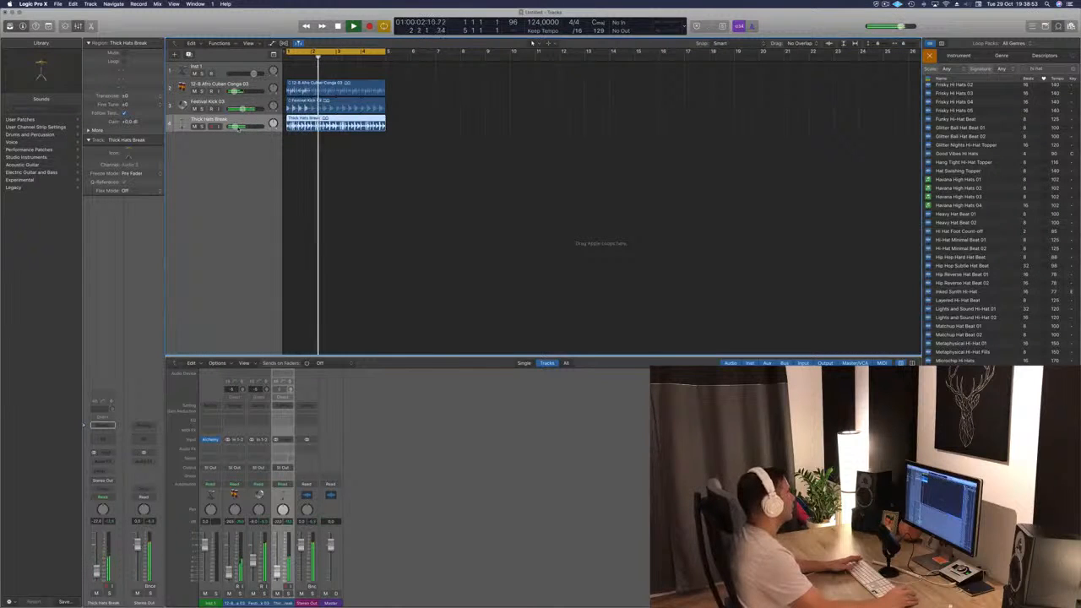
key("Return")
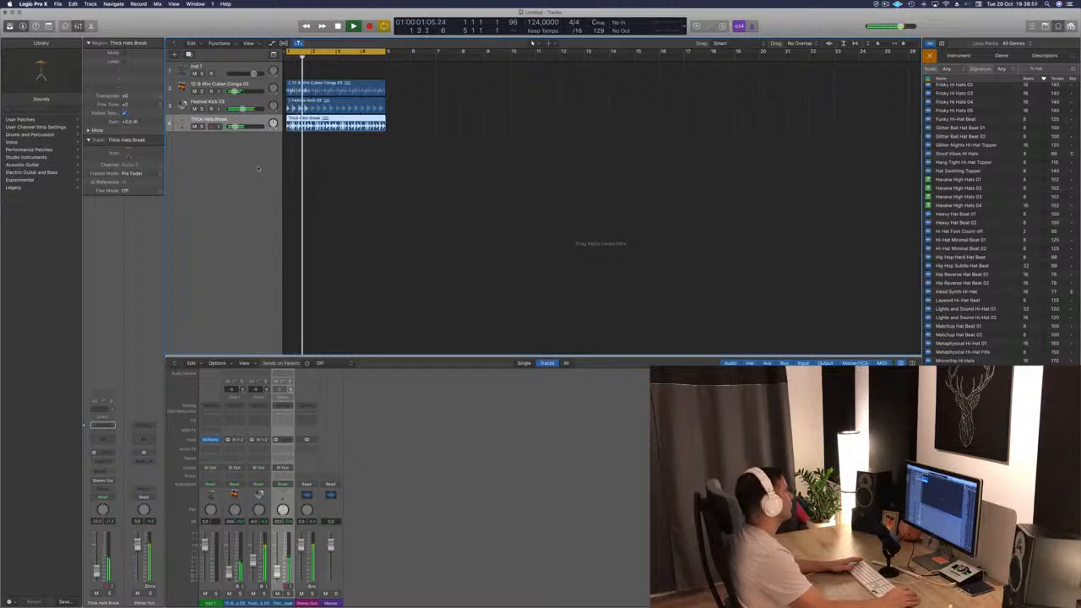
Split the Thick Hats Break region on beat 4 of bar 1 and delete the part after the cut
scroll(308, 137, "up", 4)
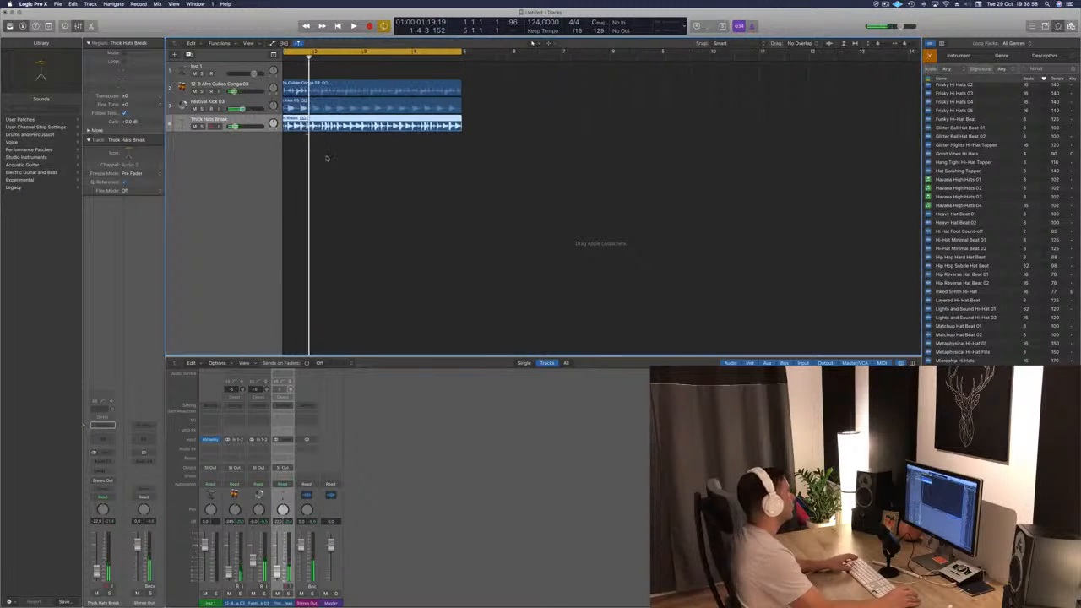
key("space")
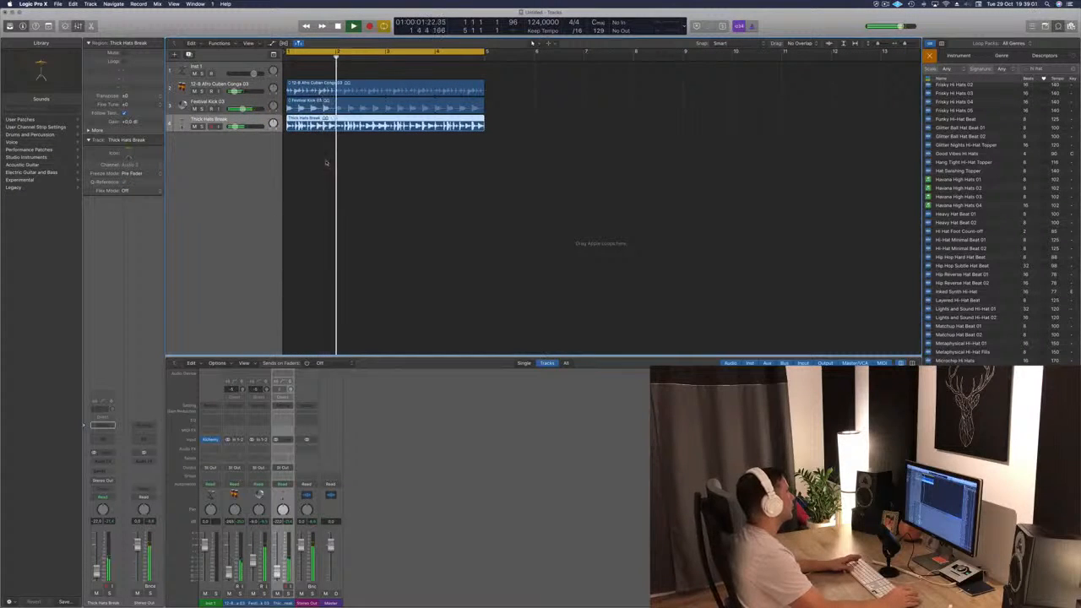
left_click(326, 125)
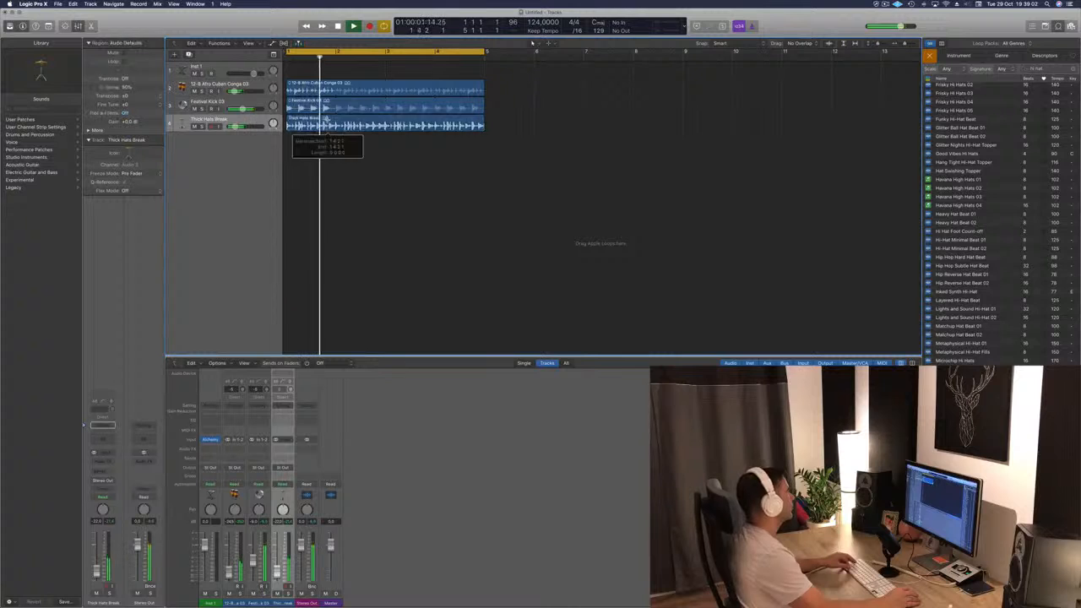
key("Delete")
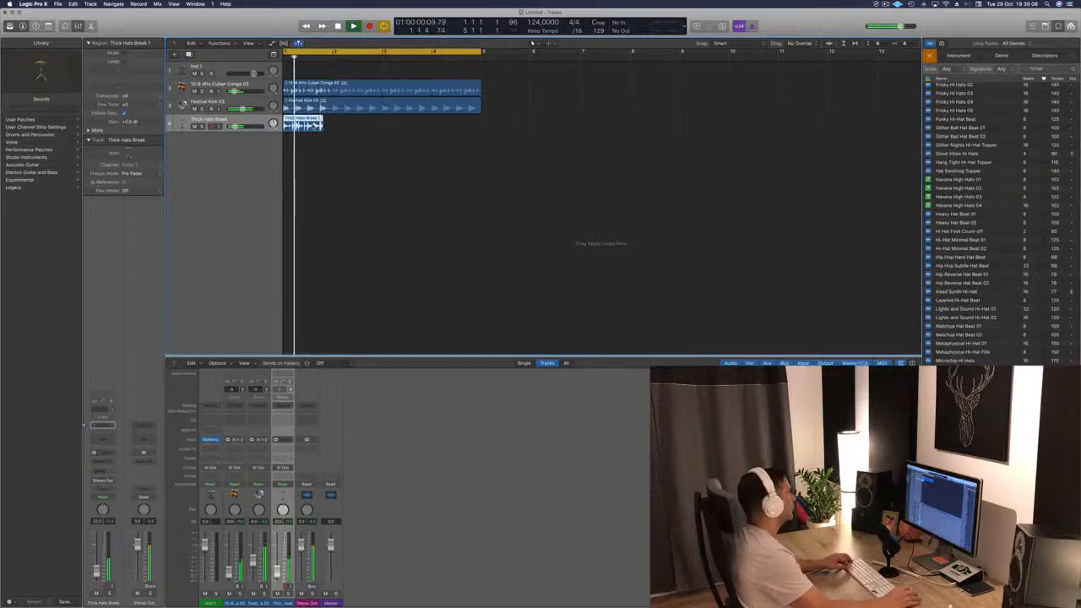
Complete bar 1 with a short Thick Hats Break piece, copy the pattern through bar 4, and play the beat
left_click_drag(315, 126, 338, 127)
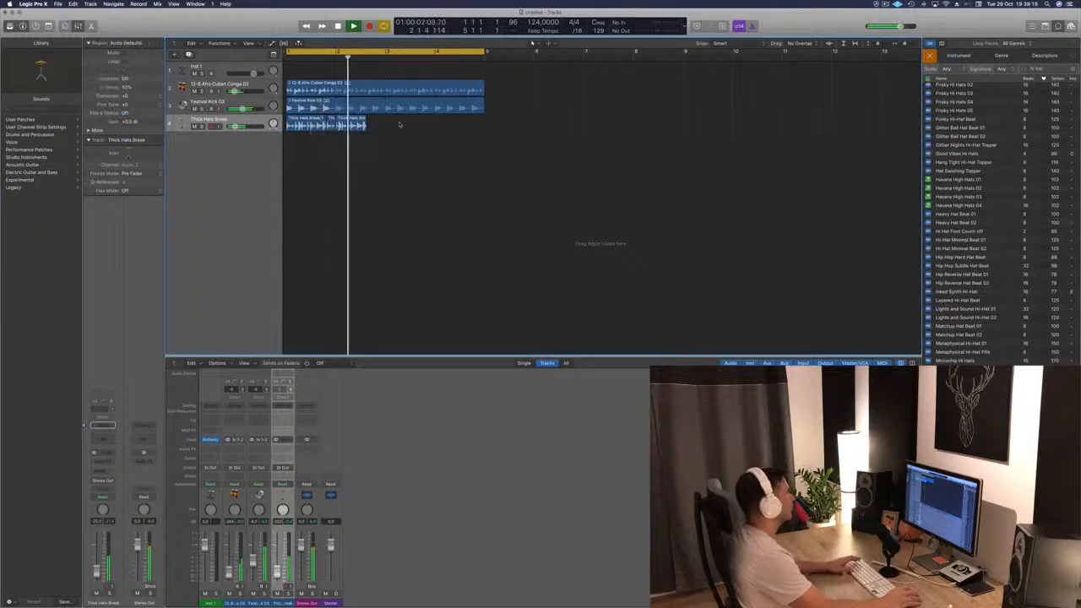
left_click(355, 127)
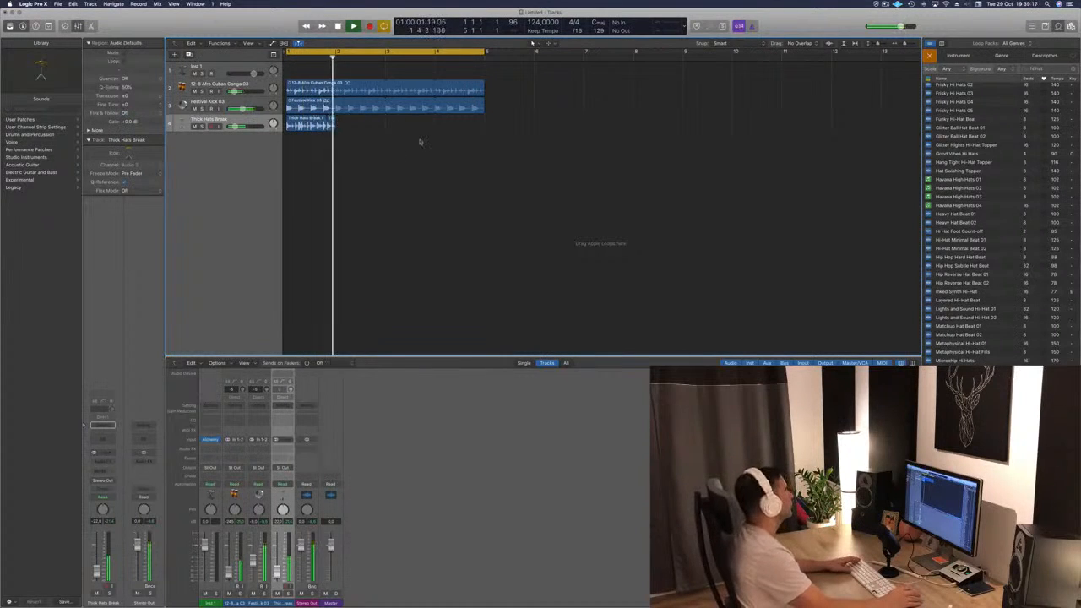
left_click_drag(357, 126, 405, 125)
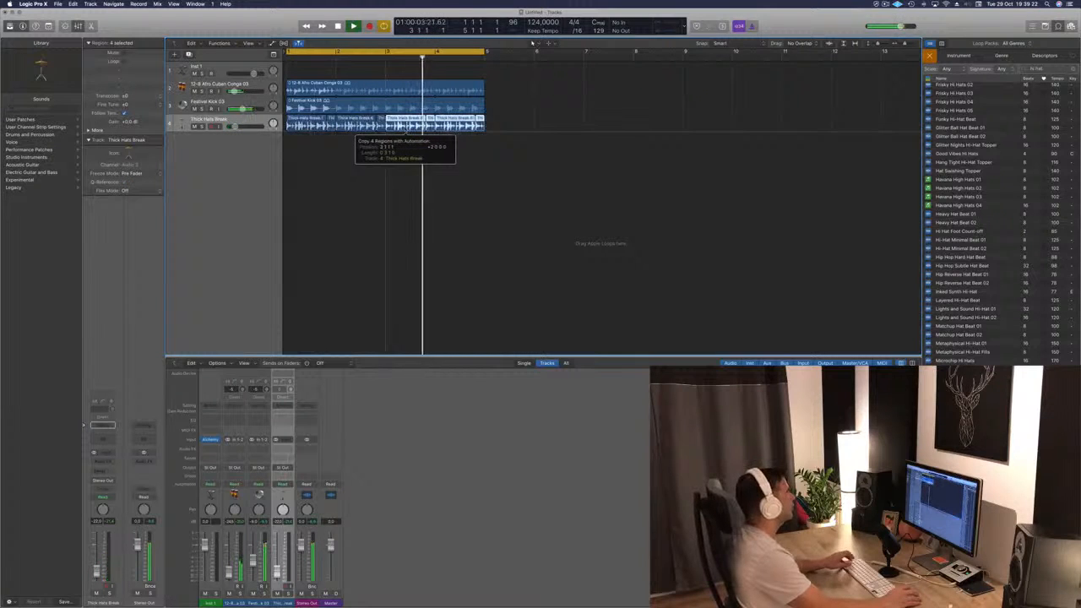
key("space")
key("space")
scroll(389, 208, "left", 4)
scroll(405, 210, "right", 6)
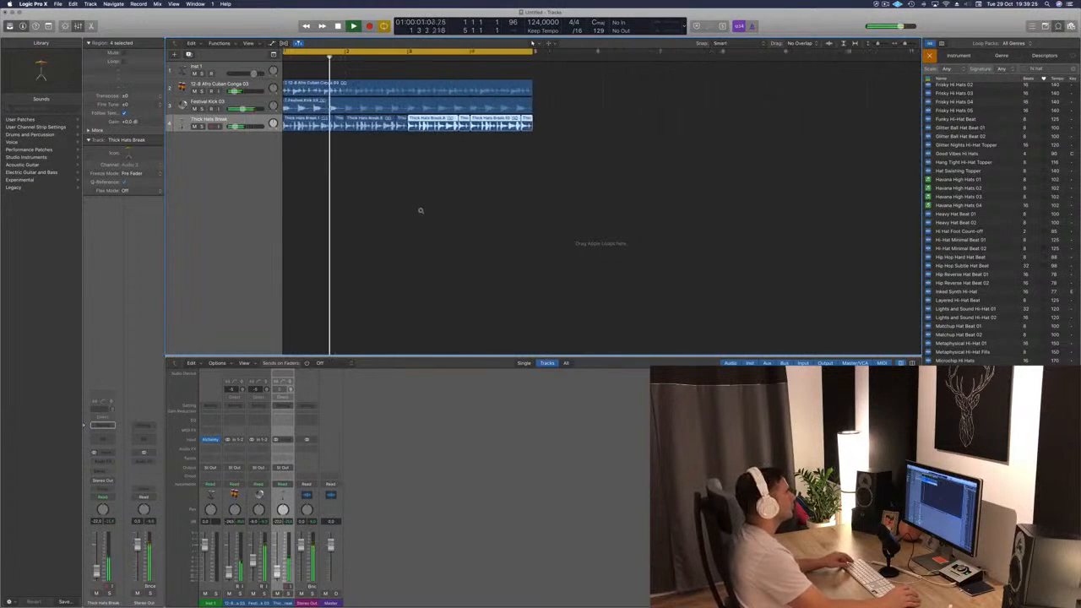
scroll(422, 211, "left", 2)
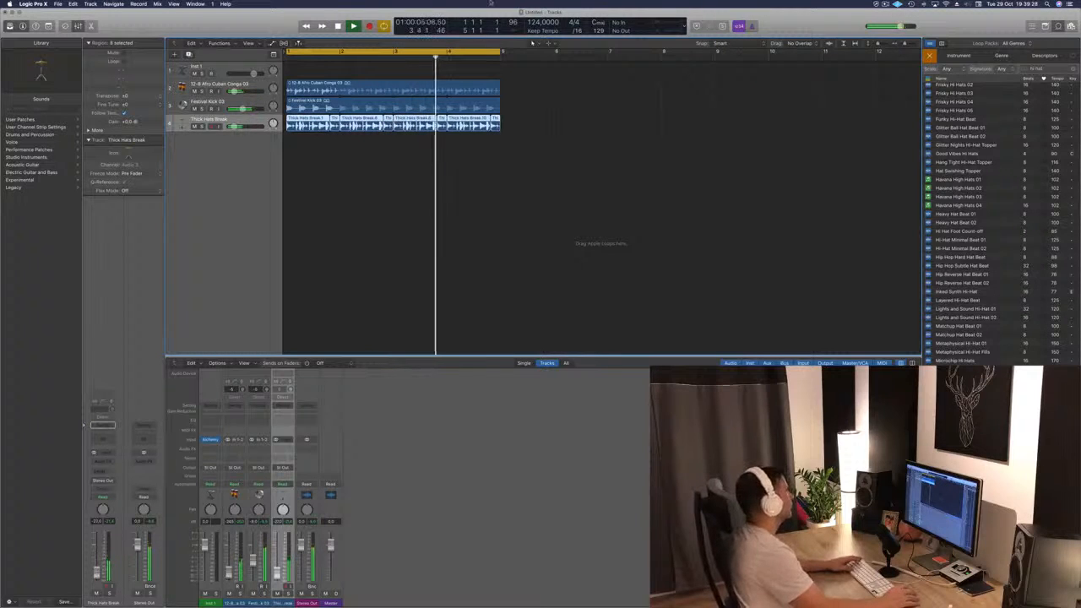
Restart playback from bar 1 and lower the volume of the 12-8 Afro Cuban Conga 03 track further
key("Return")
left_click(245, 88)
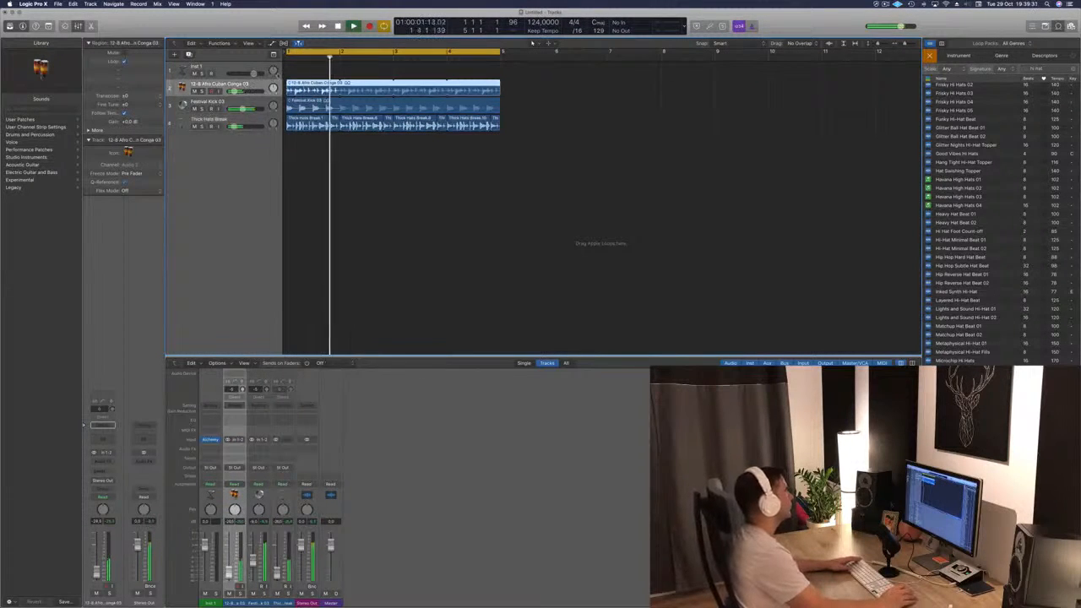
key("Return")
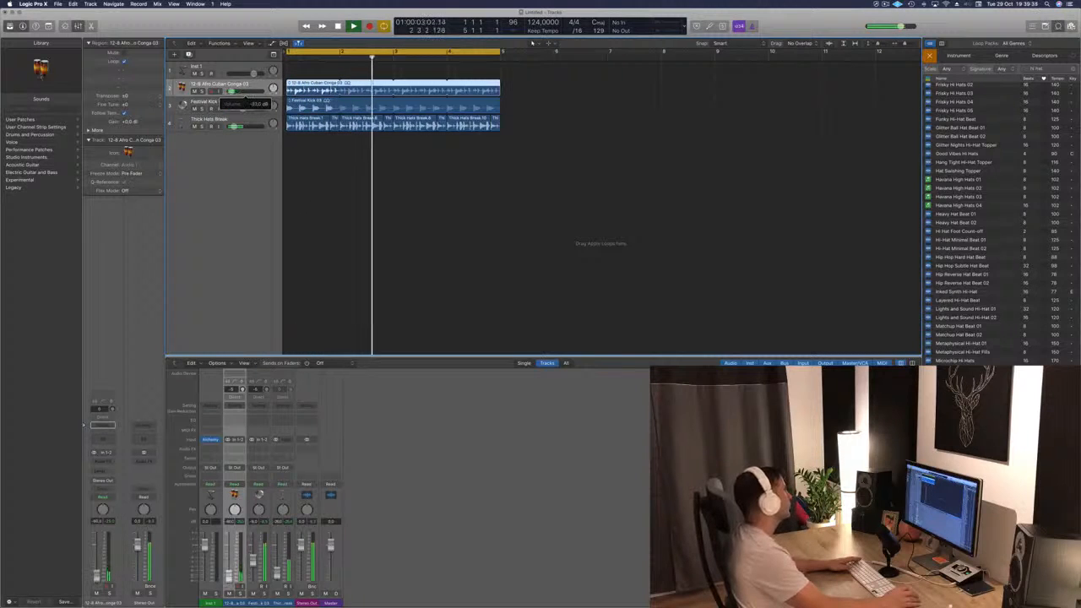
Insert a stereo Delay Designer plug-in on the 12-8 Afro Cuban Conga 03 channel and place its window over the arrangement
left_click(98, 462)
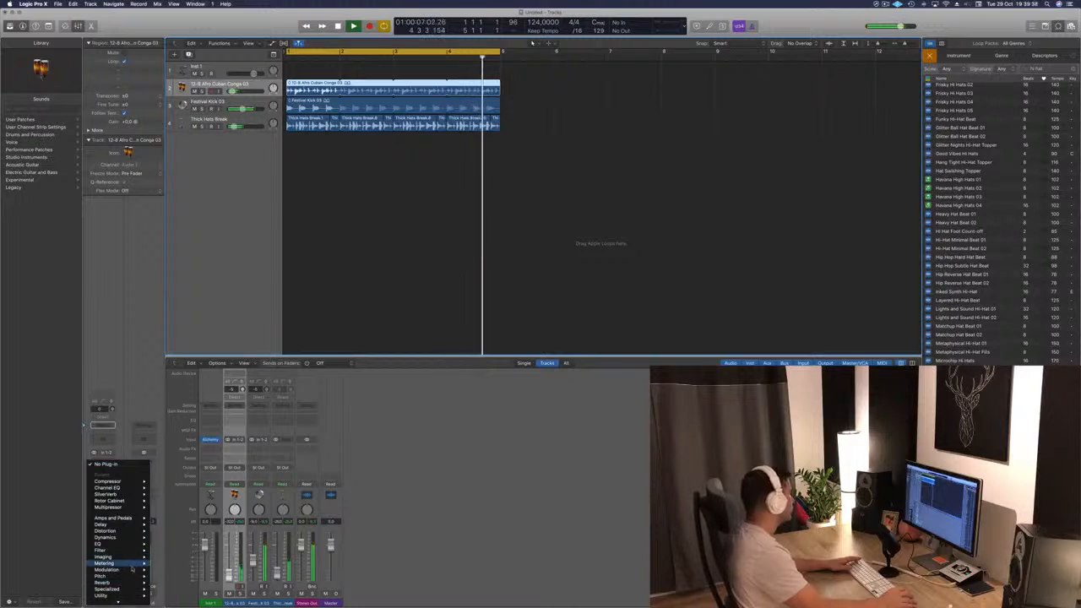
mouse_move(130, 544)
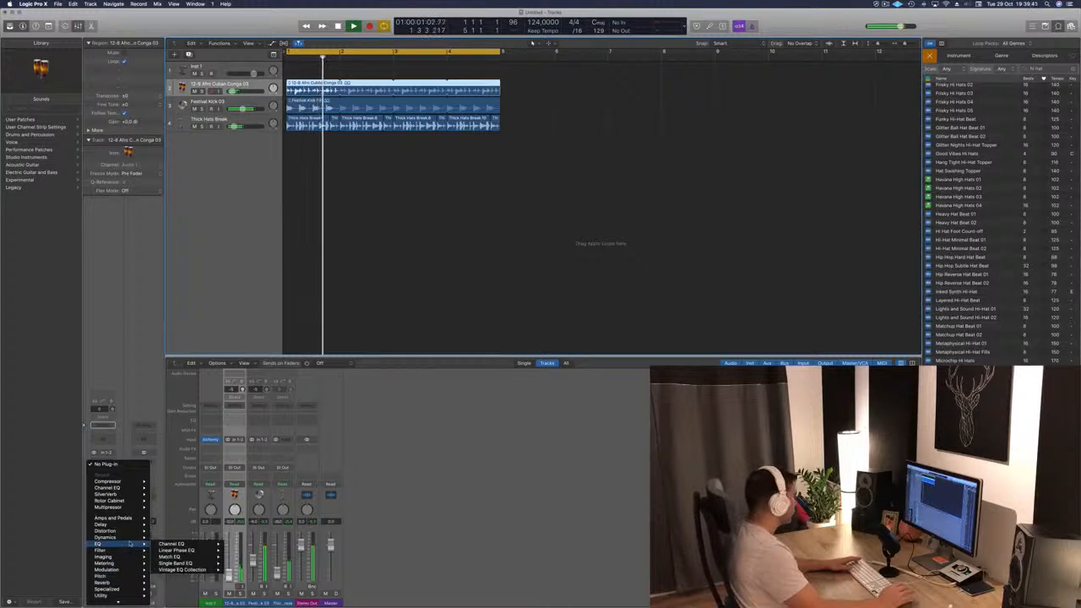
mouse_move(127, 524)
mouse_move(177, 524)
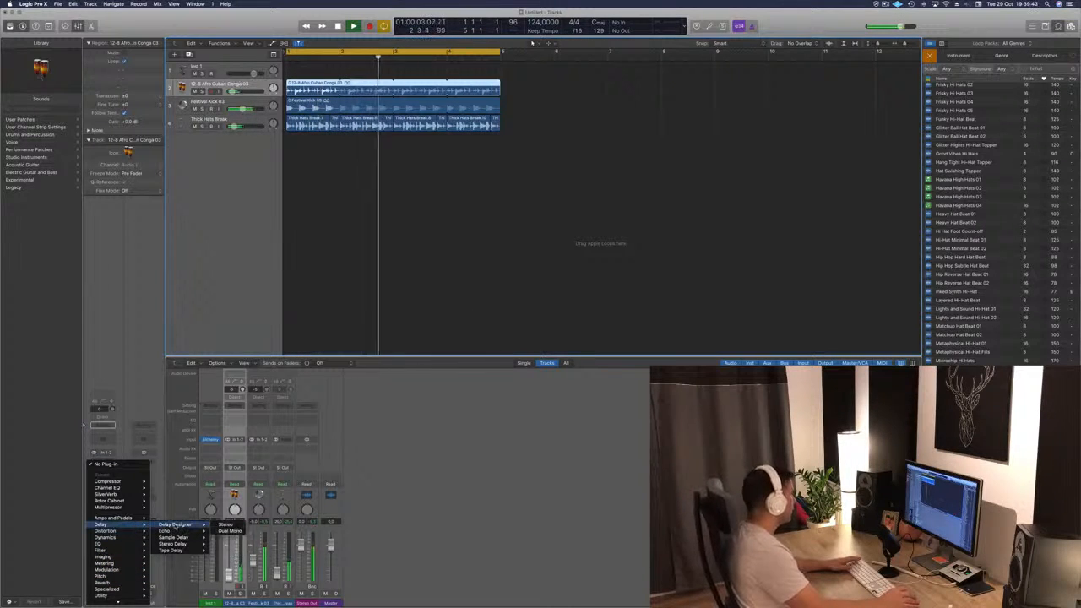
left_click(225, 525)
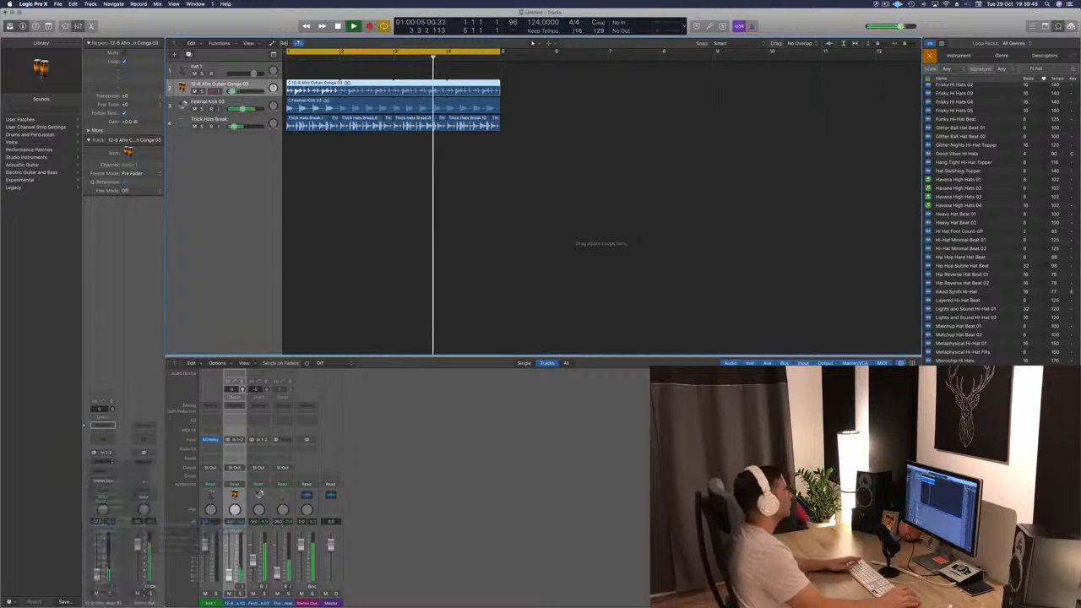
left_click_drag(171, 34, 635, 49)
left_click(556, 85)
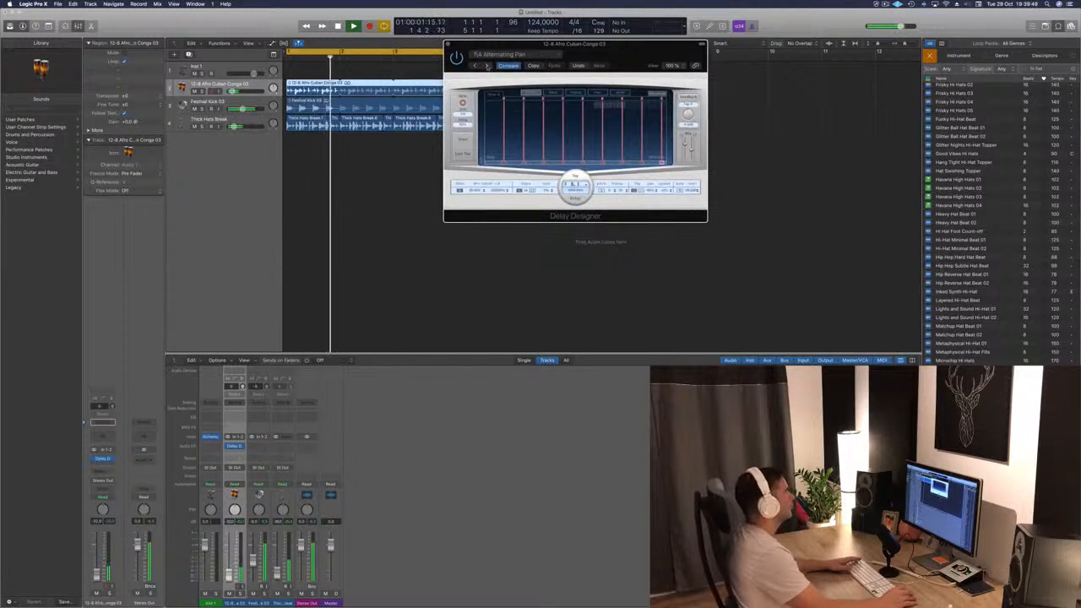
Audition the Delay Designer presets one after another during playback, up to Buzz Pattern and back to Bounce Pattern
left_click(487, 65)
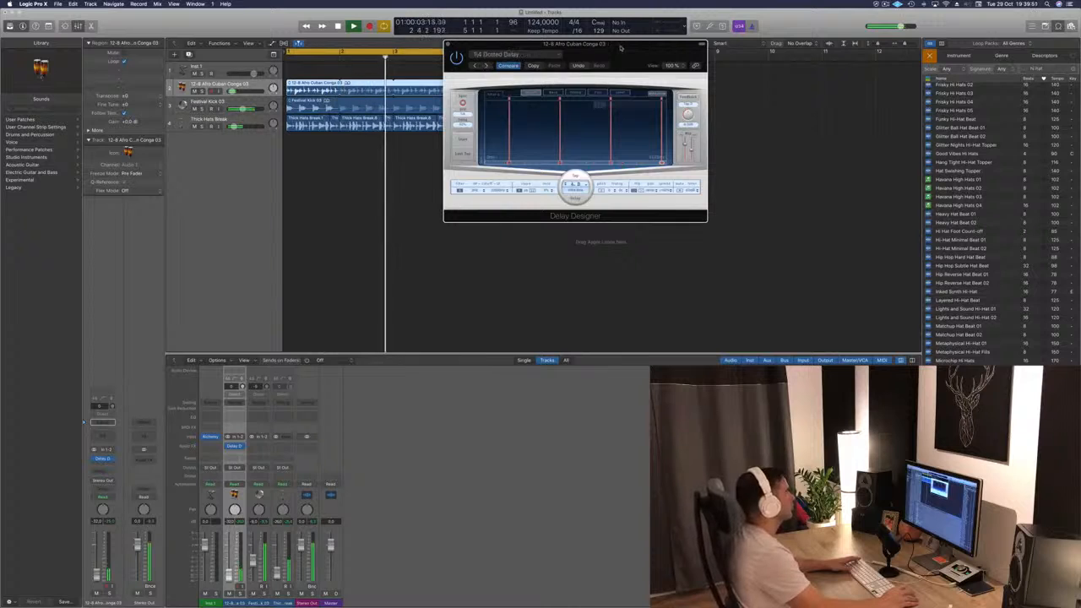
left_click_drag(619, 45, 584, 61)
left_click(450, 80)
left_click(452, 82)
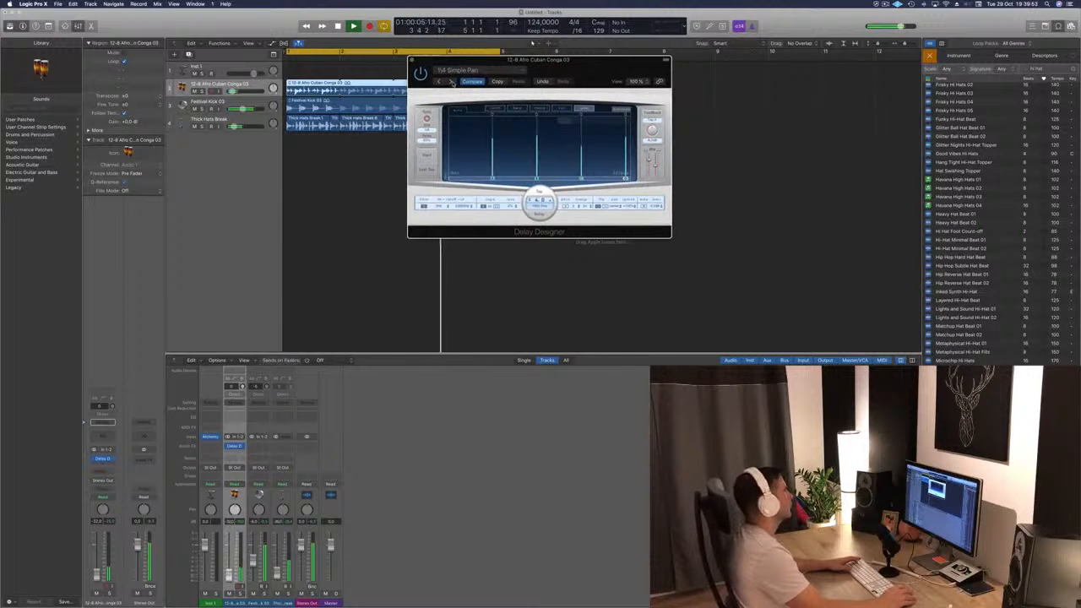
left_click(452, 82)
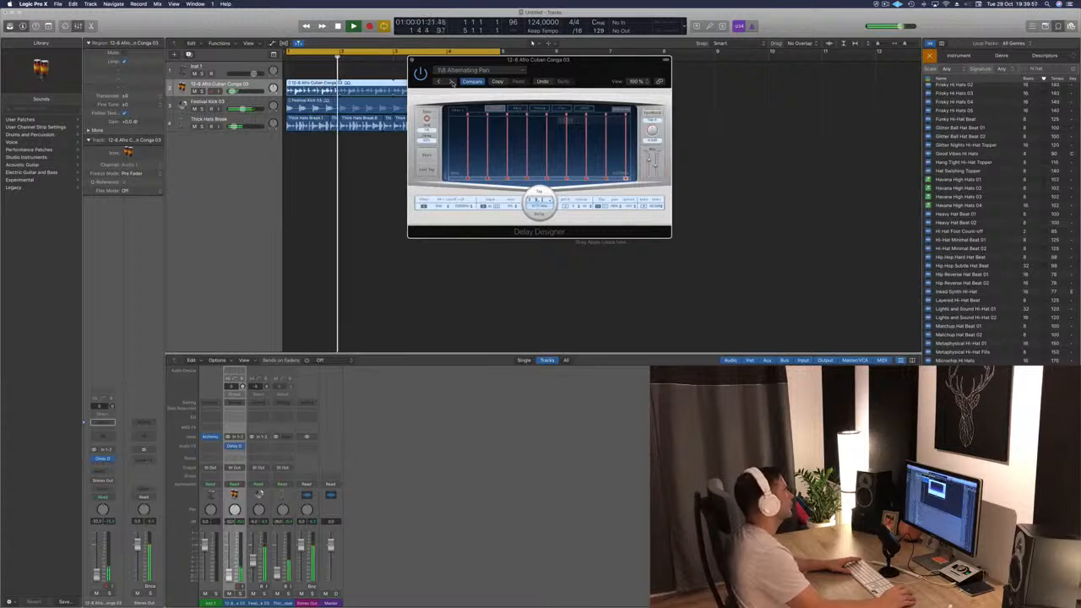
left_click(452, 82)
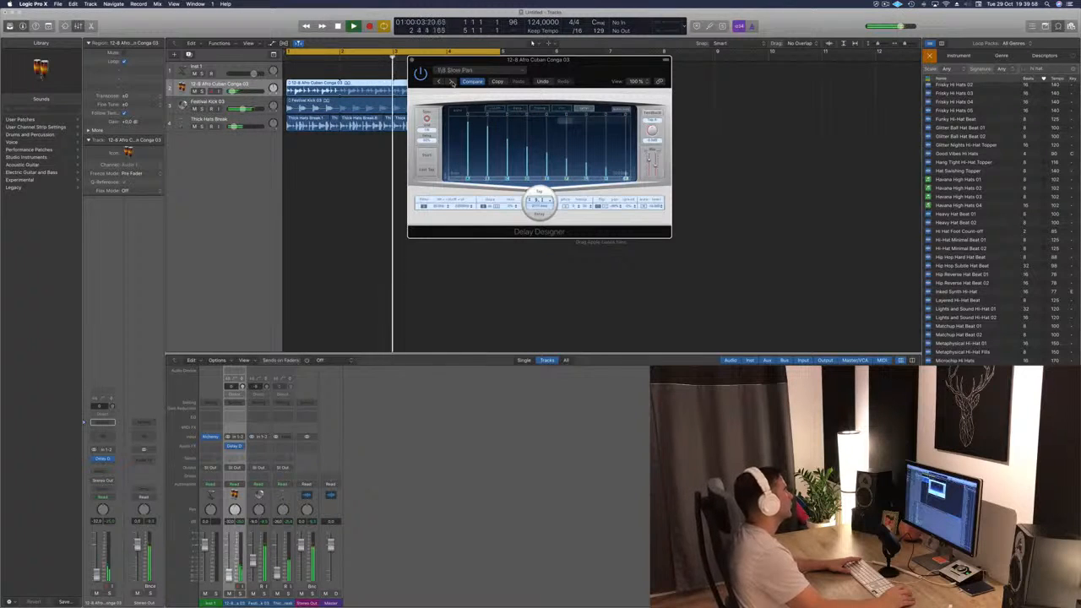
left_click(452, 82)
left_click(452, 82)
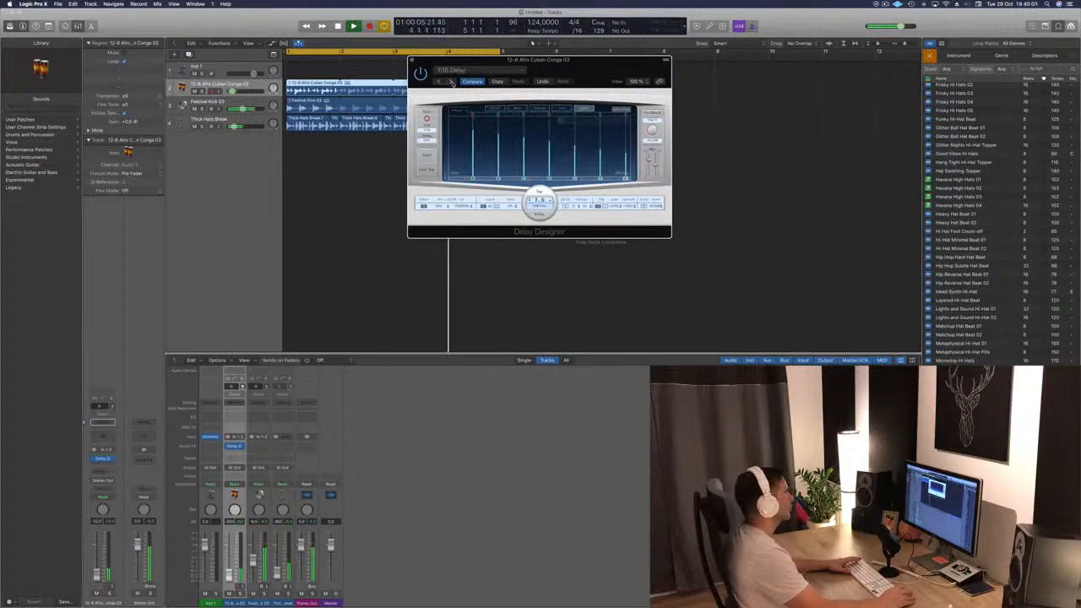
left_click(451, 82)
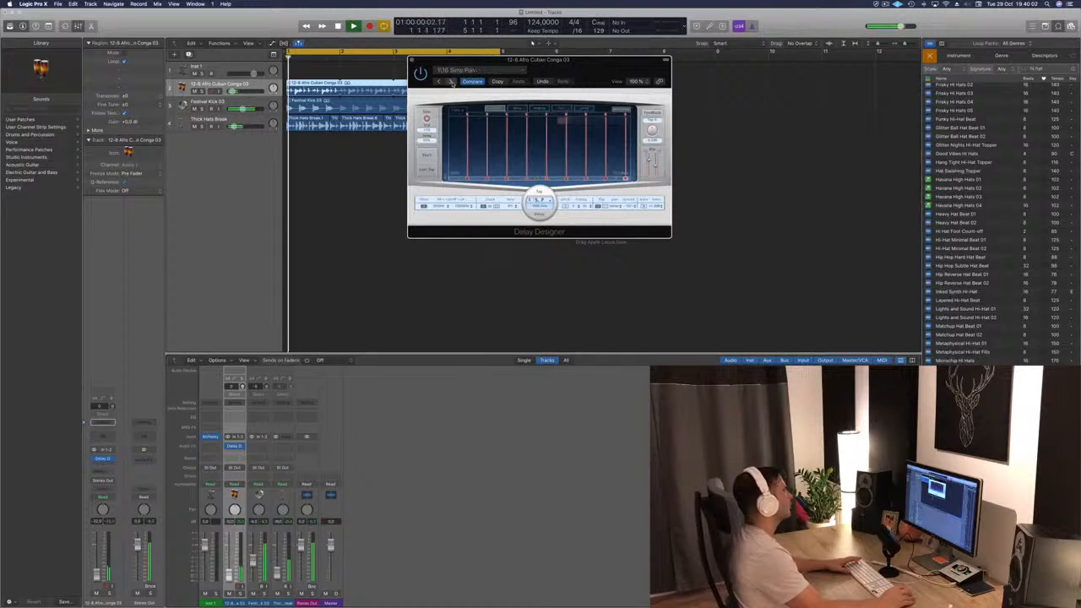
left_click(452, 82)
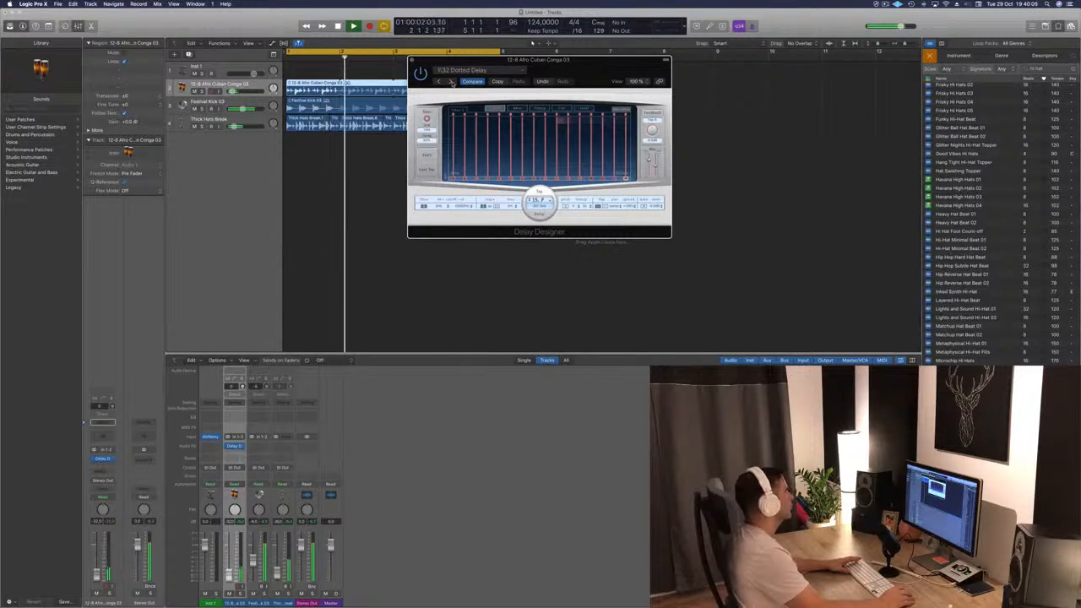
left_click(452, 81)
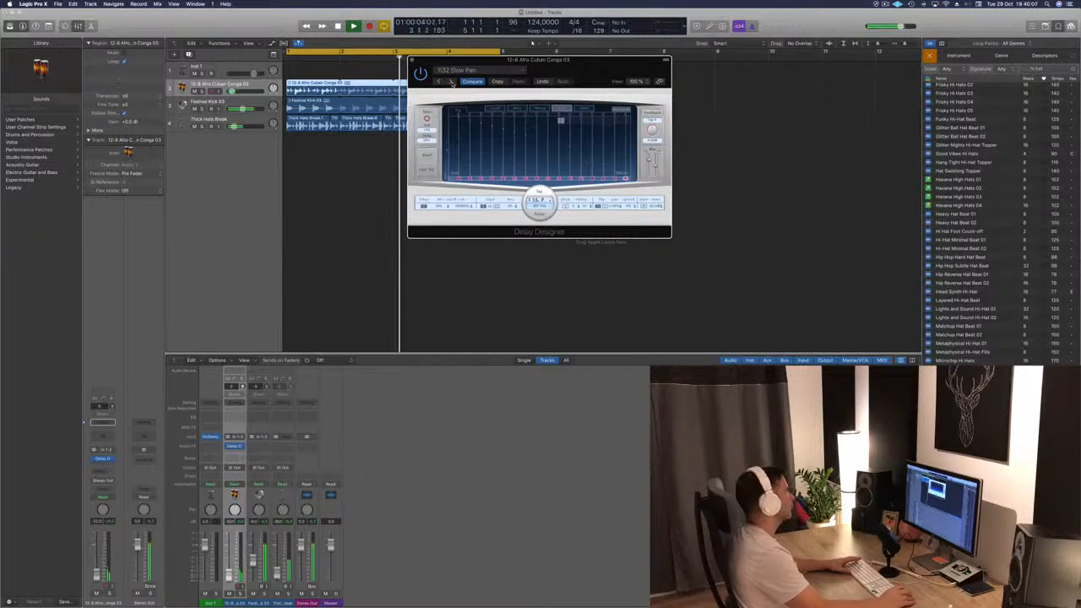
left_click(452, 82)
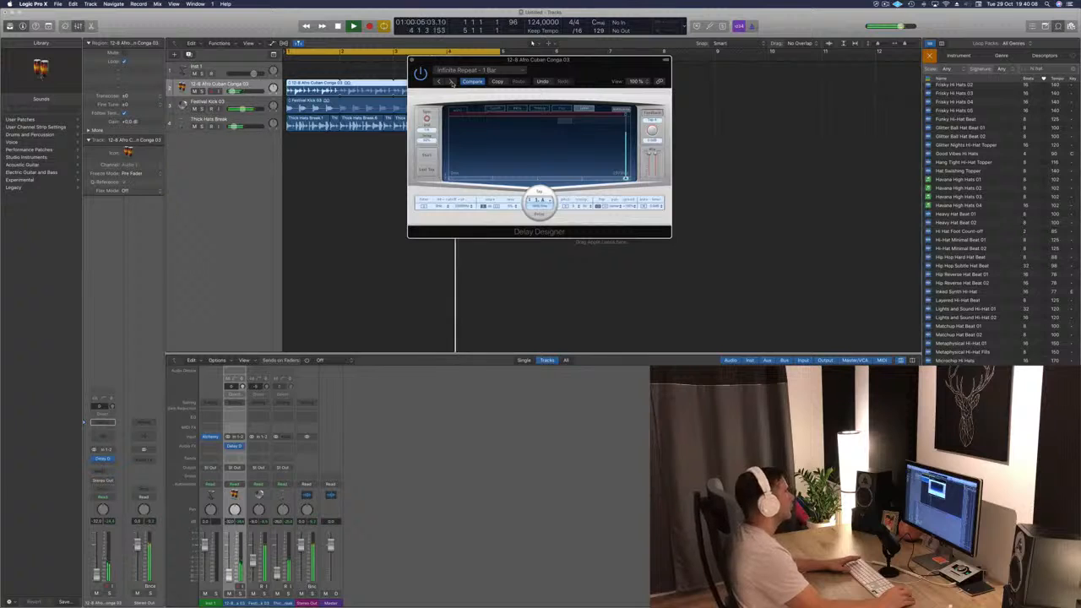
left_click(451, 82)
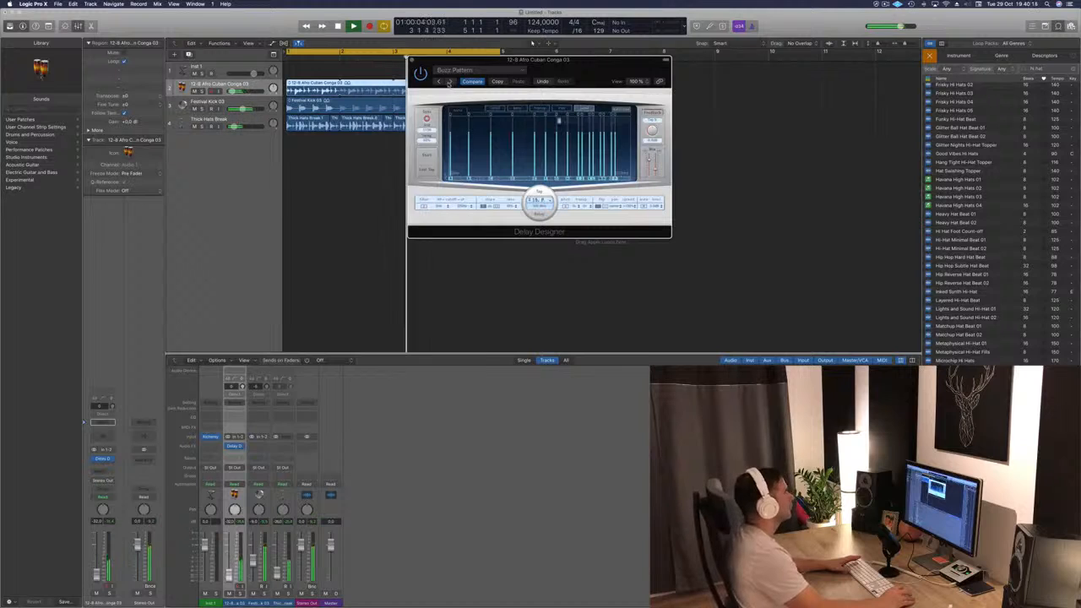
left_click(439, 82)
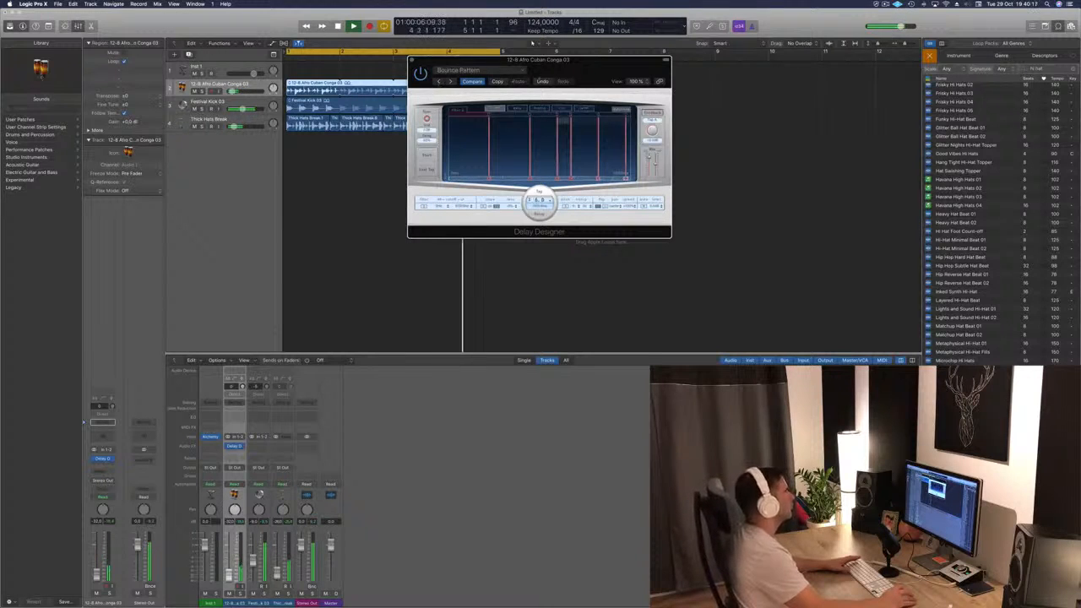
Move the Delay Designer window off the regions and set the conga track's volume to about -31 dB
left_click_drag(564, 59, 762, 43)
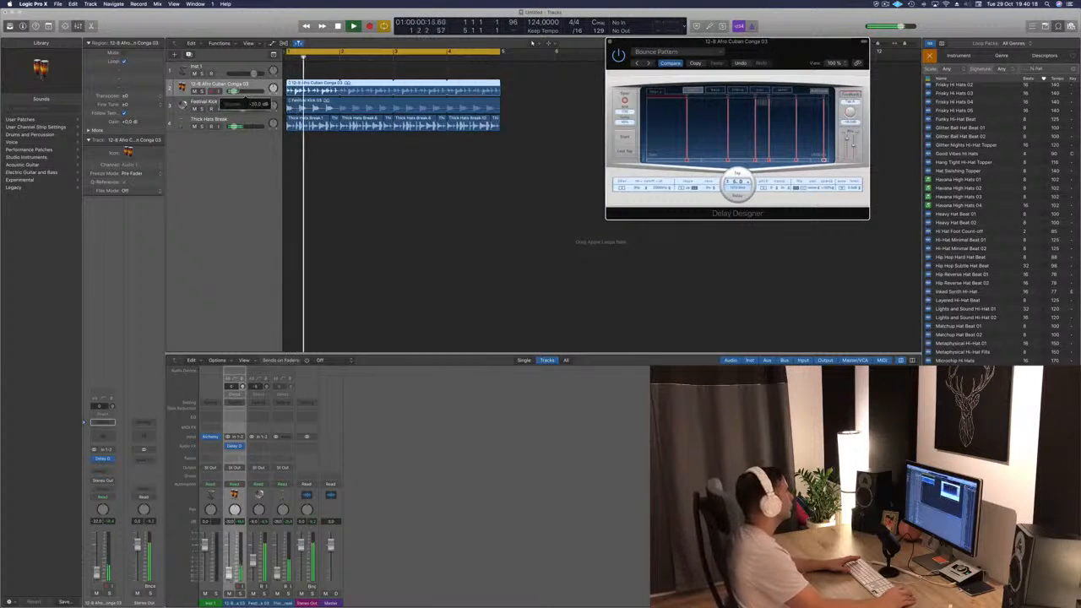
left_click_drag(234, 91, 232, 91)
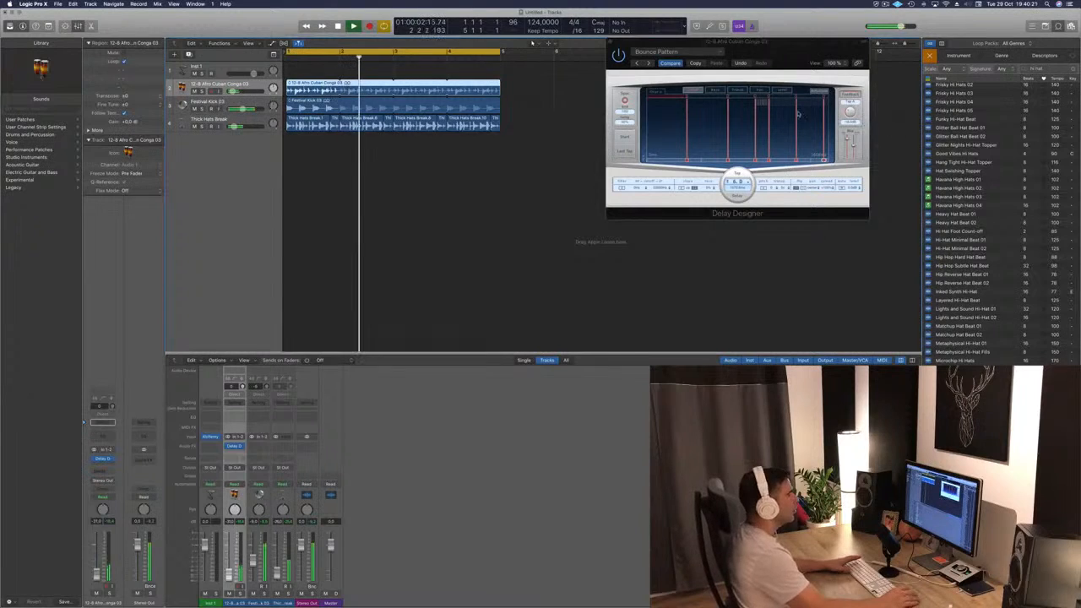
Load the 1/16 Filter Pan preset from 03 Simple Filtered and lower Delay Designer's wet mix to about -11 dB during playback
left_click(686, 52)
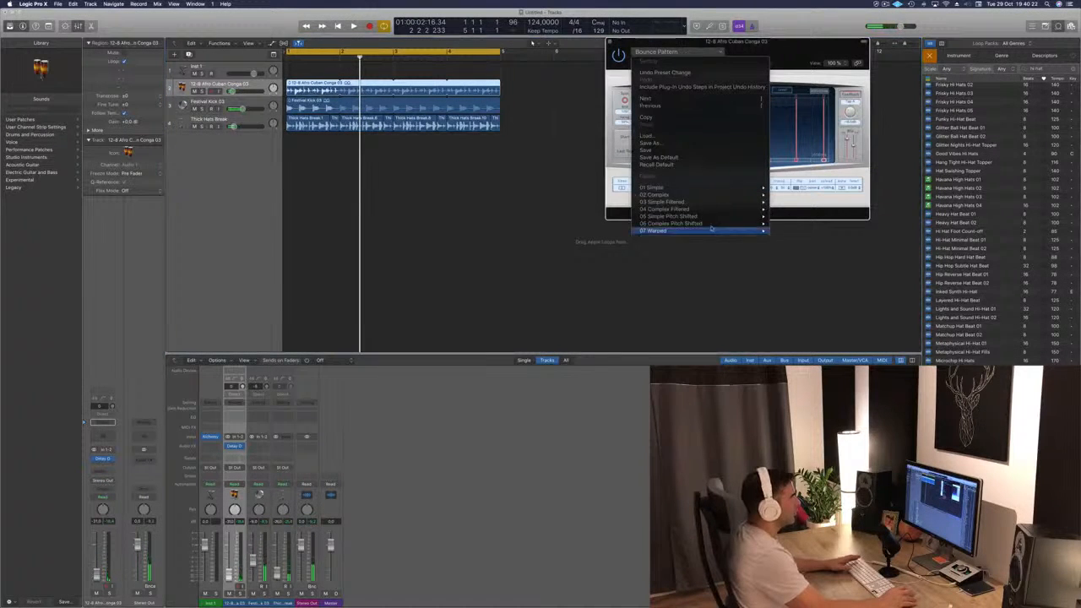
mouse_move(714, 198)
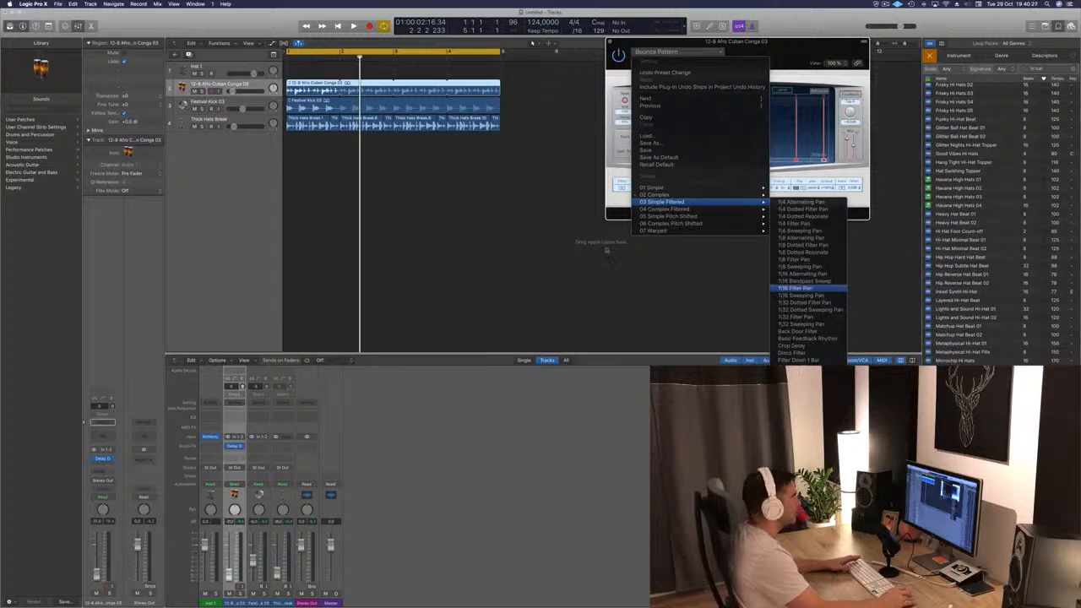
left_click(797, 288)
key("space")
left_click_drag(795, 64, 653, 64)
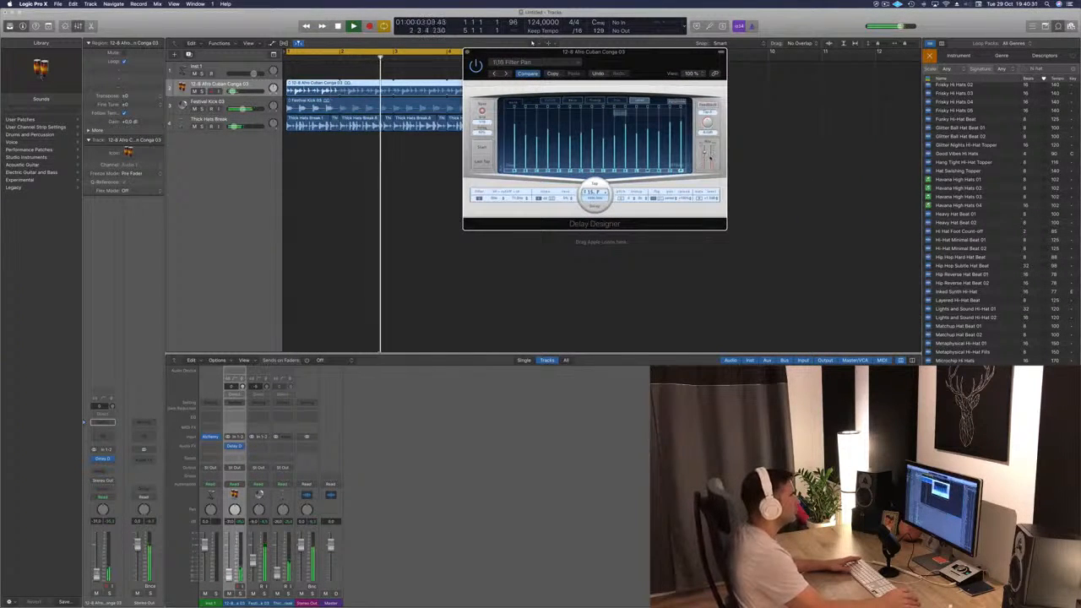
left_click_drag(711, 158, 711, 160)
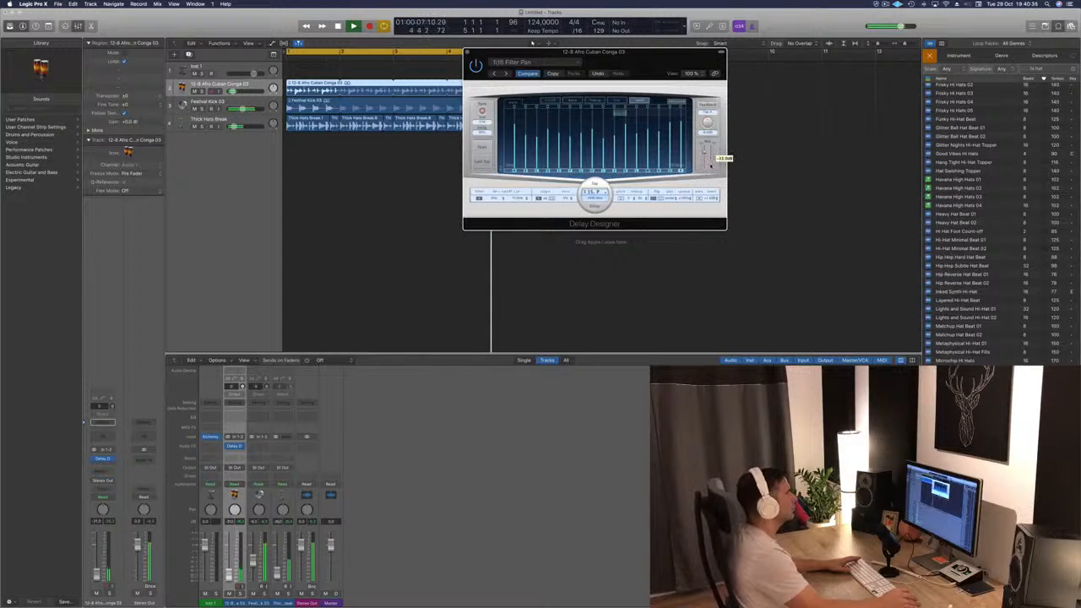
left_click(467, 52)
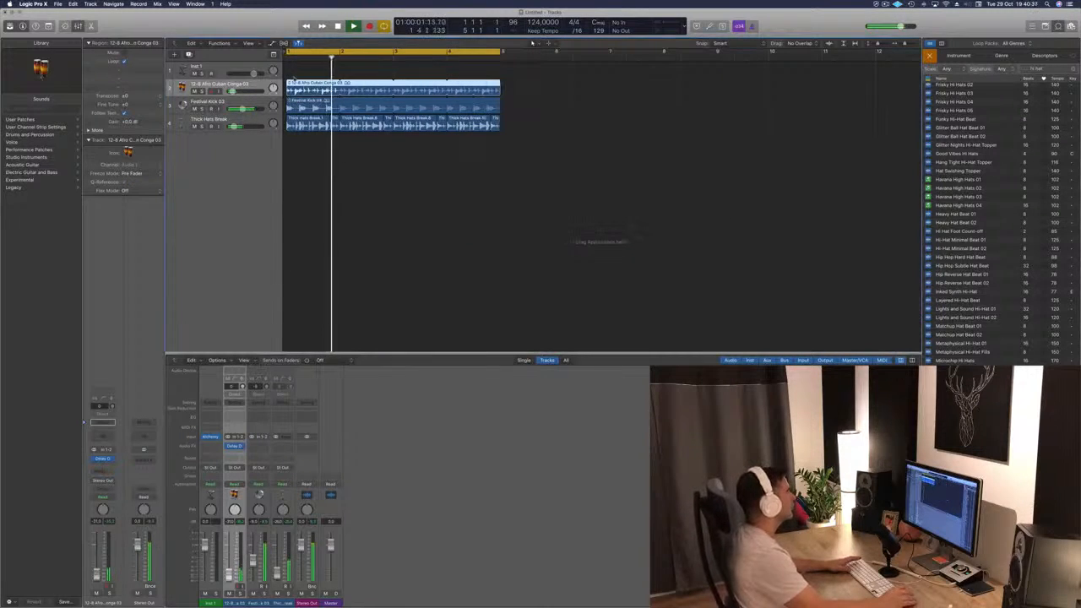
Cut the conga region down to its short opening piece at the start of bar 1, deleting the remaining parts through bar 4
key("Return")
key("space")
key("super+Right")
key("super+Right")
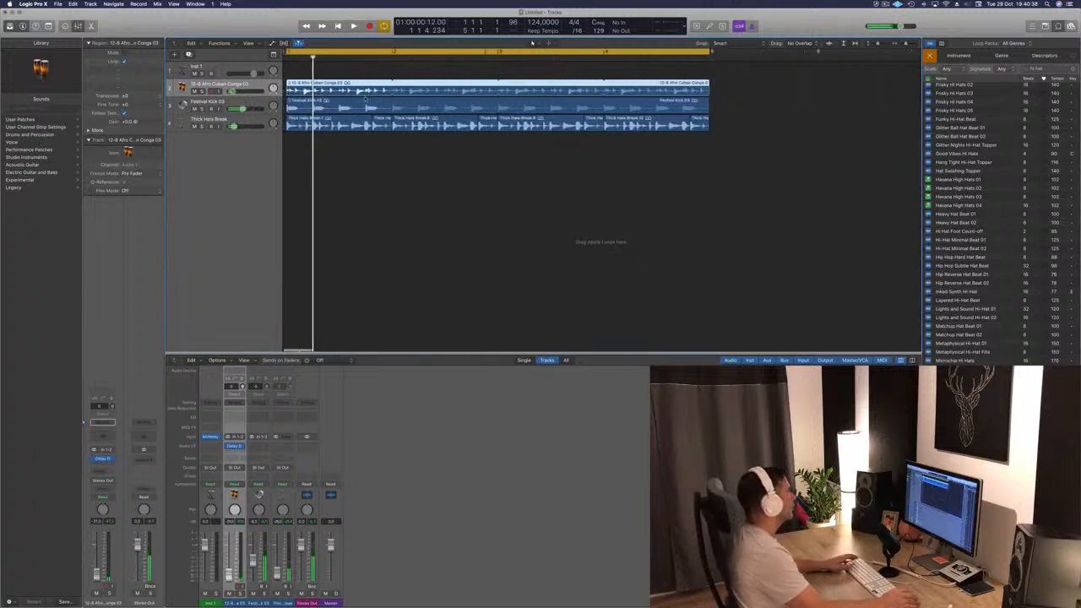
key("space")
key("space")
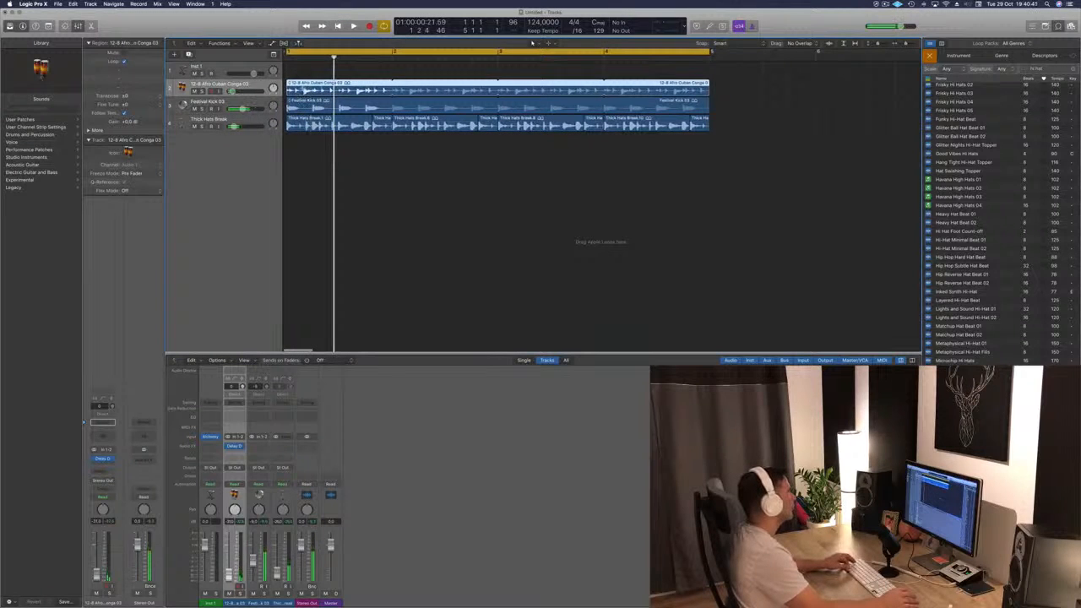
double_click(304, 90, "super")
key("Delete")
key("space")
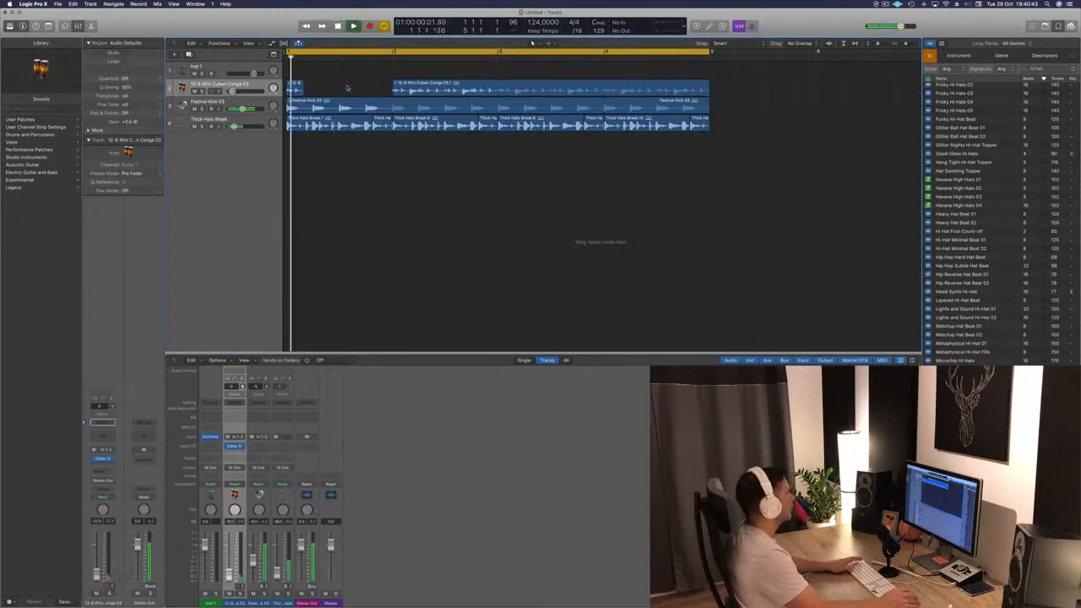
left_click(471, 84)
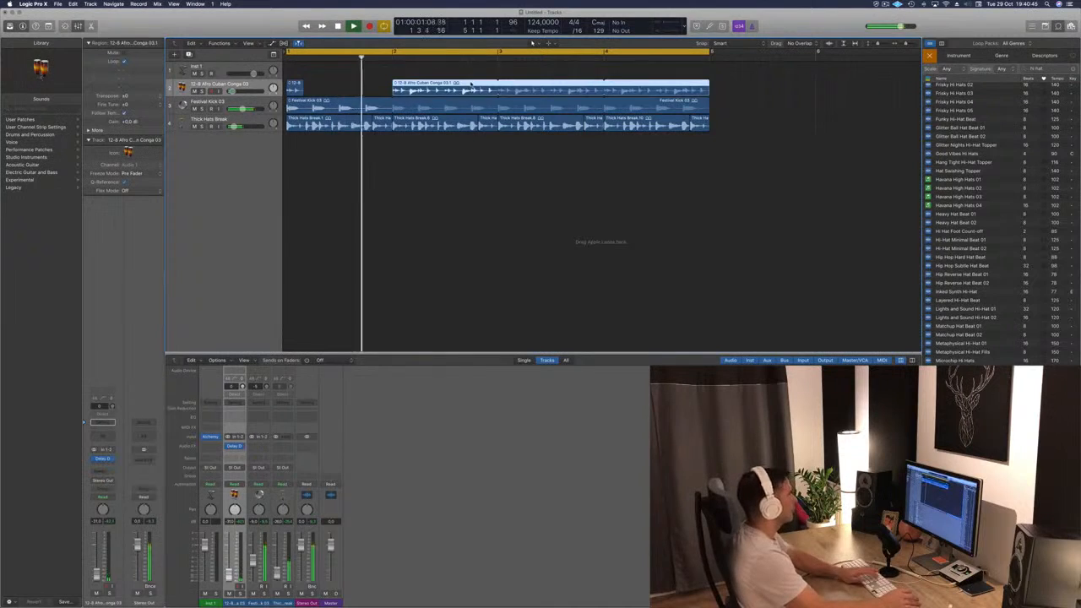
key("Delete")
key("Return")
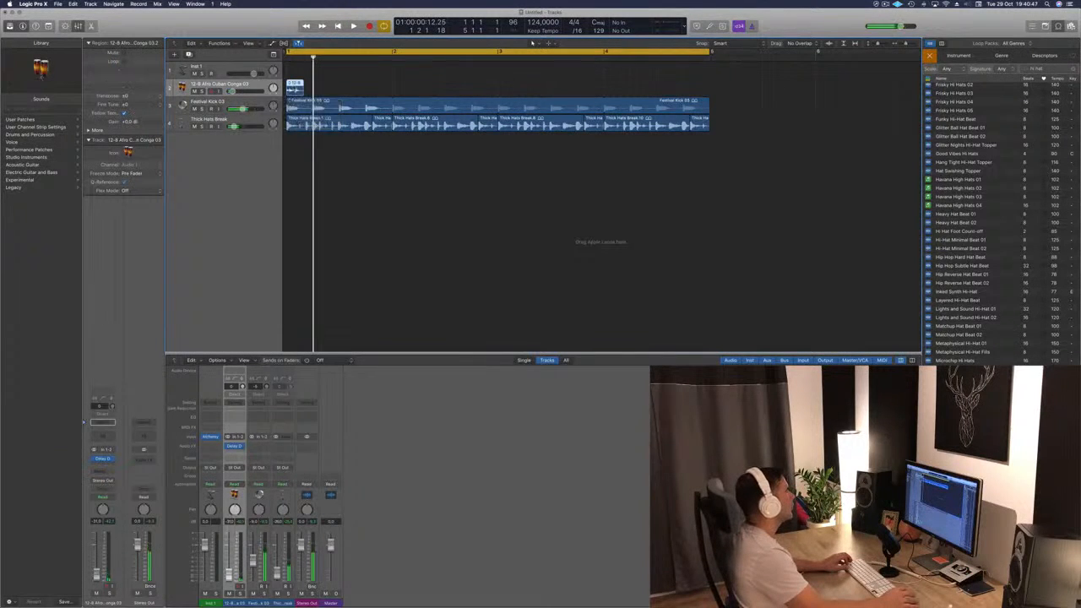
Copy the short conga piece to every half bar through bar 4 and play the beat from the start
left_click_drag(294, 88, 347, 91)
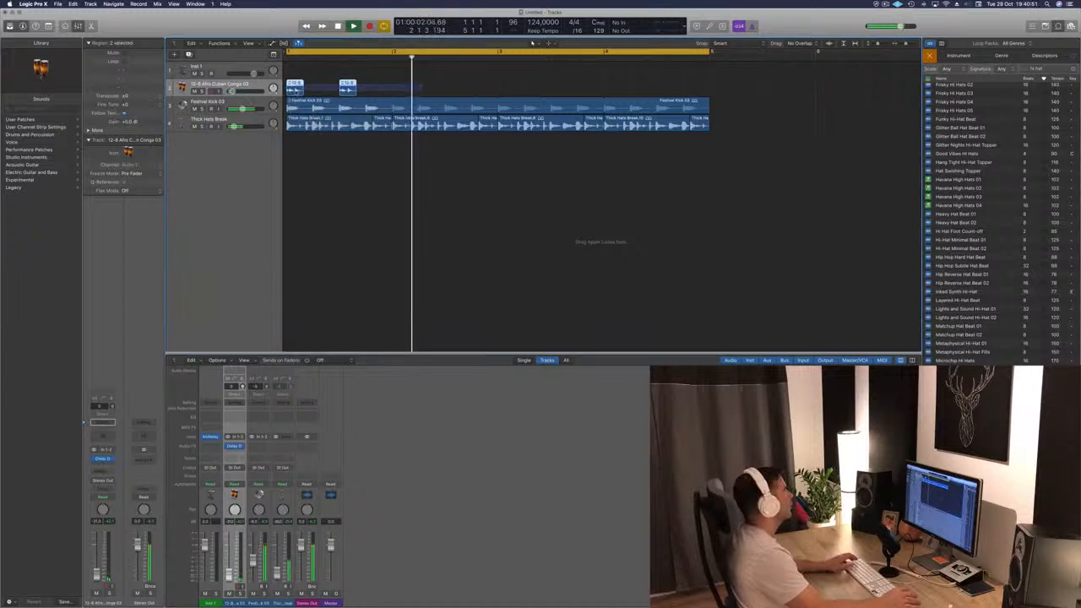
left_click(295, 87, "shift")
left_click_drag(296, 88, 402, 99)
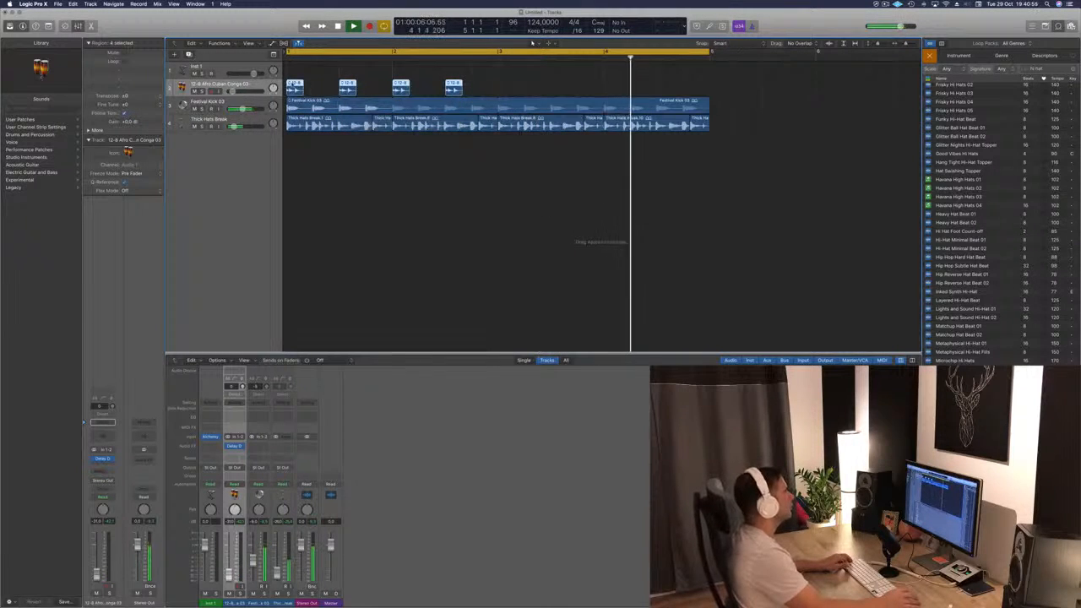
left_click_drag(297, 87, 508, 95)
key("space")
key("space")
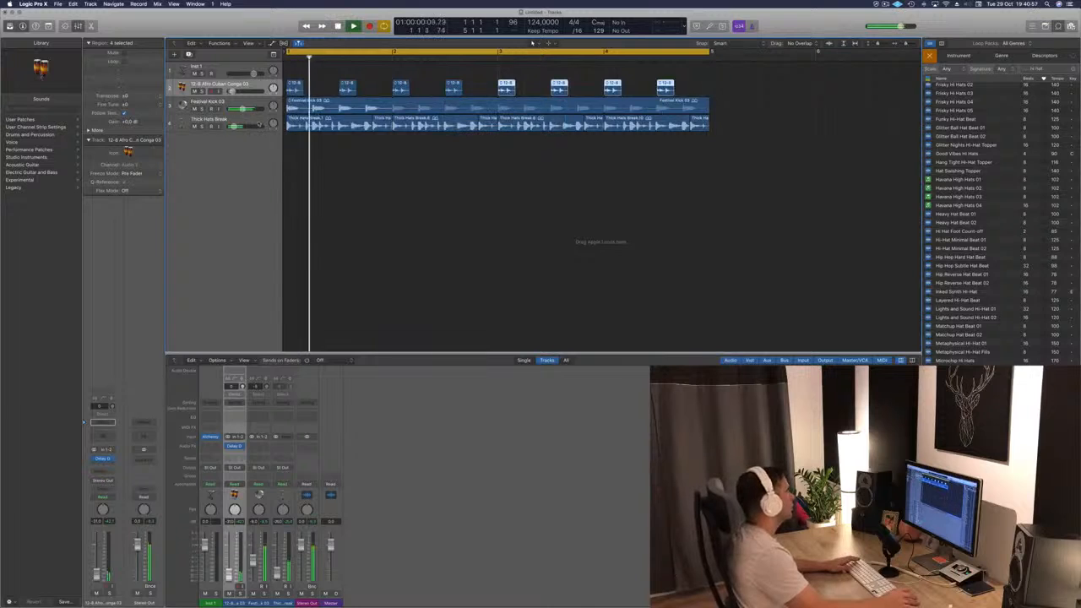
Add a Channel EQ to the Thick Hats Break track with a low cut at 255 Hz and 24 dB/Oct, and close its window
left_click(209, 122)
key("space")
key("space")
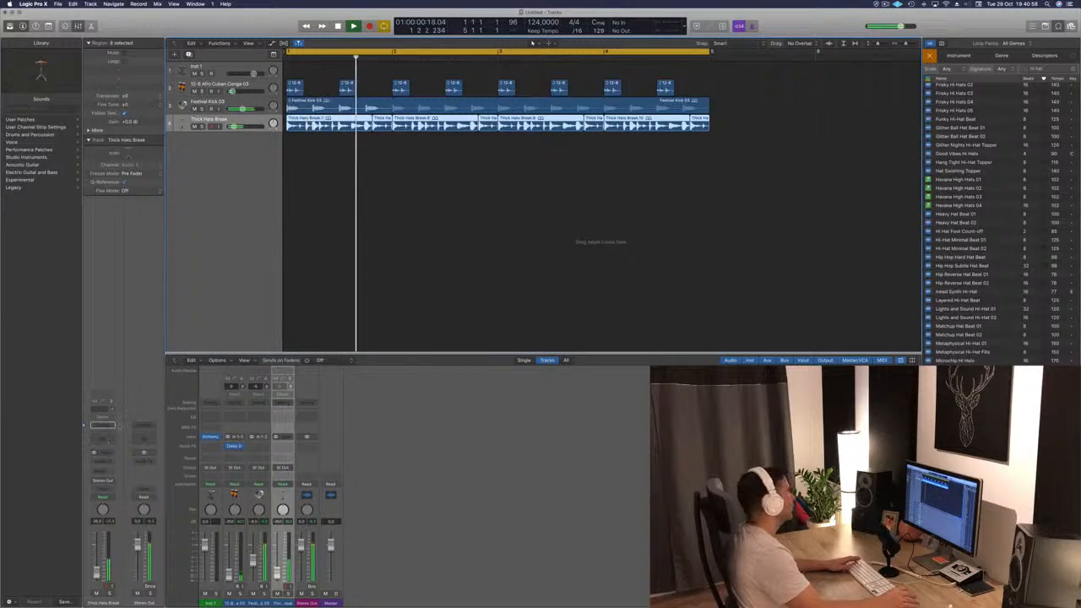
left_click(106, 440)
left_click(55, 60)
left_click_drag(48, 105, 230, 171)
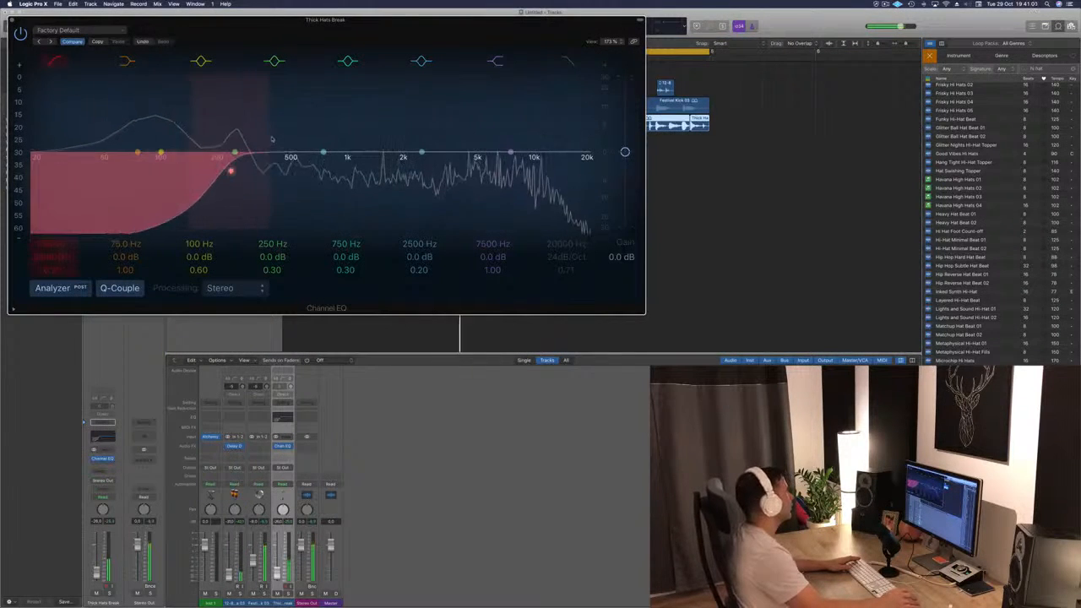
left_click_drag(272, 139, 278, 139)
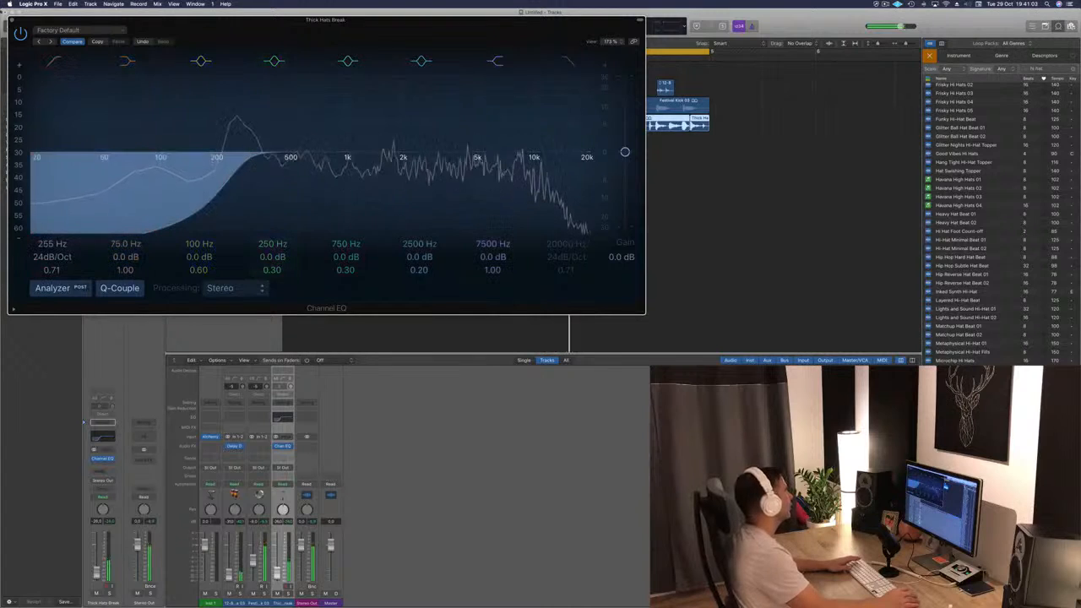
key("super+w")
left_click(391, 244)
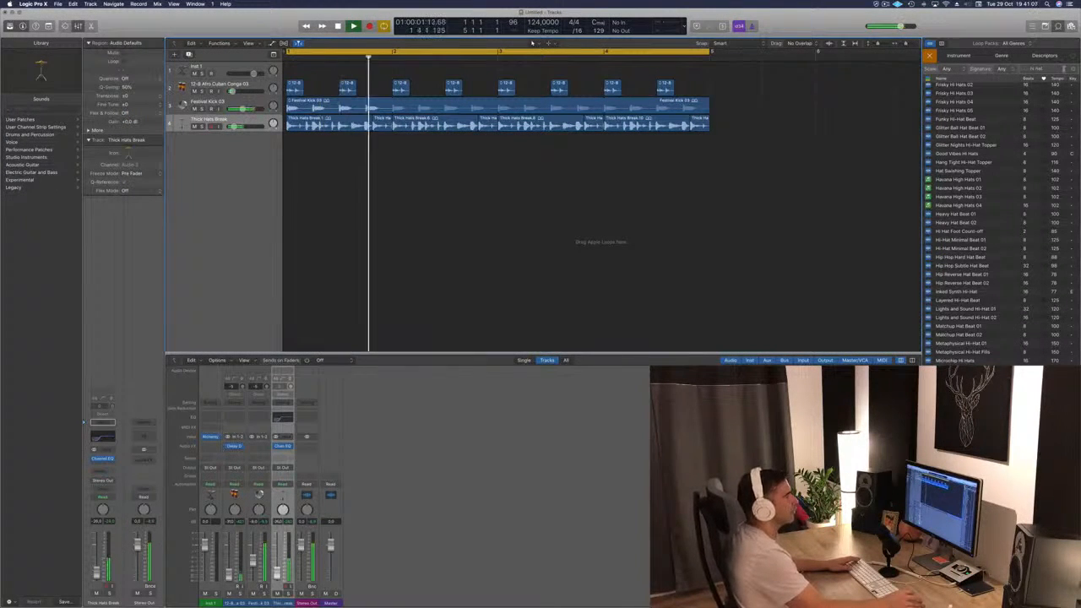
Clear the loop search and audition the Tempo Funk Break and Tense Snare Break loops against the beat
left_click(1072, 69)
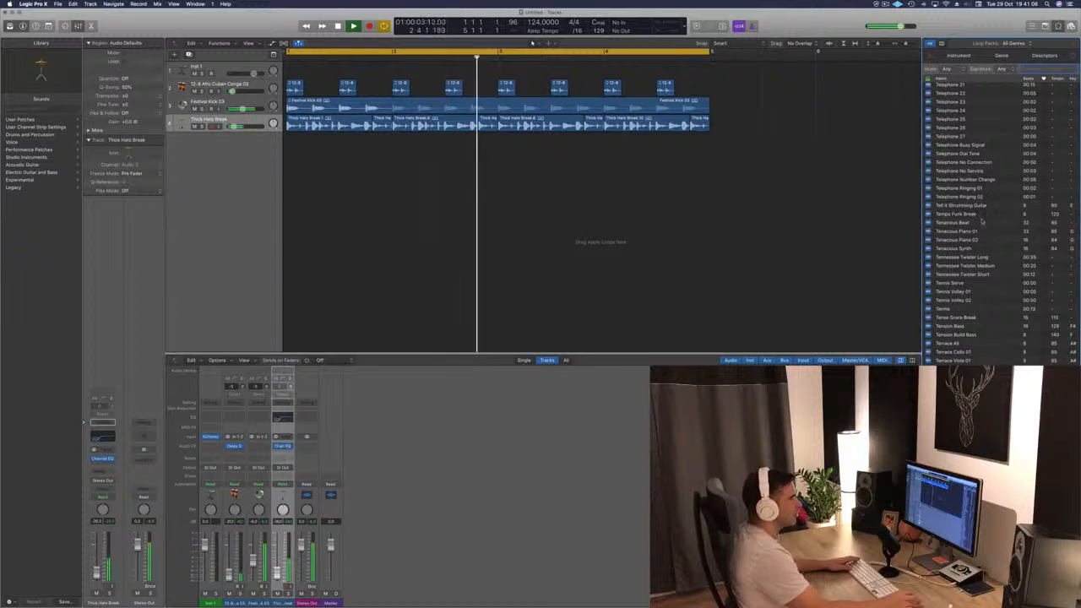
left_click(954, 216)
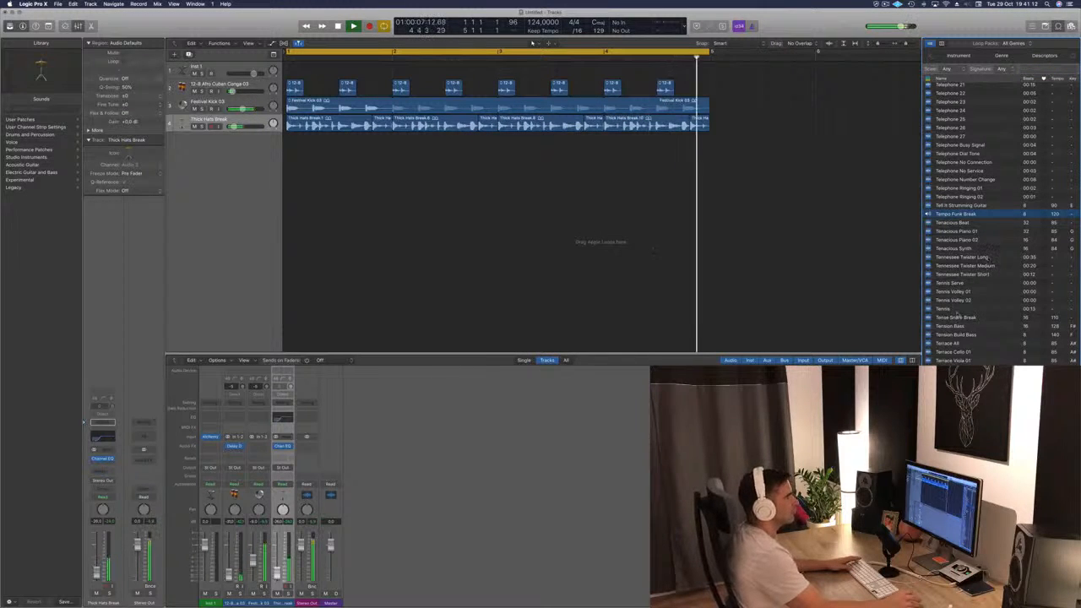
left_click(957, 318)
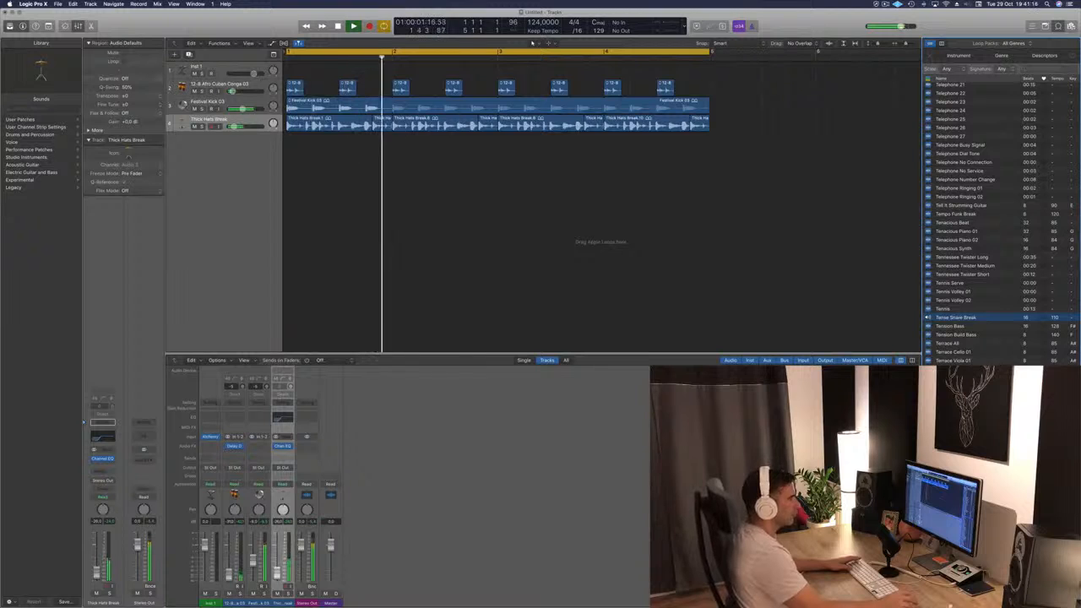
scroll(997, 295, "down", 3)
left_click(996, 277)
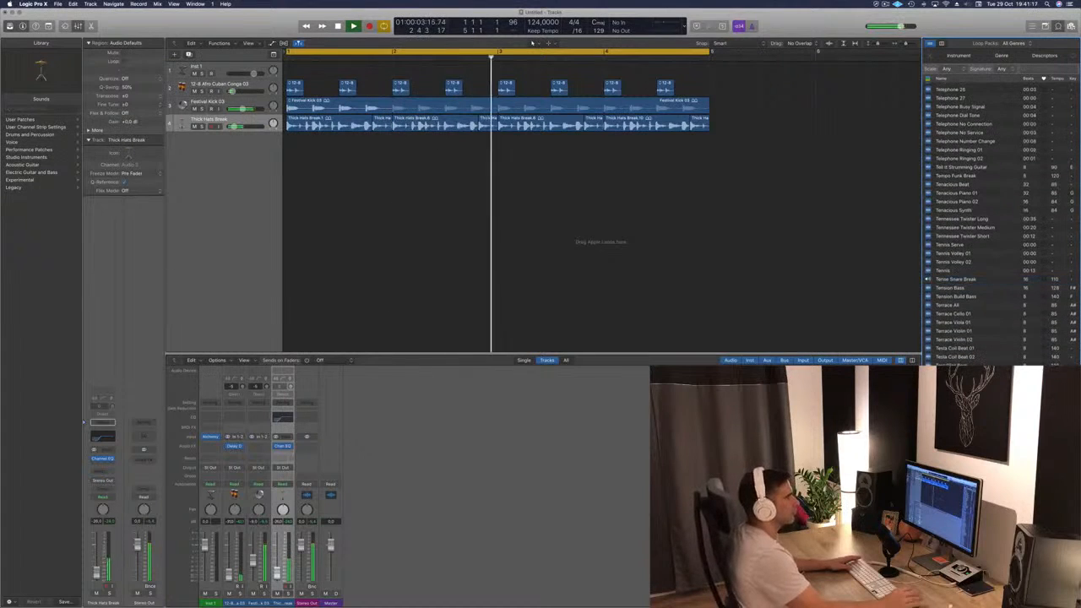
Audition the Texas Blues Rhythm 02, Texas Blues Rhythm 03 and Texas Blues Solo 03 loops
scroll(1005, 295, "down", 6)
left_click(1009, 302)
scroll(1018, 326, "down", 10)
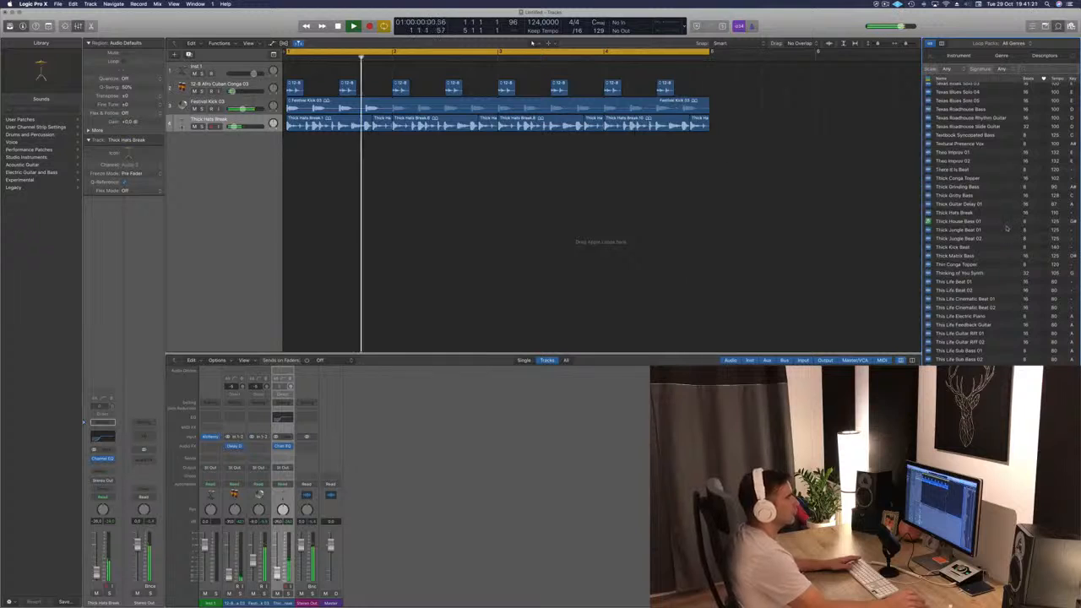
scroll(1009, 287, "up", 6)
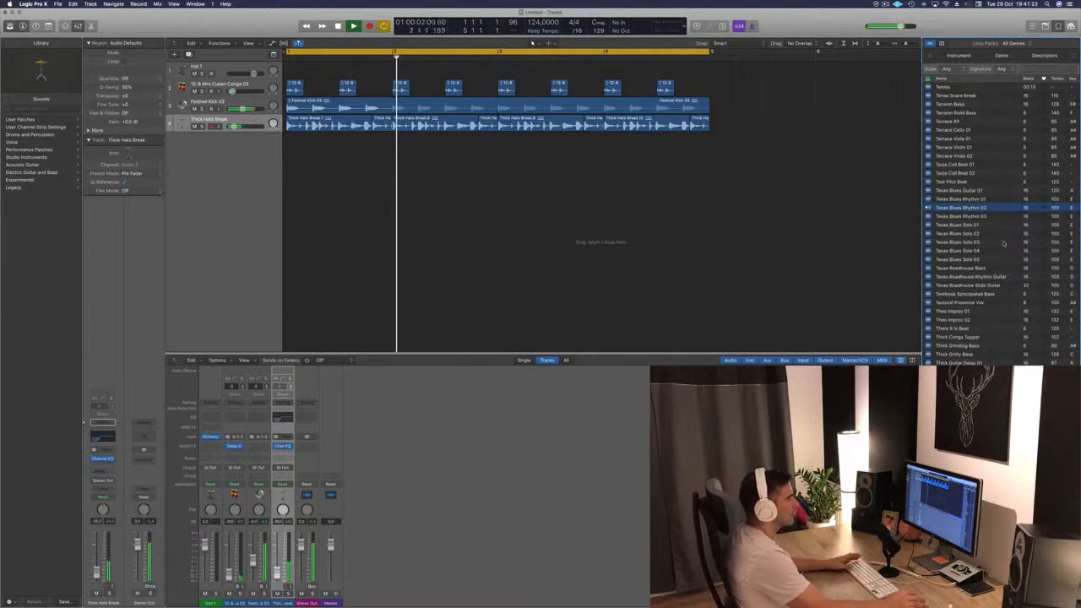
left_click(961, 217)
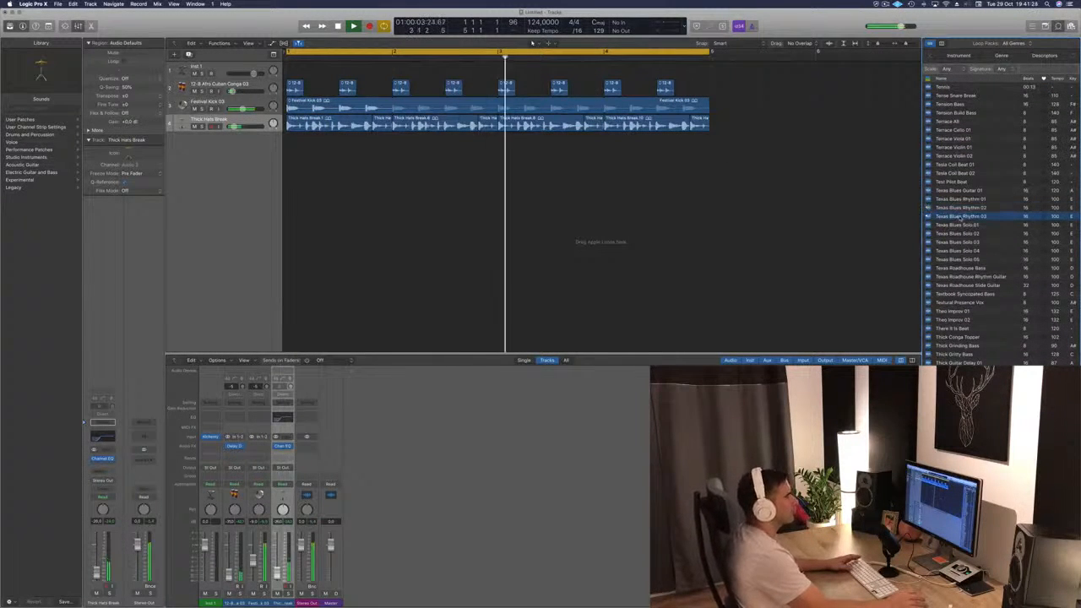
left_click(959, 242)
scroll(976, 260, "down", 2)
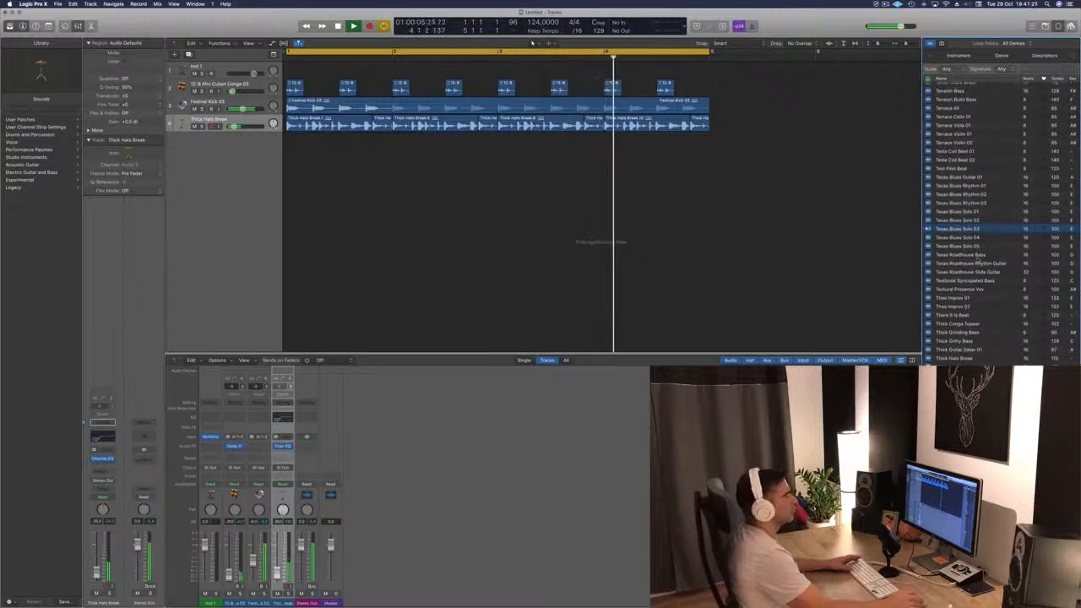
Preview the Texas Roadhouse Bass loop, add it on a new track from bar 1, and adjust its level during playback
left_click(971, 251)
scroll(988, 276, "down", 3)
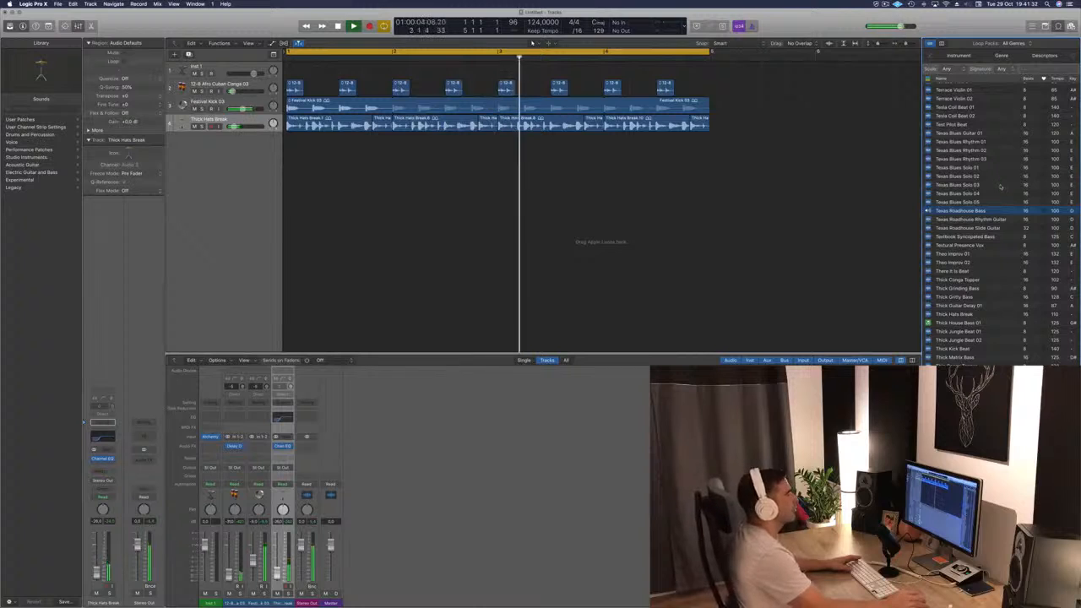
key("space")
left_click_drag(932, 215, 253, 170)
key("space")
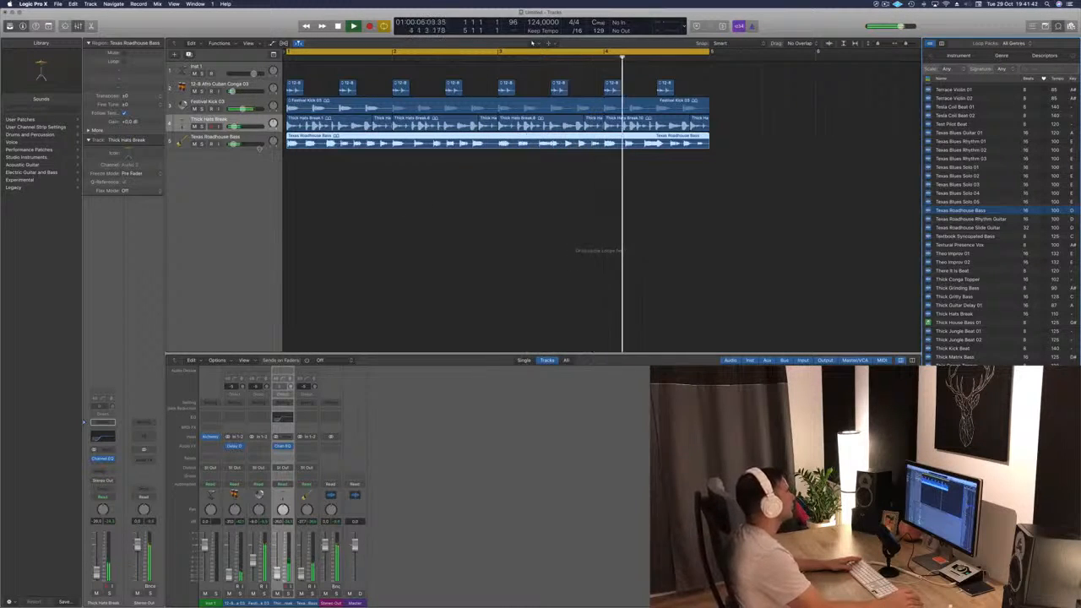
left_click_drag(233, 144, 236, 144)
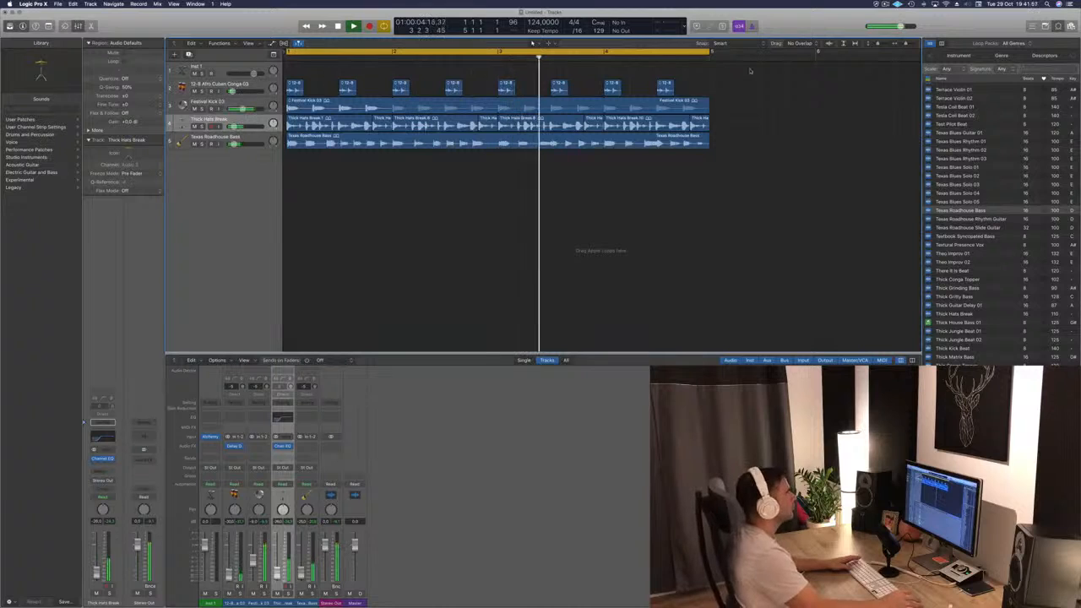
Try to shift all the conga regions slightly later, and undo the moves
left_click_drag(740, 73, 304, 88)
left_click(305, 75)
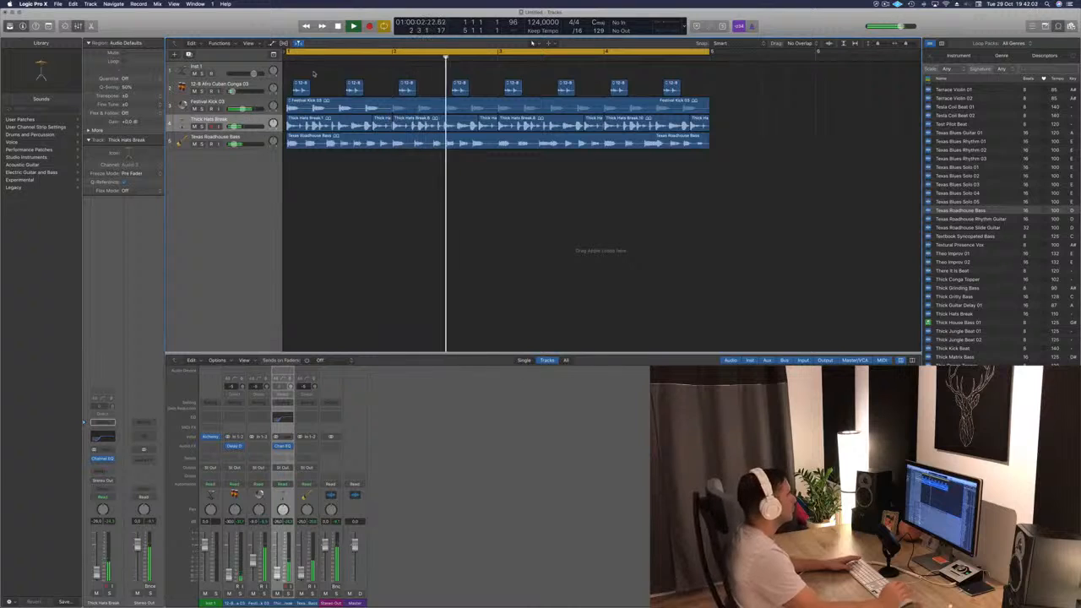
left_click_drag(712, 80, 303, 90)
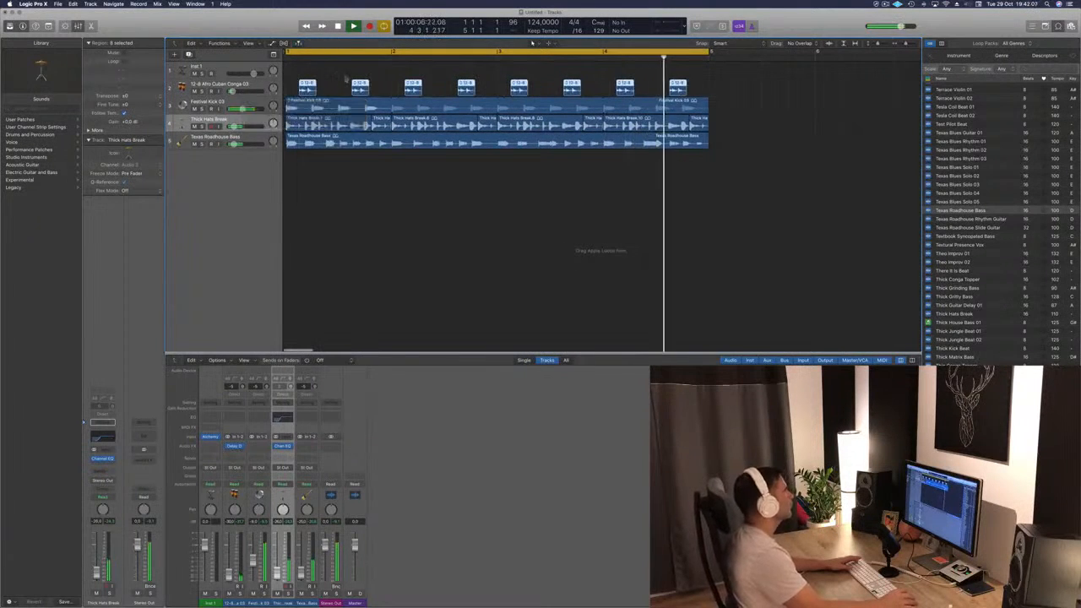
left_click(308, 151)
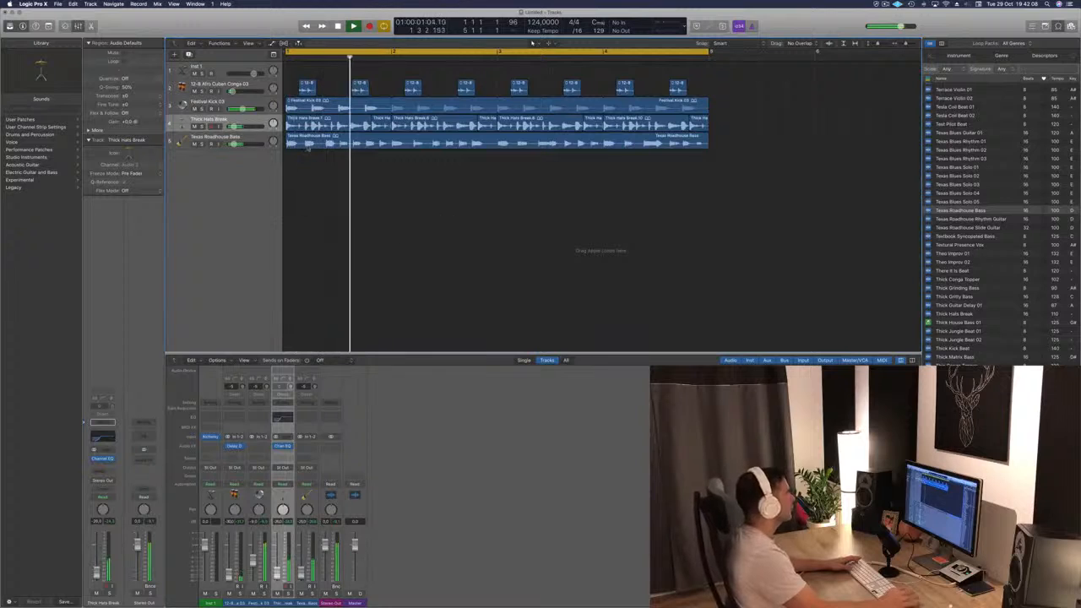
key("super+z")
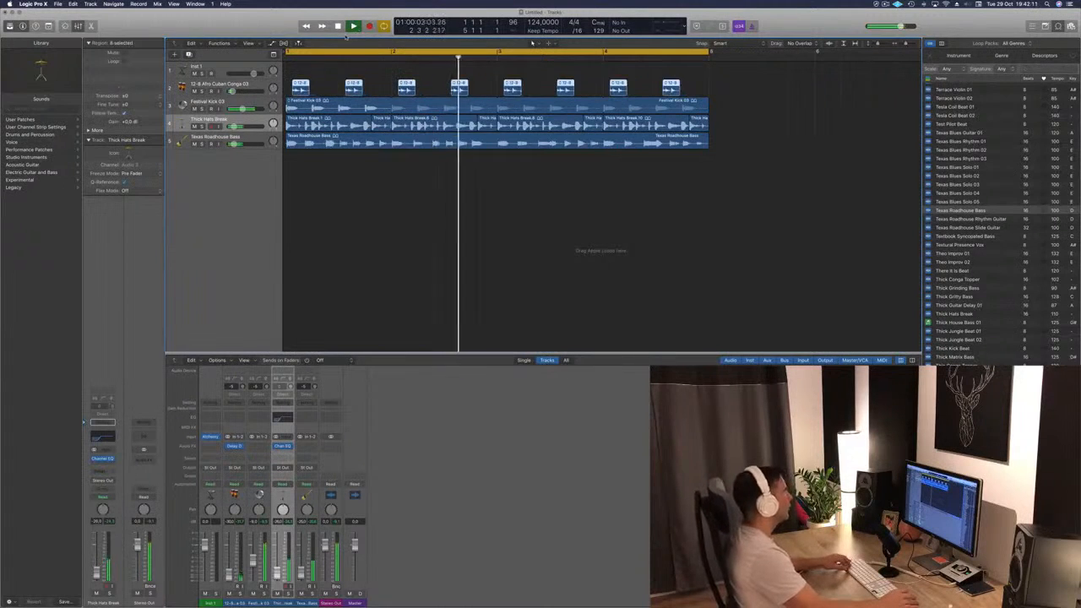
left_click(366, 207)
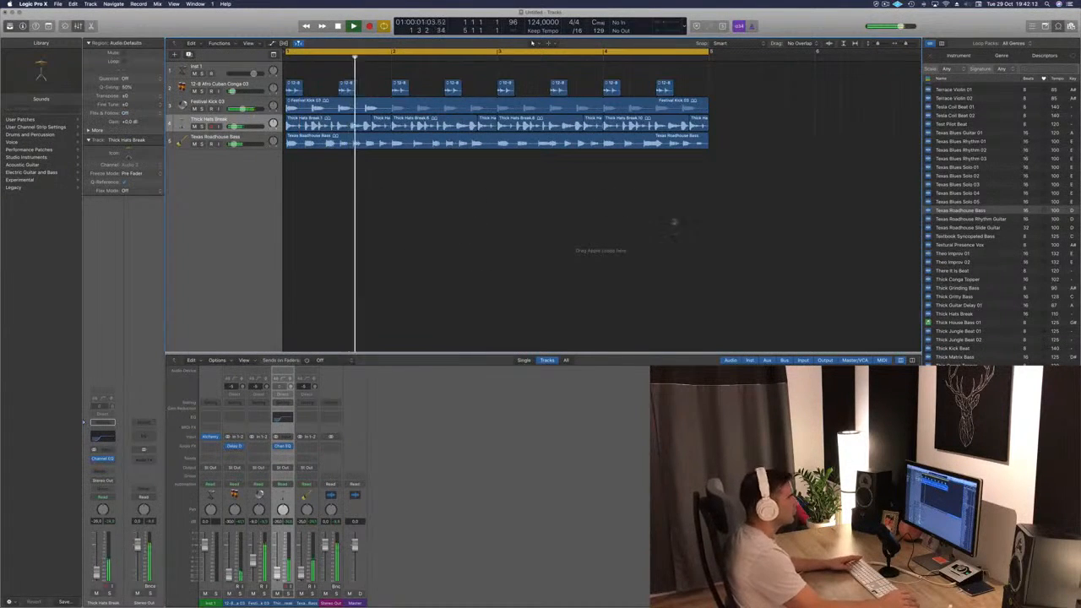
Compare the Theo Improv 01 and 02 vocal loops and add Theo Improv 01 on a new track at bar 1
scroll(941, 253, "down", 2)
left_click(951, 236)
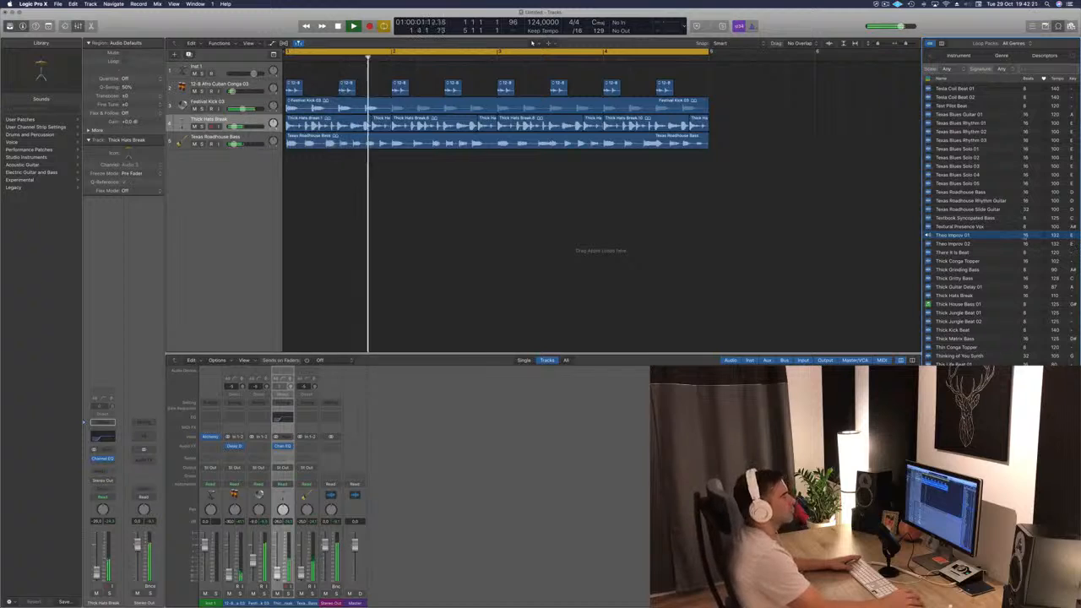
left_click(951, 244)
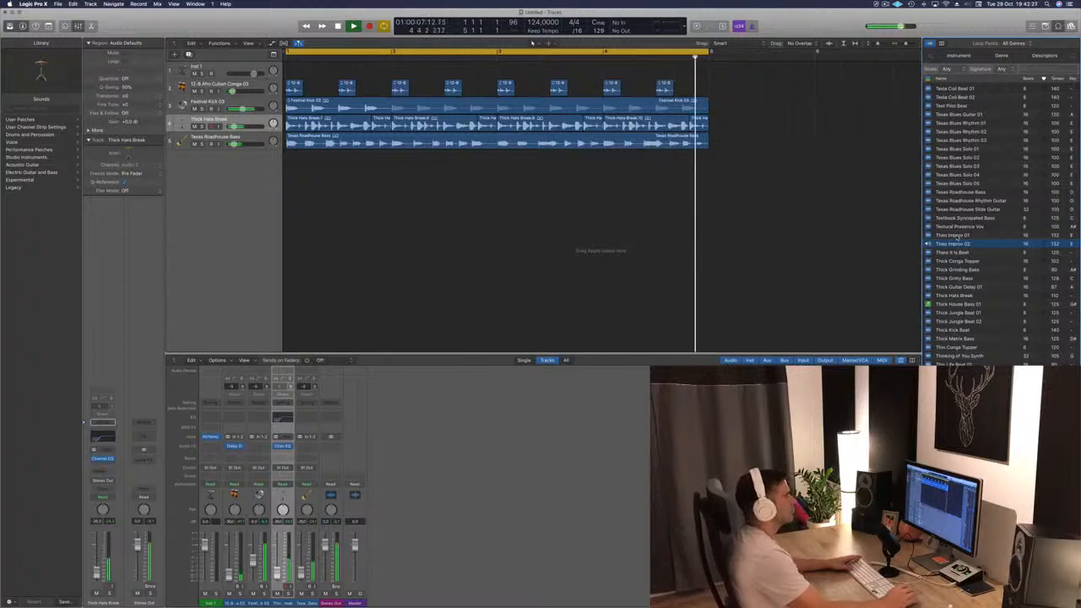
left_click(957, 237)
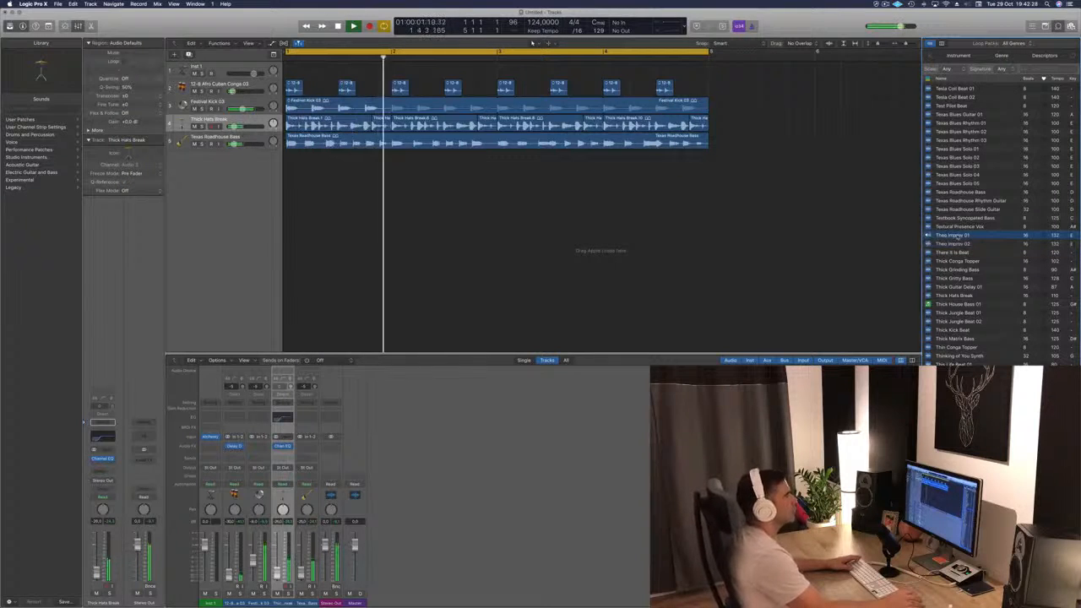
left_click_drag(957, 236, 247, 168)
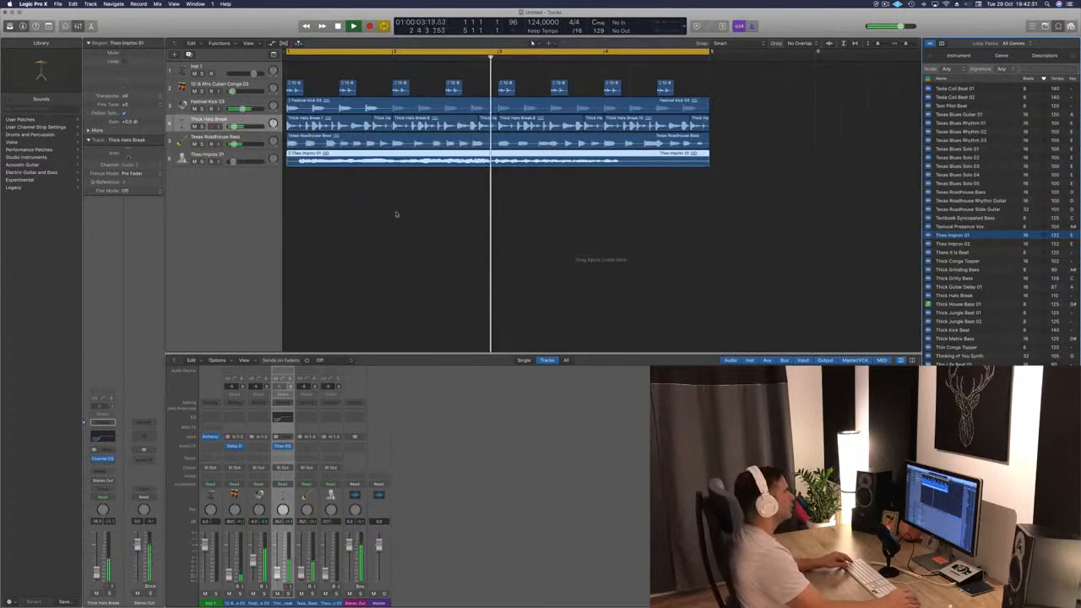
scroll(395, 213, "down", 5)
scroll(366, 211, "down", 2)
left_click(248, 159)
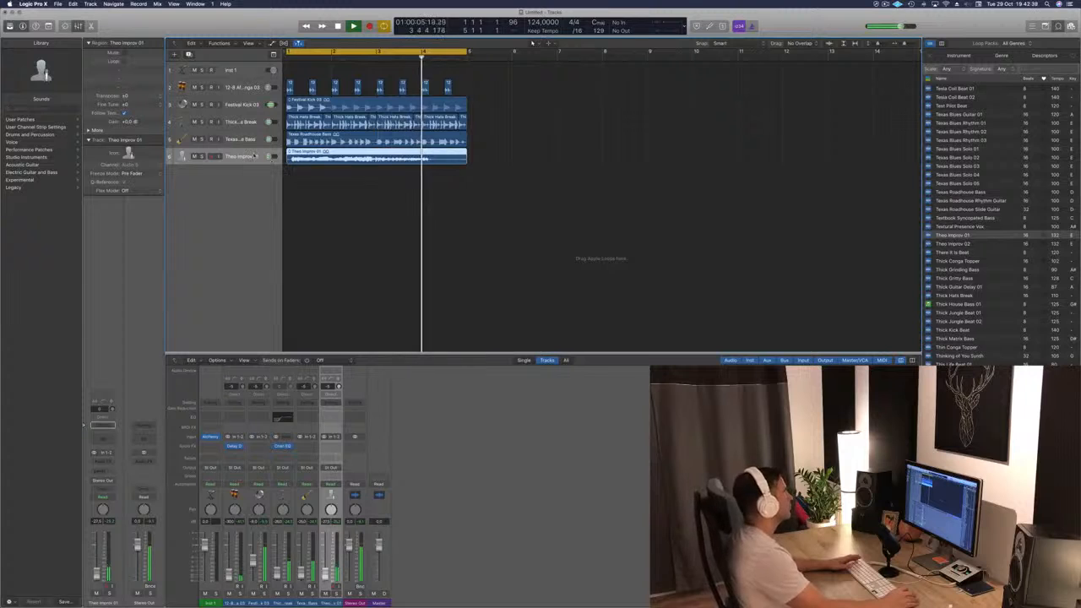
Add the Theo Improv 02 loop on a new track and start it slightly before bar 4
left_click(967, 244)
left_click_drag(966, 244, 427, 203)
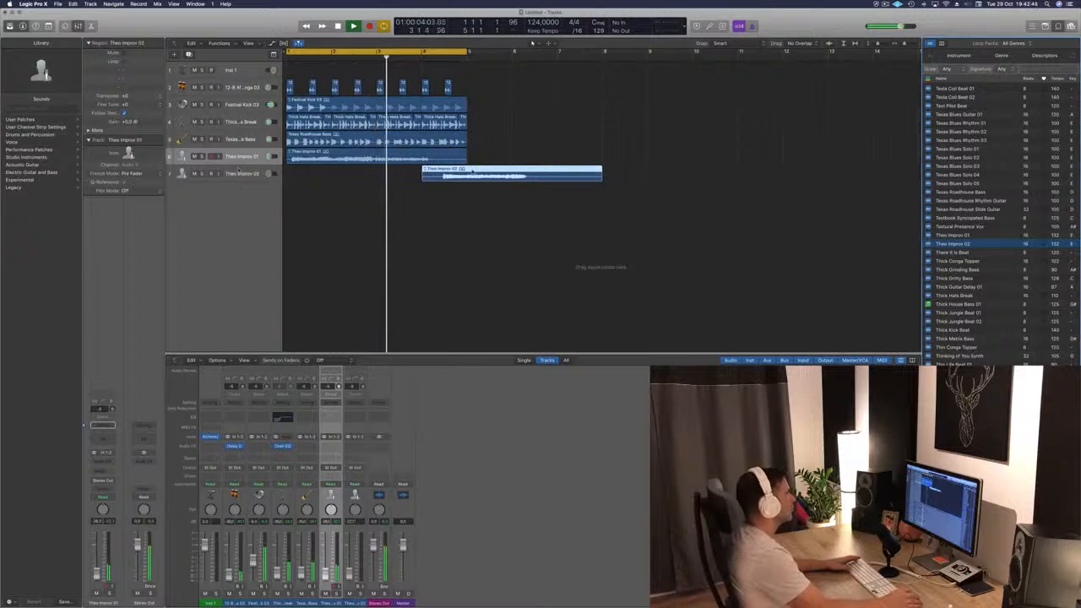
left_click_drag(473, 173, 462, 173)
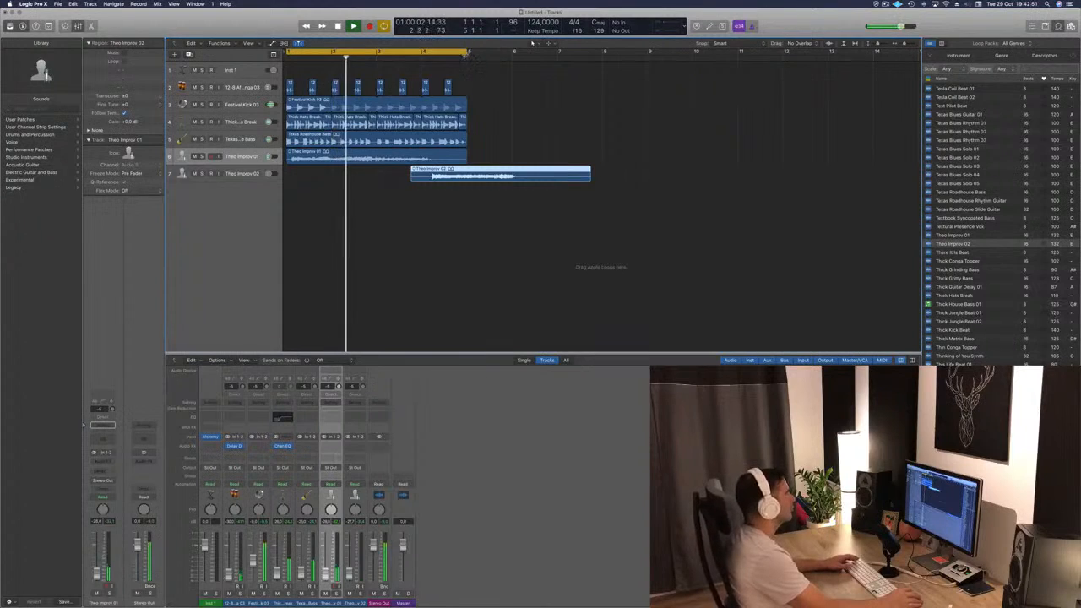
Extend the cycle to bar 9 and copy the conga, kick, hats and bass regions to bars 5–8, without a second Theo Improv 01
left_click_drag(469, 53, 649, 86)
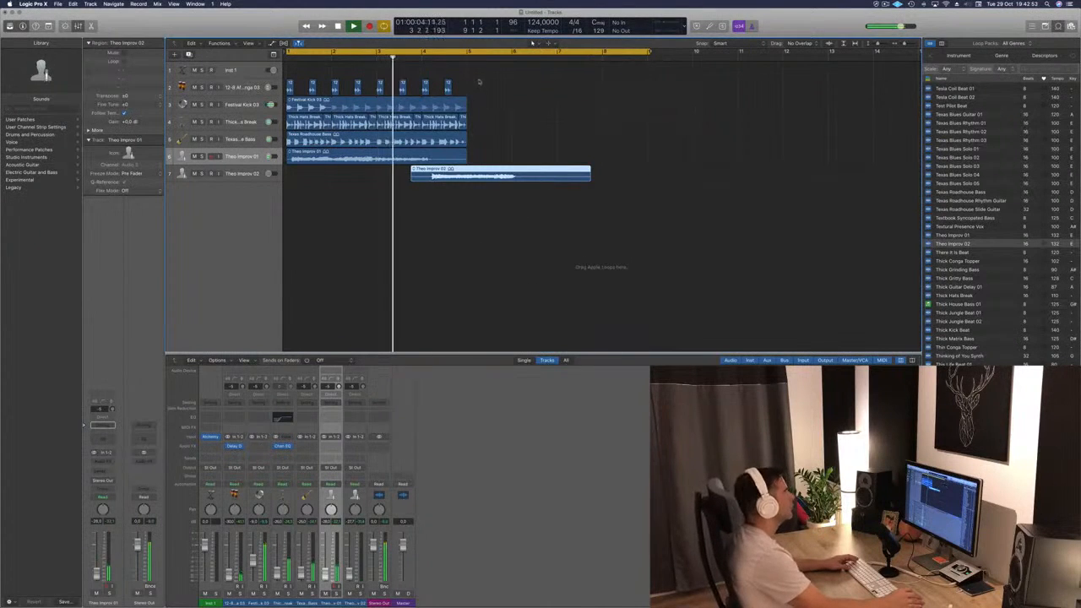
left_click_drag(478, 79, 484, 159)
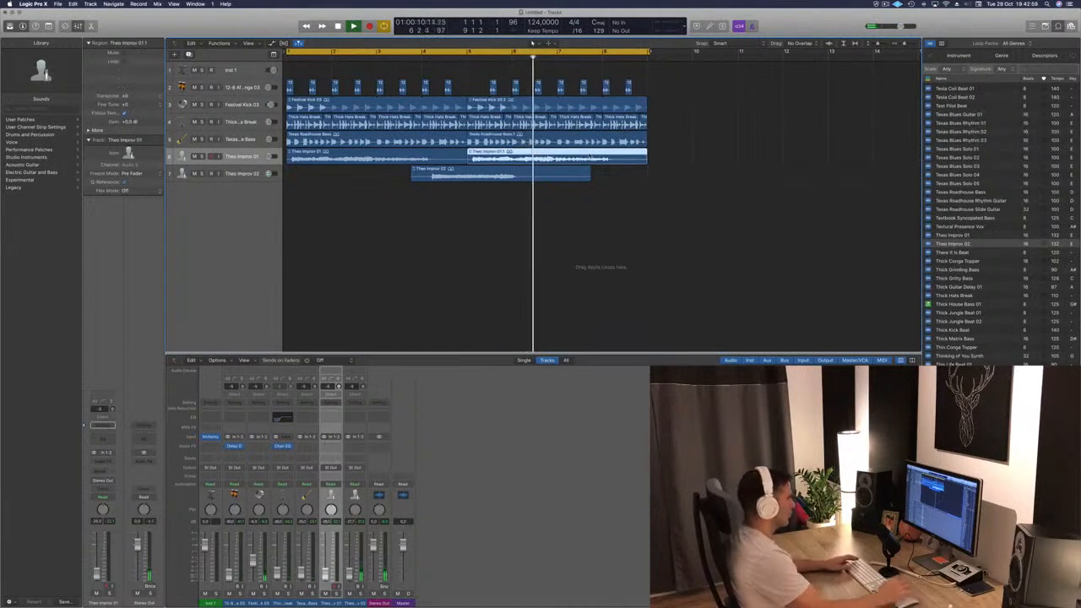
key("Delete")
key("Return")
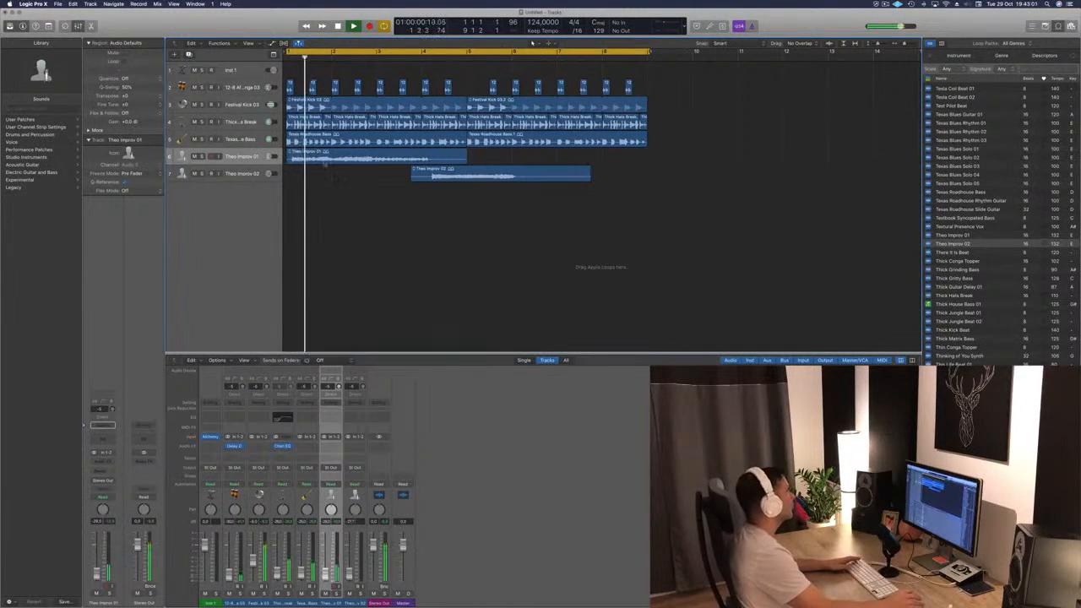
Add a send to Bus 1 on the Theo Improv 01 track and play from the start
left_click(232, 157)
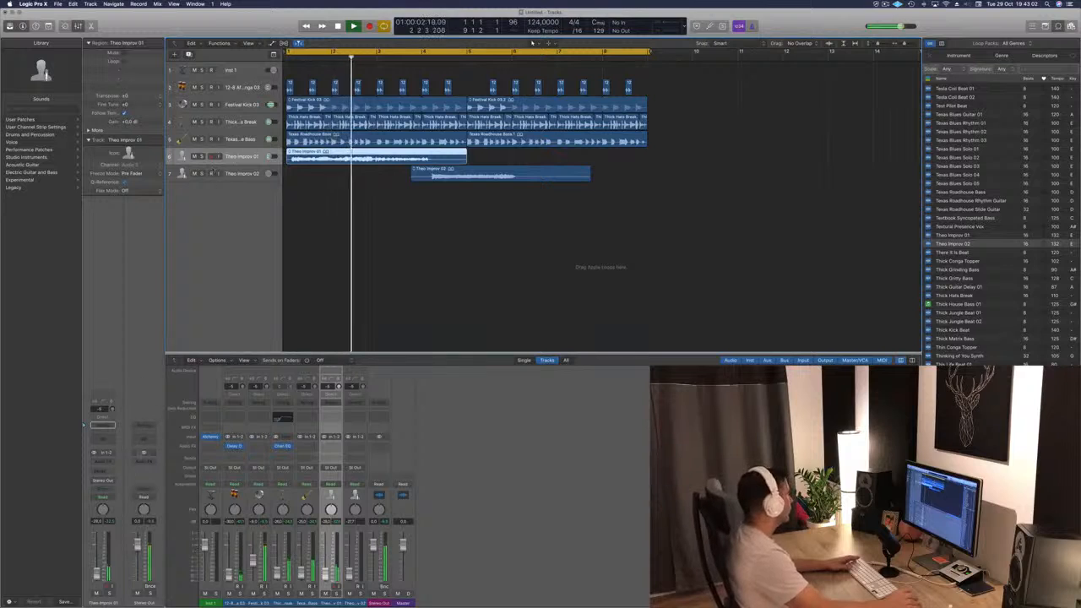
left_click(100, 474)
mouse_move(99, 484)
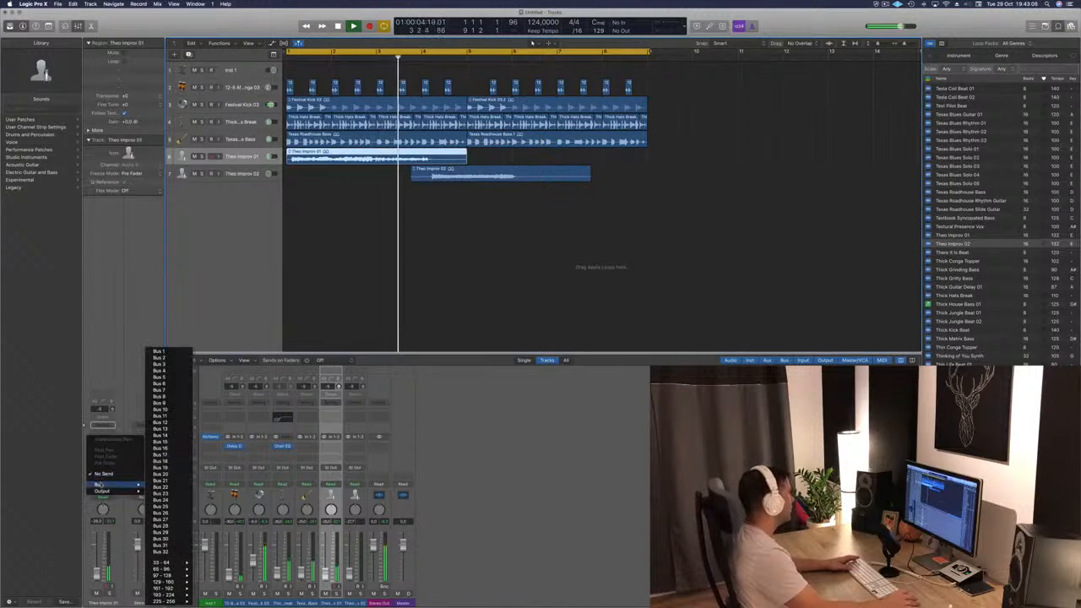
left_click(182, 358)
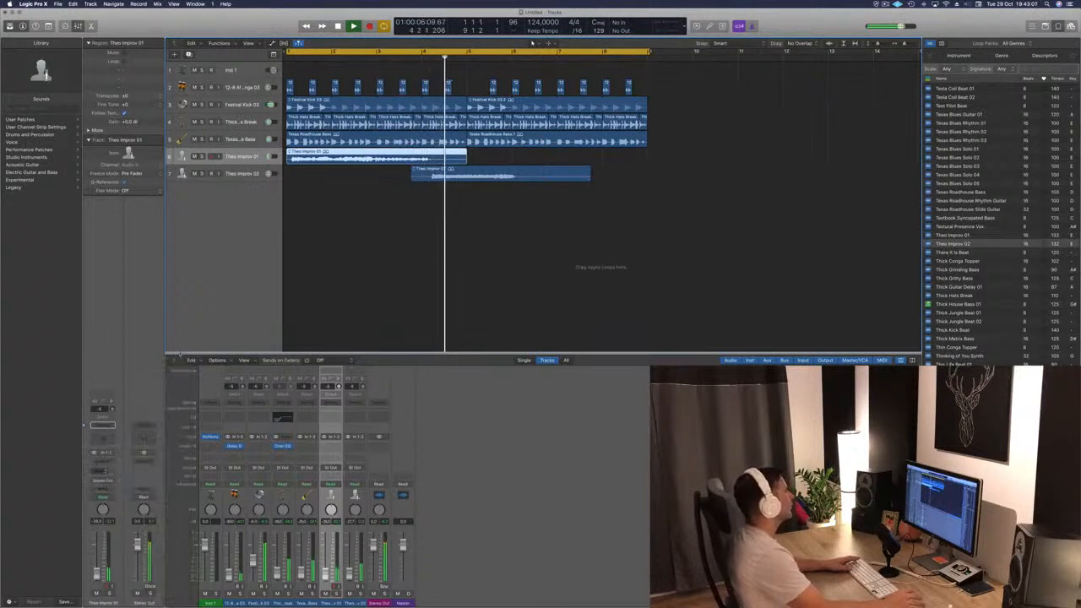
key("Return")
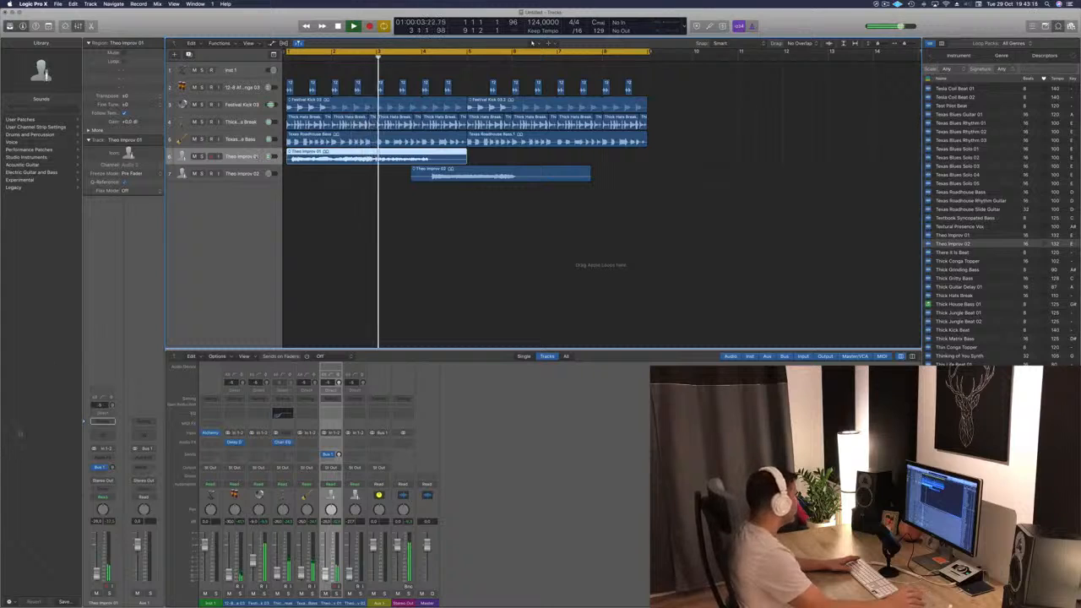
Route the outputs of the Theo Improv 01 and Theo Improv 02 tracks to Bus 1
left_click(100, 481)
mouse_move(104, 515)
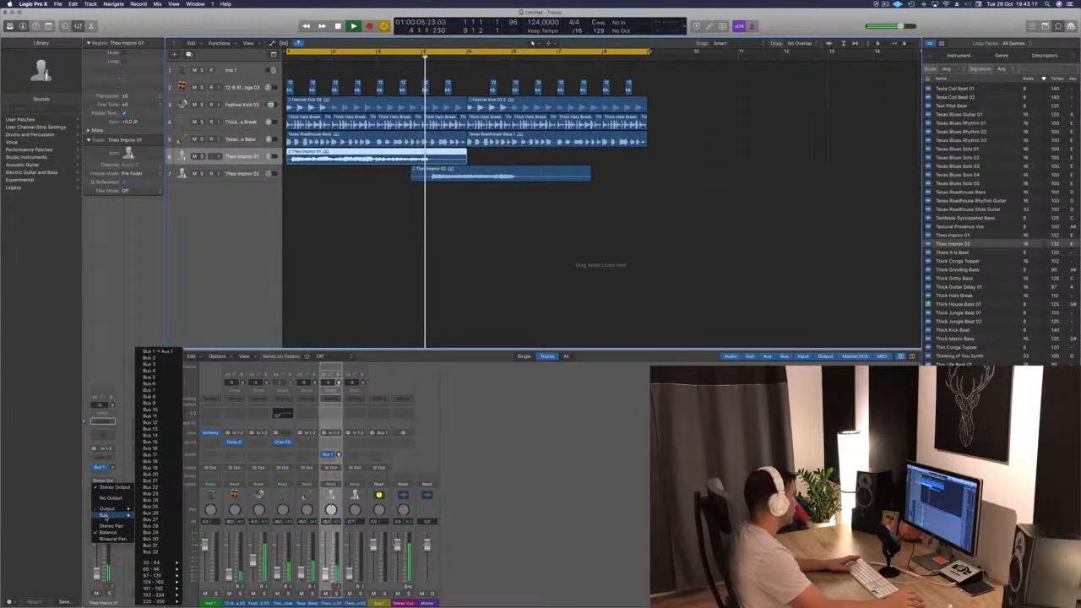
left_click(159, 351)
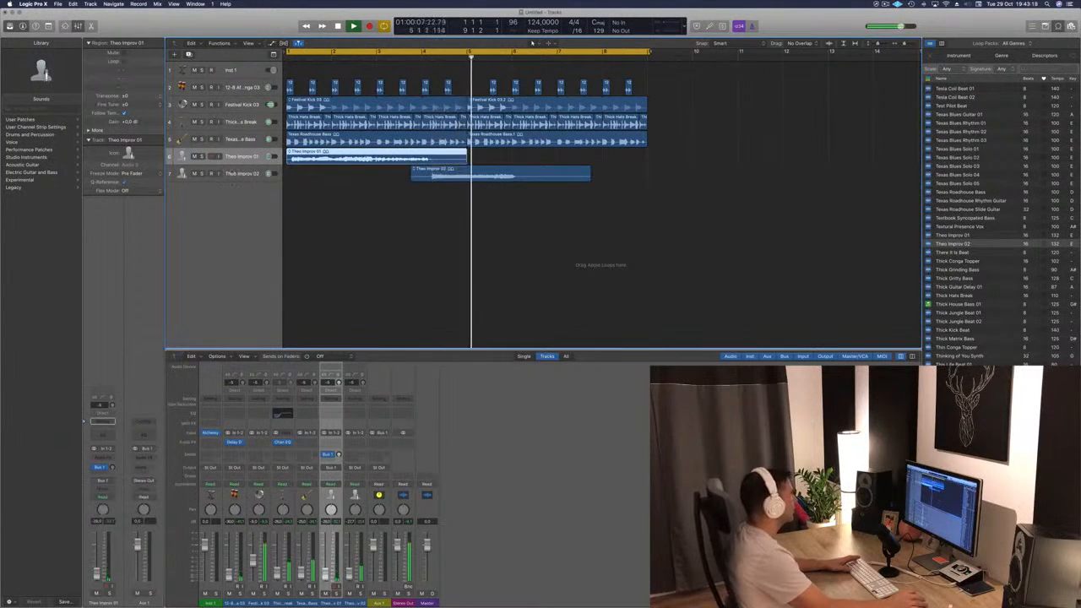
left_click(232, 172)
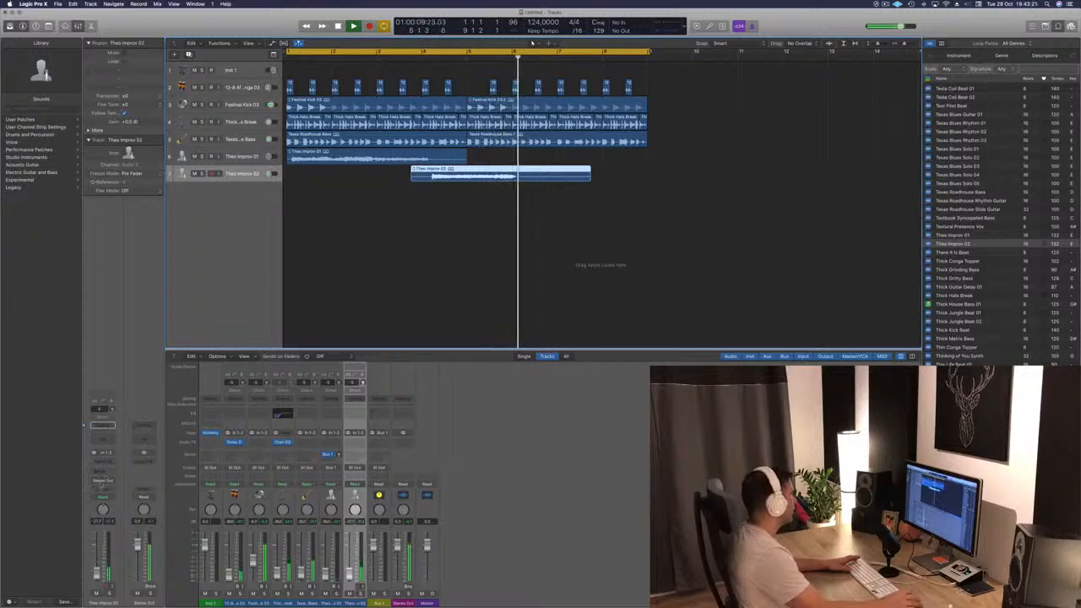
left_click(101, 481)
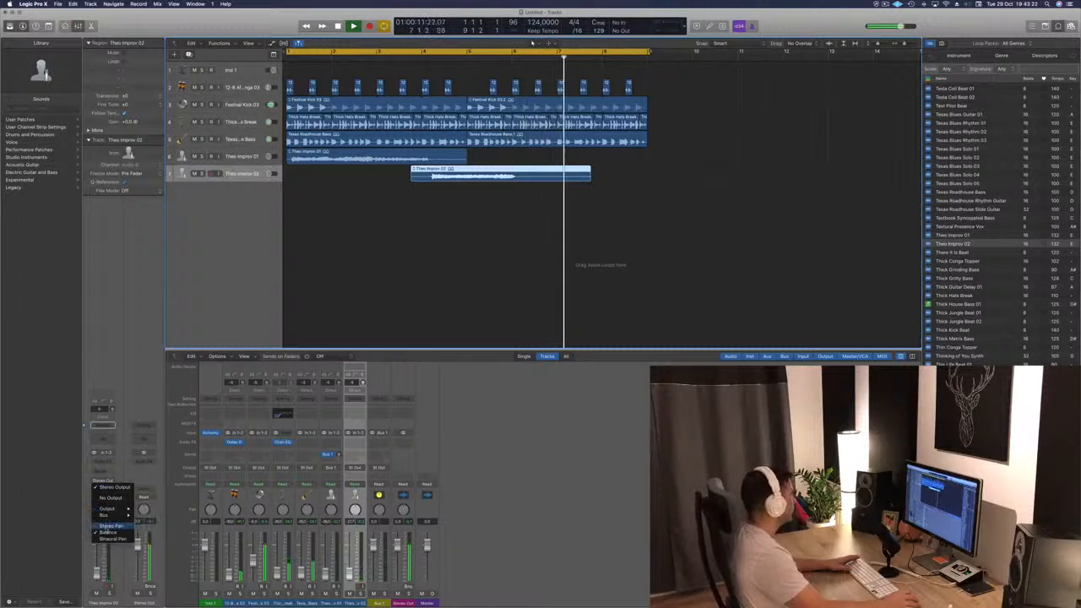
left_click(157, 351)
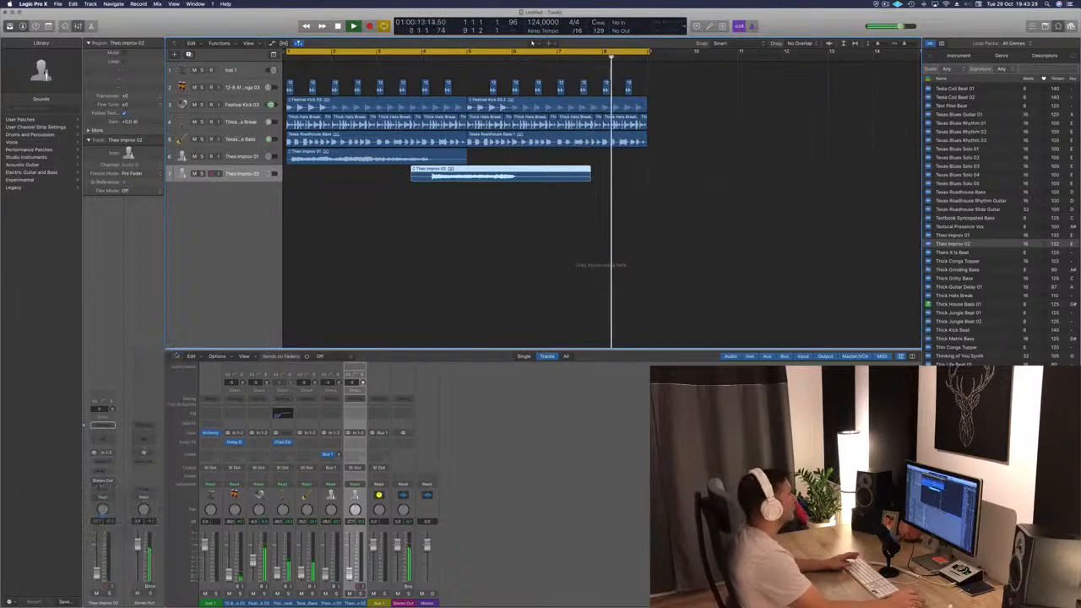
Insert the SilverVerb reverb on the Aux 1 channel and set its output to 100% dry and 12% wet
key("Return")
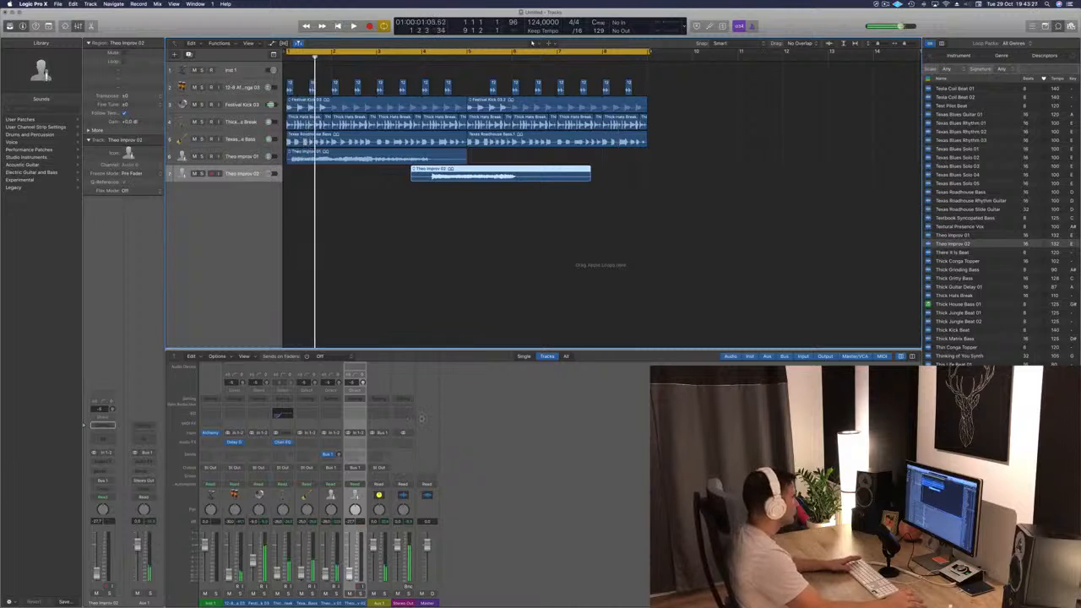
left_click(378, 441)
mouse_move(402, 475)
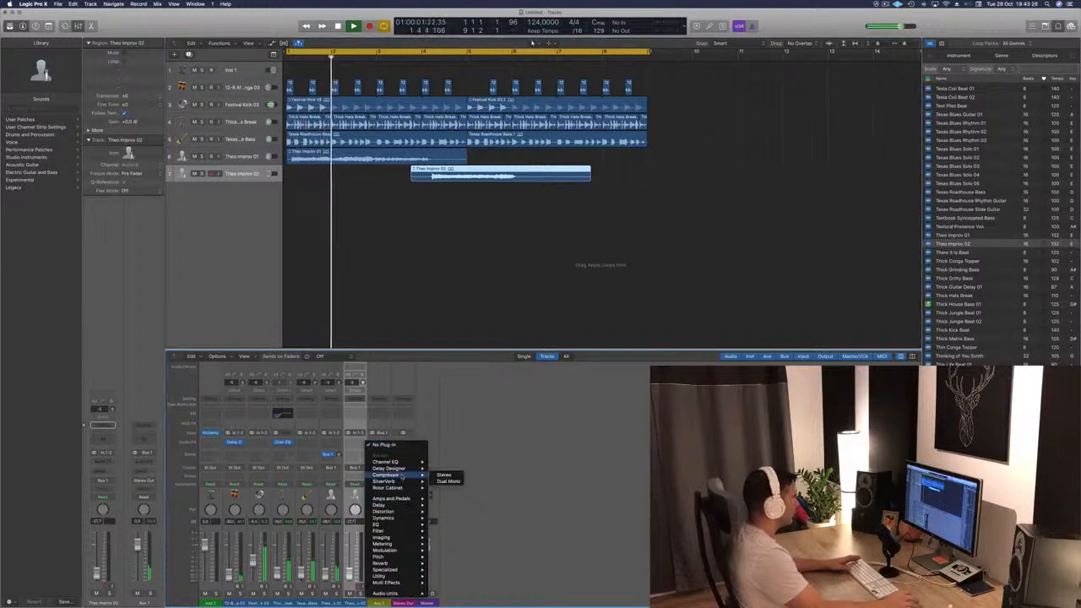
left_click(445, 482)
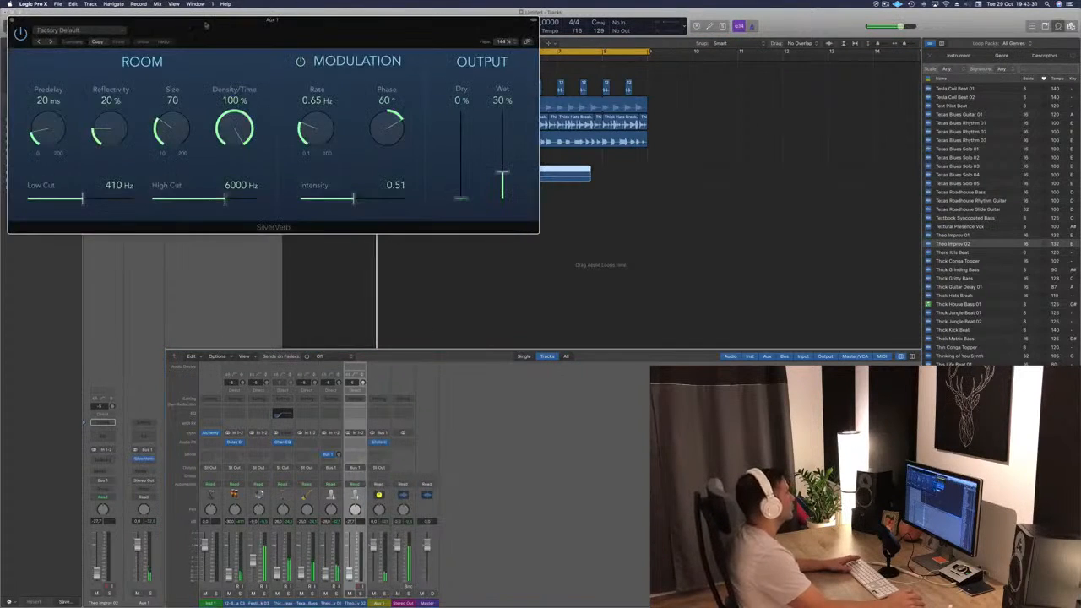
left_click_drag(205, 25, 493, 83)
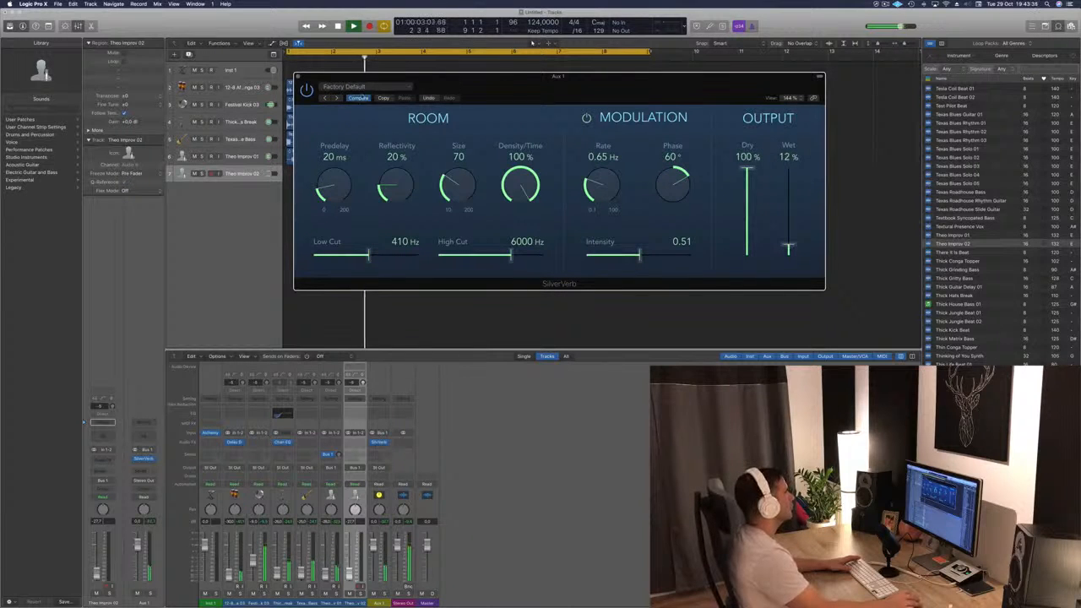
Load the grandiose preset in SilverVerb and set its output to 100% dry and 24% wet
left_click(346, 86)
left_click(340, 223)
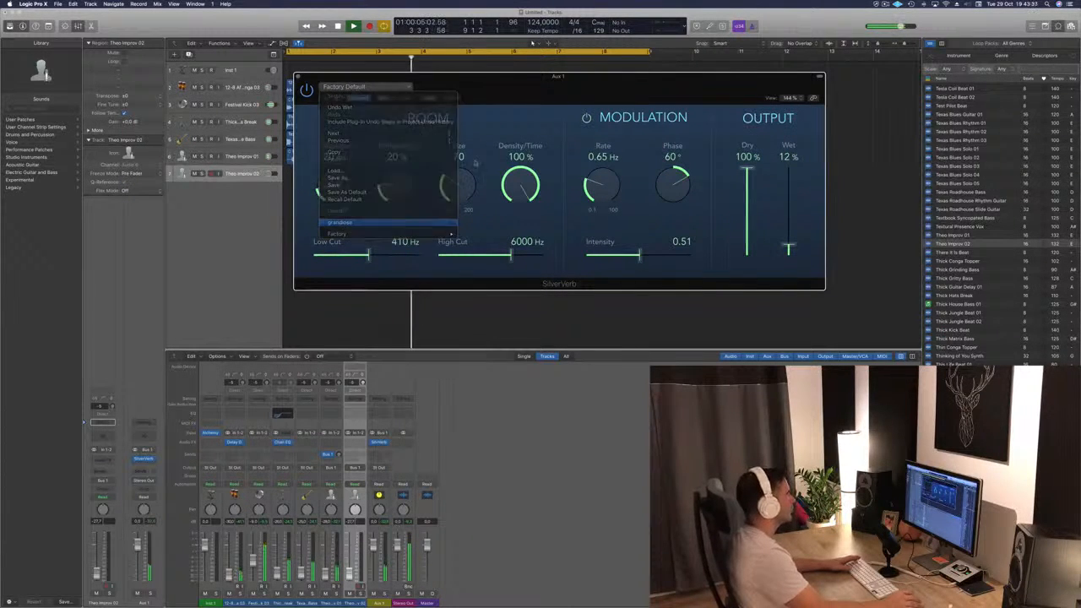
left_click_drag(614, 82, 597, 82)
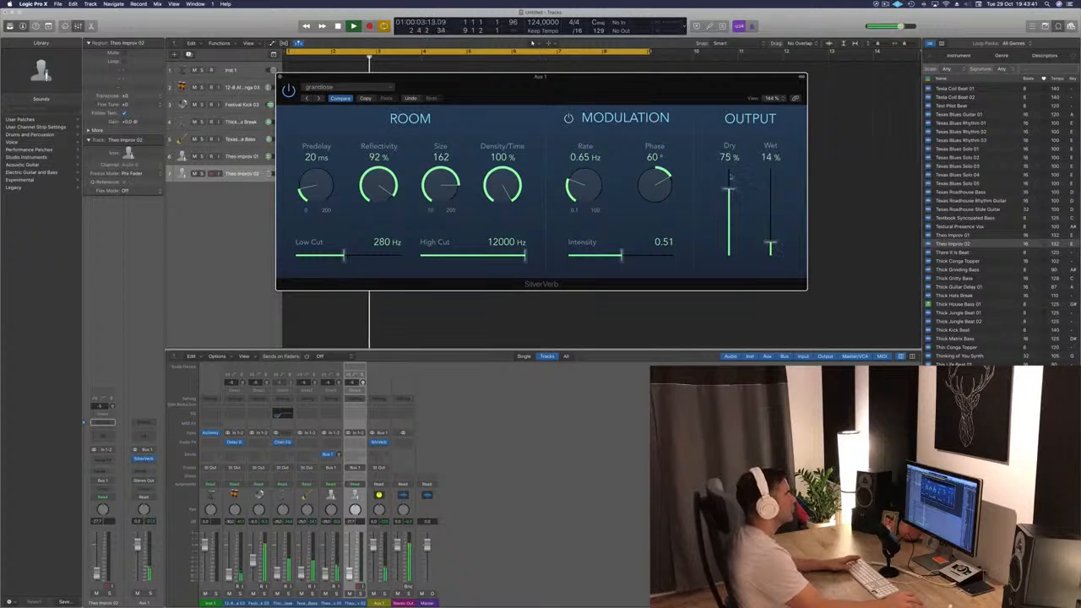
left_click_drag(679, 93, 697, 121)
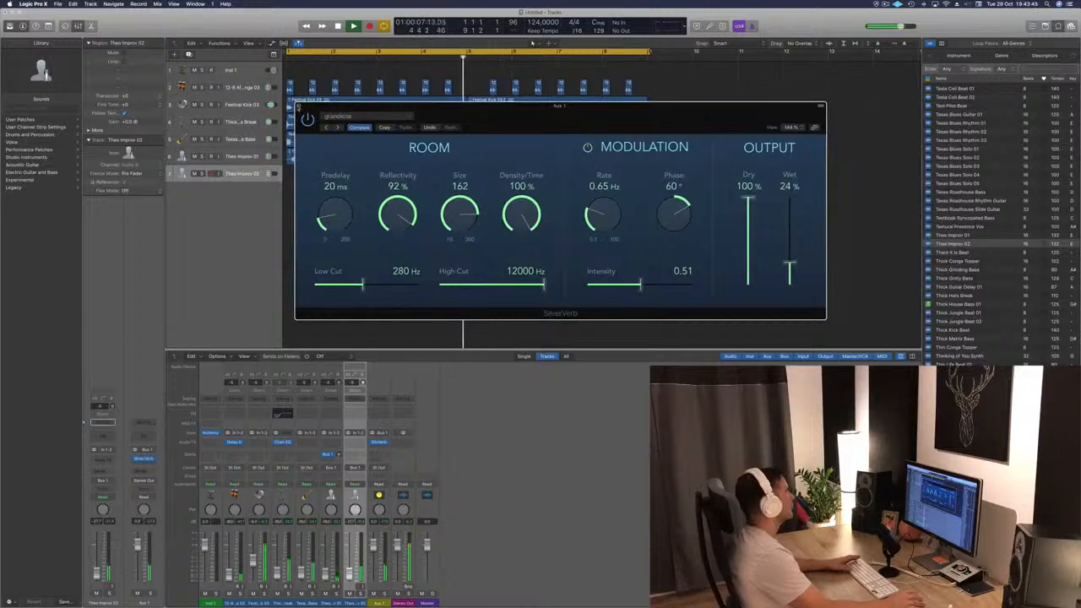
key("super+w")
Add a stereo Rotor Cabinet after the reverb on Aux 1 with factory default settings and raise the Aux 1 level
key("Return")
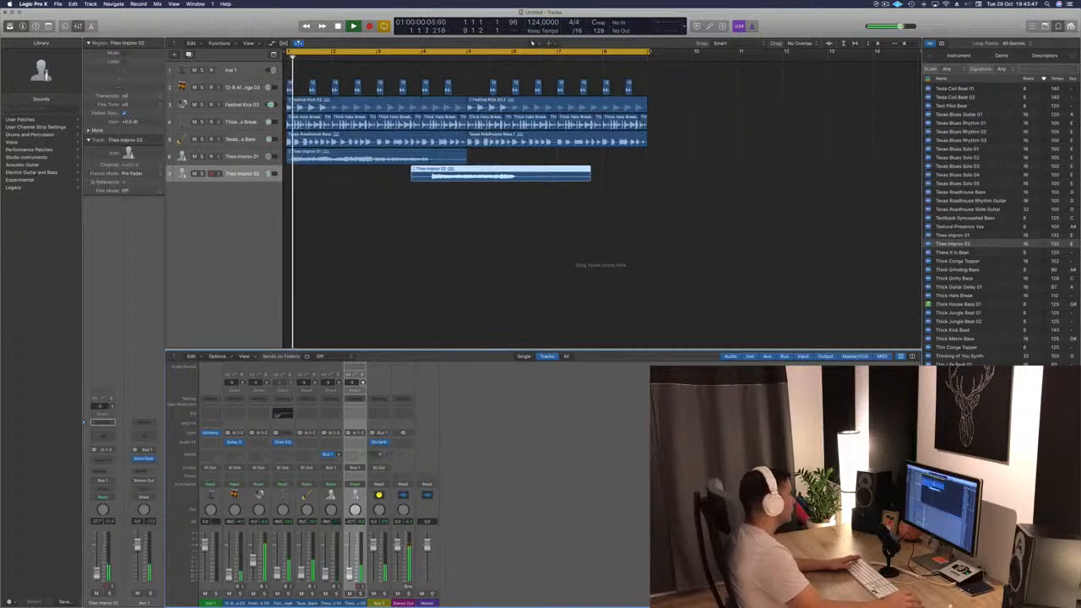
left_click(356, 442)
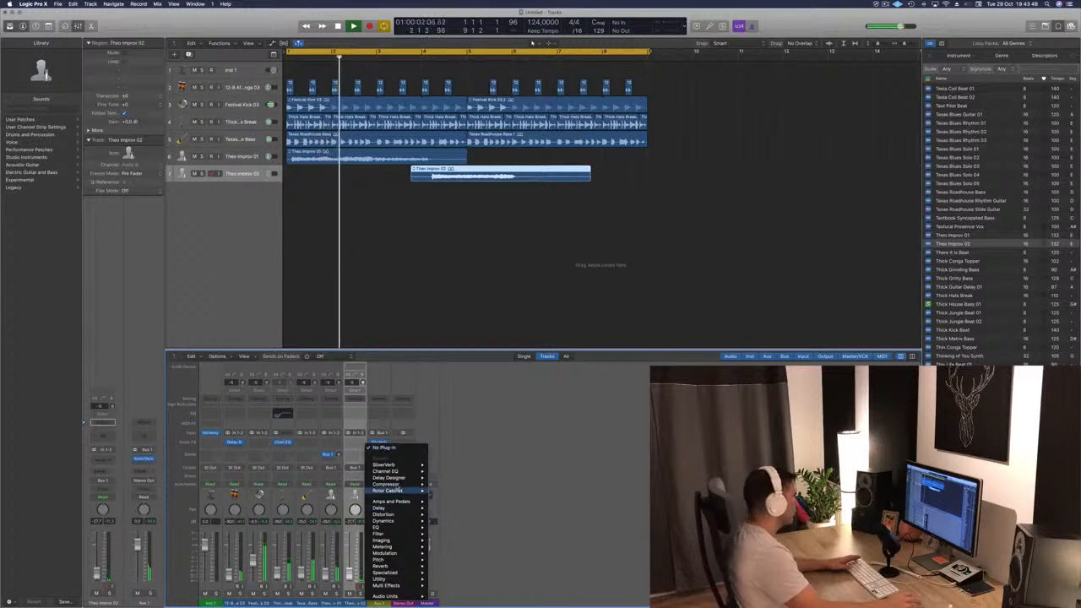
mouse_move(402, 478)
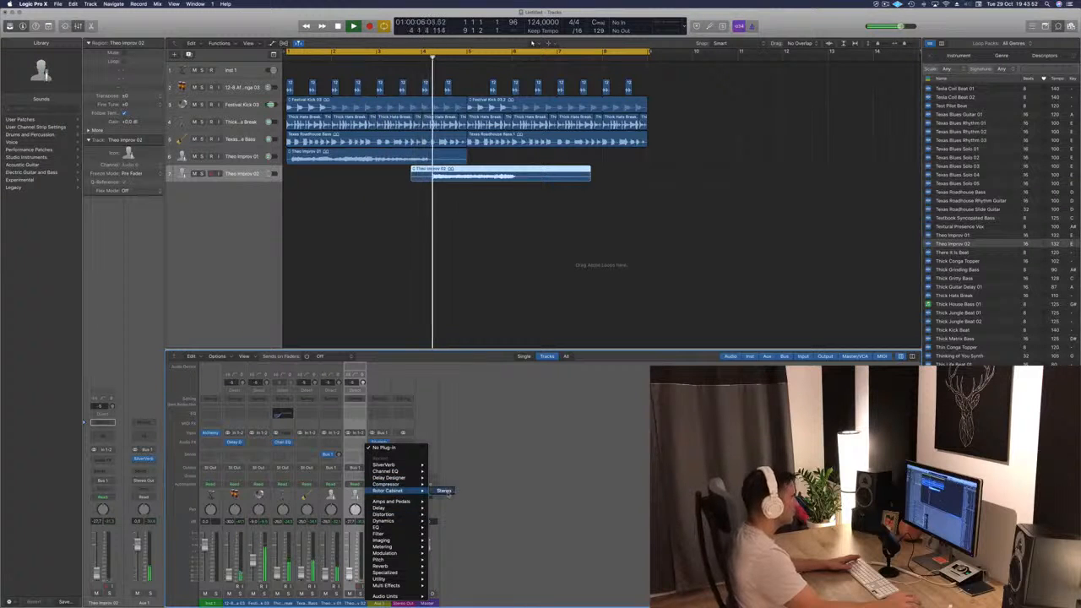
left_click(444, 491)
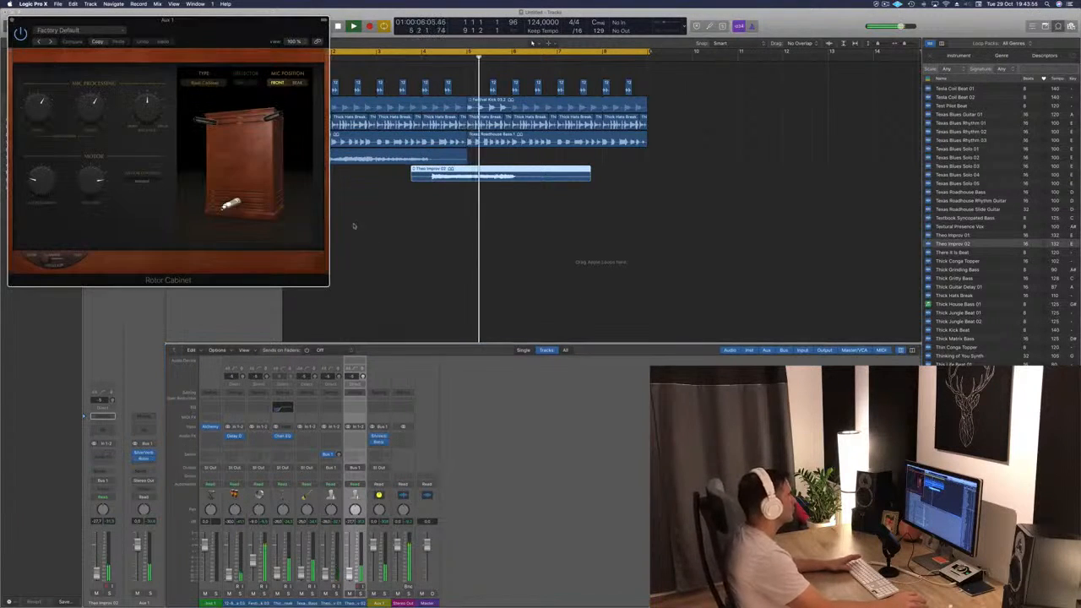
left_click_drag(208, 22, 689, 63)
key("space")
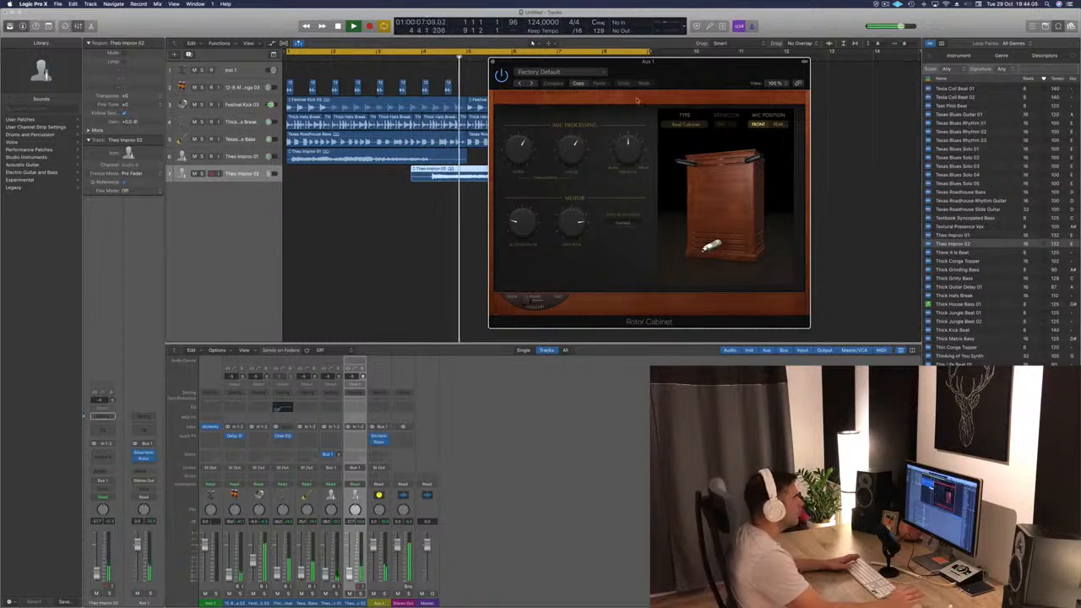
left_click_drag(685, 70, 810, 60)
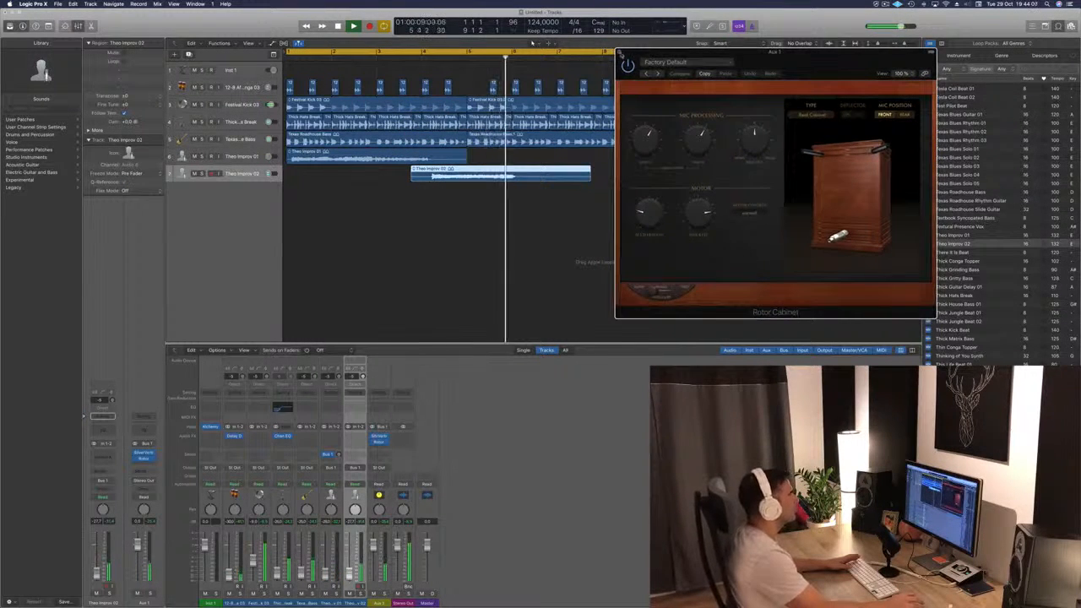
left_click(619, 54)
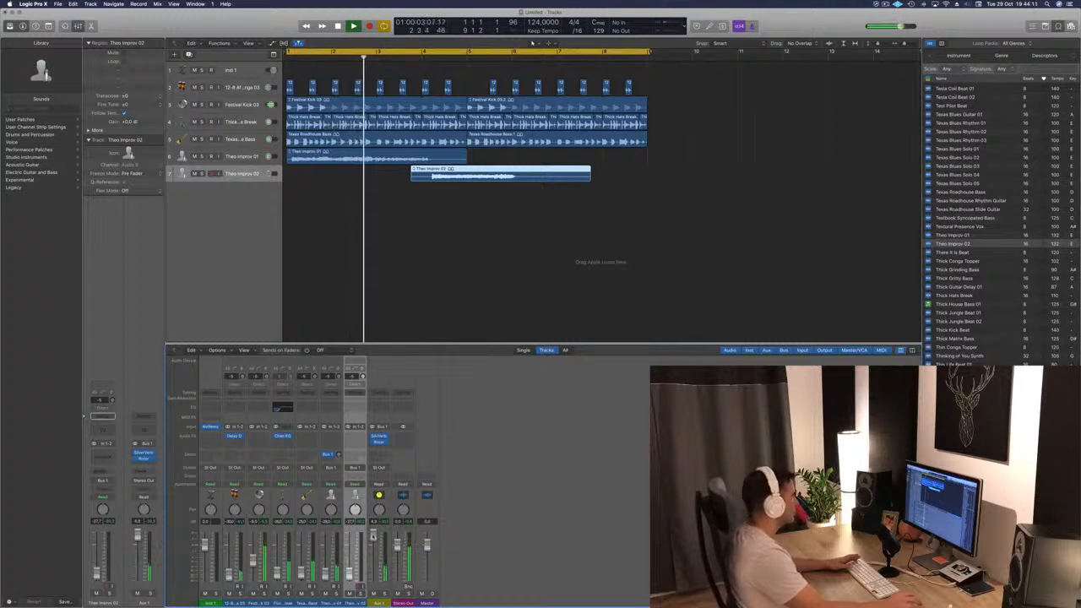
Audition the Thick Matrix Bass loop against the arrangement from the start
left_click(432, 265)
key("super+Left")
key("super+Left")
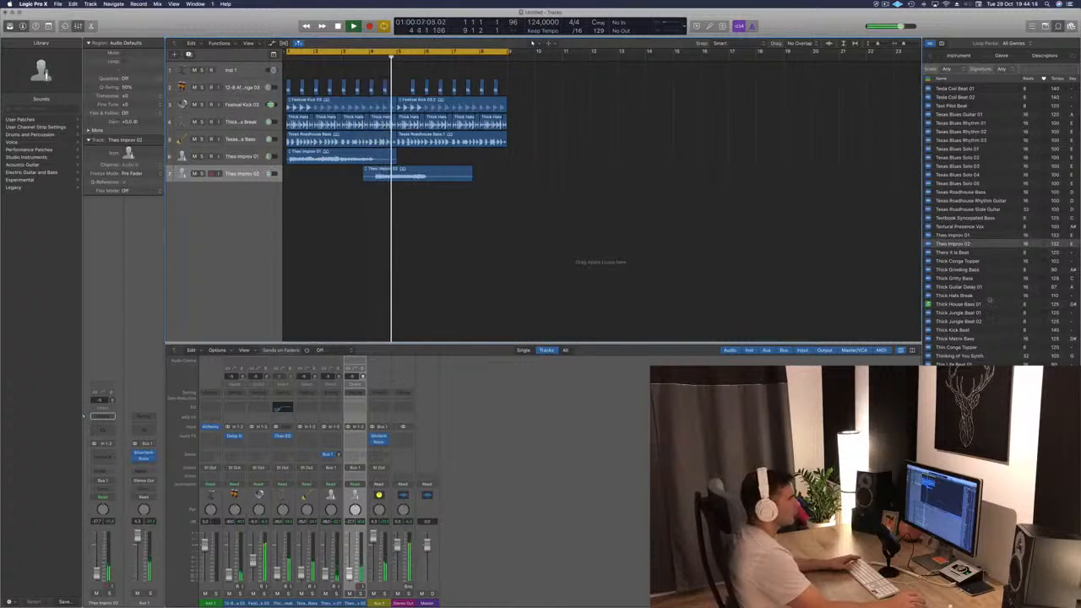
scroll(992, 295, "down", 1)
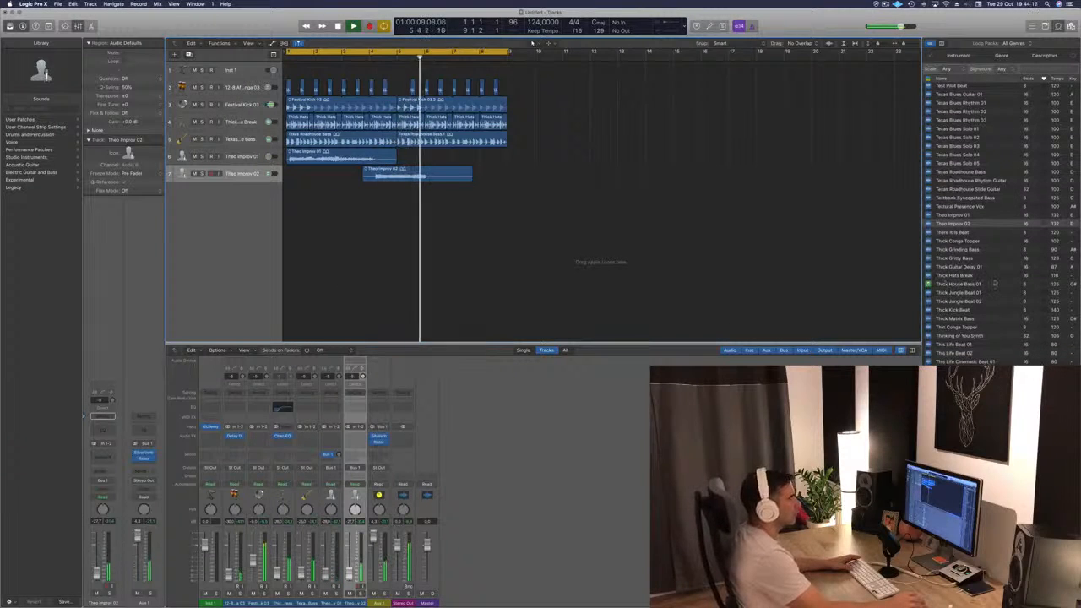
key("Return")
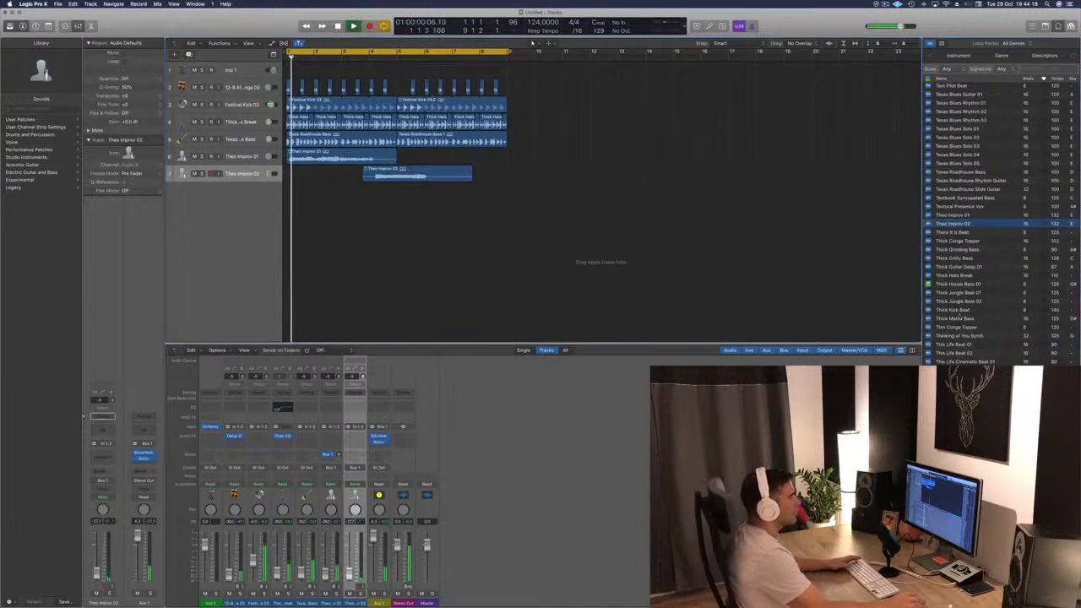
left_click(954, 318)
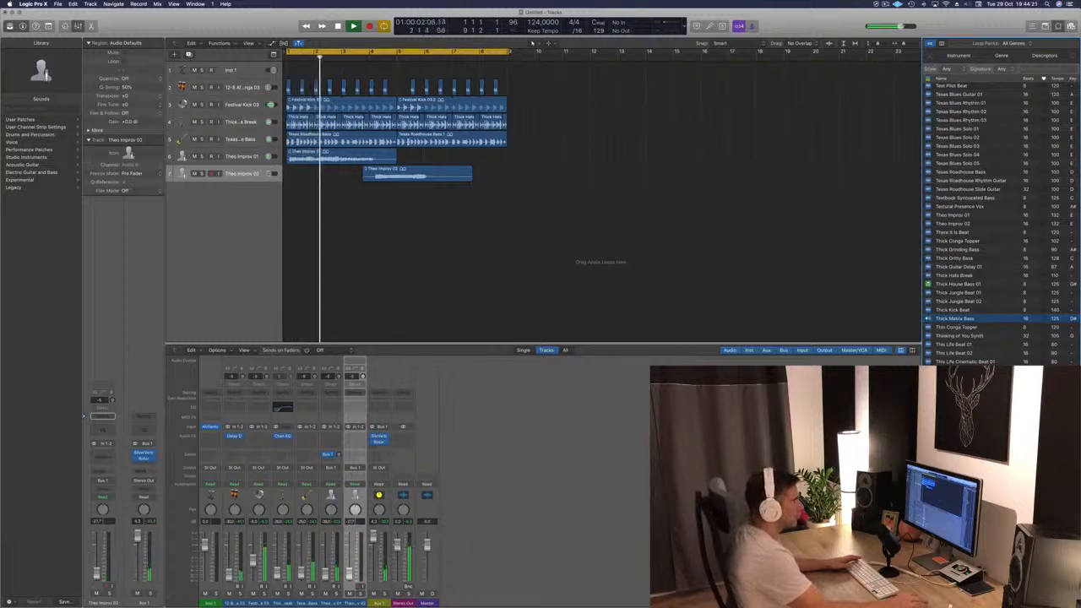
scroll(984, 349, "down", 3)
Audition the This Life Cinematic Beat 02 loop, add it on a new track at bar 1 and lower the track's volume
left_click(967, 325)
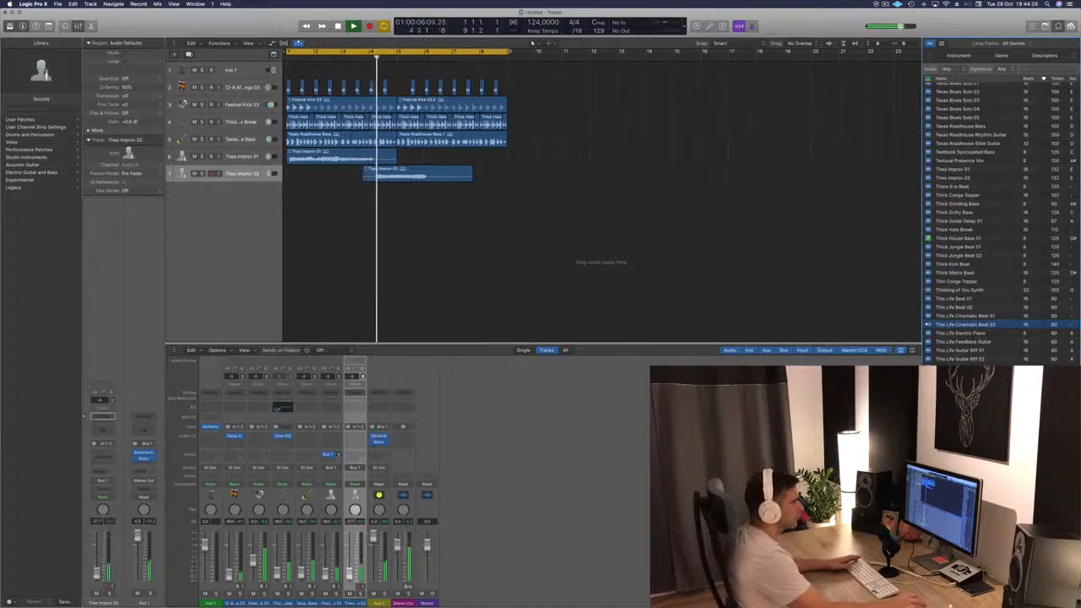
scroll(970, 321, "down", 3)
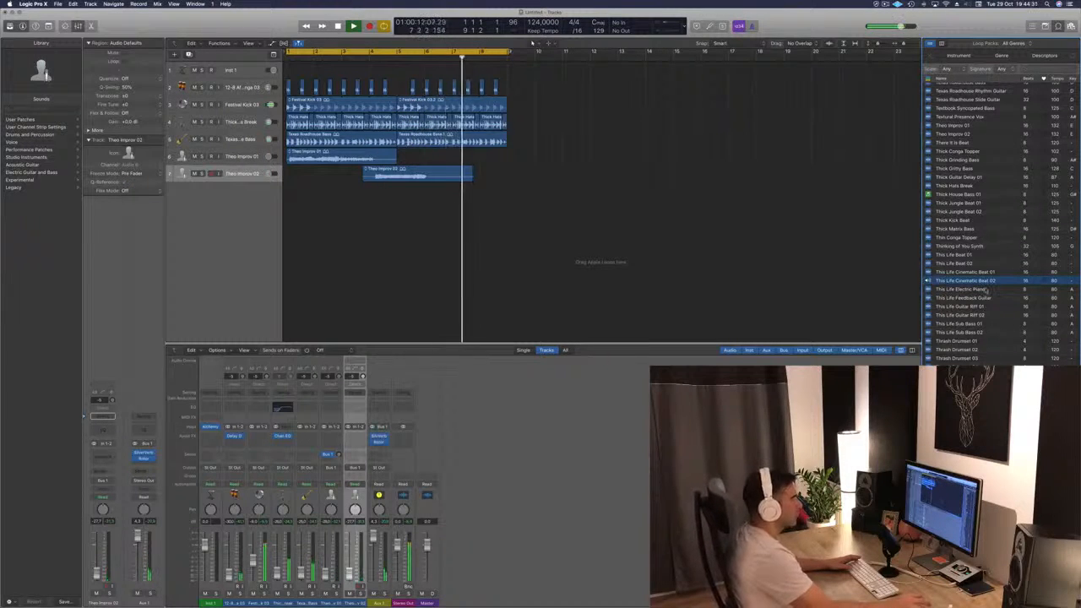
left_click_drag(964, 283, 287, 221)
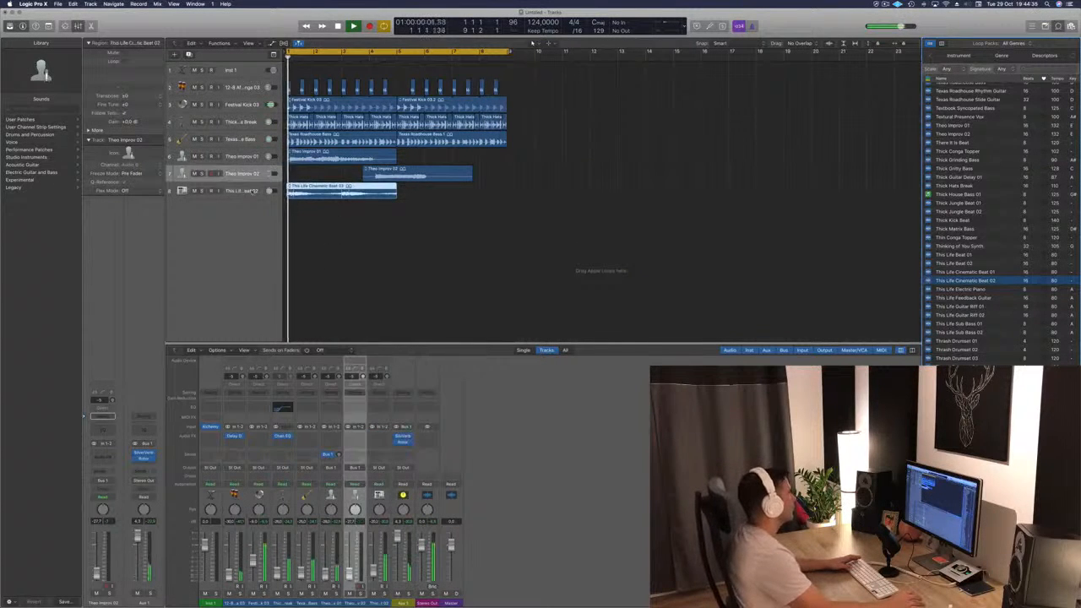
left_click(253, 191)
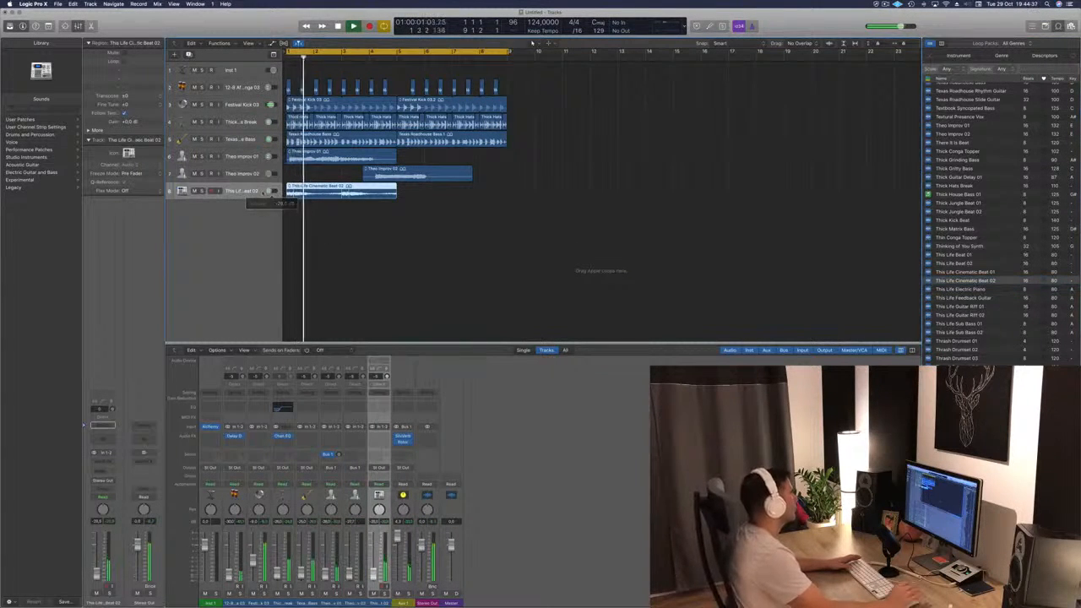
key("Return")
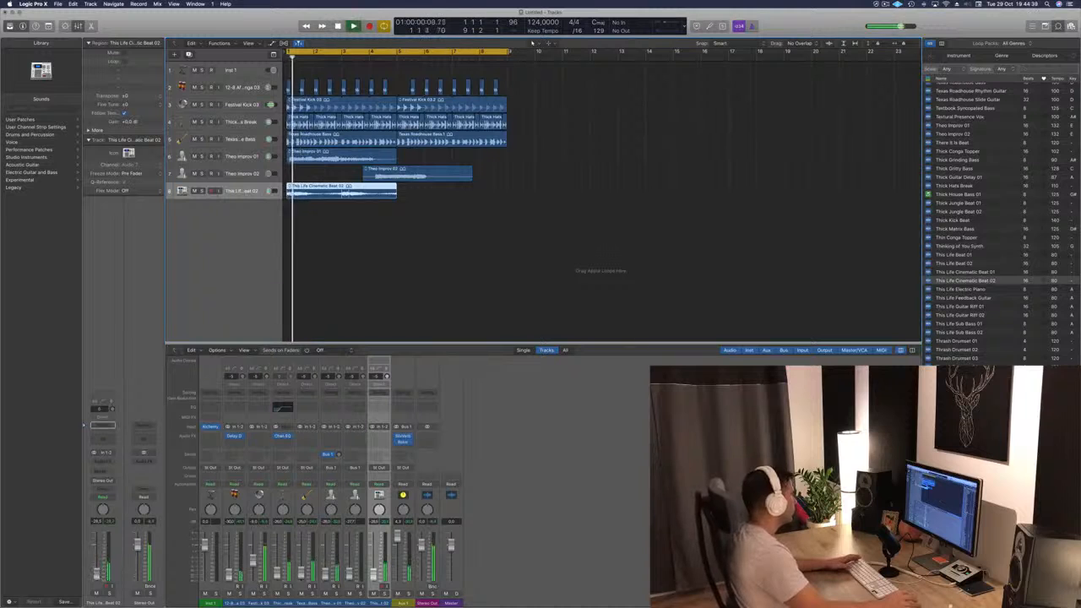
Copy the This Life Cinematic Beat 02 region to bars 5–8 on the same track
left_click(408, 257)
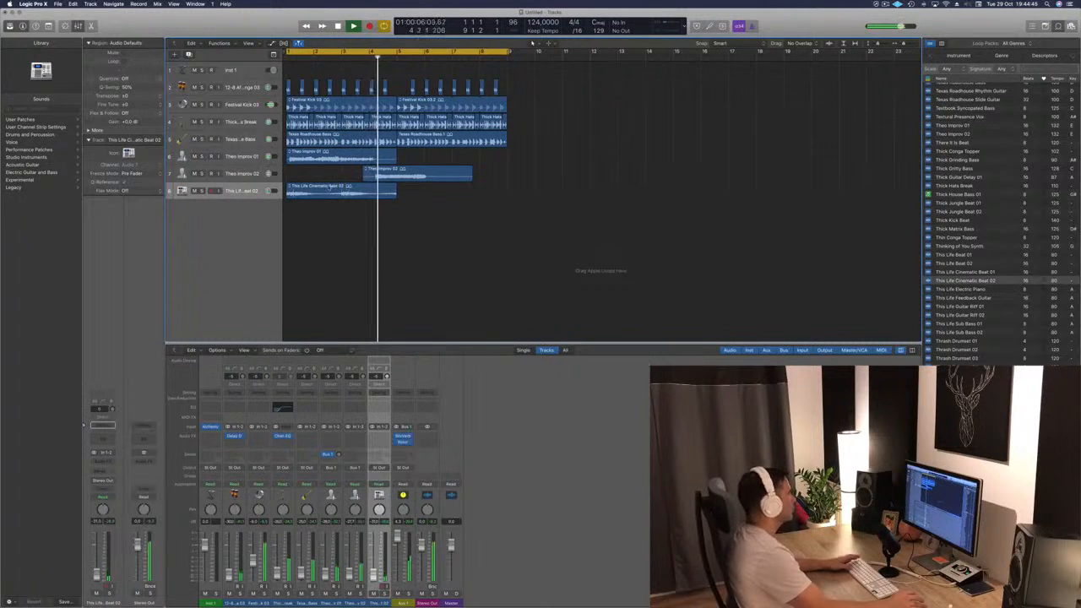
left_click_drag(328, 192, 440, 198)
left_click(262, 190)
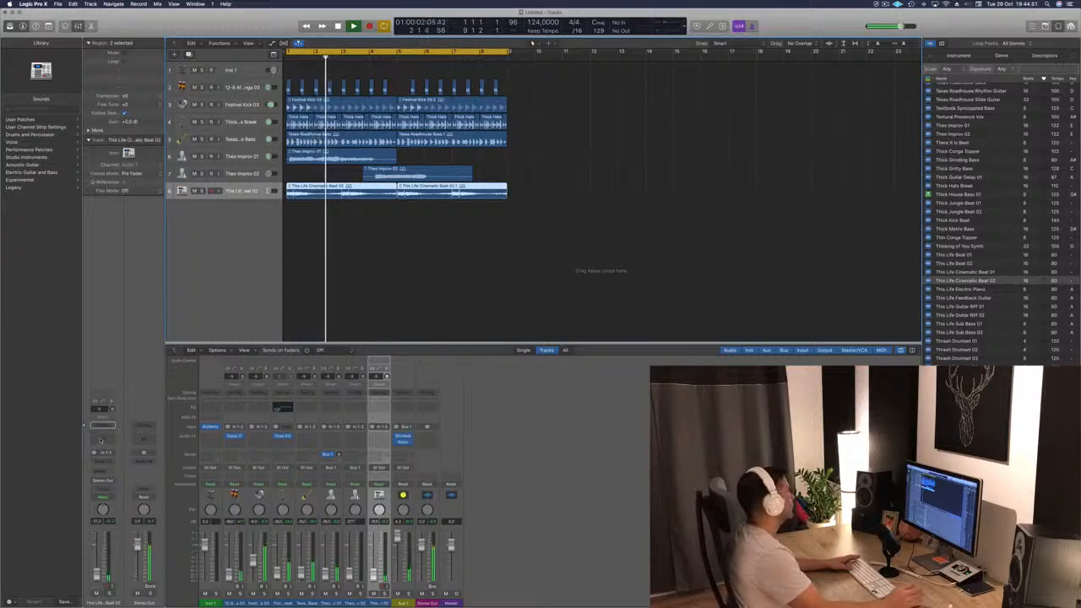
Add a Channel EQ to the This Life Cinematic Beat 02 track with a 24 dB/Oct low cut at 420 Hz
left_click(101, 426)
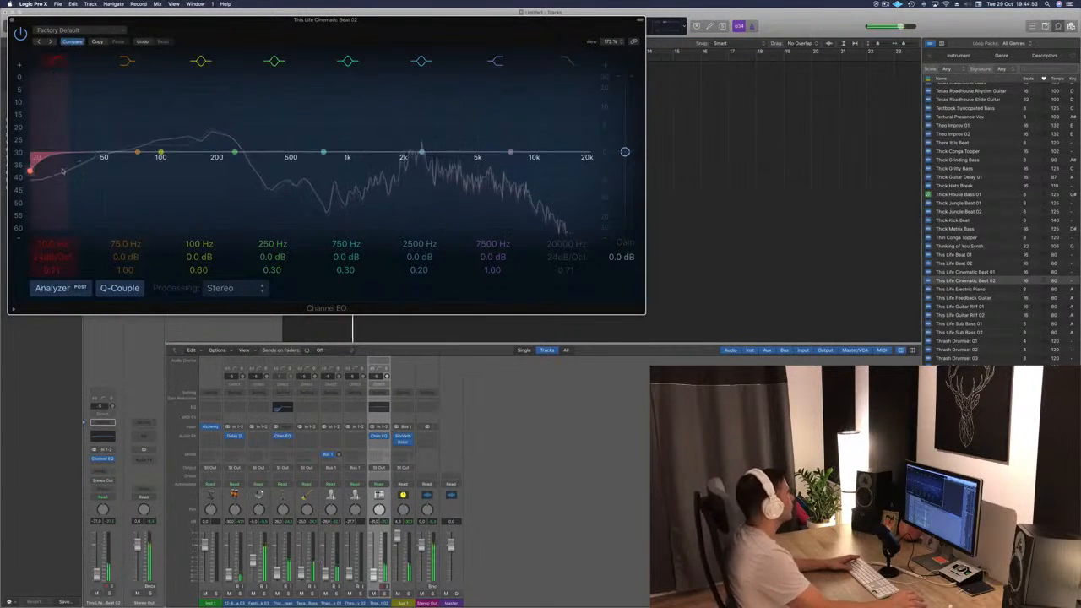
left_click_drag(61, 172, 260, 172)
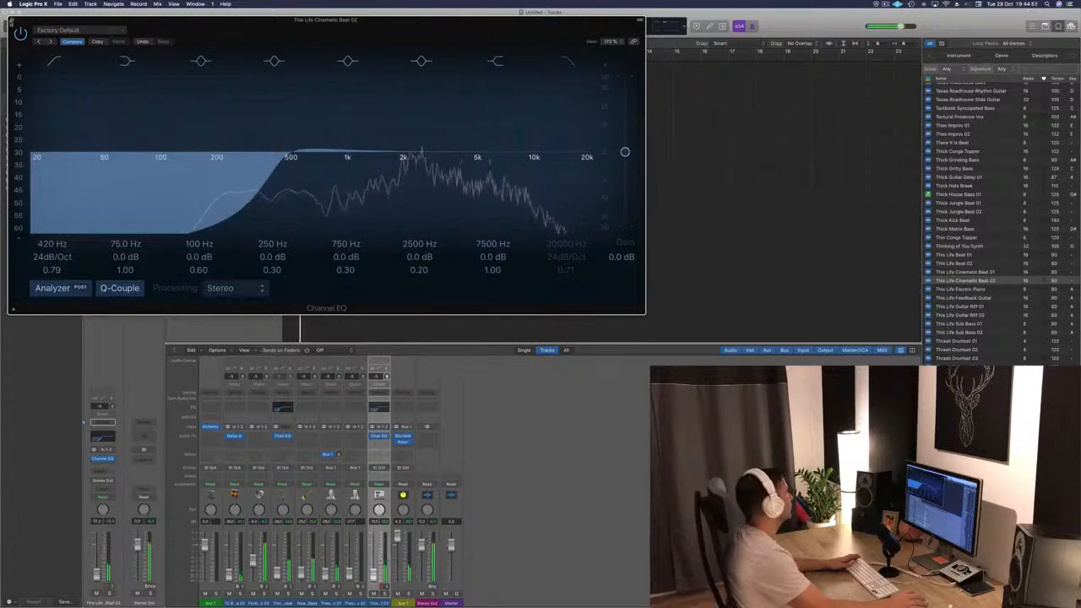
left_click(12, 20)
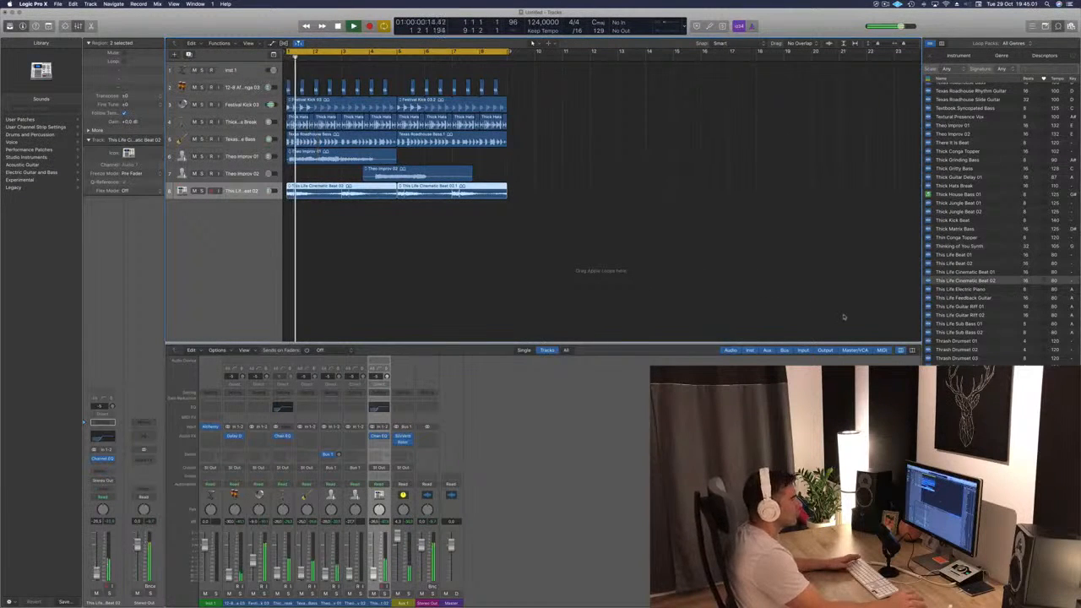
Audition the Thrash Drumset 01, Three Pointer Medium, Thumpy Hip Hop Bass 03 and Tia Lyric 01 loops against the beat
left_click(971, 341)
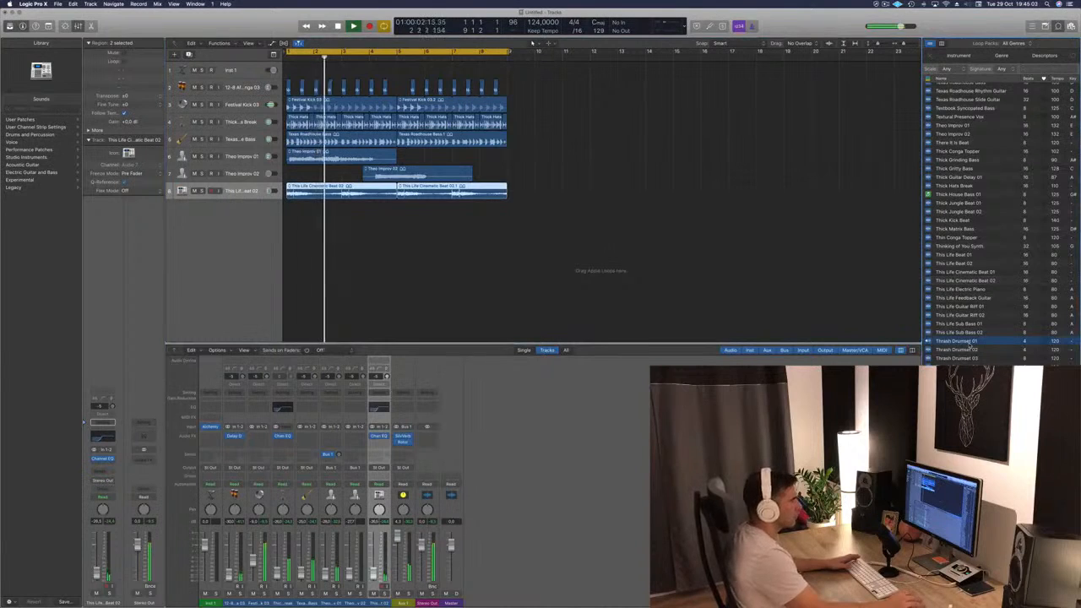
scroll(987, 330, "down", 5)
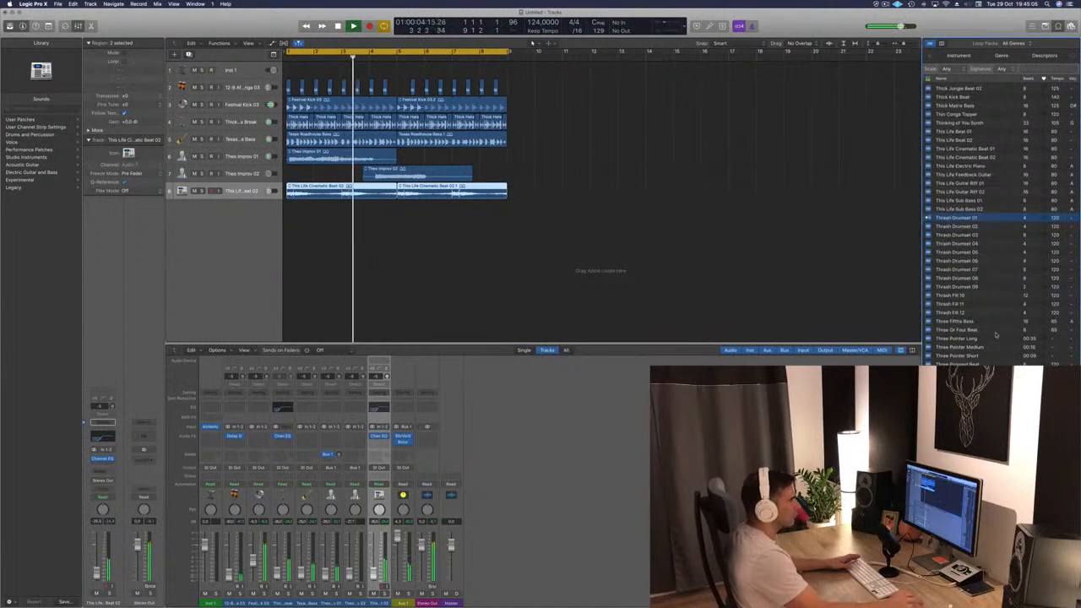
left_click(953, 345)
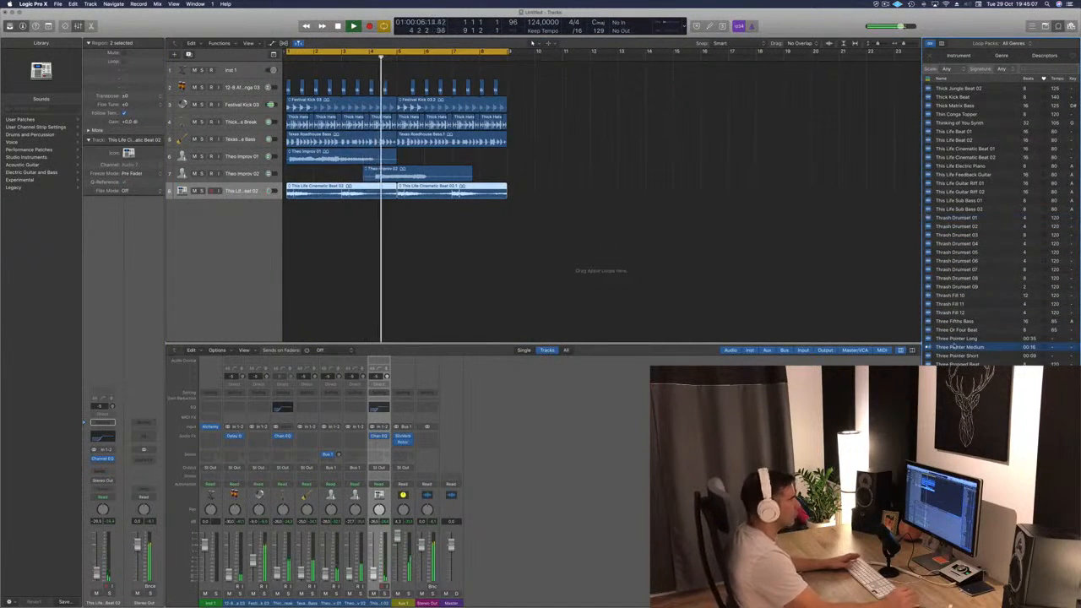
scroll(992, 329, "down", 6)
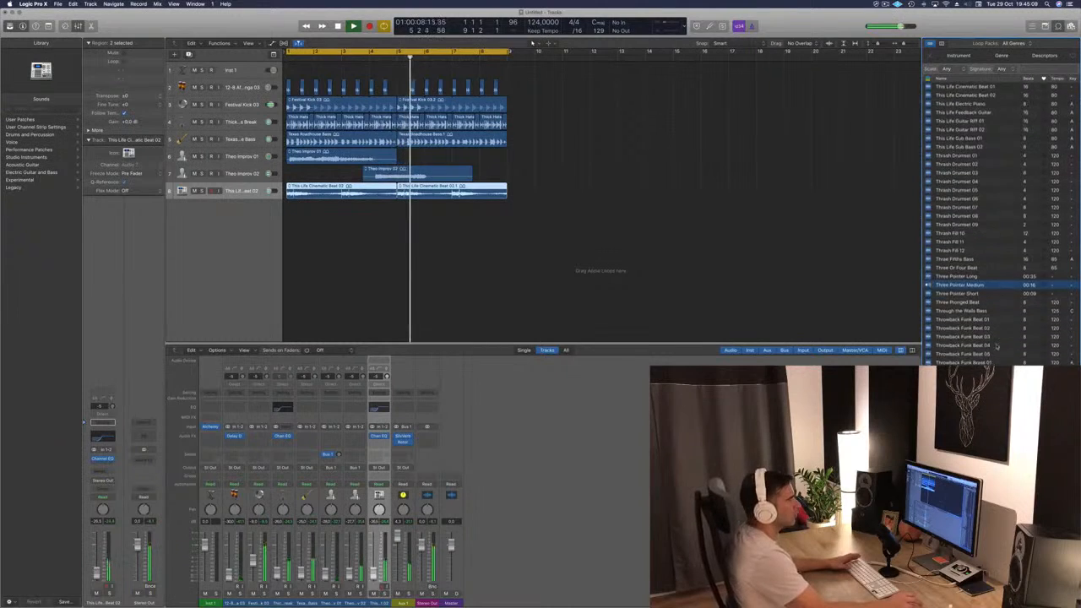
left_click(992, 345)
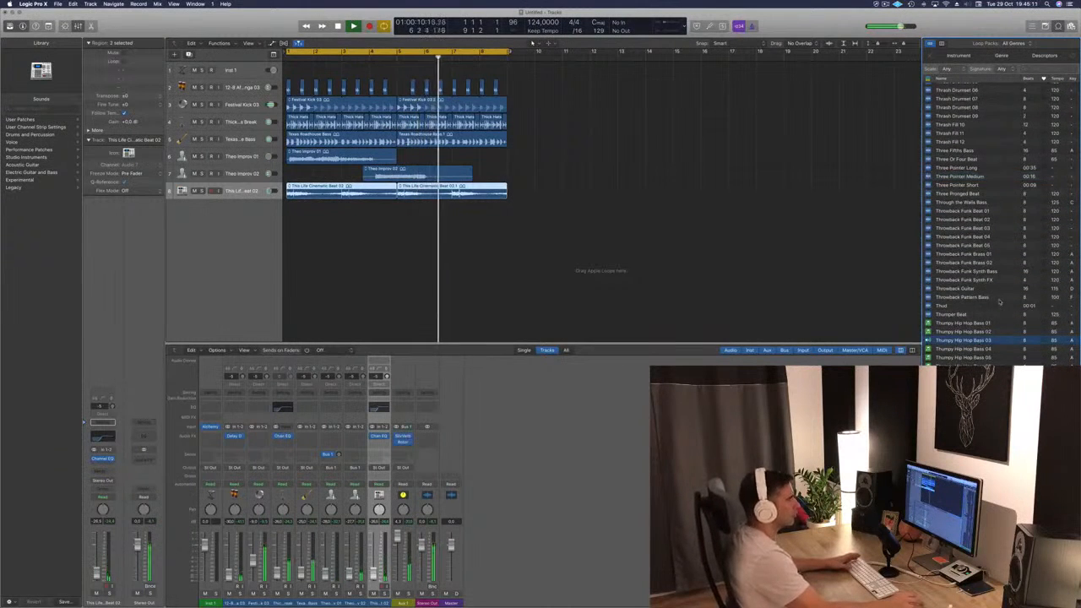
scroll(999, 302, "down", 6)
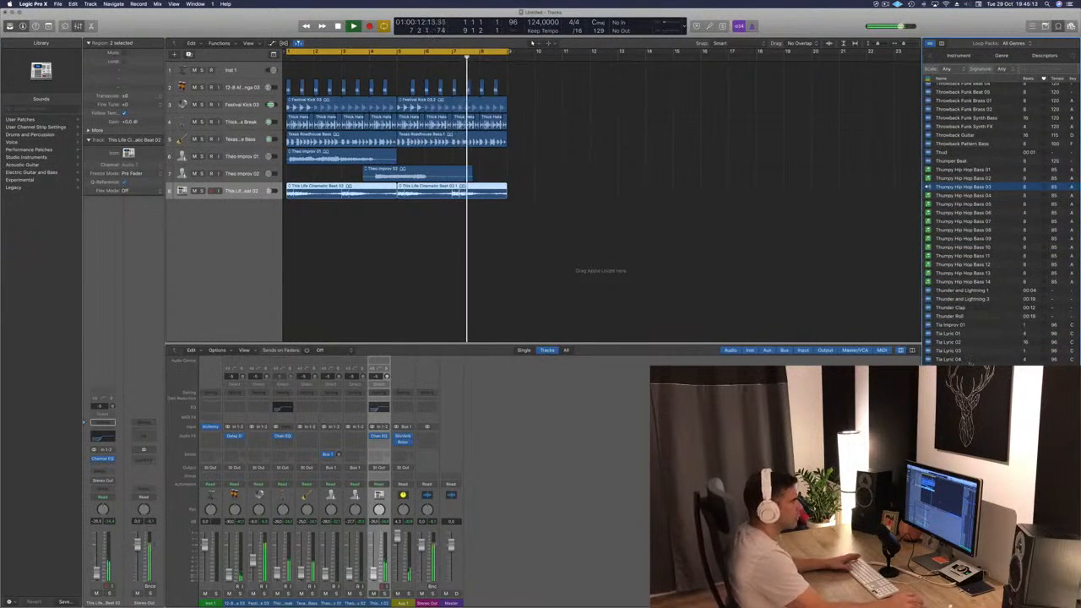
left_click(951, 333)
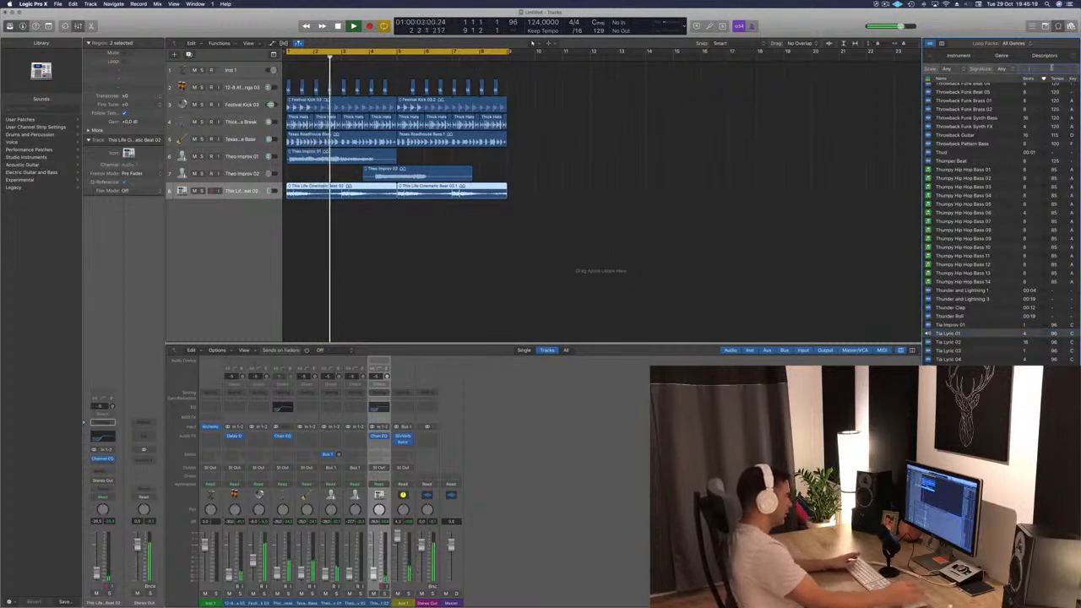
Search the loops for "theo" and audition Game Theory Synth Layers, Graham - Chaos Theory and Complex Theory Guitar against the beat
type("theo")
key("Return")
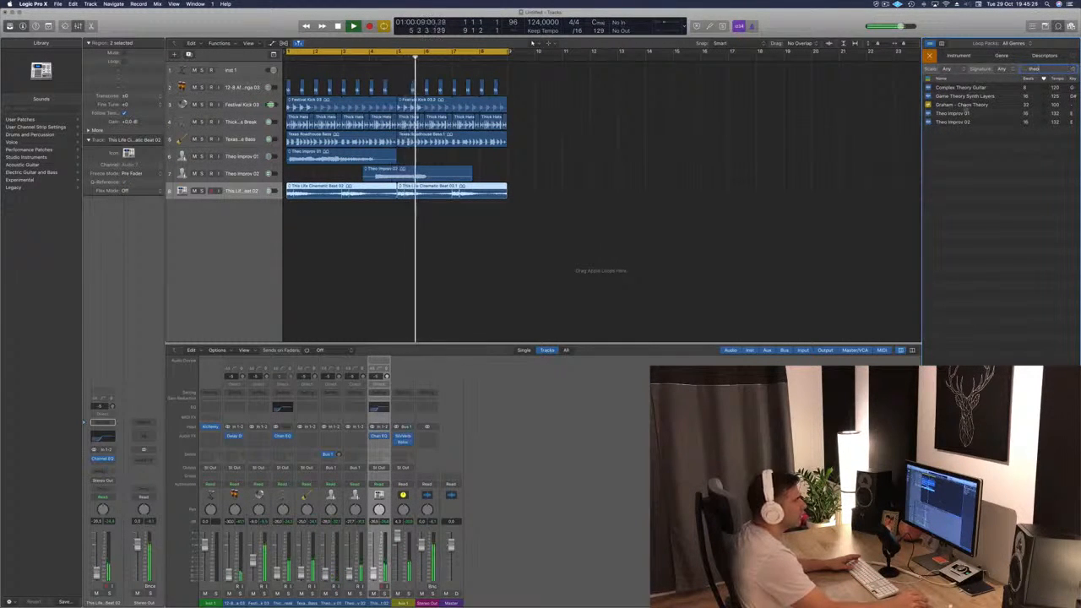
left_click(958, 97)
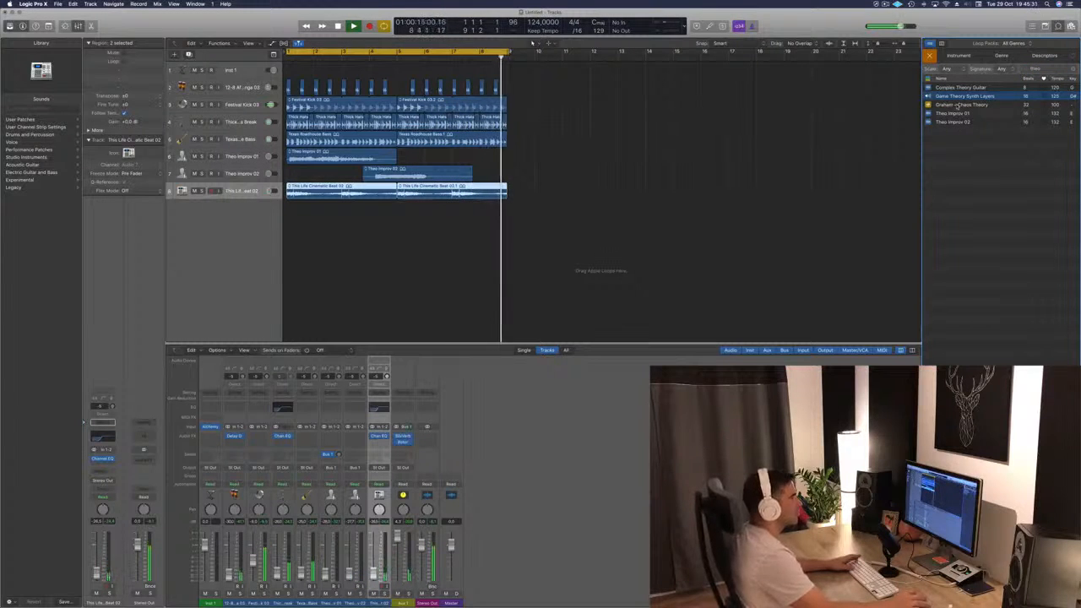
left_click(957, 104)
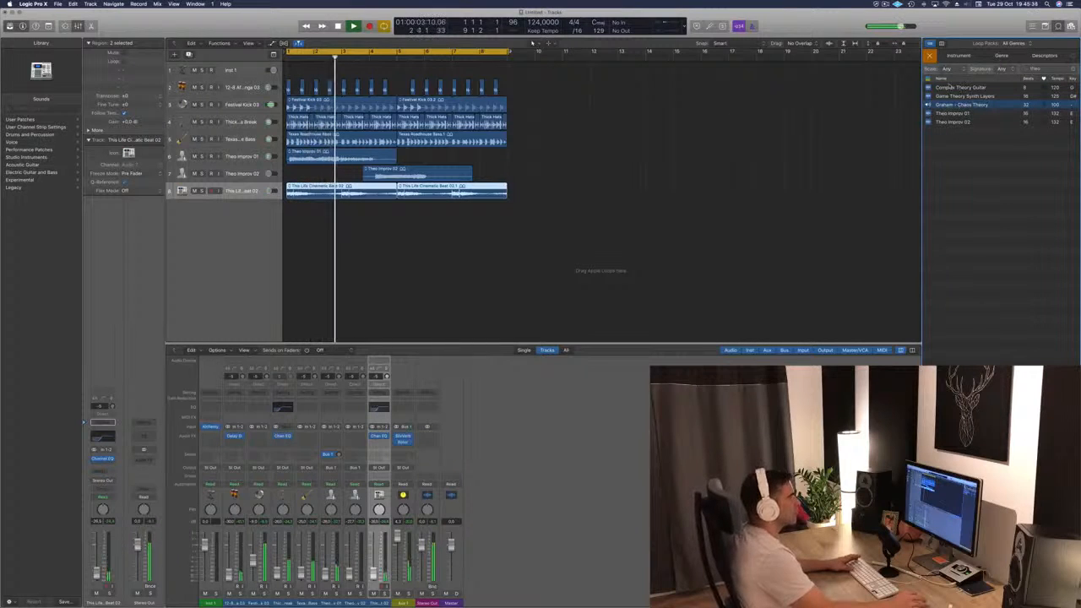
left_click(948, 88)
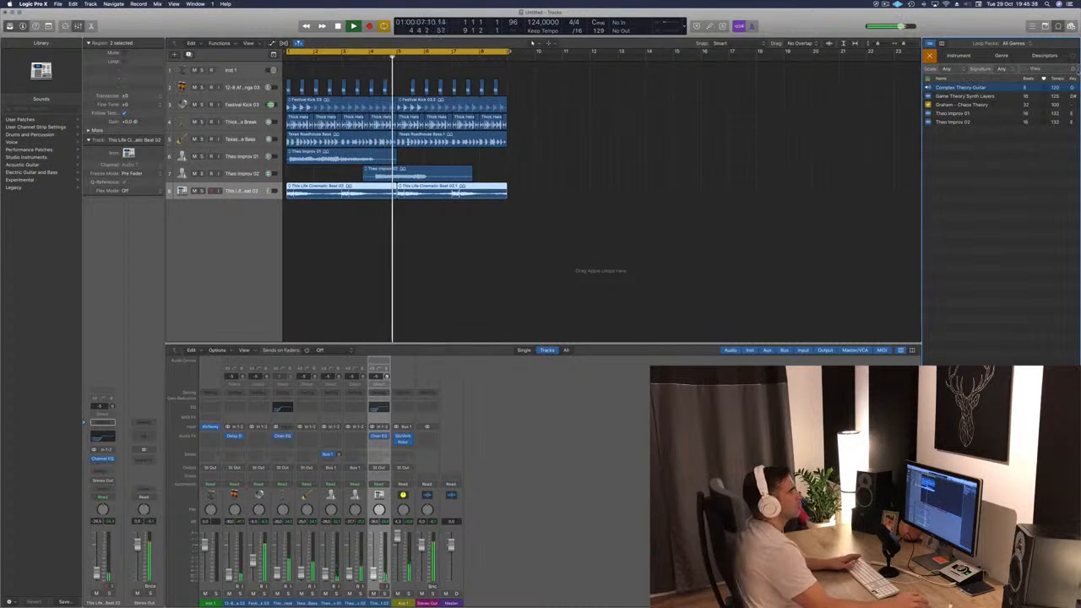
Search the loops for "africa" and audition the African Udu Drum 11 loop
key("BackSpace")
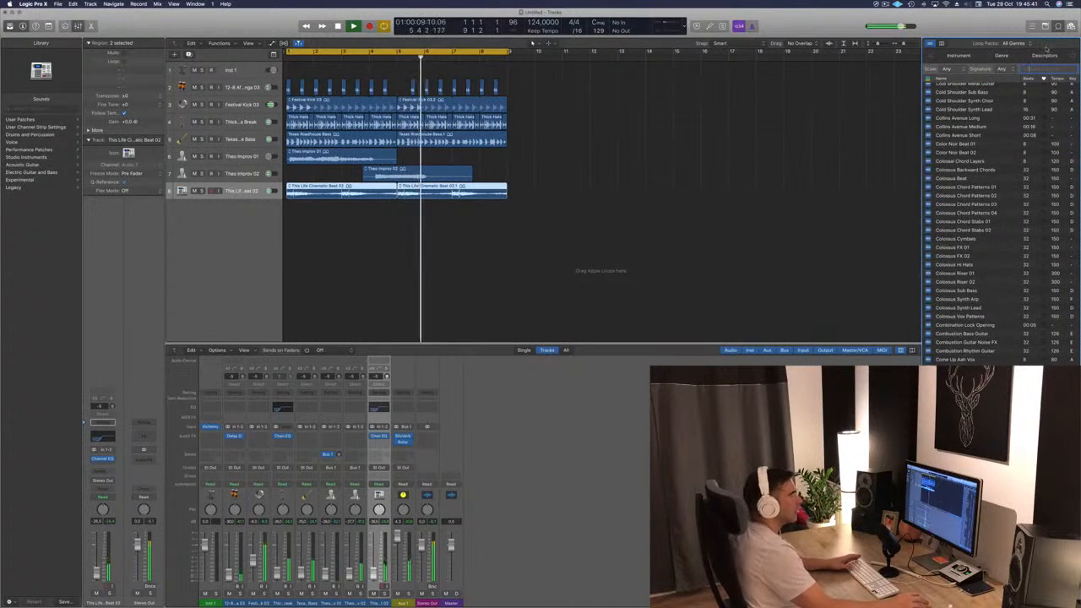
type("afric")
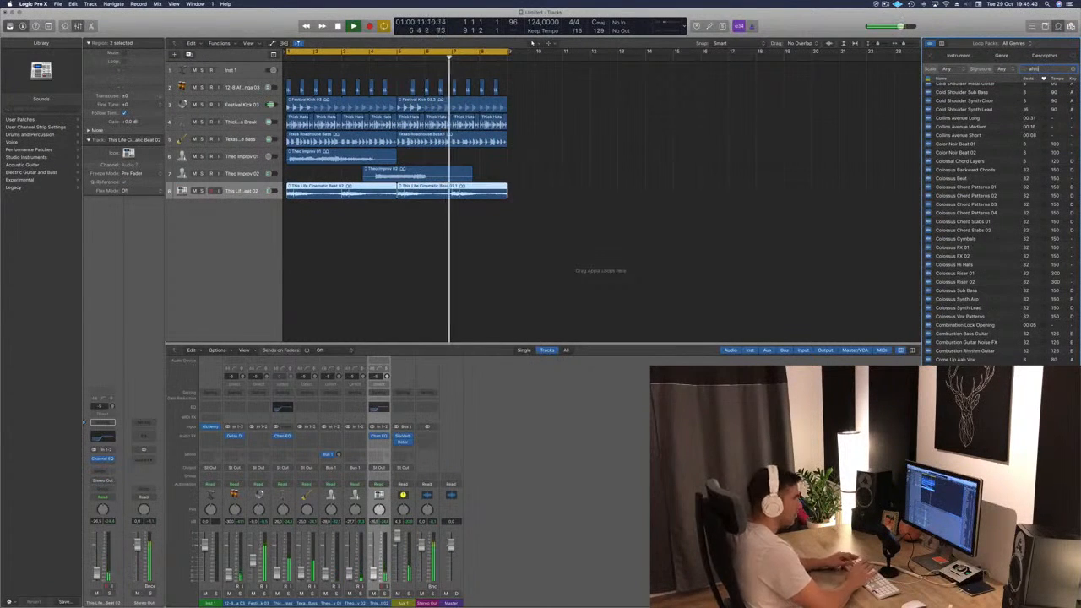
type("a")
key("Return")
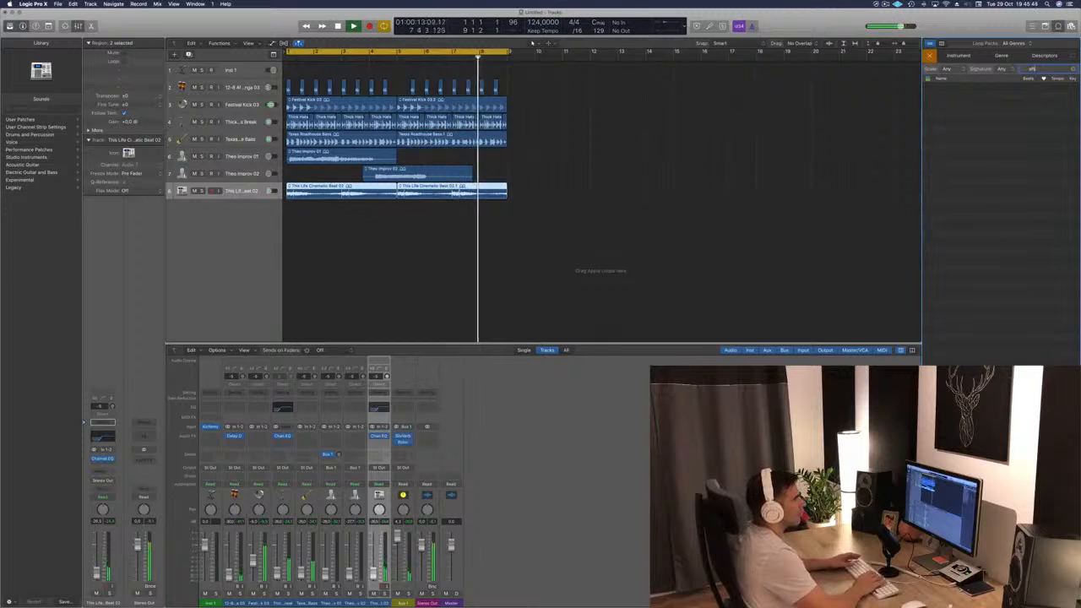
key("BackSpace")
key("BackSpace")
key("BackSpace")
key("BackSpace")
type("eth")
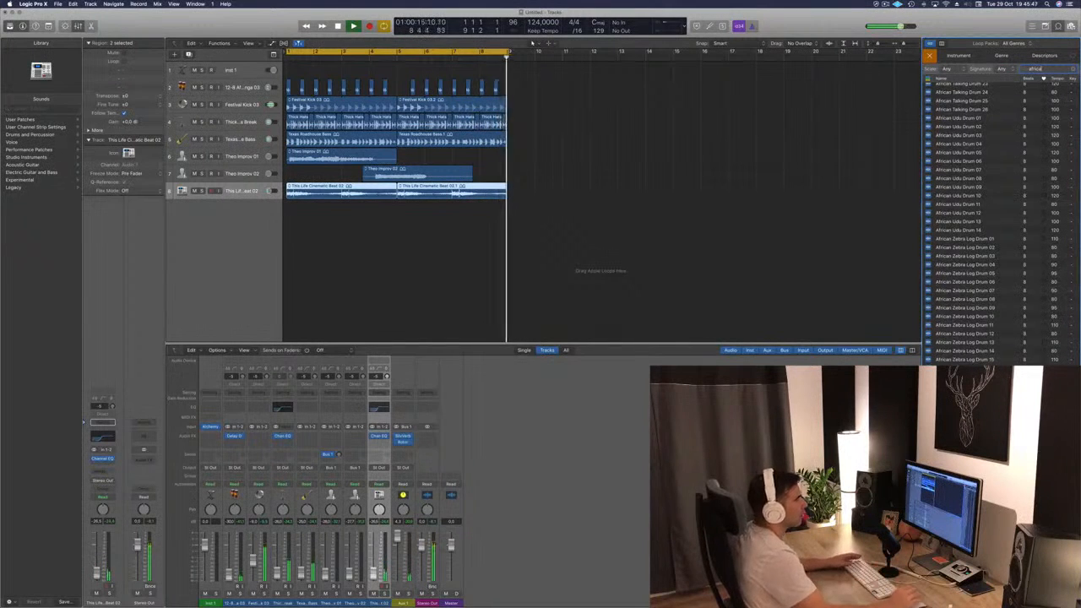
left_click(957, 203)
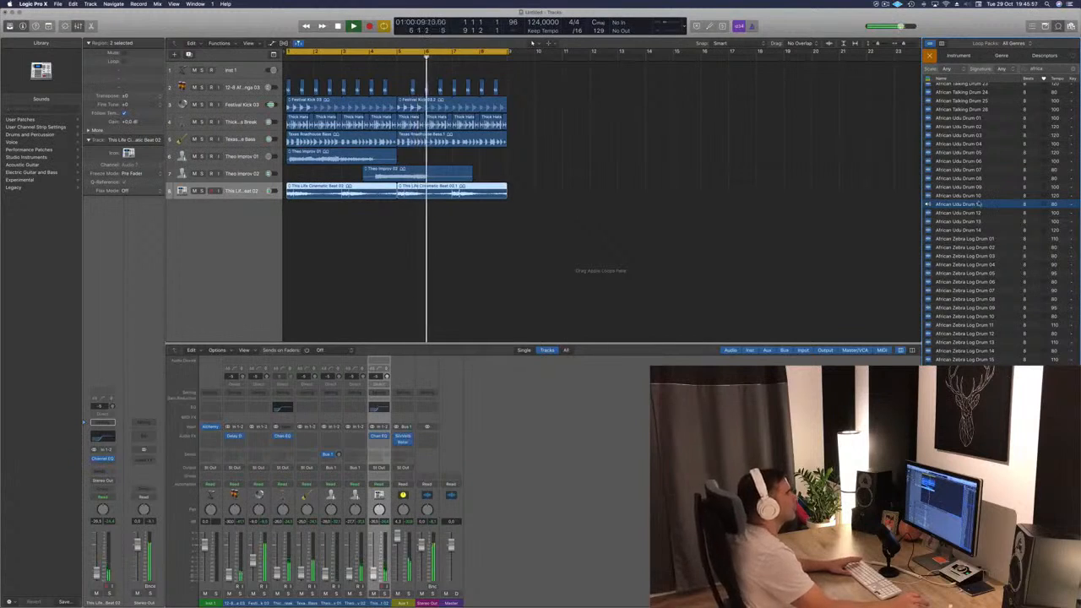
Add the African Udu Drum 11 loop on a new track at bar 1 and repeat its region through bar 8
left_click_drag(960, 205, 314, 205)
key("Return")
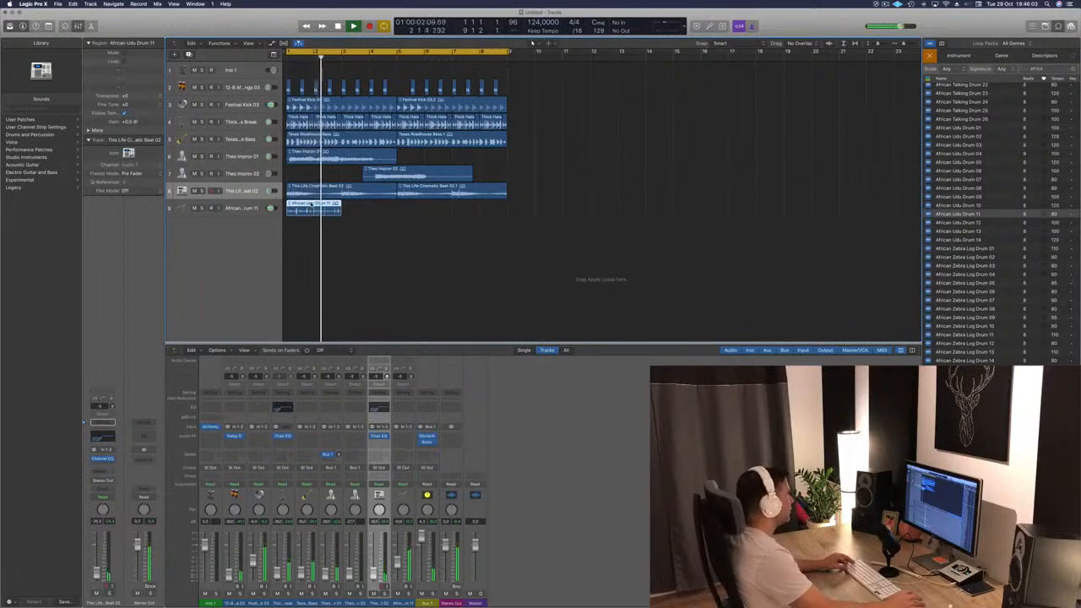
left_click_drag(311, 206, 427, 218)
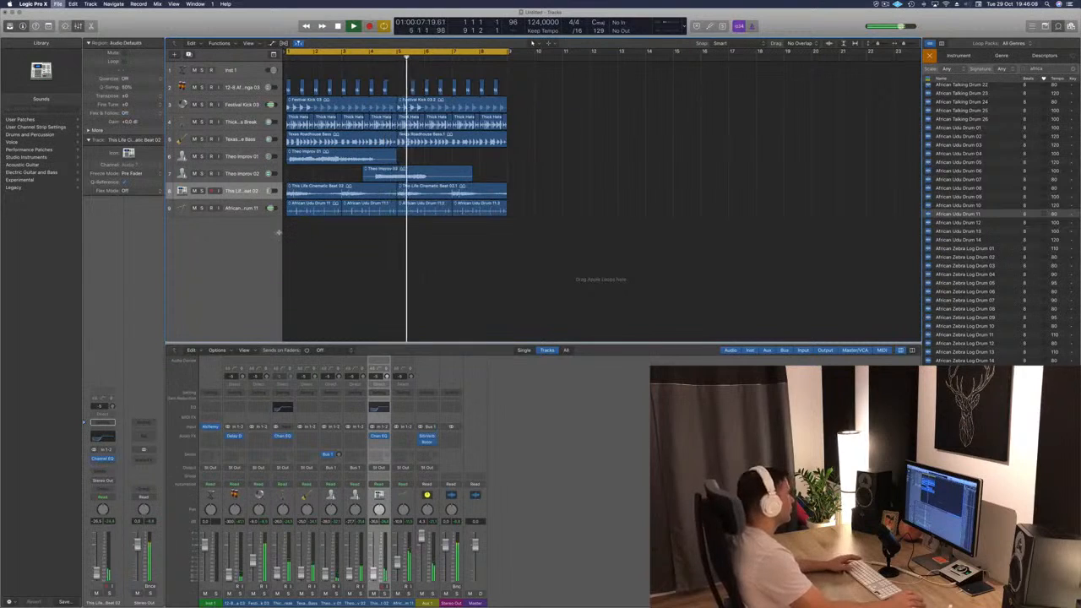
Save the project and play the beat from bar 1
key("super+s")
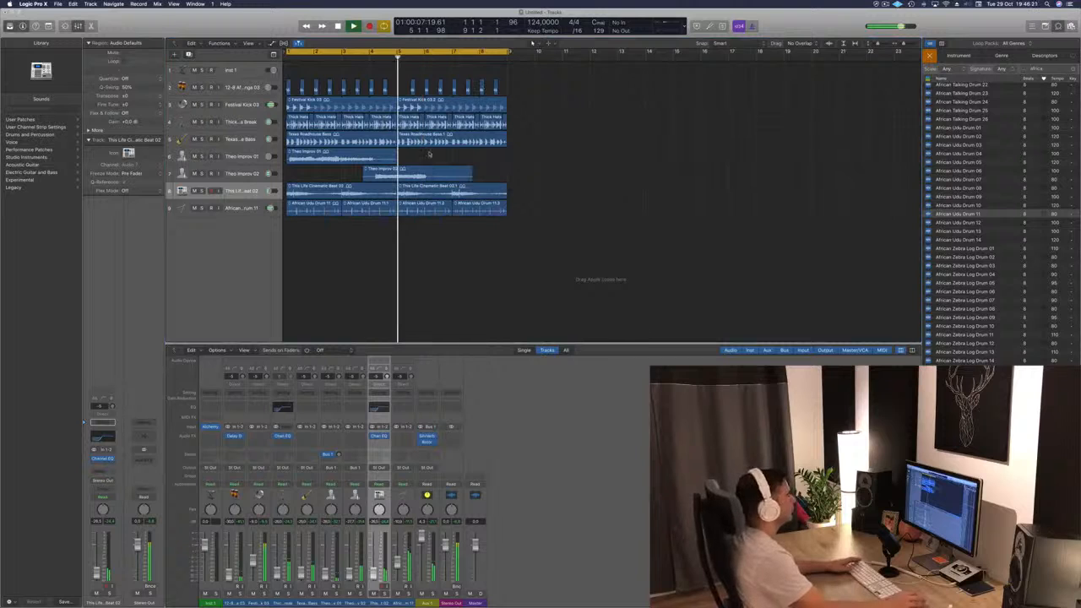
left_click(373, 272)
key("space")
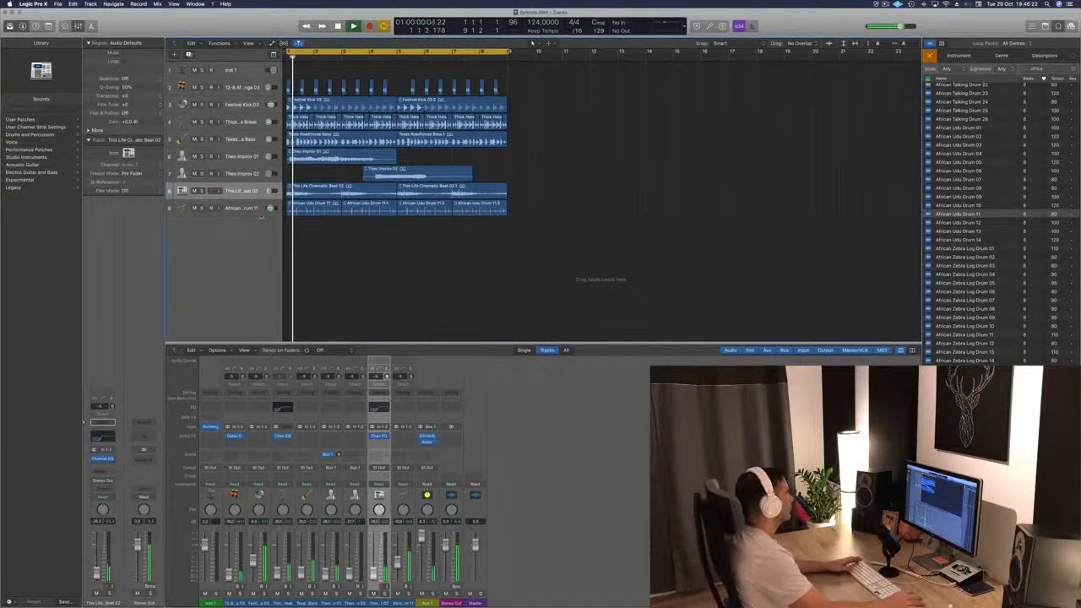
Add the Remix African Shaker loop on a new track across bars 1–8 and set that track's volume to -14.0 dB
left_click(245, 210)
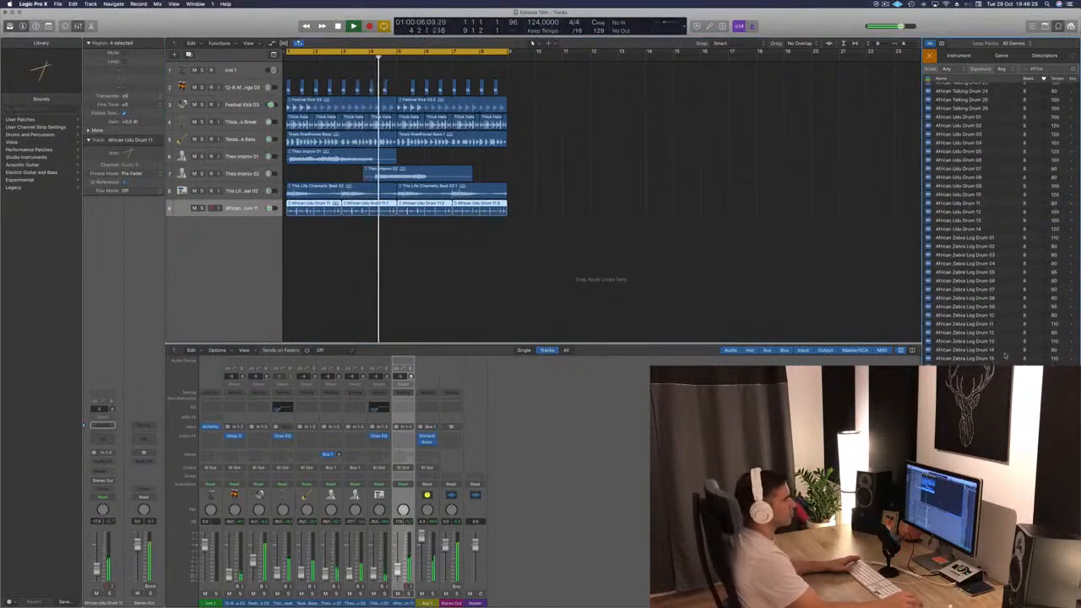
scroll(1003, 354, "down", 1)
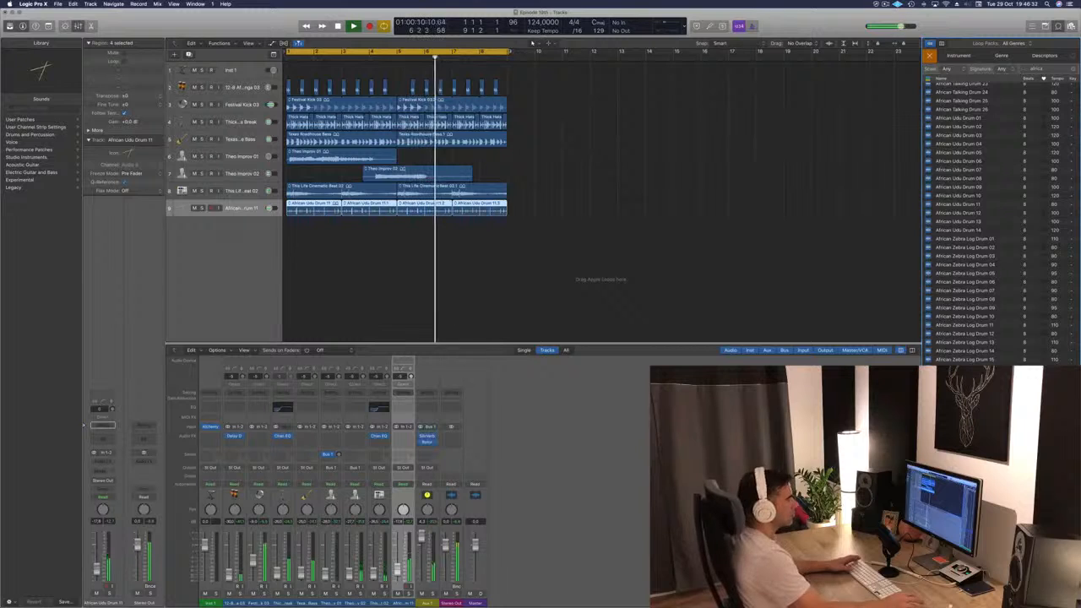
scroll(996, 223, "down", 1)
scroll(996, 224, "up", 1)
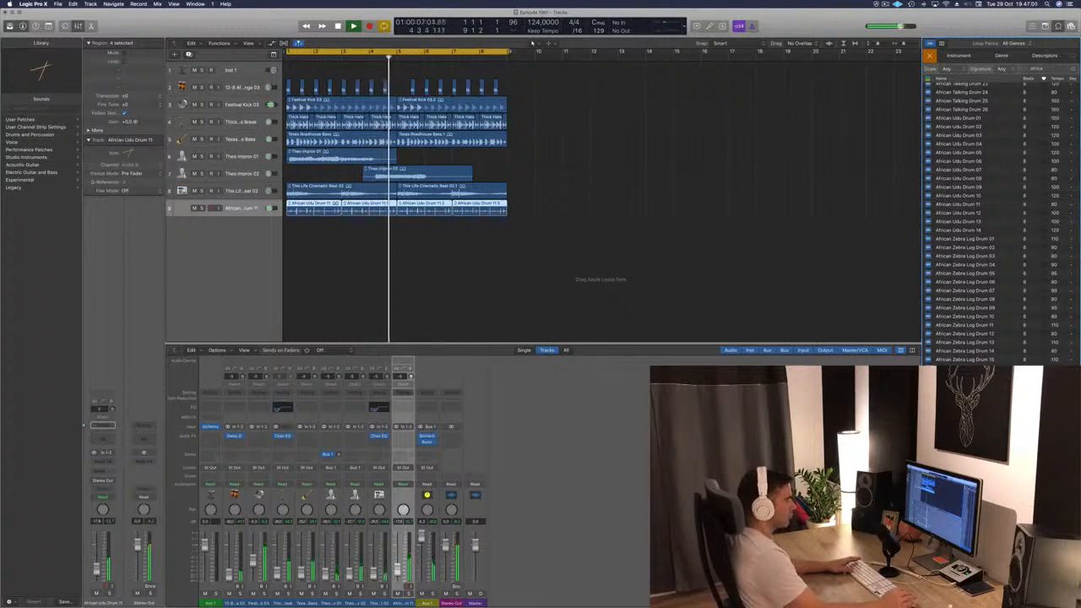
left_click_drag(962, 506, 419, 229)
key("space")
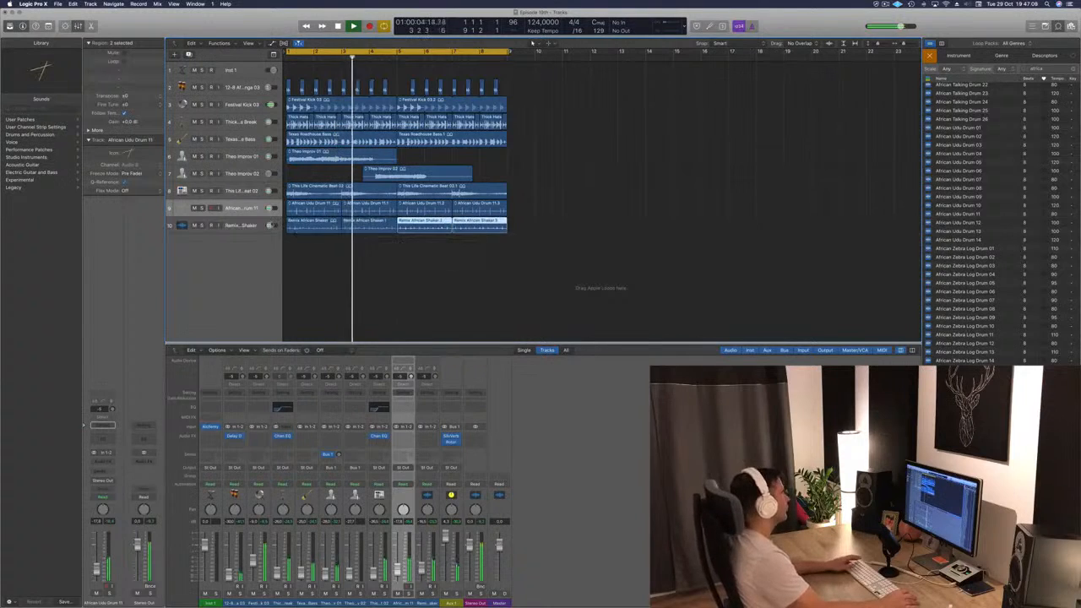
left_click(228, 225)
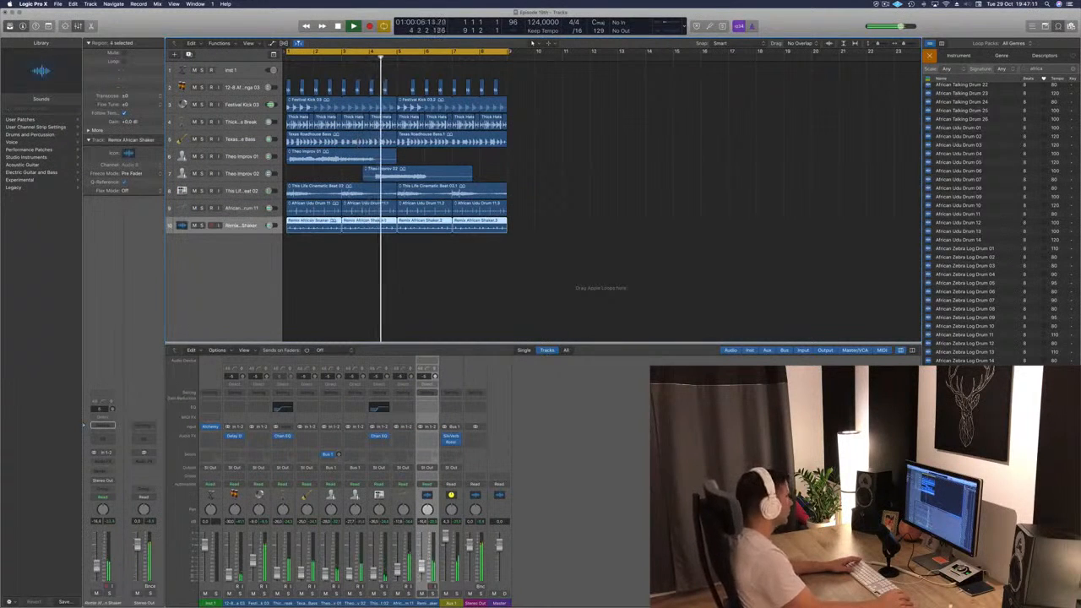
left_click(480, 311)
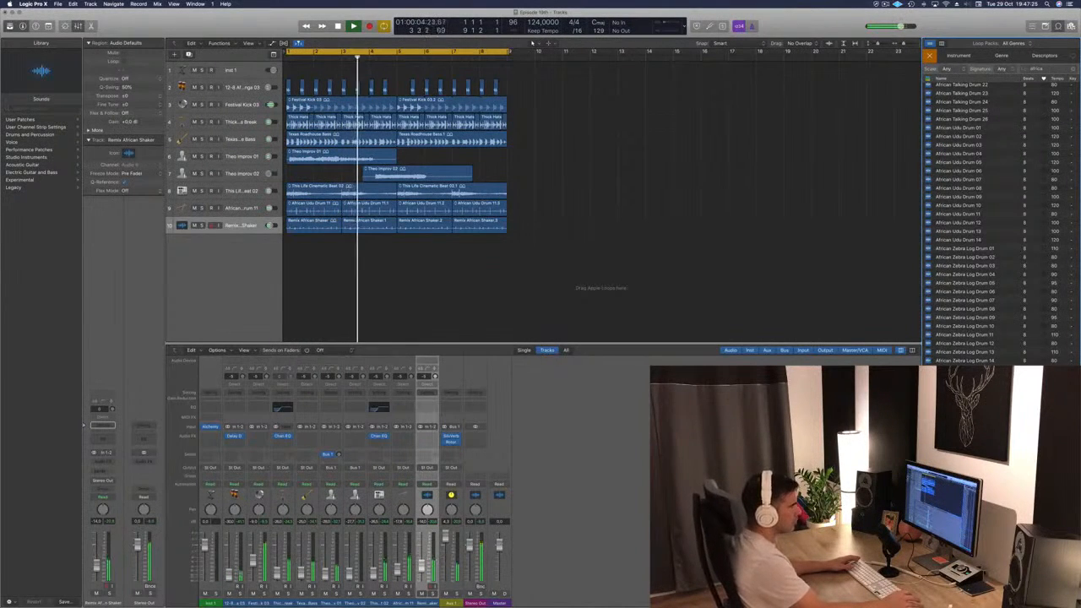
Audition the African Udu Drum 10 loop and add it on a new track across bars 1–8
scroll(969, 346, "up", 2)
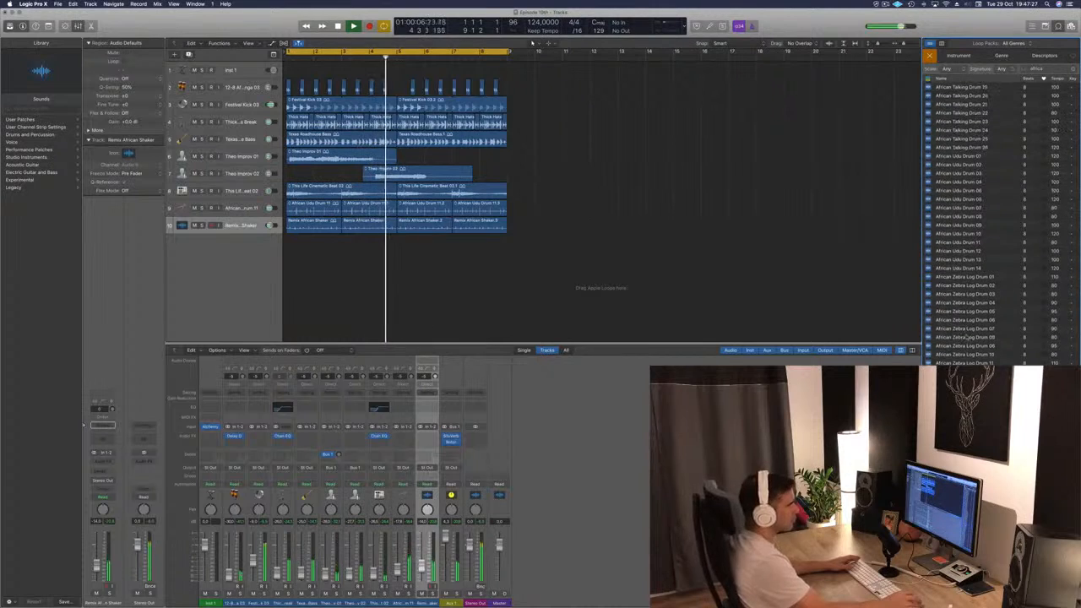
scroll(969, 346, "up", 4)
left_click(997, 302)
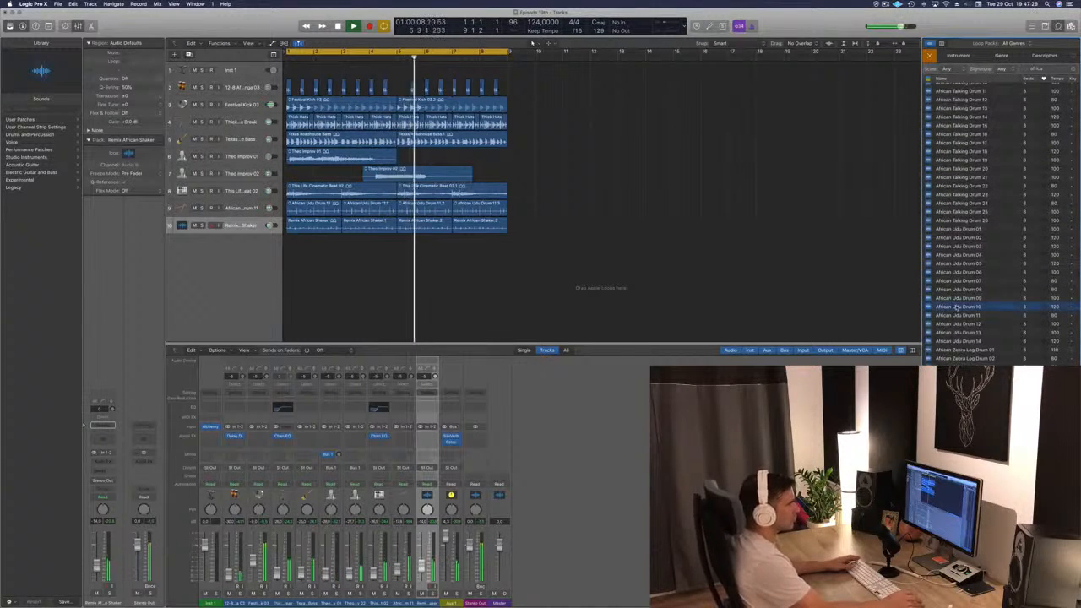
scroll(1000, 303, "up", 2)
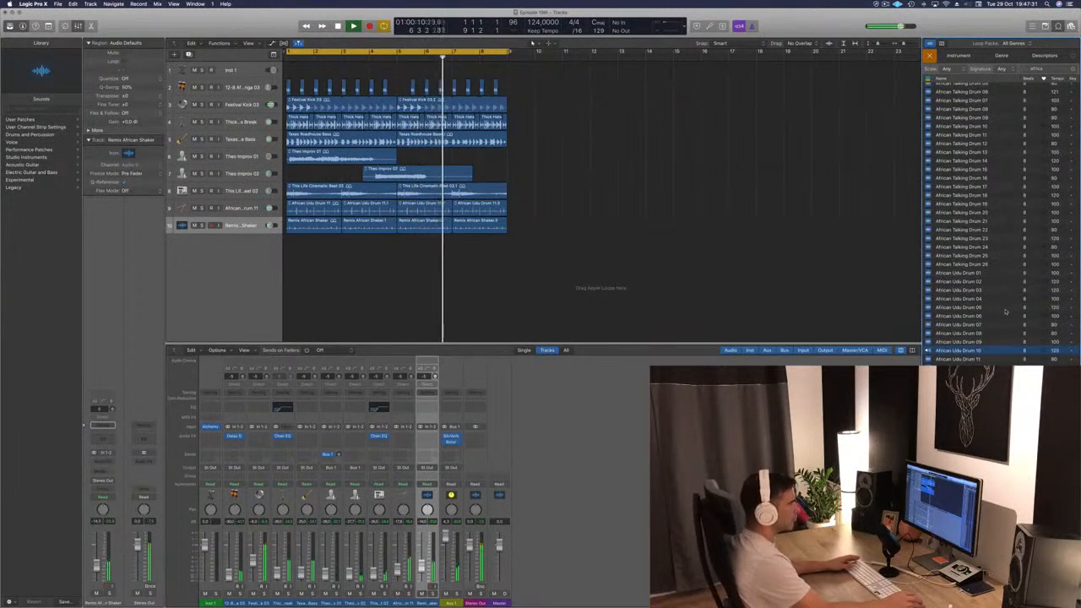
scroll(1004, 312, "up", 2)
scroll(1005, 312, "up", 3)
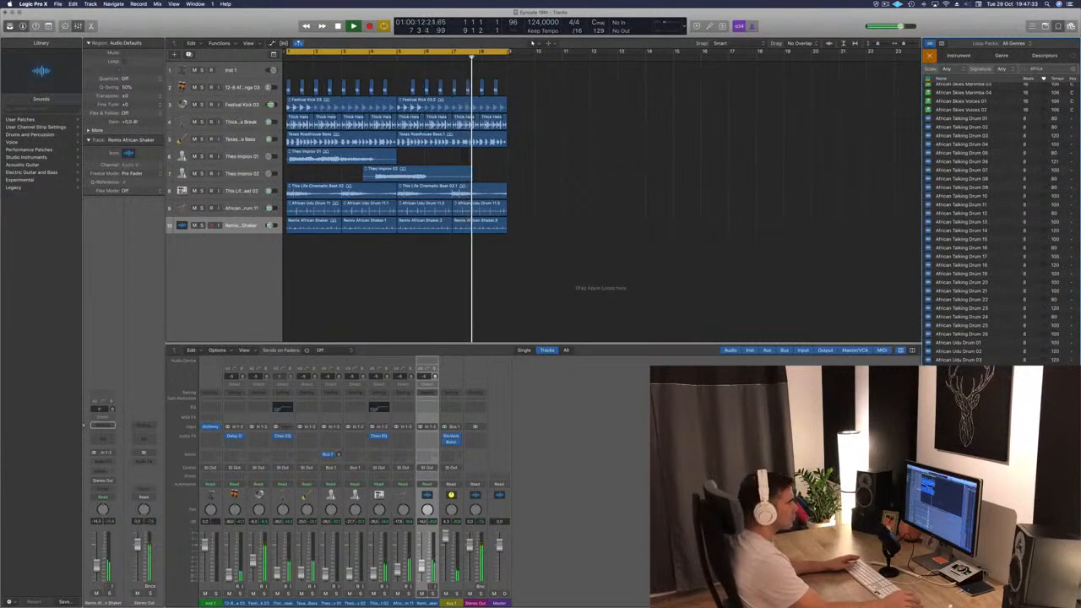
left_click_drag(962, 421, 432, 253)
key("space")
scroll(425, 270, "down", 1)
left_click(427, 277)
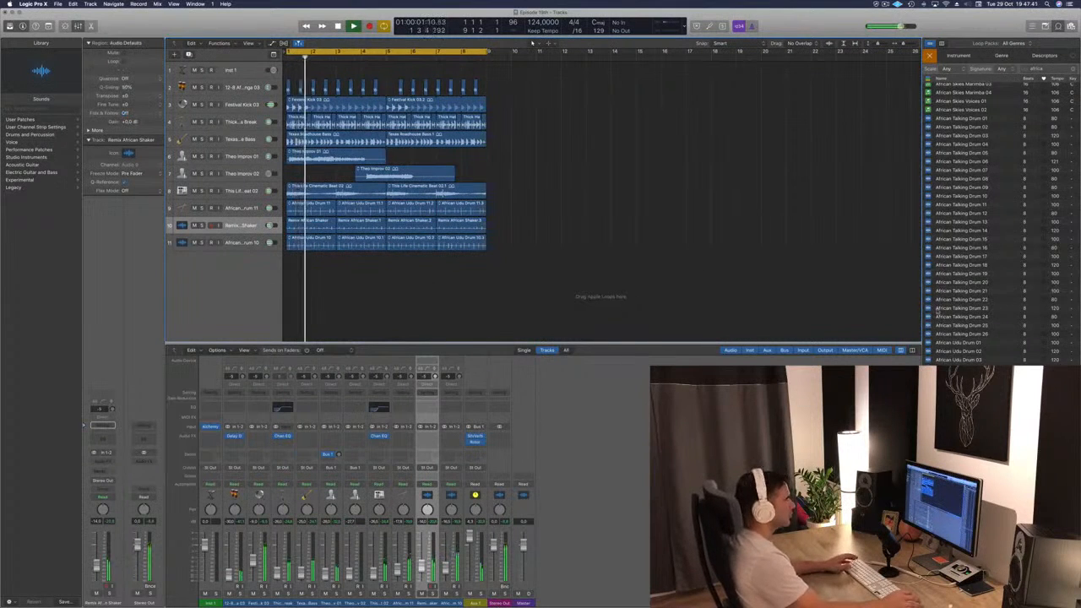
Audition the African Skies Kit 01 and African River Kalimba 11 loops against the beat
scroll(1022, 347, "up", 3)
scroll(1023, 346, "up", 5)
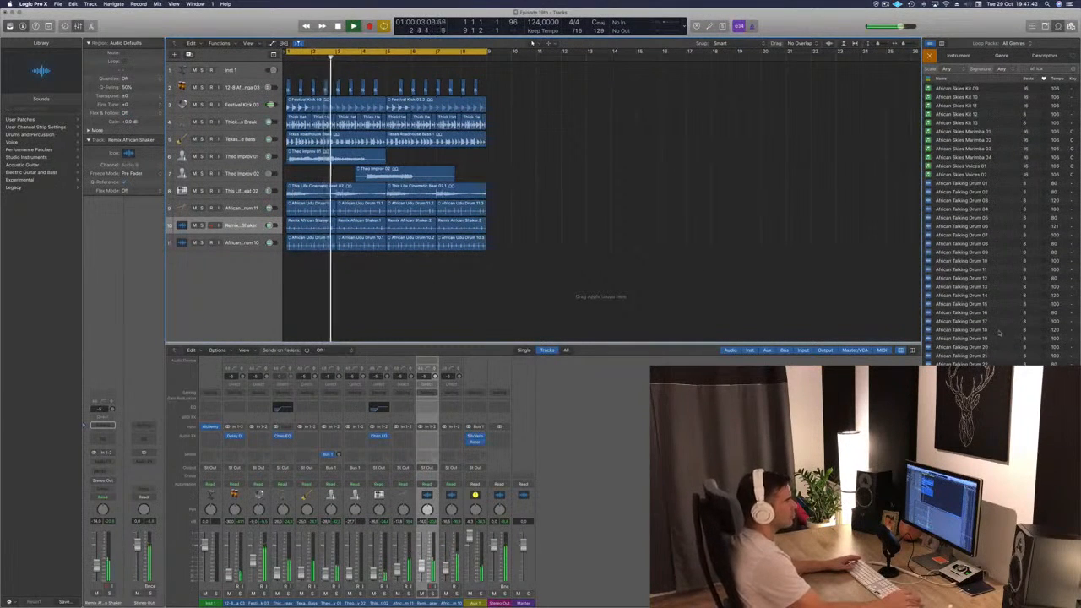
scroll(997, 329, "up", 5)
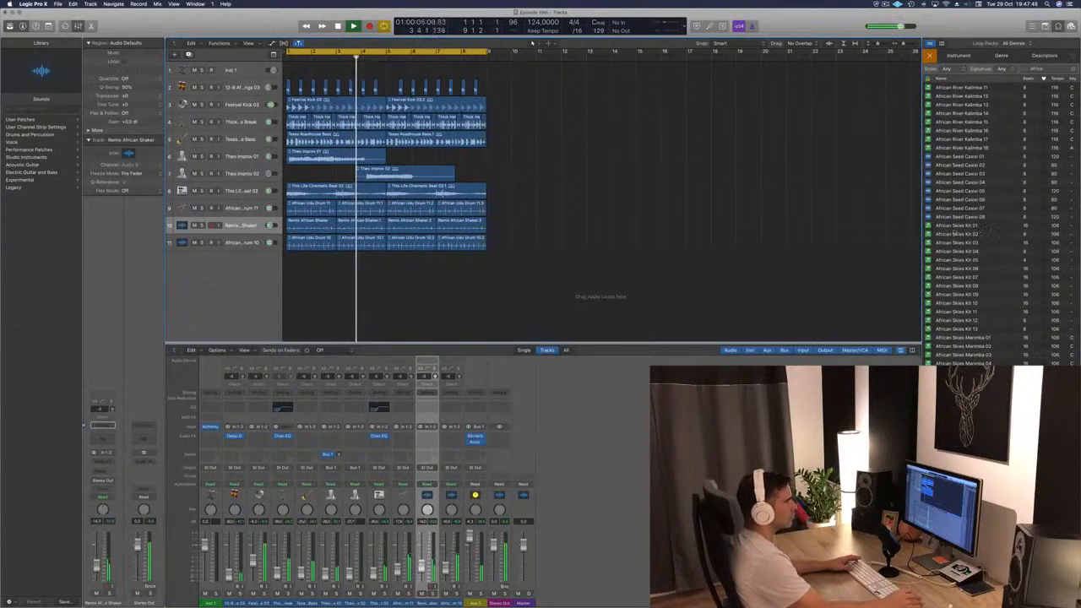
left_click(955, 227)
scroll(989, 269, "up", 5)
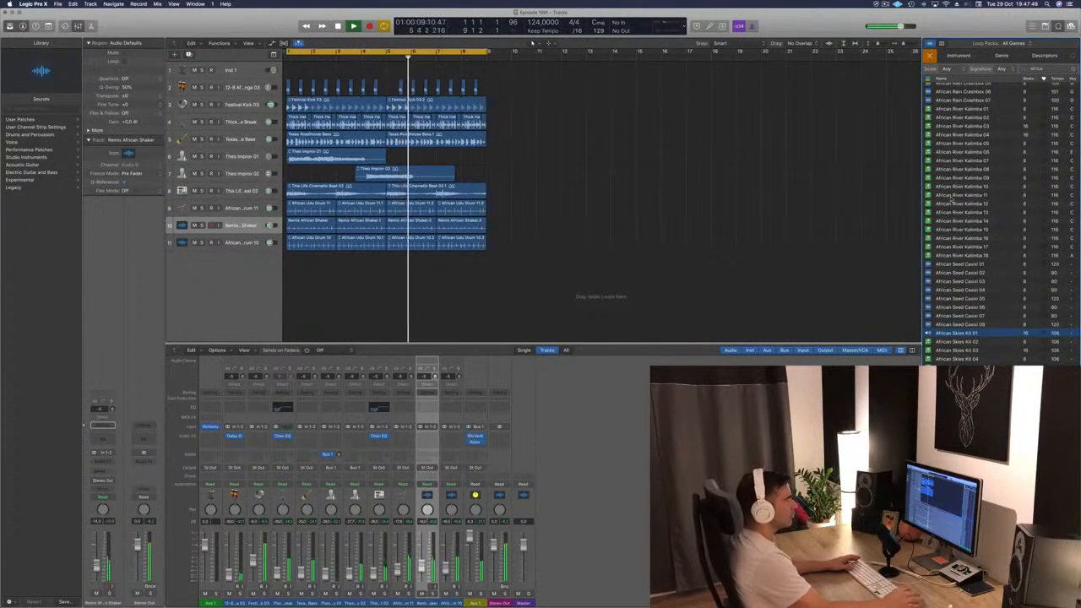
left_click(954, 195)
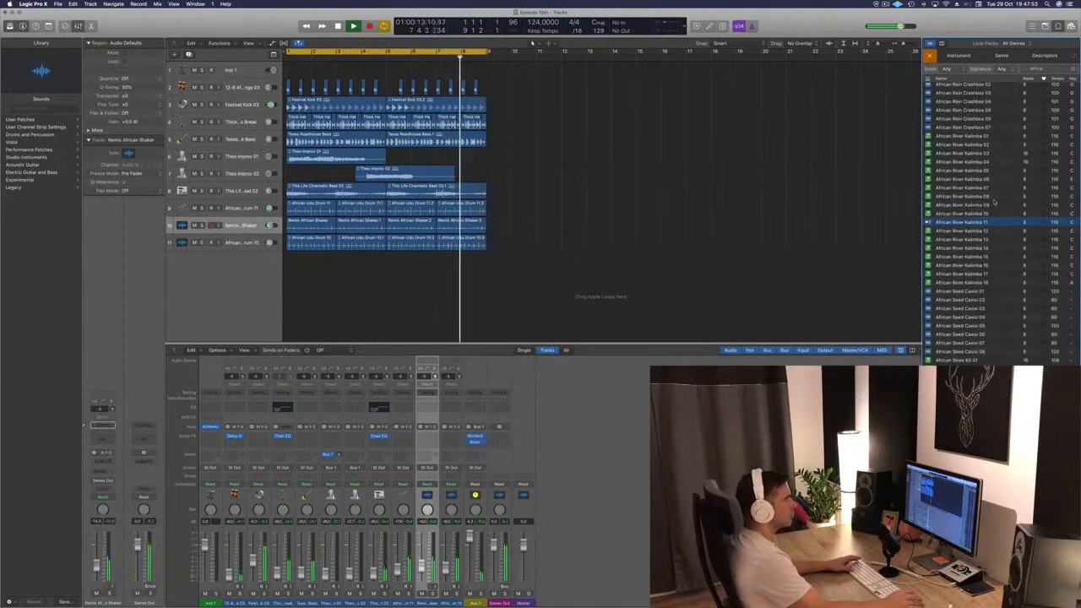
Audition the African Mist Voice 05, African Mist Voice 06 and African Mist Kpanlogo 11 loops against the beat
scroll(995, 202, "up", 2)
scroll(967, 157, "up", 6)
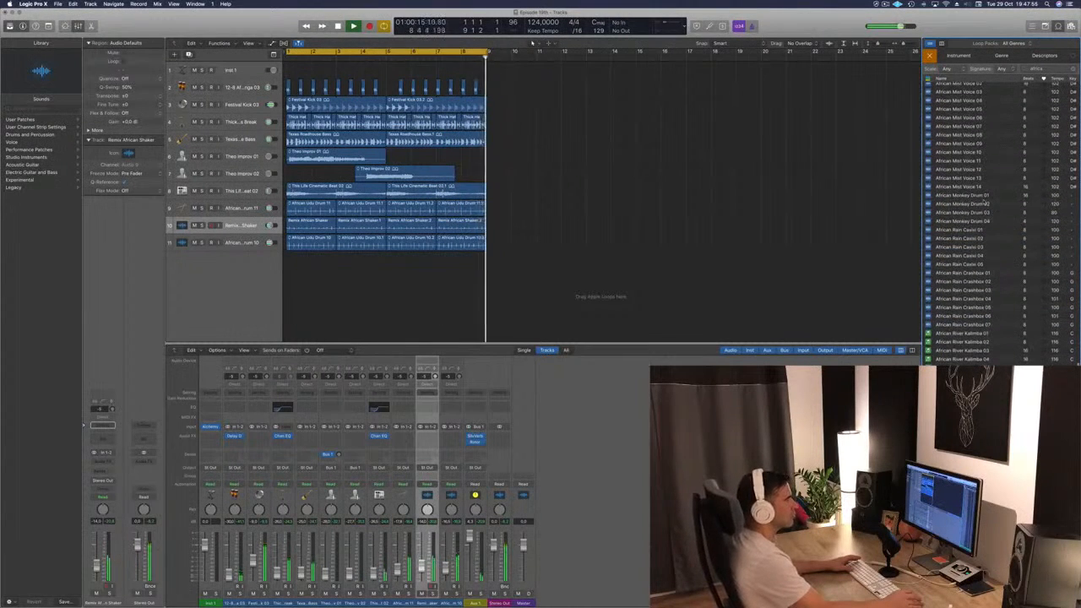
scroll(1005, 202, "up", 4)
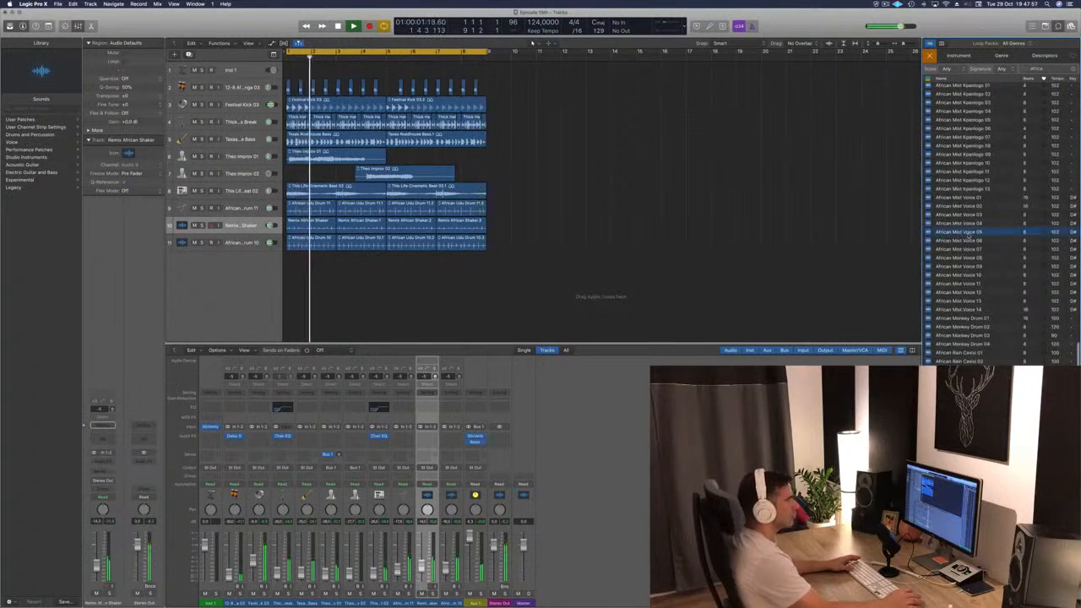
left_click(968, 232)
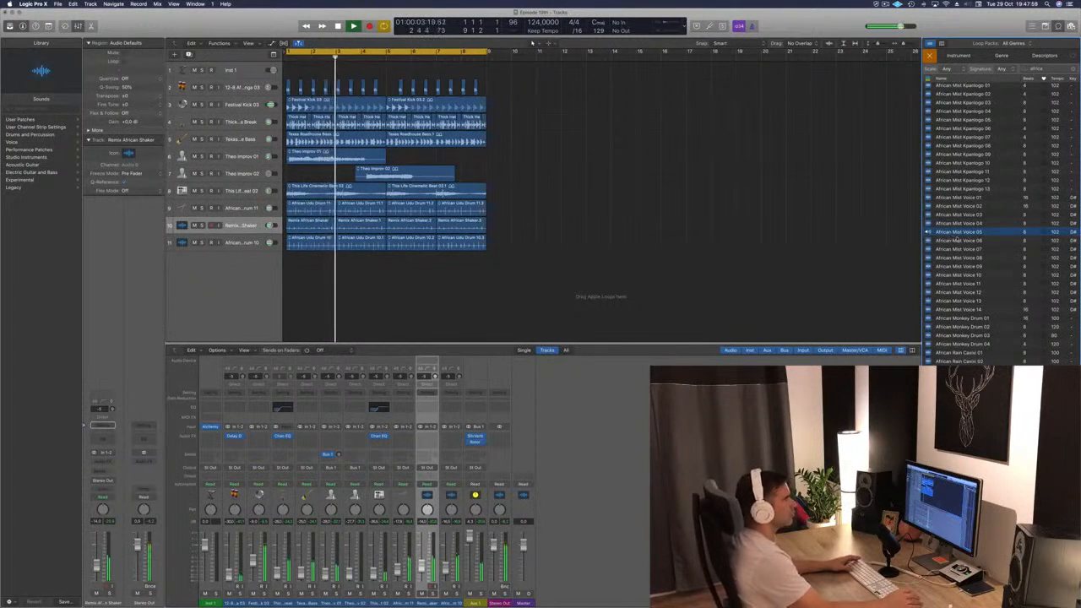
left_click(958, 240)
scroll(982, 275, "up", 1)
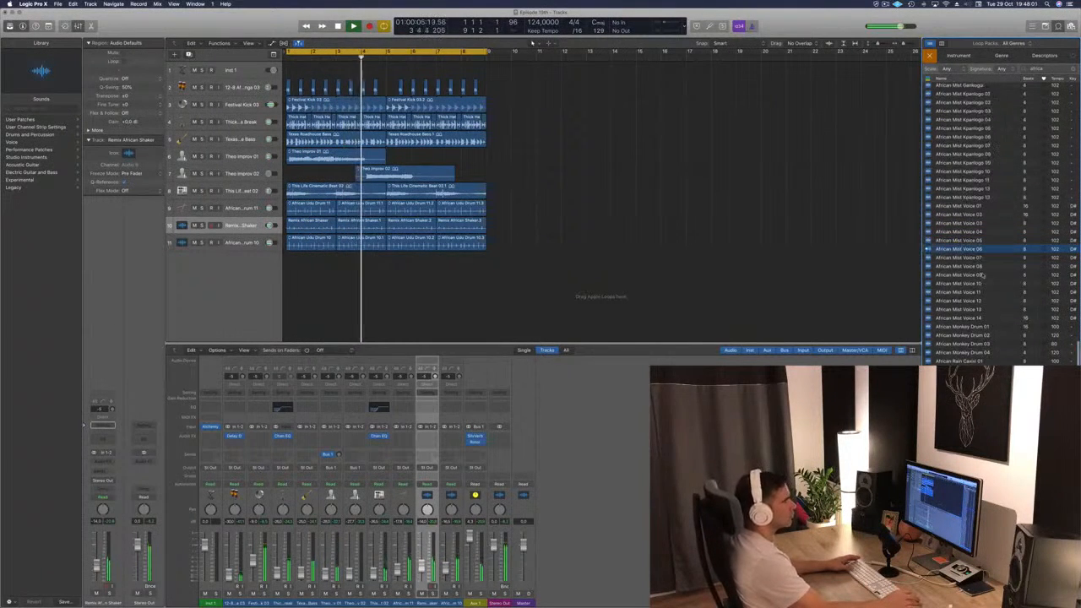
scroll(981, 275, "up", 1)
left_click(963, 217)
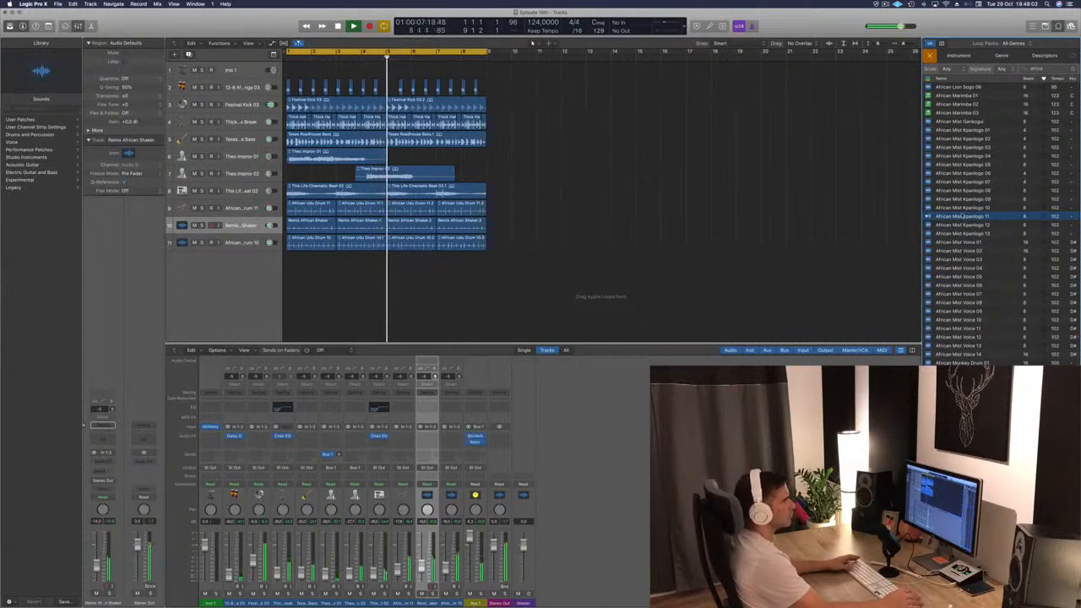
scroll(974, 207, "down", 5)
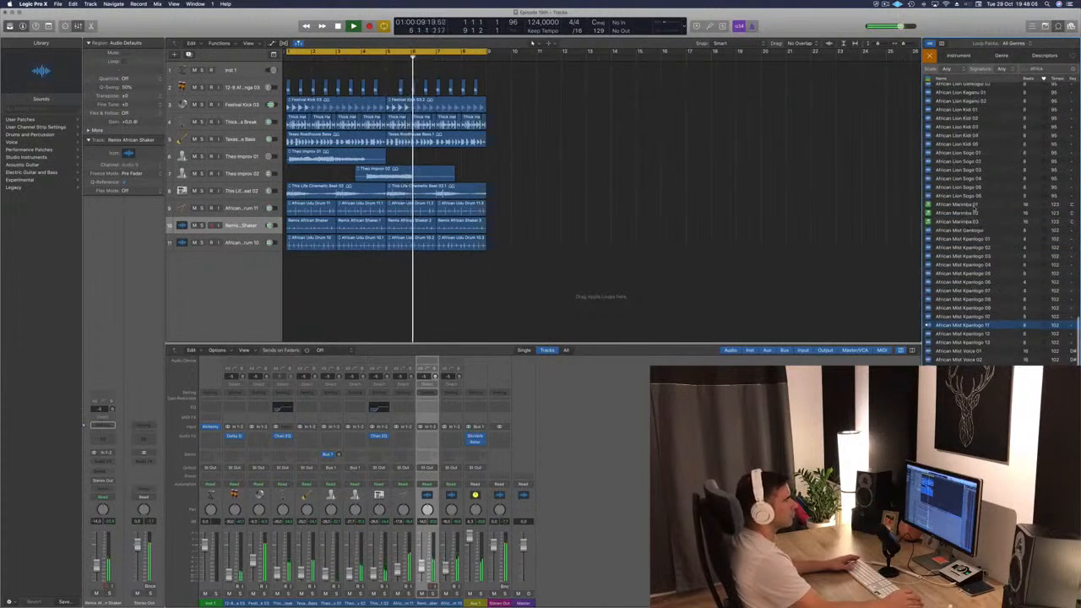
scroll(950, 207, "down", 5)
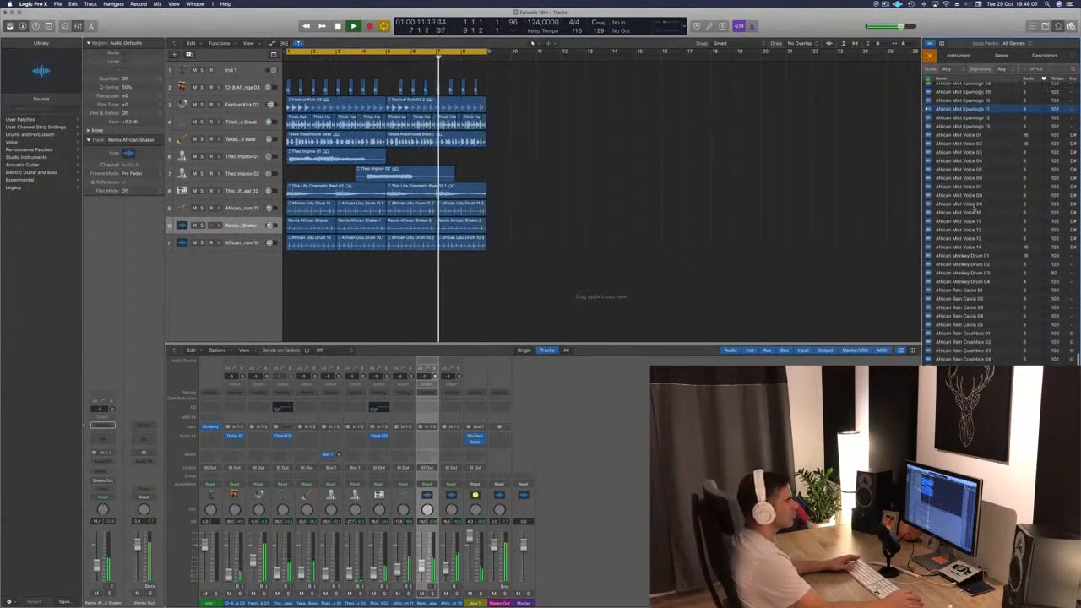
Audition the African Monkey Drum 03 loop, add it on a new track across bars 1–8 and lower that track's volume
left_click(959, 273)
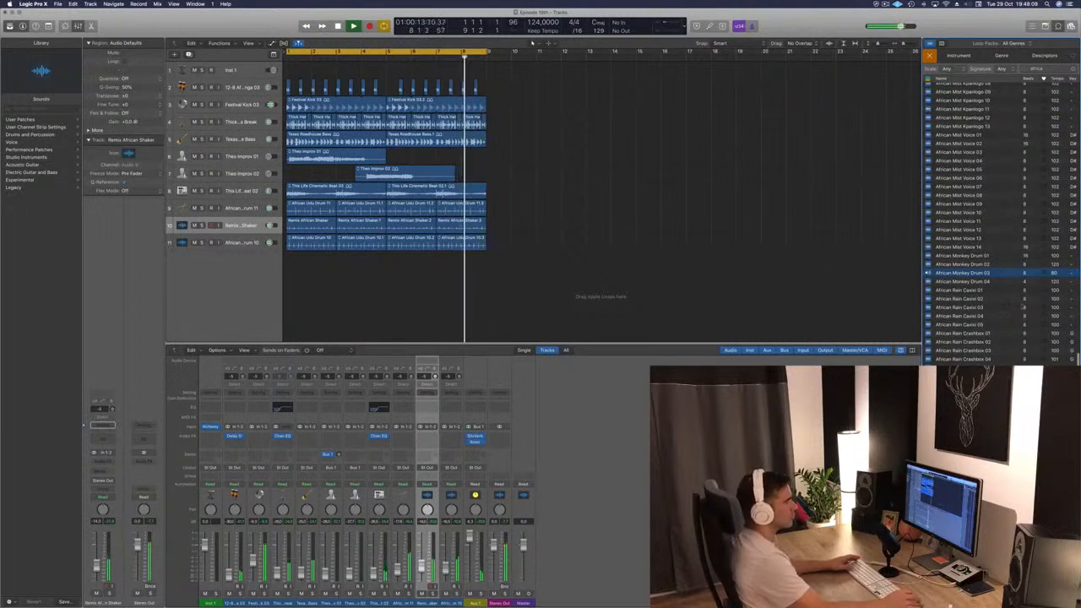
left_click_drag(962, 273, 411, 271)
key("space")
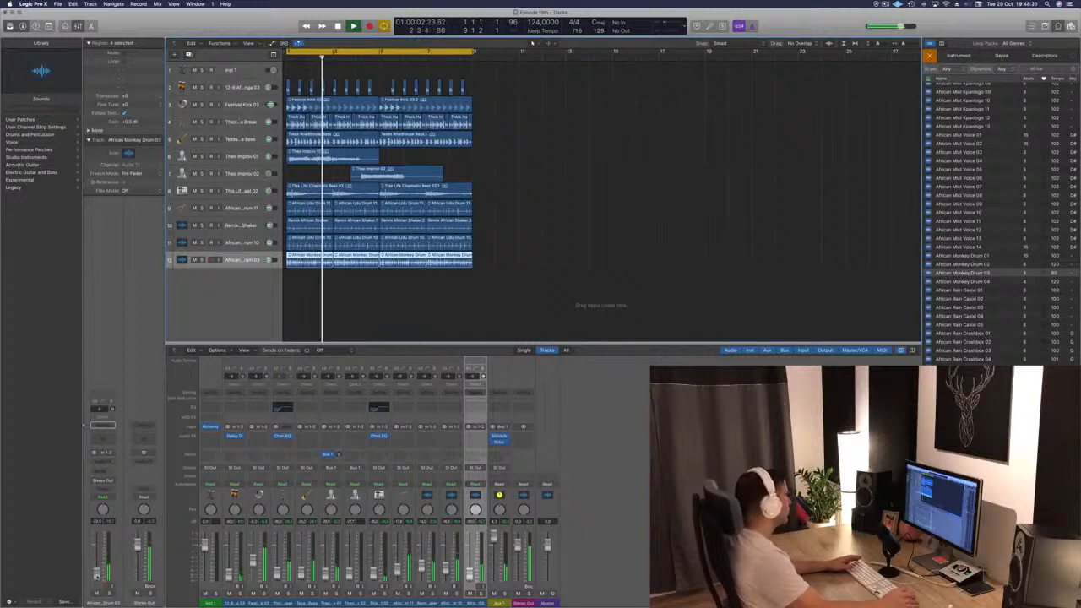
left_click(588, 281)
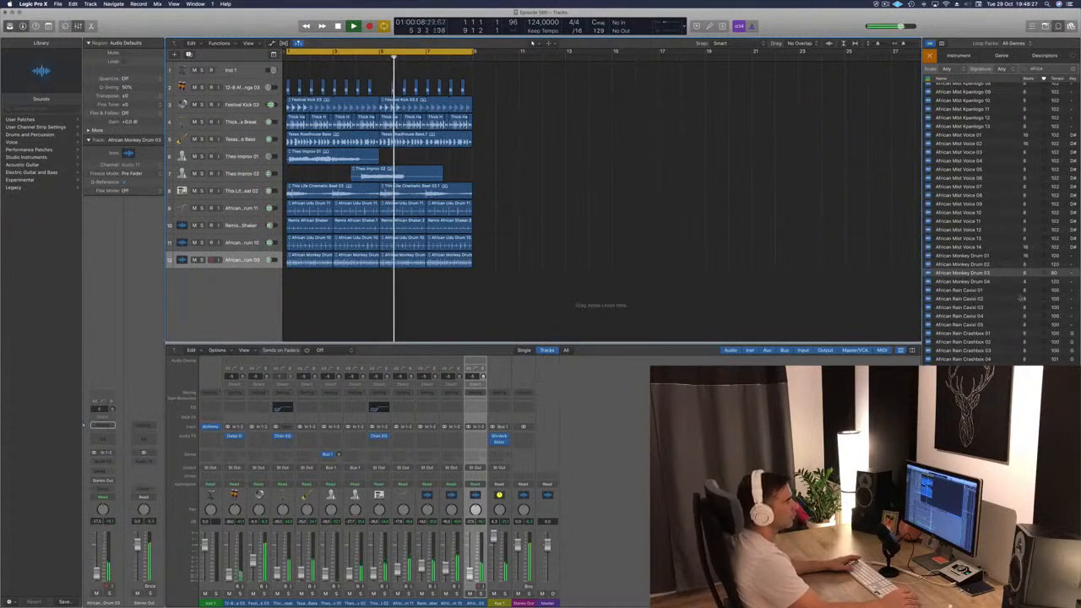
Audition the African Mist Voice 01 through African Mist Voice 07 loops against the beat
scroll(995, 306, "down", 3)
scroll(979, 253, "up", 4)
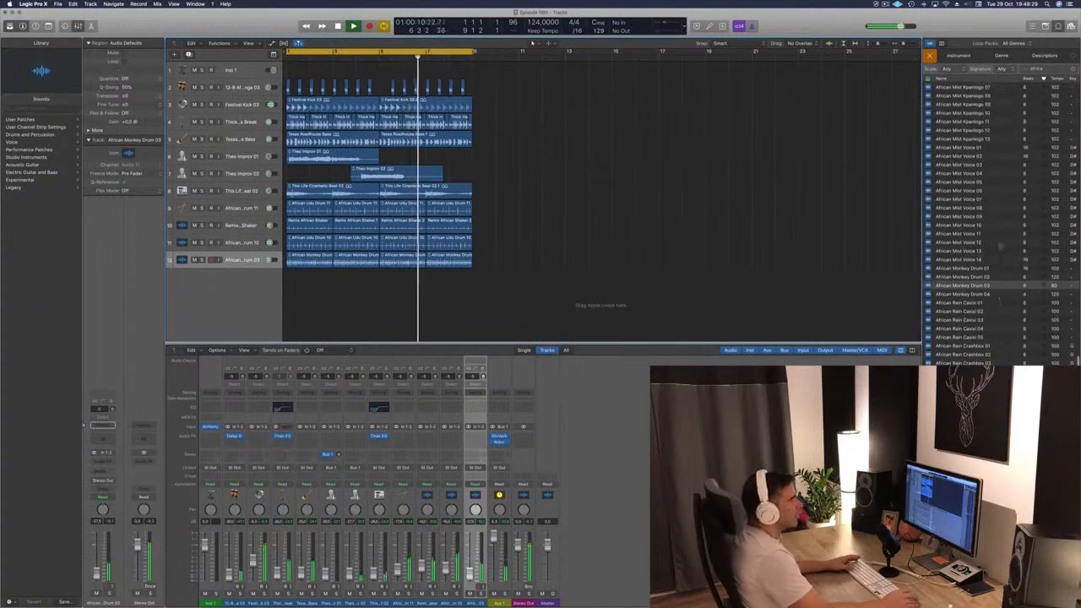
left_click(960, 175)
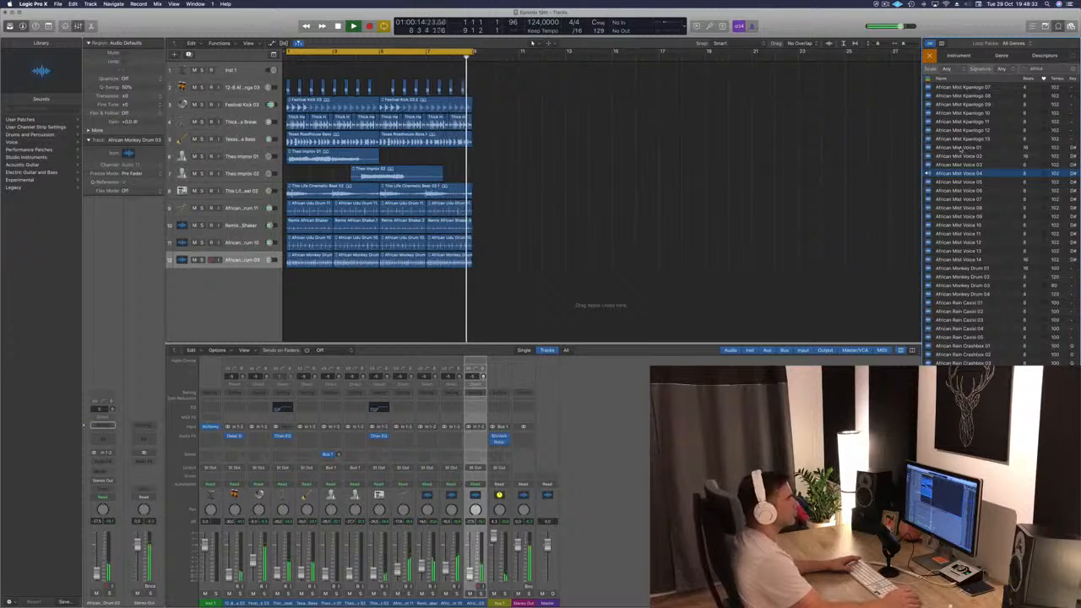
left_click(960, 148)
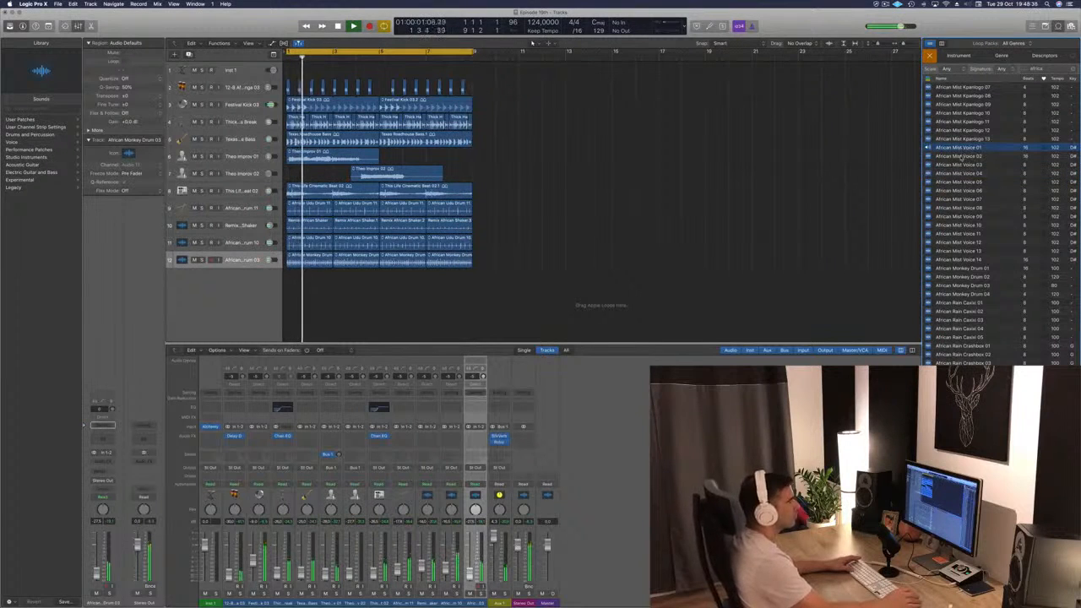
left_click(961, 156)
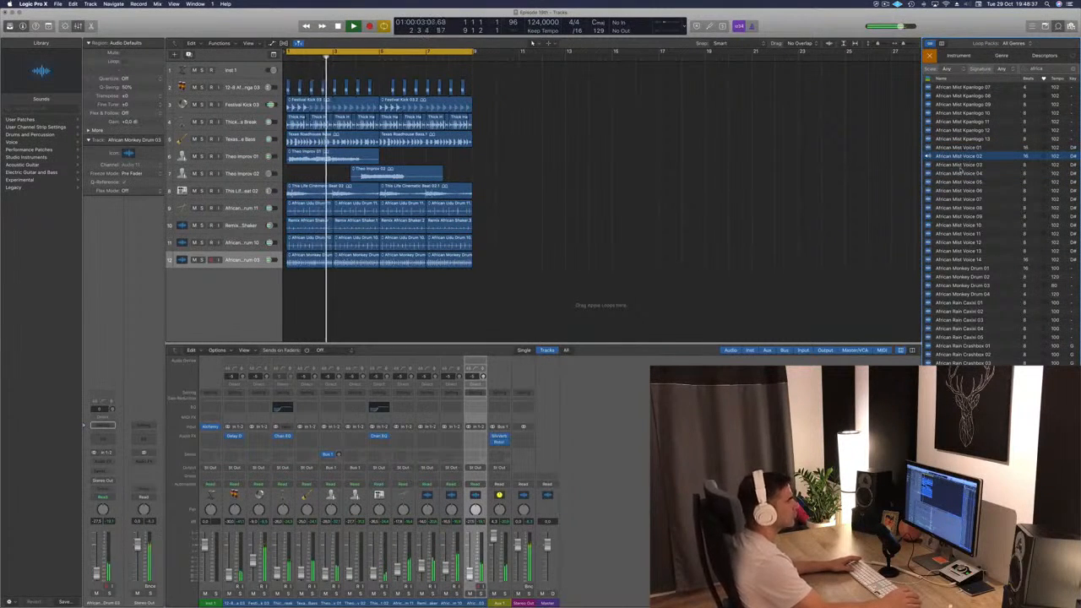
left_click(960, 165)
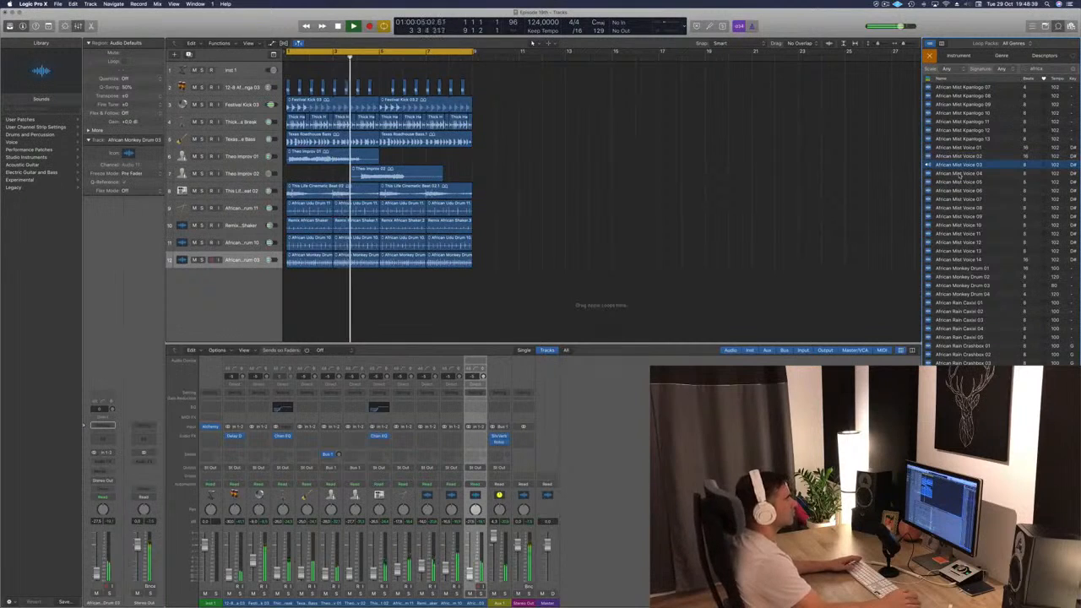
left_click(960, 174)
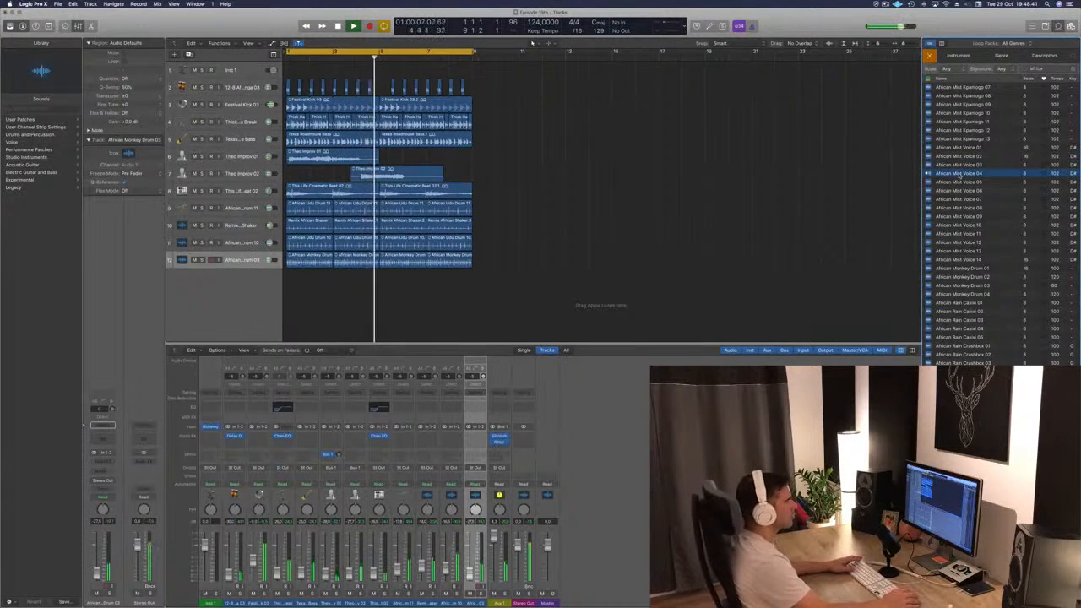
left_click(960, 183)
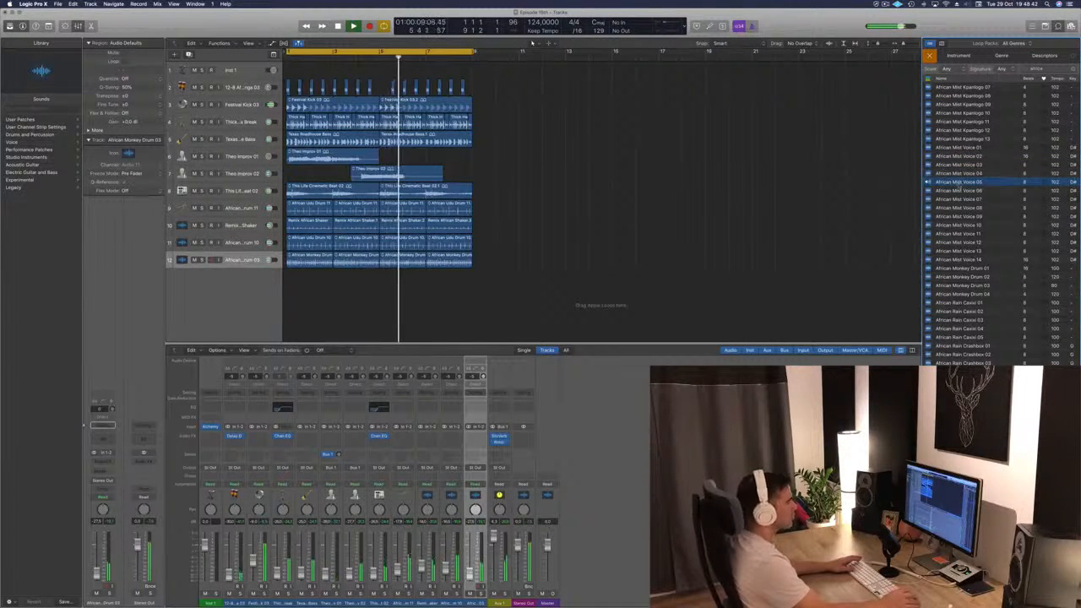
left_click(958, 191)
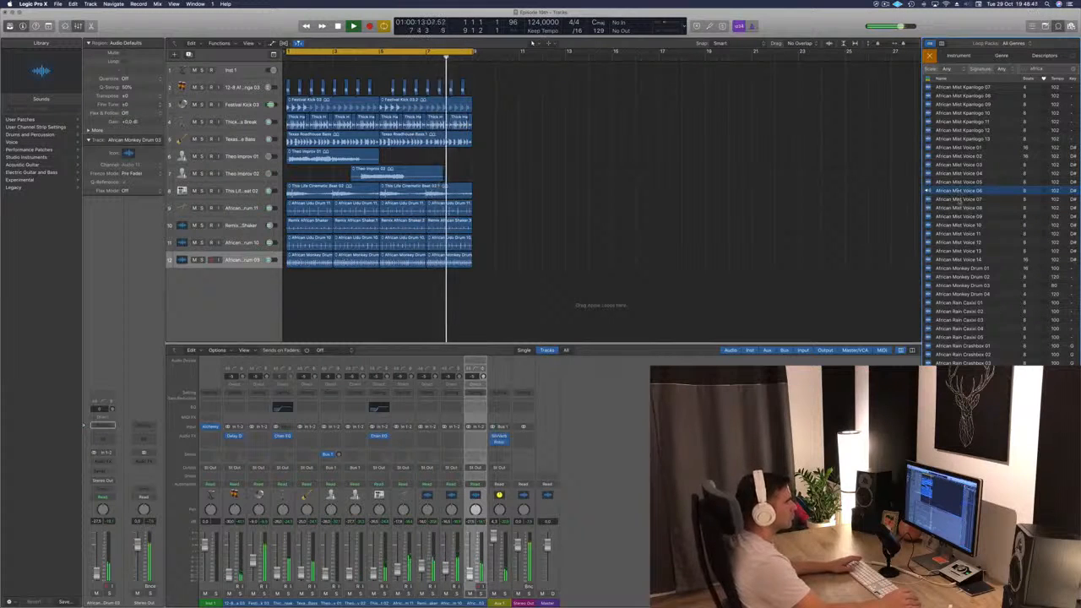
left_click(960, 200)
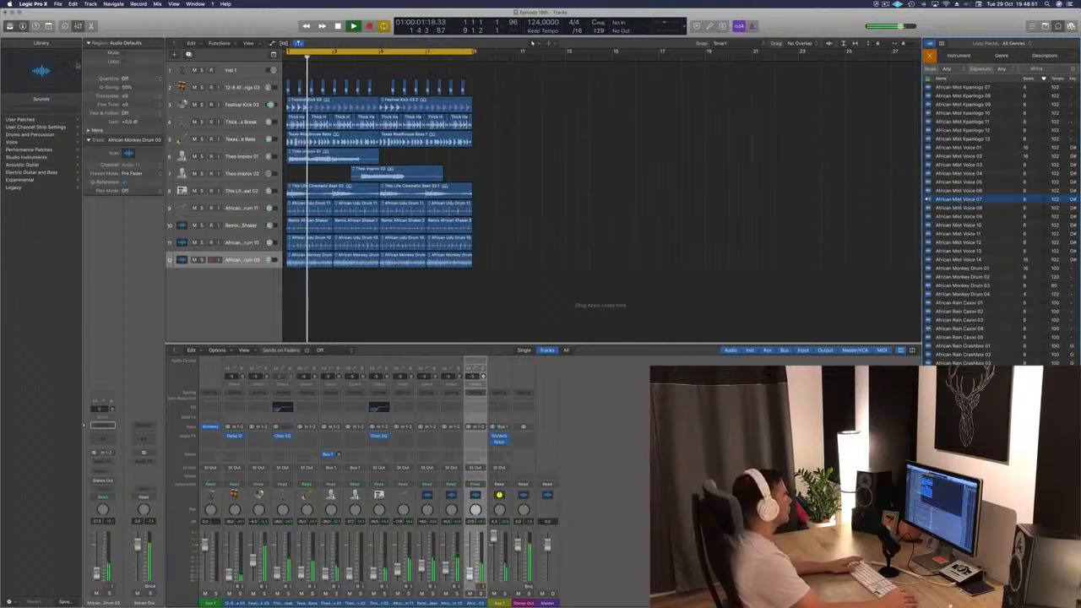
Audition the African Mist Voice 14 loop and add it at bar 1 on a new track above the cinematic beat track
left_click(473, 53)
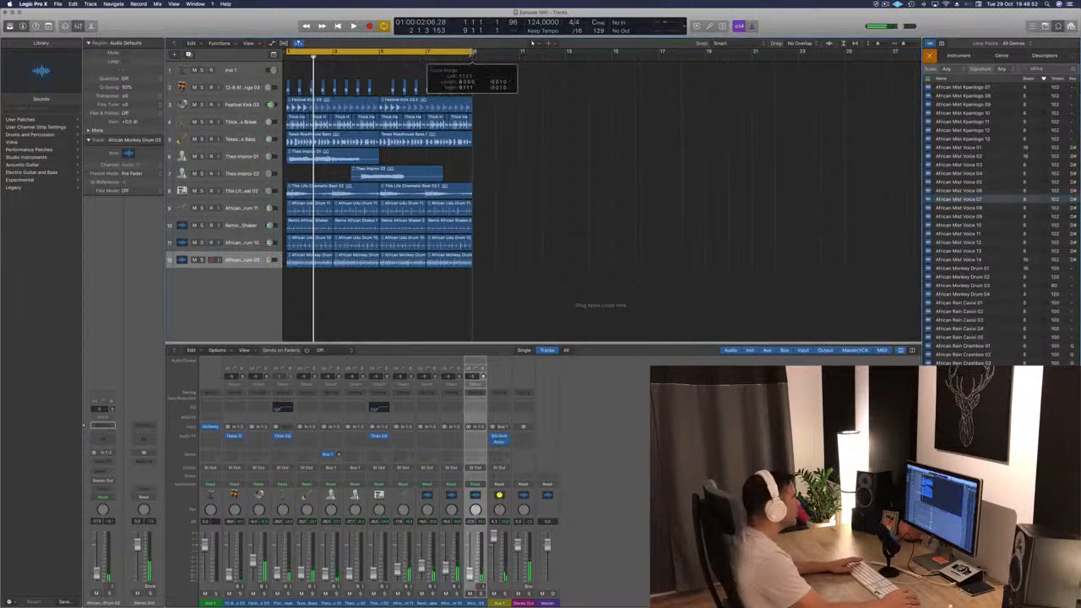
key("space")
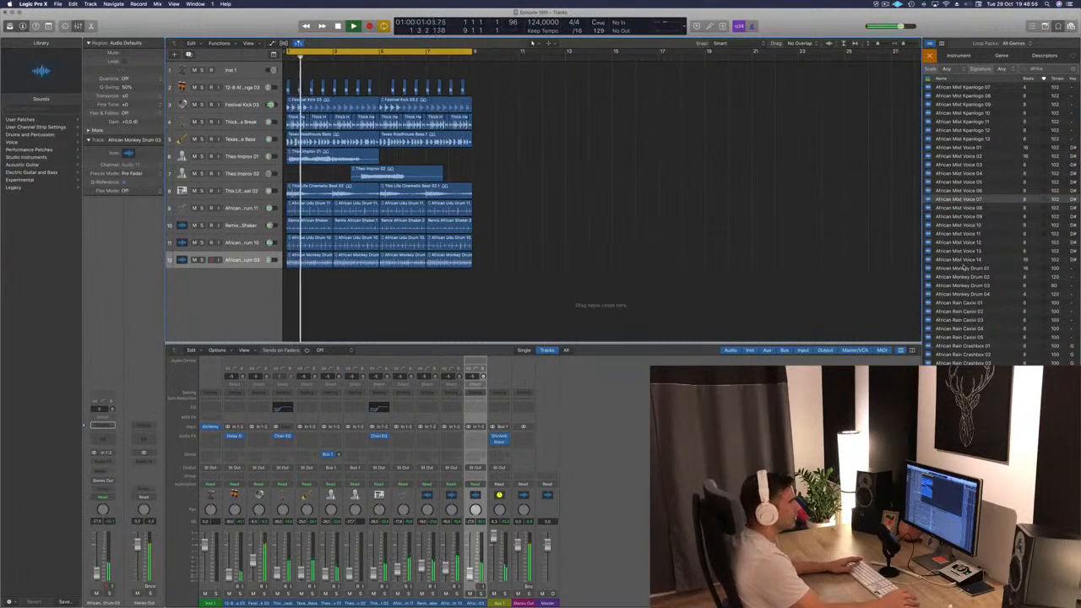
left_click(965, 260)
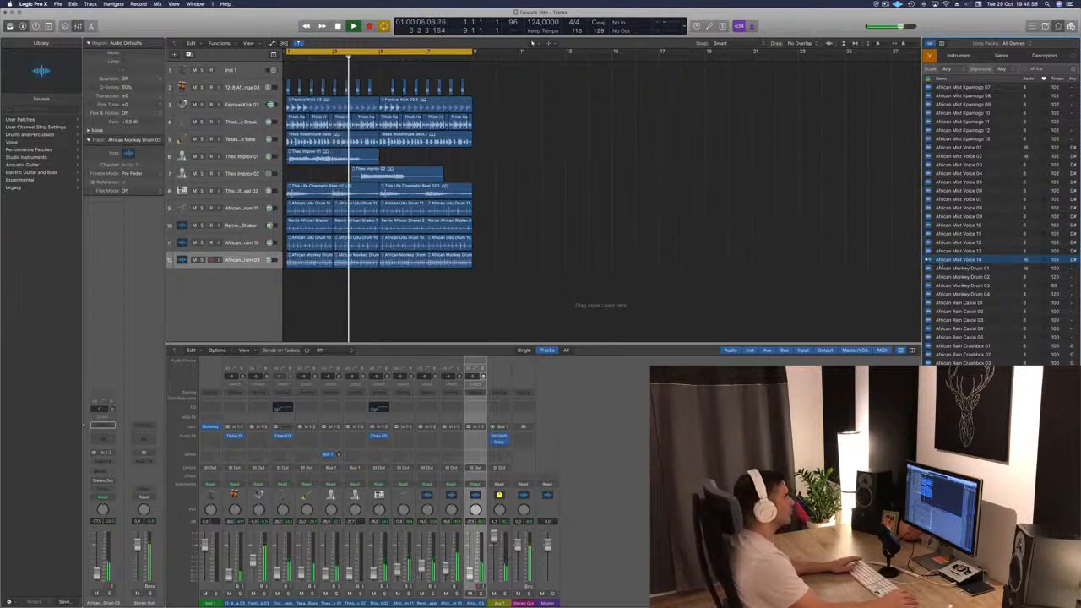
left_click_drag(940, 267, 245, 190)
key("Return")
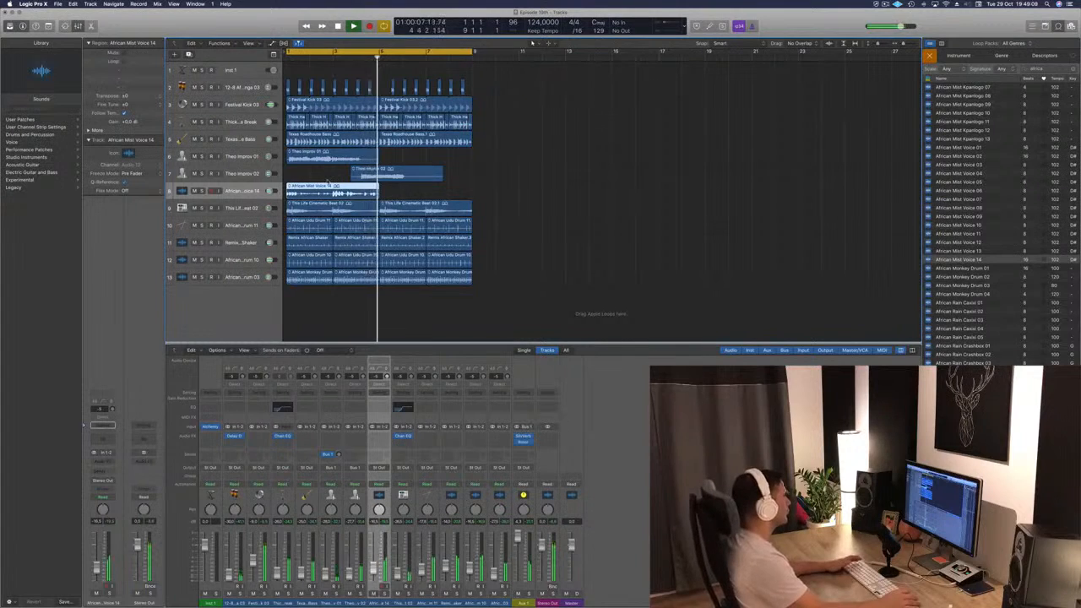
Split the African Mist Voice 14 region at bar 3 and repeat its first two bars across bars 1–8, moving the remainder to bar 9
key("space")
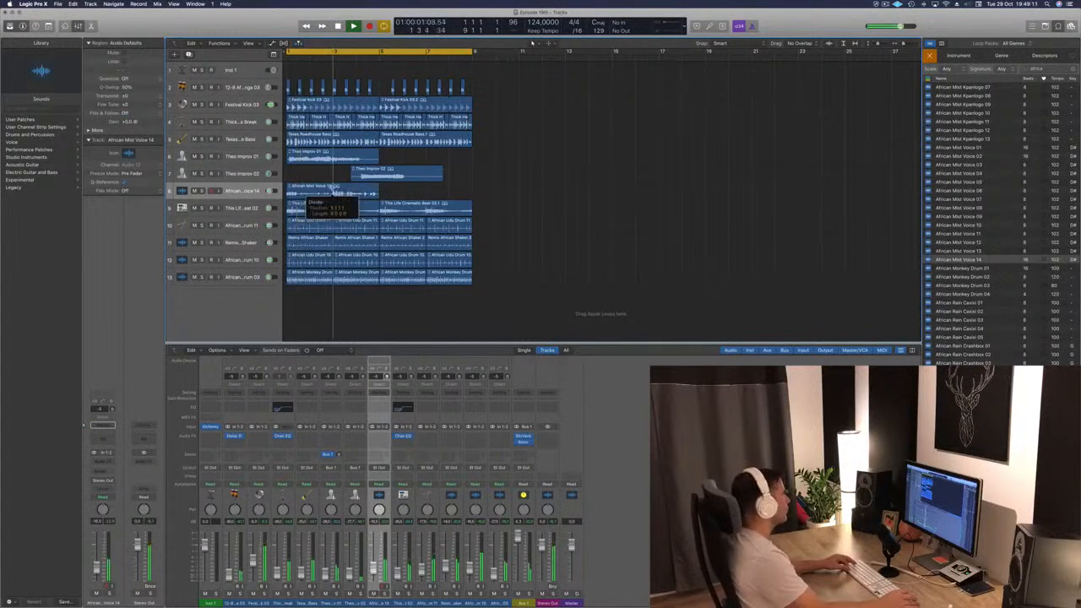
left_click_drag(354, 190, 404, 193)
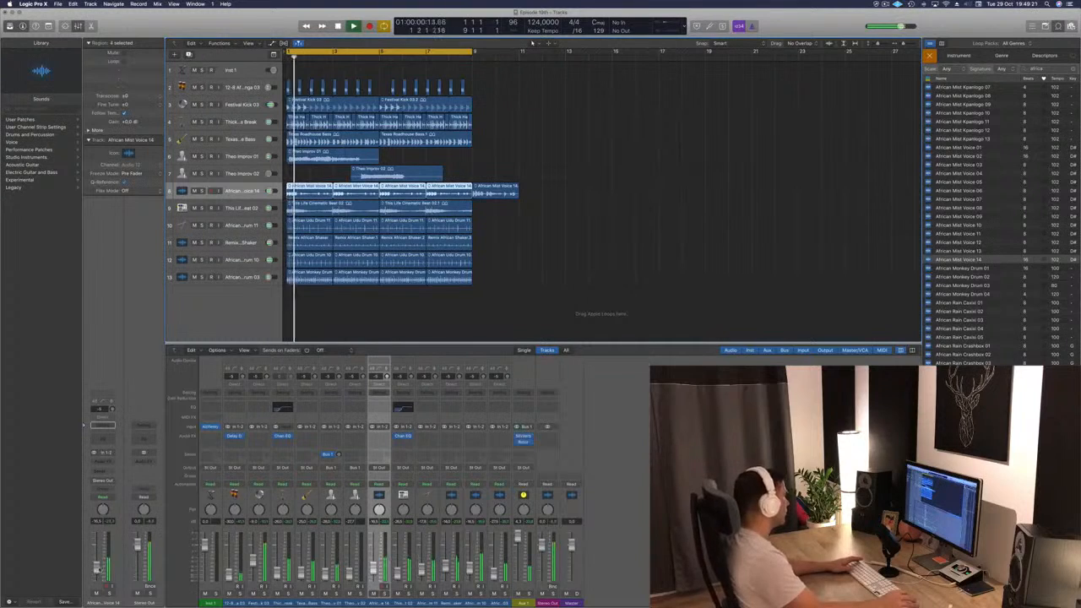
key("space")
key("space")
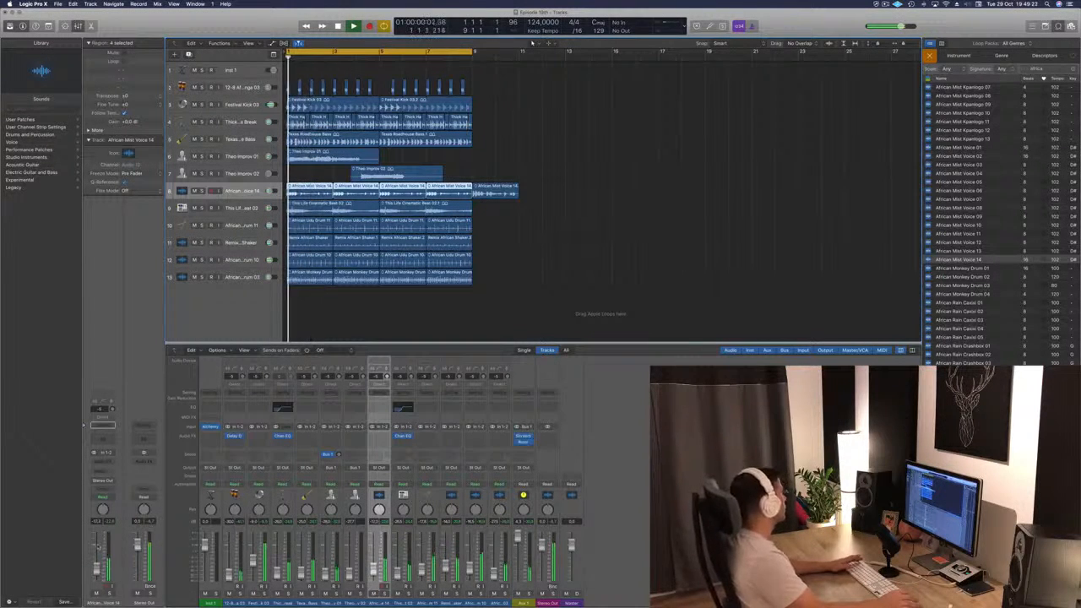
Route the African Mist Voice 14 track's output to Bus 1 and set its volume to about -16 dB
left_click(106, 473)
left_click(62, 475)
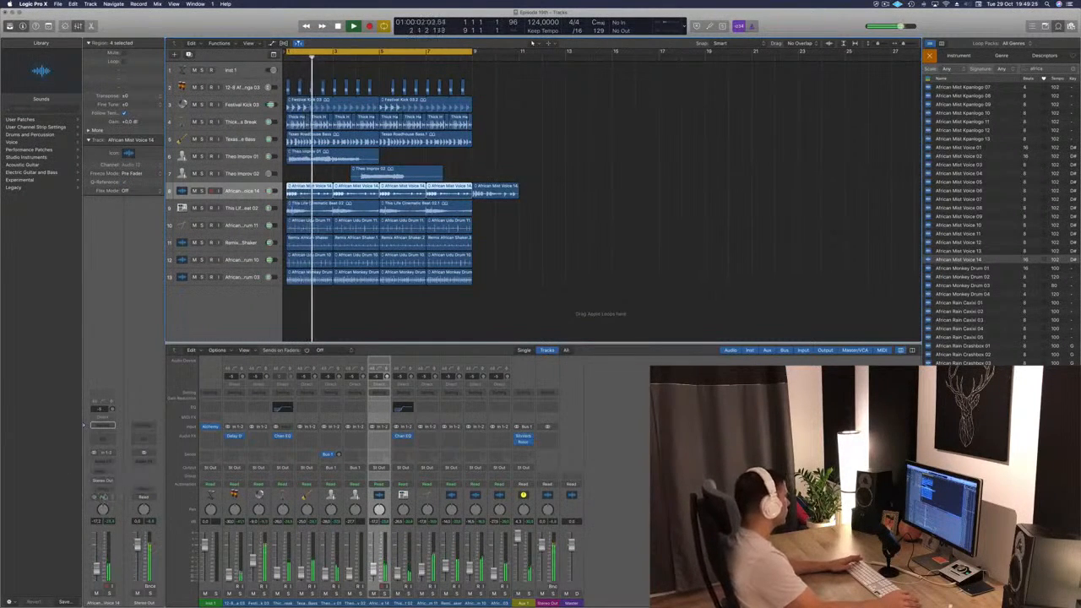
left_click(109, 480)
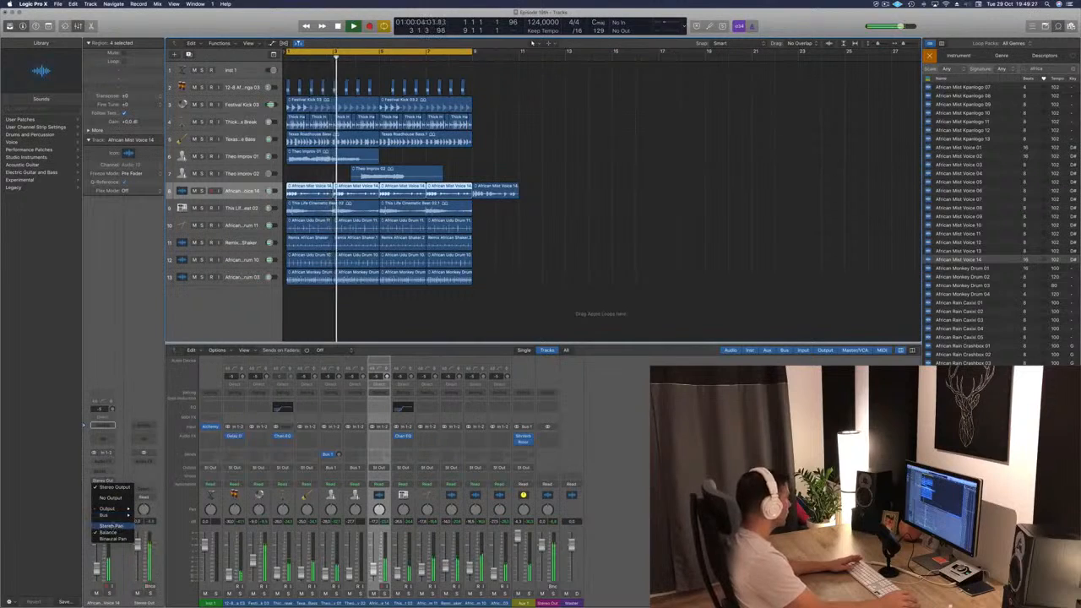
mouse_move(115, 515)
left_click(154, 352)
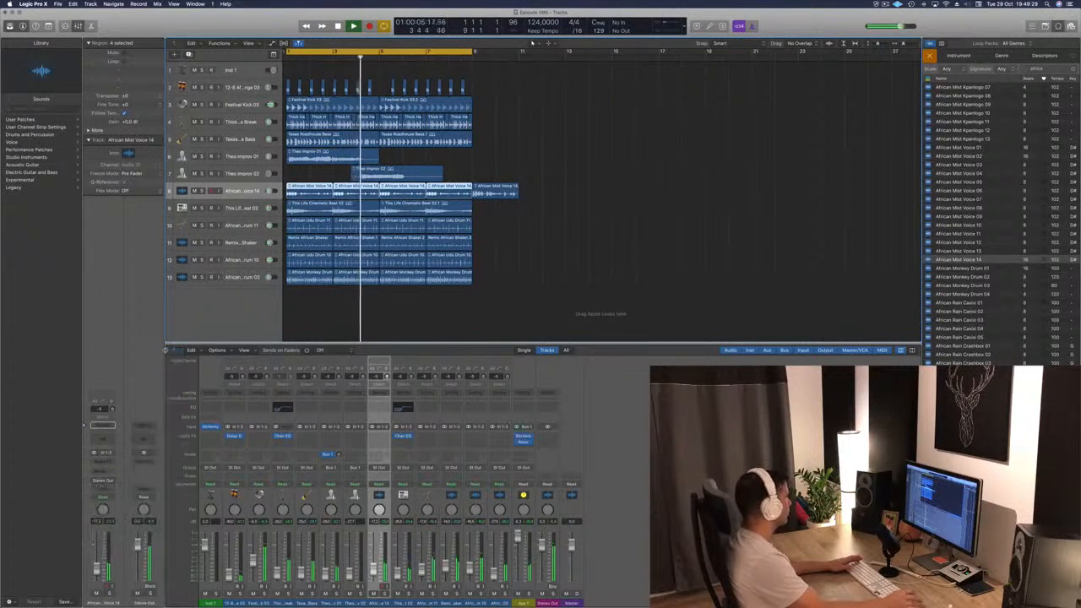
key("Return")
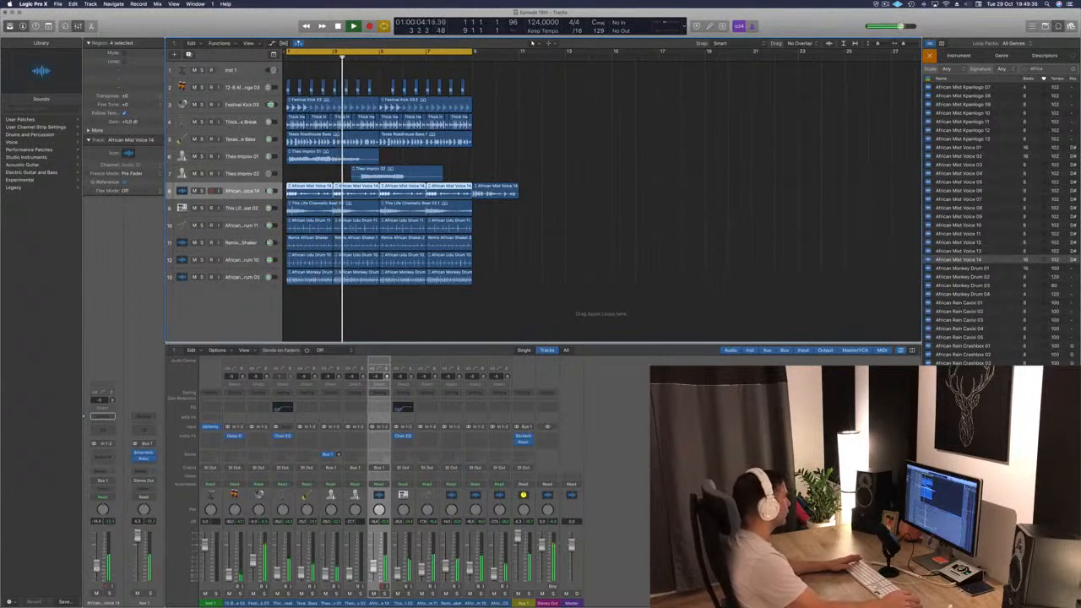
Delete the leftover African Mist Voice 14 region at bar 9
left_click(566, 213)
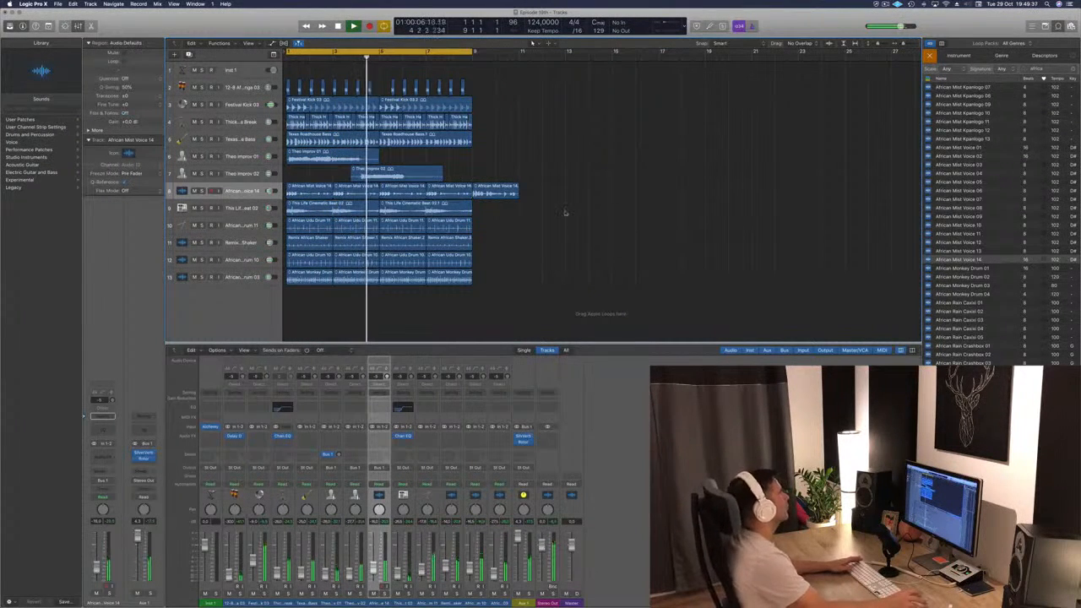
left_click(506, 193)
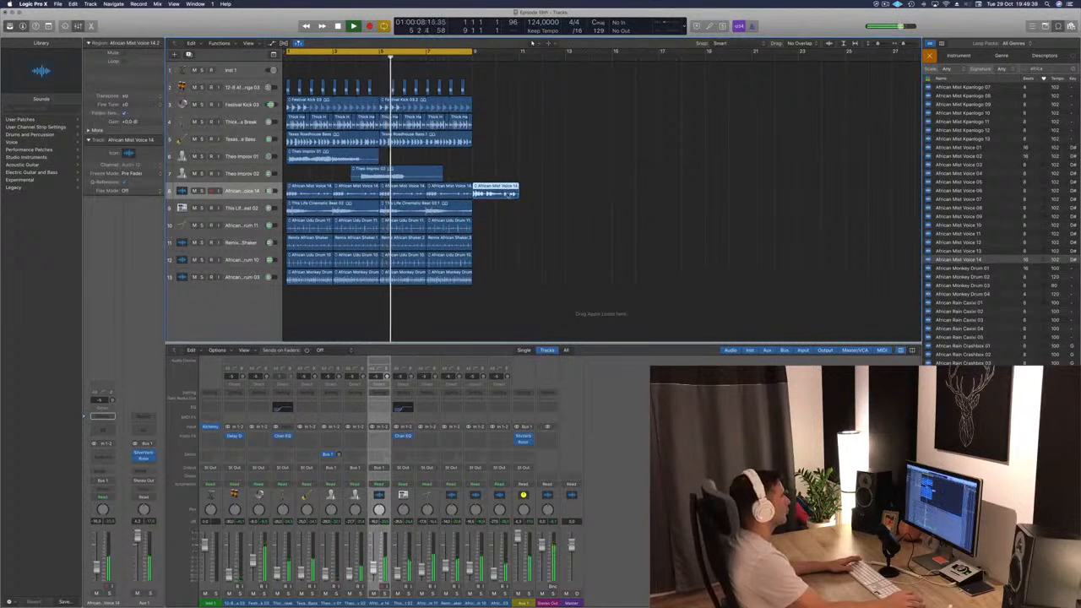
key("Delete")
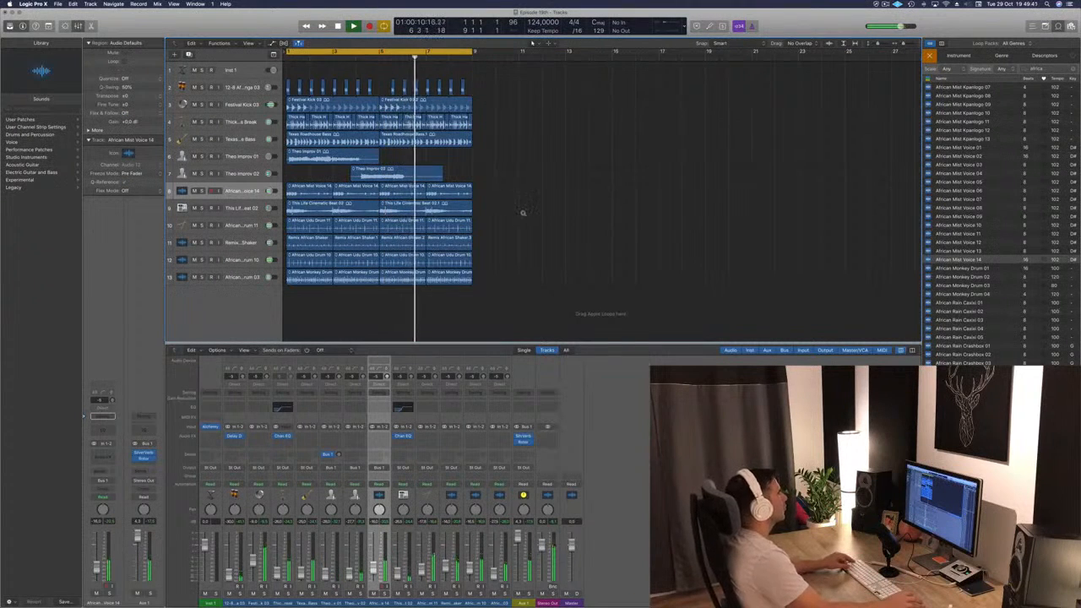
Browse the African loops and audition African Chant Mbira 04, 06, 07, 11 and 14 against the playing beat
scroll(520, 214, "down", 2)
scroll(518, 216, "up", 2)
scroll(990, 254, "down", 12)
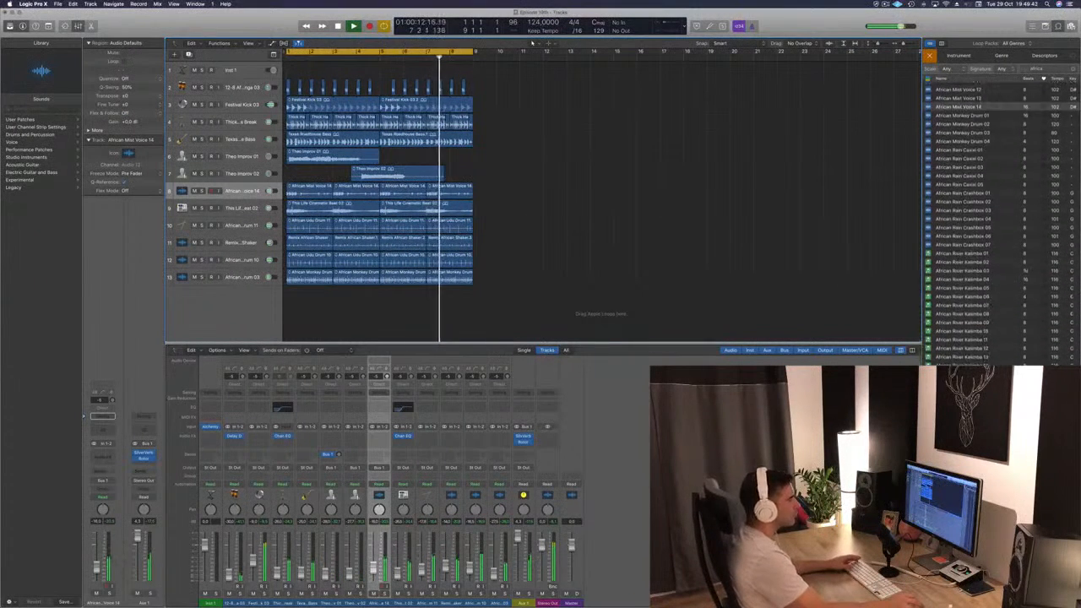
scroll(980, 220, "down", 10)
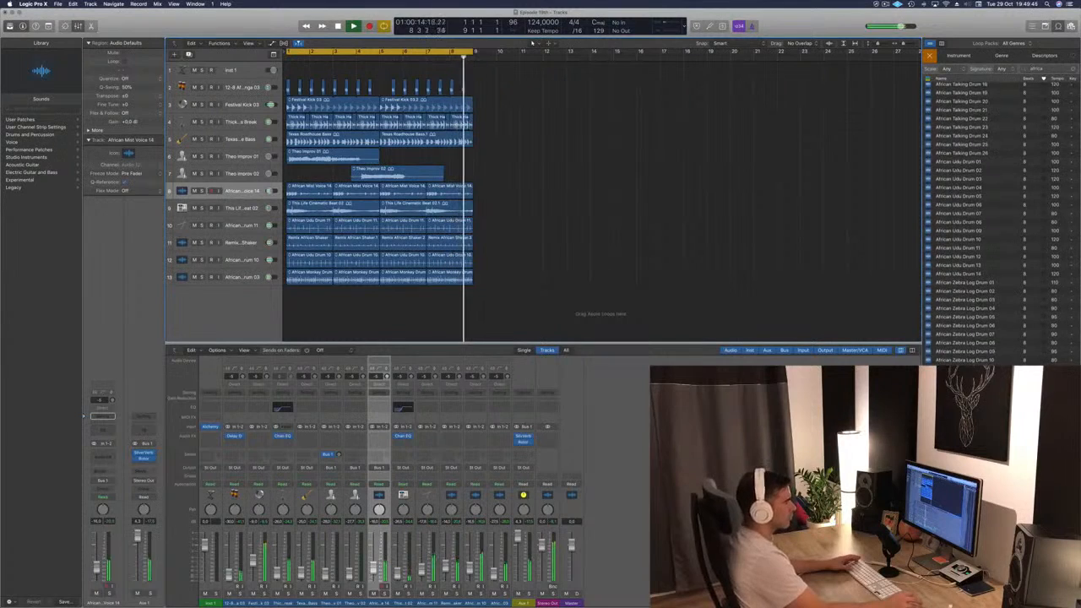
scroll(981, 223, "up", 15)
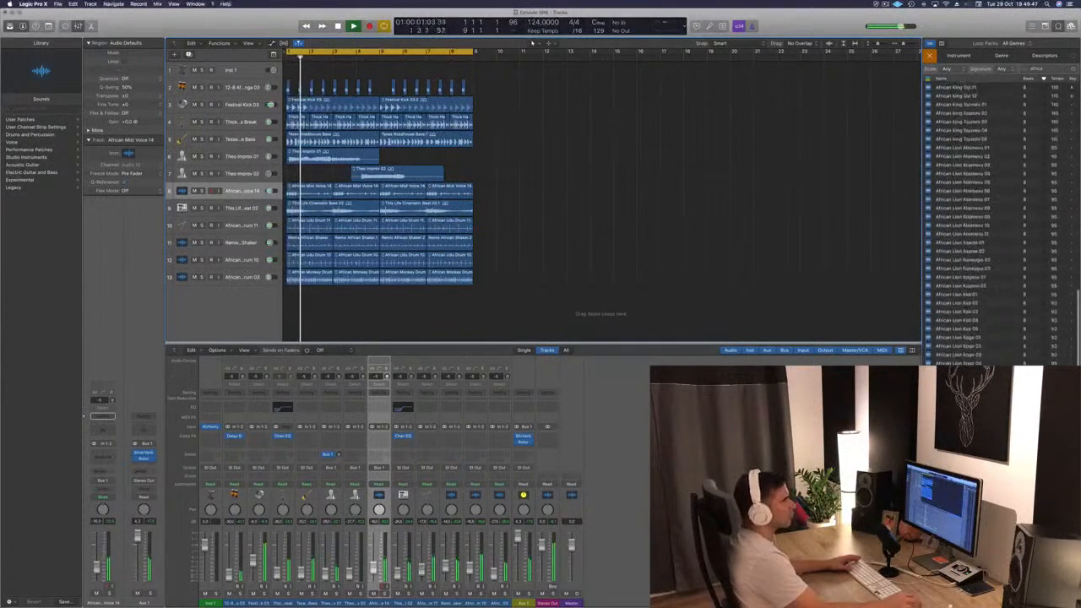
scroll(962, 169, "up", 10)
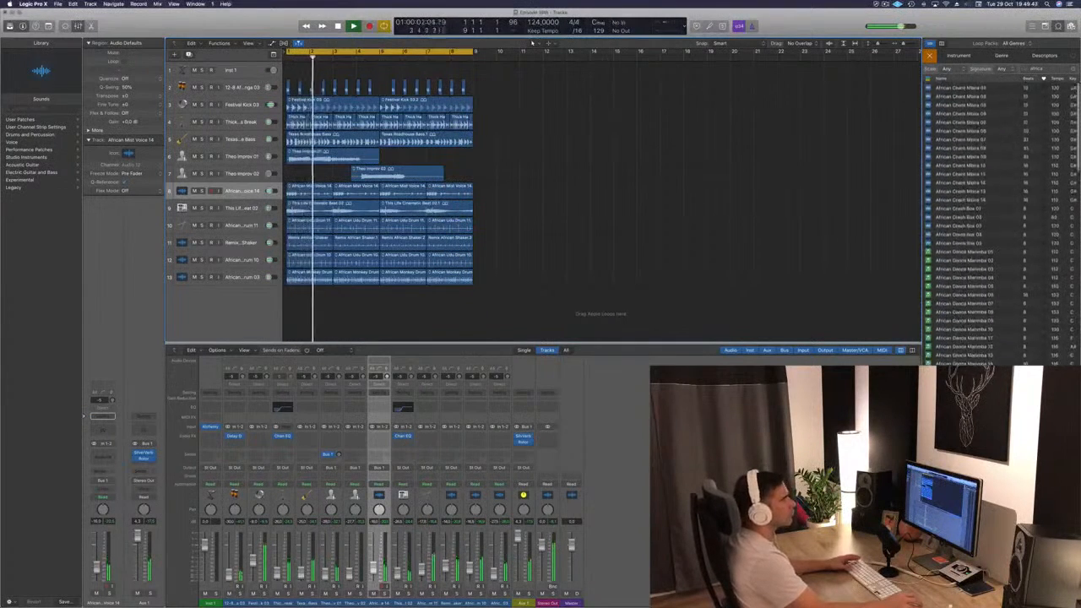
left_click(951, 113)
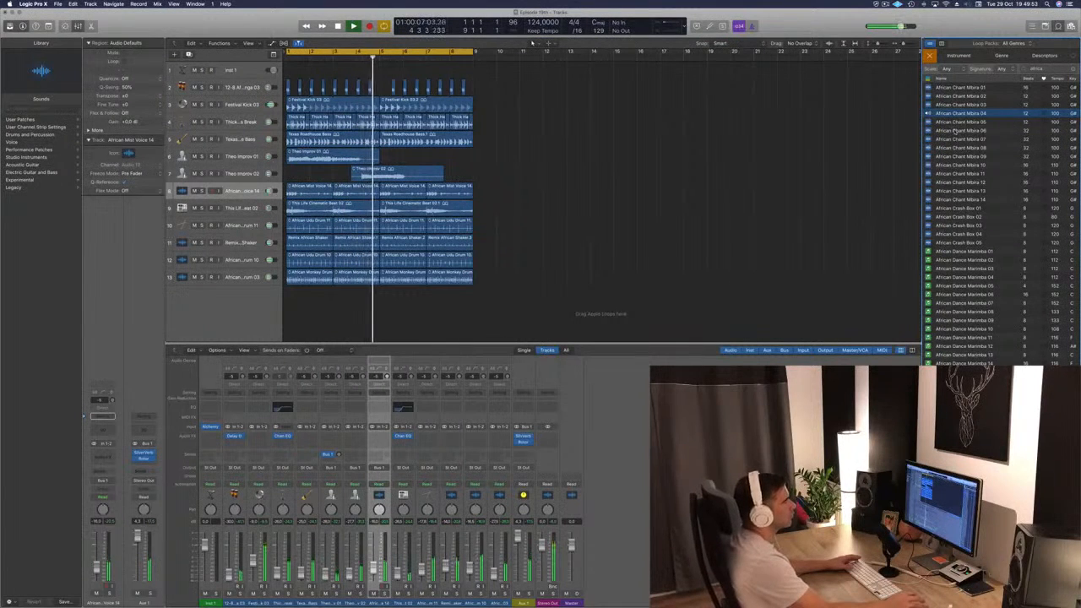
left_click(954, 131)
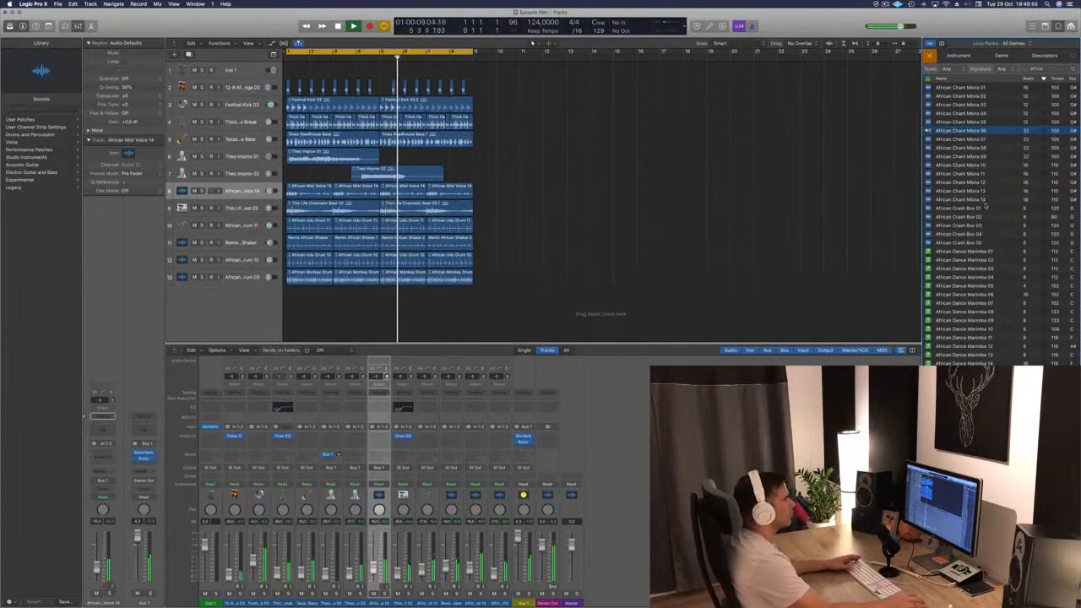
left_click(952, 139)
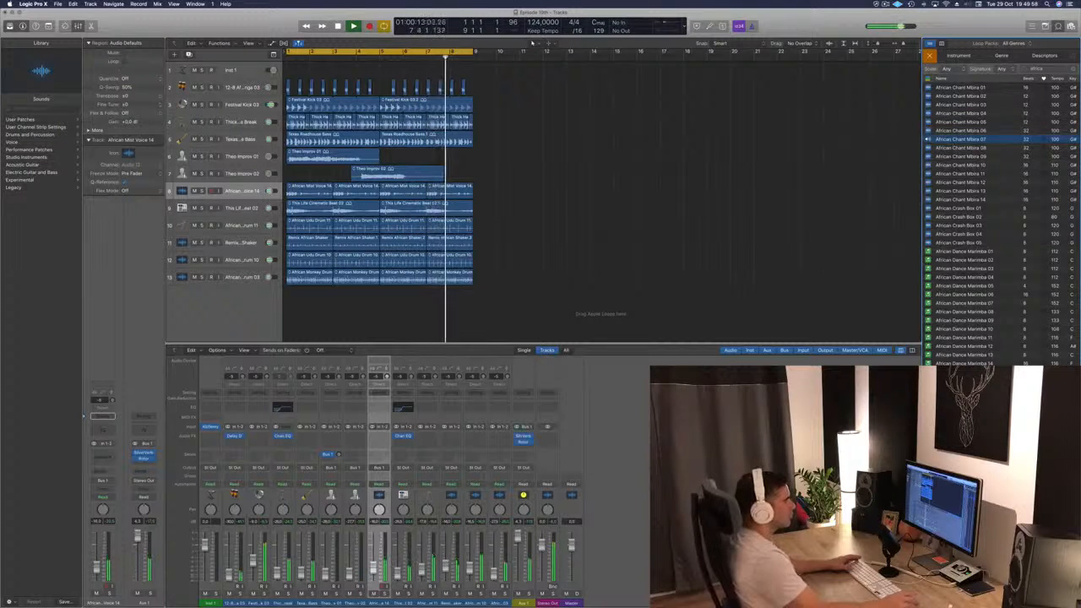
left_click(966, 131)
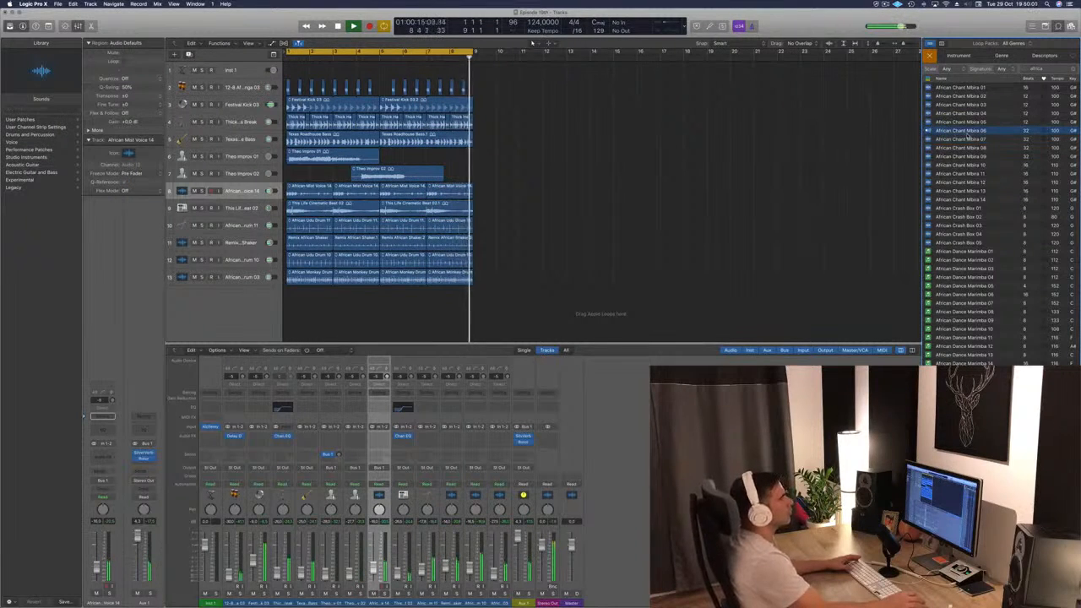
left_click(959, 174)
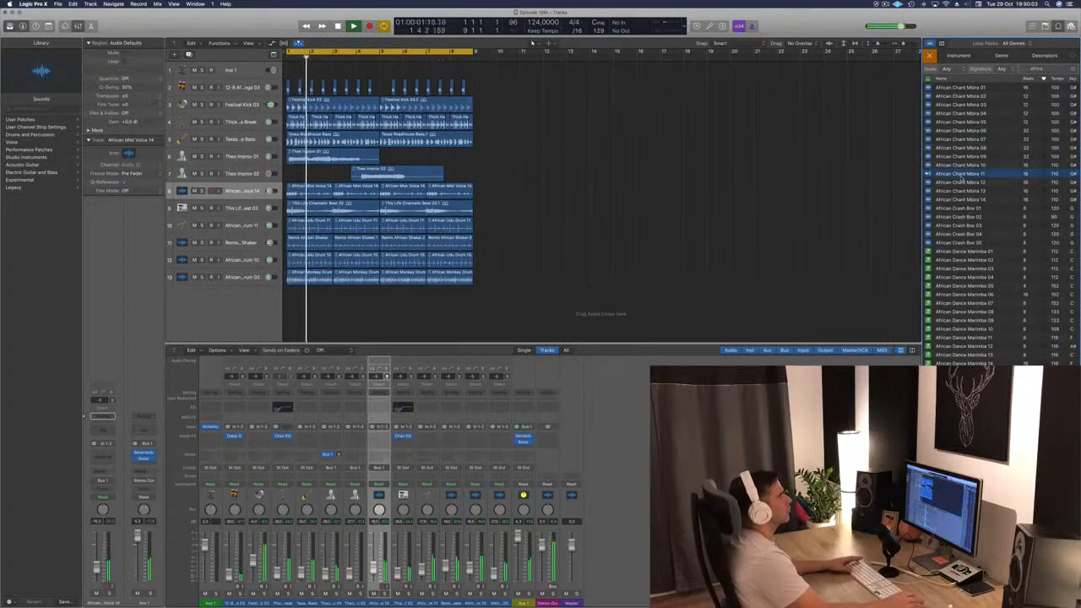
left_click(965, 198)
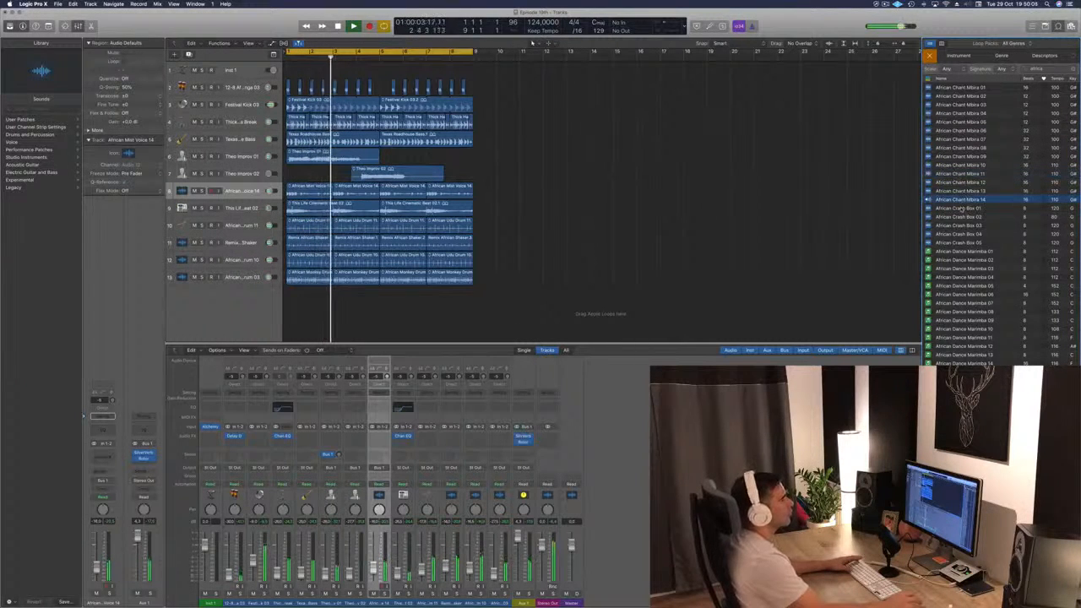
Audition the African Crash Box 01 loop and add it on a new track below African Monkey Drum, filling bars 1–8
left_click(960, 207)
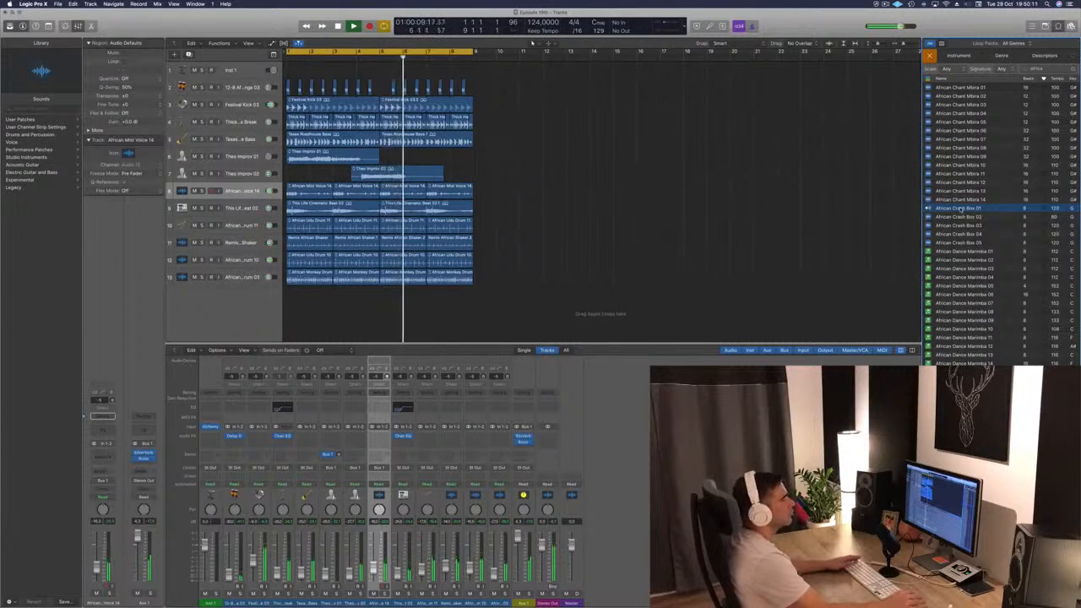
left_click_drag(960, 208, 398, 293)
key("space")
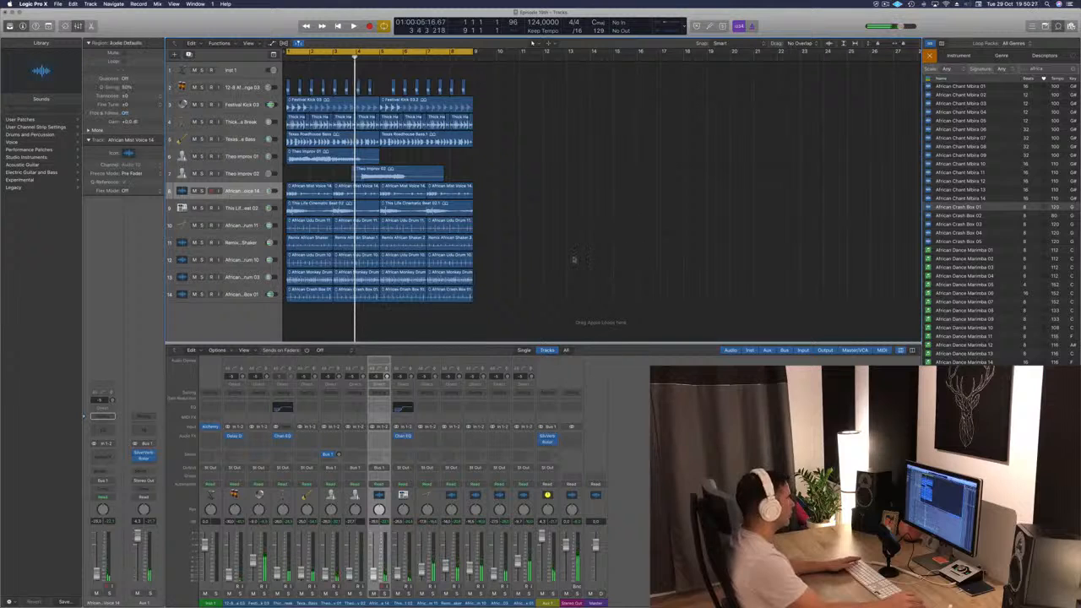
Play the beat from the start and compare it with the African Crash Box 01 track muted and unmuted
key("Return")
key("space")
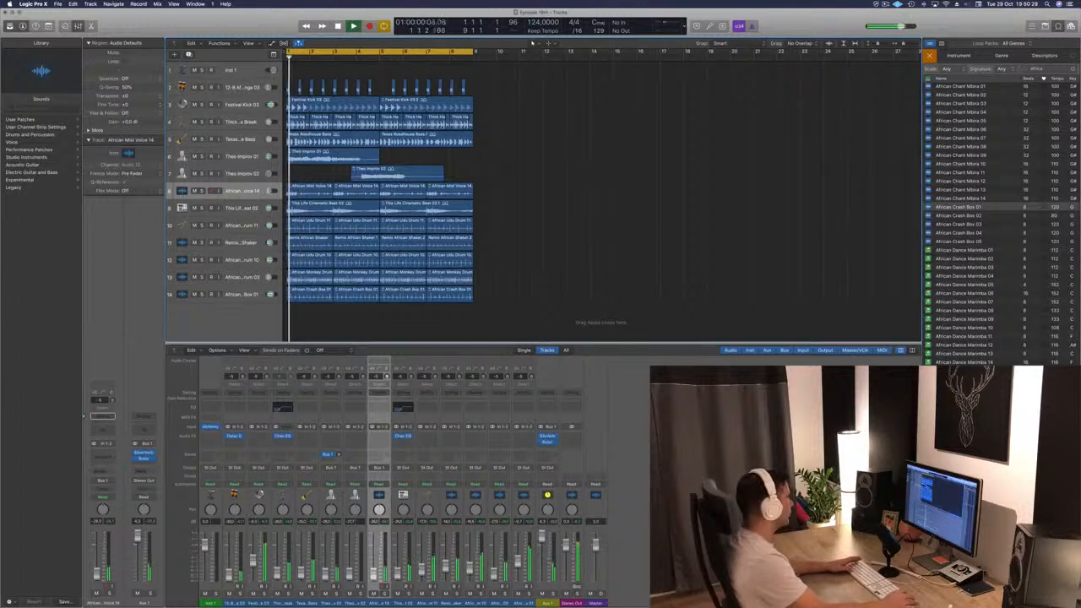
left_click(201, 295)
key("Return")
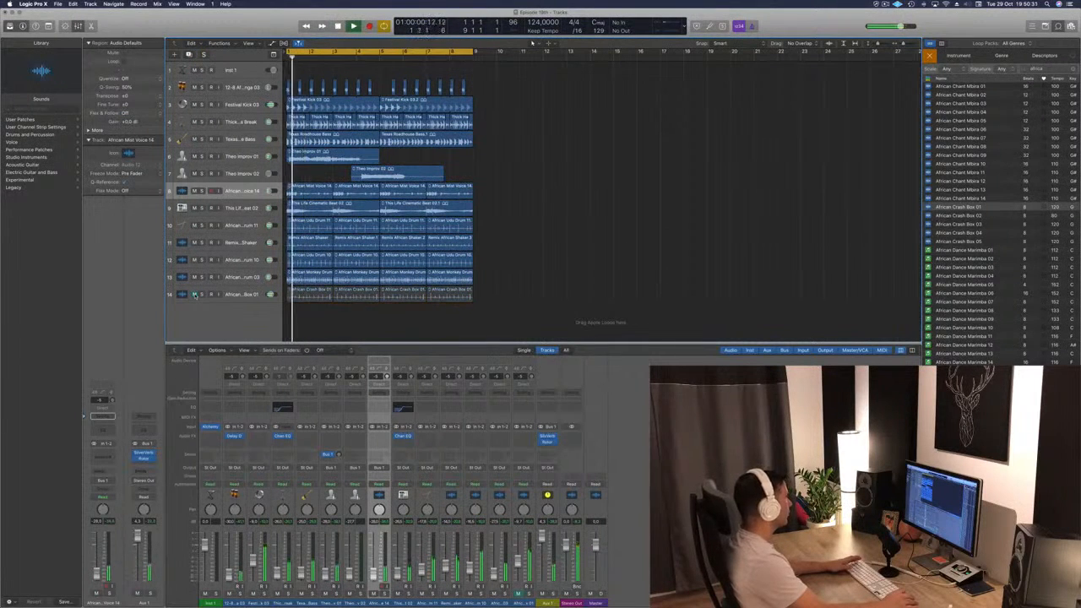
key("space")
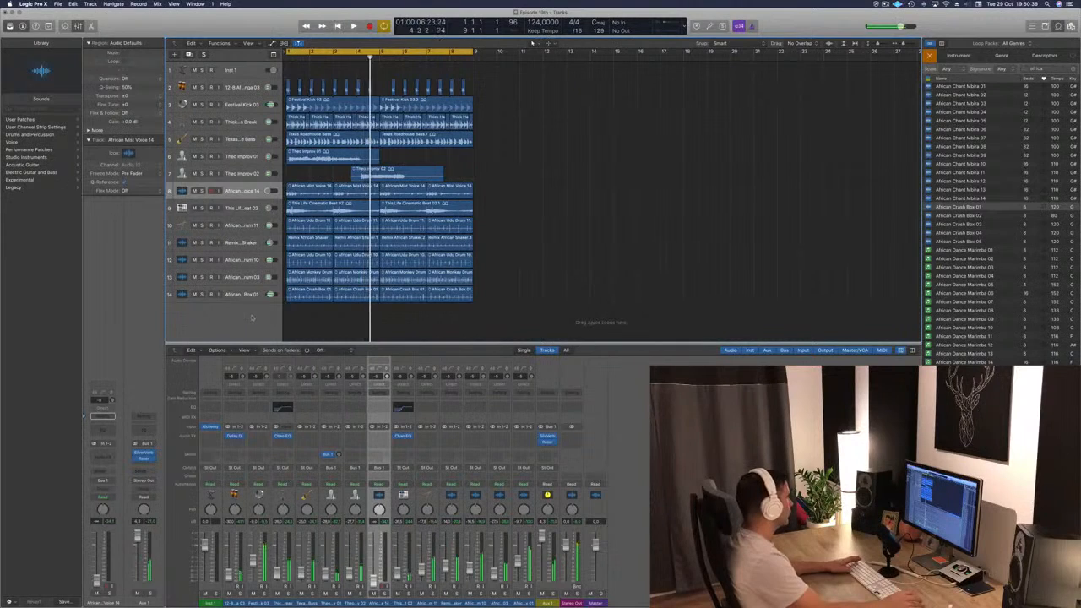
Replay from the start and set the African Mist Voice 14 track's volume to about -17 dB
key("Return")
key("space")
left_click(268, 192)
key("space")
key("space")
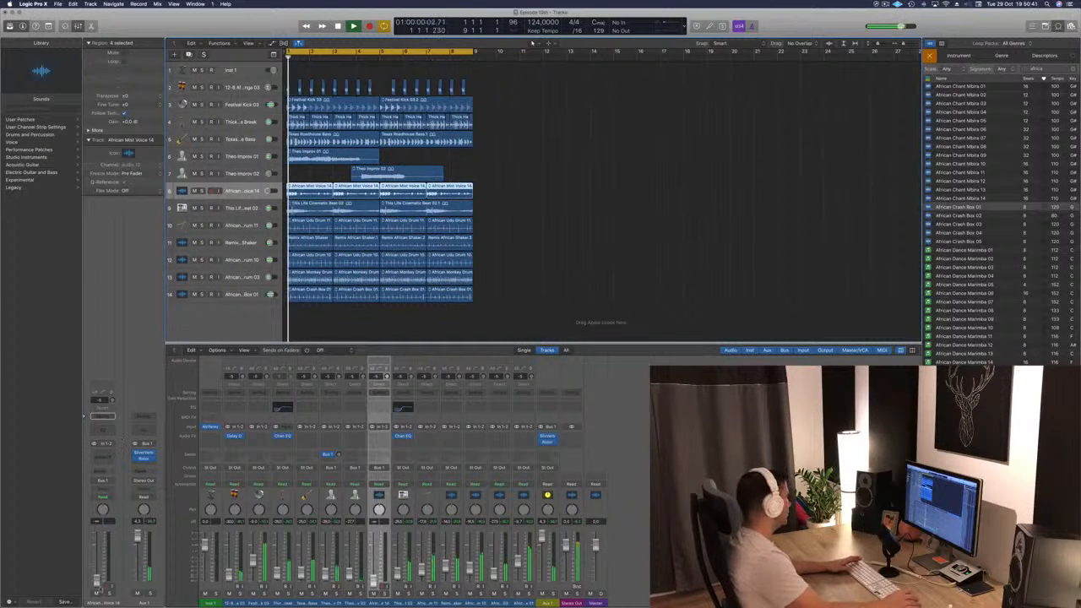
left_click_drag(269, 191, 268, 178)
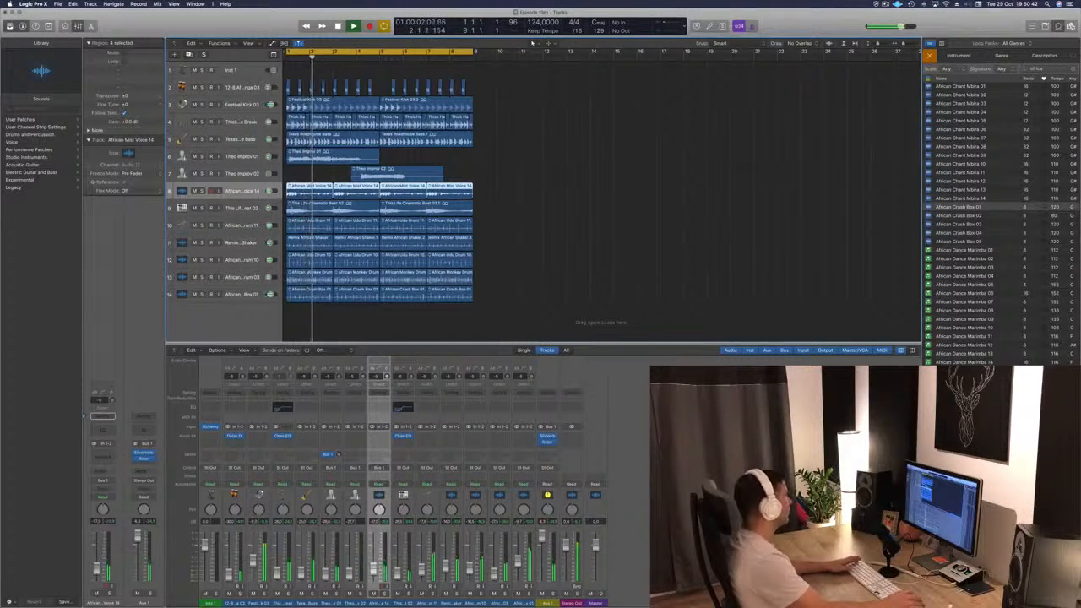
Set the African Crash Box 01 track's volume to about -18 dB during playback and deselect its regions
left_click(268, 294)
key("space")
key("space")
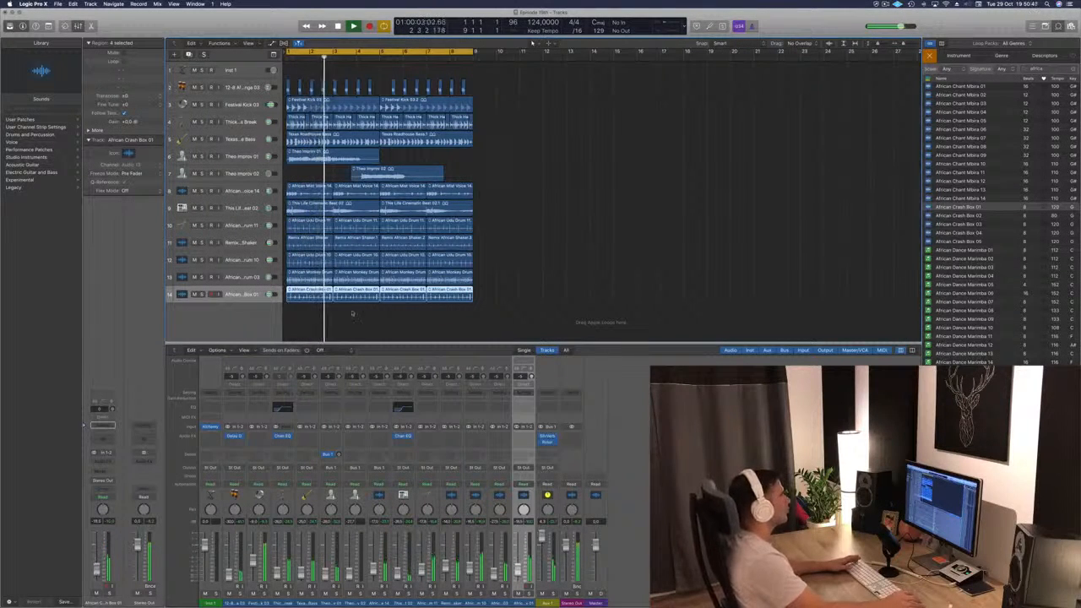
left_click(886, 3)
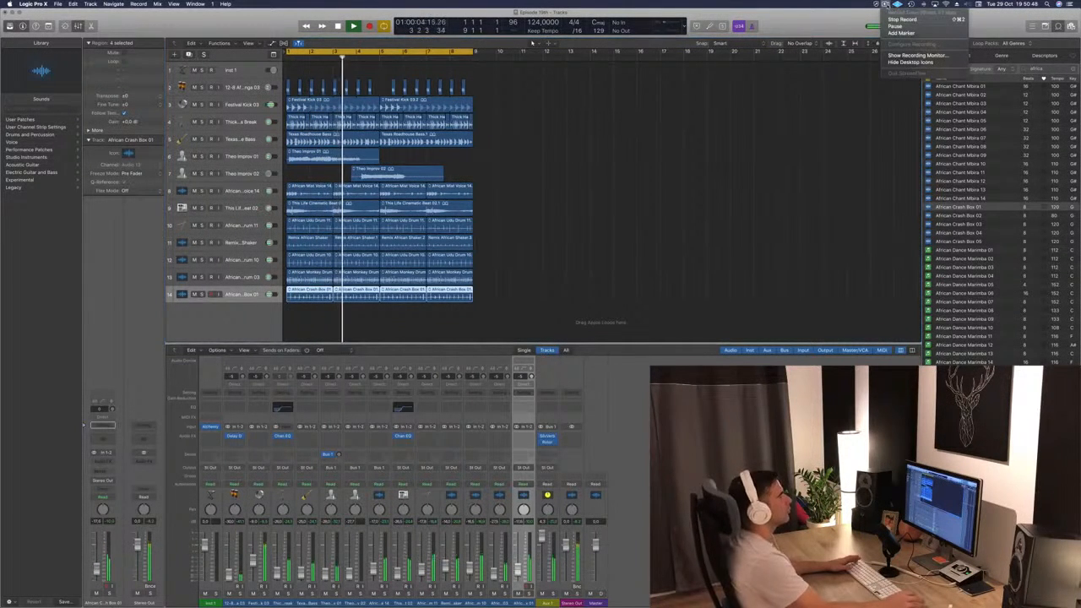
left_click(837, 29)
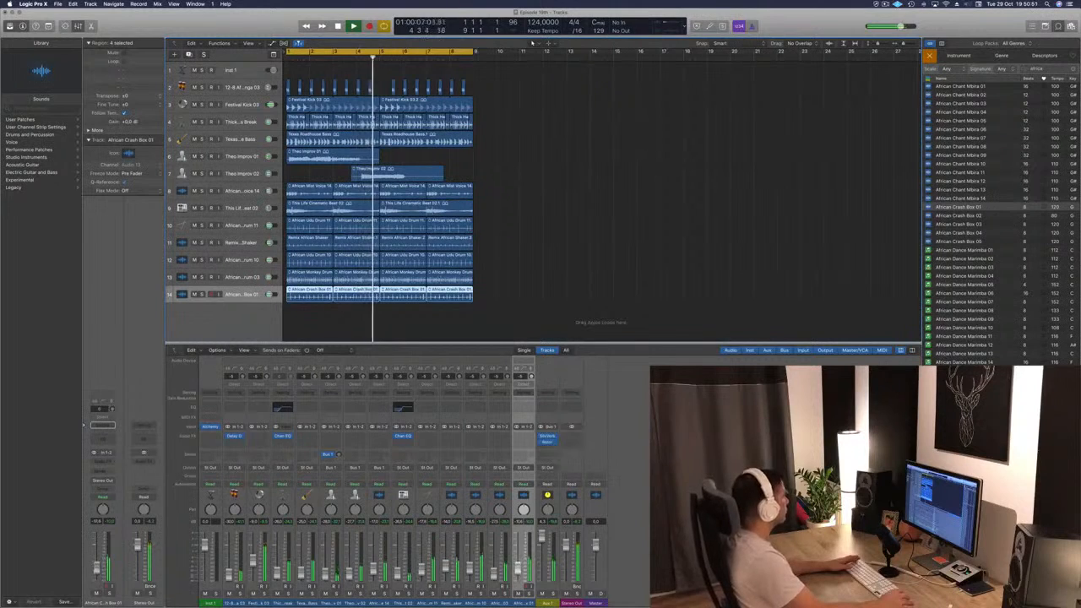
left_click(599, 235)
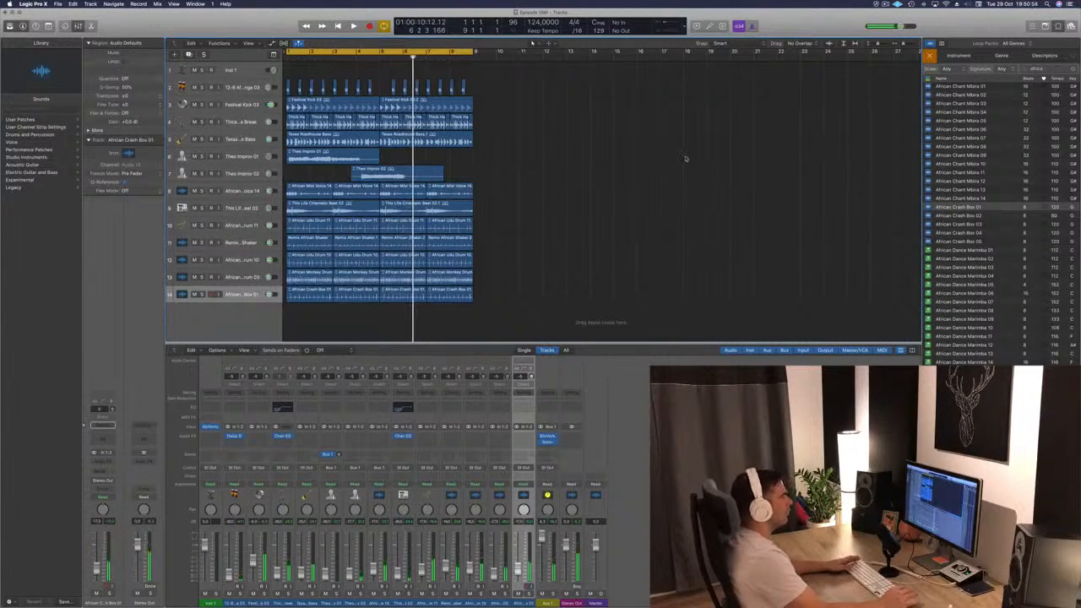
Search the loop library for "organ" in place of the African search term
left_click_drag(1052, 68, 991, 70)
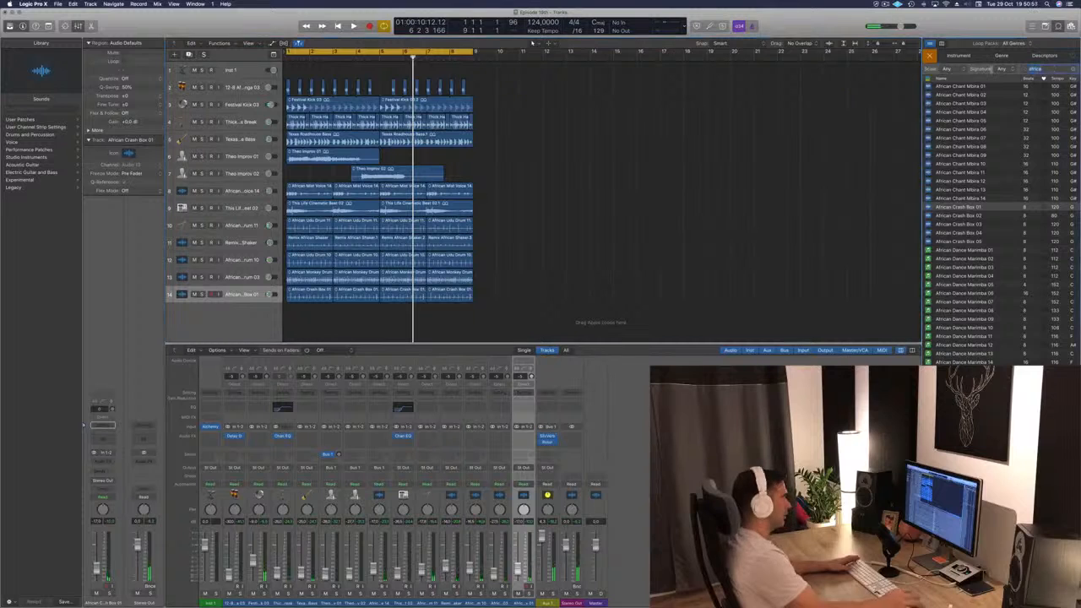
type("organ")
key("Return")
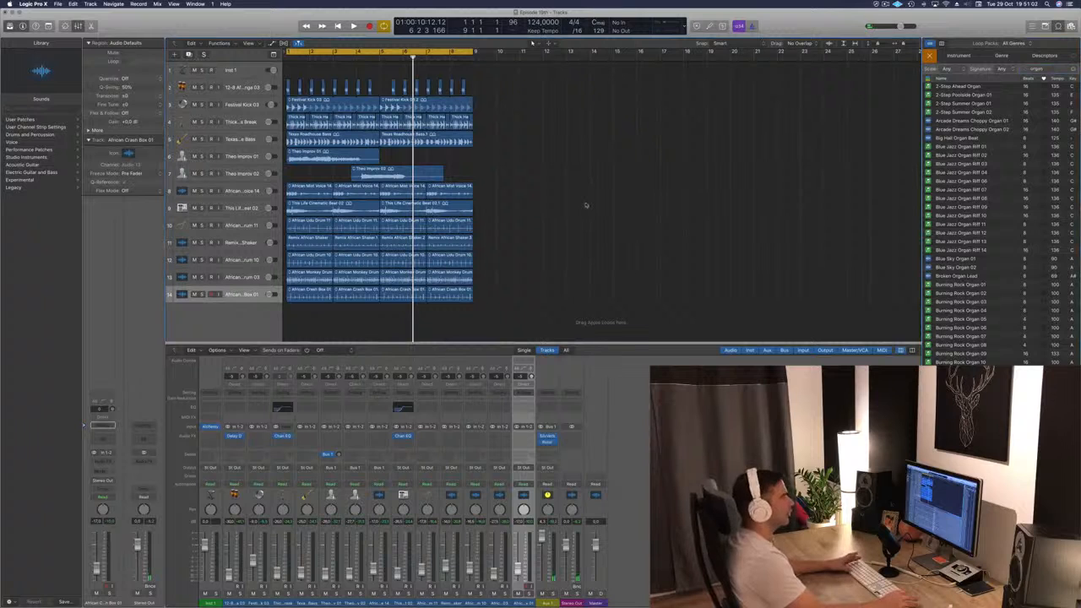
Audition 2-Step Poolside Organ 01, Arcade Dreams Choppy Organ 01, Big Hall Organ Beat and Blue Jazz Organ Riff 01 and 02 over the playing beat
key("space")
left_click(959, 96)
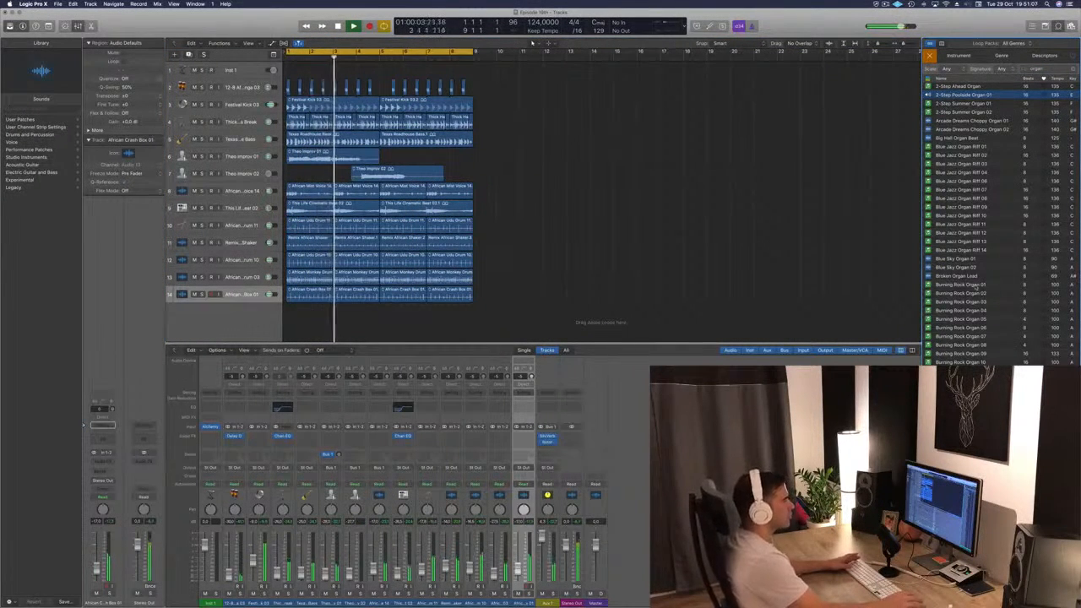
left_click(954, 121)
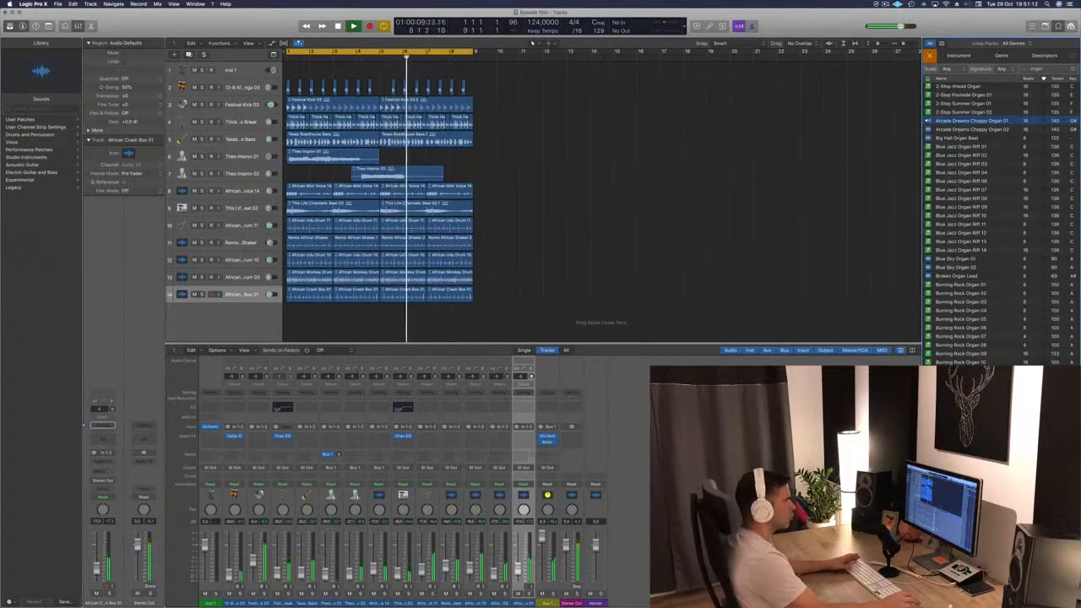
left_click(949, 138)
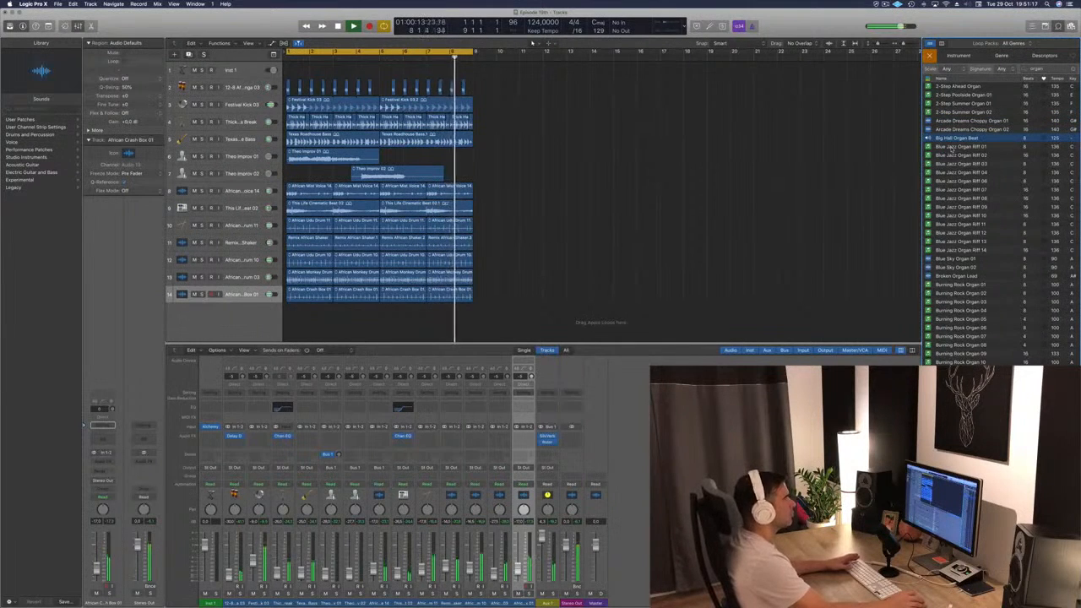
left_click(951, 148)
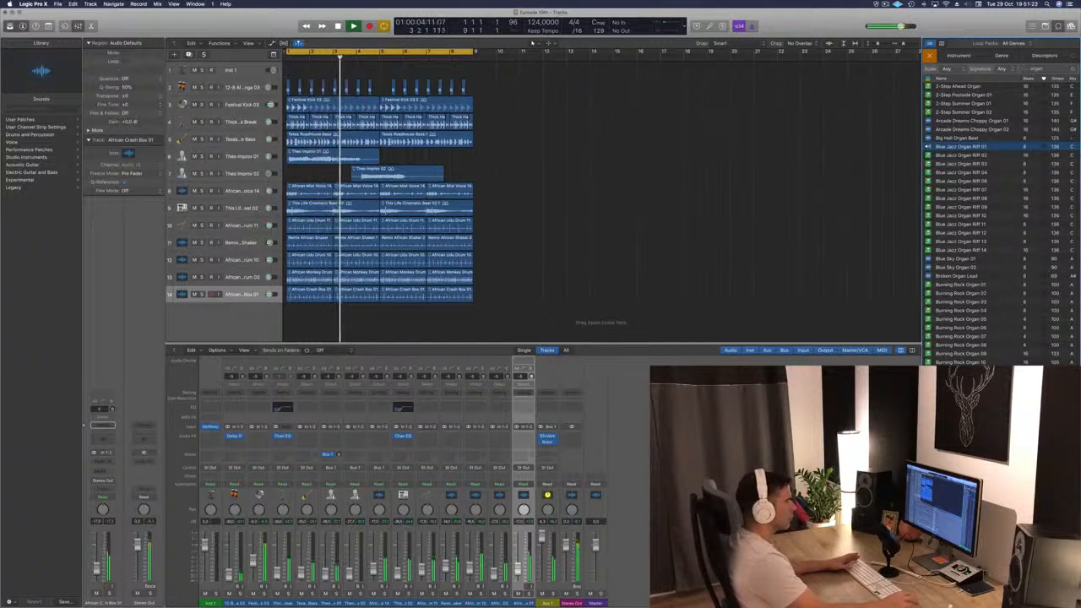
left_click(962, 155)
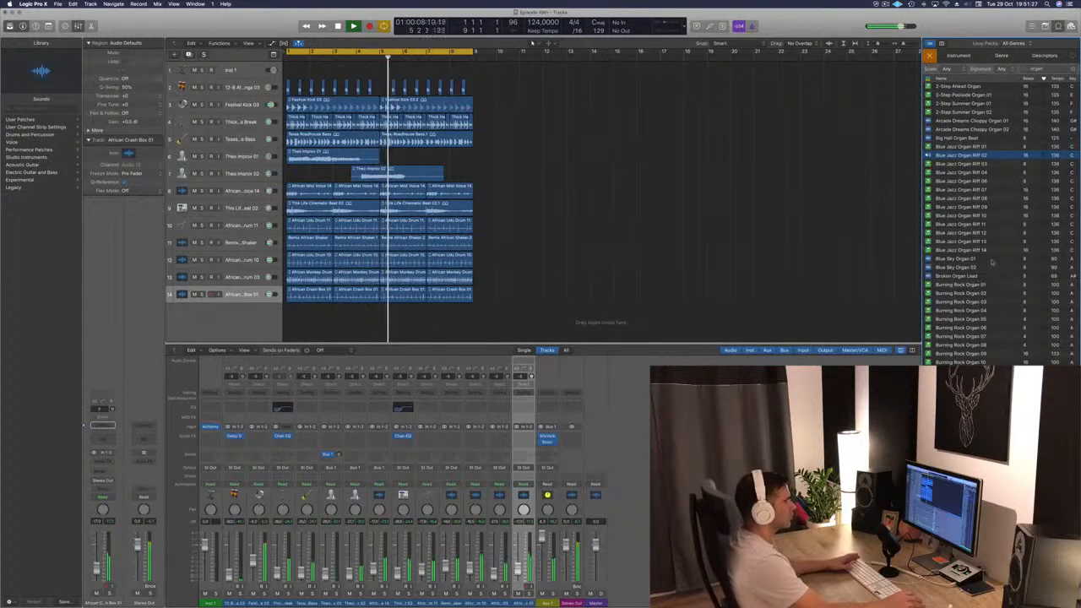
Audition the Burning Rock Organ 01, 03 and 04 loops over the playing beat
left_click(960, 285)
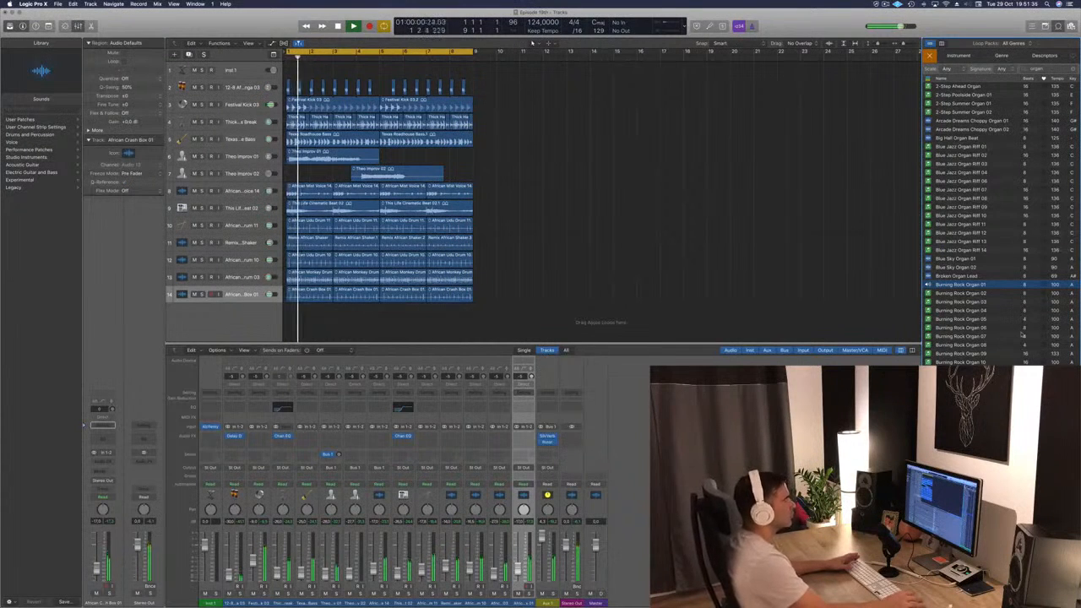
left_click(969, 301)
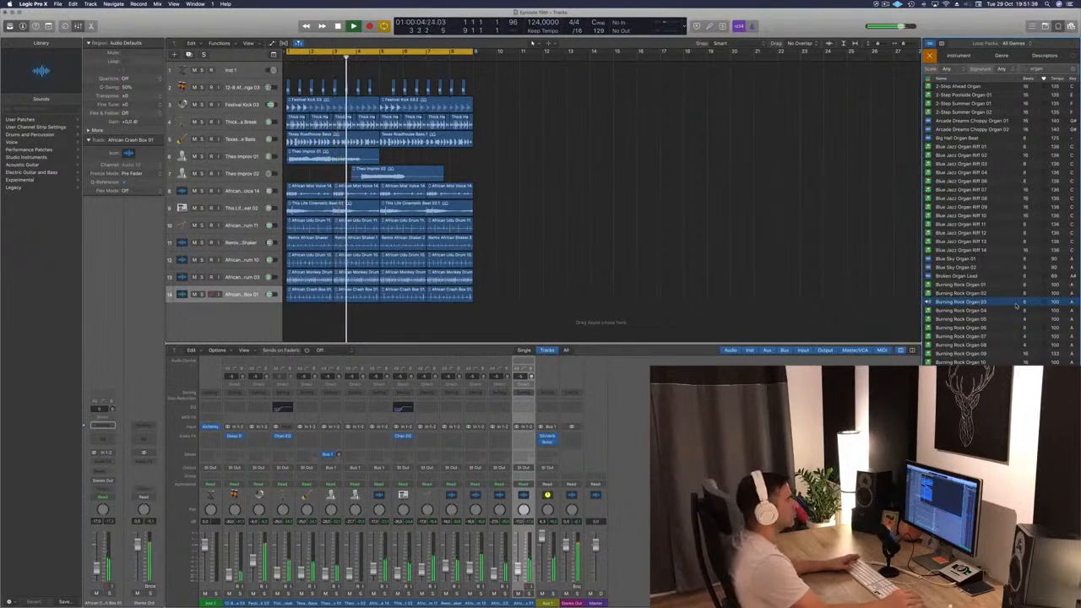
left_click(969, 311)
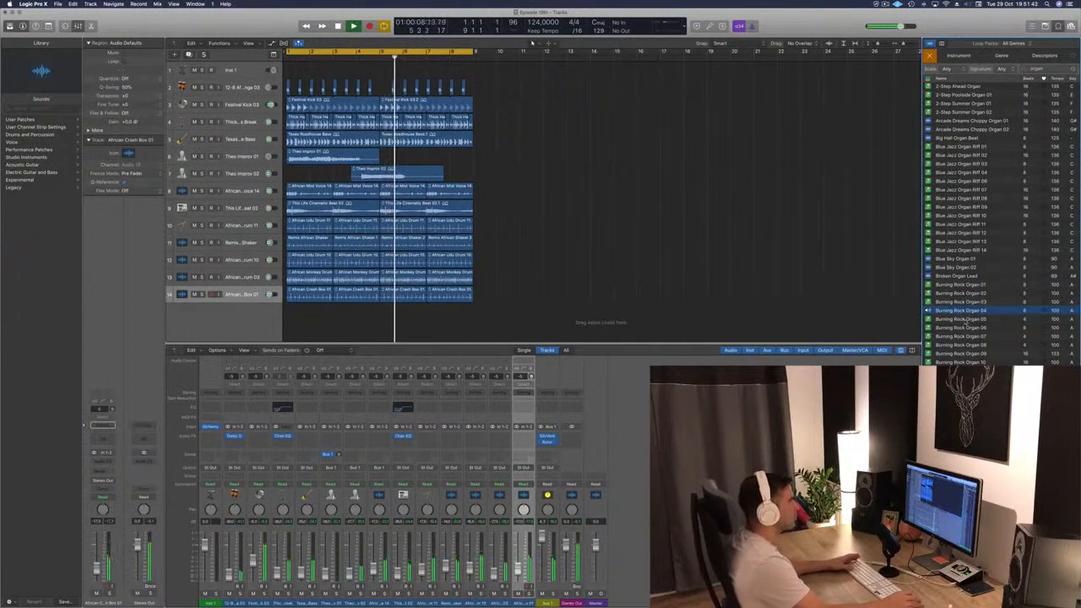
scroll(996, 355, "down", 2)
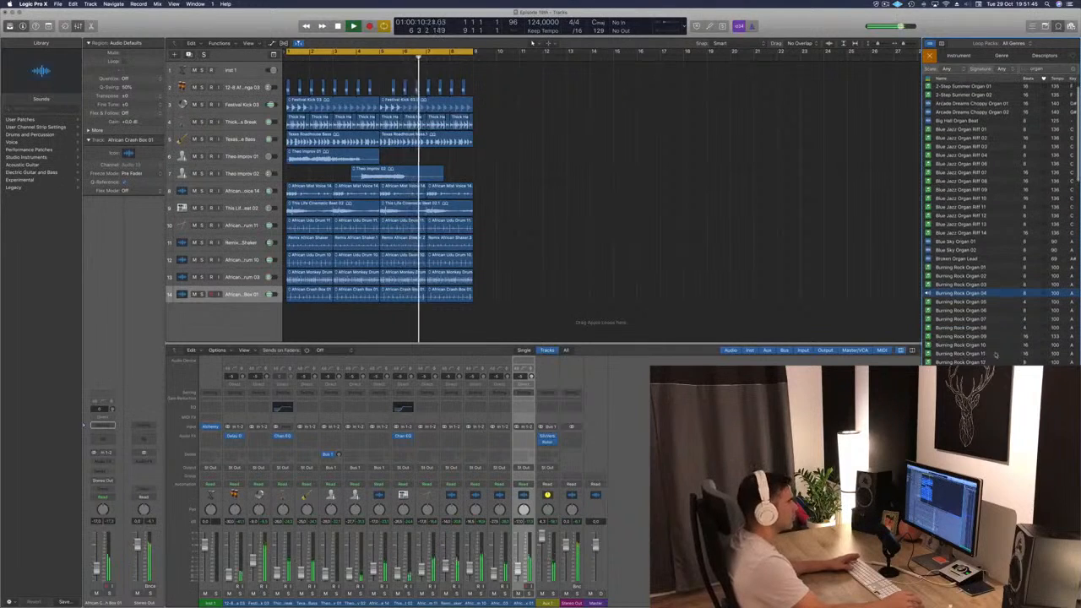
left_click(967, 293)
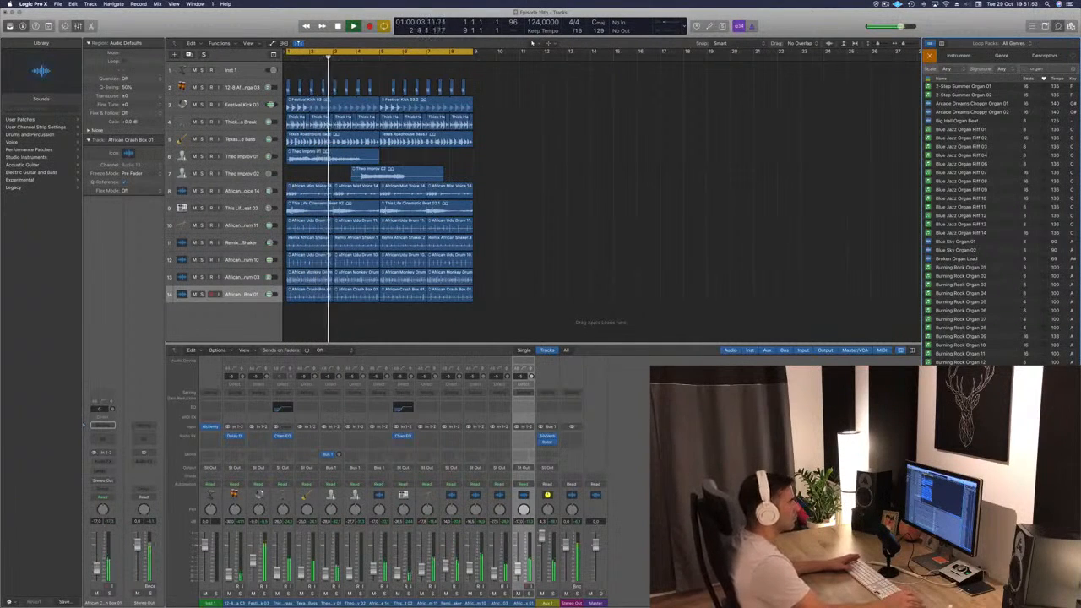
Audition the Club Organic Music, DnB Eerie Organ and Euro Reach High Organ loops over the playing beat
scroll(1001, 224, "down", 15)
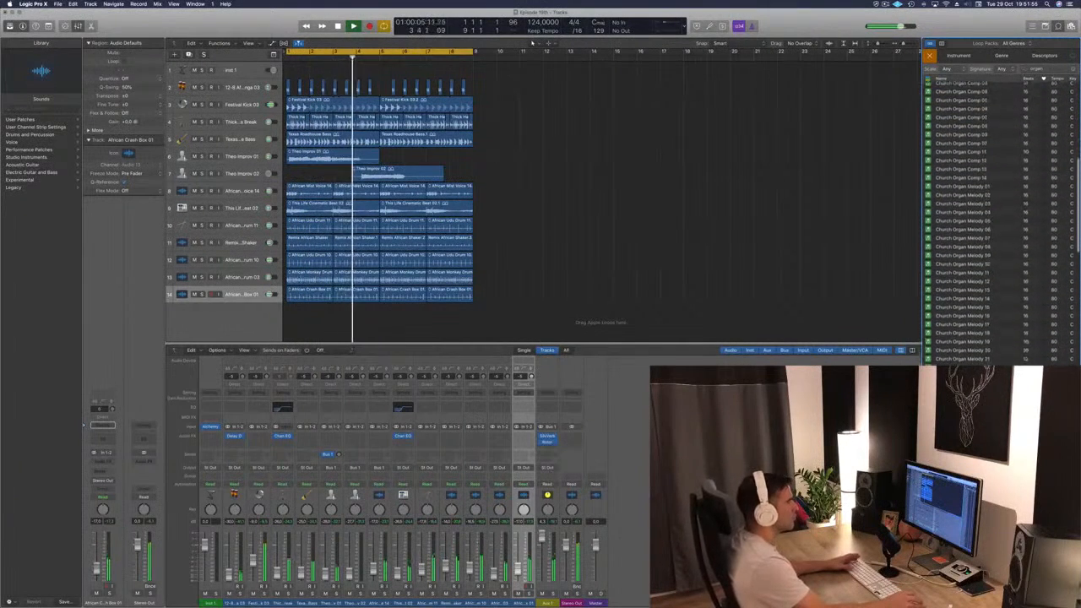
scroll(1001, 220, "down", 5)
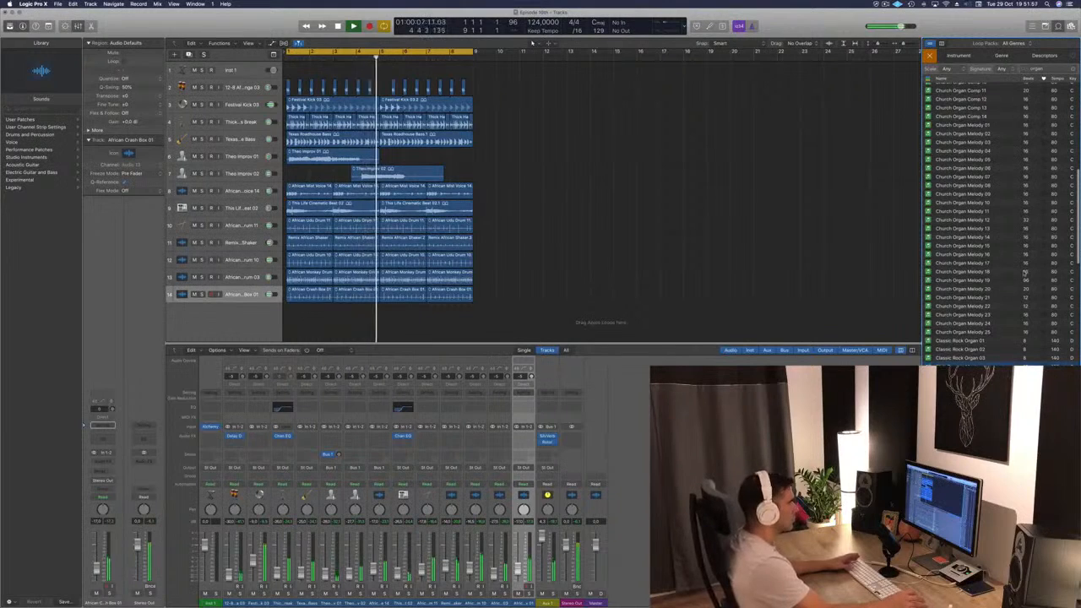
scroll(998, 293, "down", 2)
left_click(971, 335)
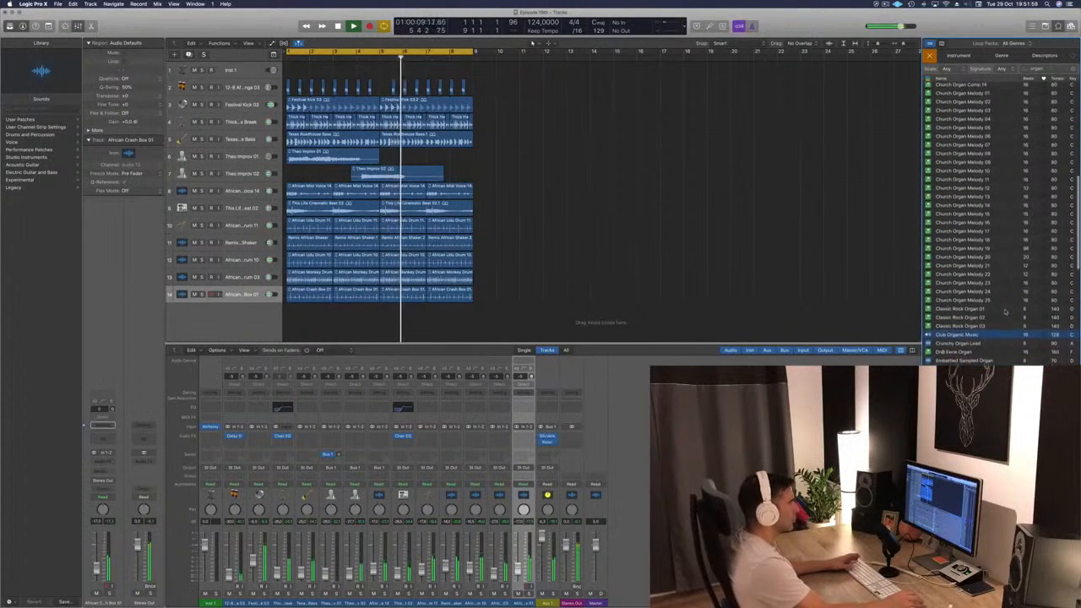
left_click(958, 351)
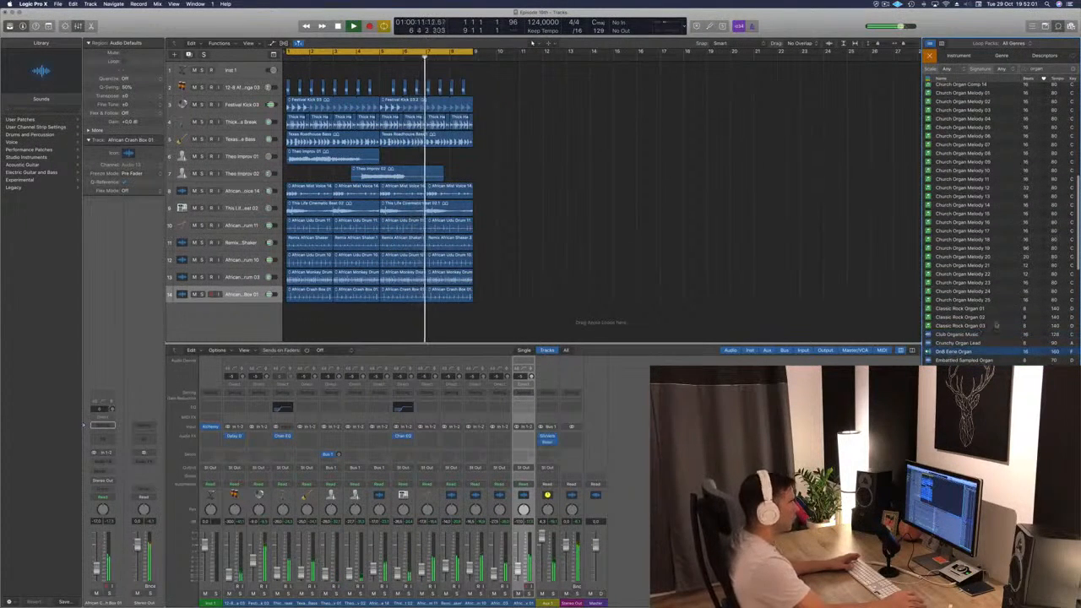
scroll(979, 313, "down", 4)
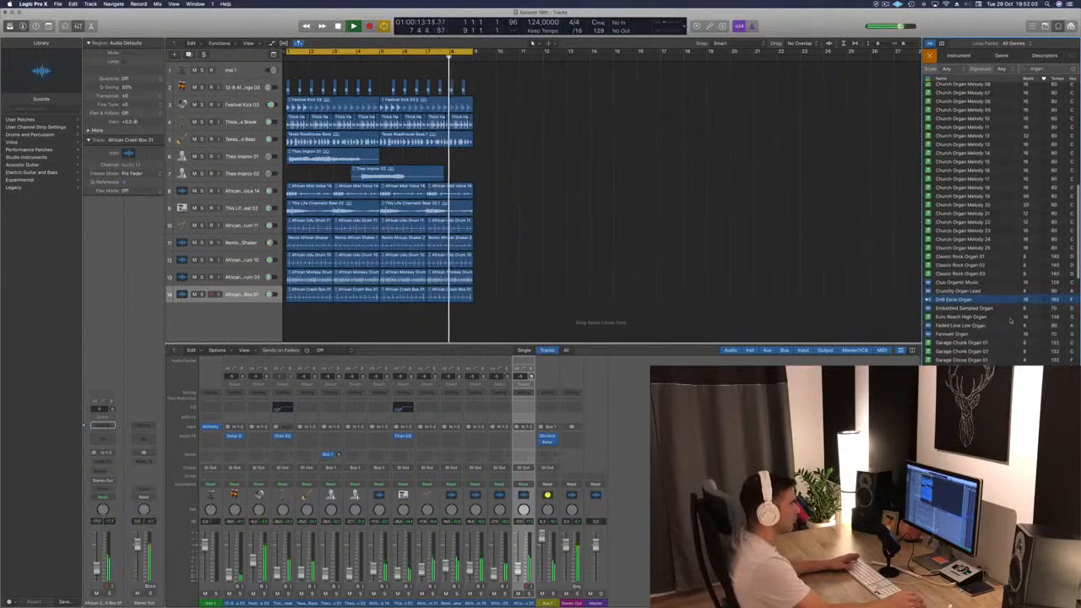
left_click(968, 313)
scroll(987, 338, "down", 1)
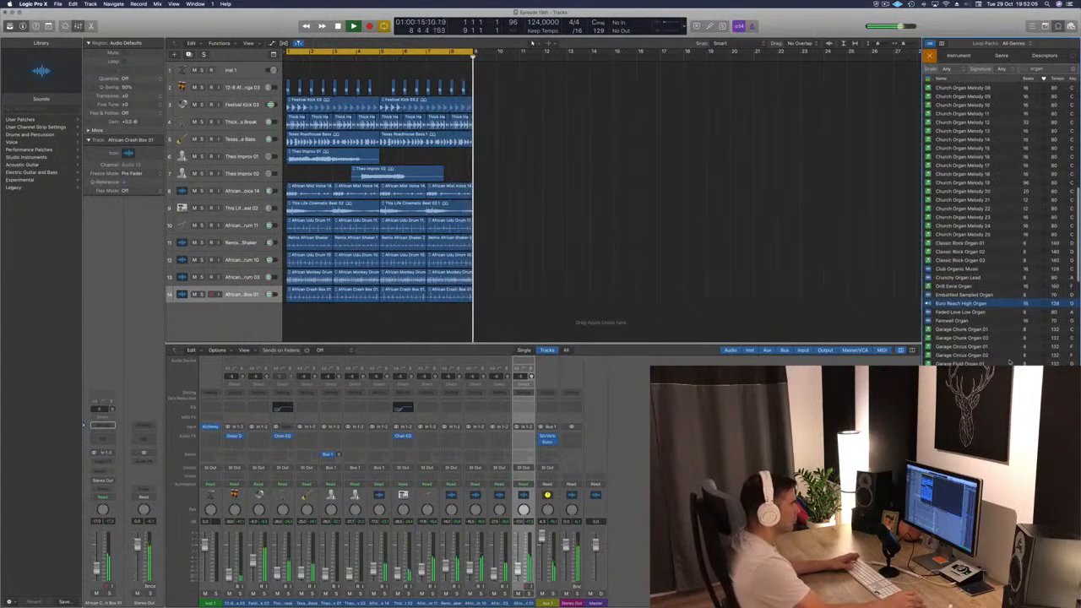
Audition the Garage Chunk Organ 01 and 02 and Garage Fluid Organ 01 loops over the beat
left_click(975, 330)
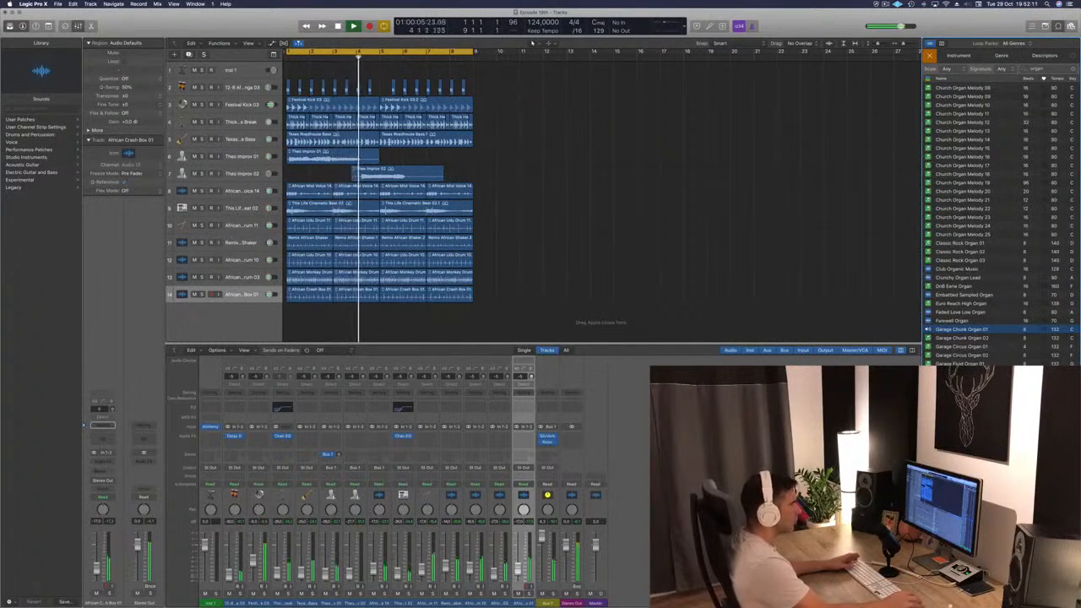
left_click(963, 341)
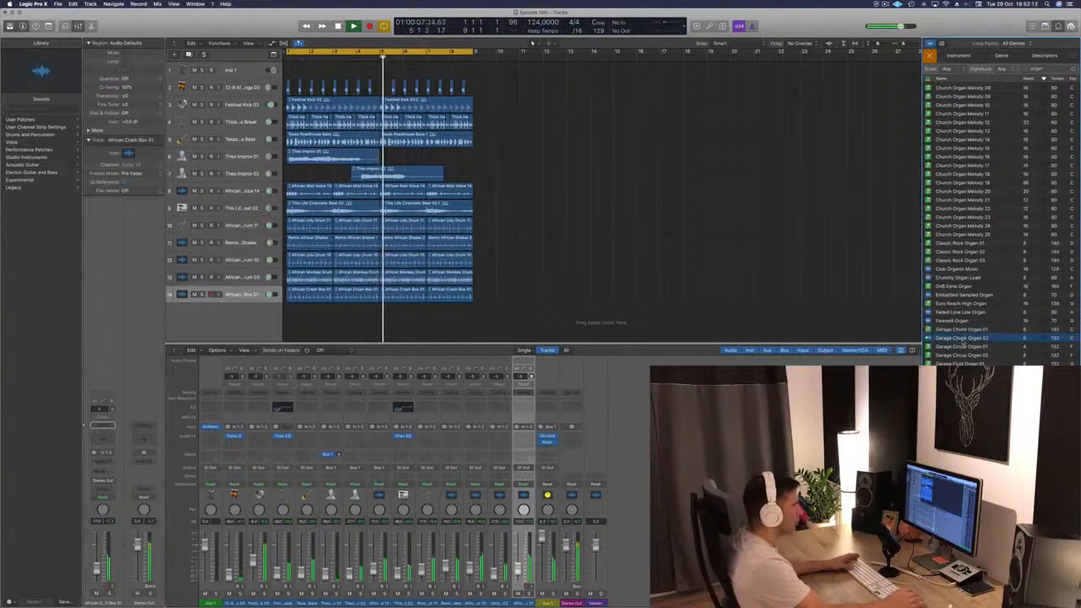
left_click(959, 364)
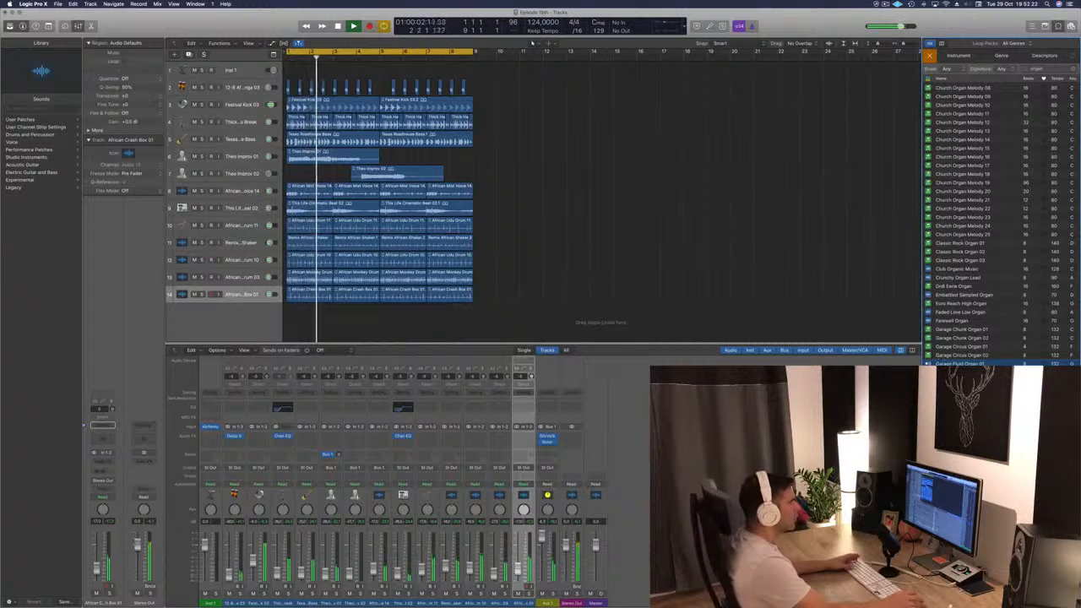
Try Garage Fluid Organ 01 on a new track from bar 1, with all its notes transposed down an octave
left_click_drag(707, 343, 288, 325)
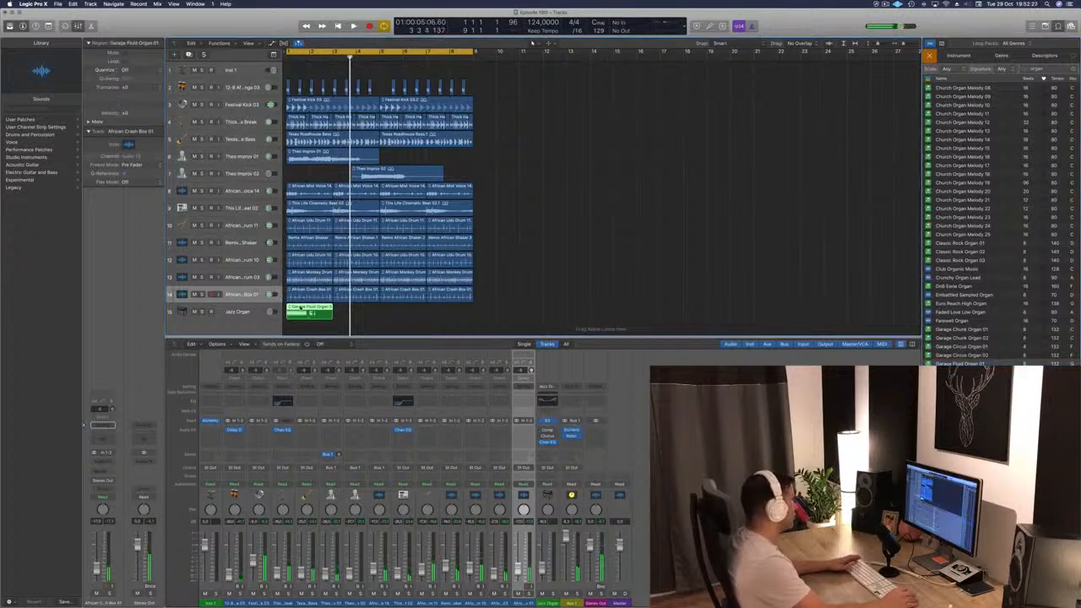
double_click(304, 309)
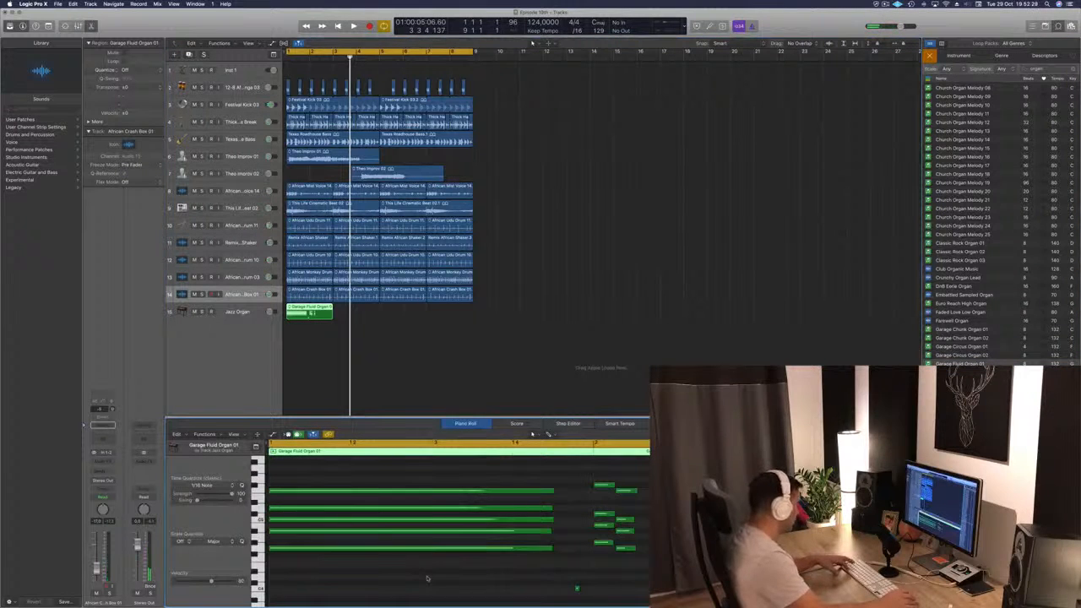
key("super+a")
key("alt+shift+Down")
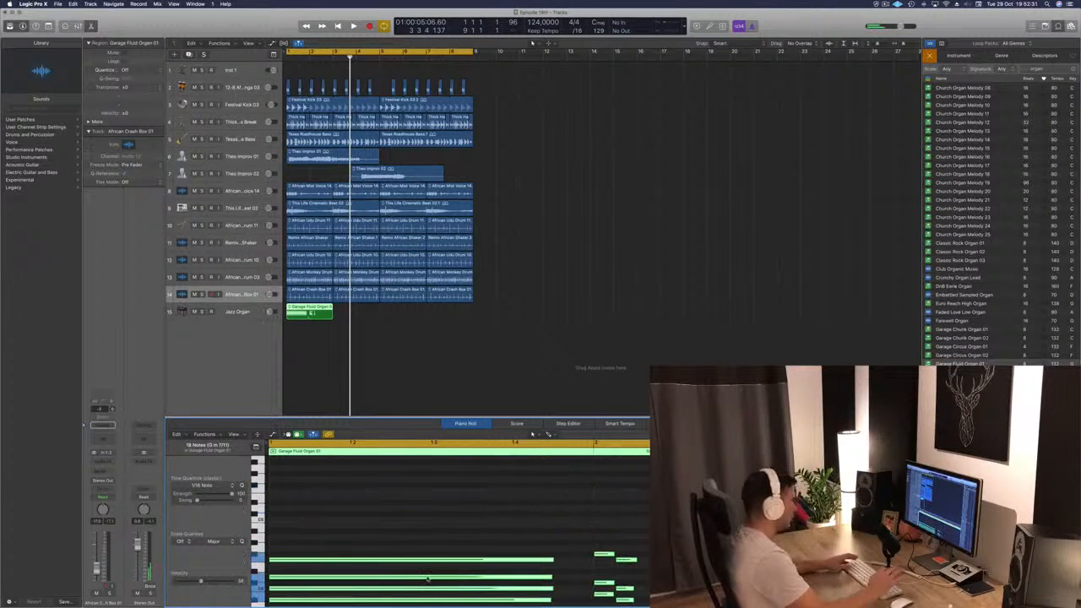
Play the beat from the start with the transposed organ, and delete the Garage Fluid Organ 01 region
key("space")
left_click(328, 376)
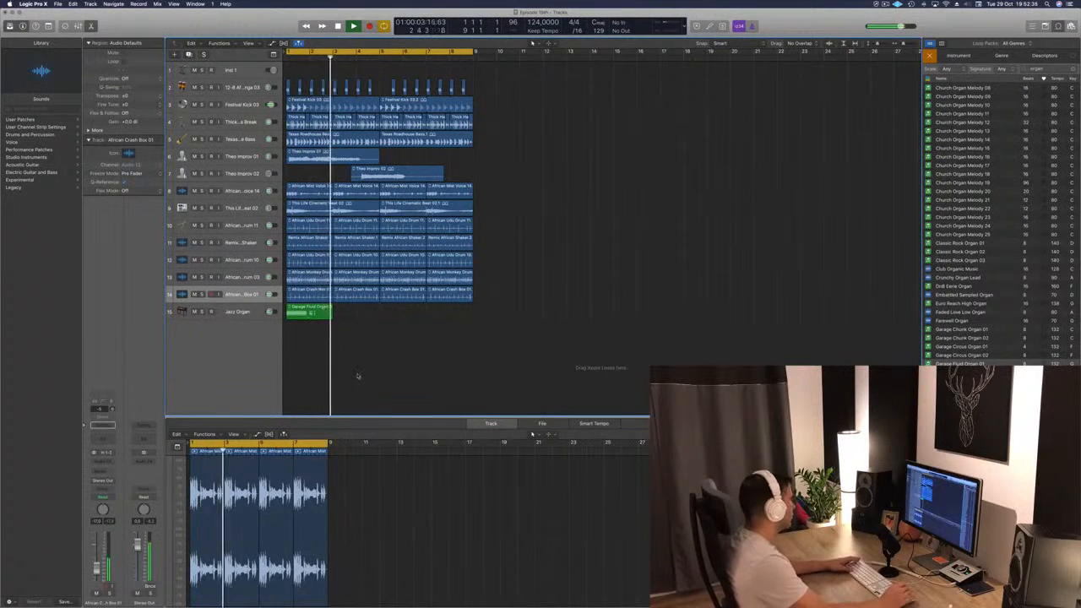
key("Return")
left_click(314, 312)
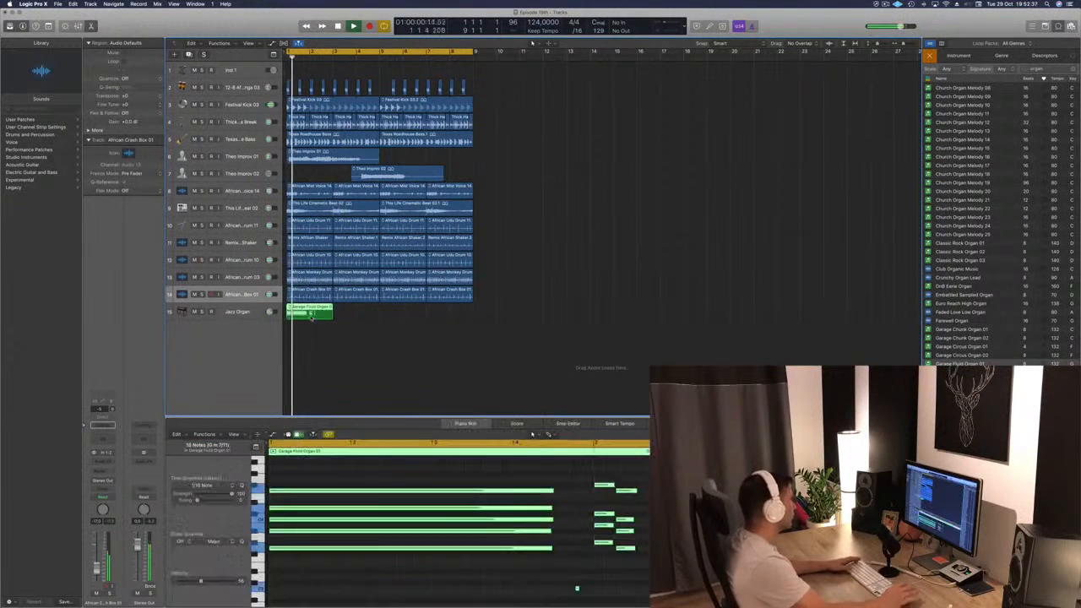
key("Delete")
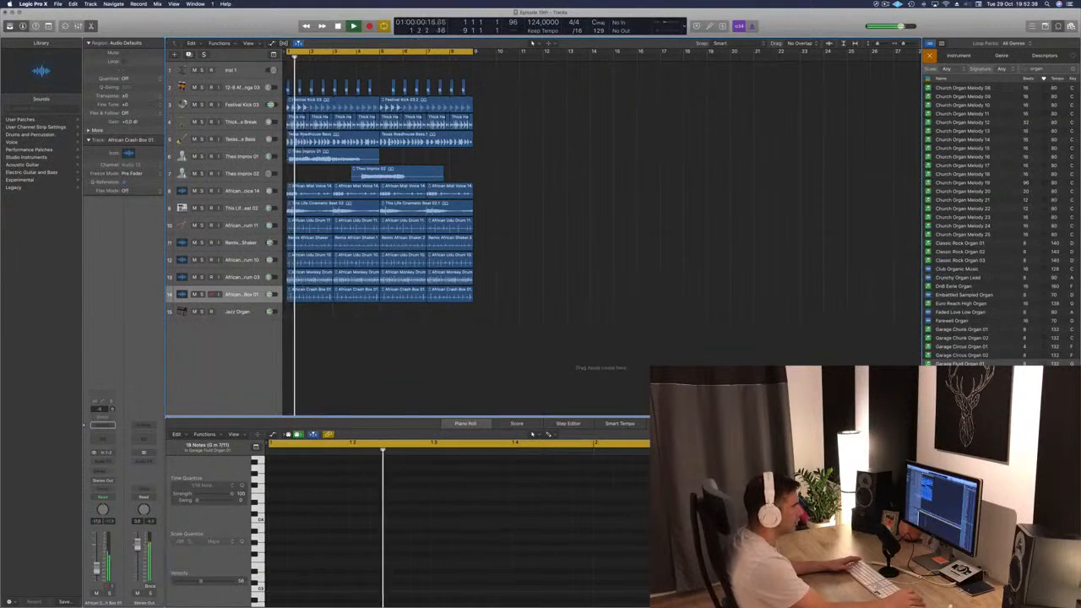
Look further through the organ loops and audition House Dirty Organ 01 over the playing beat
scroll(971, 254, "down", 3)
left_click(963, 342)
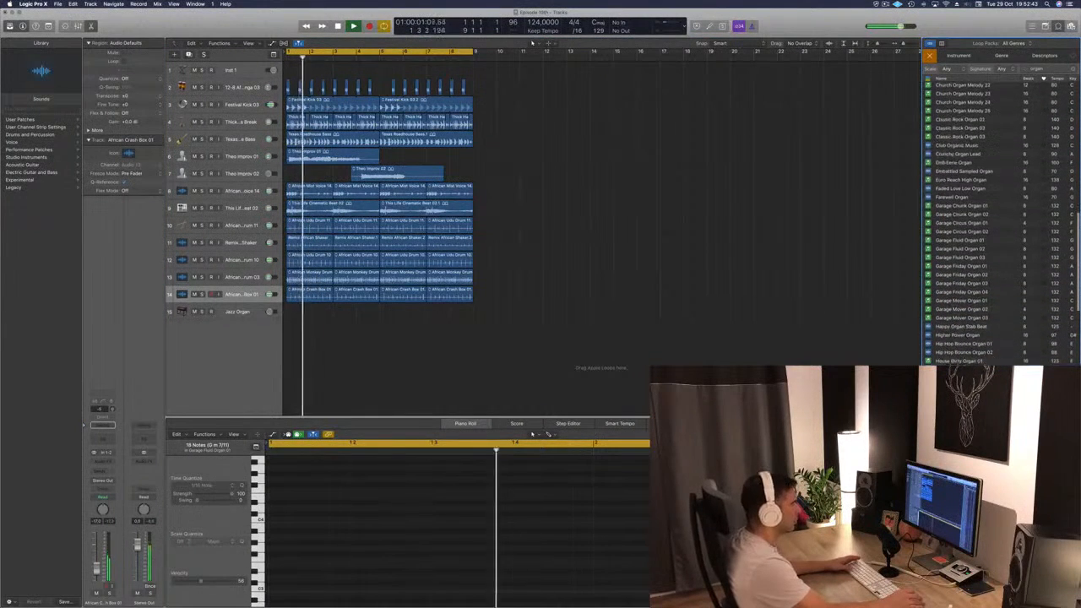
scroll(970, 253, "down", 2)
left_click(959, 356)
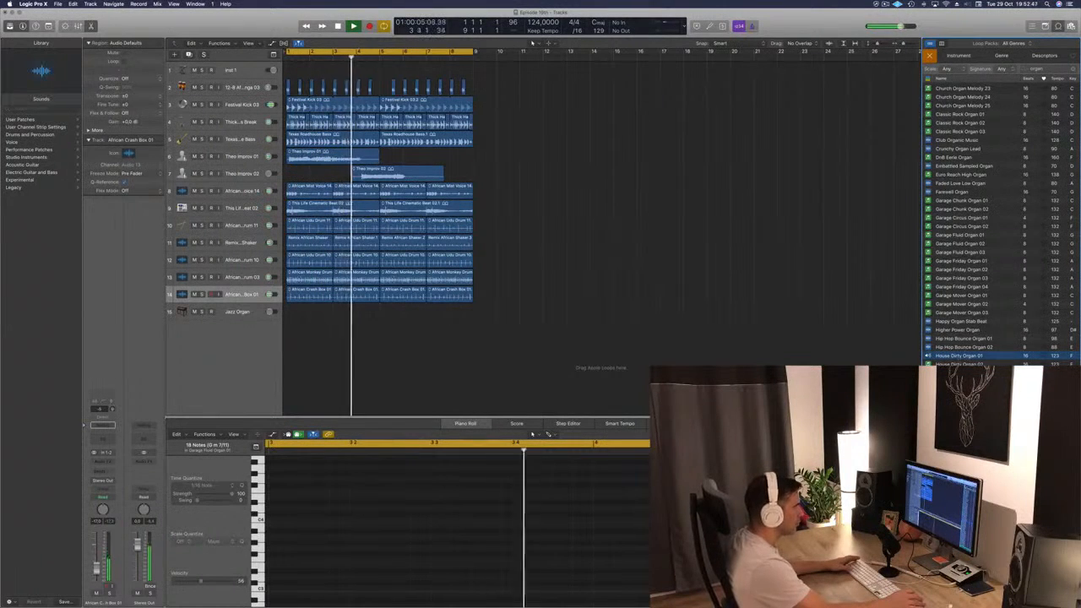
left_click(960, 355)
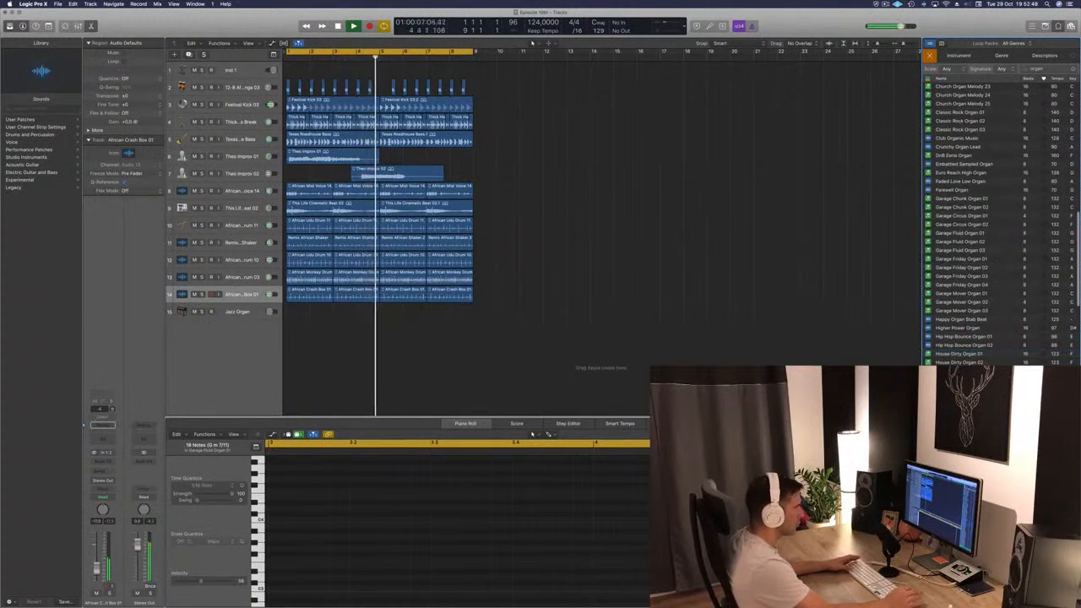
Restart playback, place House Searing Organ 05 at bar 1 on the empty organ track, and stop playback
key("space")
key("space")
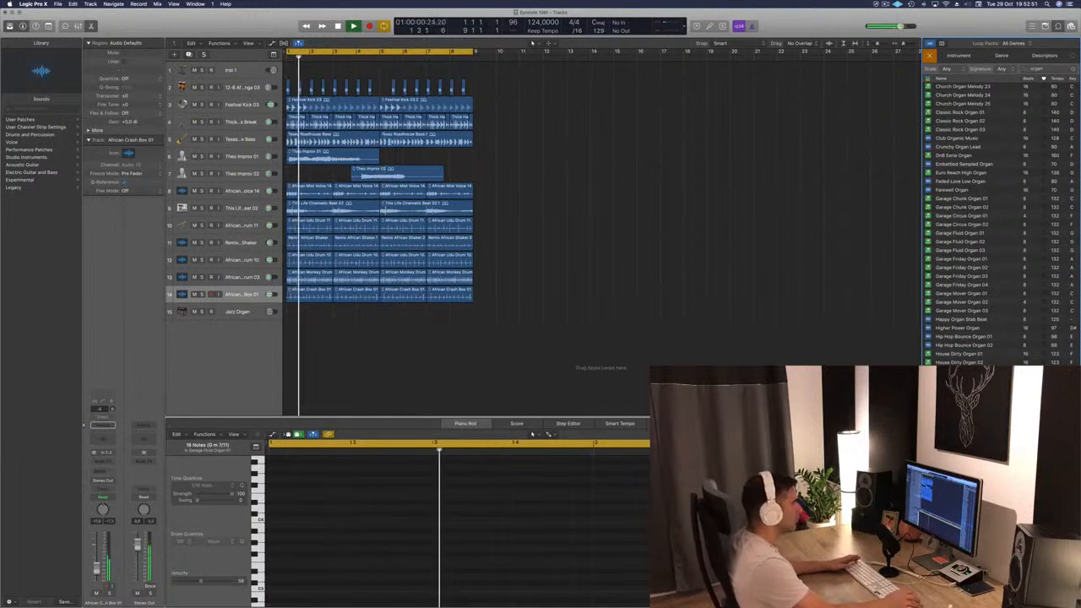
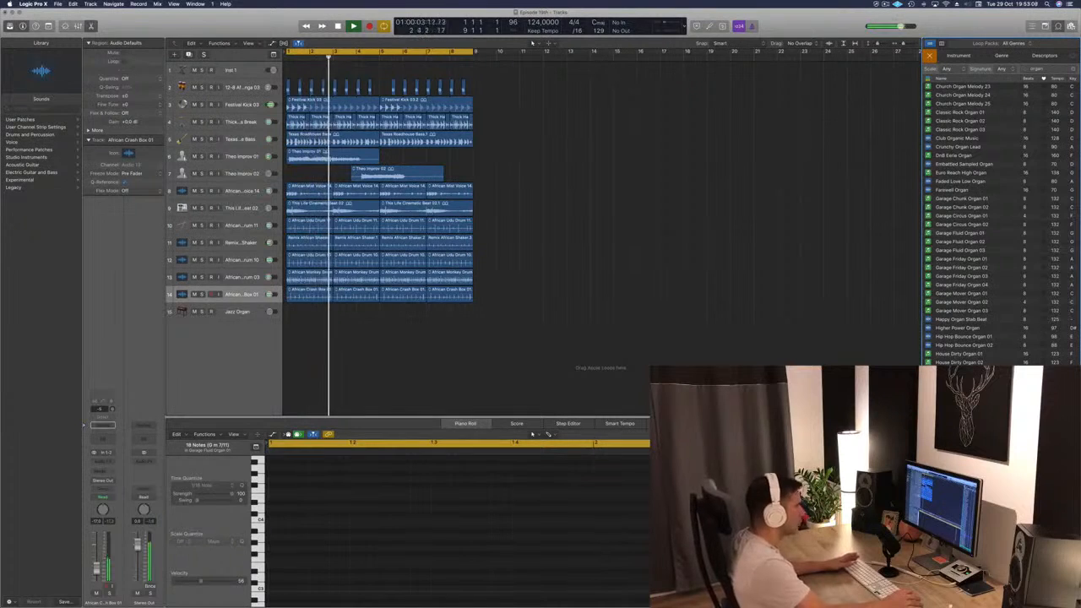
left_click_drag(959, 439, 289, 321)
key("space")
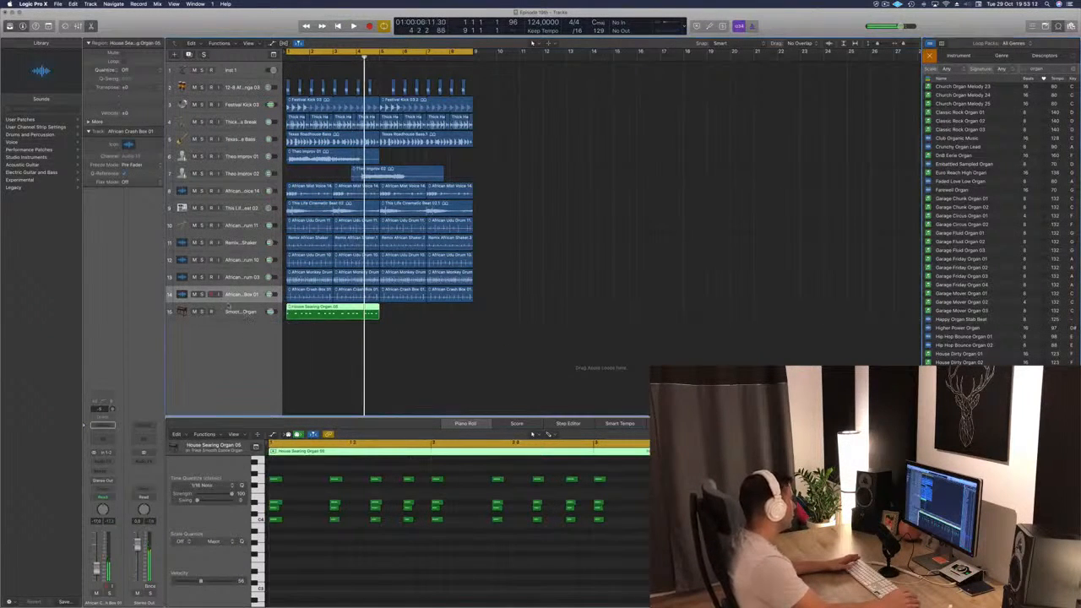
Transpose all notes of the House Searing Organ 05 region down one octave and play it with the arrangement
left_click(228, 306)
key("Return")
key("space")
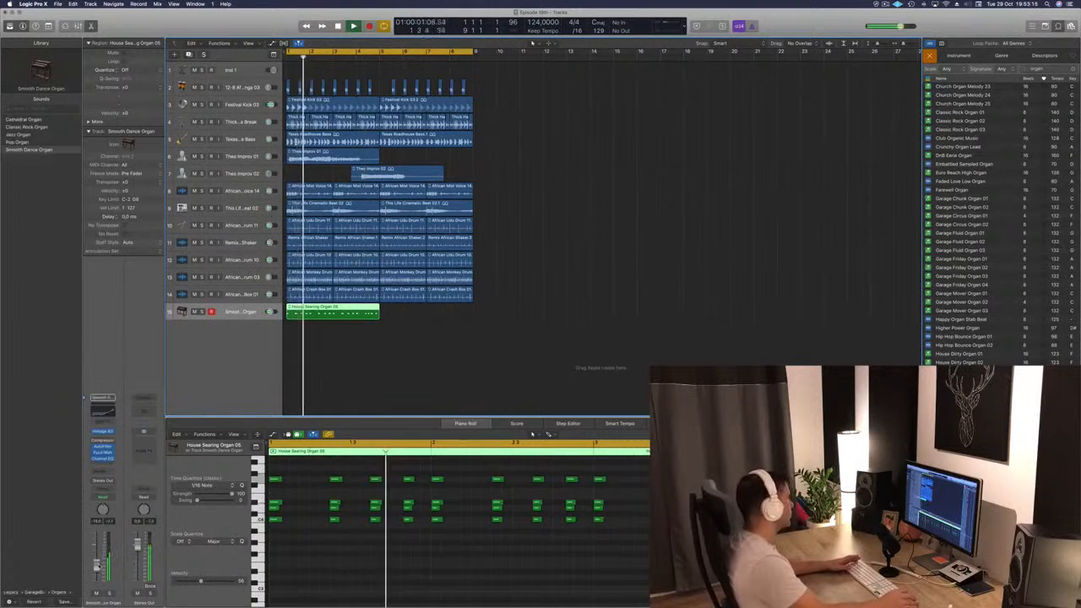
left_click(391, 556)
key("super+a")
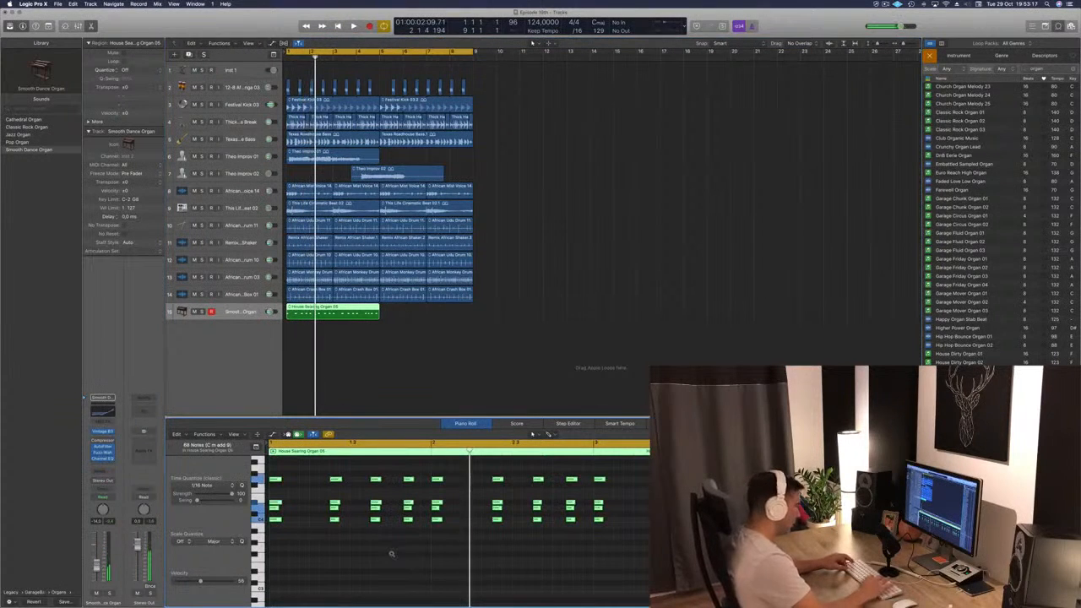
key("alt+shift+Down")
key("space")
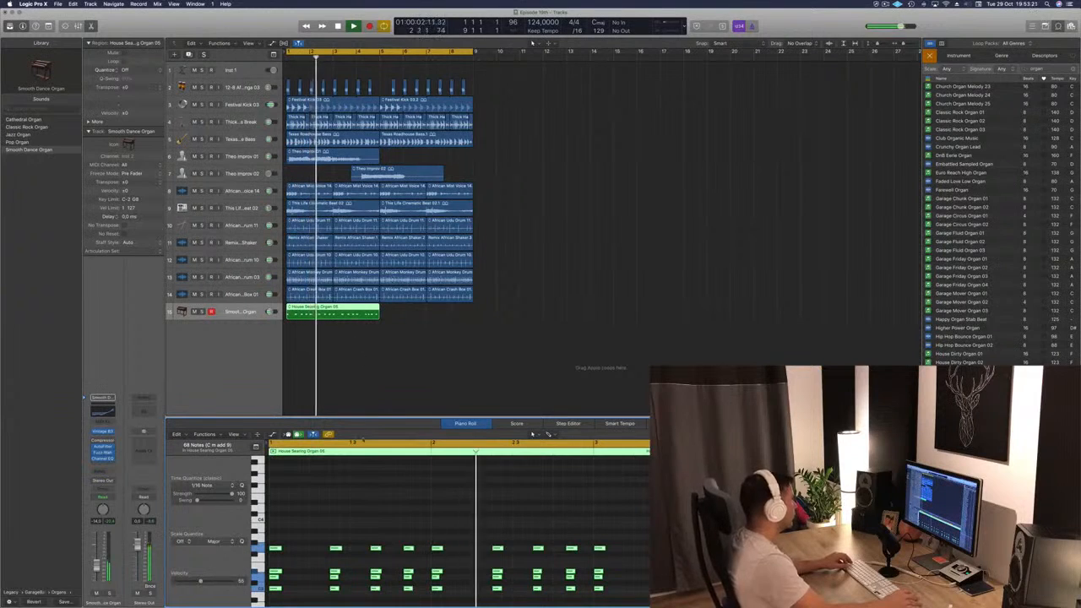
Transpose all notes of the House Searing Organ 05 region up two octaves while listening from the start
scroll(402, 534, "down", 5)
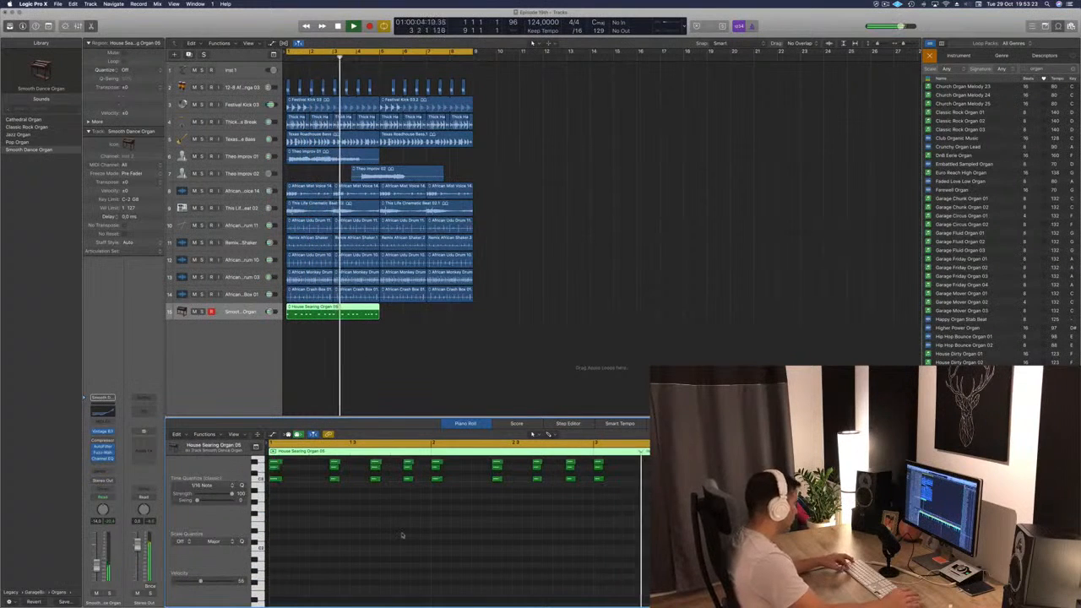
scroll(402, 534, "up", 3)
key("Return")
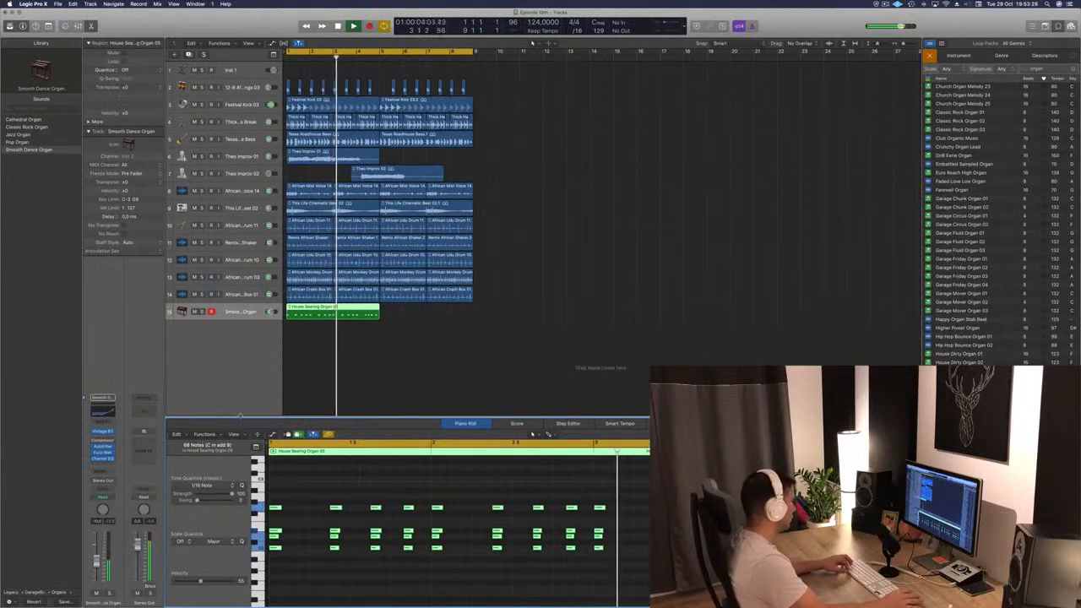
key("alt+shift+Up")
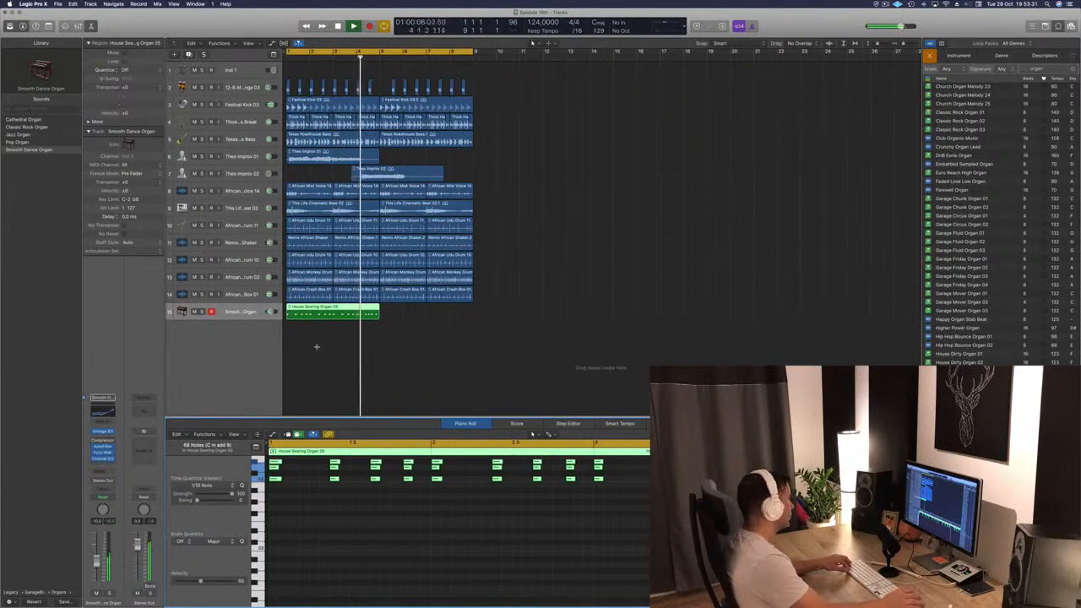
key("alt+shift+Up")
key("Return")
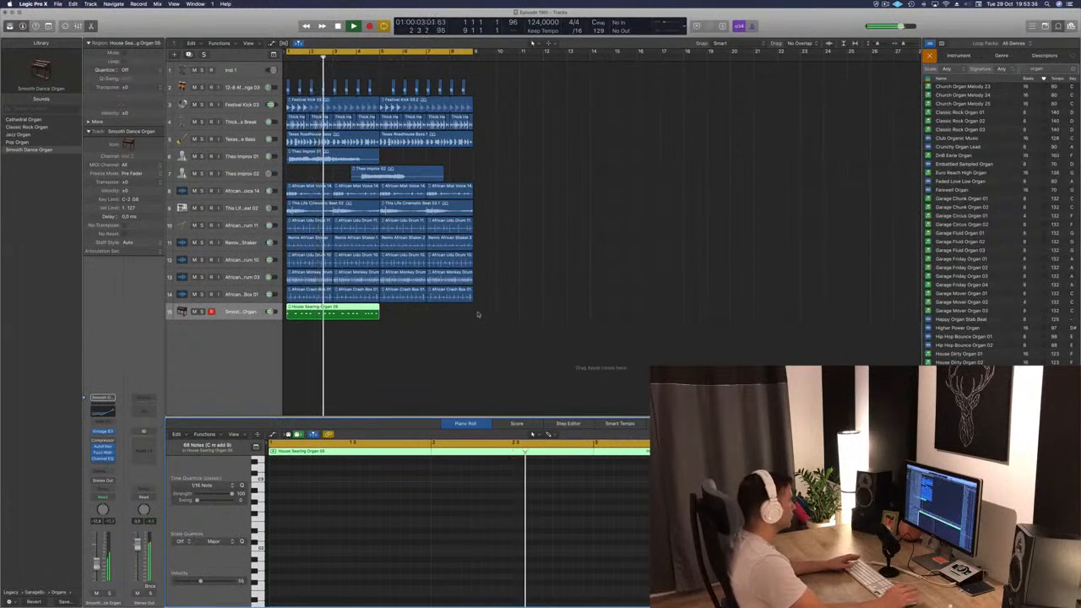
Preview the Island Reggae Organ 01 loop with the arrangement and mute the Smooth Dance Organ track
scroll(992, 350, "down", 2)
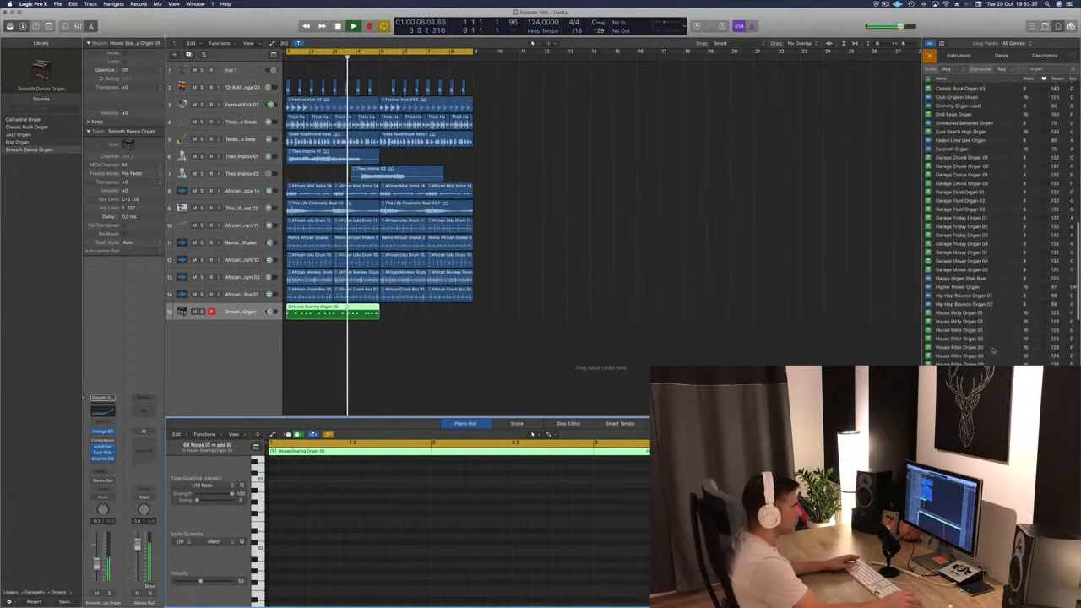
scroll(994, 347, "down", 7)
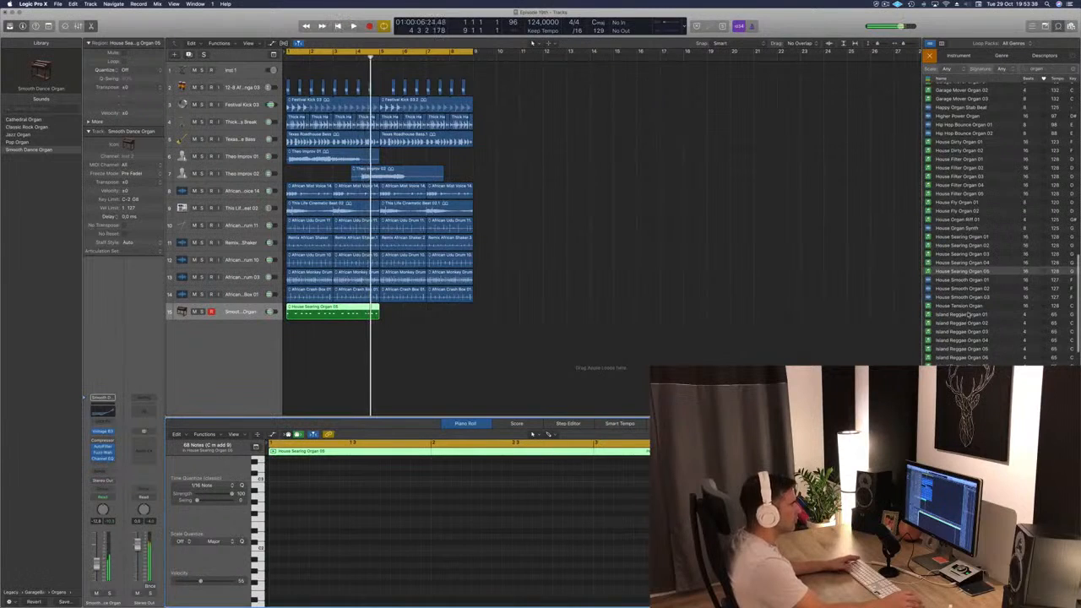
left_click(968, 314)
key("space")
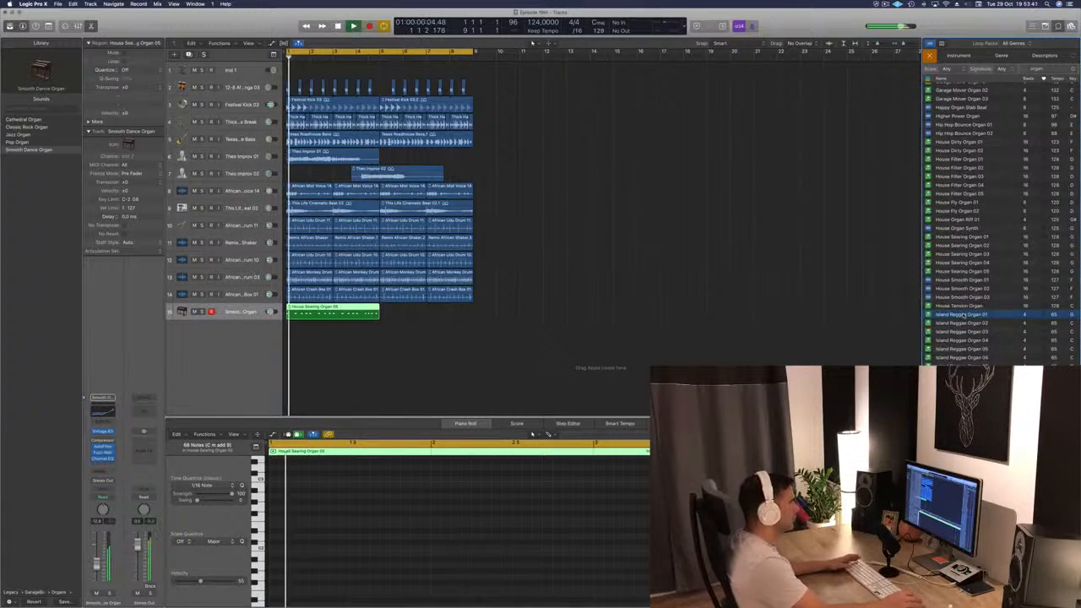
left_click(194, 312)
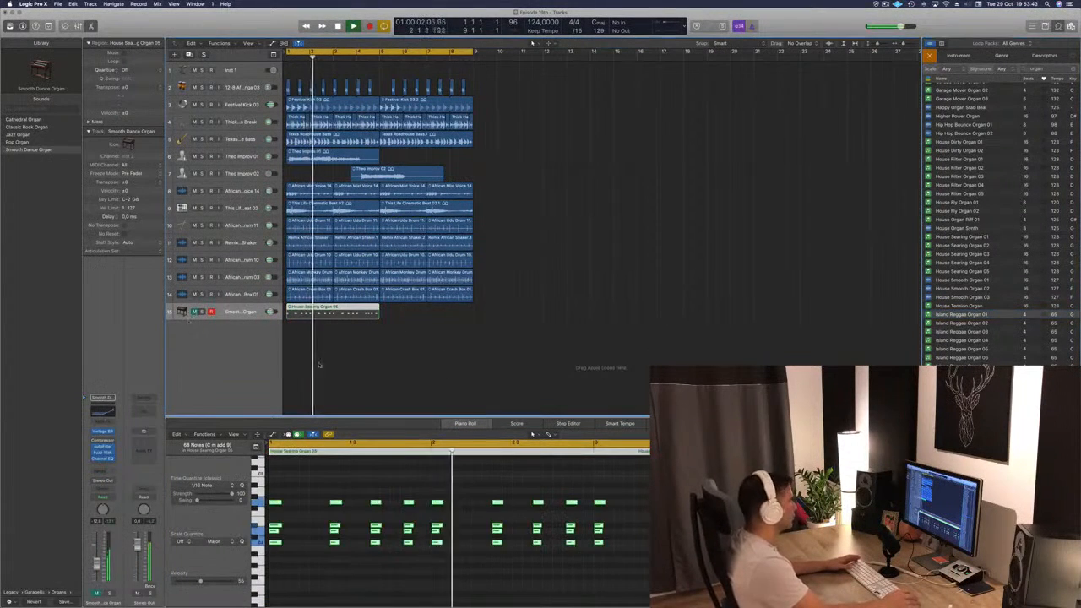
Audition other organ loops against the arrangement, including Island Reggae Organ 02 and 03, Kingdom Church Organ 01 and Mount Up Organ
left_click(955, 324)
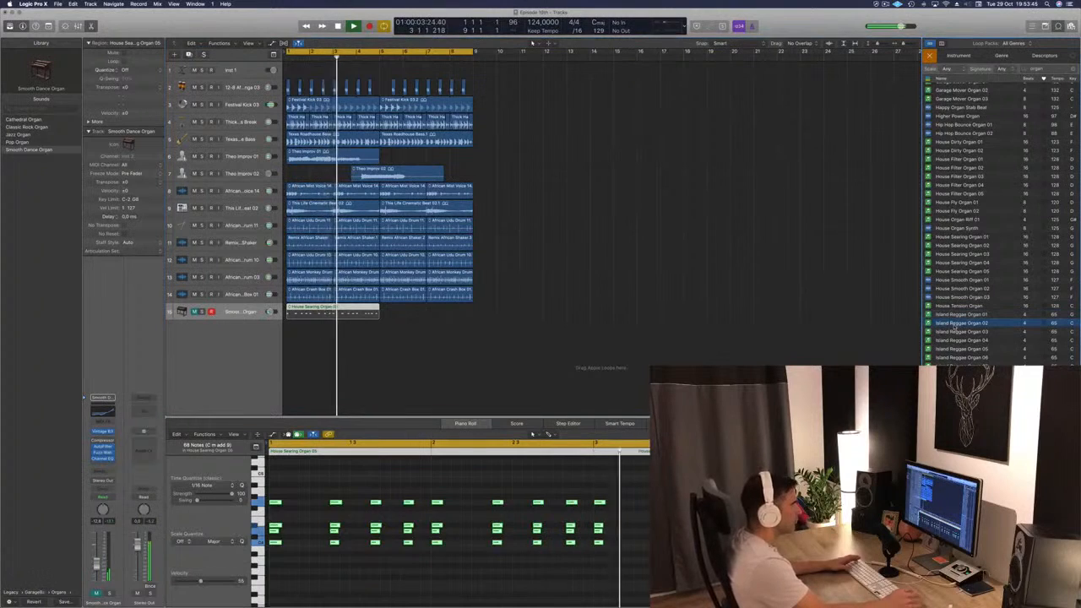
left_click(955, 330)
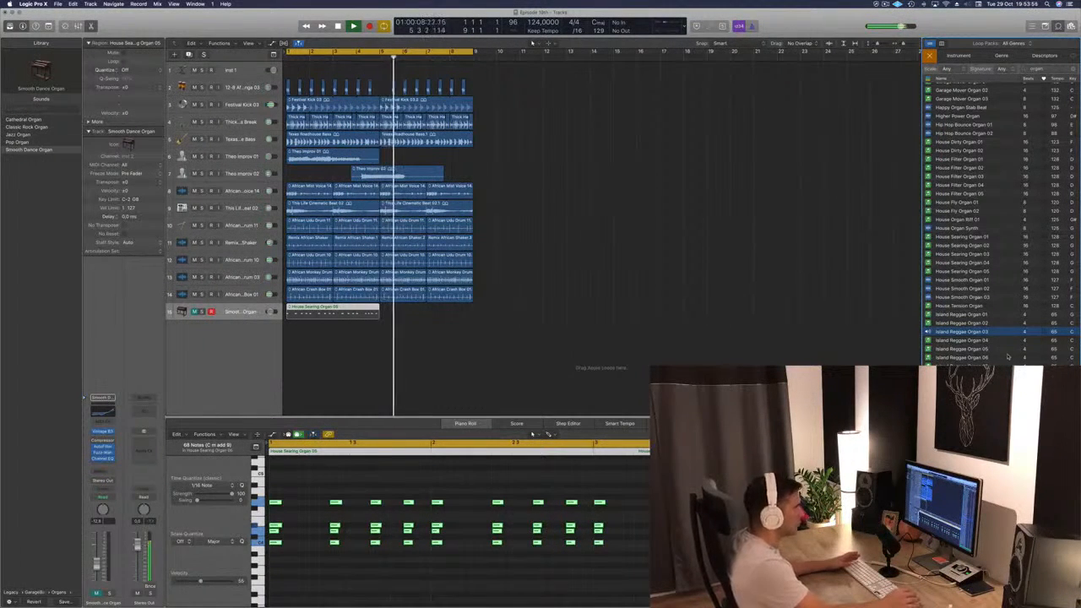
scroll(1004, 363, "down", 5)
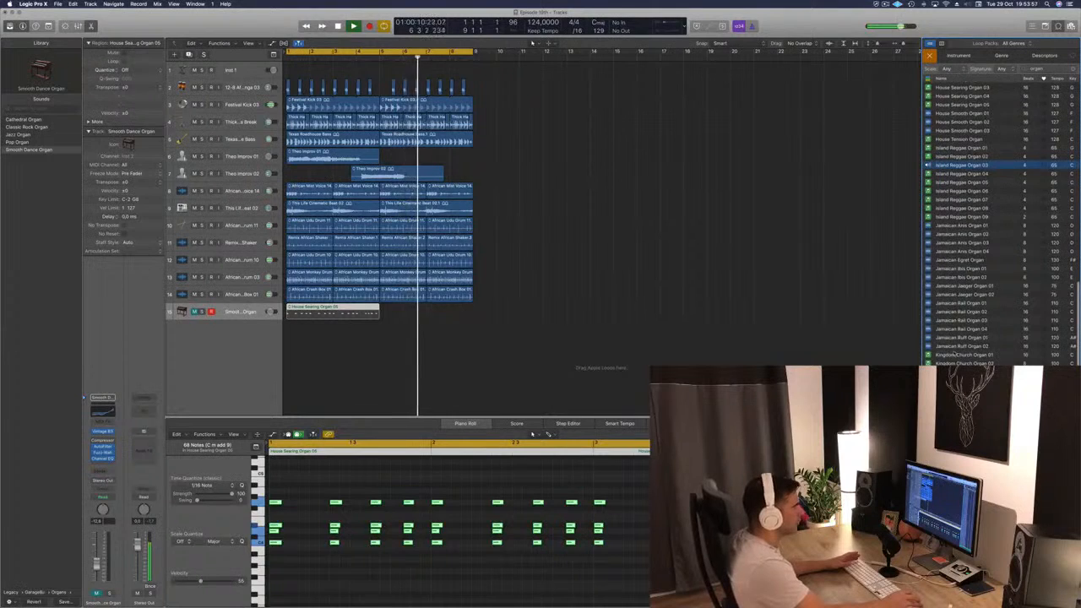
left_click(955, 355)
scroll(1010, 324, "down", 4)
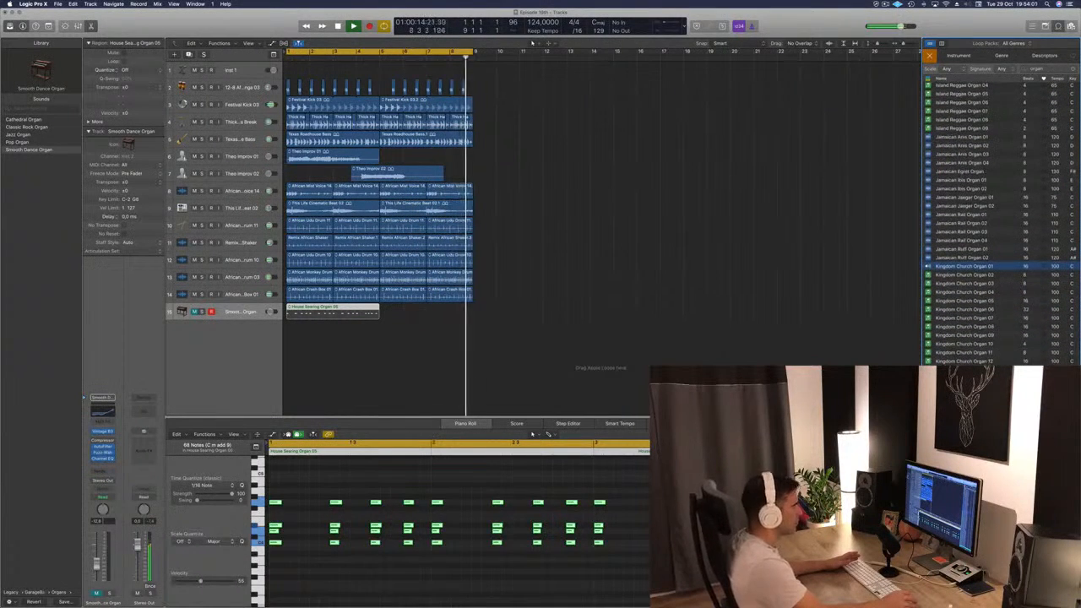
scroll(1004, 338, "down", 5)
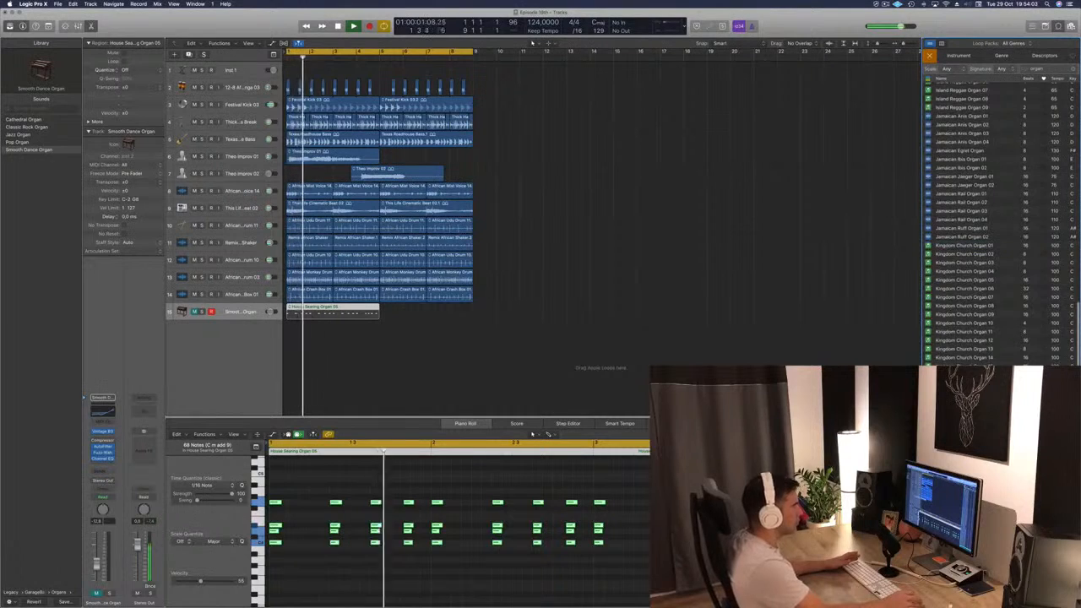
left_click(962, 352)
scroll(982, 351, "down", 15)
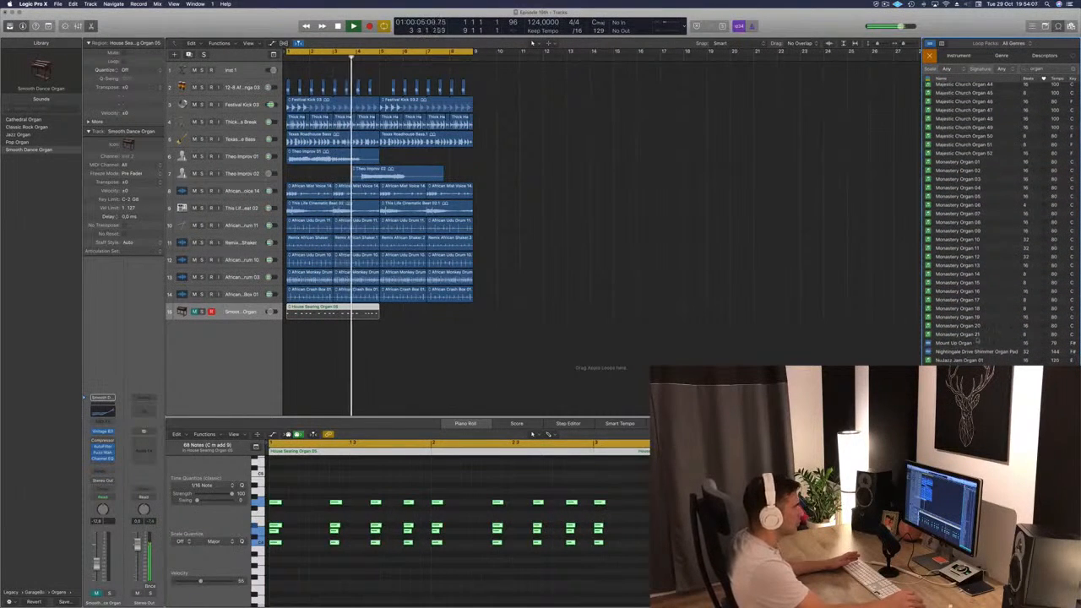
left_click(980, 352)
scroll(979, 346, "down", 4)
scroll(1017, 358, "down", 1)
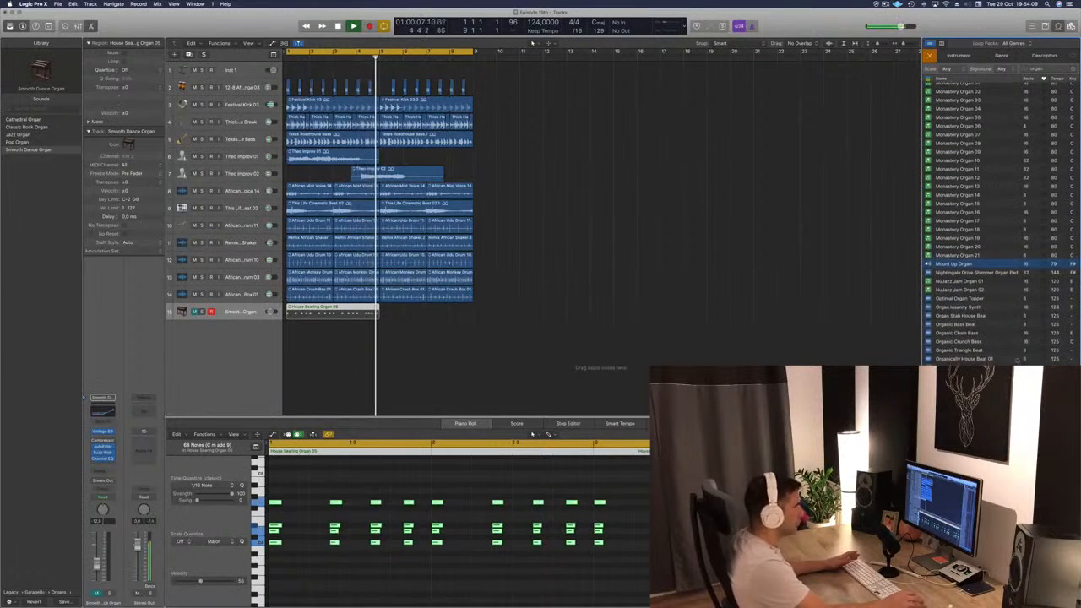
Try the Organically House Beat 02 loop soloed on a new track at bar 1, and delete its region
left_click(979, 368)
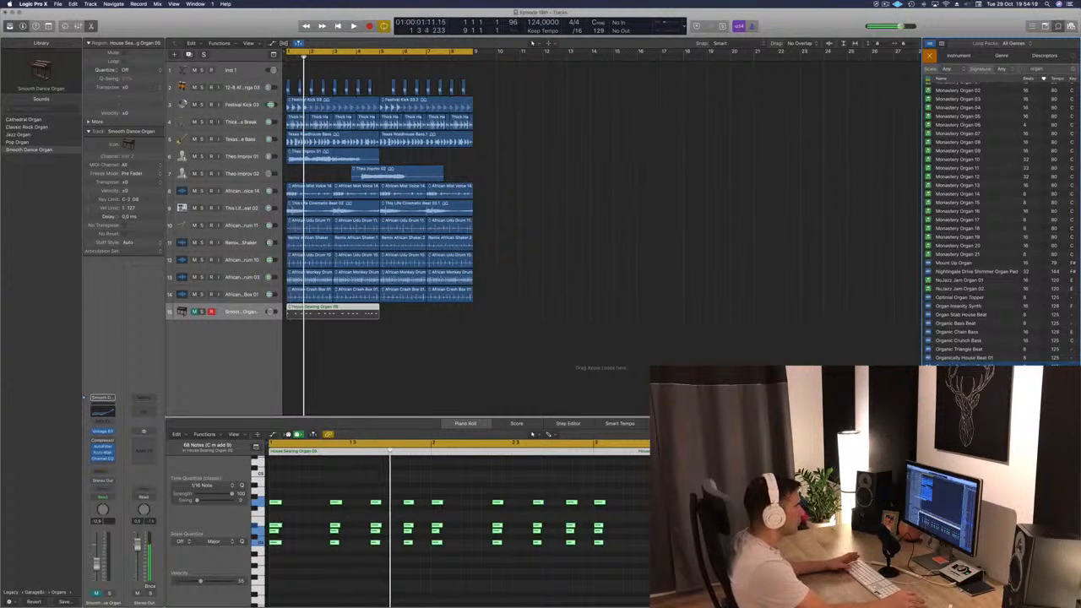
left_click_drag(962, 367, 287, 375)
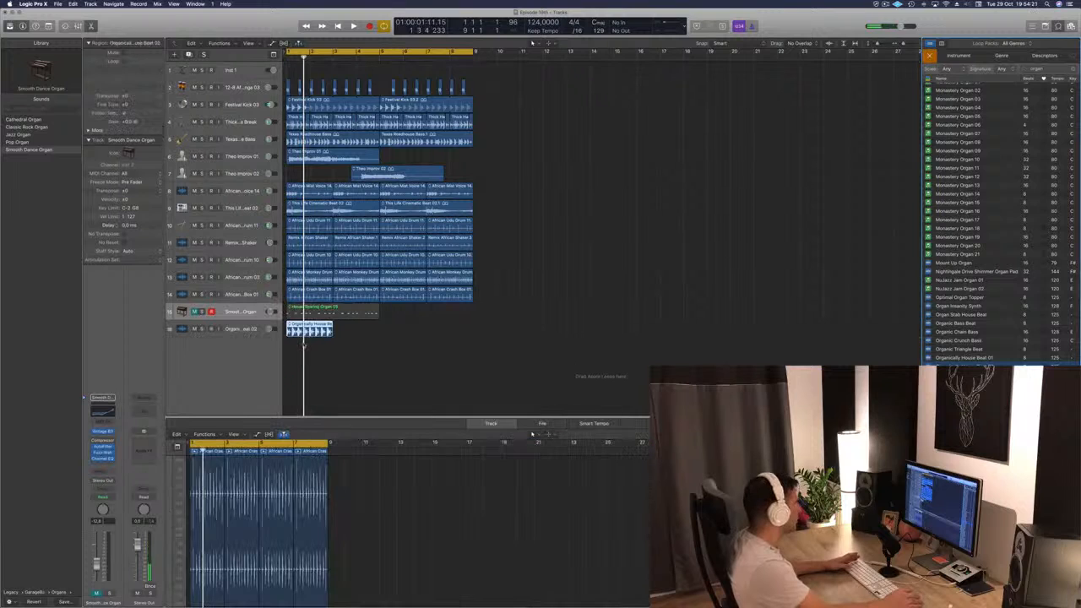
key("space")
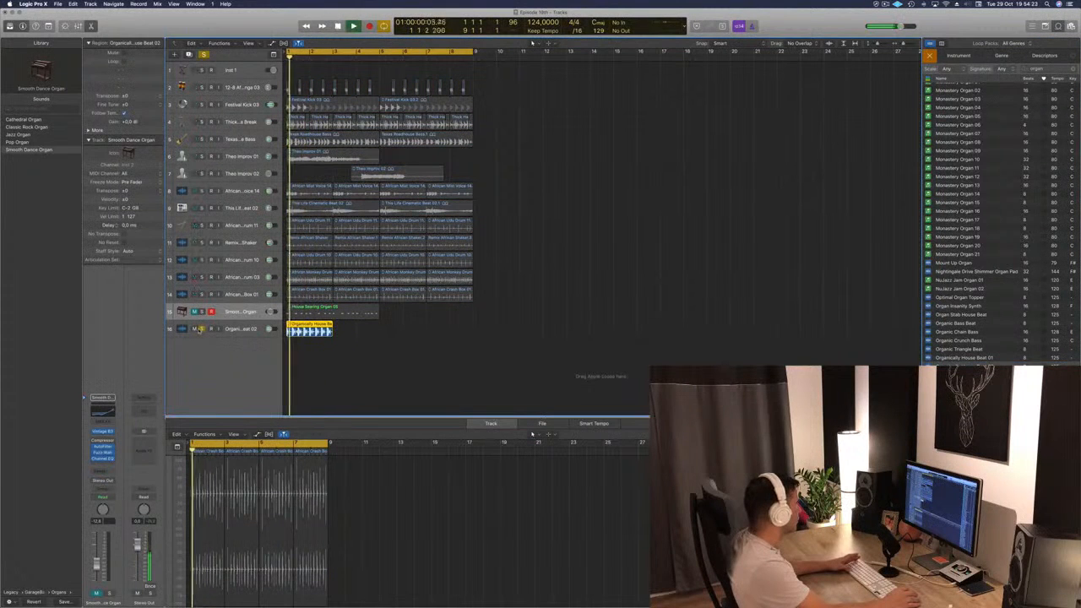
left_click(241, 329)
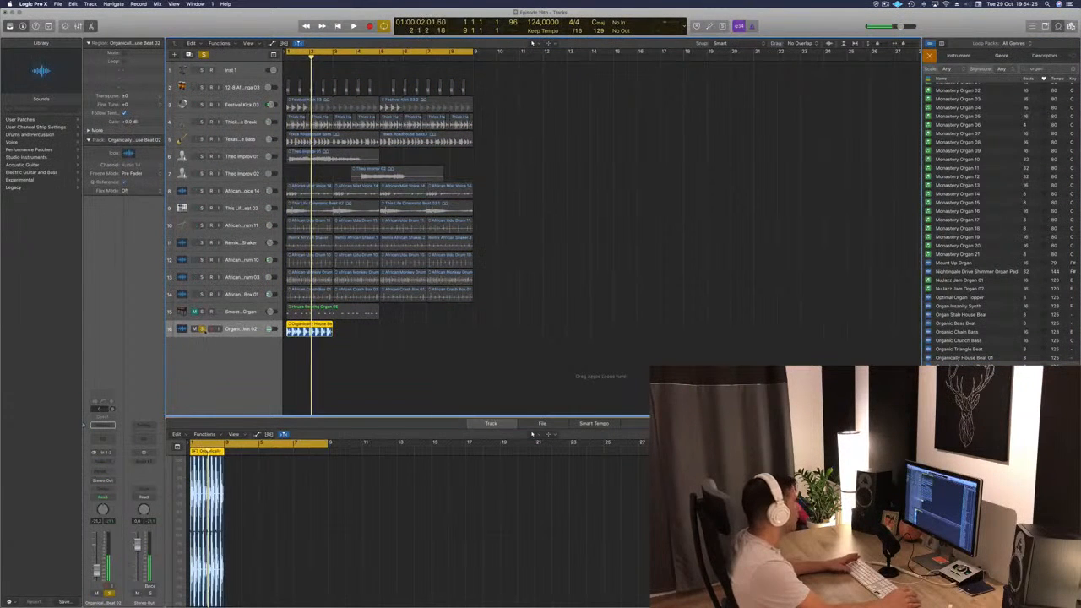
key("super+a")
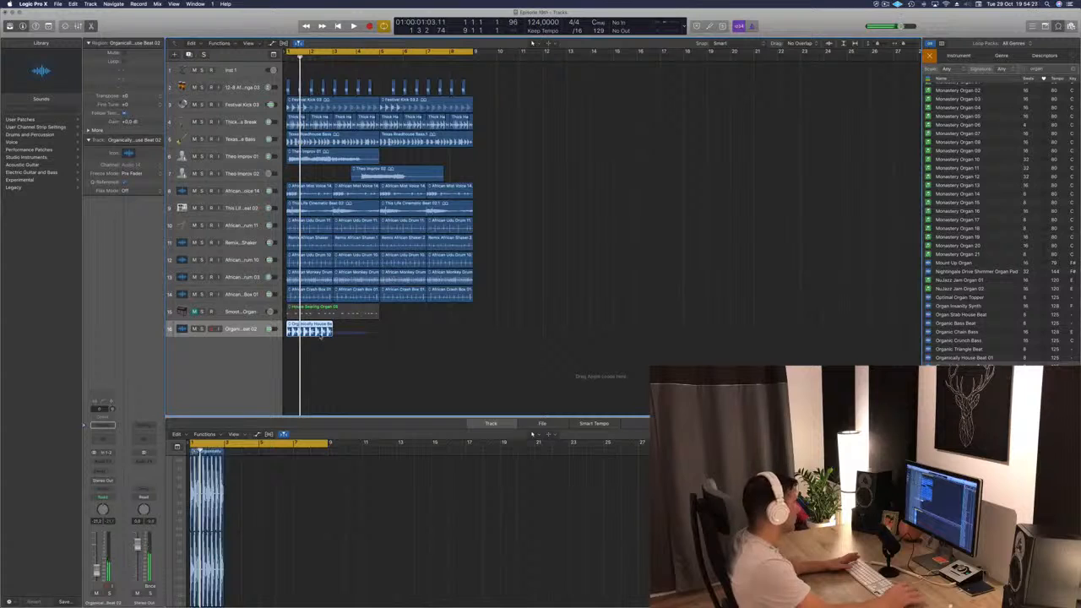
key("Delete")
Preview the Remix Cherry Organ loop, place it at bar 1 on track 16, and play it from the start
key("space")
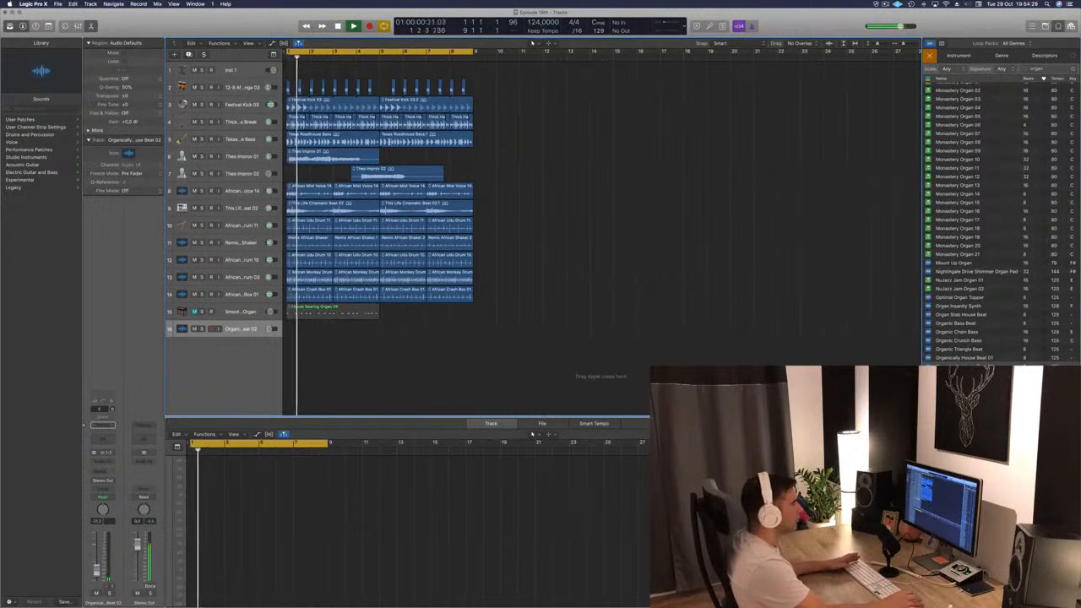
scroll(985, 354, "down", 4)
left_click(962, 357)
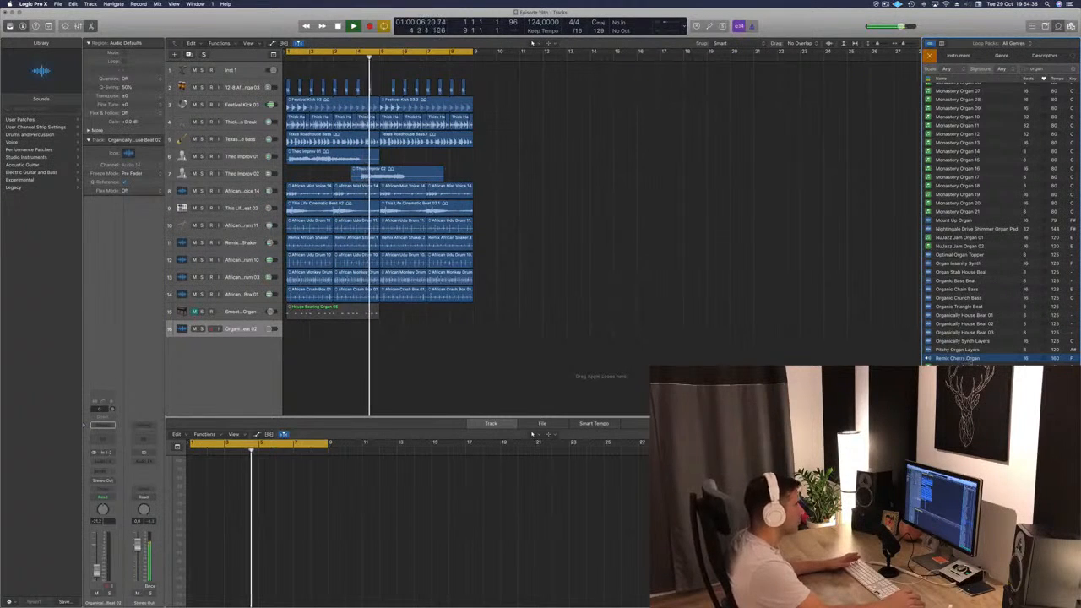
left_click_drag(962, 358, 286, 361)
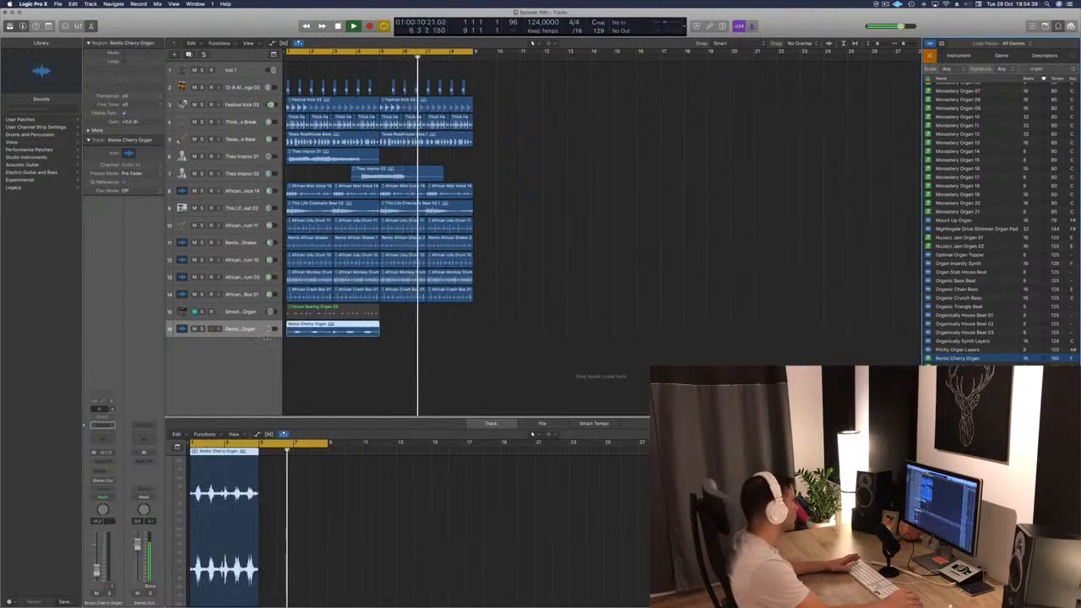
key("Return")
key("space")
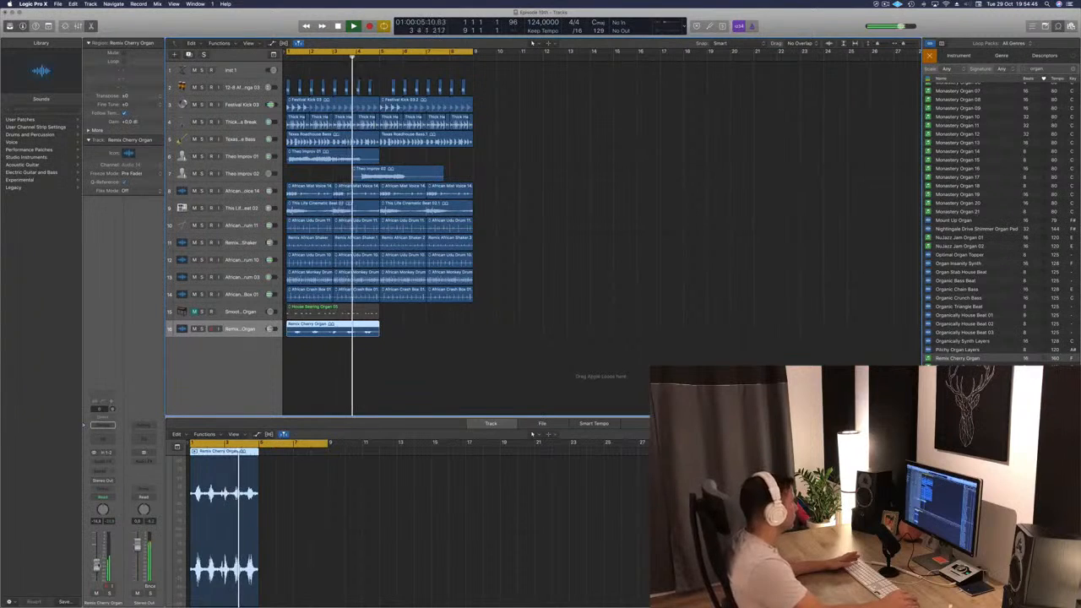
Delete the House Searing Organ 05 region and copy the Remix Cherry Organ region to bar 5
left_click(258, 309)
left_click(250, 310)
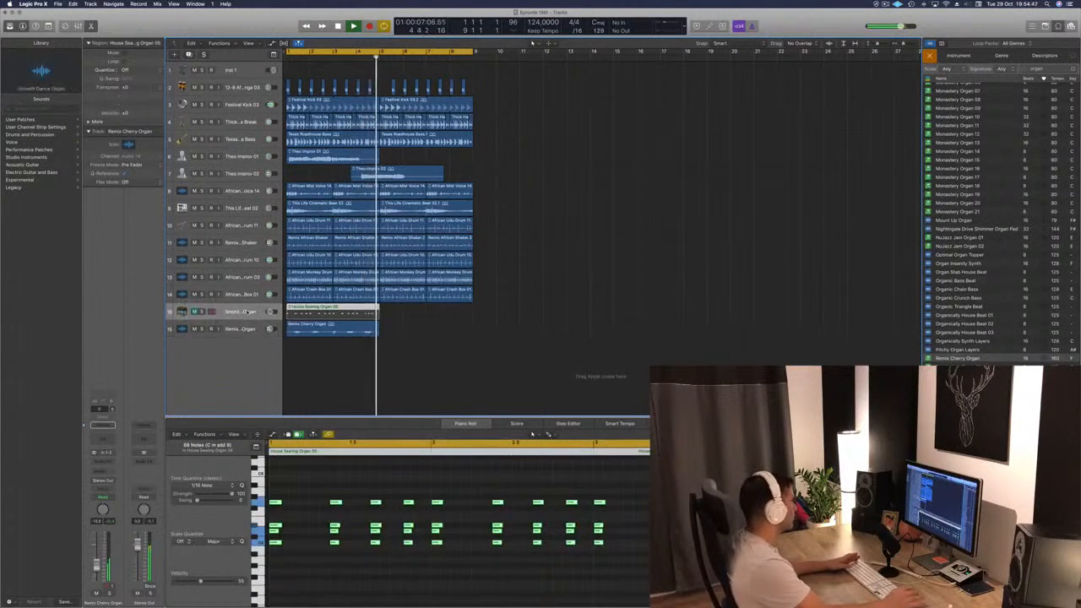
key("Delete")
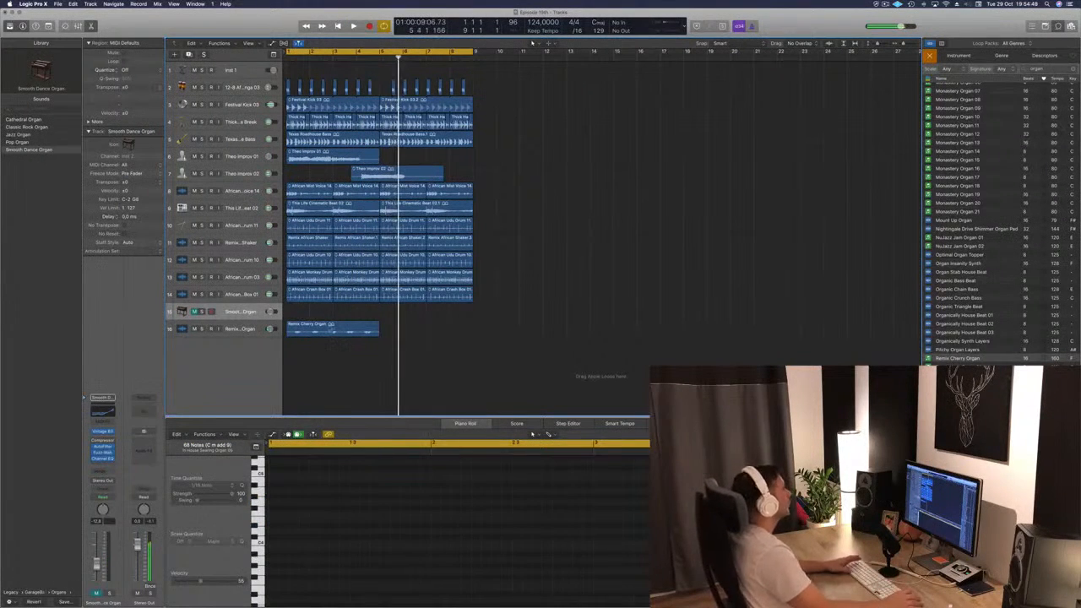
left_click_drag(327, 328, 420, 338)
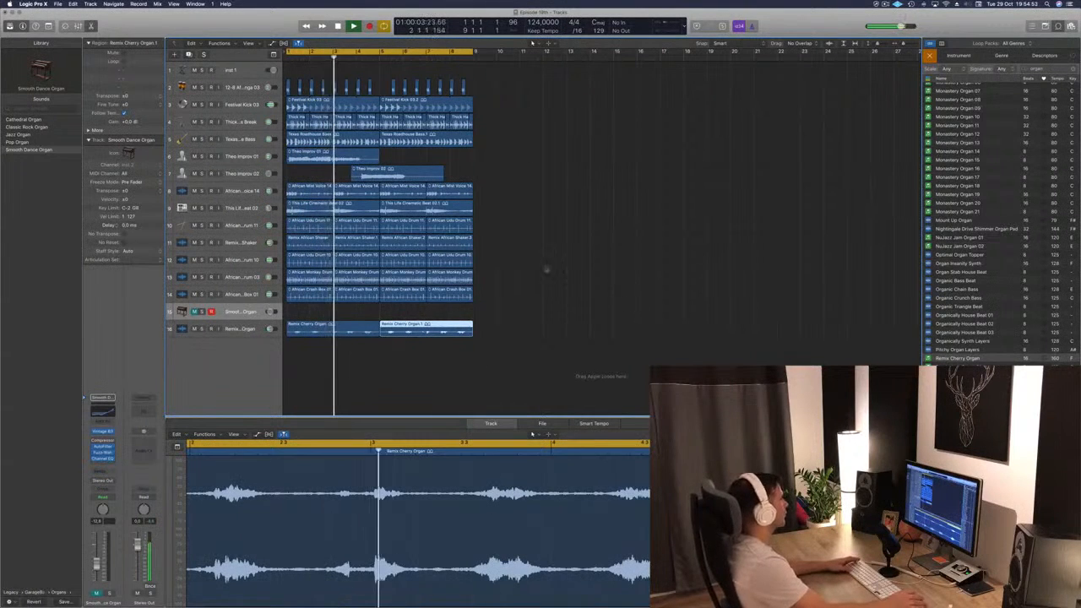
key("space")
Search the loop library for "hi hat" and preview the Frisky Hi Hats 01 loop
scroll(982, 194, "up", 15)
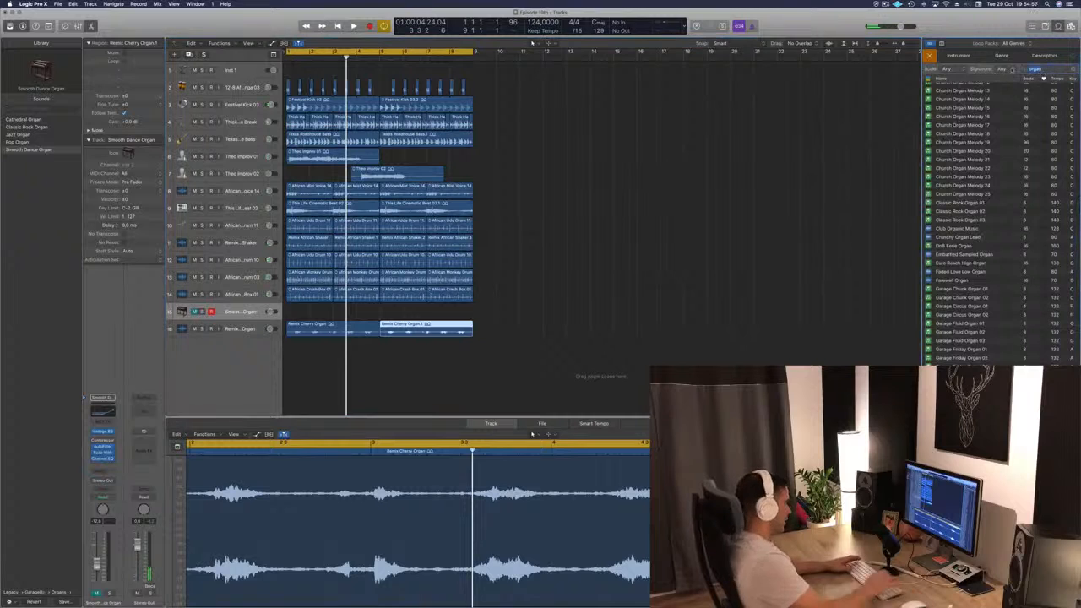
type("h")
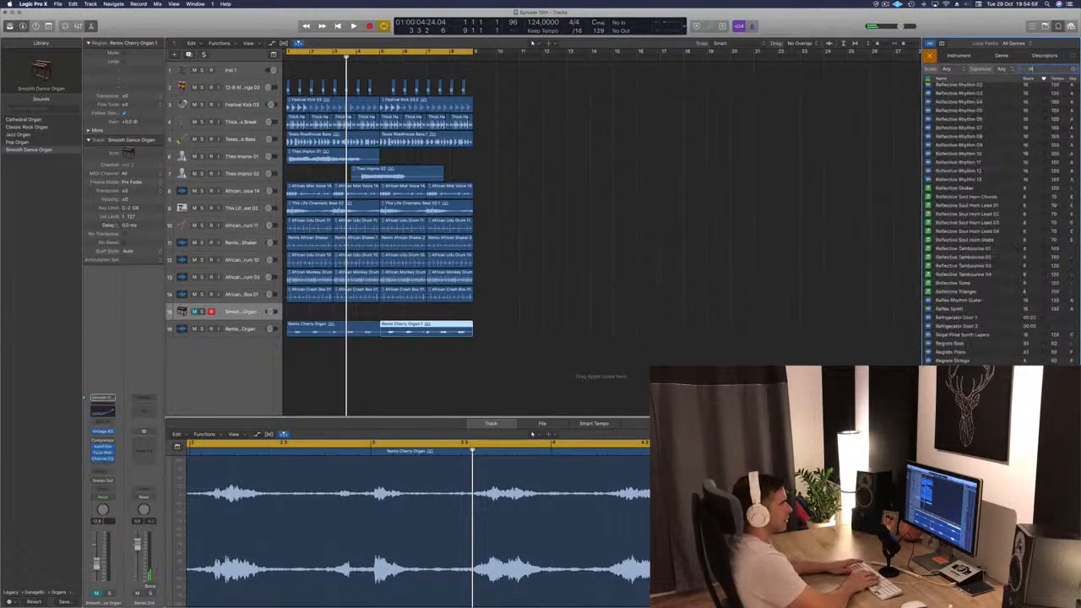
type("i hat")
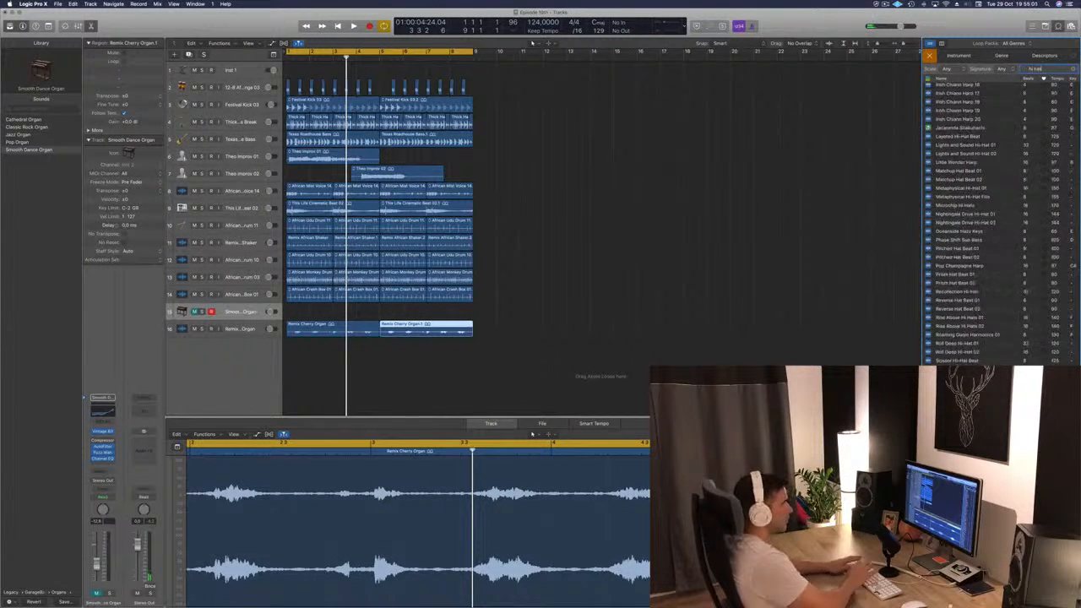
scroll(980, 127, "up", 3)
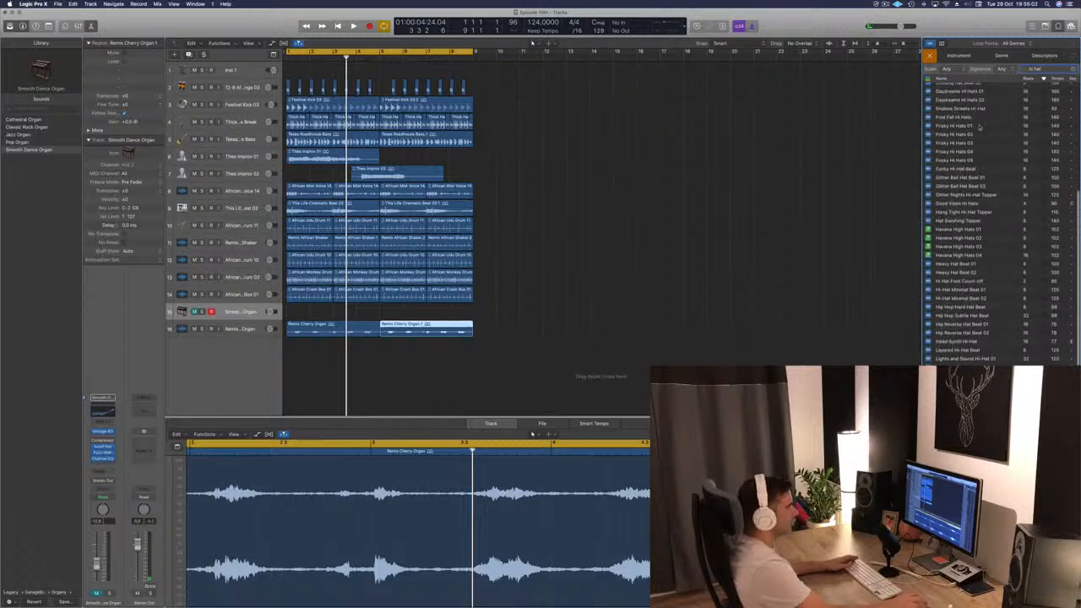
left_click(959, 125)
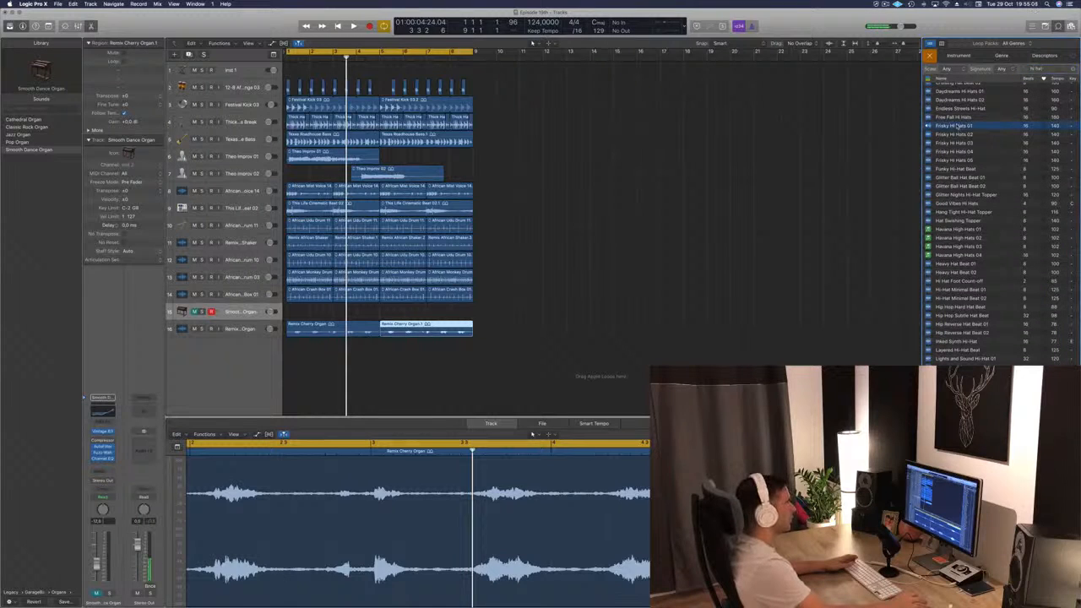
Place the Frisky Hi Hats 01 loop at bar 1 on a new track 17 and split its region at bar 2
left_click_drag(956, 125, 284, 357)
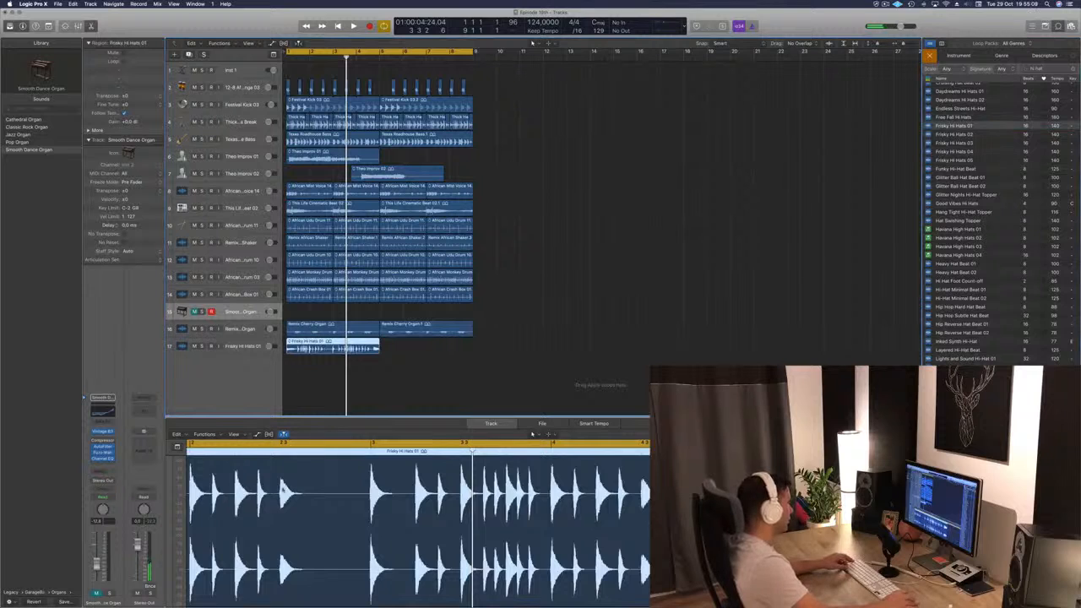
scroll(283, 489, "up", 2)
scroll(275, 498, "left", 6)
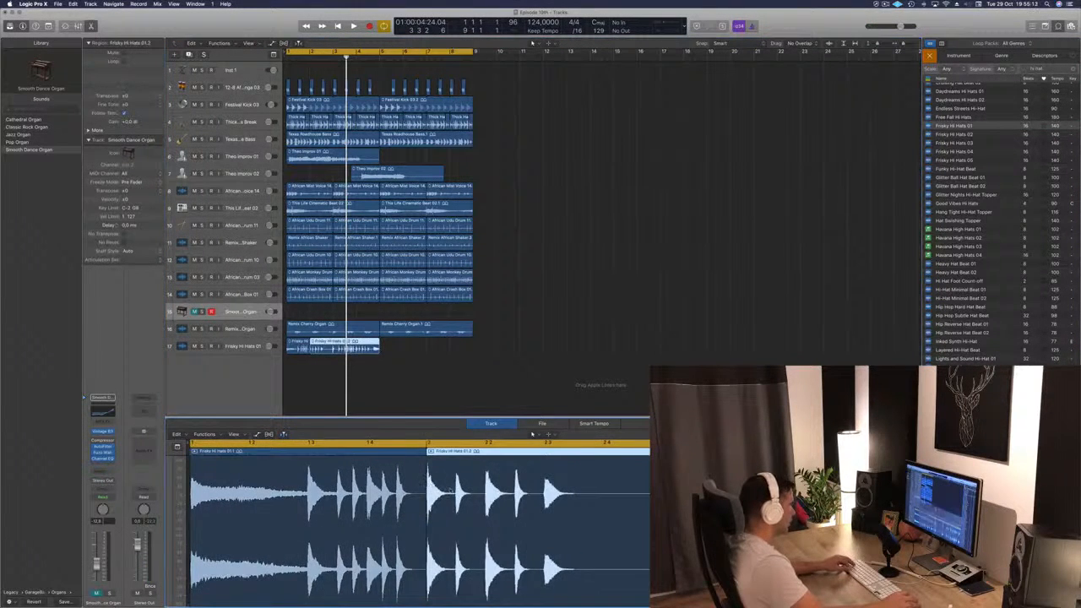
Delete the part of the Frisky Hi Hats 01 region before bar 2
key("x")
left_click(433, 326)
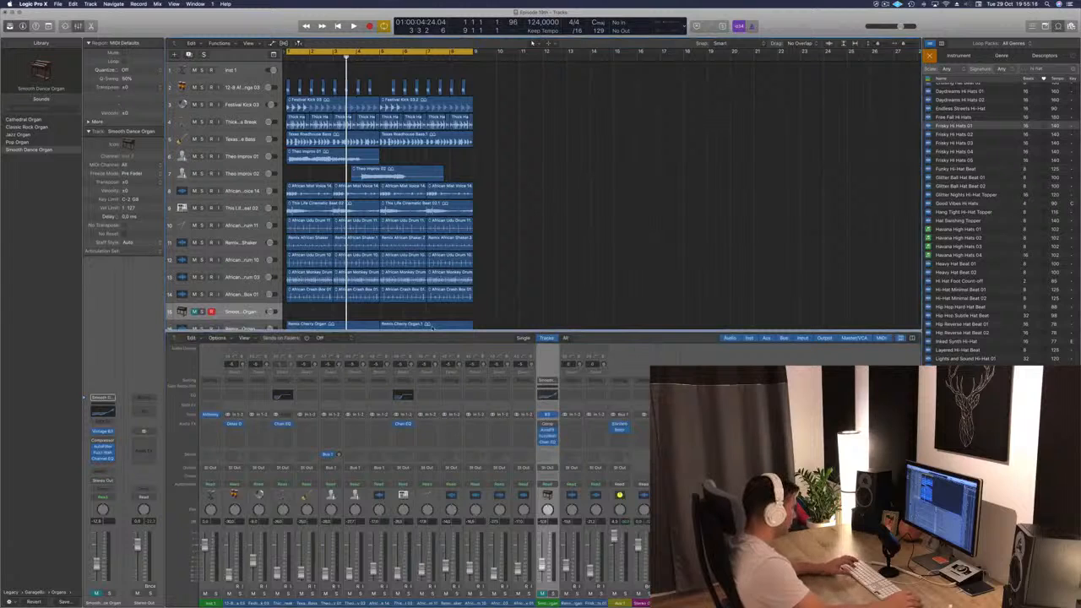
key("x")
left_click(319, 348)
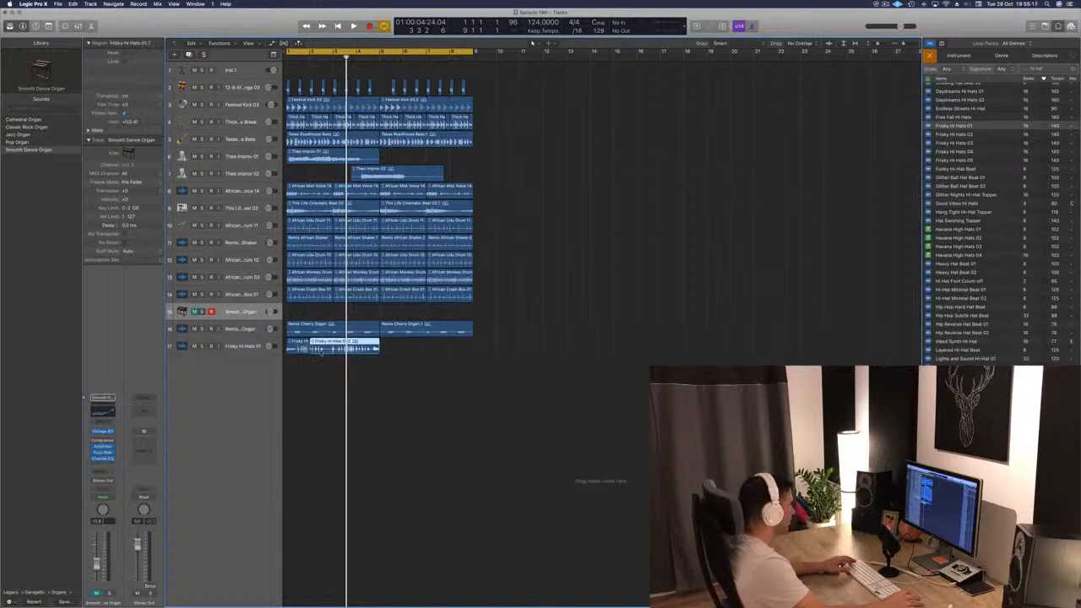
left_click(298, 346)
key("Delete")
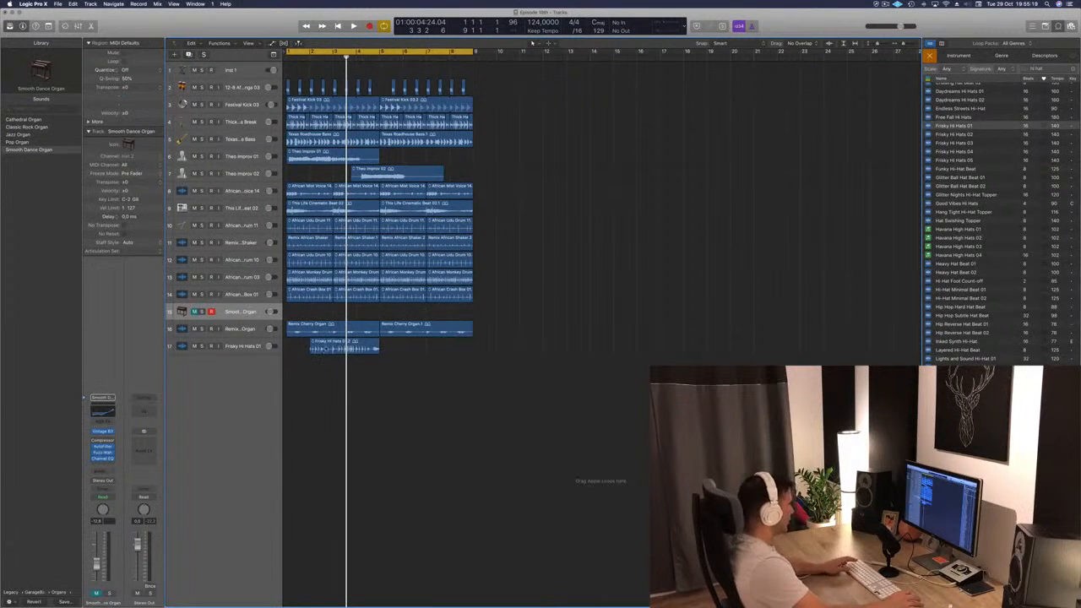
Split the remaining hi-hat region after its first hit and delete everything following that hit
key("e")
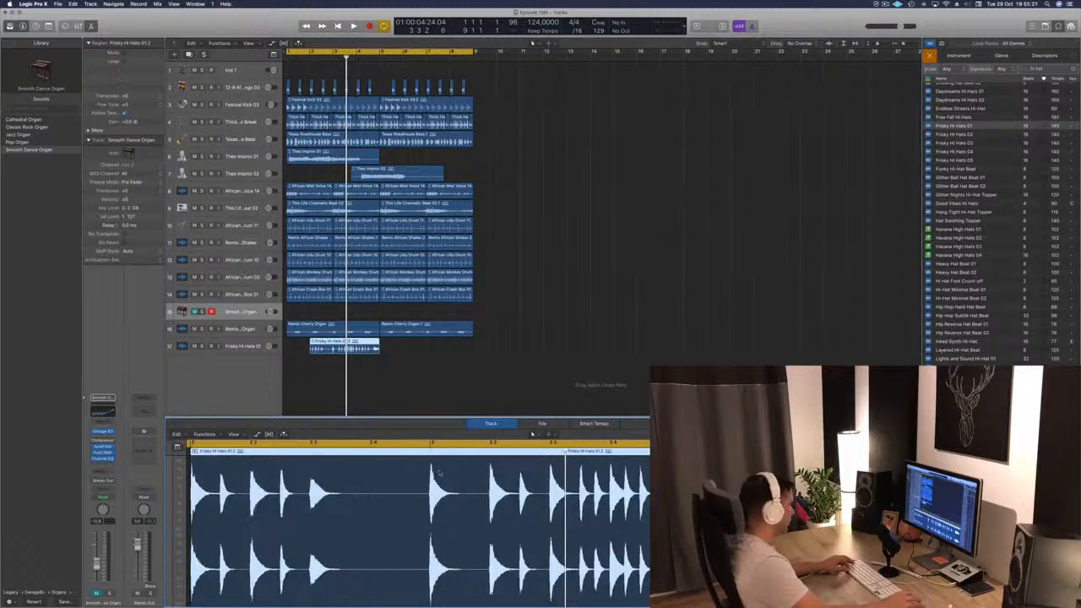
left_click(217, 499)
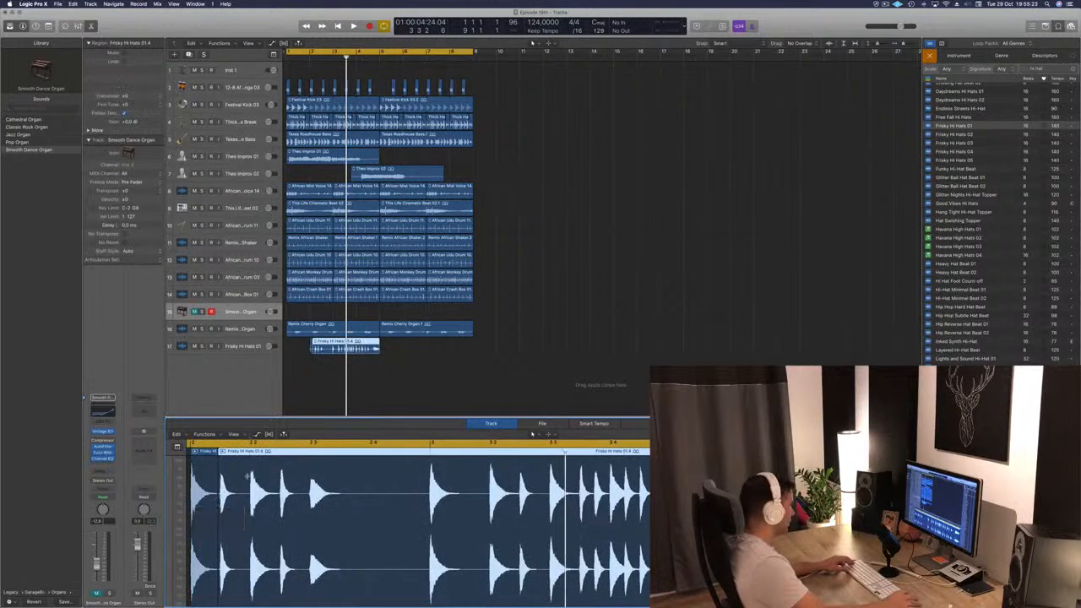
key("Delete")
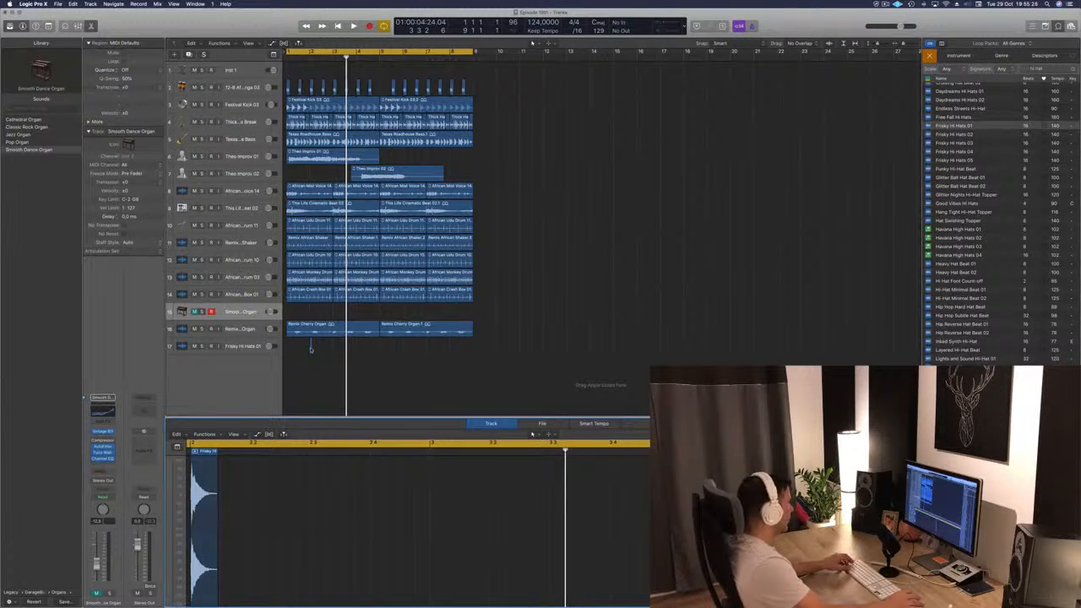
Move the single hi-hat hit to the off-beat of bar 1's first beat and play from the start while adjusting its track level
left_click_drag(311, 348, 294, 345)
scroll(294, 345, "up", 5)
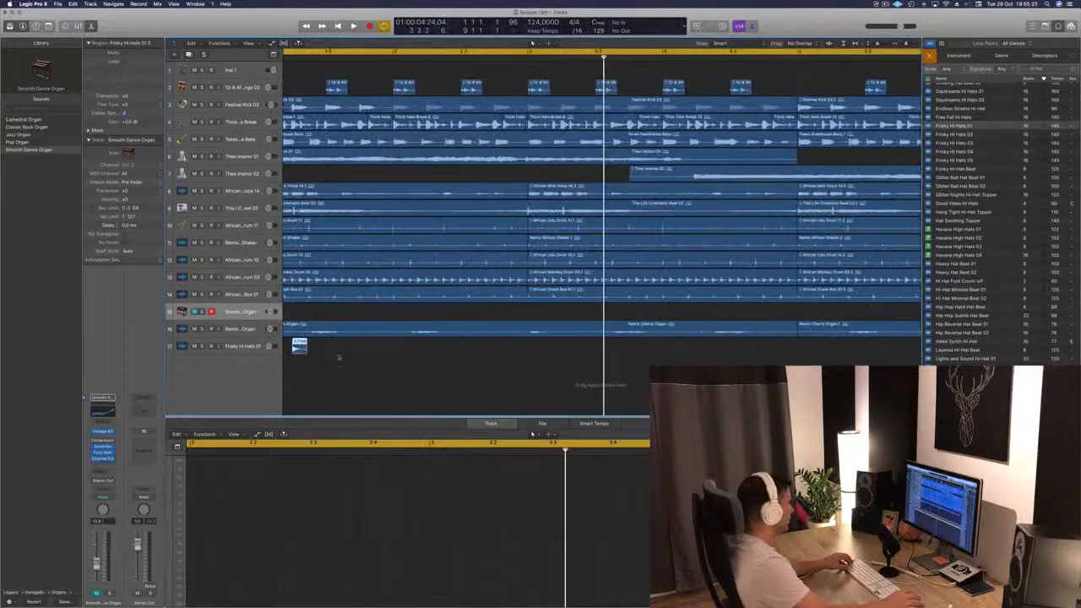
key("Return")
key("space")
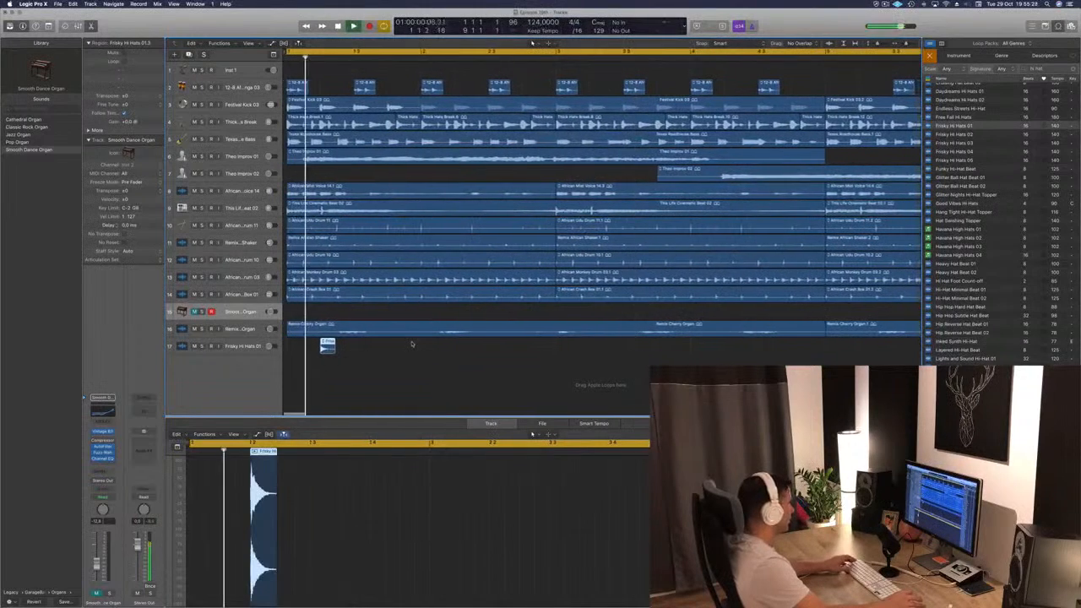
left_click(326, 346)
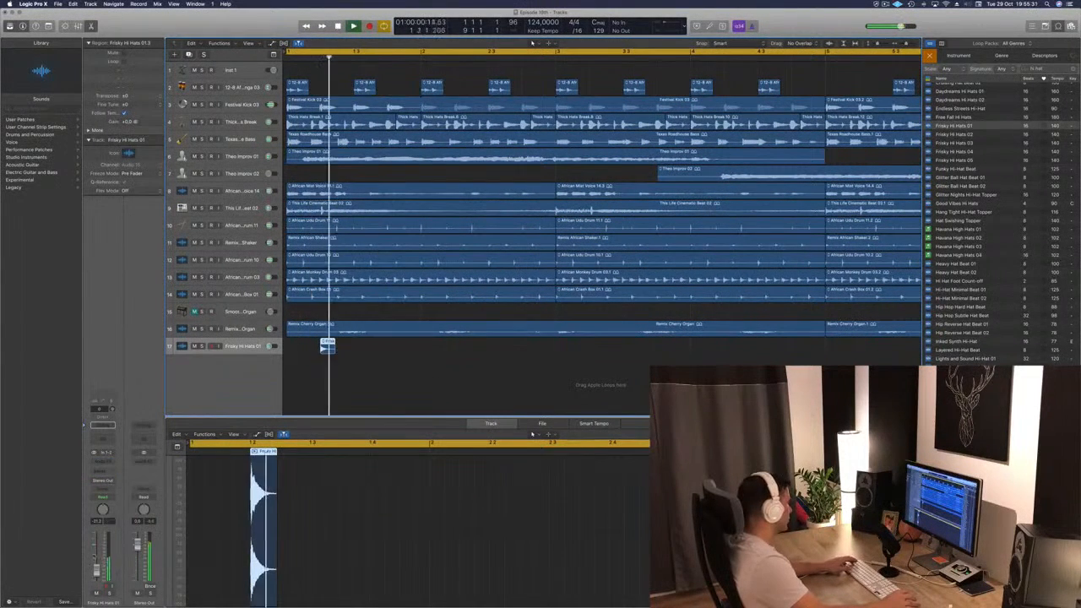
Copy the hi-hat hit to the remaining off-beats of bar 1, making four evenly spaced hits, and audition them
scroll(327, 346, "up", 3)
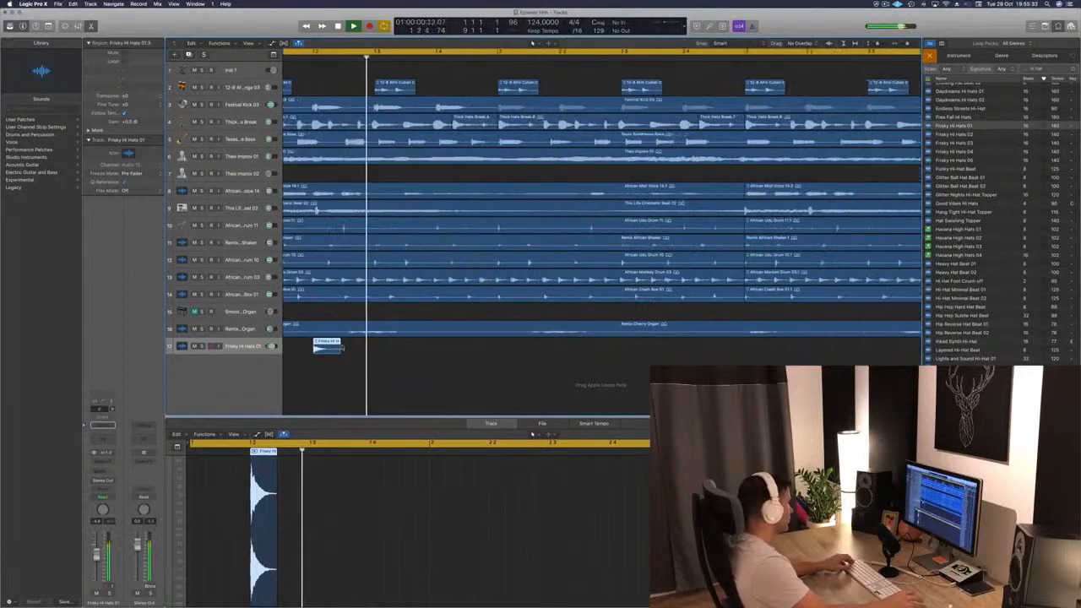
scroll(344, 348, "left", 3)
key("space")
left_click_drag(359, 348, 401, 347)
key("space")
key("space")
key("space")
scroll(316, 347, "down", 3)
left_click(315, 347, "shift")
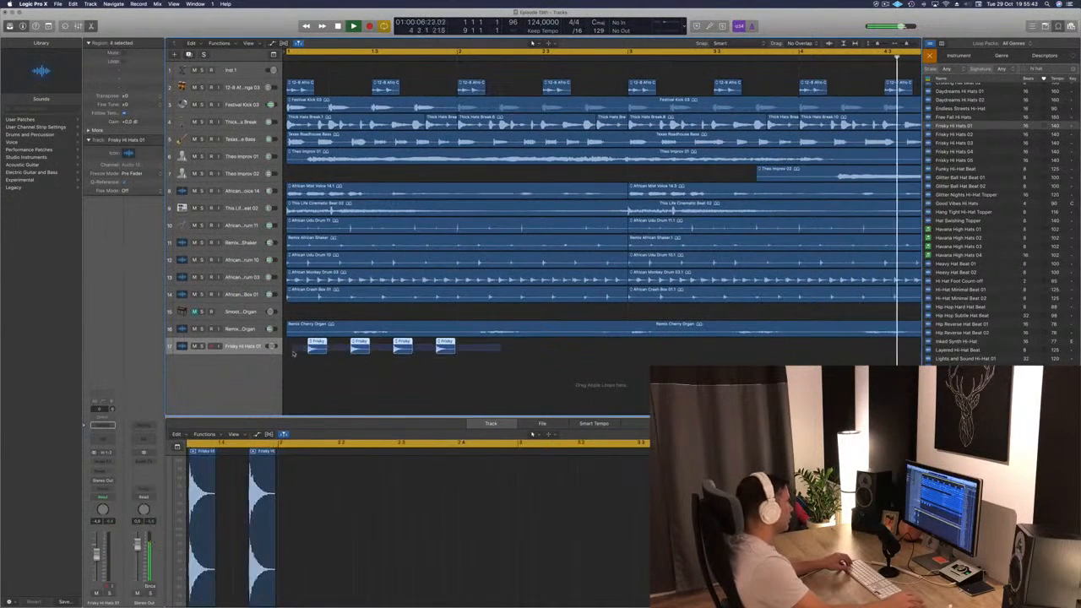
Try copying the four hi-hat hits into bar 2 and shifting the copies toward the off-beats
left_click_drag(294, 353, 376, 349)
key("super+Left")
scroll(327, 385, "left", 3)
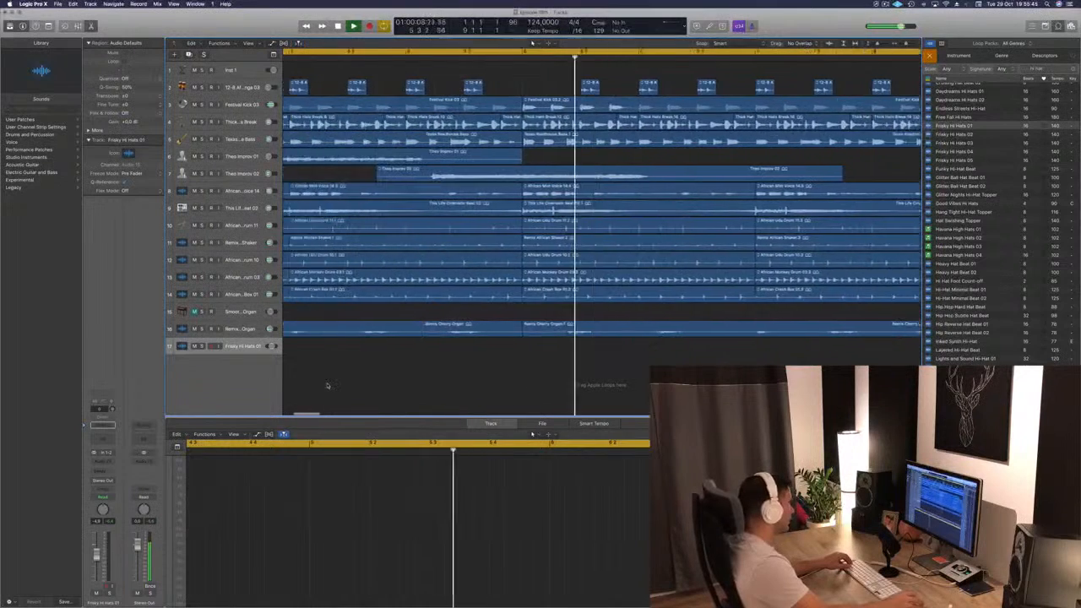
scroll(327, 385, "left", 5)
key("super+Left")
key("space")
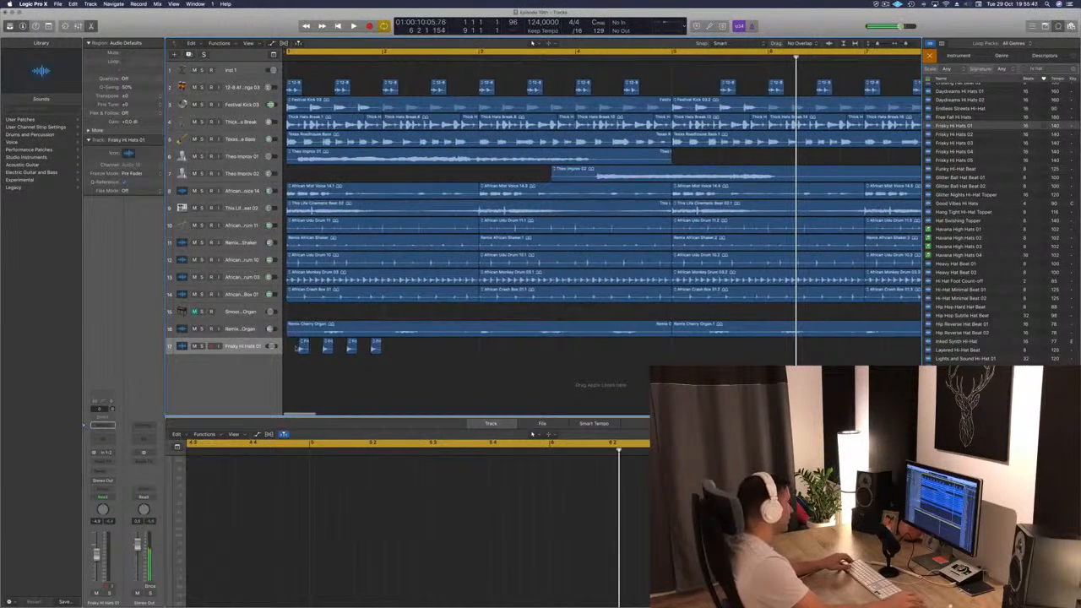
left_click_drag(296, 348, 400, 348)
left_click_drag(303, 348, 406, 348)
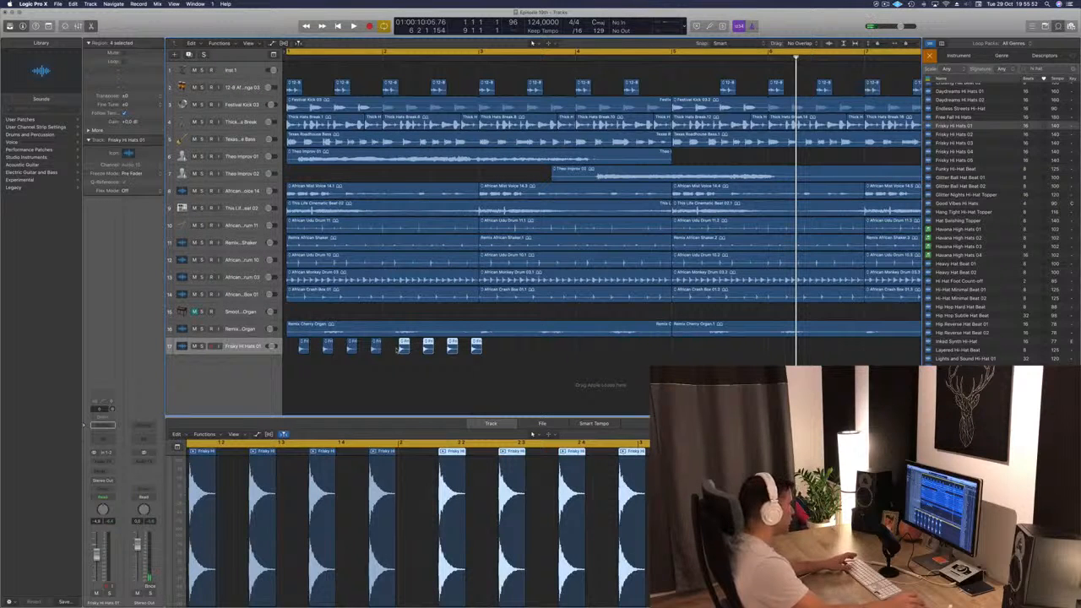
scroll(398, 349, "up", 5)
left_click_drag(413, 345, 401, 346)
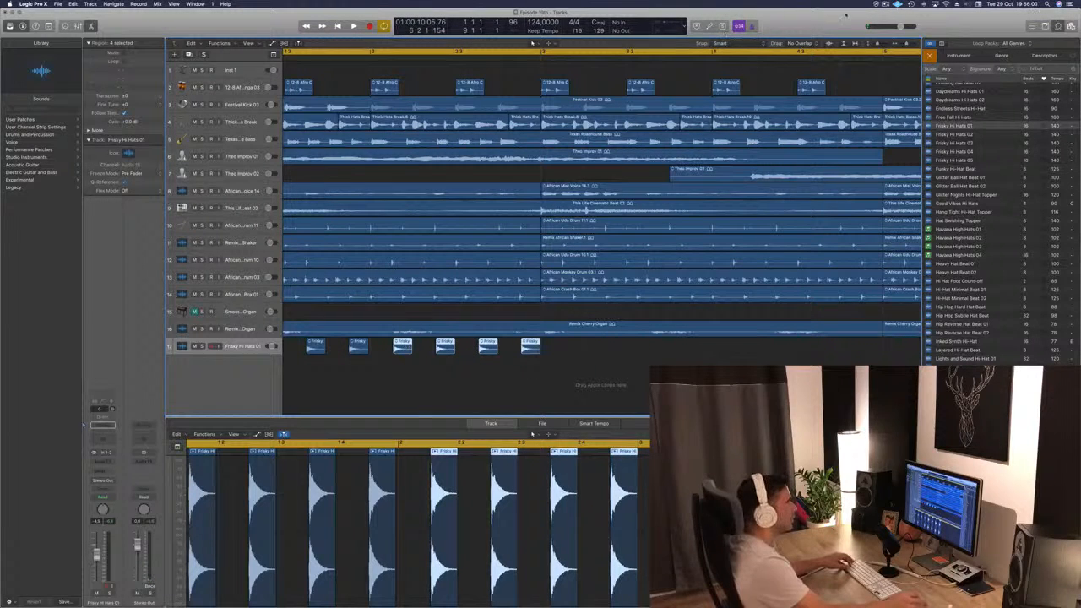
Check the region drag and snap modes, and nudge the four copied hits slightly later in bar 2
left_click(800, 43)
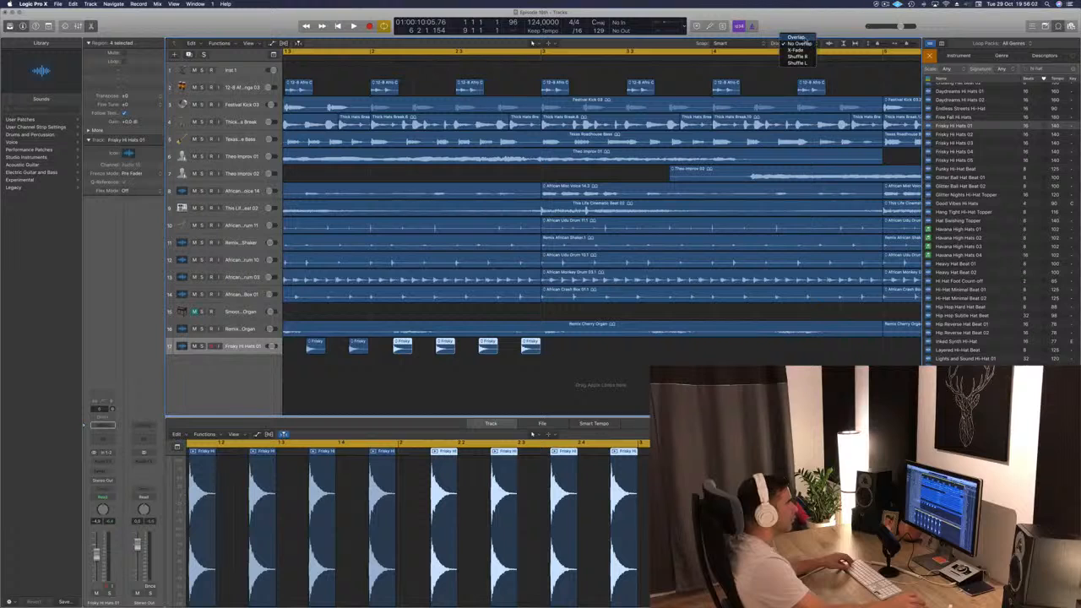
left_click(840, 22)
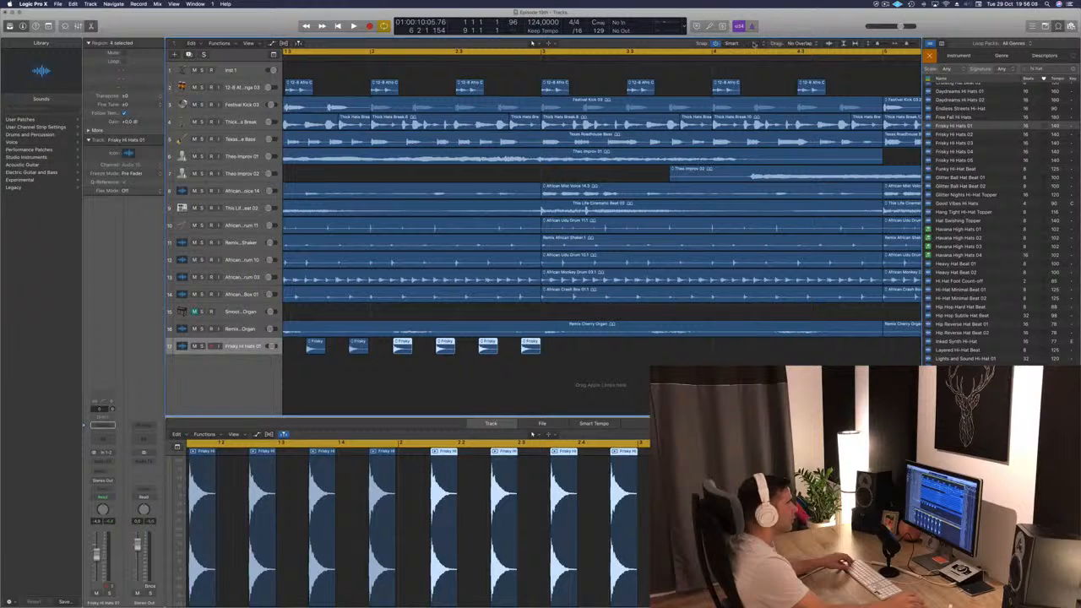
left_click(754, 44)
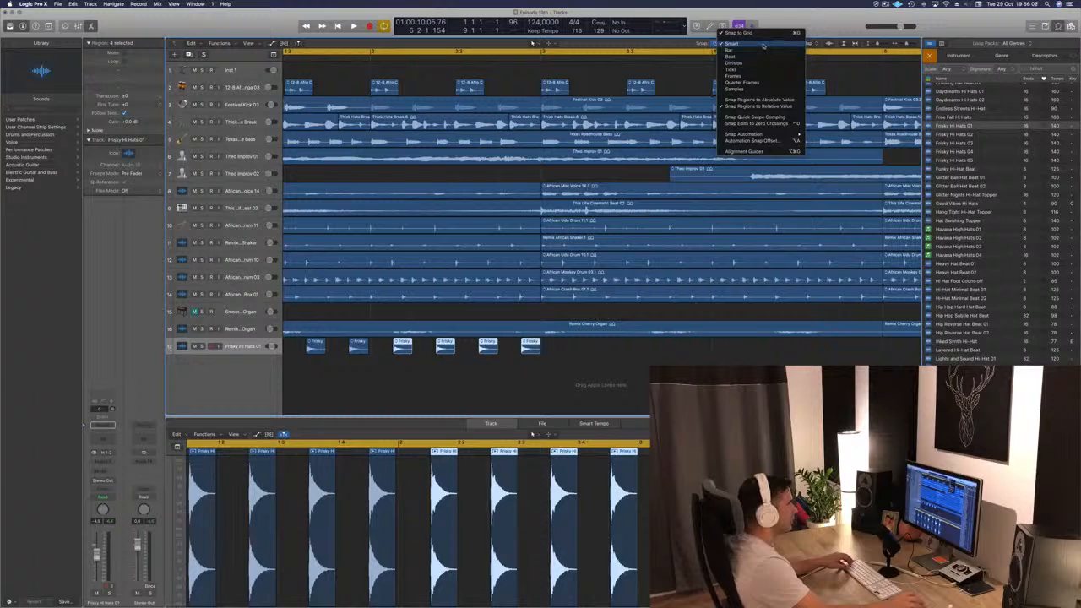
left_click(772, 103)
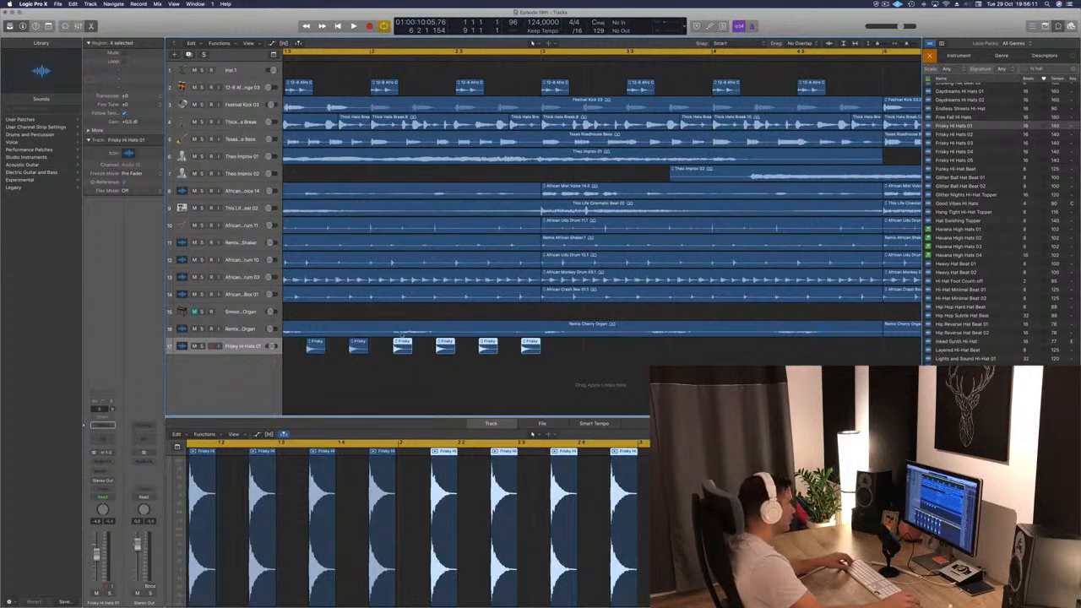
left_click_drag(397, 345, 409, 344)
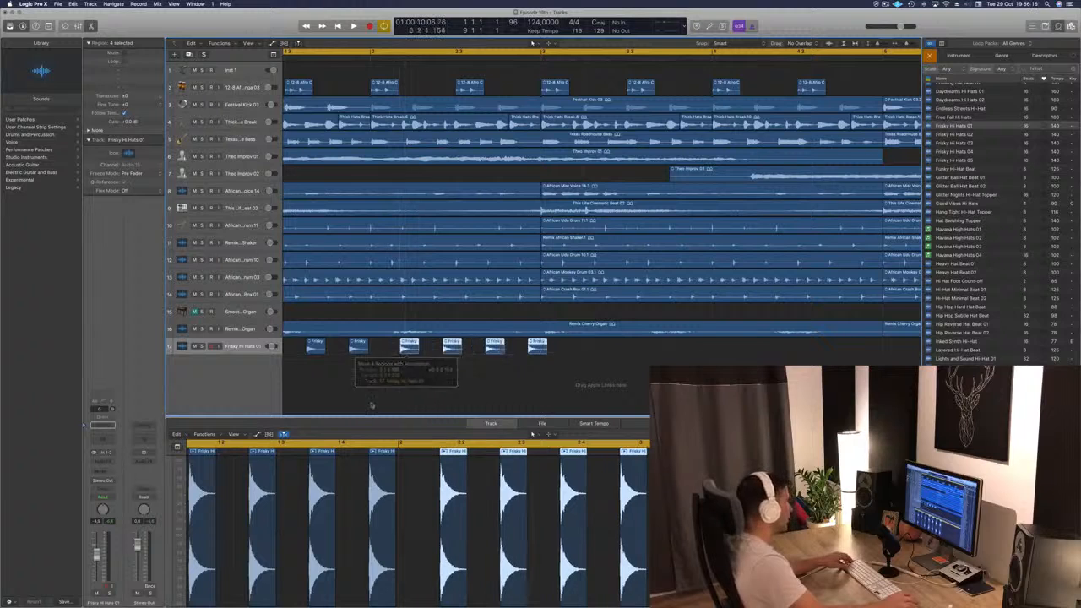
Play the hi-hats from the start and delete the four copied hits in bar 2
key("super+Left")
key("super+Left")
key("space")
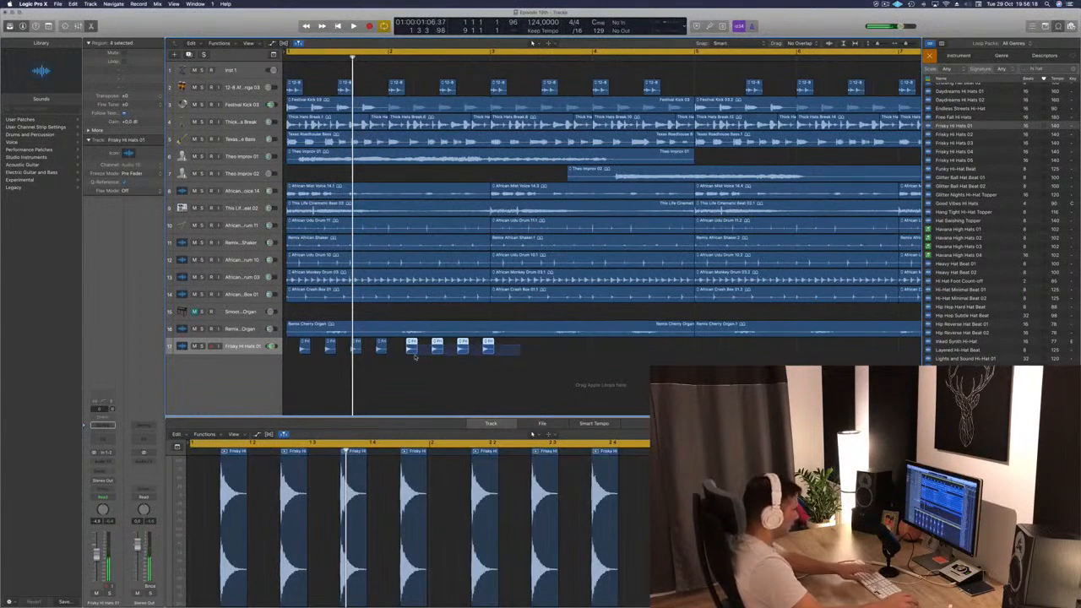
key("Delete")
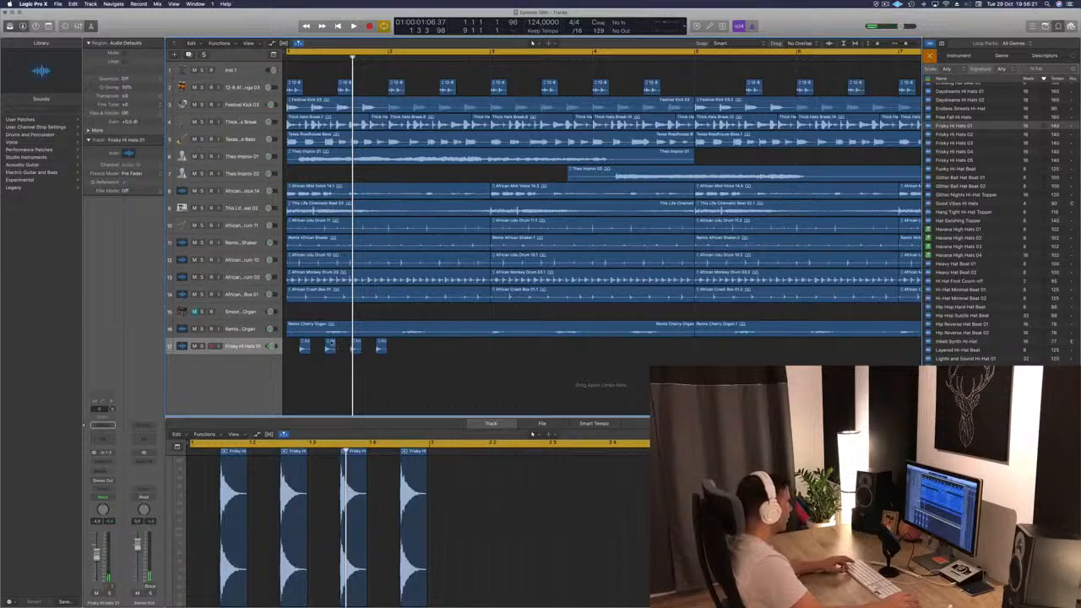
Mark bar 1 on the Frisky Hi Hats 01 track and add an empty audio track below it
left_click_drag(286, 346, 390, 351)
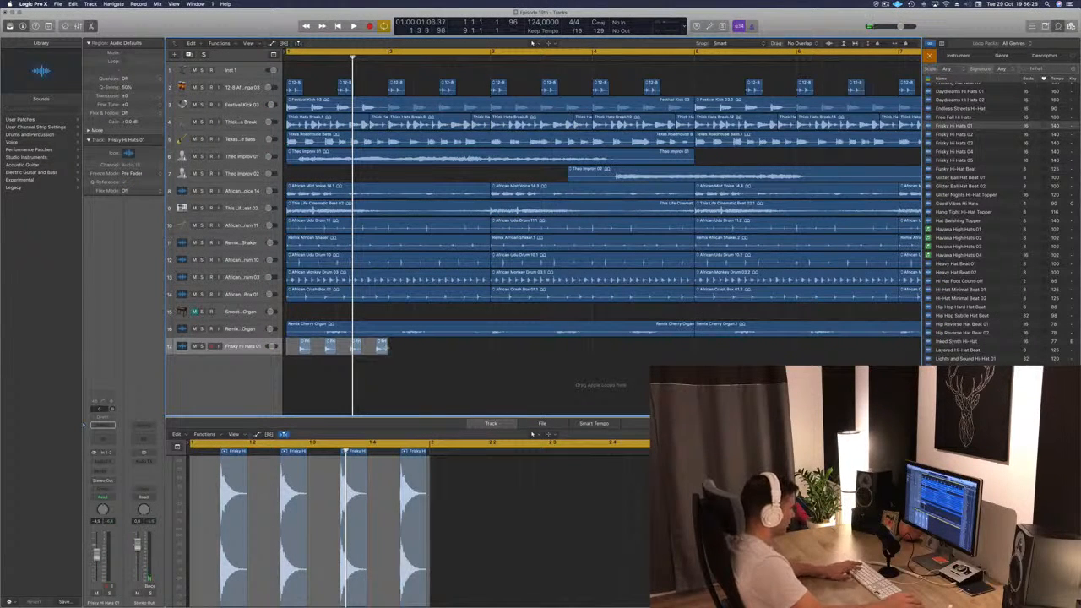
key("alt+super+a")
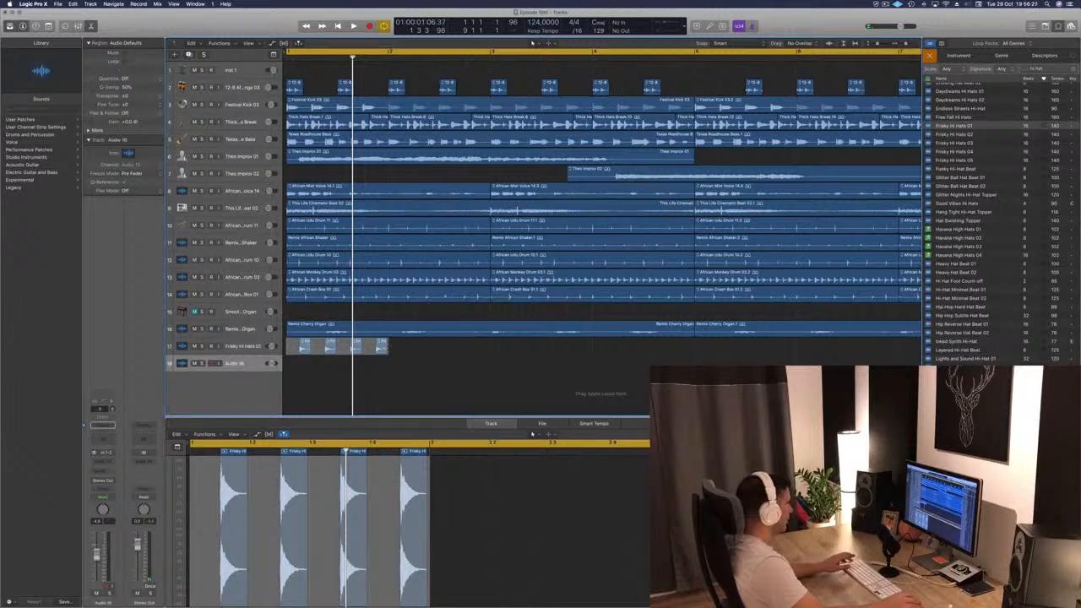
left_click(347, 350)
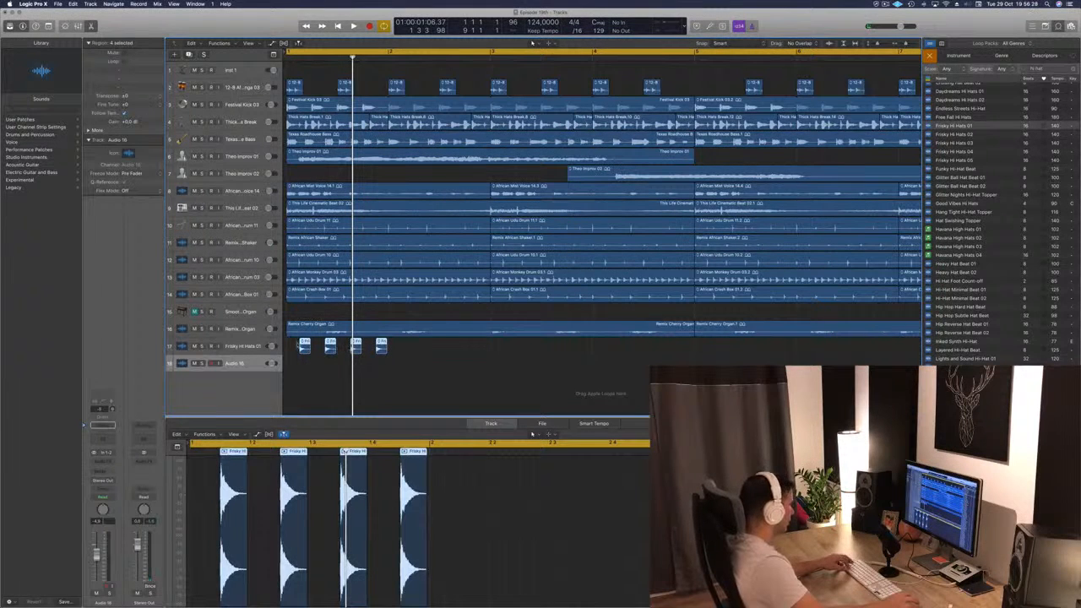
Mark exactly bar 1 on the hi-hat track and repeat its four hits through the end of bar 8
left_click_drag(290, 346, 388, 349)
key("super+r")
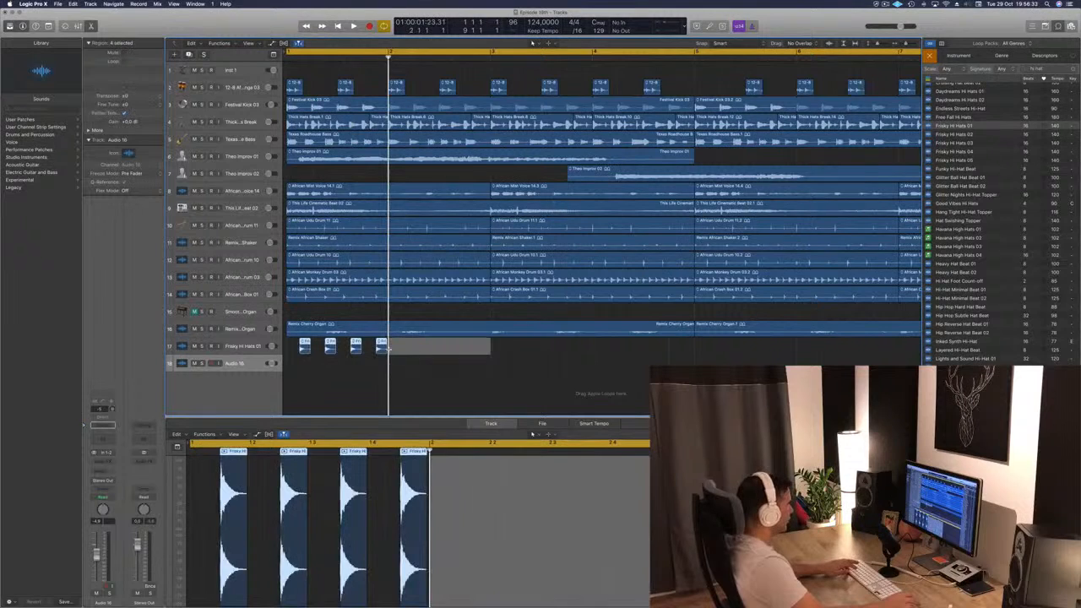
key("super+r")
key("super+r")
key("super+r")
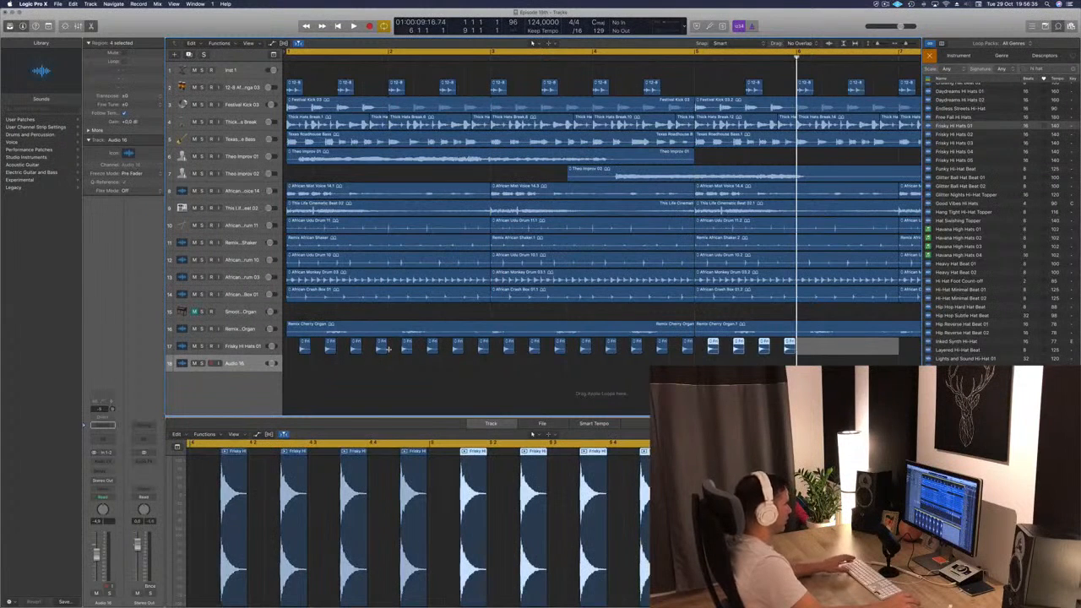
key("super+Left")
key("super+Left")
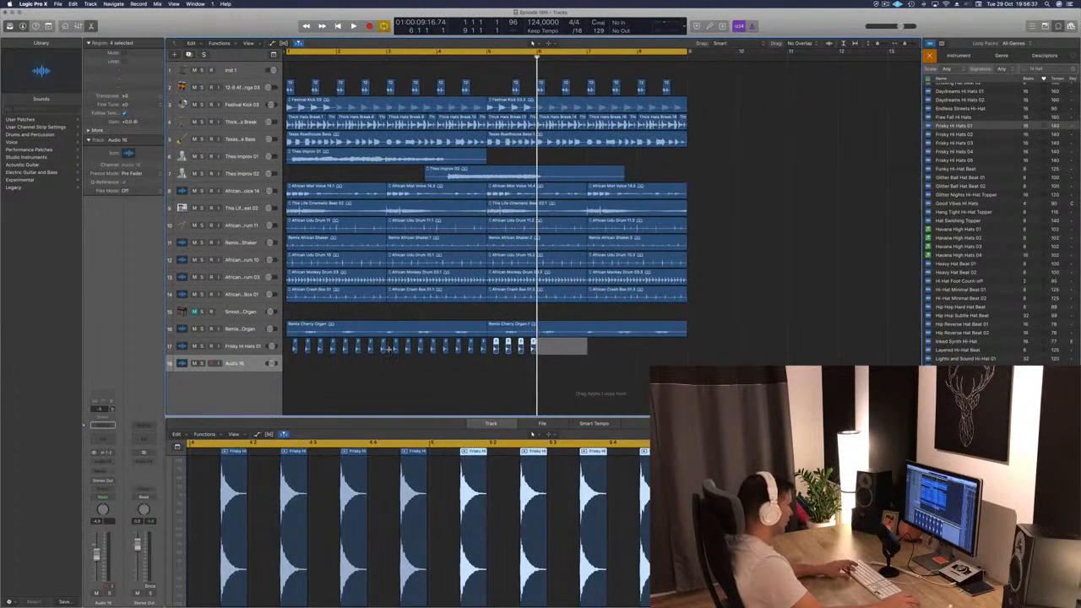
key("super+r")
key("super+r")
key("super+r")
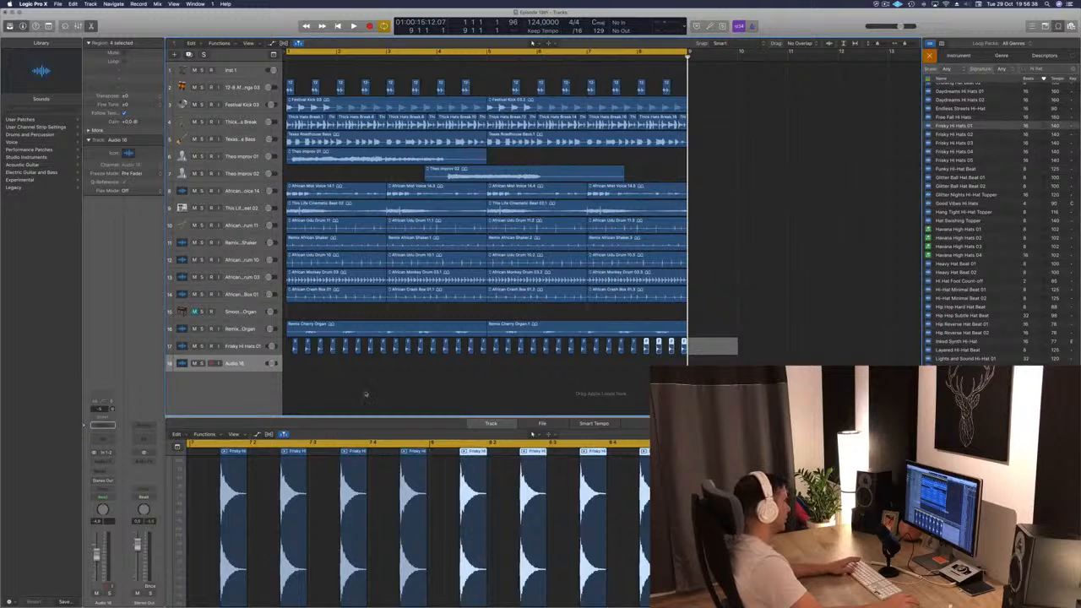
Play the arrangement and lower the Frisky Hi Hats 01 track's volume to -14.0 dB
left_click(366, 394)
key("space")
left_click(243, 347)
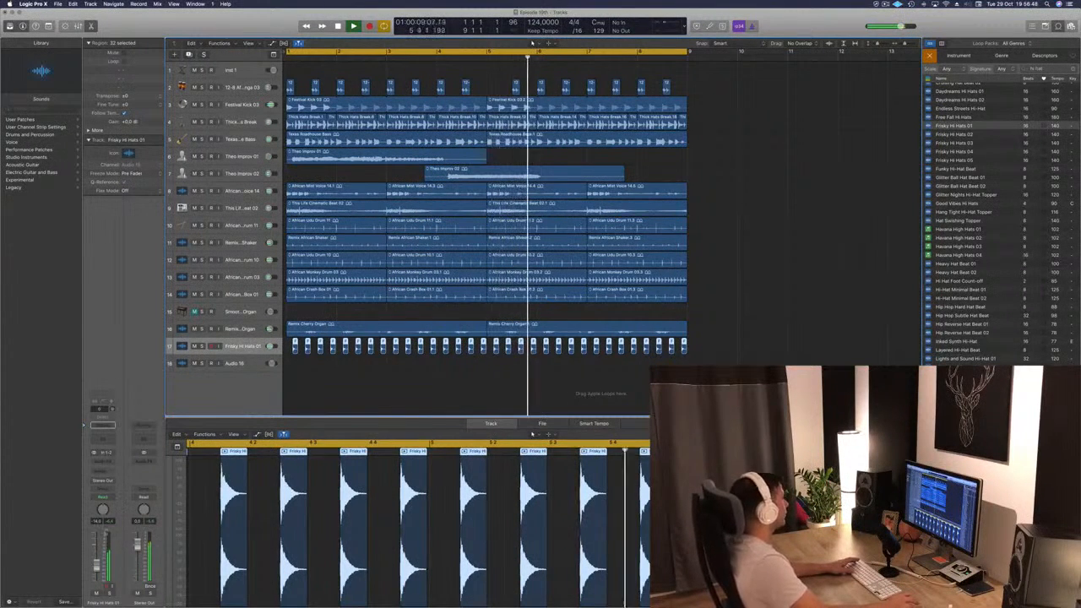
Restart playback and move the Frisky Hi Hats 01 track up to second position, directly below the Inst 1 track
key("Return")
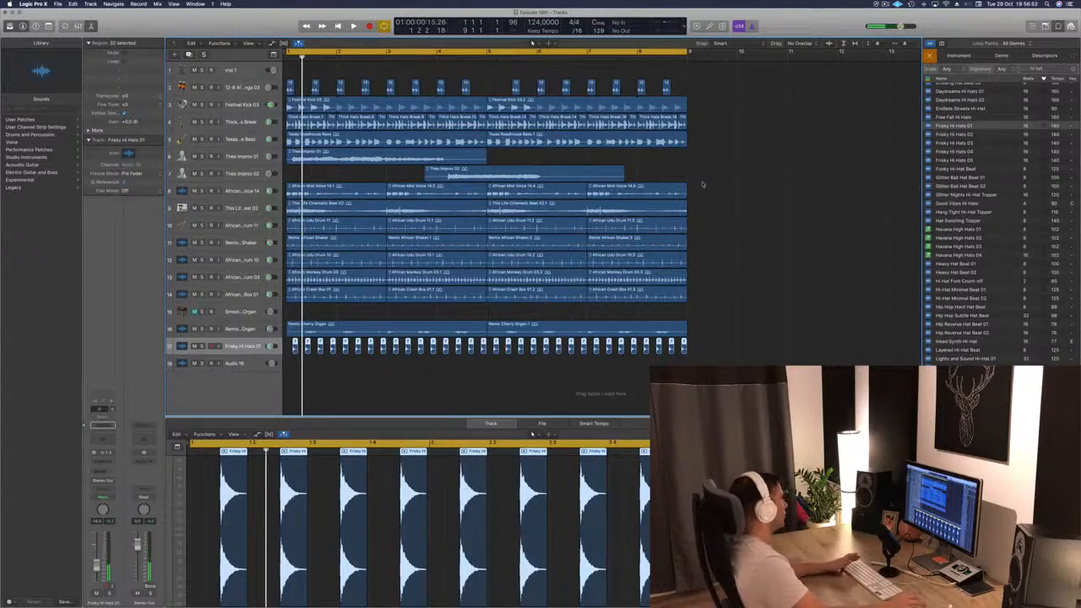
left_click_drag(241, 347, 253, 87)
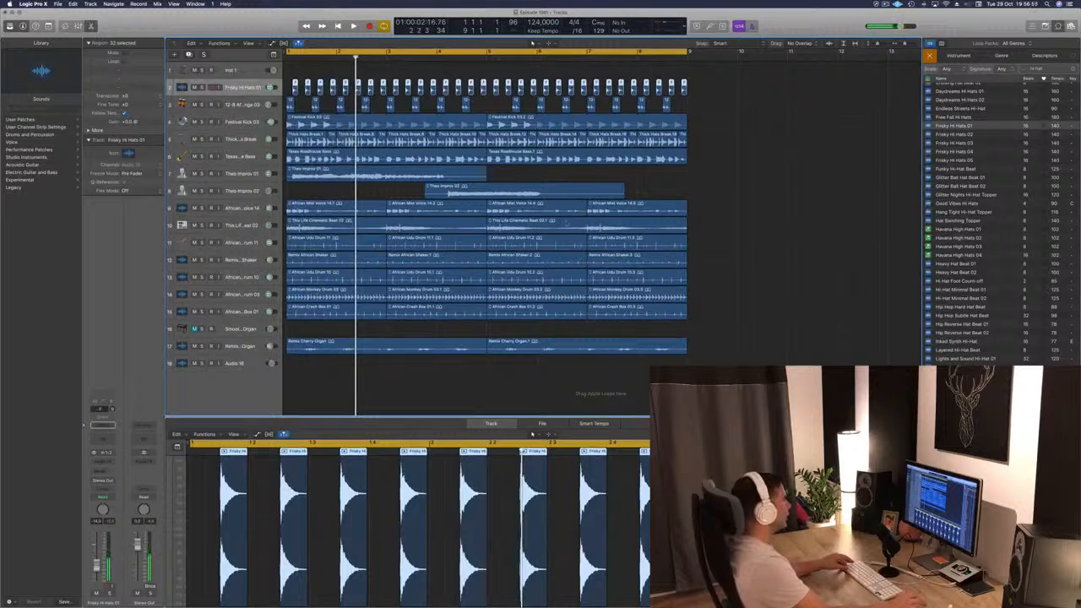
scroll(567, 223, "down", 5)
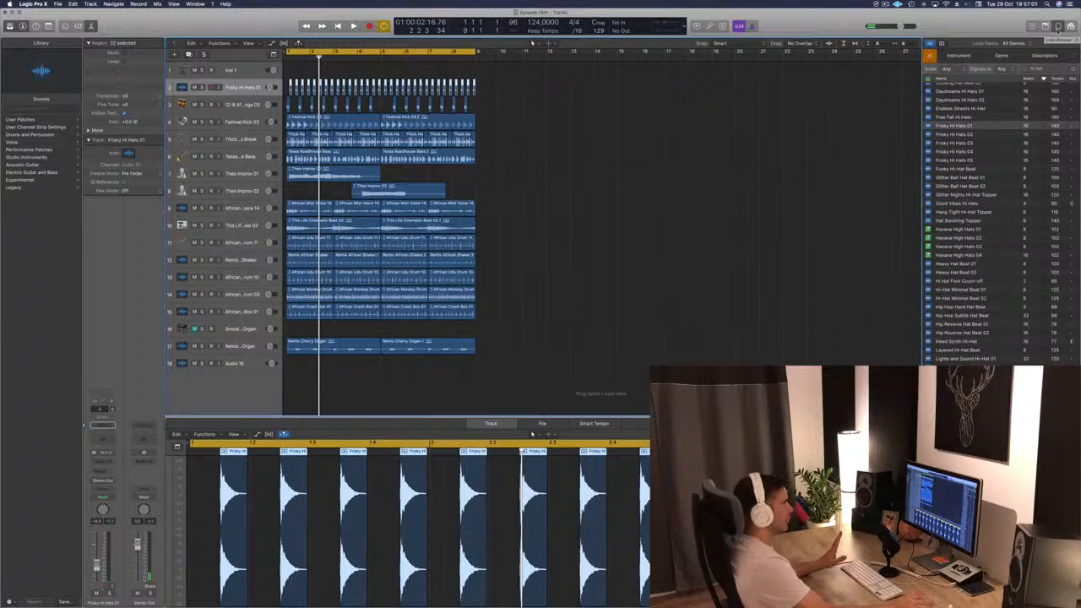
Close the loop browser, return the playhead to the start and show the secondary ruler above the arrangement
left_click(1058, 28)
key("Return")
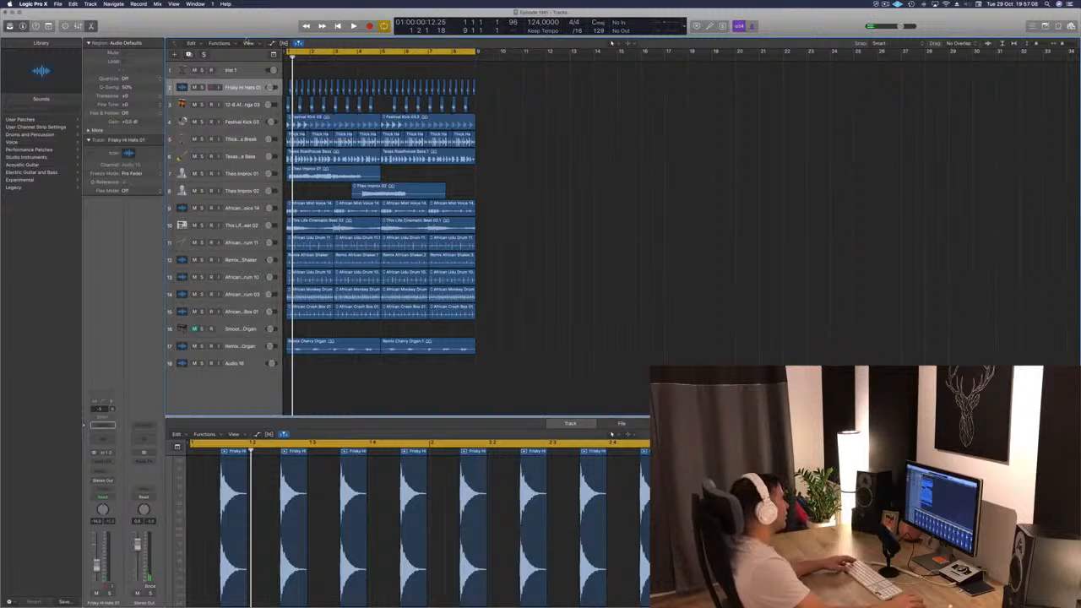
left_click(249, 43)
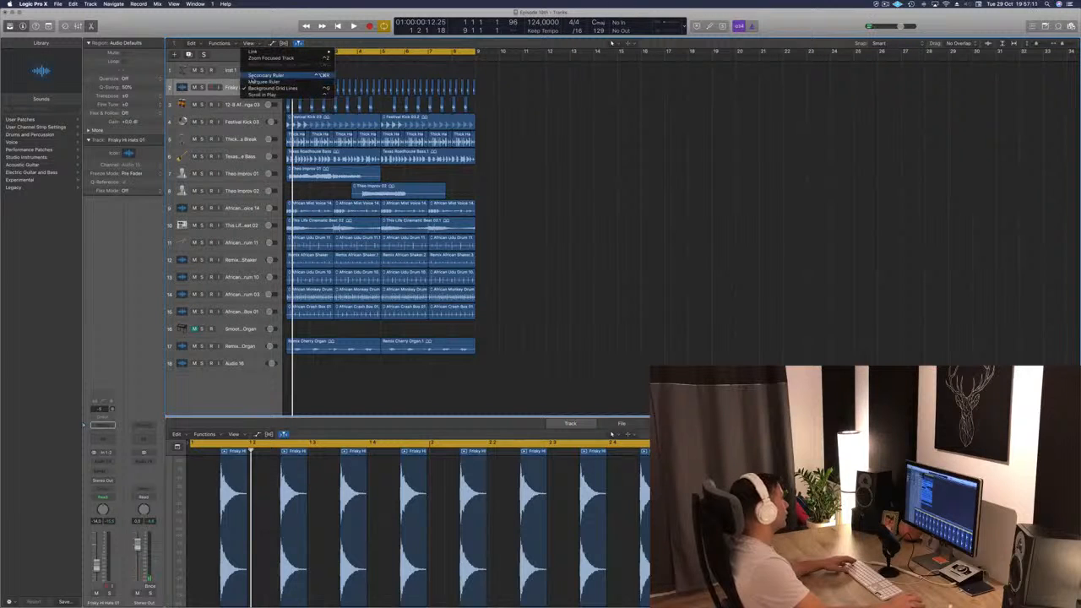
left_click(266, 74)
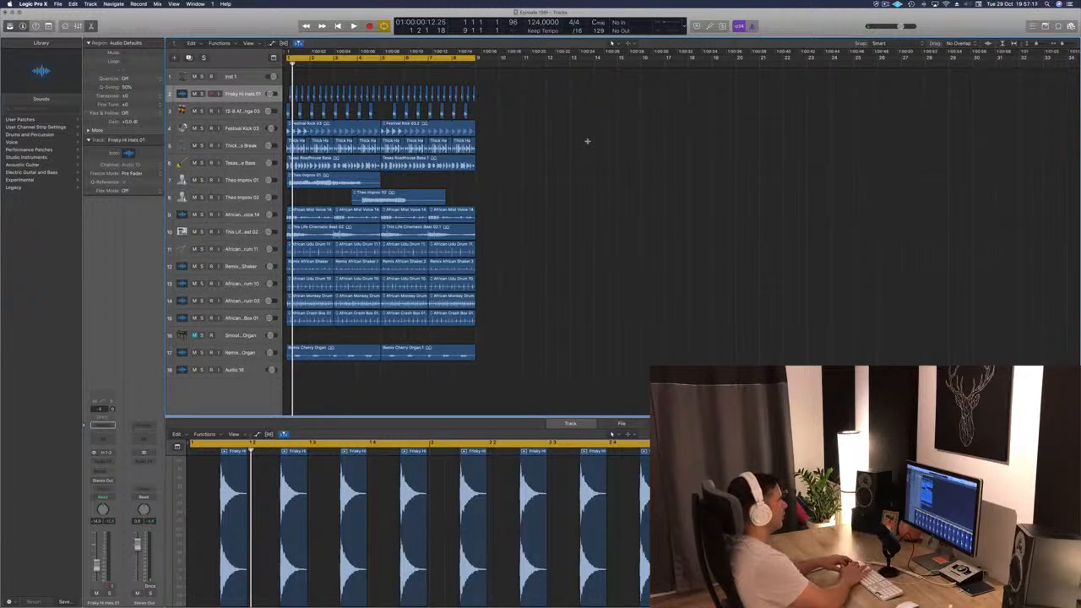
Select all regions and repeat the eight-bar arrangement three times, filling 32 bars
key("super+a")
key("super+r")
key("super+r")
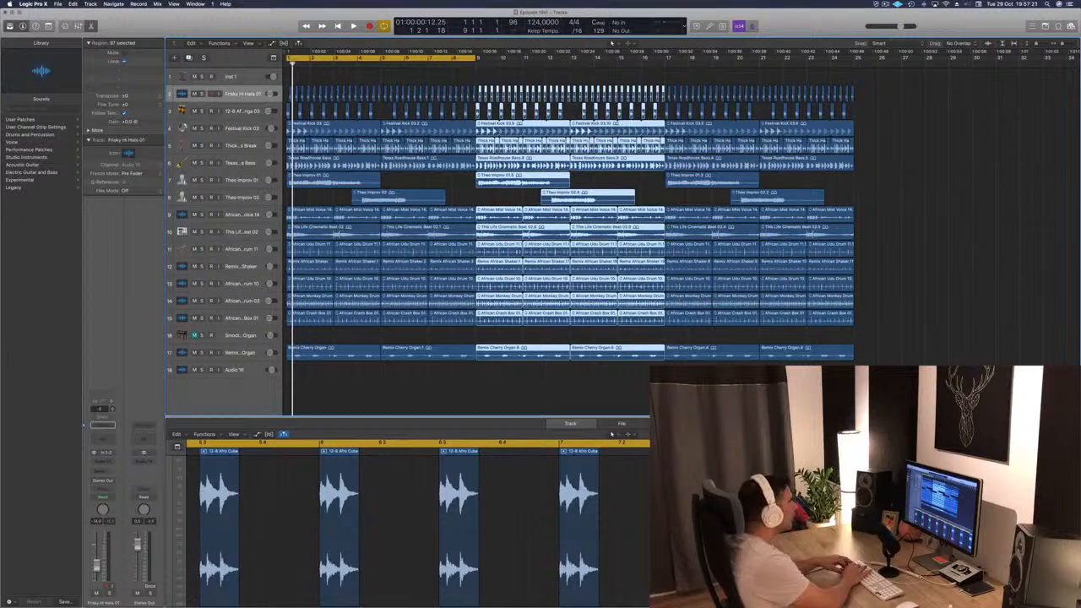
key("super+r")
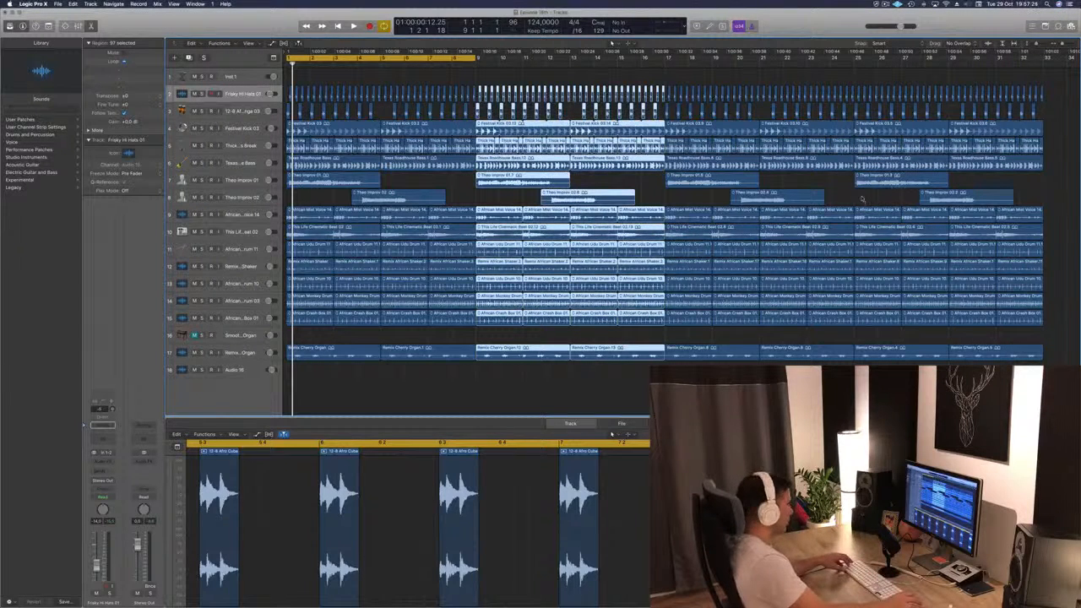
Extend the cycle range to bar 33 and repeat the whole 32-bar section once after it
scroll(808, 205, "down", 5)
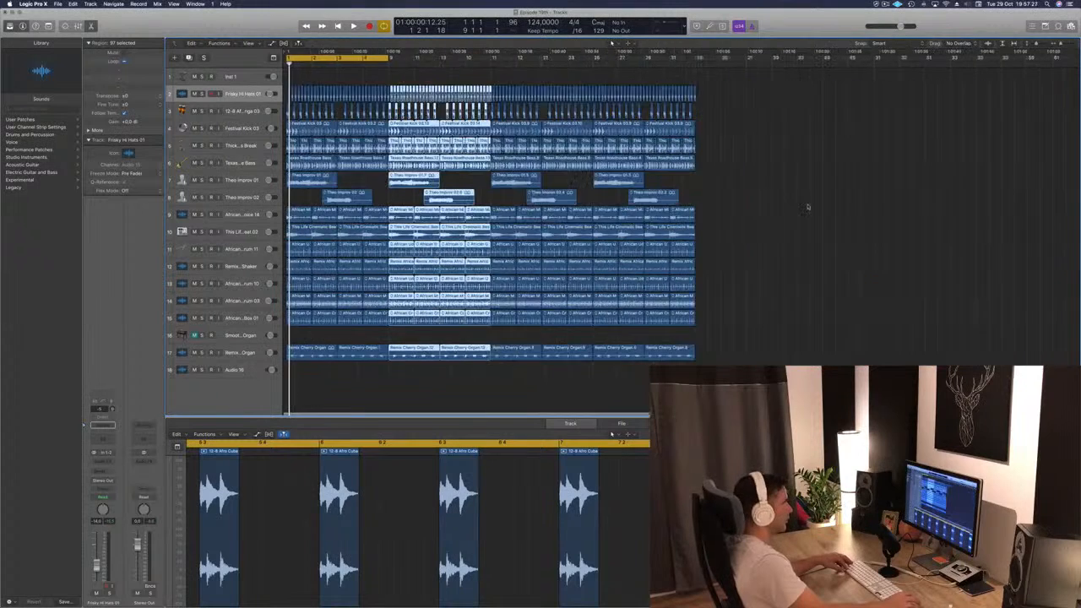
scroll(808, 206, "down", 3)
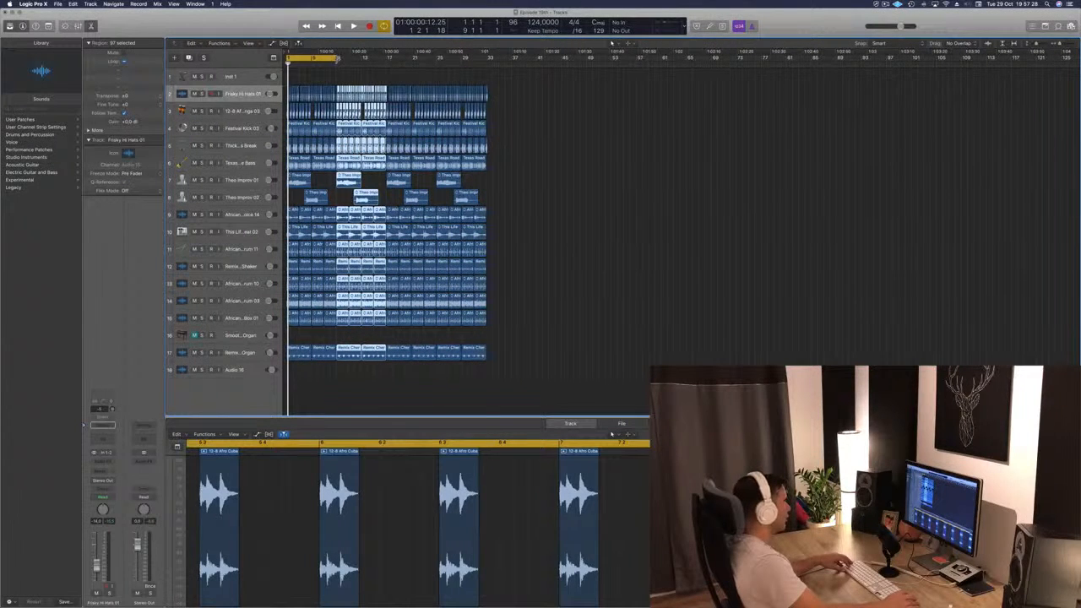
left_click_drag(338, 57, 486, 75)
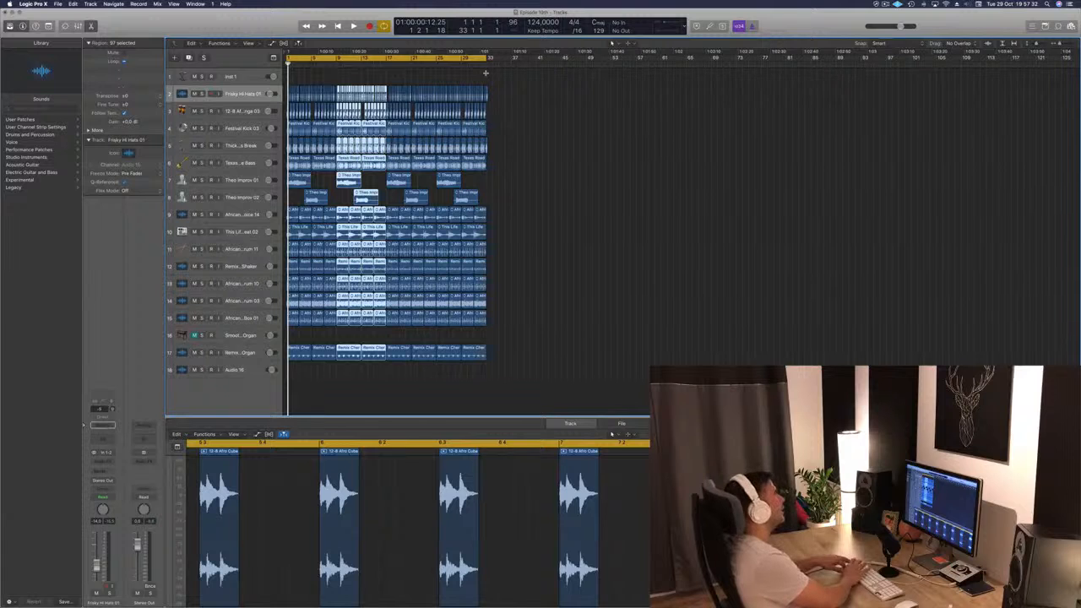
key("super+r")
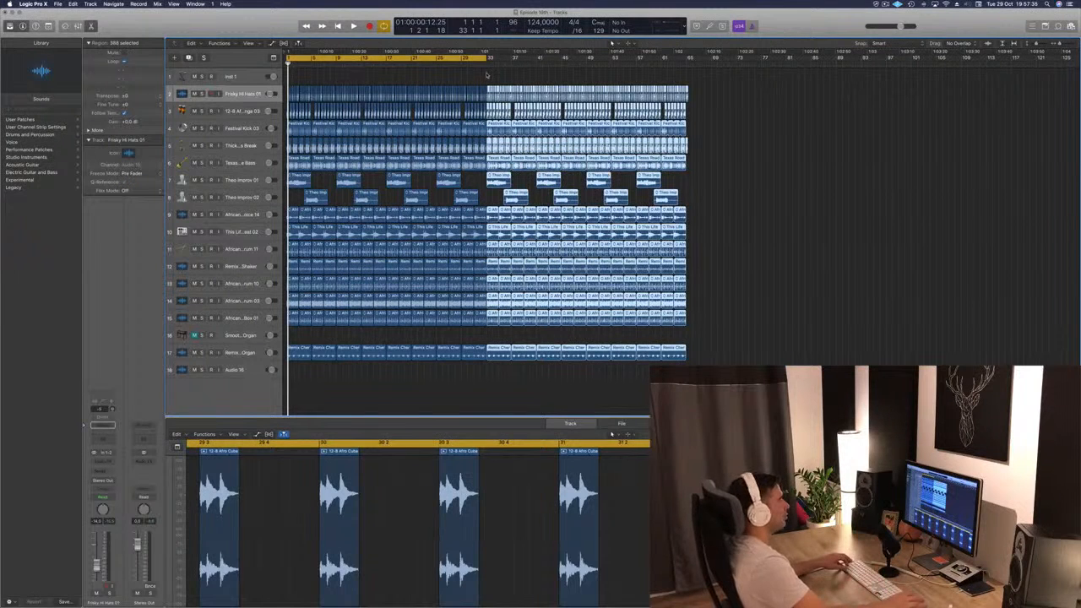
Move the project end marker back to bar 67, deselect the regions and fit the whole arrangement to the window
scroll(963, 104, "down", 1)
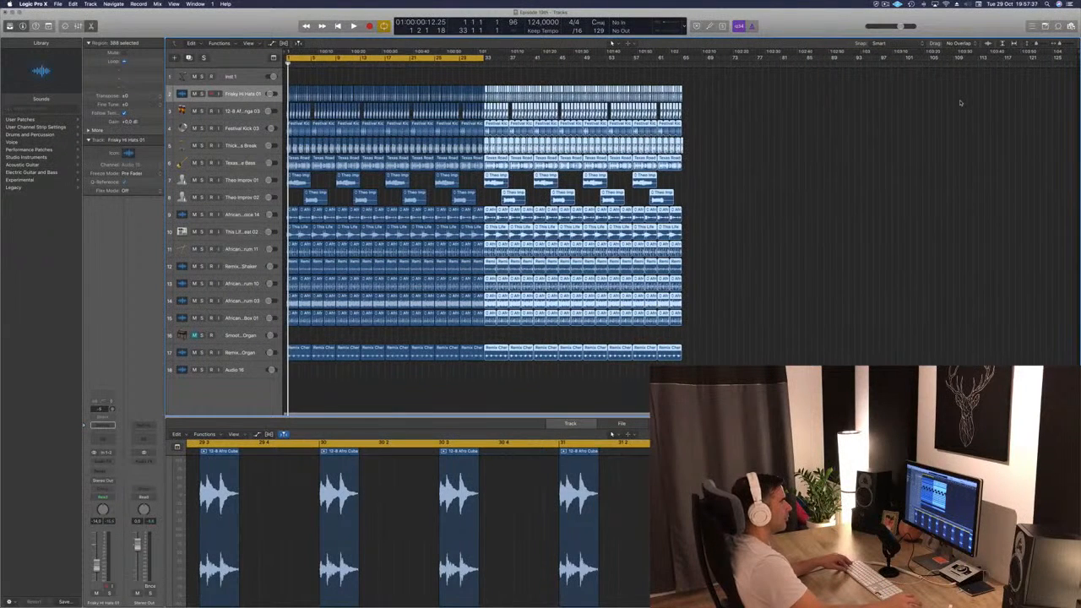
scroll(1021, 77, "up", 1)
scroll(1060, 61, "down", 1)
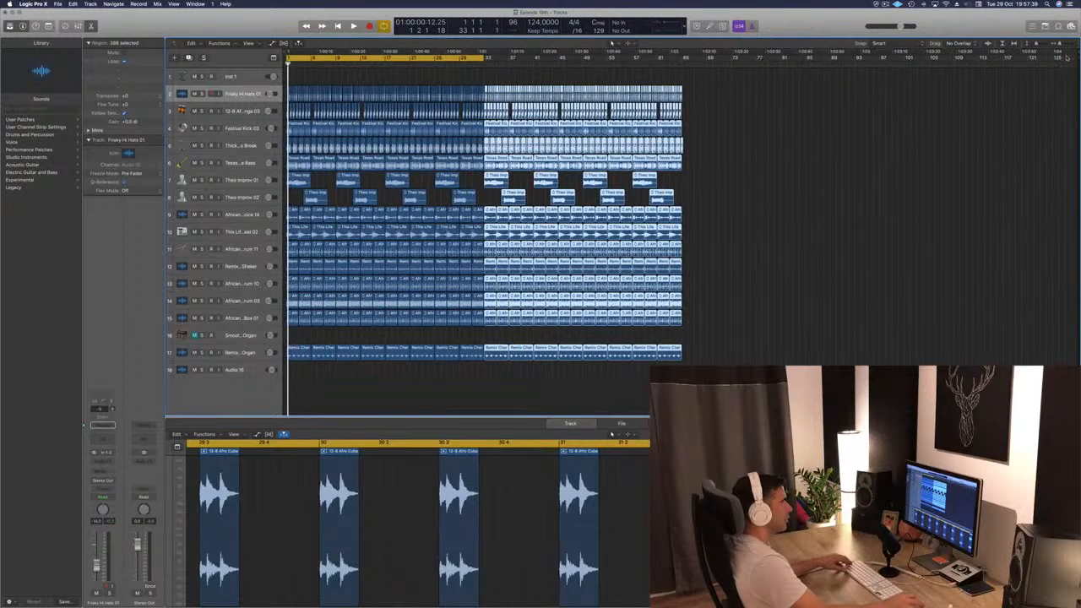
left_click_drag(1076, 53, 692, 78)
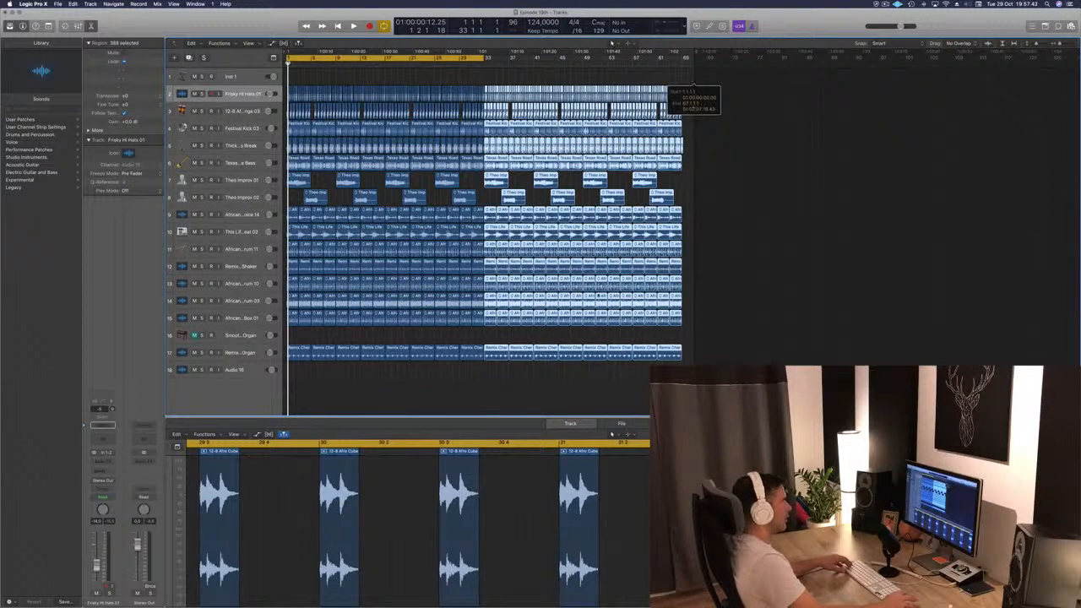
left_click(457, 386)
key("z")
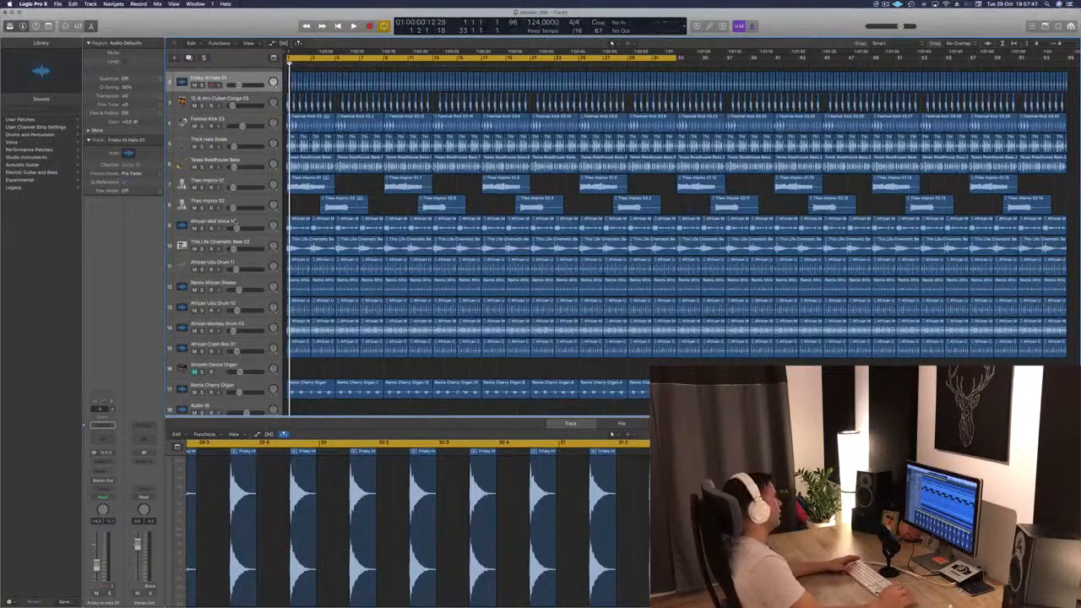
Play the extended arrangement from the start with the Festival Kick 03 track selected
key("space")
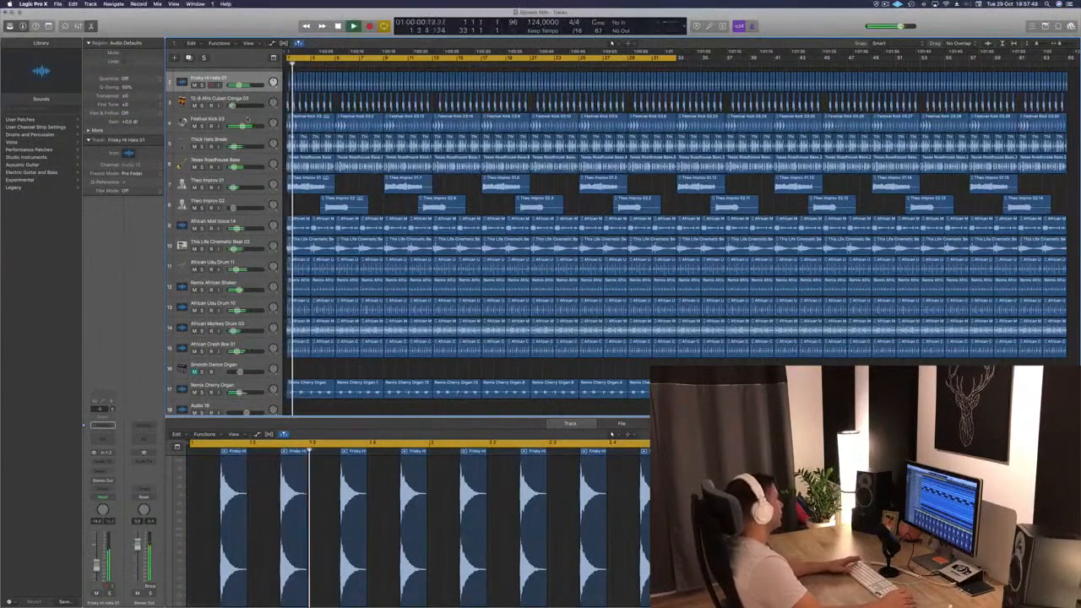
key("Down")
key("Down")
key("space")
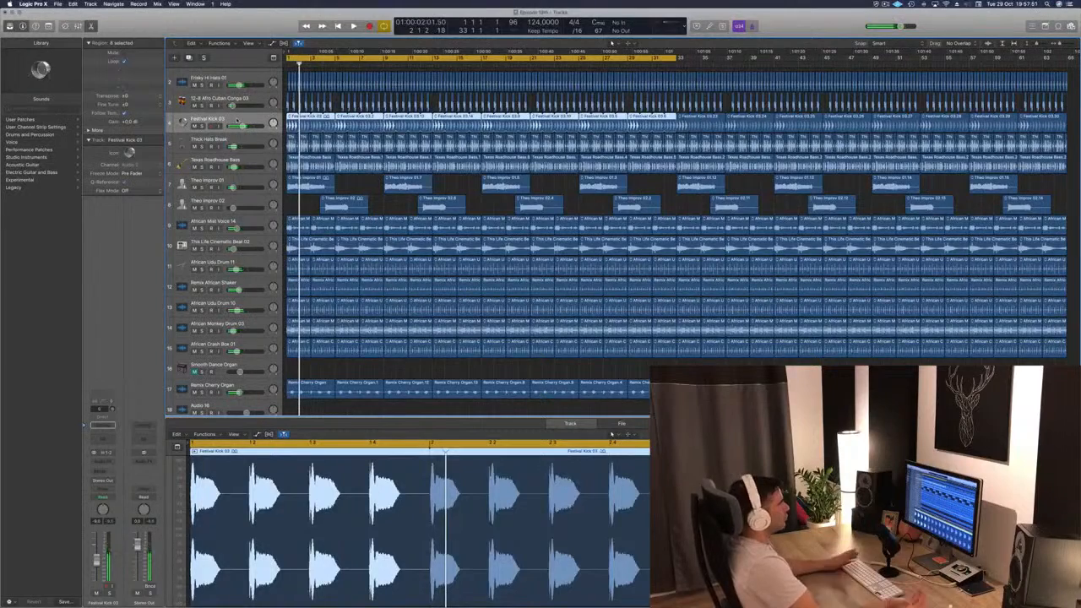
key("Return")
key("space")
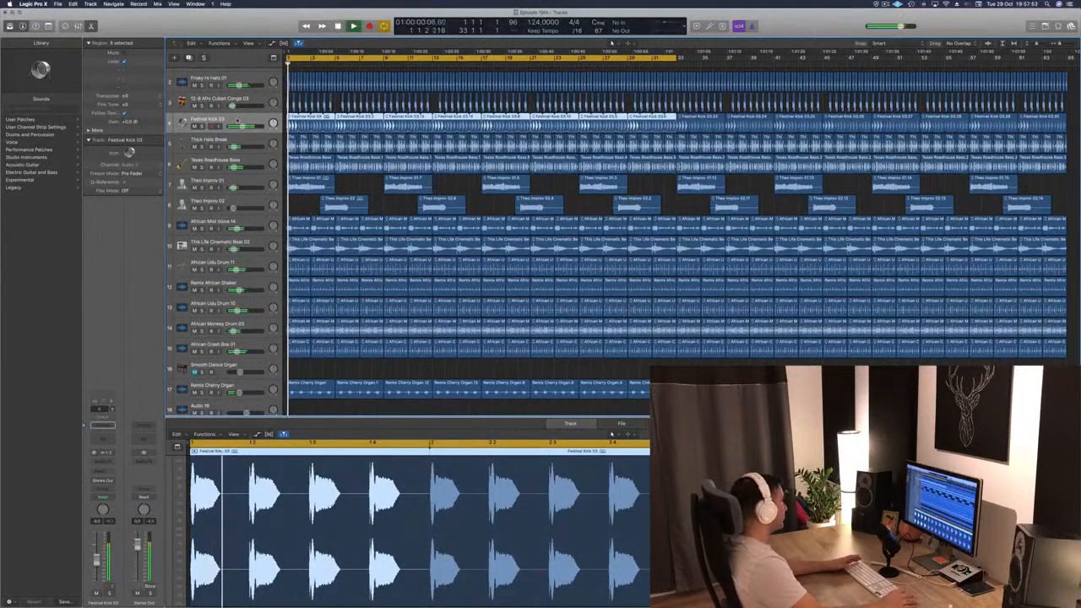
scroll(286, 206, "down", 3)
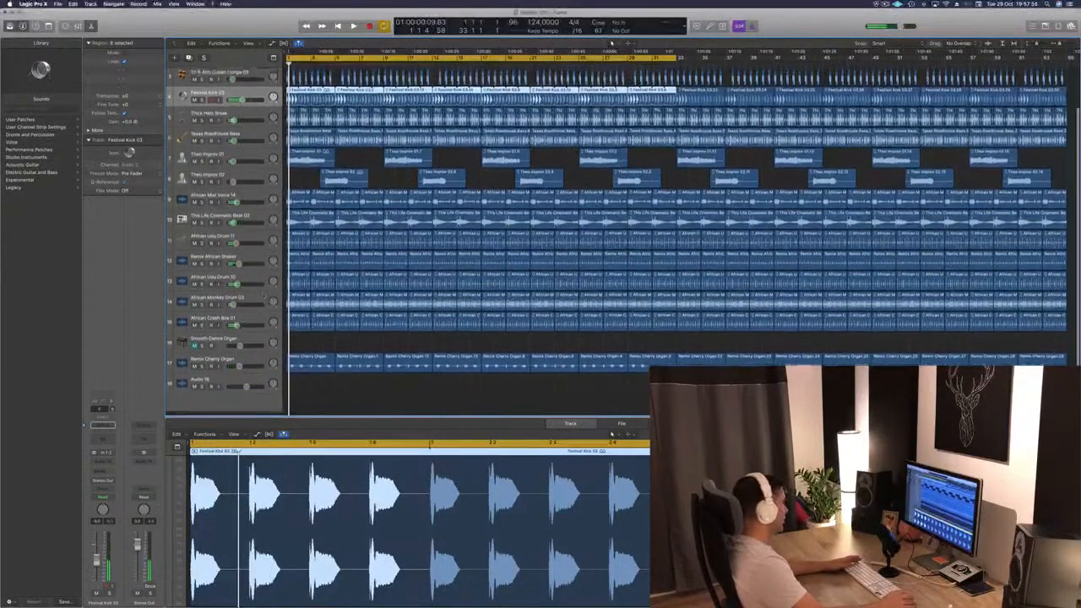
scroll(285, 206, "up", 4)
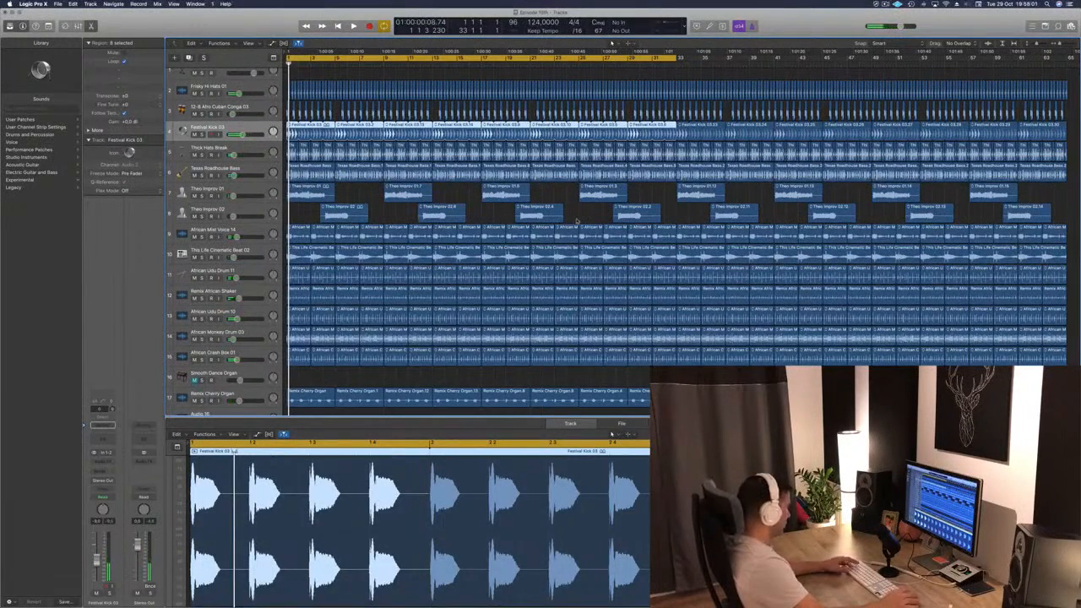
Show the mixer and pull all faders from Frisky Hi Hats 01 through Smooth Dance Organ fully down together
key("x")
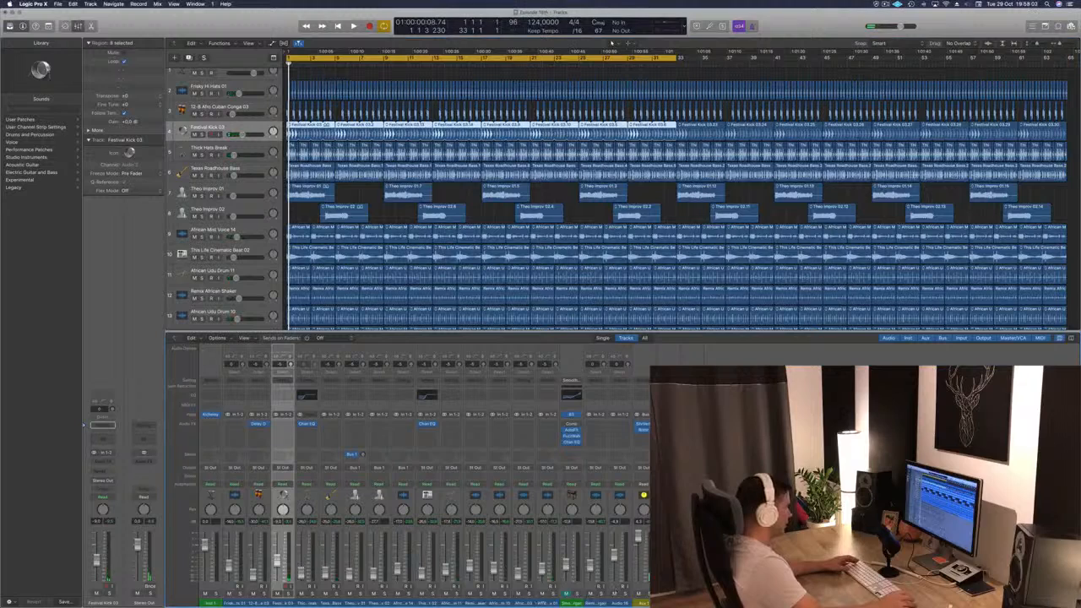
left_click(546, 603)
left_click_drag(566, 603, 239, 602)
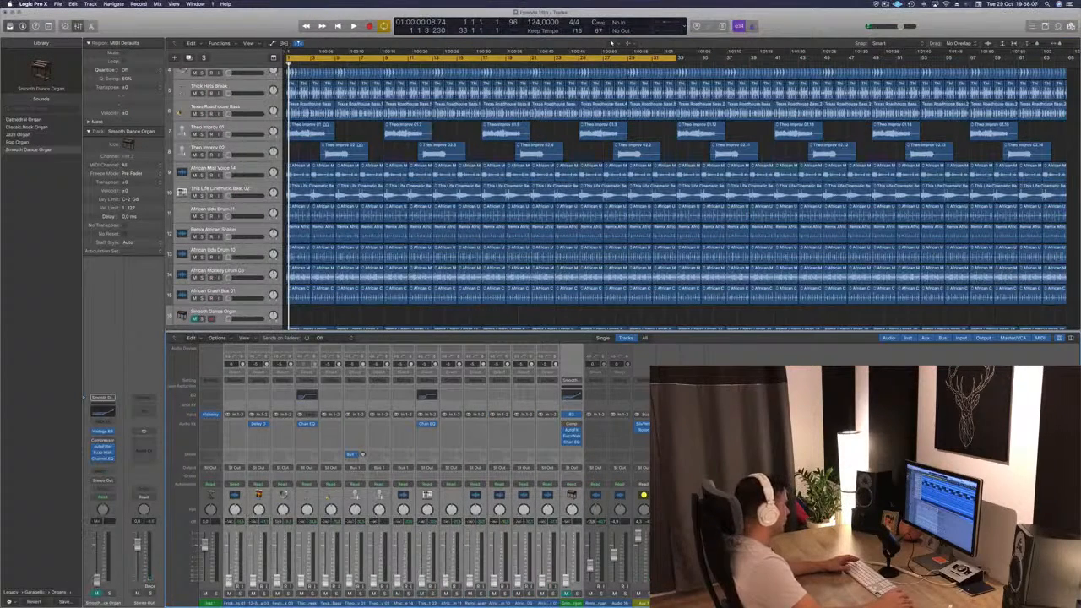
Move the Festival Kick 03 track to second position, directly below the Inst 1 track, and start playback
scroll(363, 195, "up", 5)
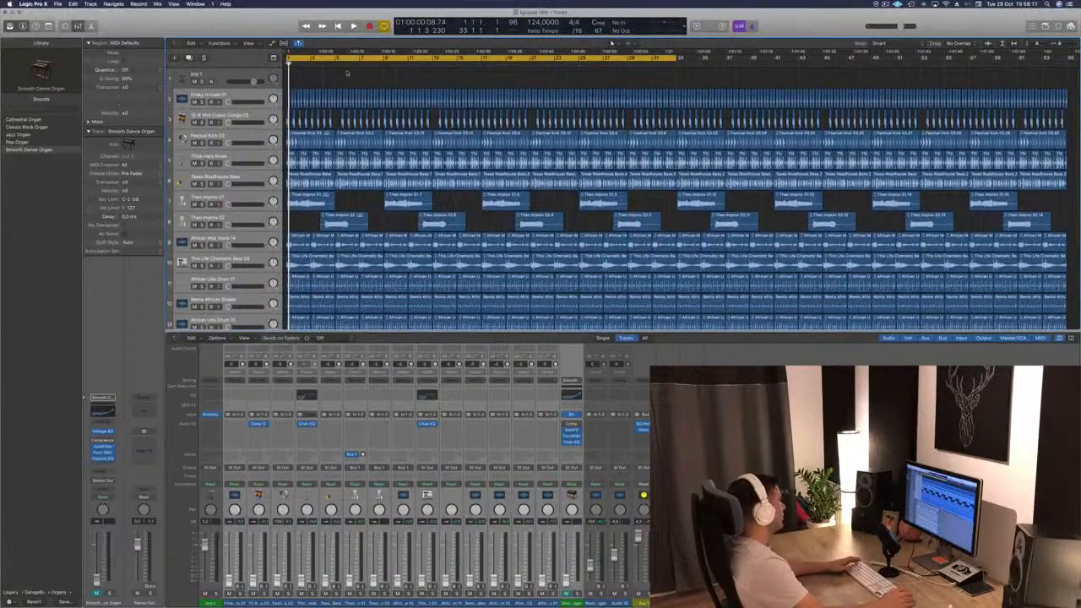
left_click(261, 96)
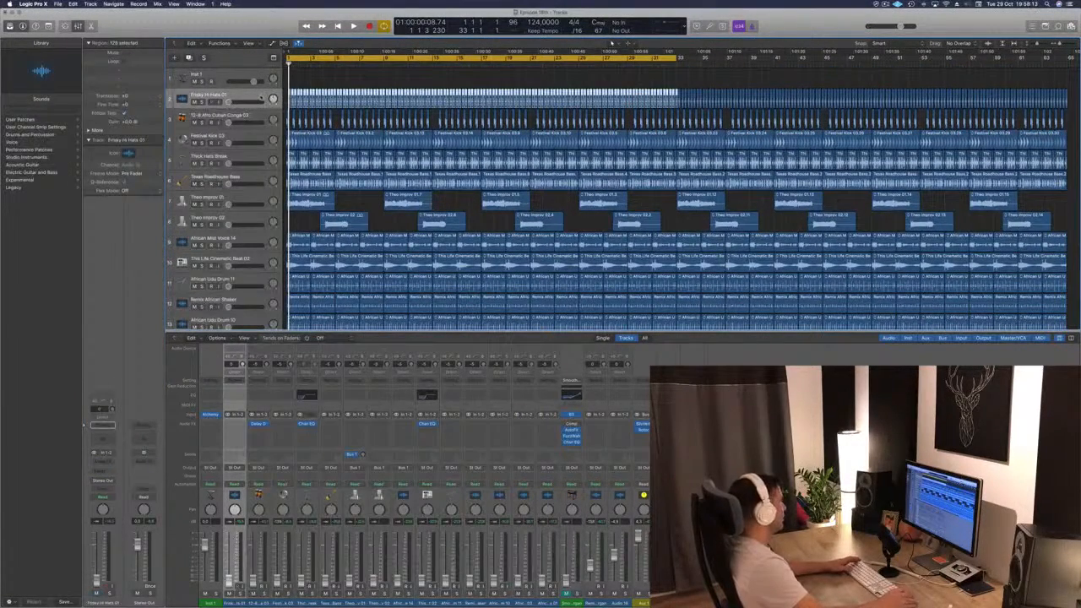
key("Down")
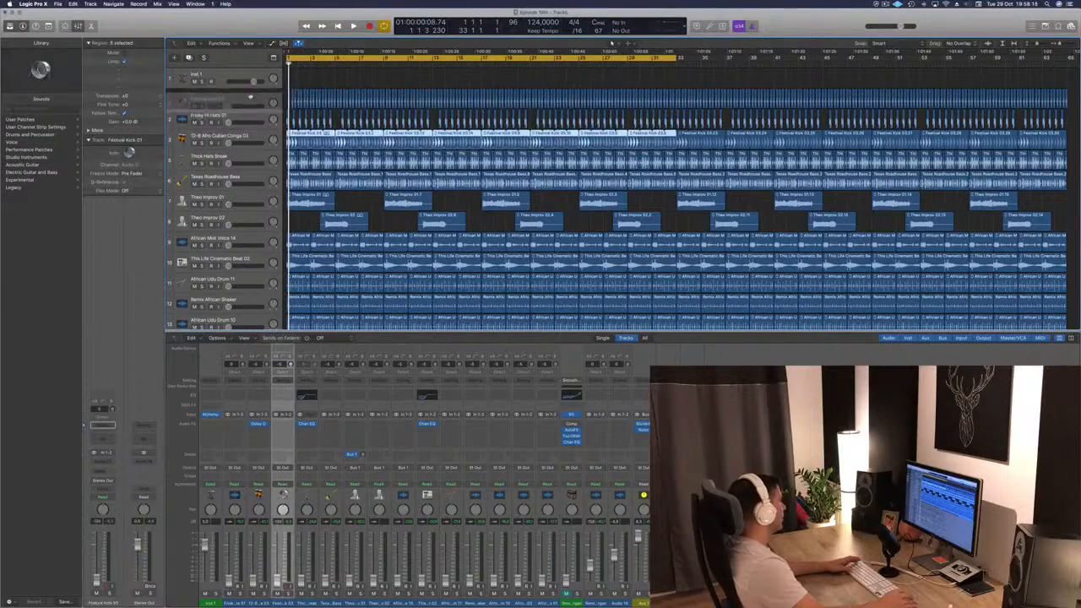
key("space")
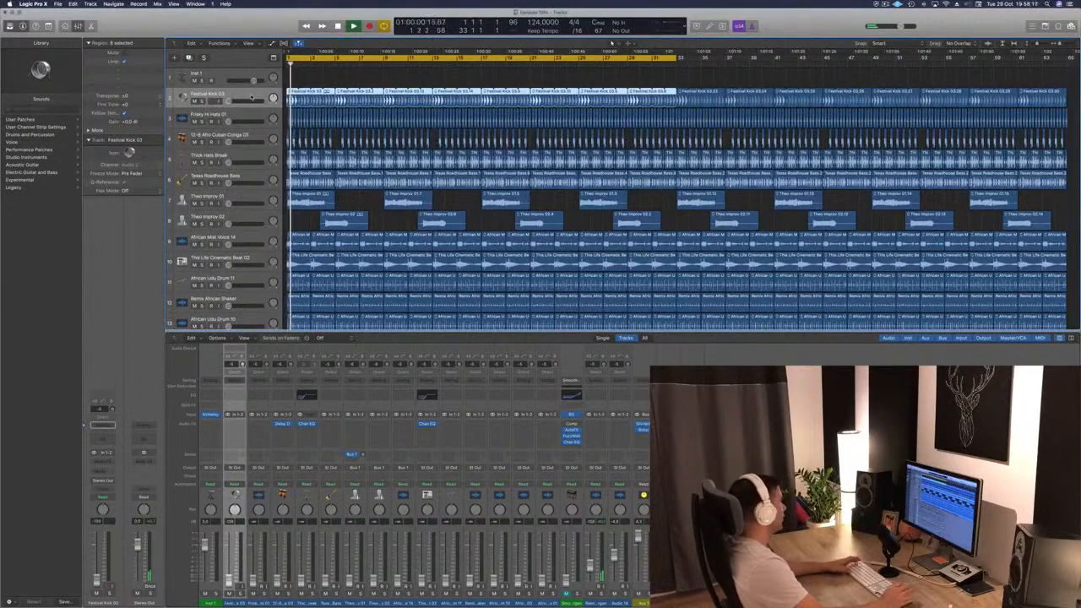
Pull the Remix Cherry Organ fader fully down, raise the Festival Kick 03 fader and play the kick alone from the start
scroll(617, 194, "down", 5)
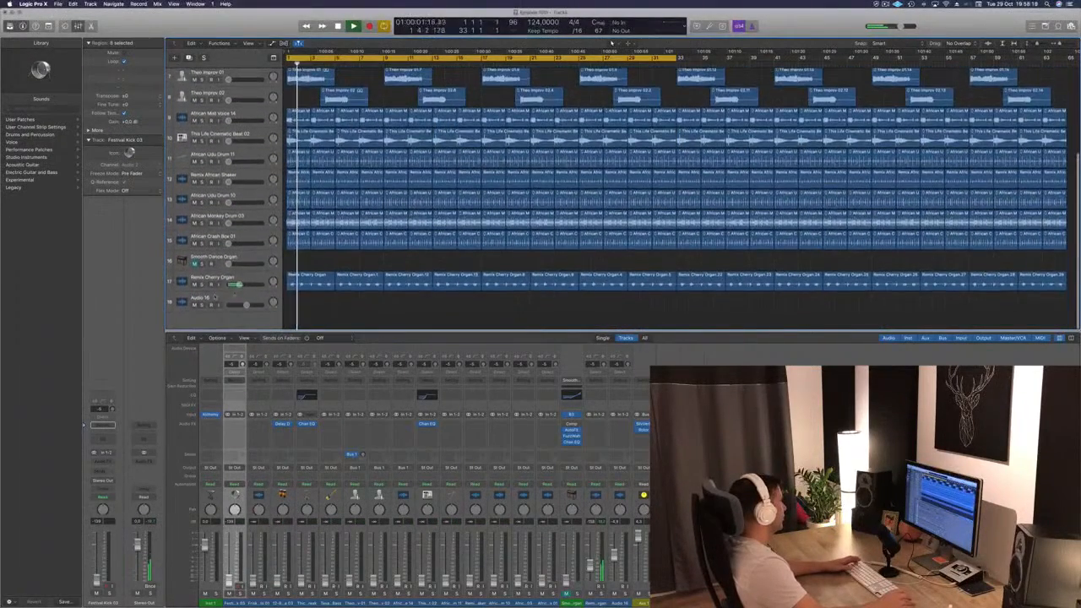
scroll(611, 42, "up", 5)
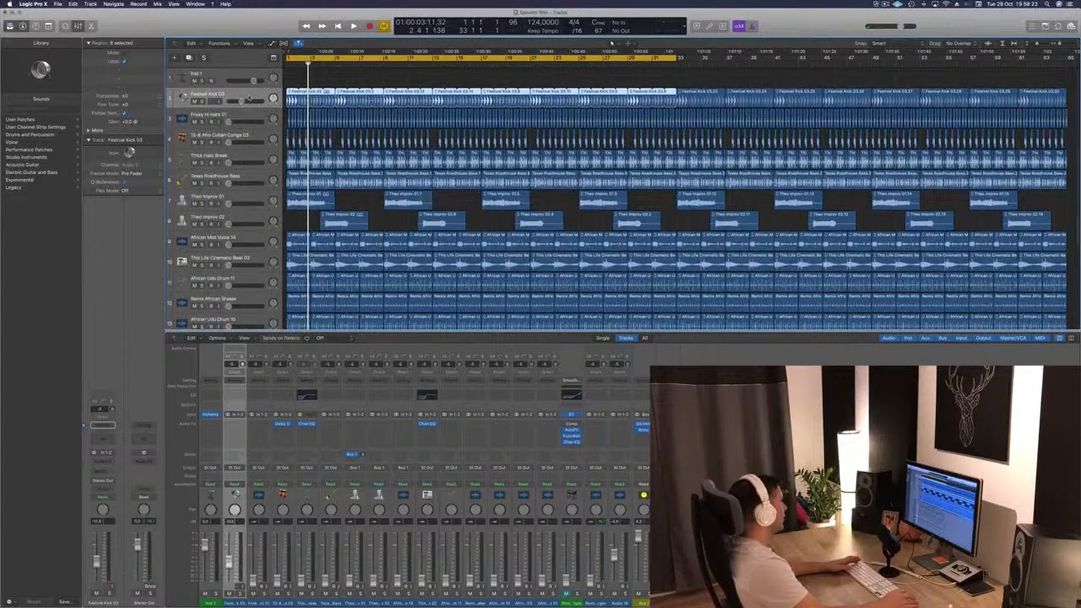
key("Return")
key("space")
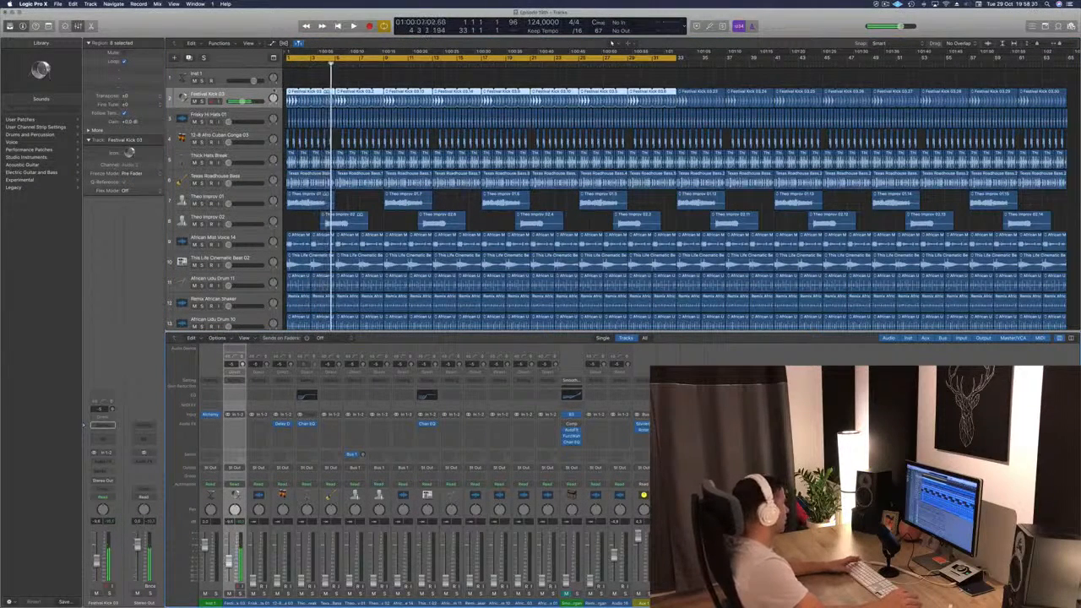
Restart playback, add a Channel EQ to the Festival Kick 03 track and move its window clear of the tracks
key("Return")
key("space")
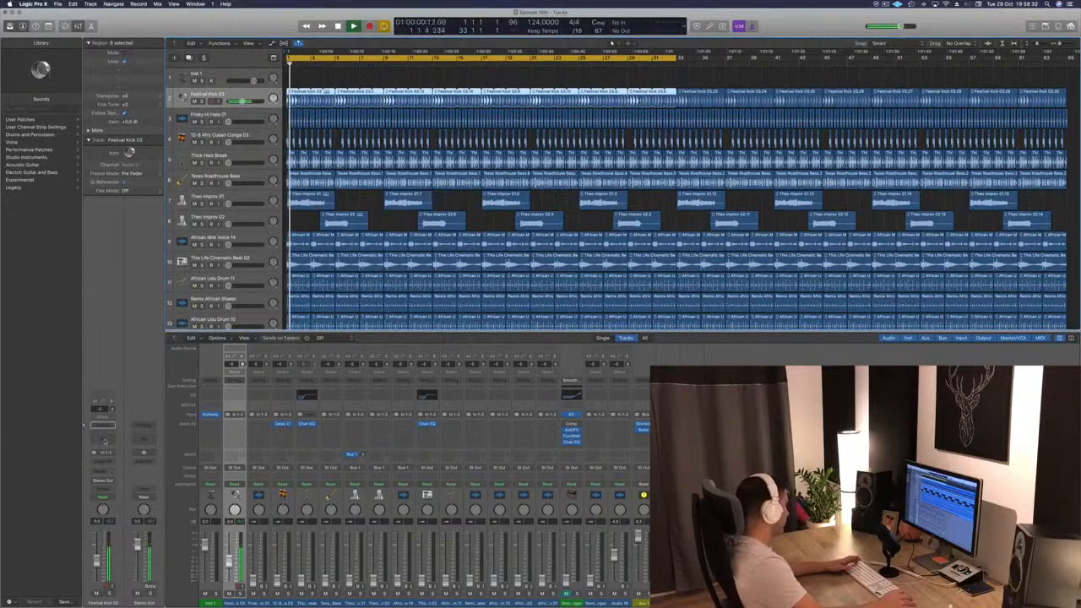
left_click(103, 433)
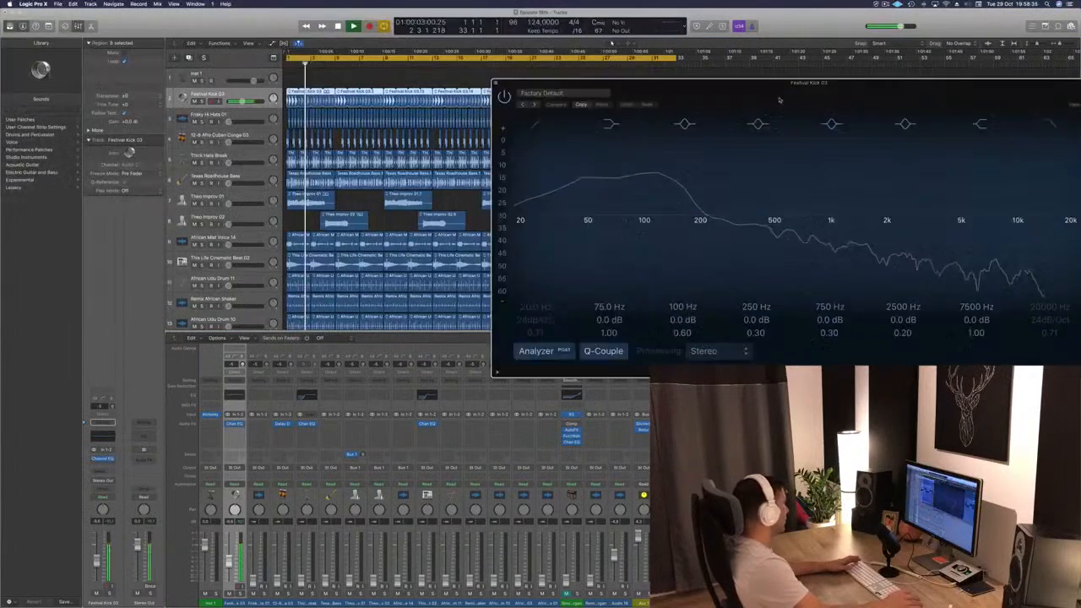
left_click_drag(812, 82, 963, 92)
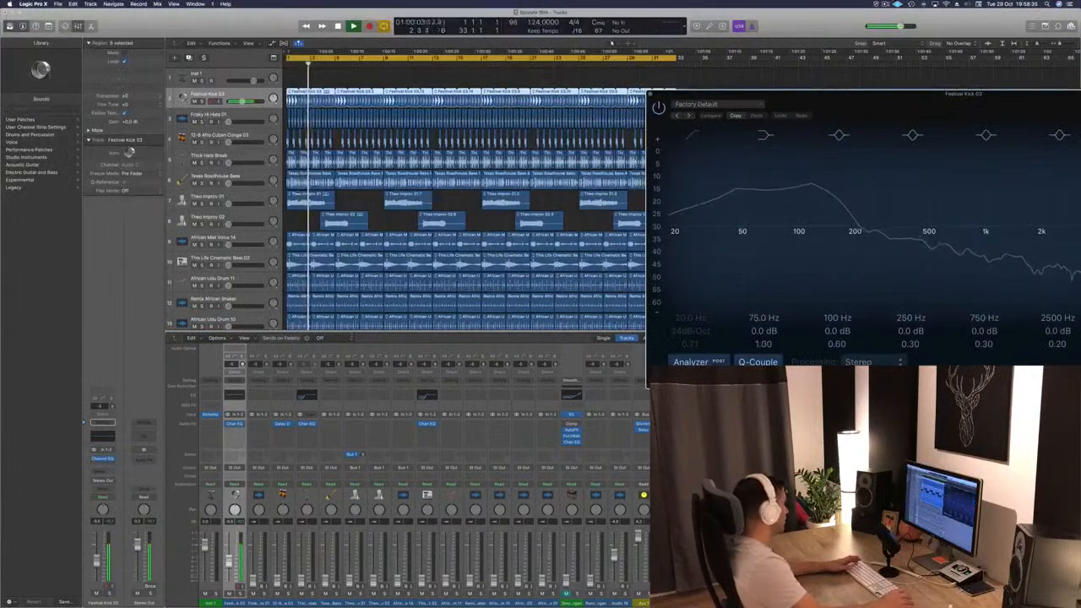
Insert a stereo Compressor after the Channel EQ on the Festival Kick 03 track and adjust its attack
left_click(104, 465)
mouse_move(127, 507)
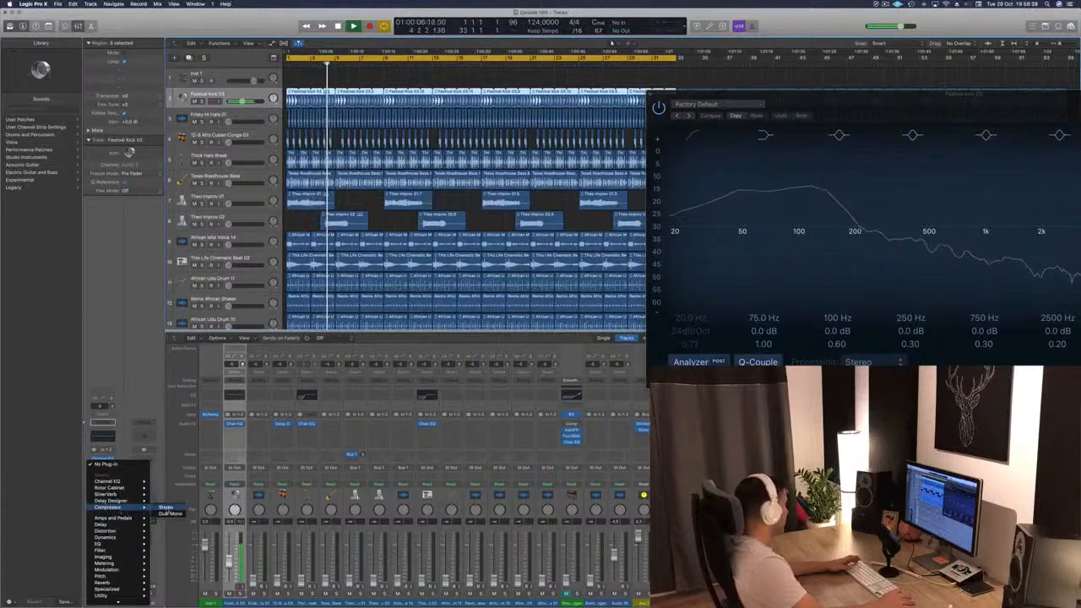
left_click(167, 508)
left_click_drag(188, 10, 615, 100)
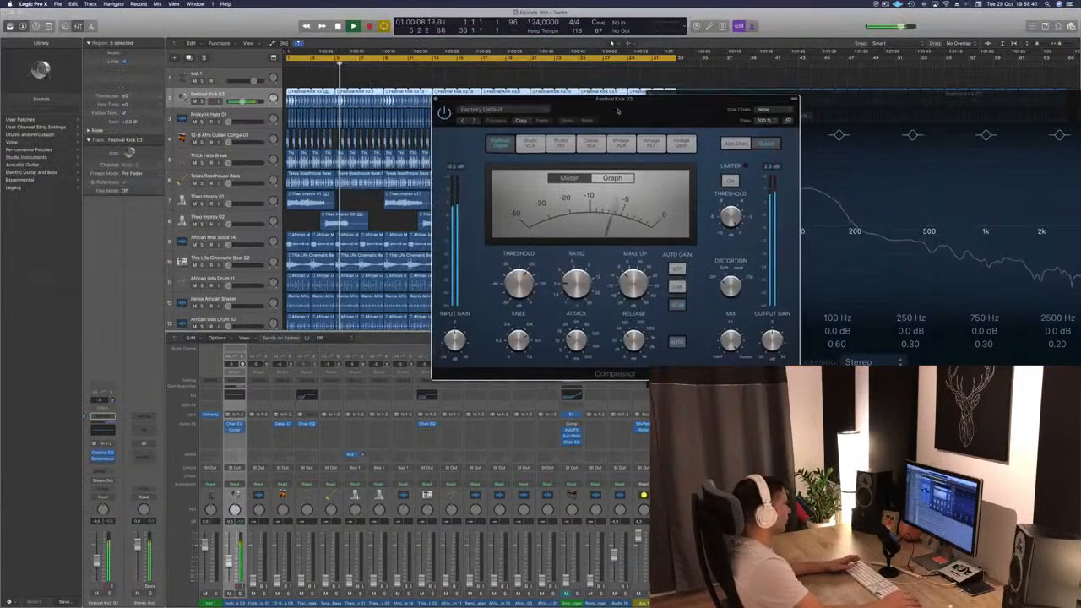
left_click_drag(576, 340, 583, 313)
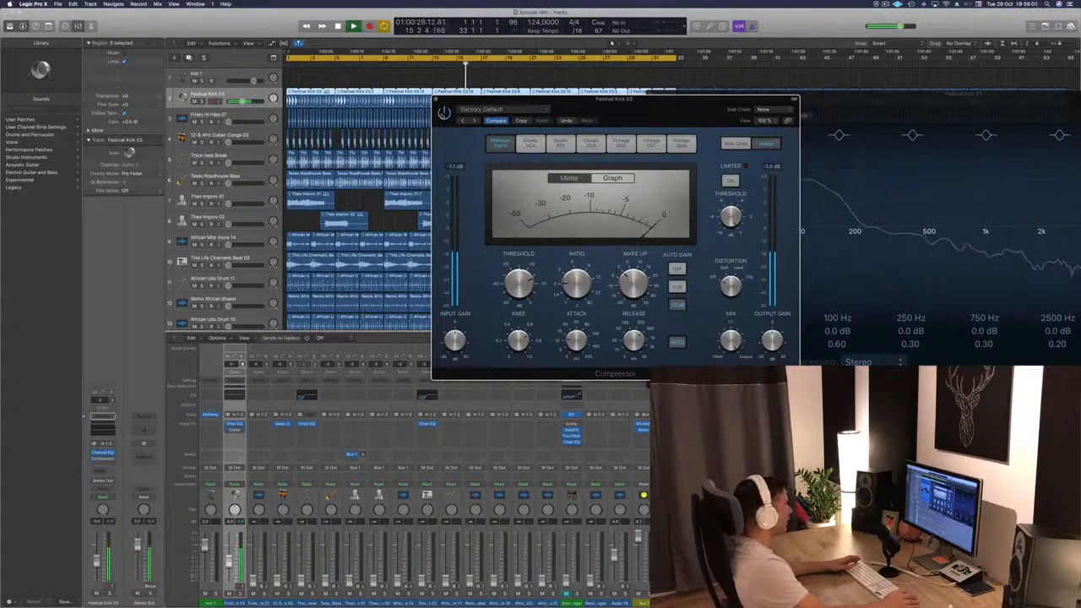
Close the Compressor window and replay the kick from the start against the Channel EQ analyzer
left_click(434, 100)
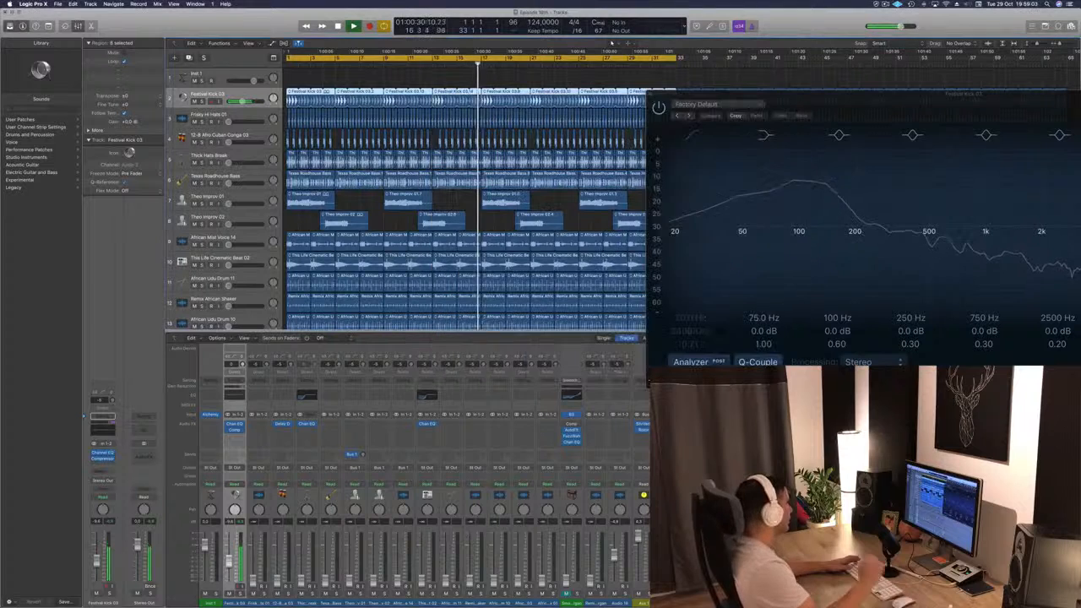
key("space")
key("shift+space")
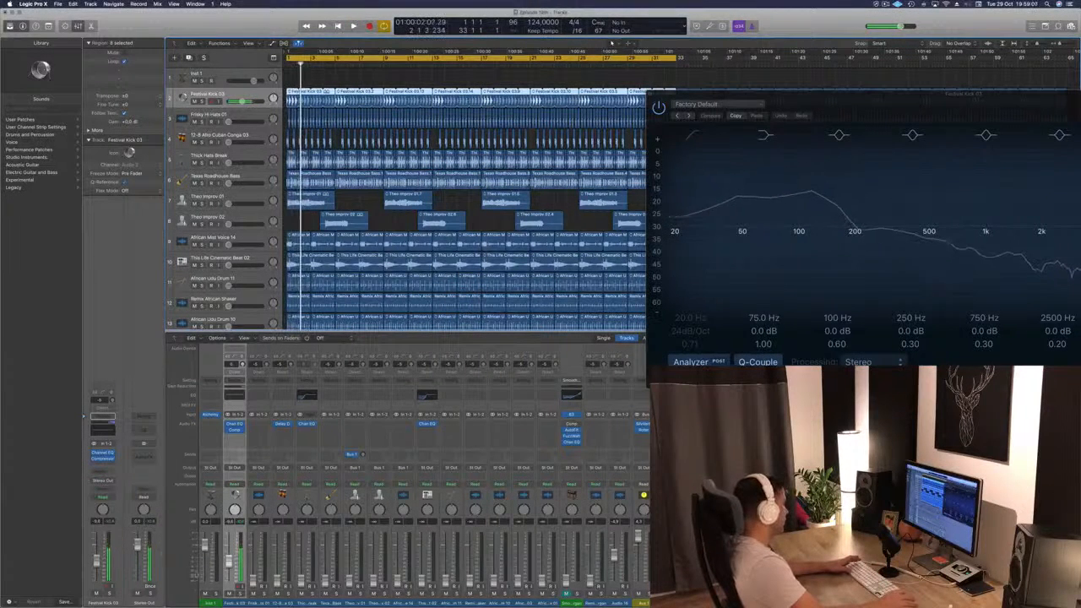
Resume playback, bring in the Frisky Hi Hats 01 track and move the African Udu Drum 11 track directly below it
key("shift+space")
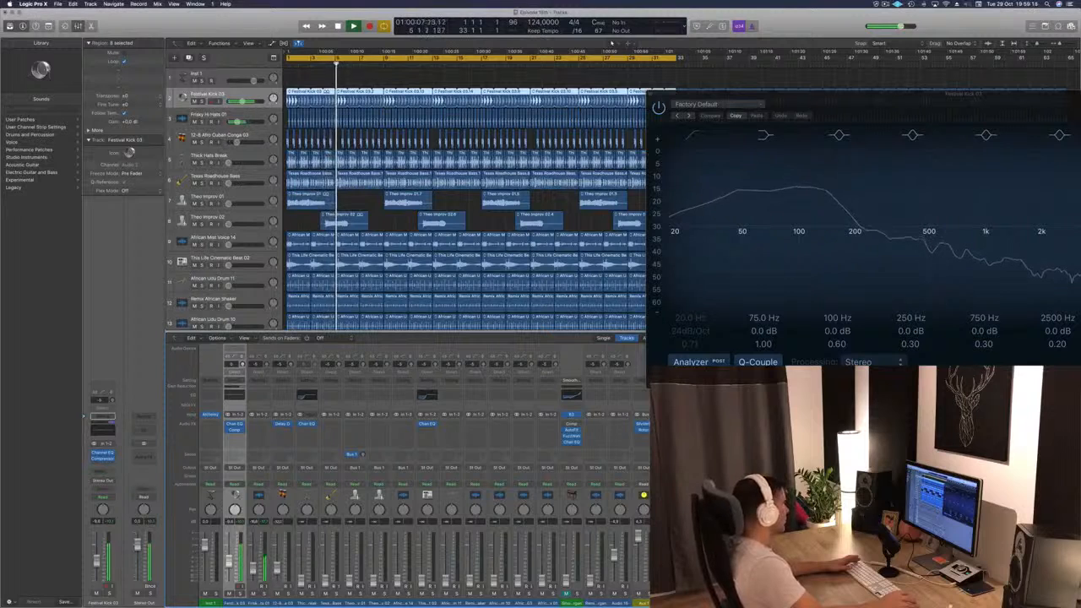
key("Down")
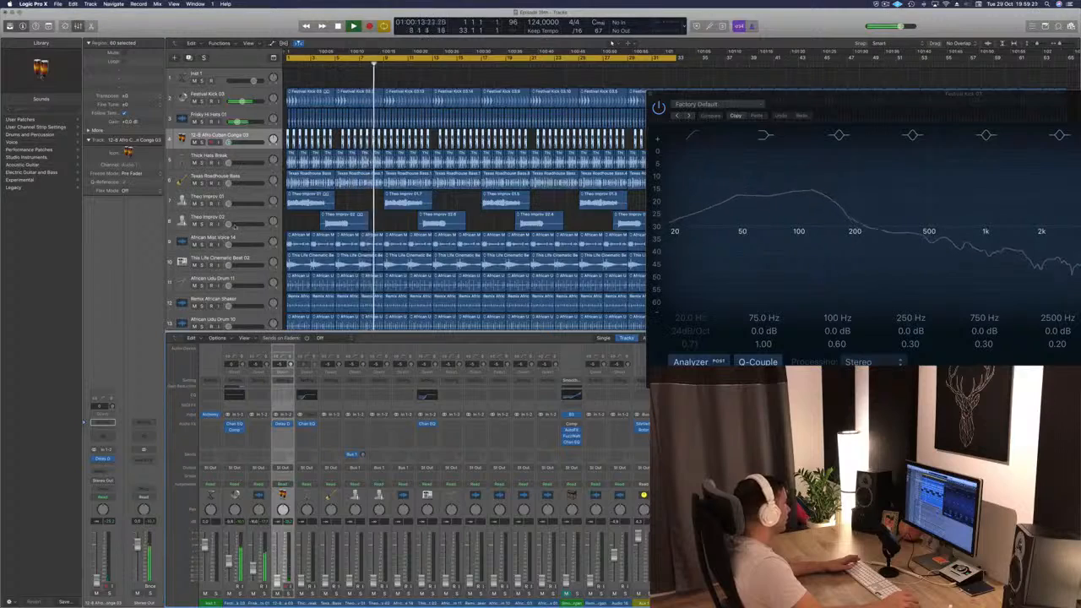
scroll(234, 226, "down", 1)
left_click(253, 262)
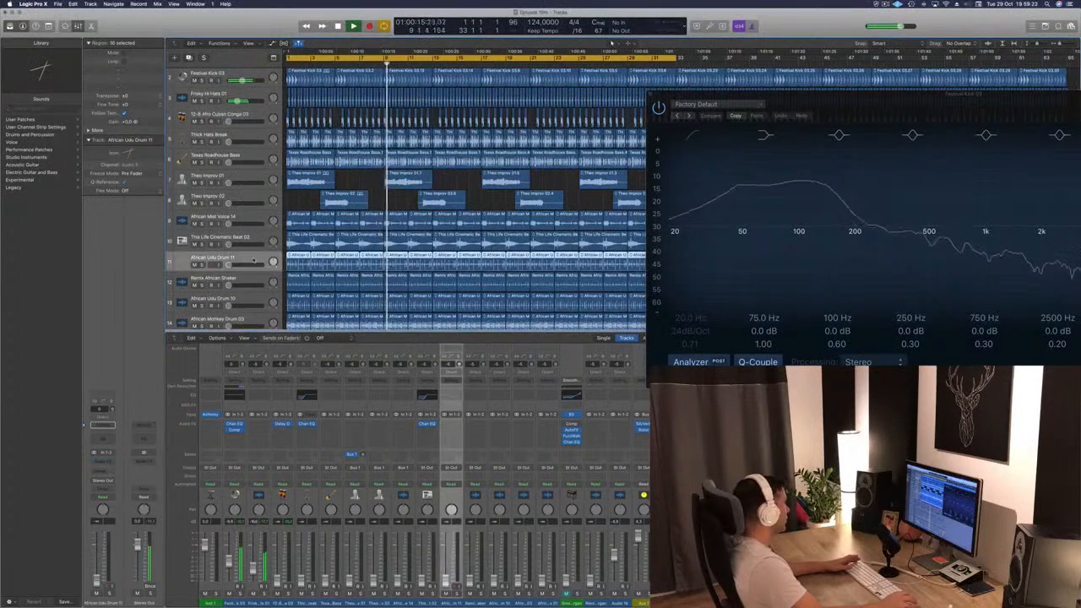
left_click_drag(253, 262, 241, 123)
Insert a Channel EQ on African Udu Drum 11, set its low cut to 215 Hz at 24 dB/Oct and close it
left_click(102, 437)
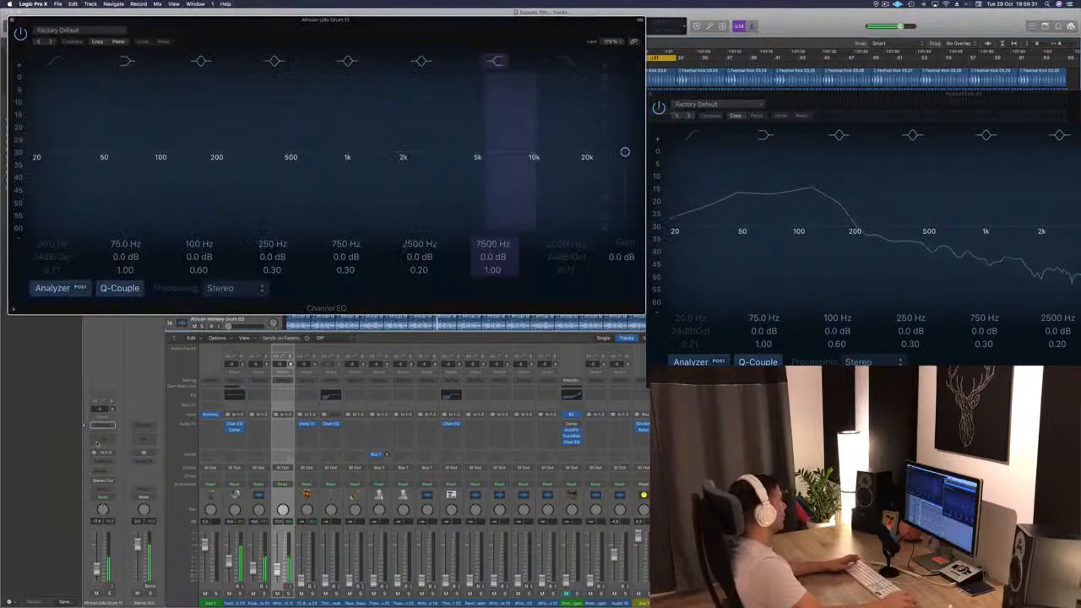
left_click(56, 63)
left_click_drag(65, 151, 253, 149)
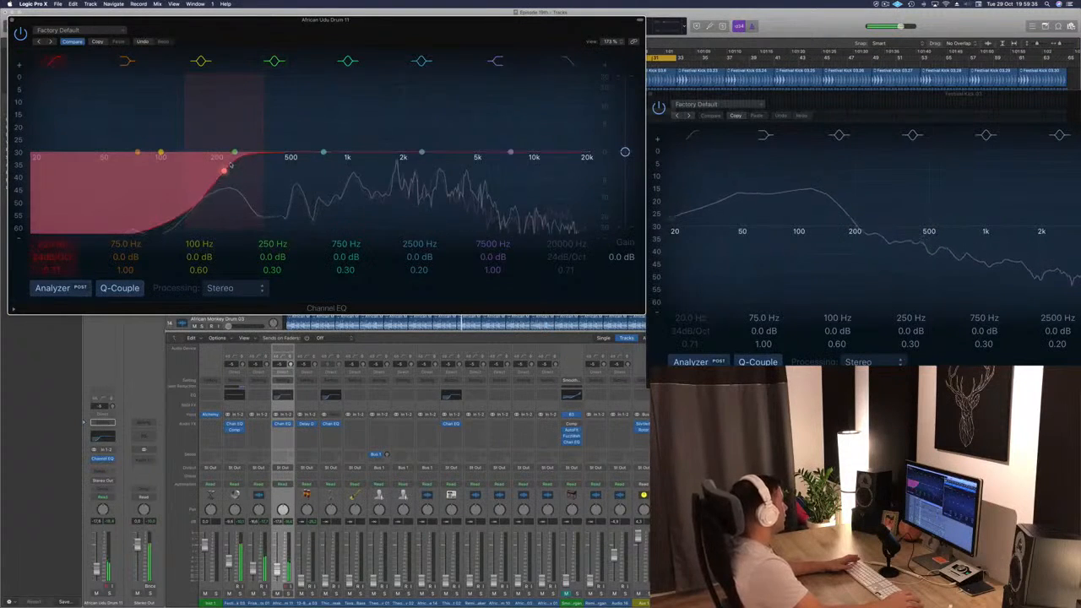
left_click_drag(224, 40, 393, 60)
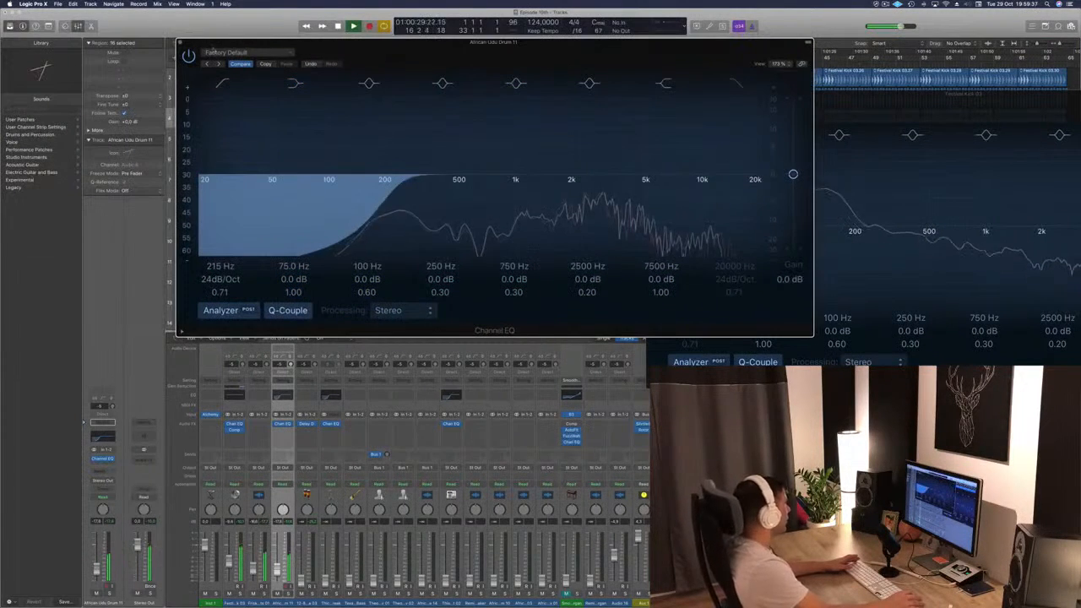
key("super+w")
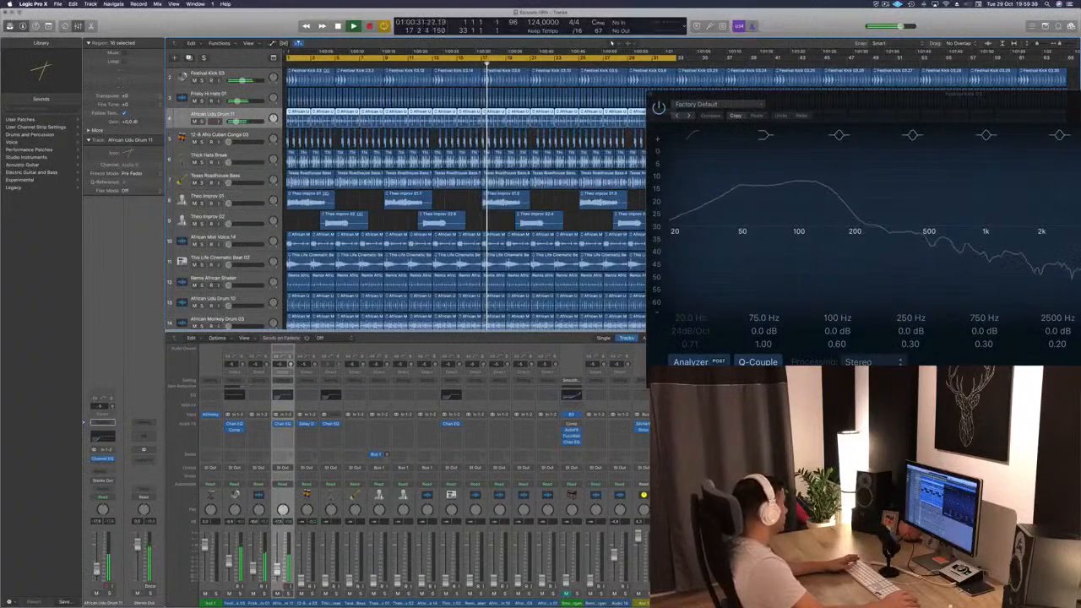
Insert a stereo Stereo Delay after the Channel EQ on African Udu Drum 11, then close the delay window
left_click(103, 465)
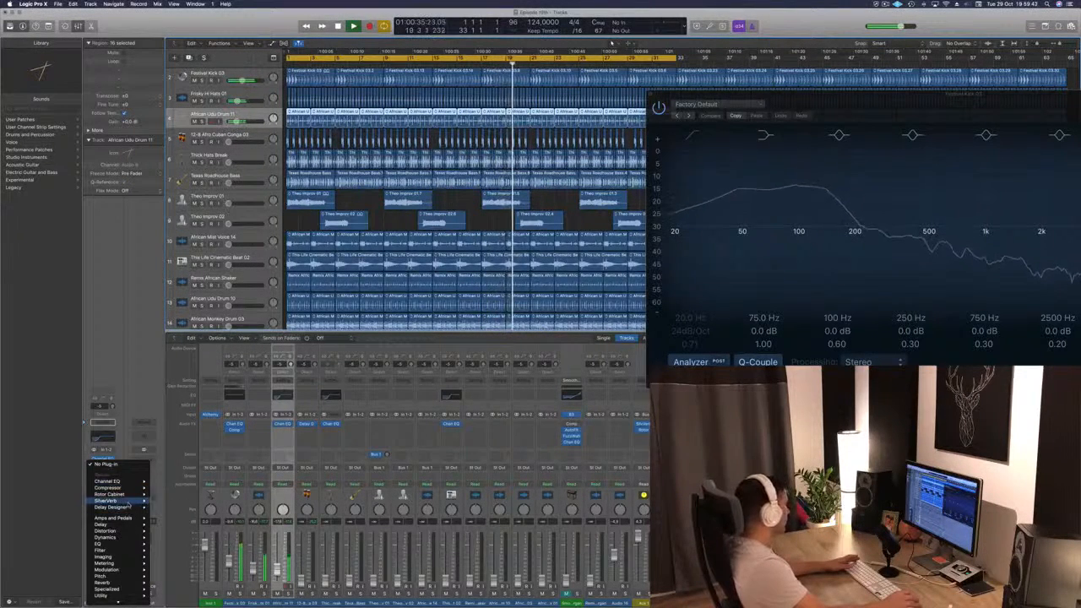
mouse_move(127, 509)
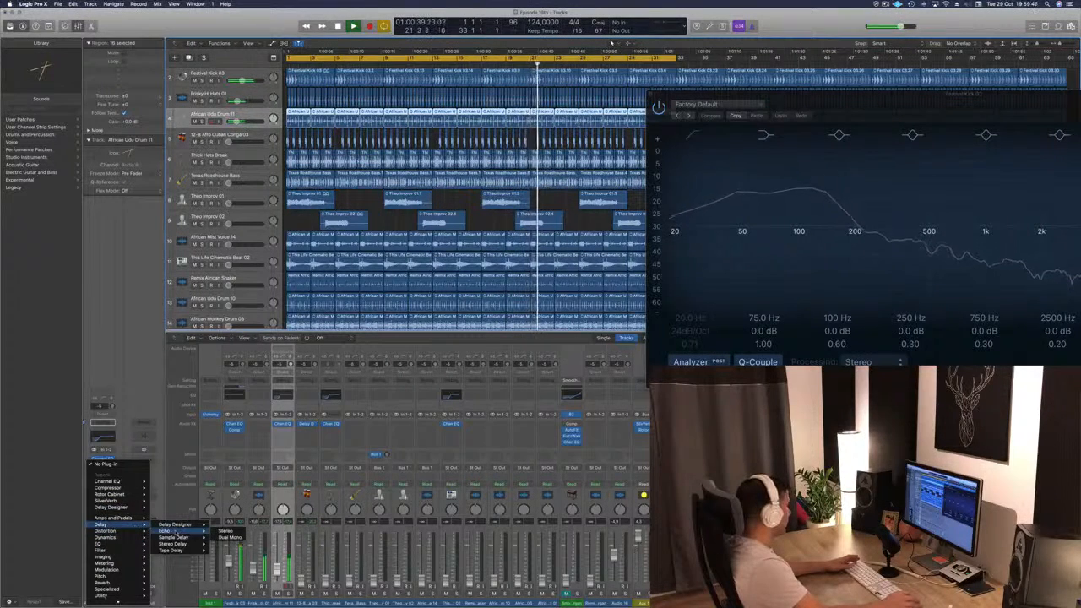
mouse_move(173, 538)
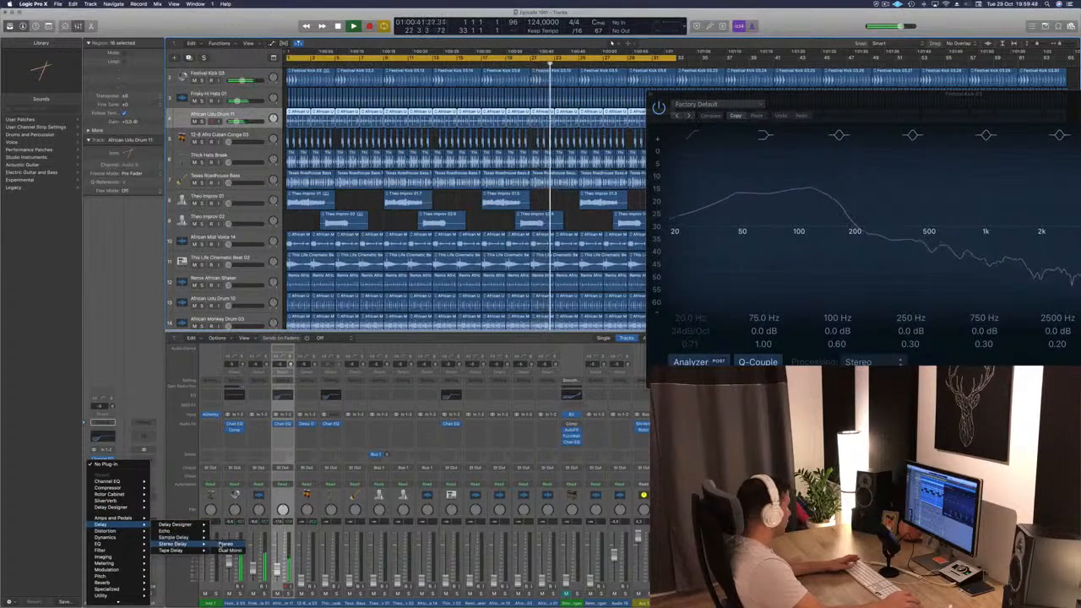
left_click(226, 544)
left_click_drag(183, 24, 547, 124)
left_click(382, 128)
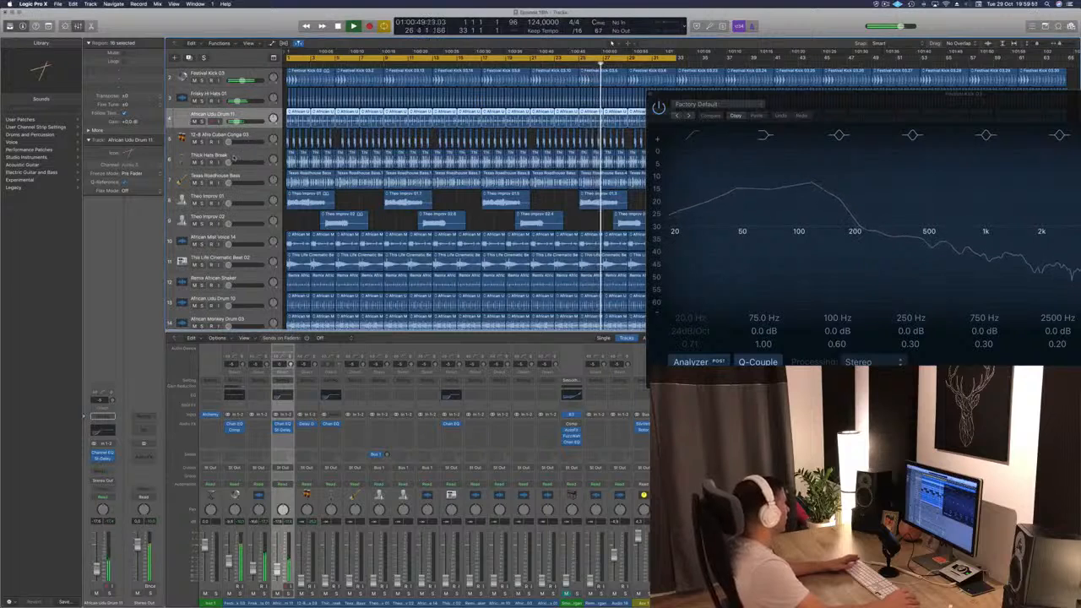
Move the Thick Hats Break track directly below African Udu Drum 11 and raise its volume to a low level
left_click(234, 157)
left_click_drag(242, 144, 234, 142)
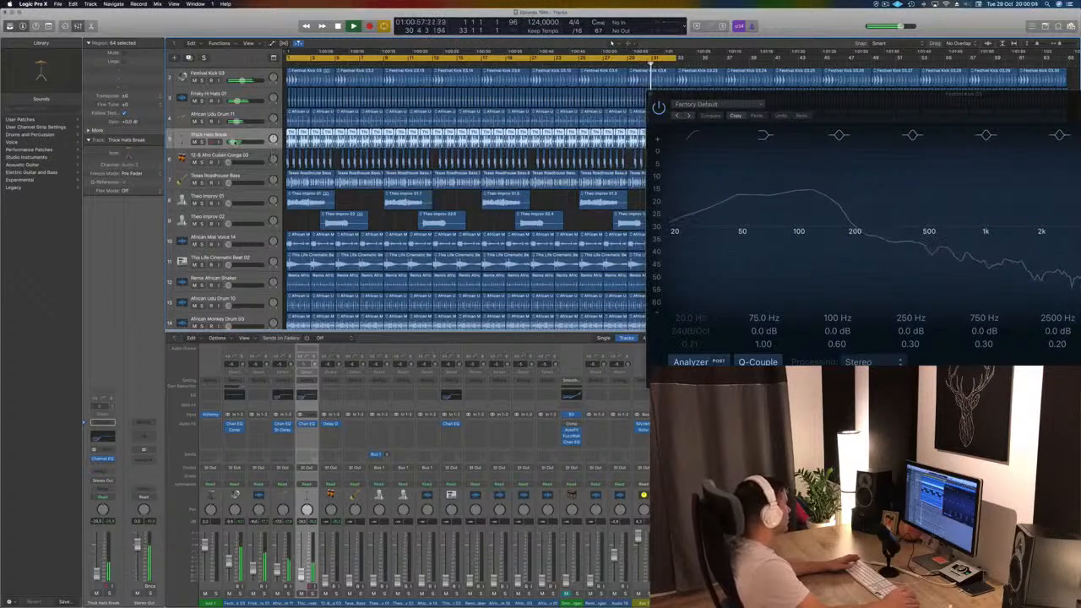
left_click_drag(234, 142, 233, 143)
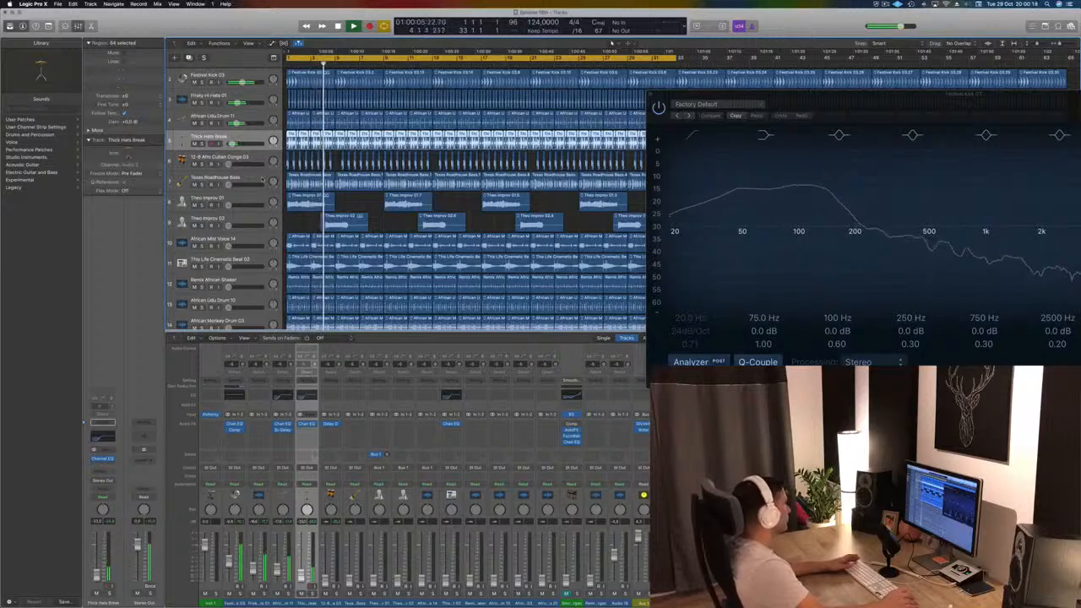
Move the Remix African Shaker track directly below Thick Hats Break and raise its volume to about -16 dB
key("Down")
key("Down")
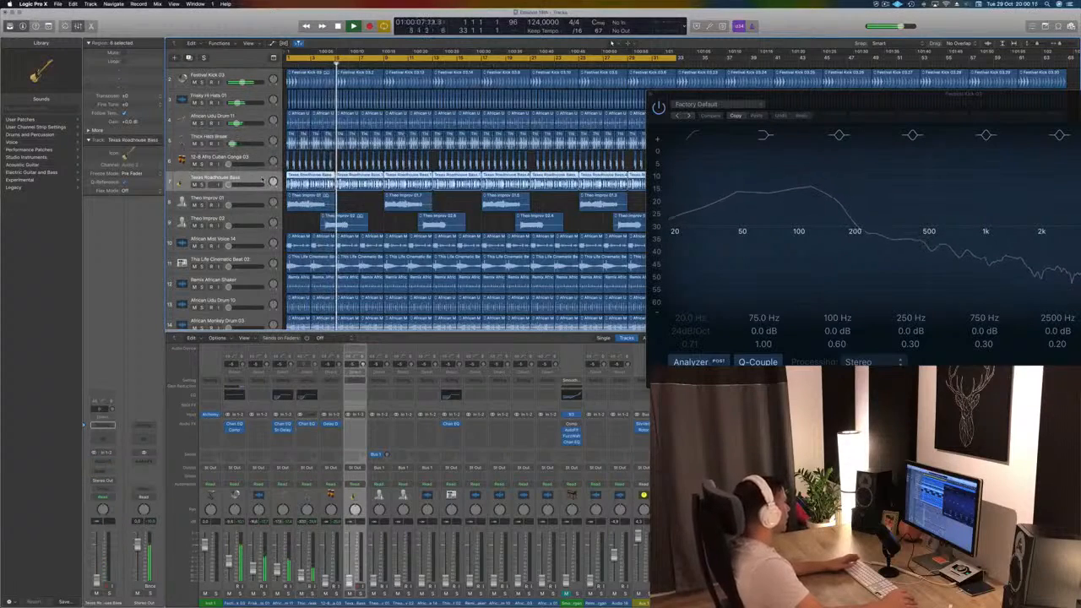
key("Down")
key("Down")
key("Down")
key("Down")
key("Down")
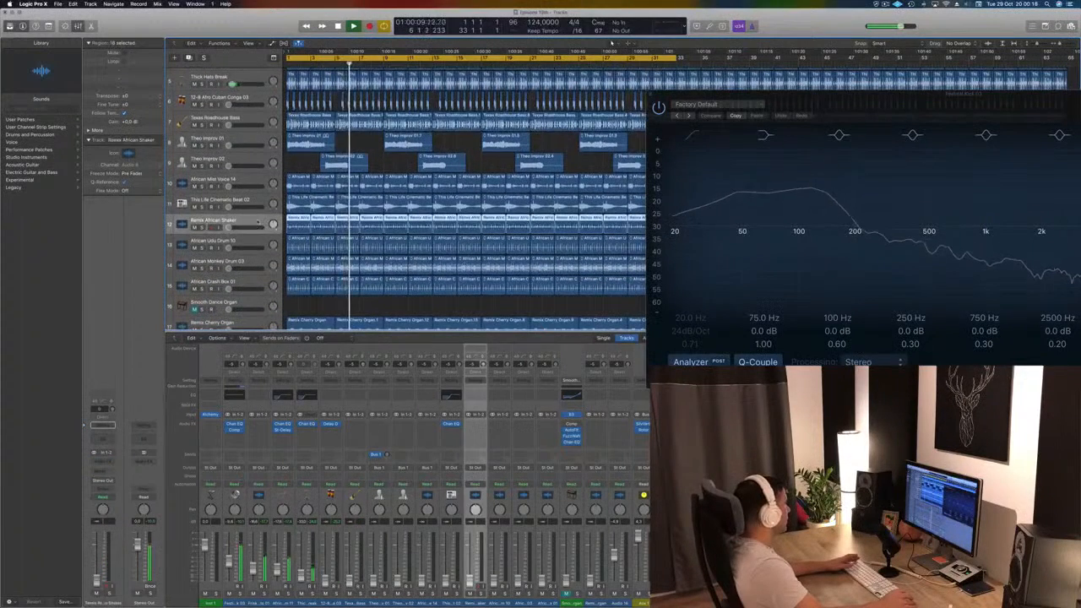
left_click_drag(261, 186, 237, 105)
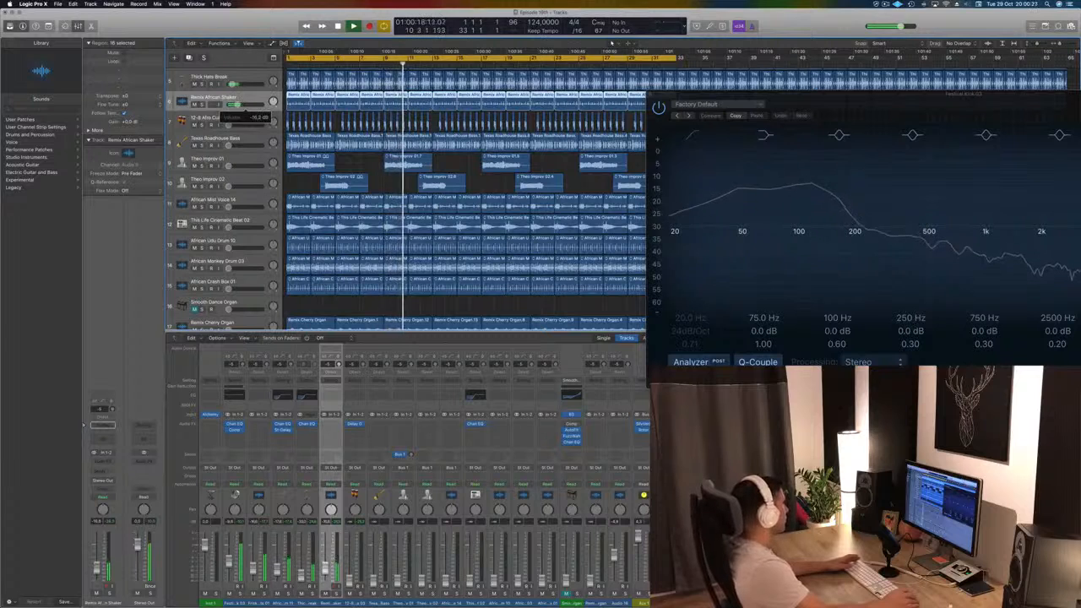
Insert a stereo Stereo Delay on the Remix African Shaker track and close its window
left_click(99, 463)
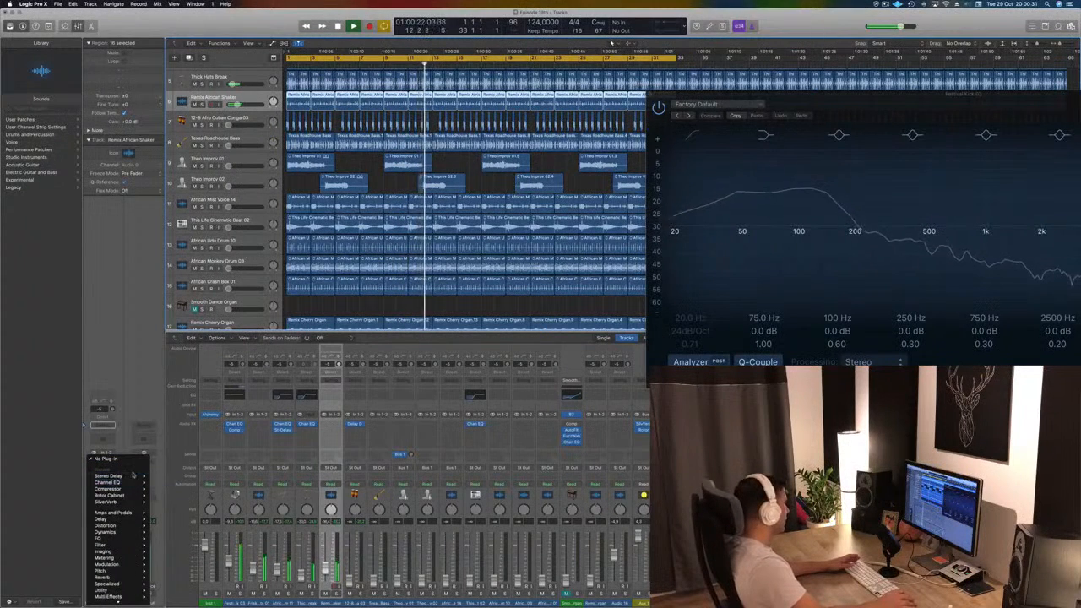
left_click(165, 476)
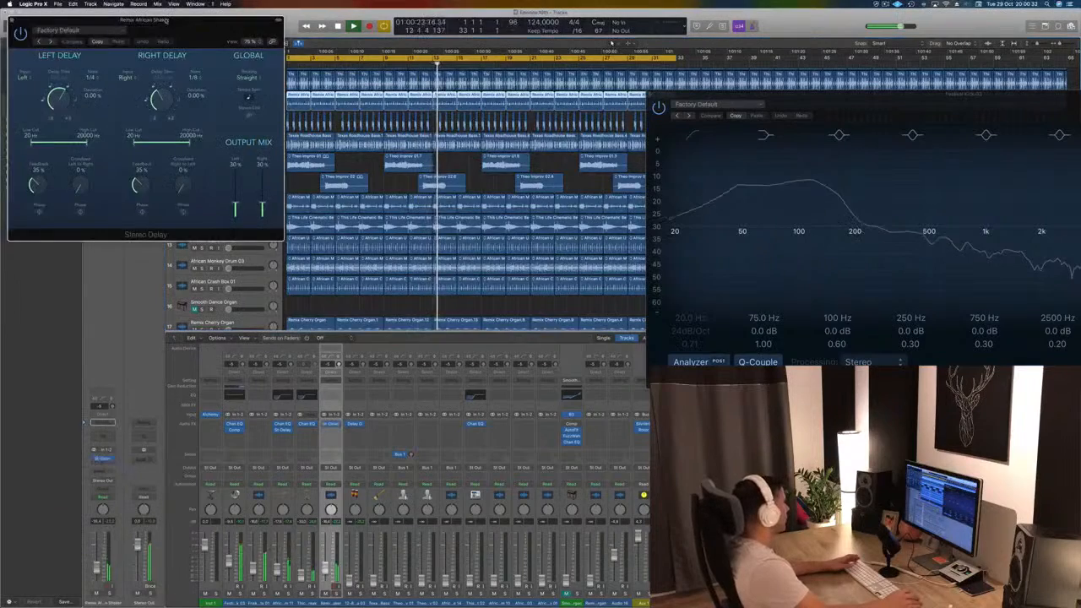
left_click_drag(158, 23, 825, 138)
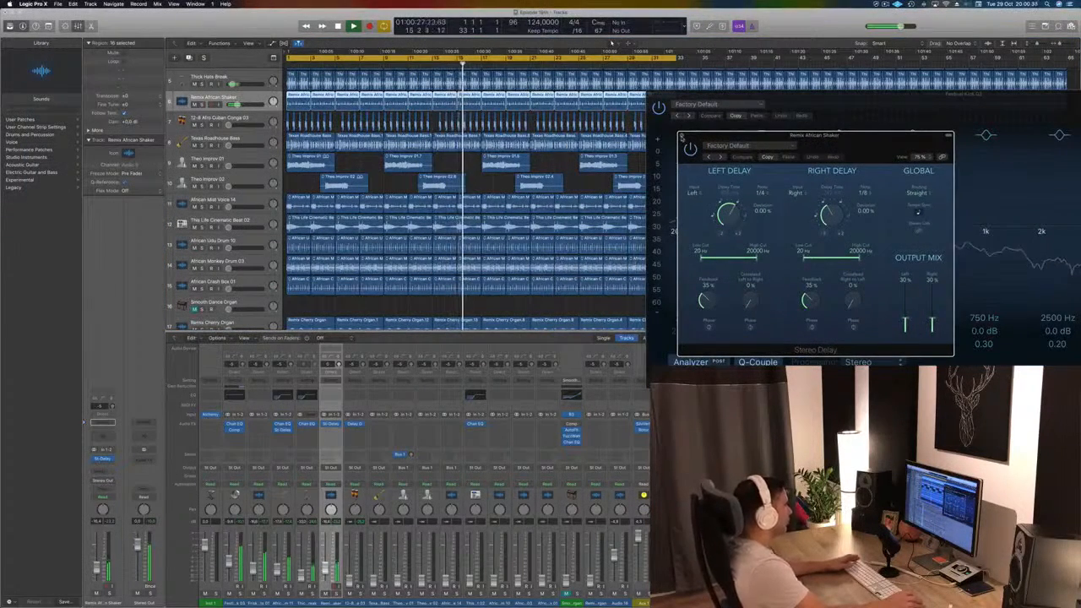
left_click(681, 136)
Fine-tune the Remix African Shaker volume to about -15 dB and close the Festival Kick 03 Channel EQ window
left_click_drag(238, 106, 238, 106)
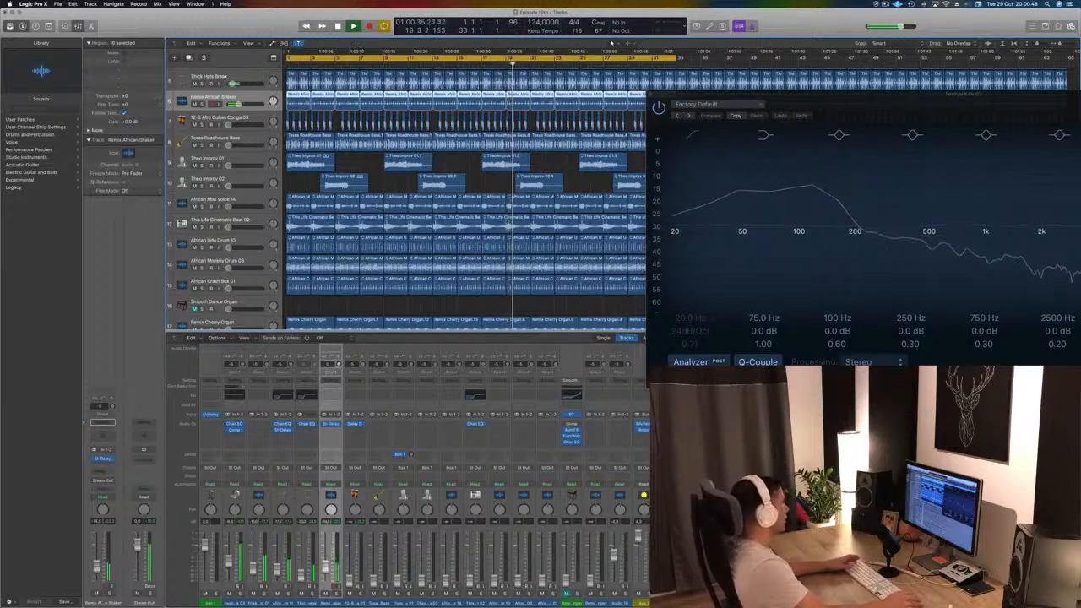
left_click_drag(728, 101, 635, 95)
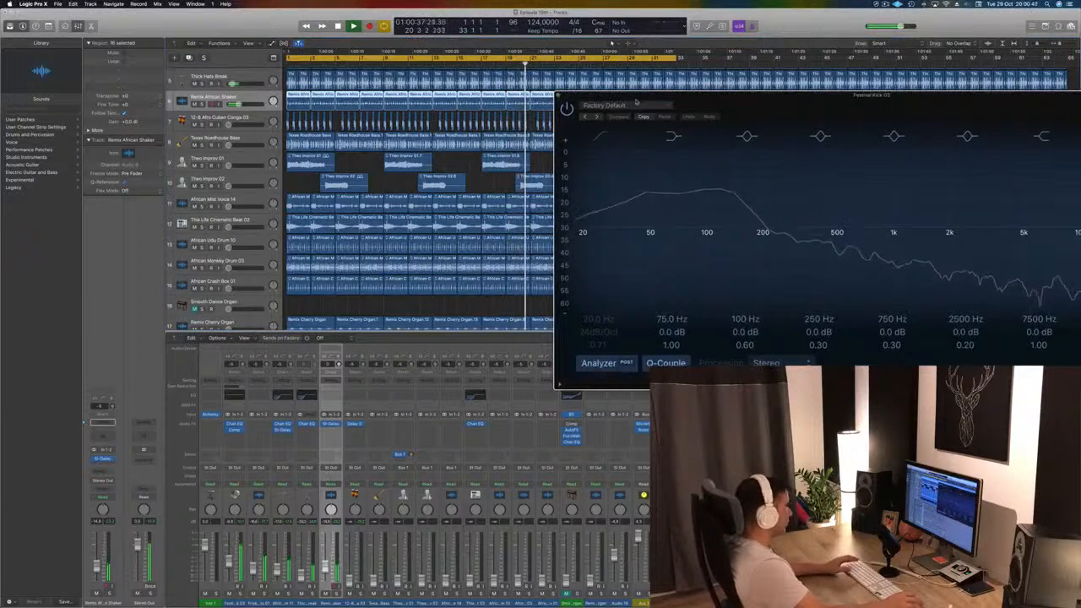
left_click(559, 96)
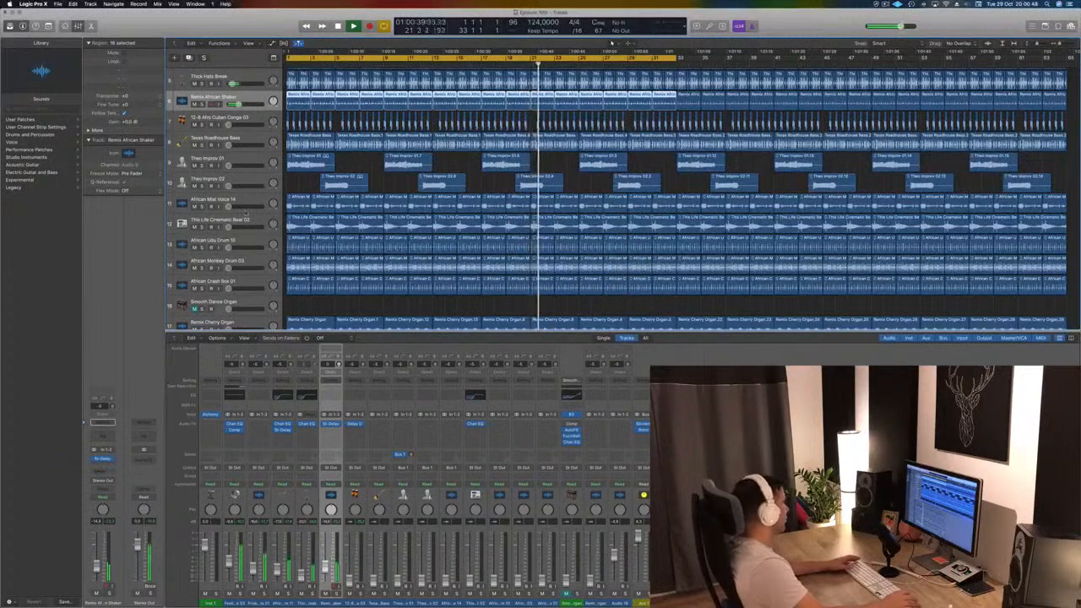
Move the African Monkey Drum 03 track directly below Remix African Shaker and delete its regions in the first 32 bars
scroll(217, 232, "down", 2)
scroll(217, 232, "down", 3)
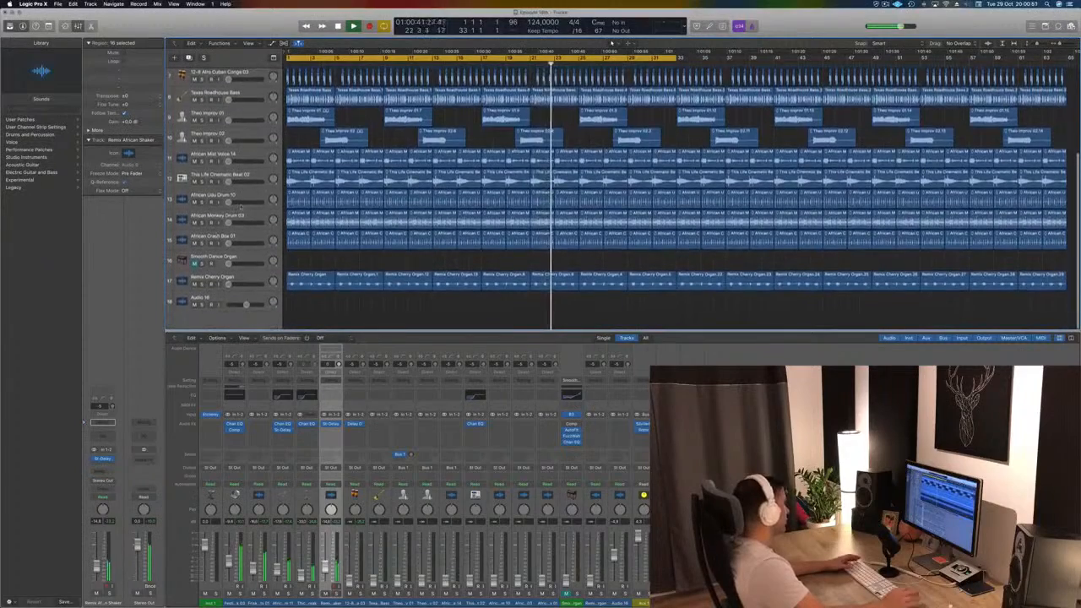
scroll(251, 213, "up", 3)
left_click(251, 223)
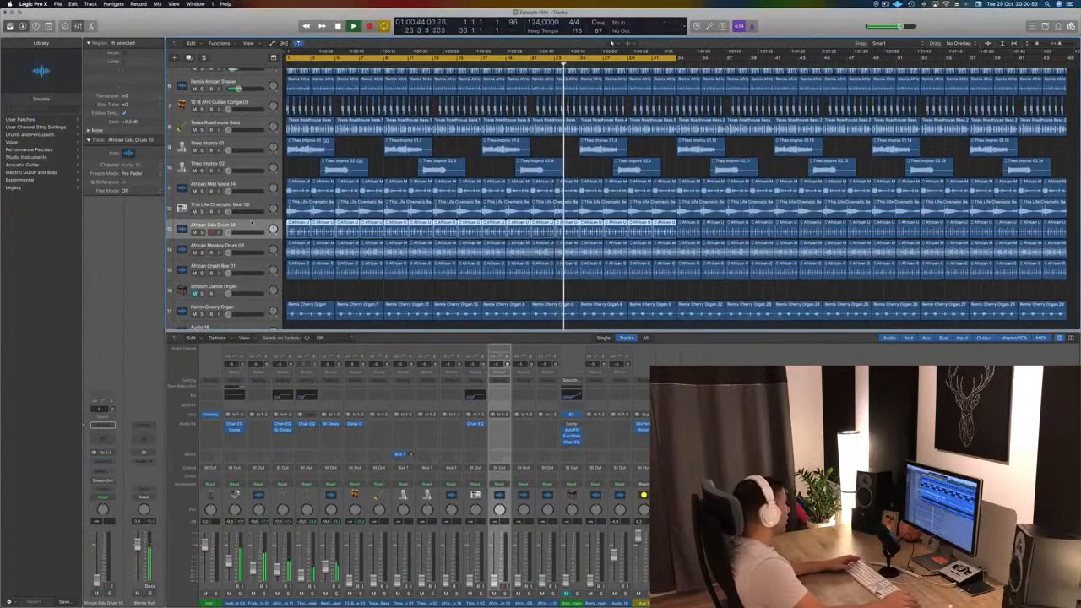
left_click_drag(253, 250, 255, 102)
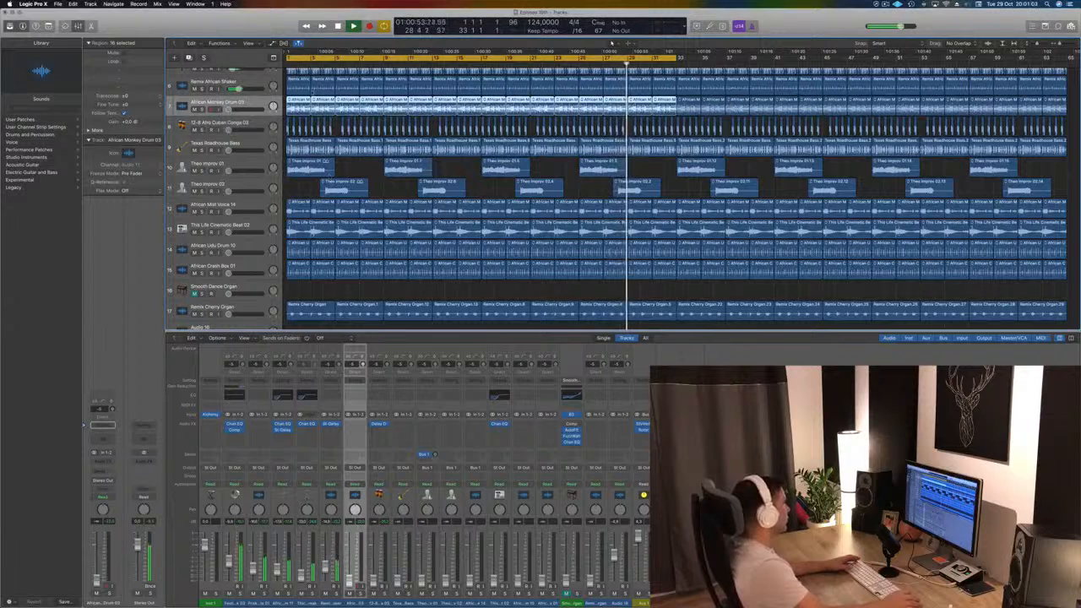
key("Delete")
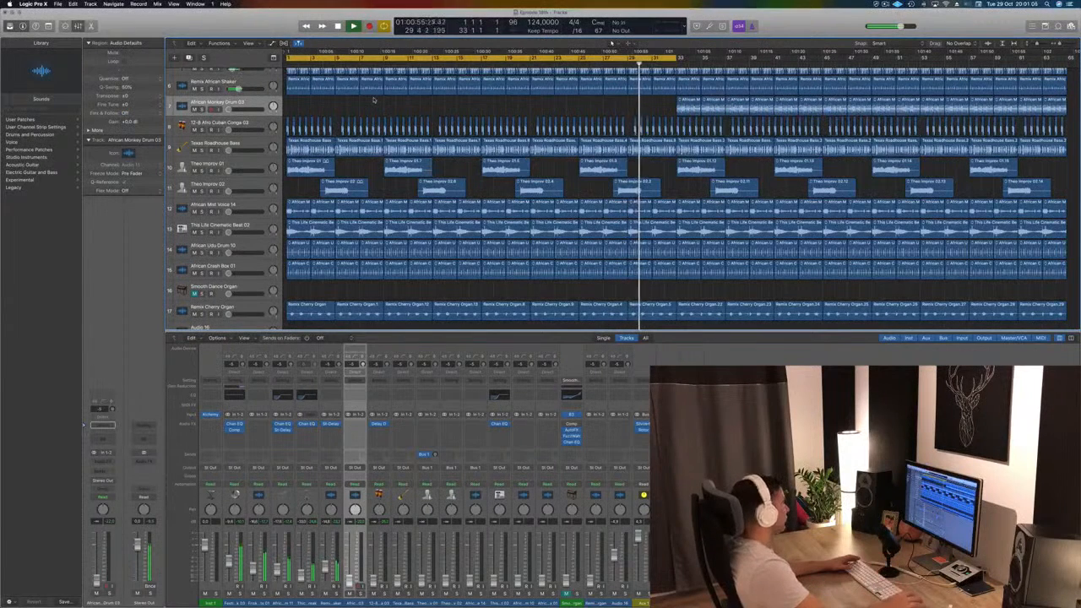
Raise the 12-8 Afro Cuban Conga 03 volume and replace its Delay Designer with a stereo Stereo Delay
left_click(257, 124)
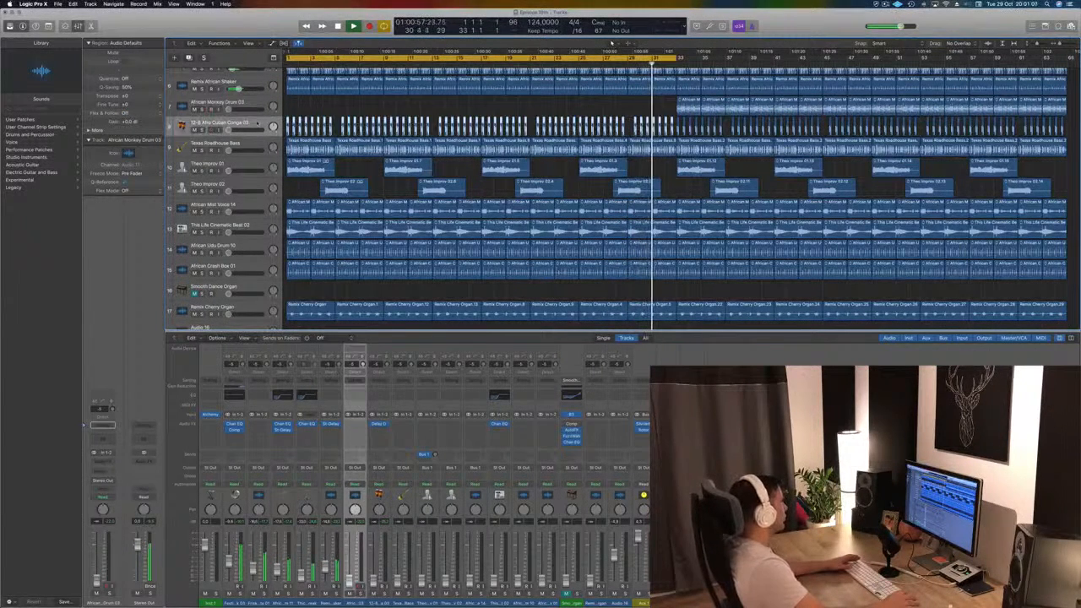
left_click_drag(228, 130, 229, 130)
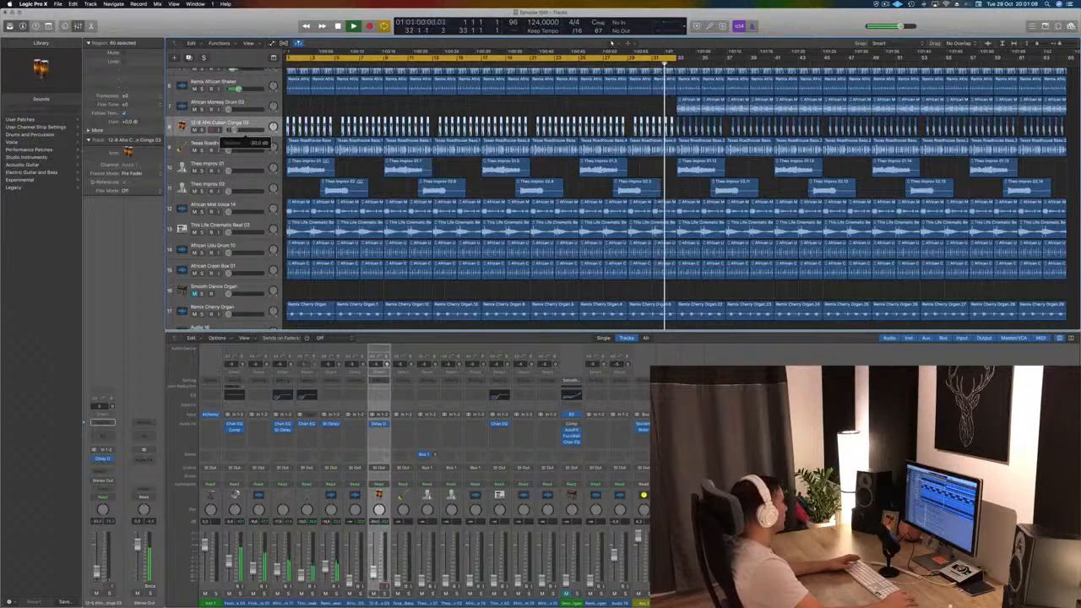
left_click(109, 460)
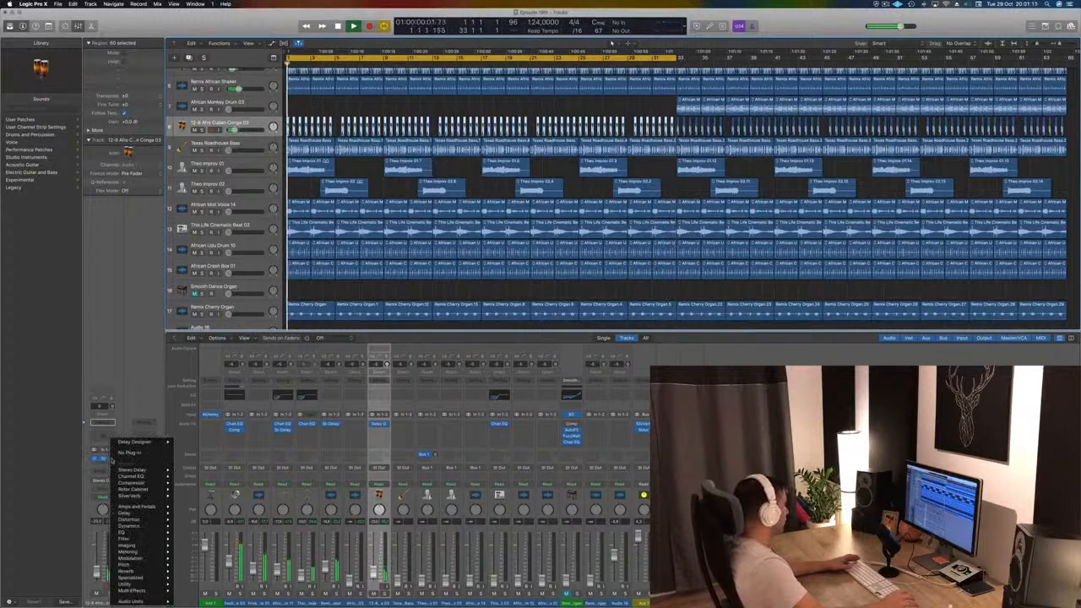
left_click(189, 469)
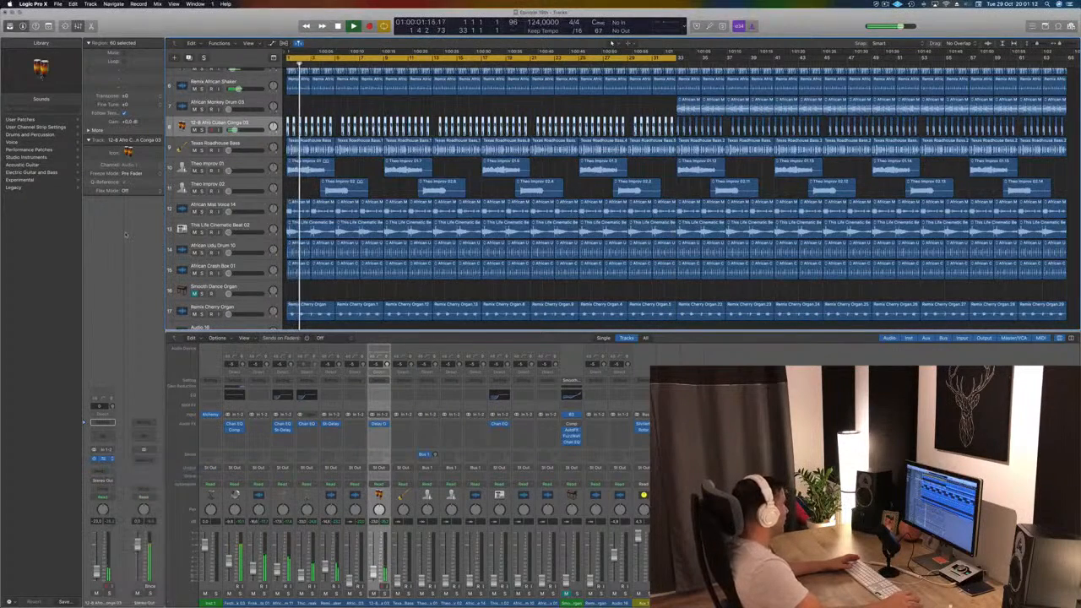
left_click_drag(92, 37, 580, 159)
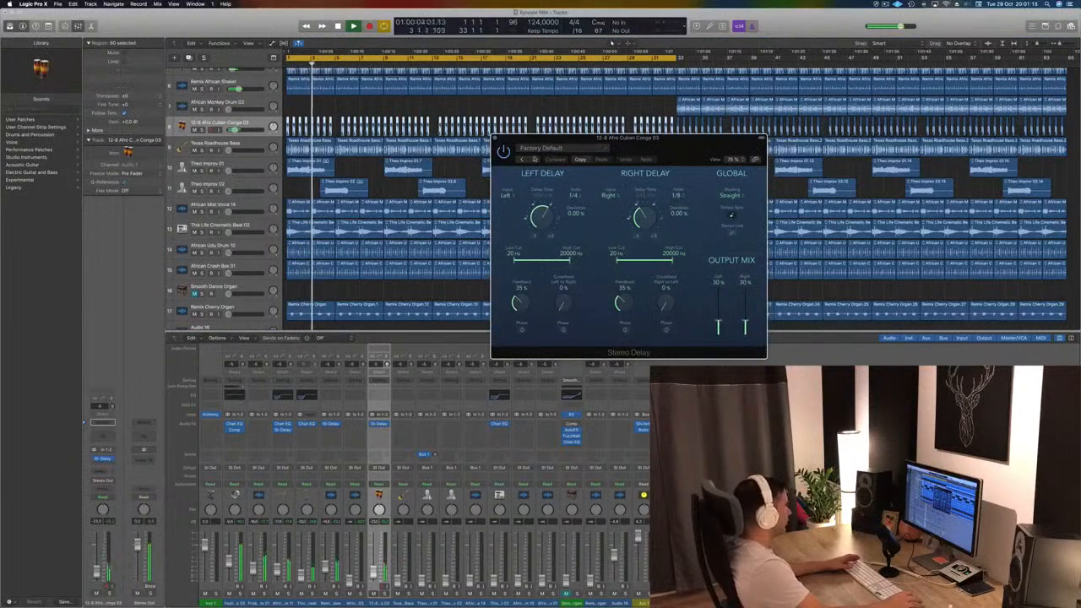
Audition Stereo Delay presets on the 12-8 Afro Cuban Conga 03 track and load Dual 1/8 Note
left_click(532, 159)
left_click(532, 158)
left_click(532, 159)
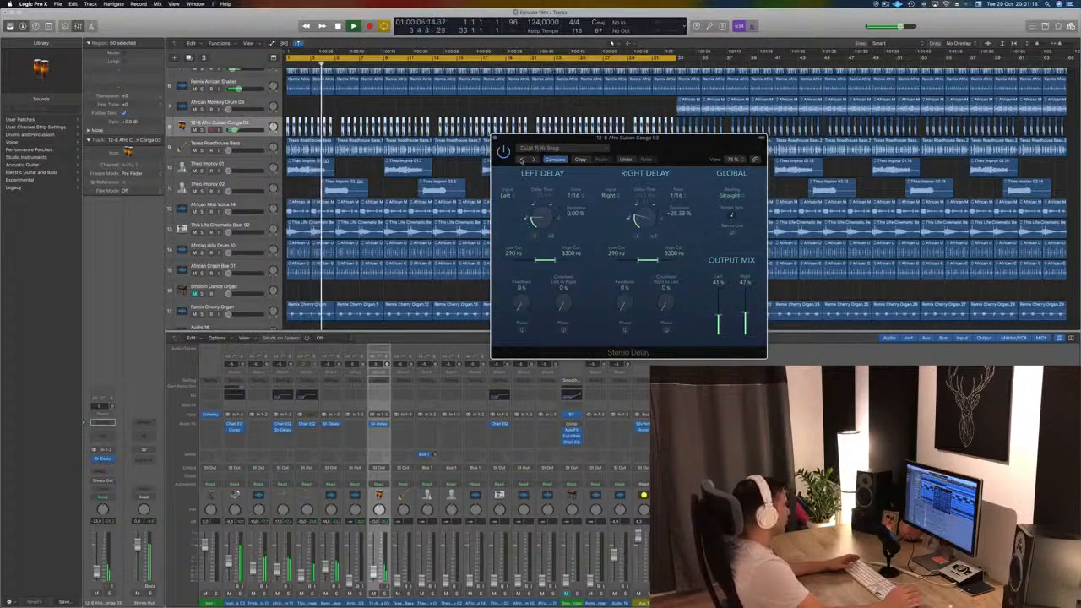
left_click(521, 160)
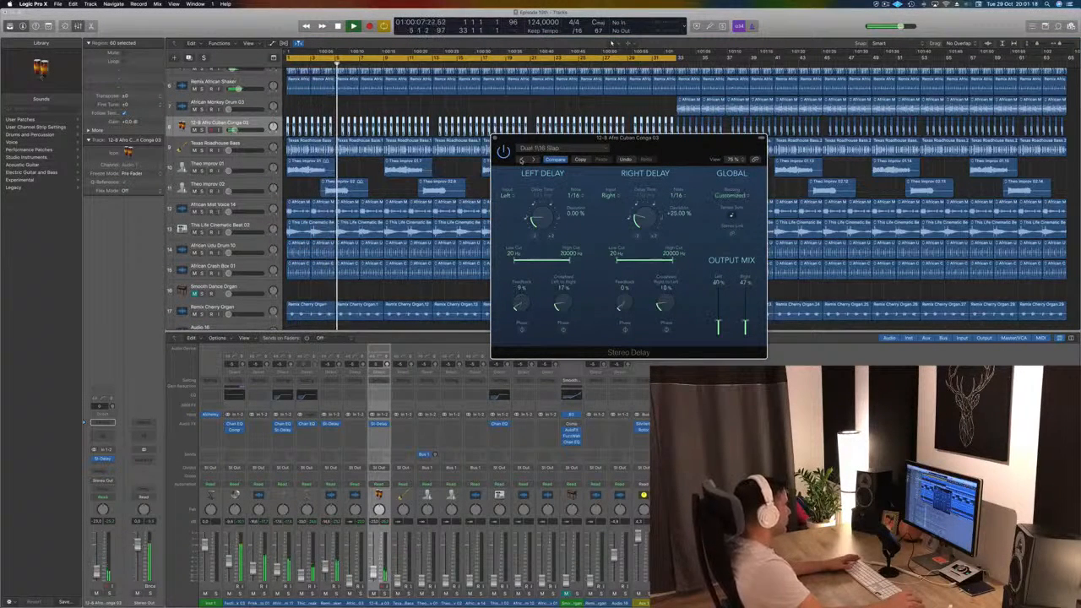
key("space")
left_click_drag(697, 147, 563, 128)
left_click(483, 141)
left_click(483, 141)
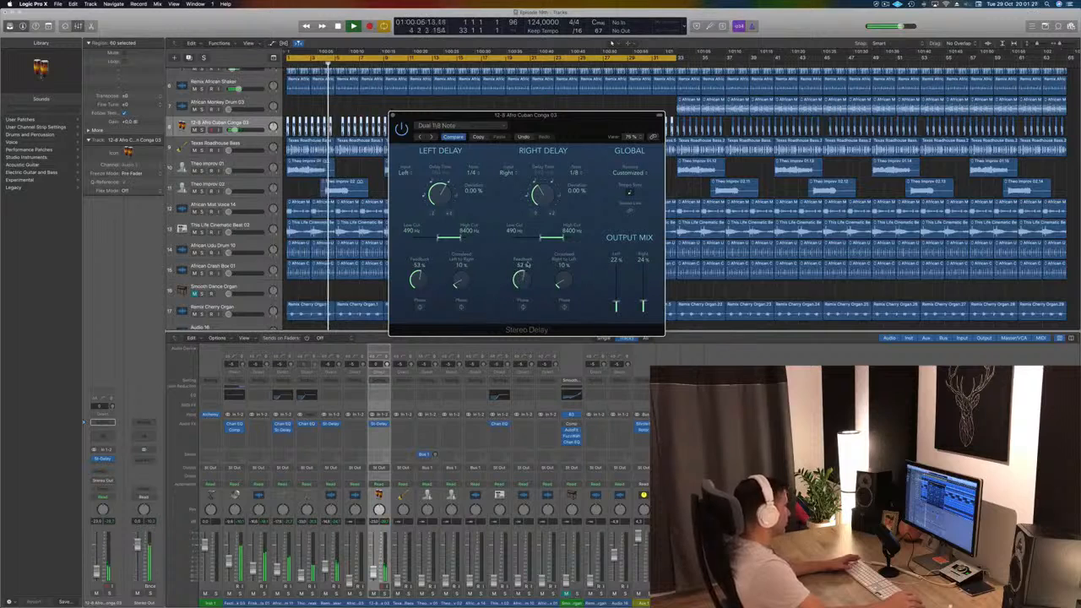
Set the conga's Stereo Delay feedback to 60% on the right and 58% on the left
left_click_drag(523, 278, 523, 274)
left_click_drag(425, 279, 426, 276)
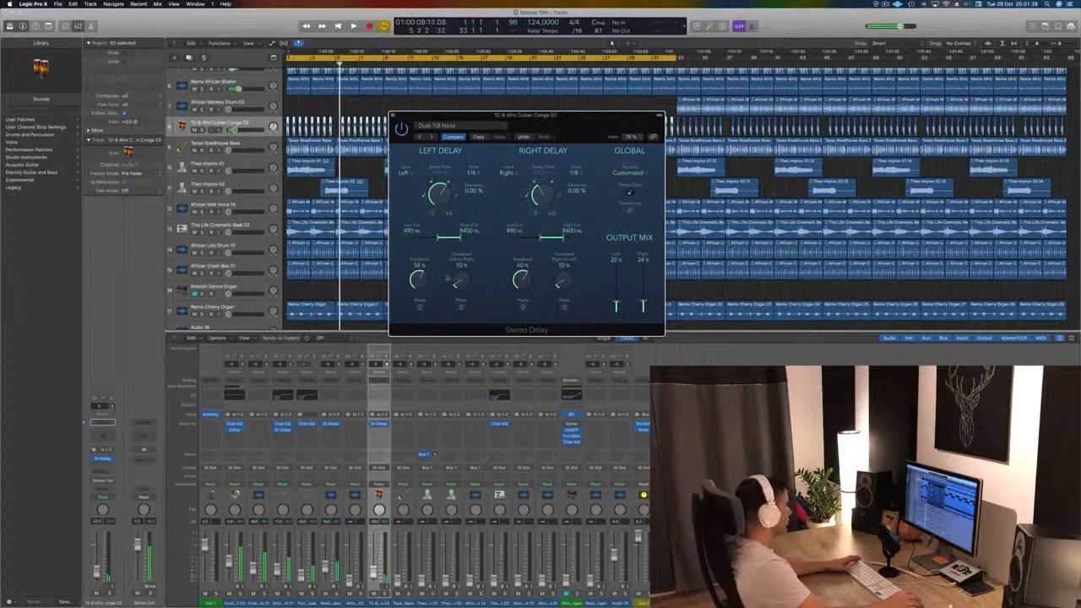
Play the conga with its Stereo Delay, close the delay's settings and return to the start of the arrangement
key("space")
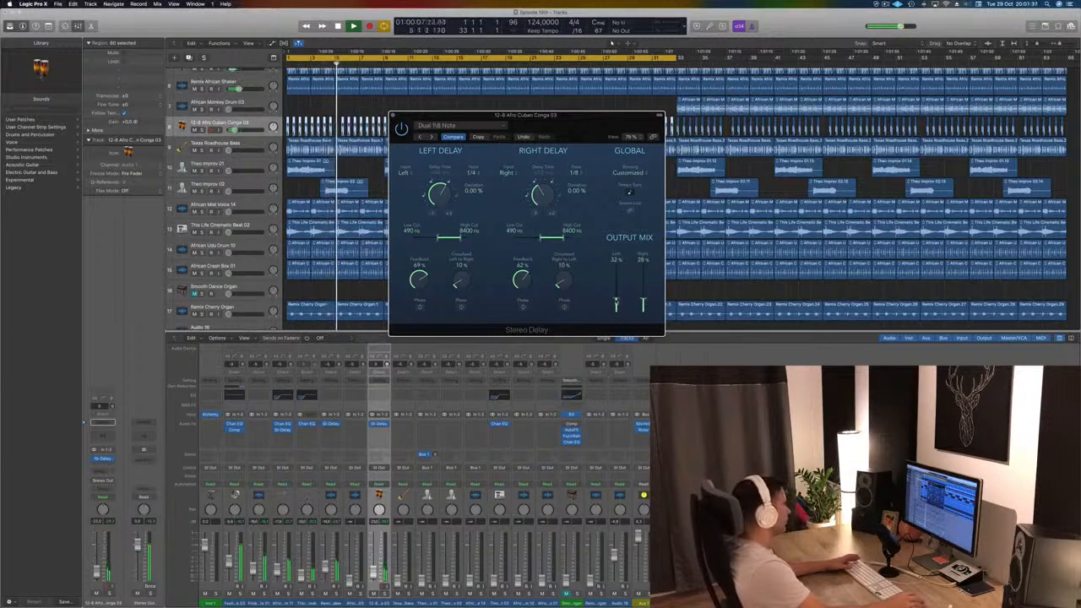
key("super+w")
key("Return")
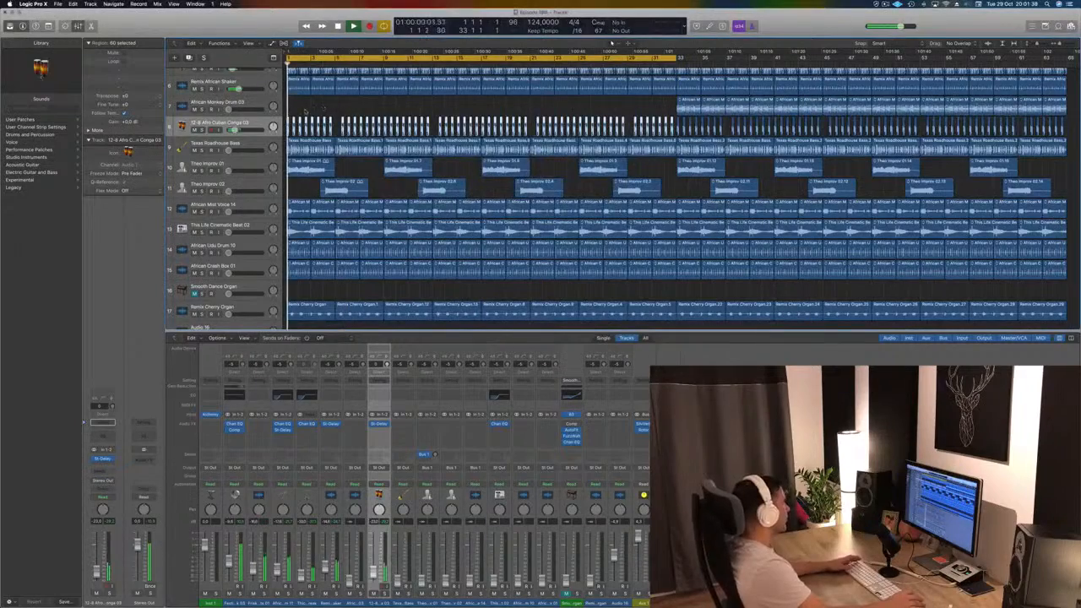
Delete the 12-8 Afro Cuban Conga 03 regions after the first four bars and copy those four bars to bar 5
left_click(338, 114)
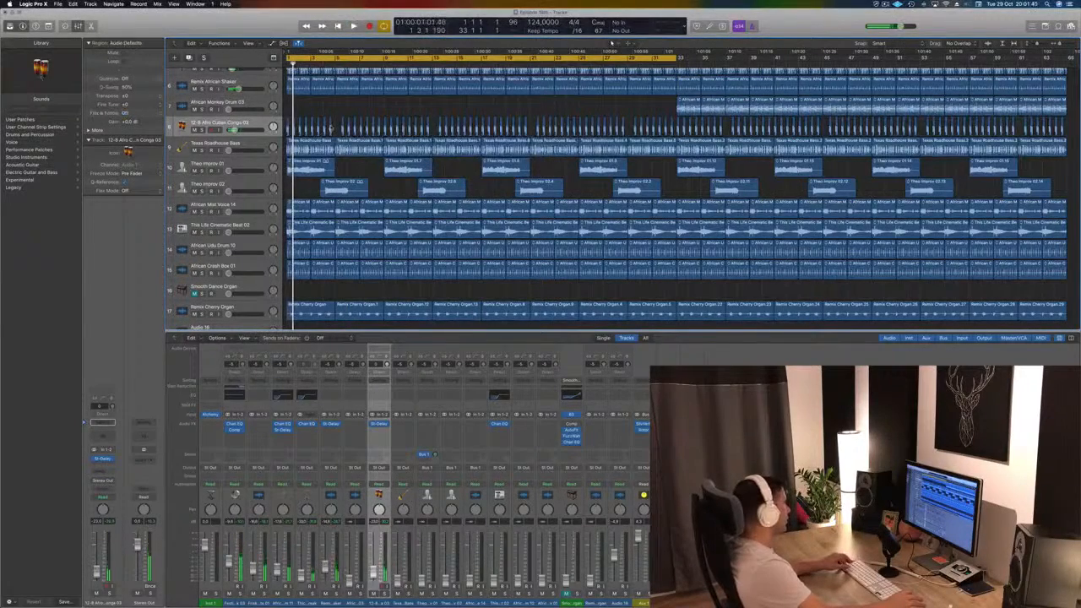
key("super+Right")
key("super+Left")
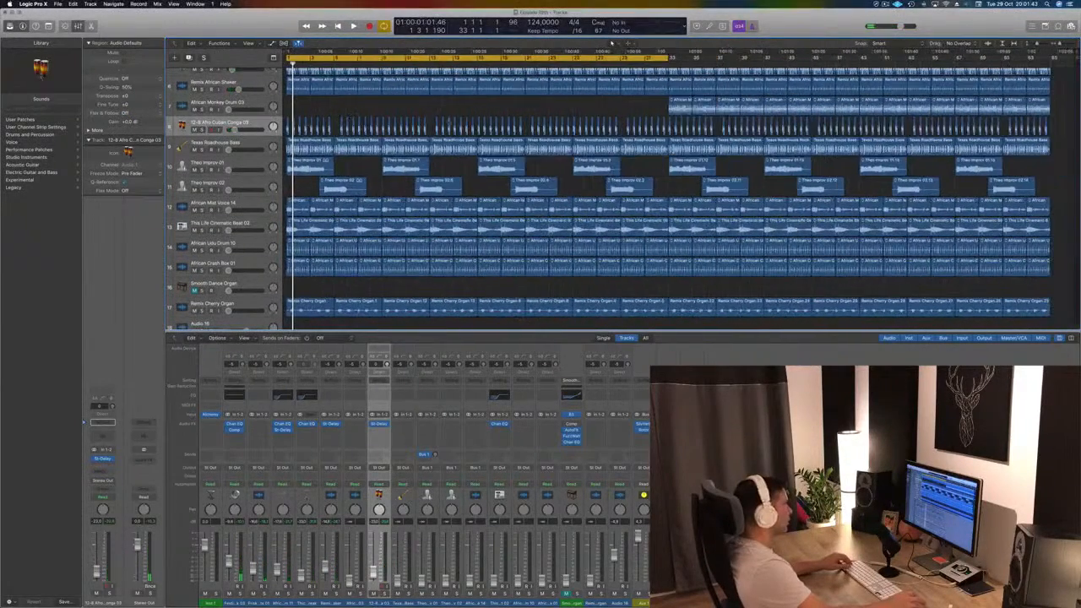
left_click_drag(1052, 132, 338, 123)
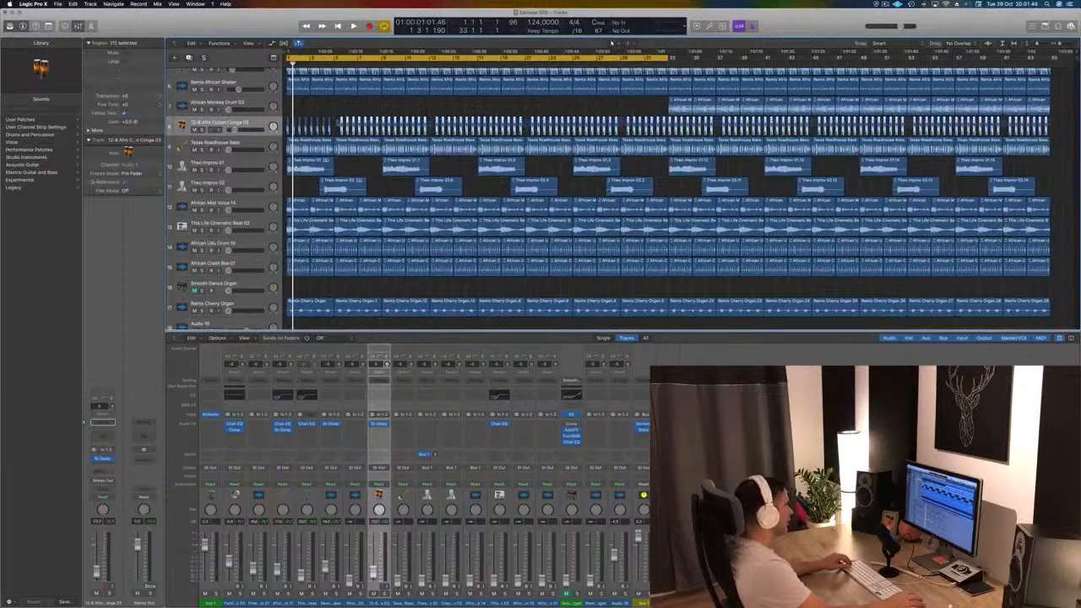
key("Delete")
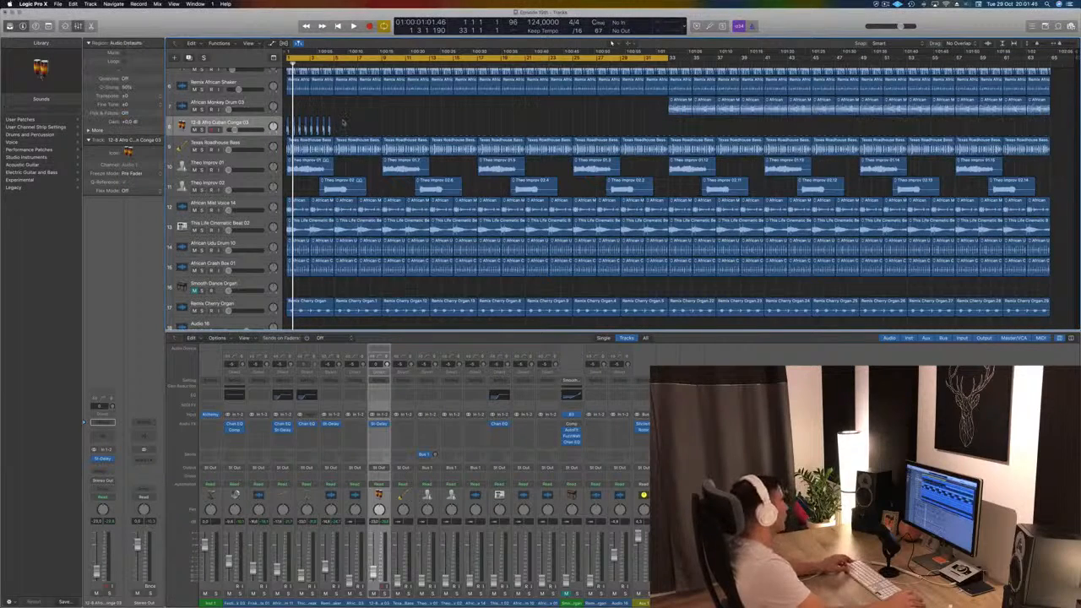
key("super+Right")
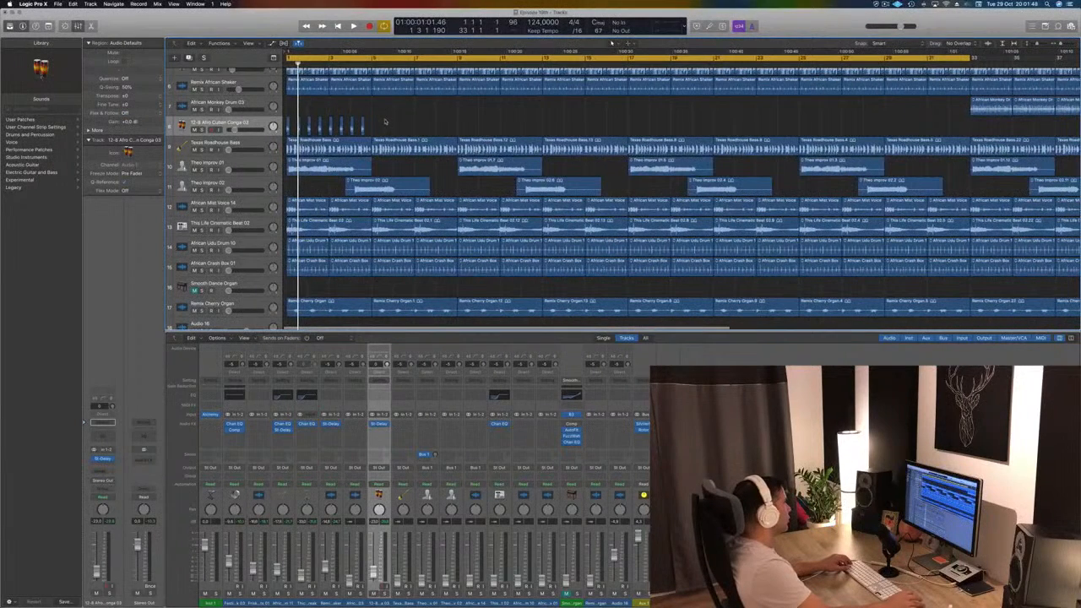
mouse_move(384, 122)
left_mouse_down()
mouse_move(287, 127)
mouse_move(372, 127)
left_mouse_up()
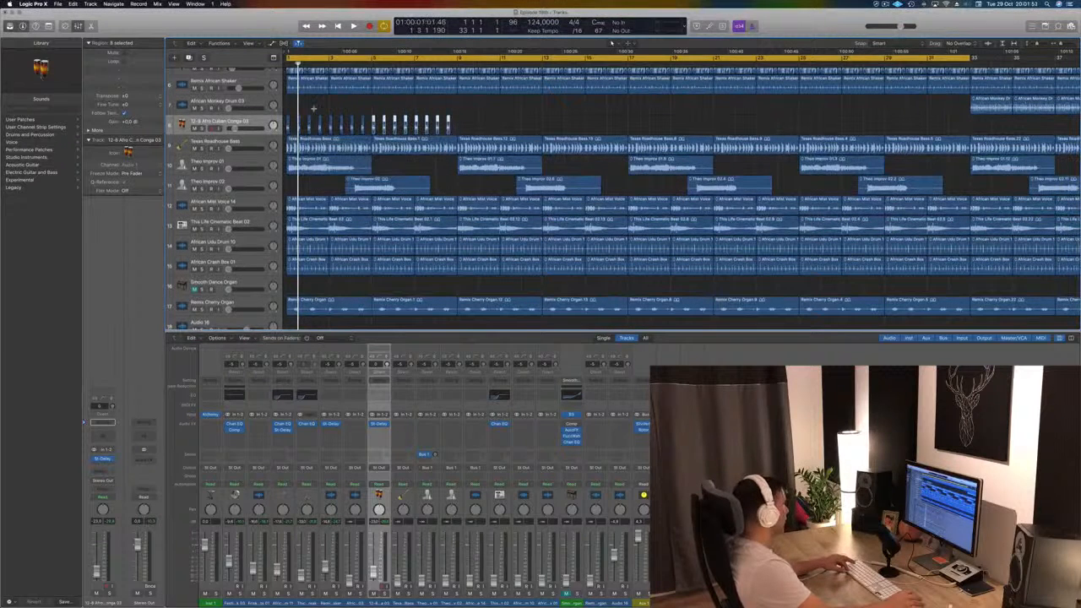
Select the first eight bars of the conga track and repeat them seven times to fill the track up to bar 65
left_click_drag(285, 115, 456, 128)
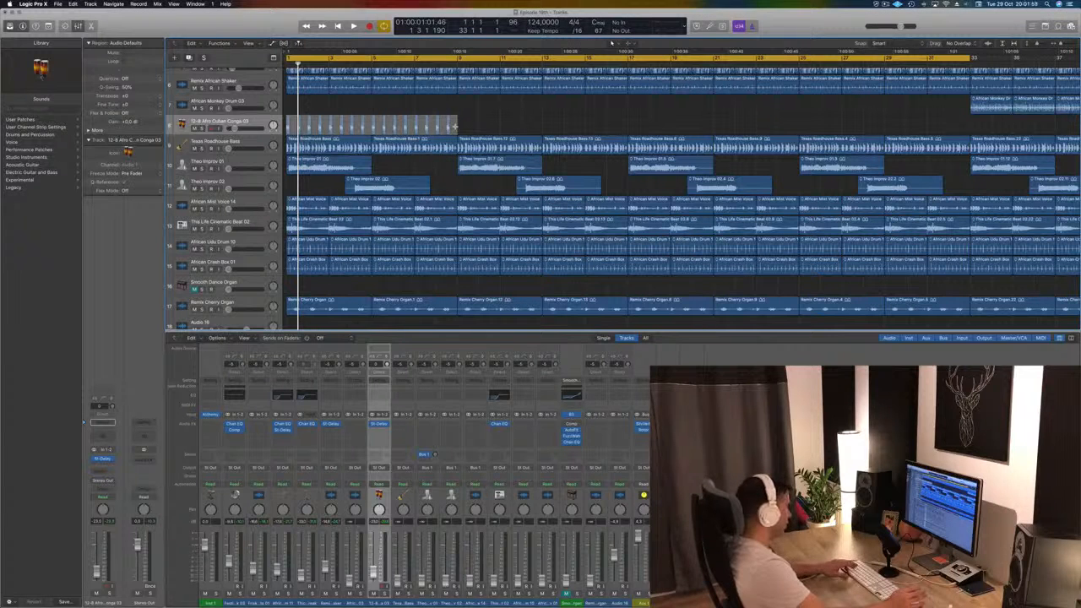
key("super+r")
key("super+r")
key("super+r")
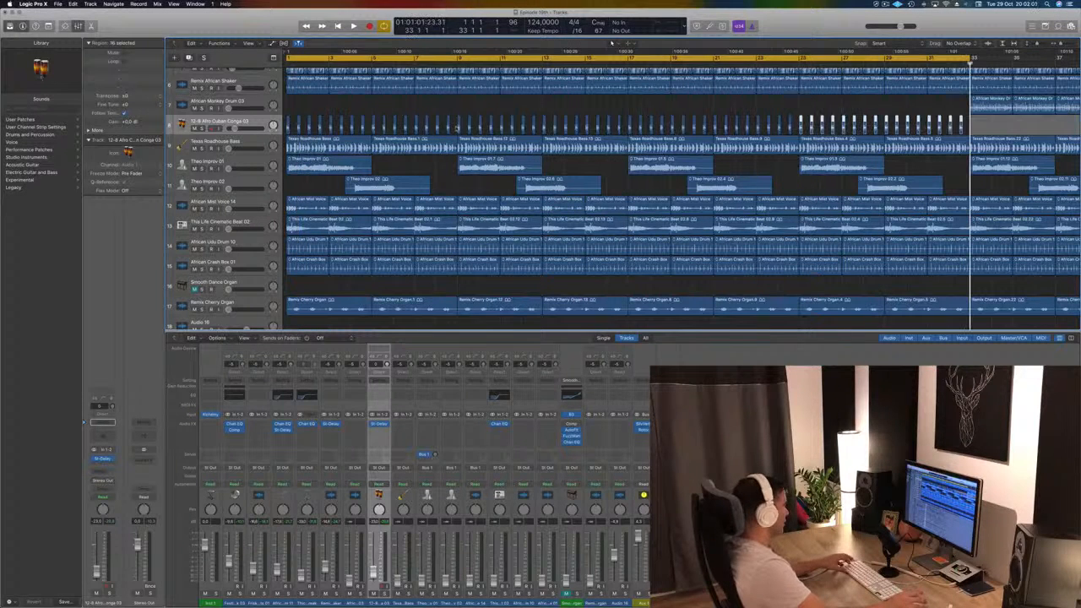
scroll(456, 129, "down", 5)
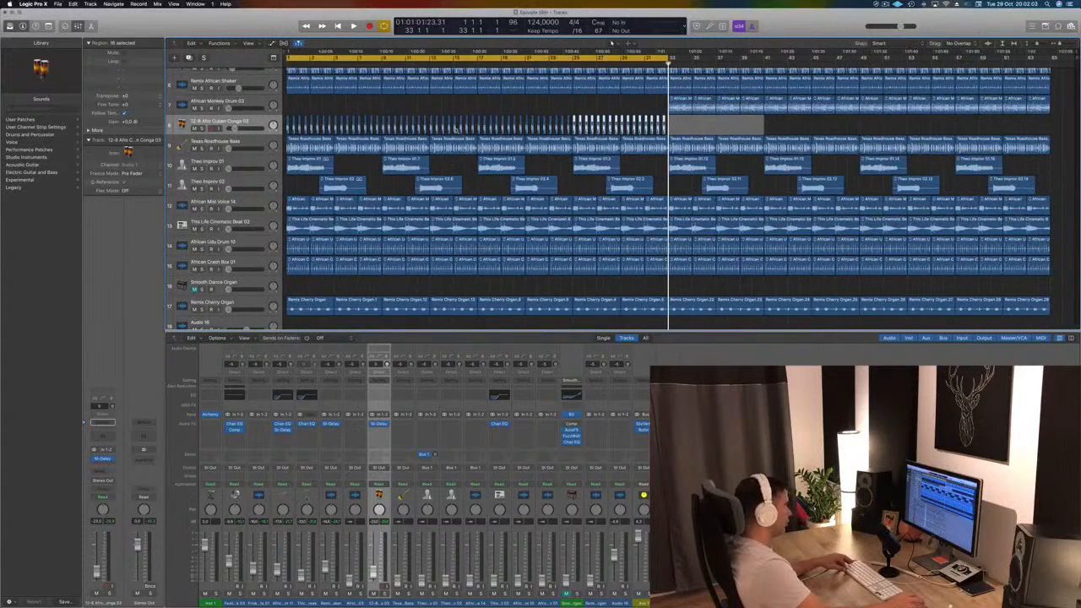
key("super+r")
key("super+r")
key("super+r")
key("super+r")
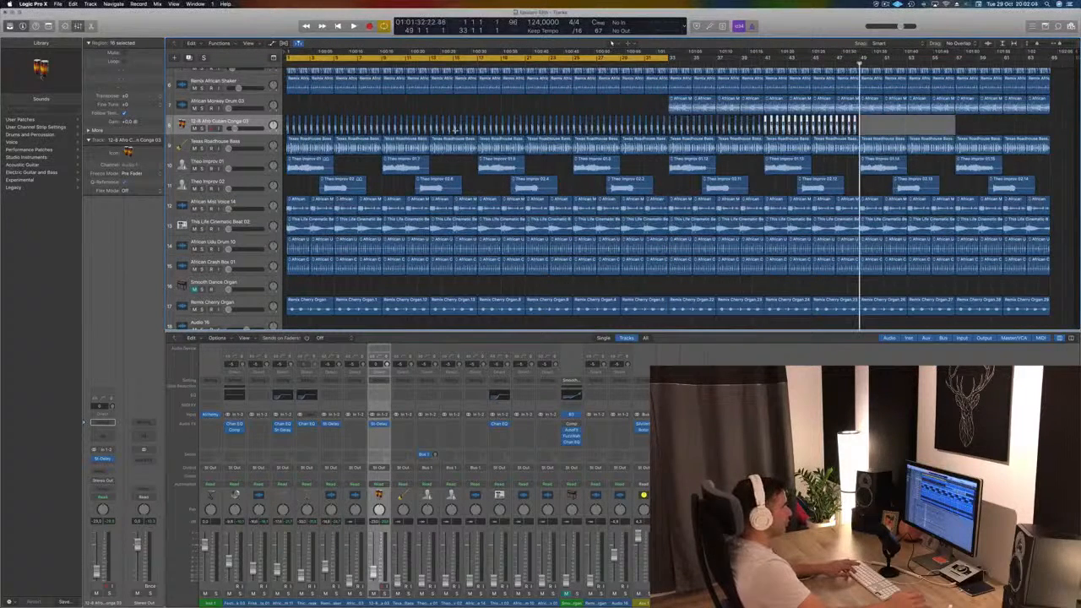
left_click(416, 106)
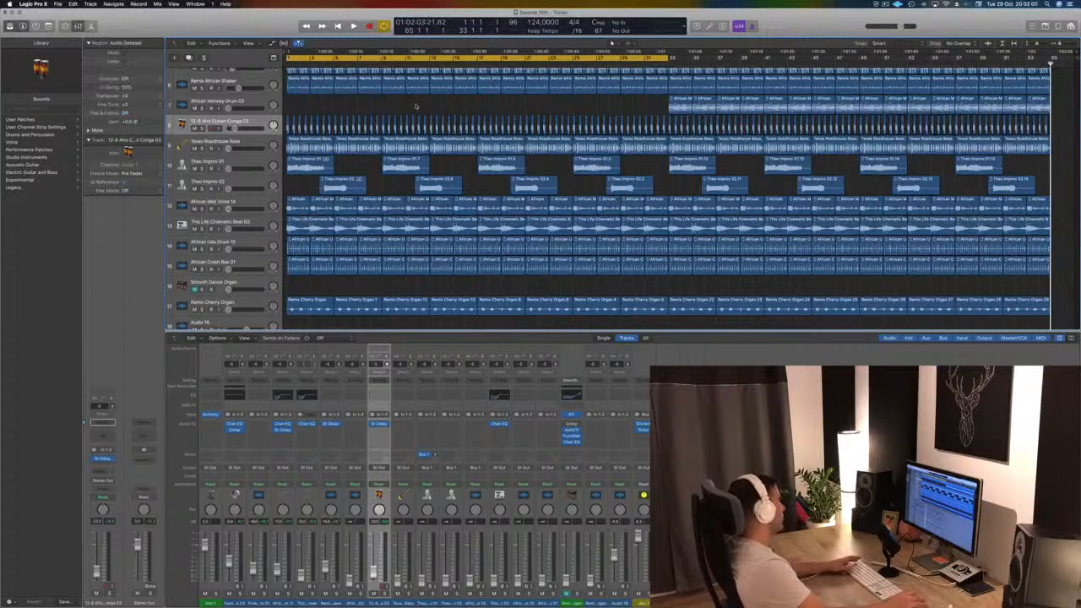
Play the arrangement from the start and slightly lower the 12-8 Afro Cuban Conga 03 volume
key("Return")
key("space")
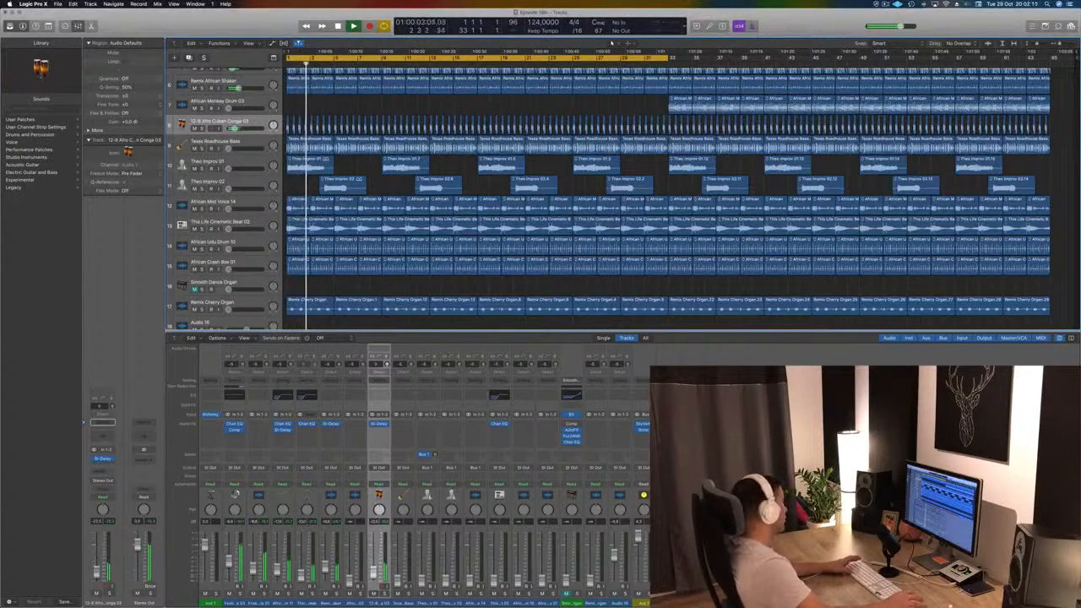
left_click_drag(236, 129, 233, 129)
key("Return")
key("space")
Add a send to Bus 10 on the Festival Kick 03 track and set the Bus 10 aux to No Output
scroll(239, 108, "up", 5)
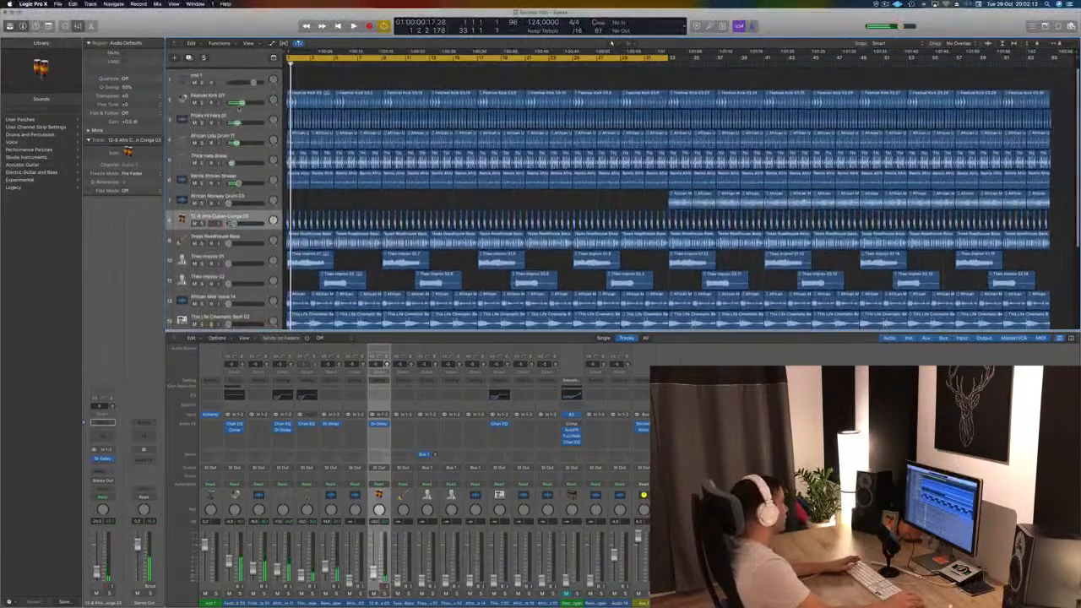
left_click(257, 98)
left_click(107, 466)
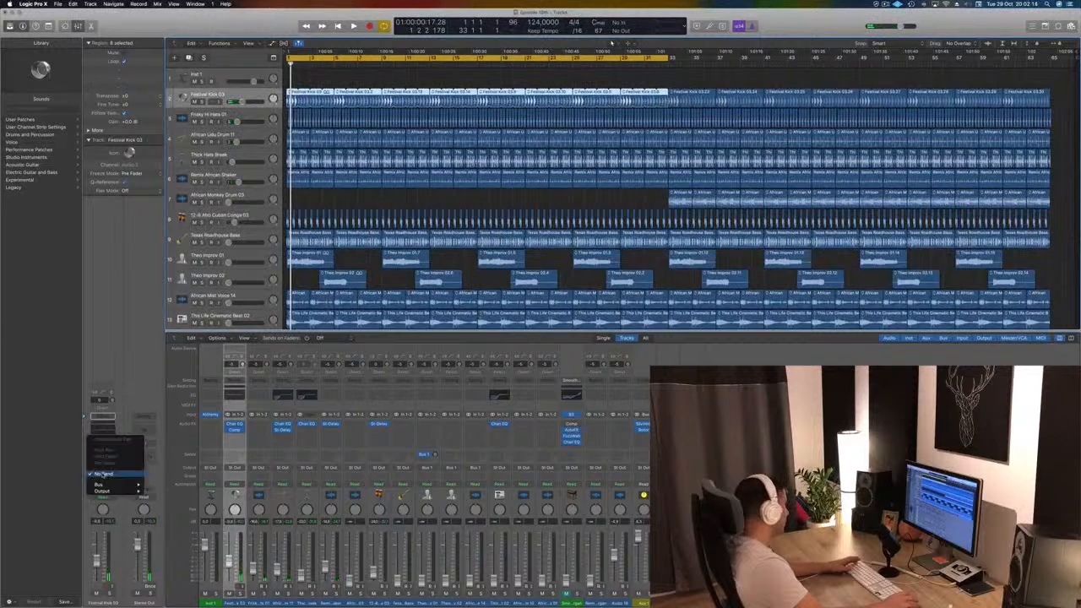
mouse_move(118, 486)
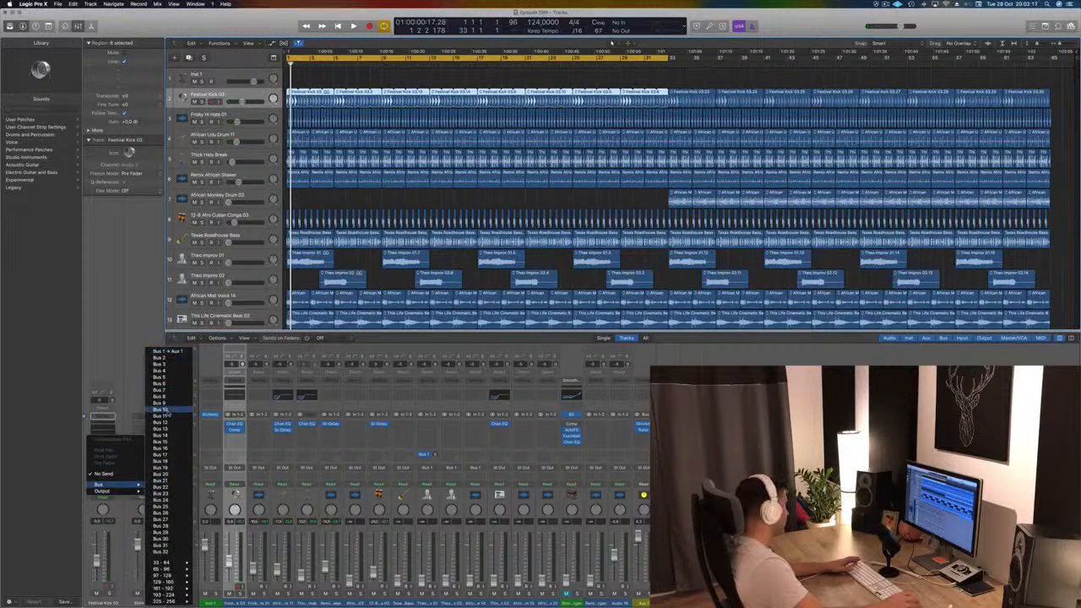
left_click(167, 410)
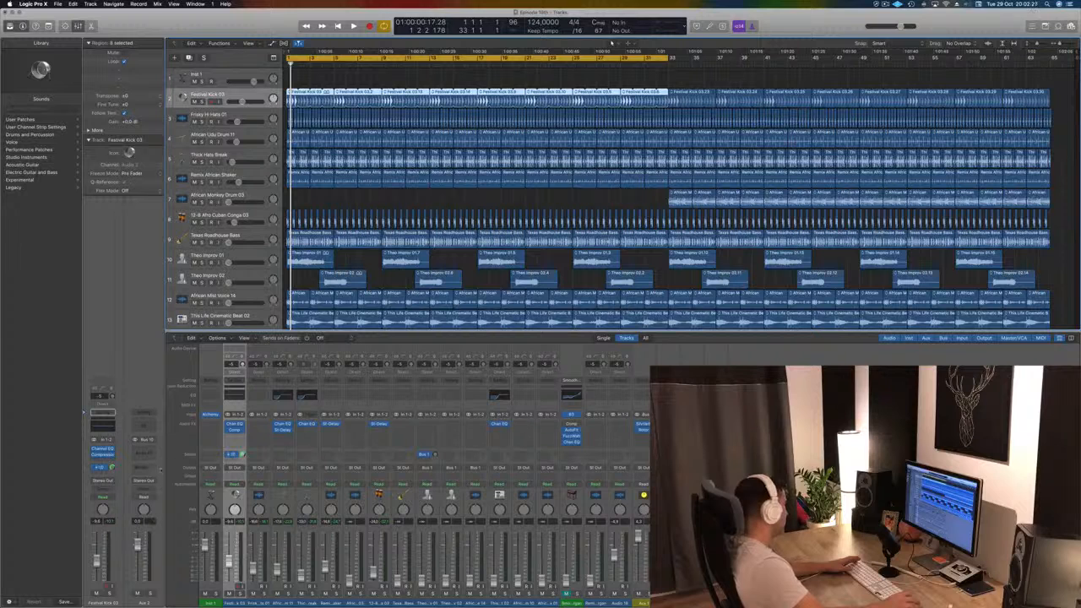
left_click(149, 484)
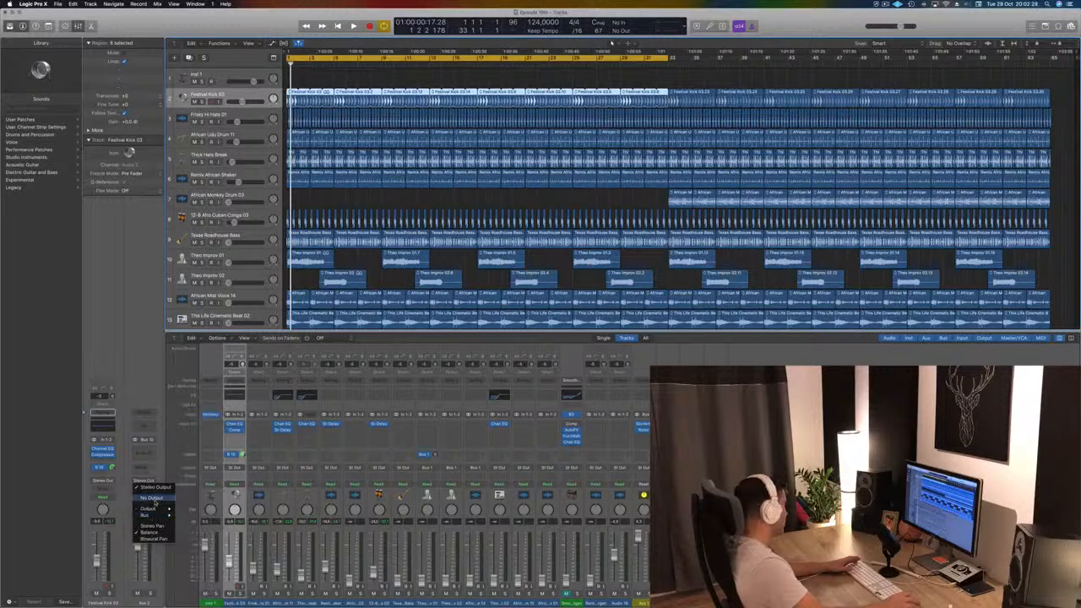
left_click(156, 500)
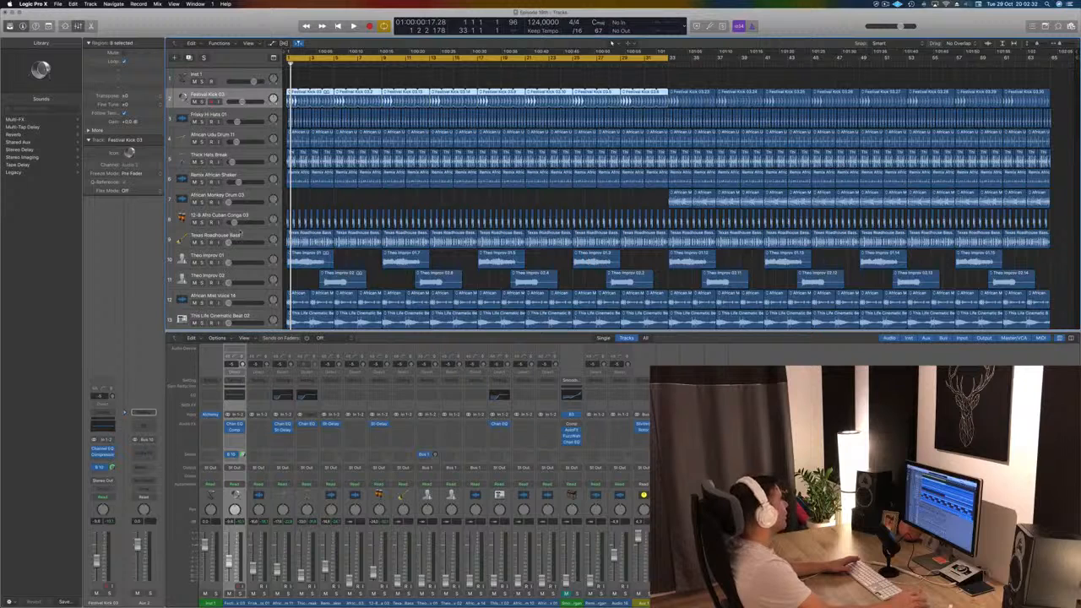
Play from the start and insert a Compressor after the Stereo Delay on the 12-8 Afro Cuban Conga 03 track
key("space")
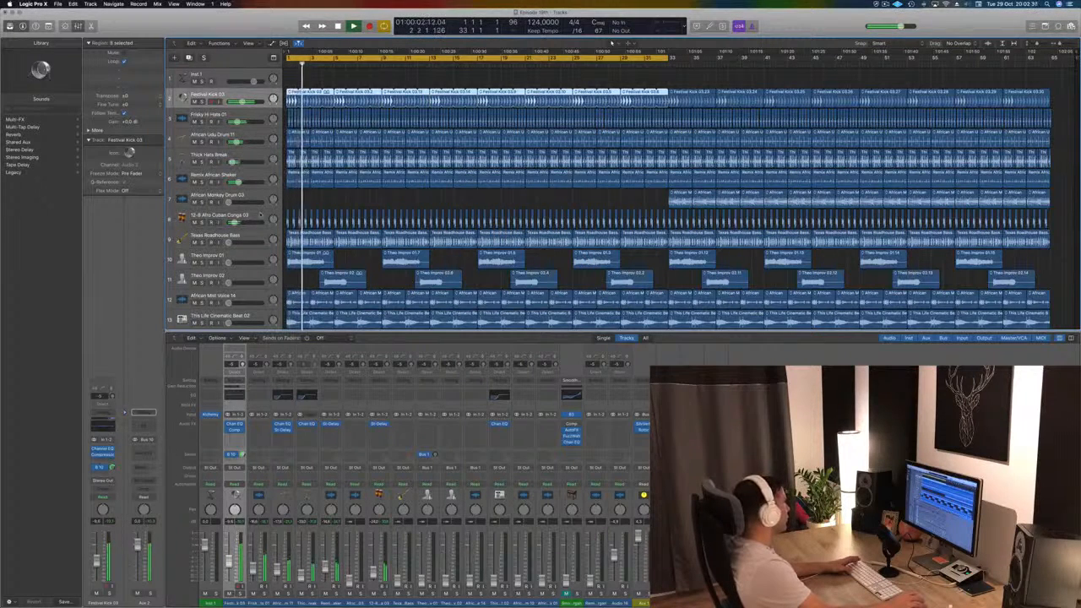
left_click(255, 219)
key("Return")
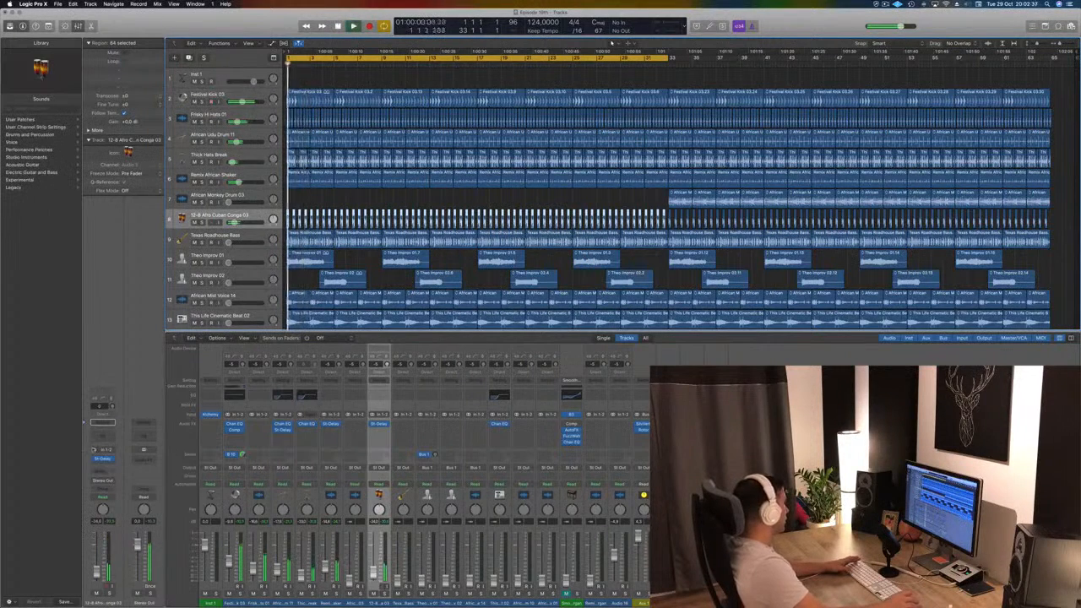
left_click(102, 465)
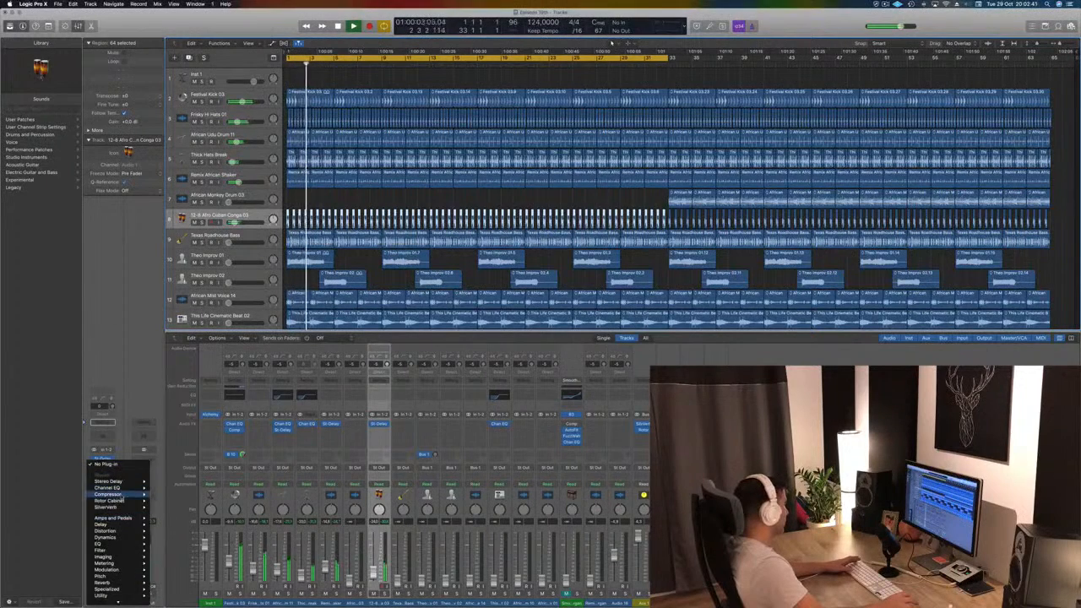
mouse_move(118, 494)
left_click(166, 494)
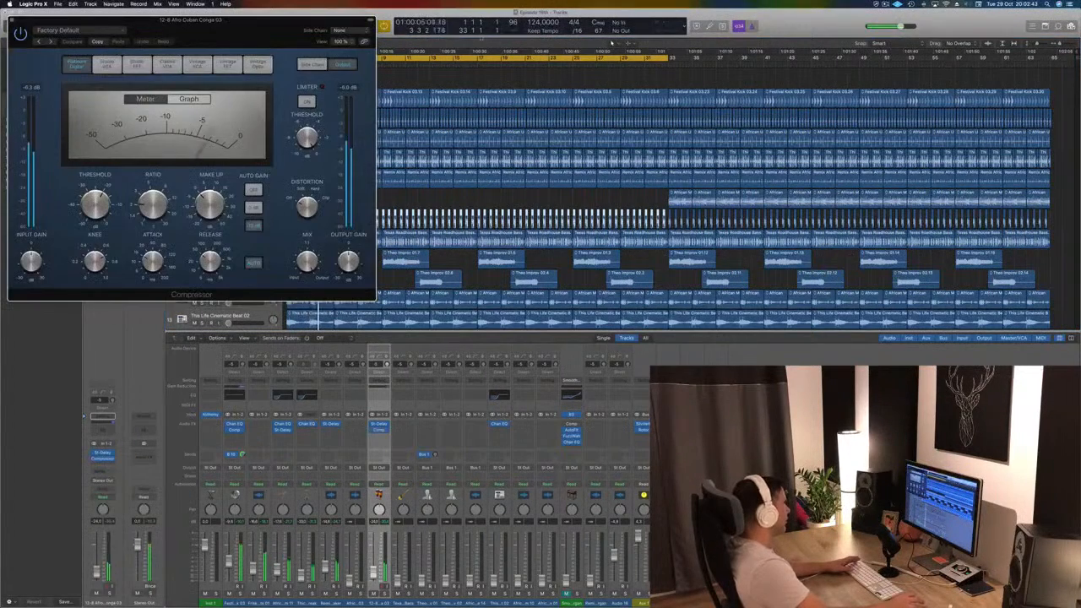
Set the conga Compressor's side chain to Bus 10, fed by Festival Kick 03, and move its window clear of the track list
left_click(361, 32)
mouse_move(348, 61)
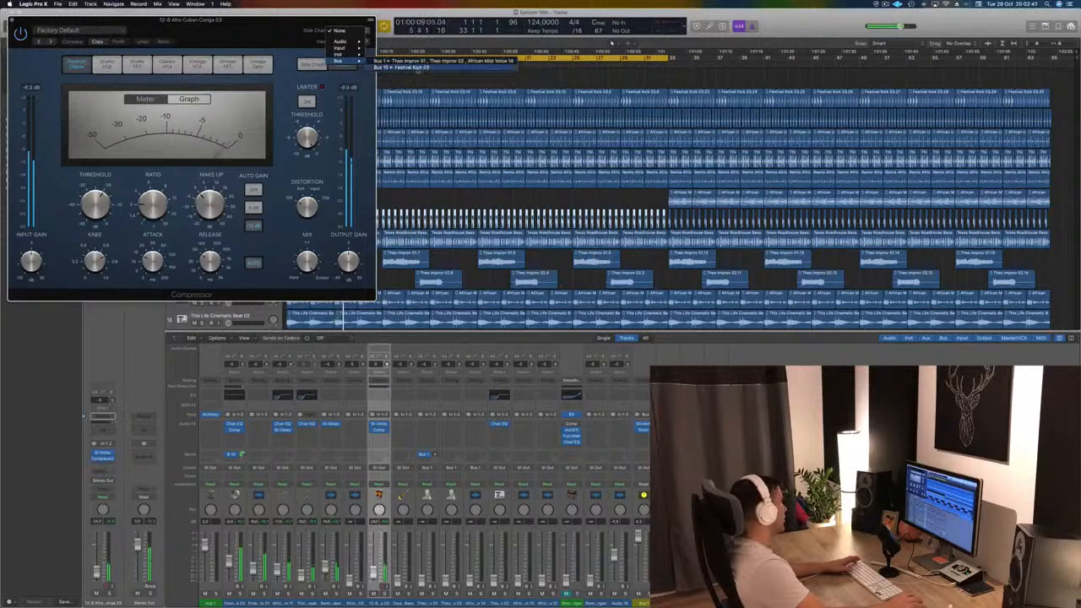
left_click(416, 68)
left_click_drag(164, 19, 706, 131)
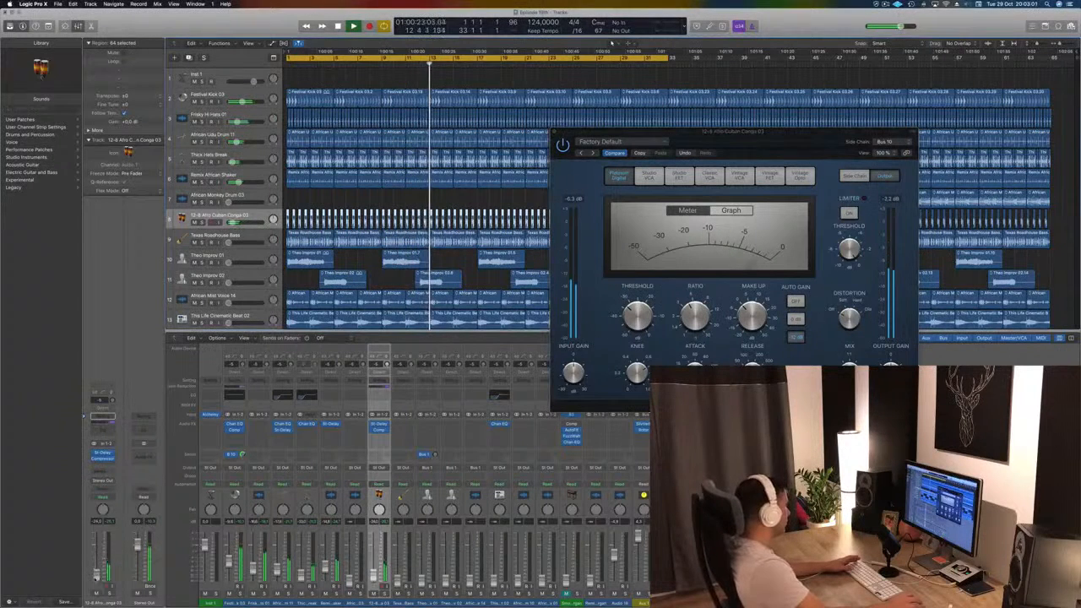
Raise the Compressor's ratio and fine-tune the conga track's volume, comparing the sound with the Compressor bypassed
left_click(696, 295)
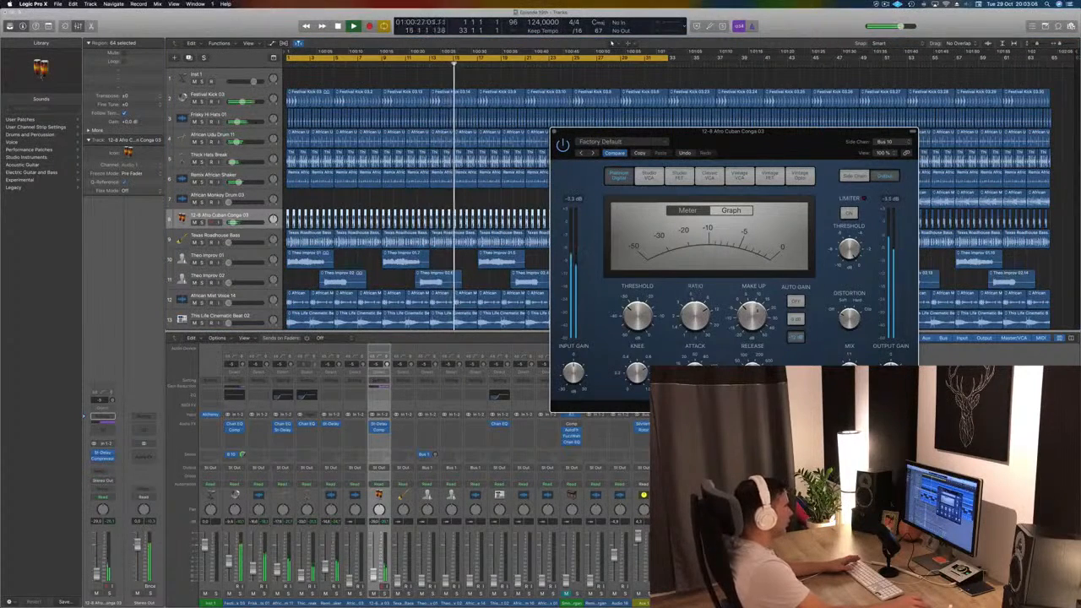
mouse_move(97, 574)
left_mouse_down()
mouse_move(97, 590)
mouse_move(97, 574)
left_mouse_up()
left_click(564, 147)
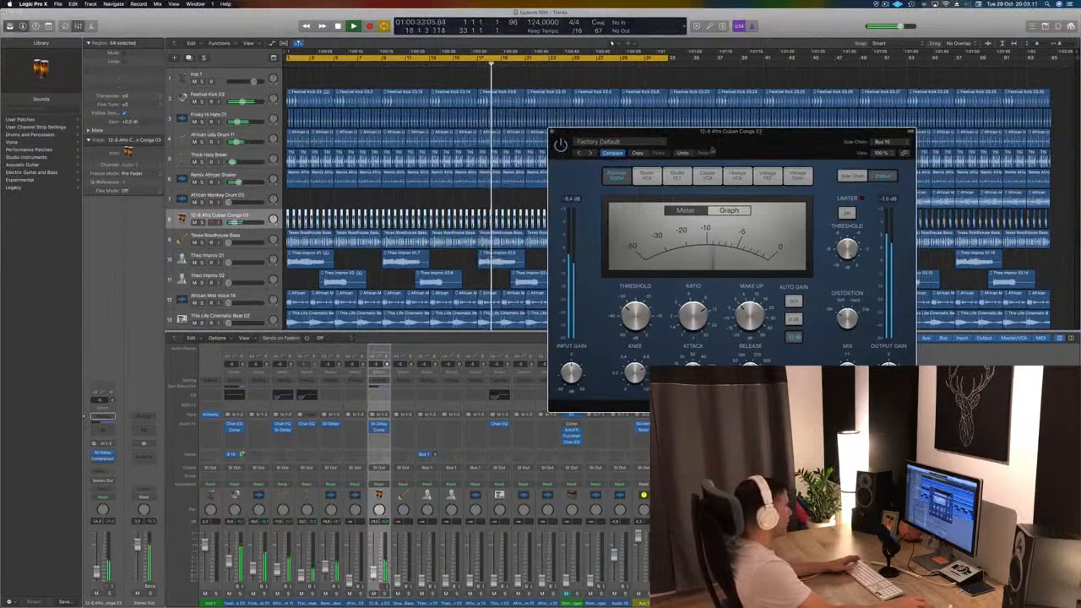
left_click_drag(712, 150, 558, 184)
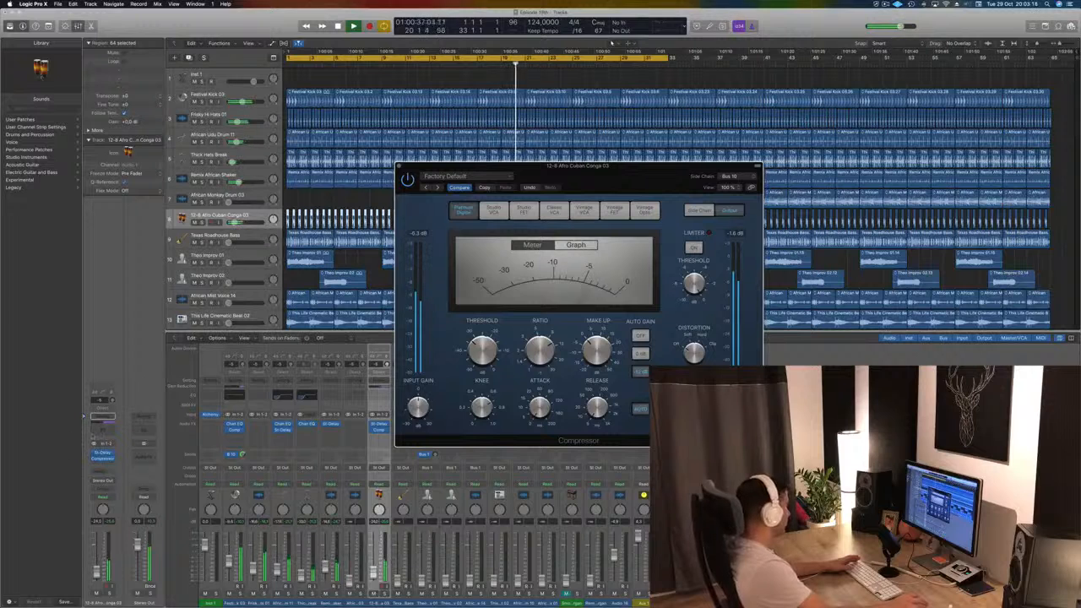
Move the conga's Compressor down one slot, leaving a free slot below the Stereo Delay, and reopen its settings
left_click(94, 455)
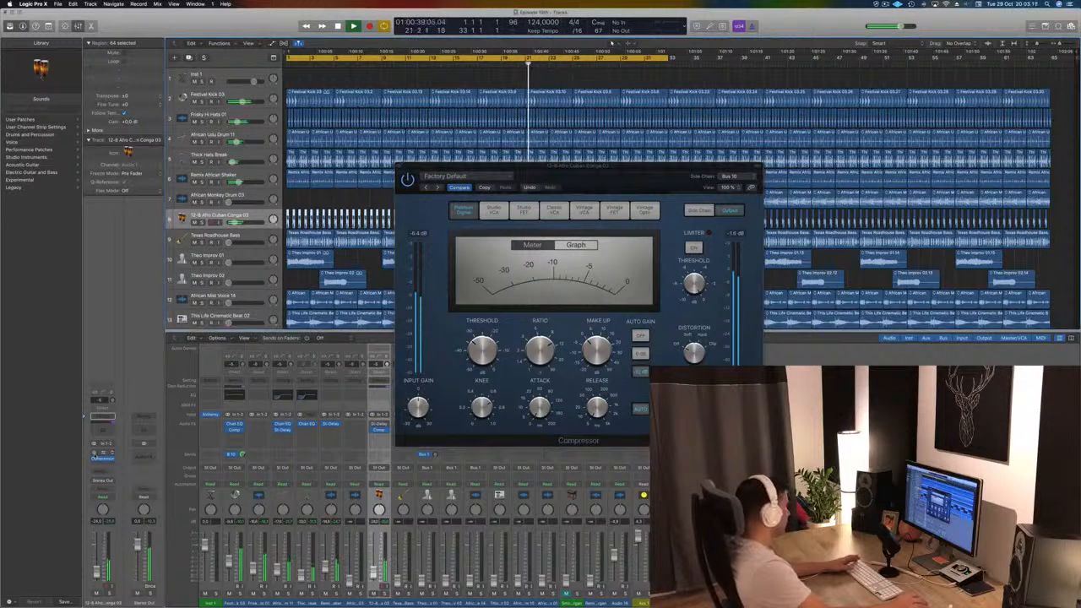
left_click(96, 457)
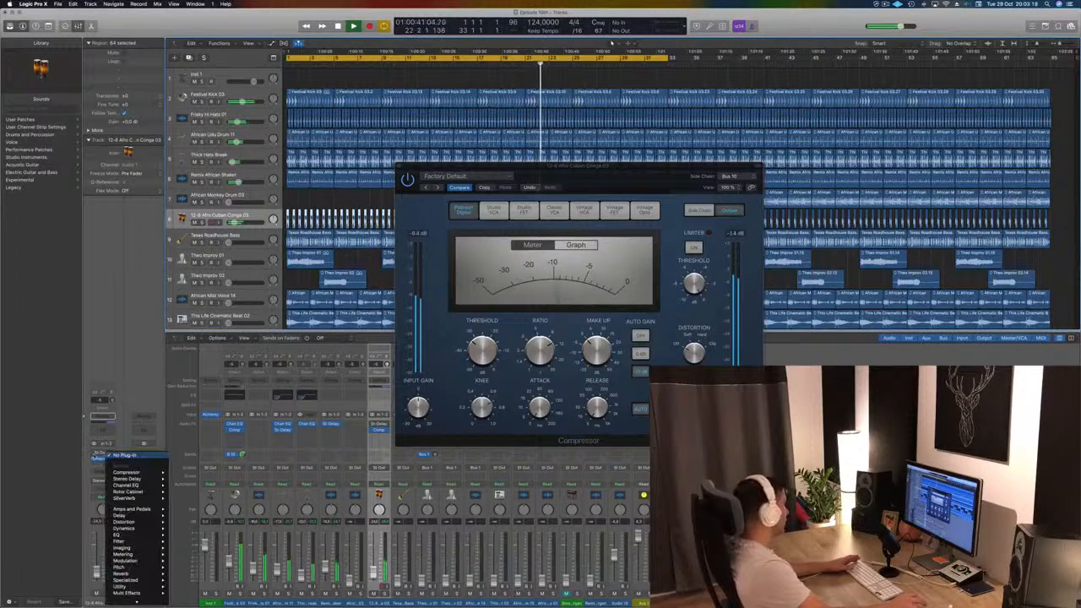
left_click(94, 455)
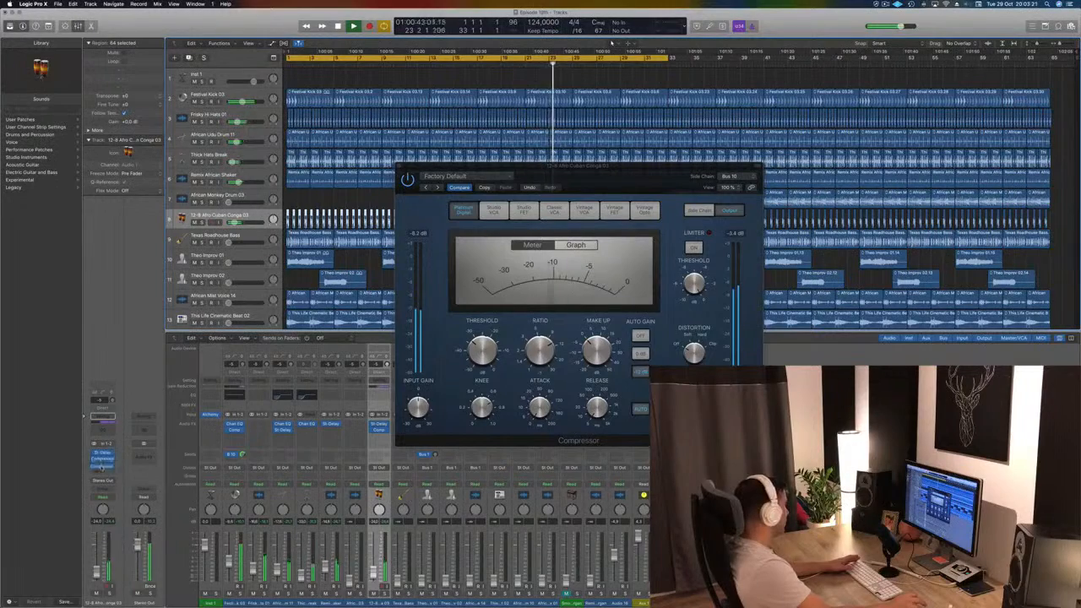
left_click_drag(102, 466, 103, 467)
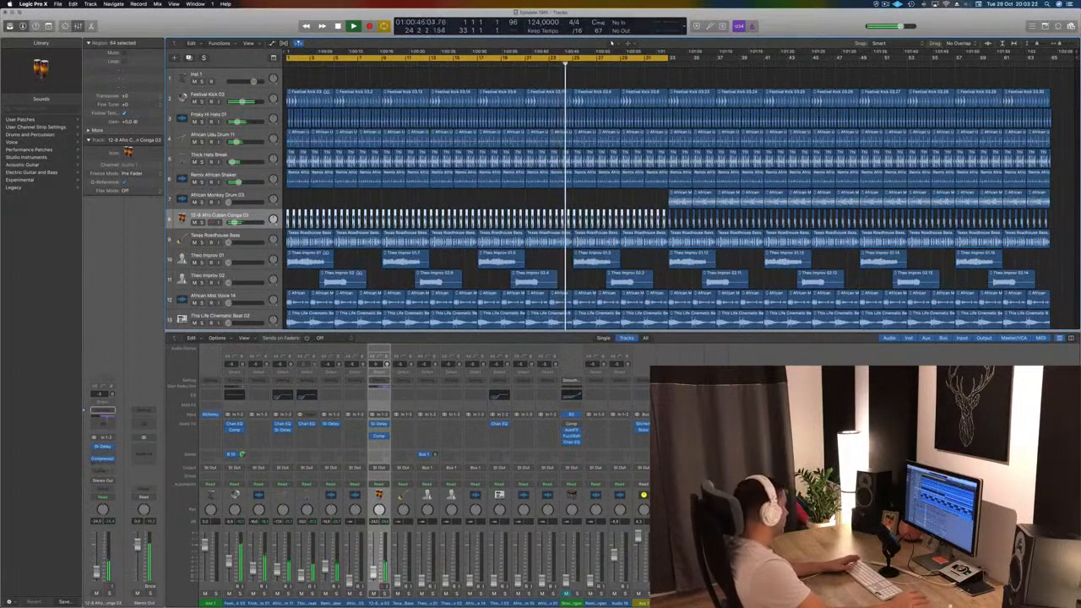
left_click(102, 458)
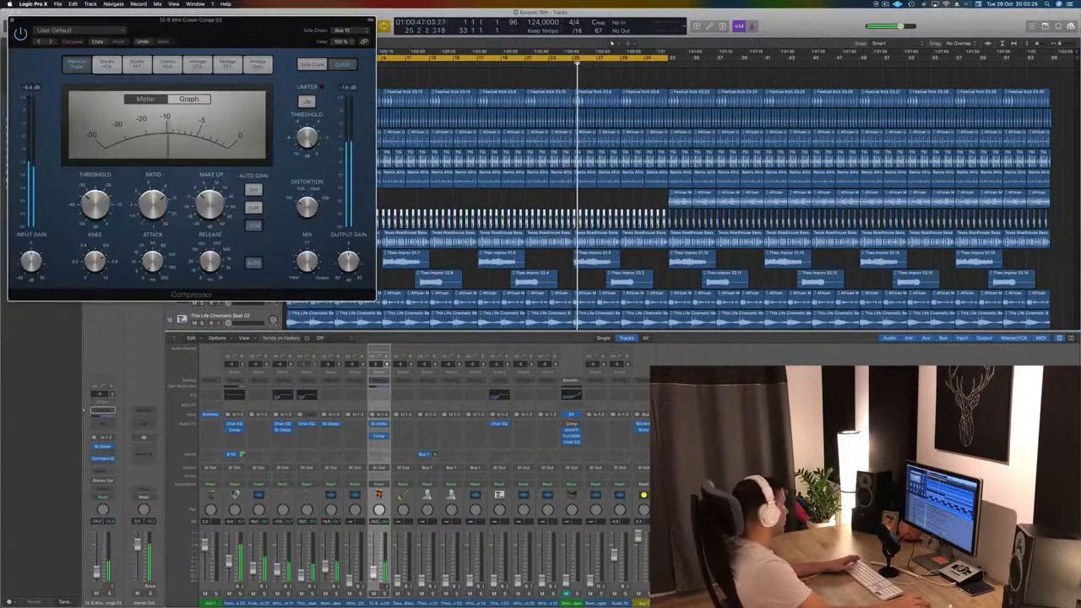
left_click_drag(306, 32, 902, 169)
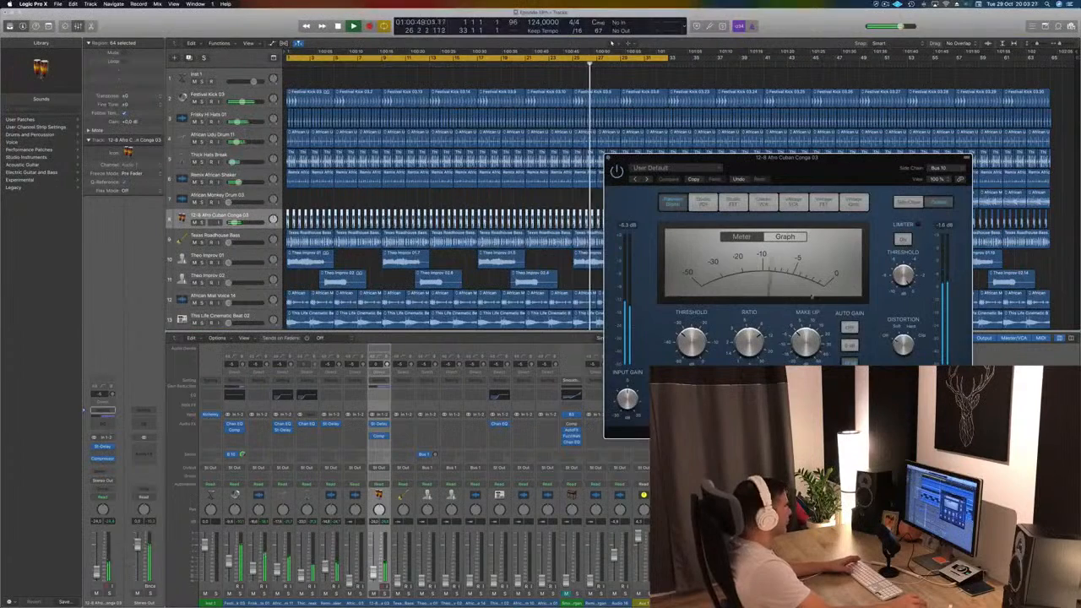
Open the conga's Stereo Delay, step its preset back and lower the conga's volume, closing both its plug-in windows
left_click(104, 447)
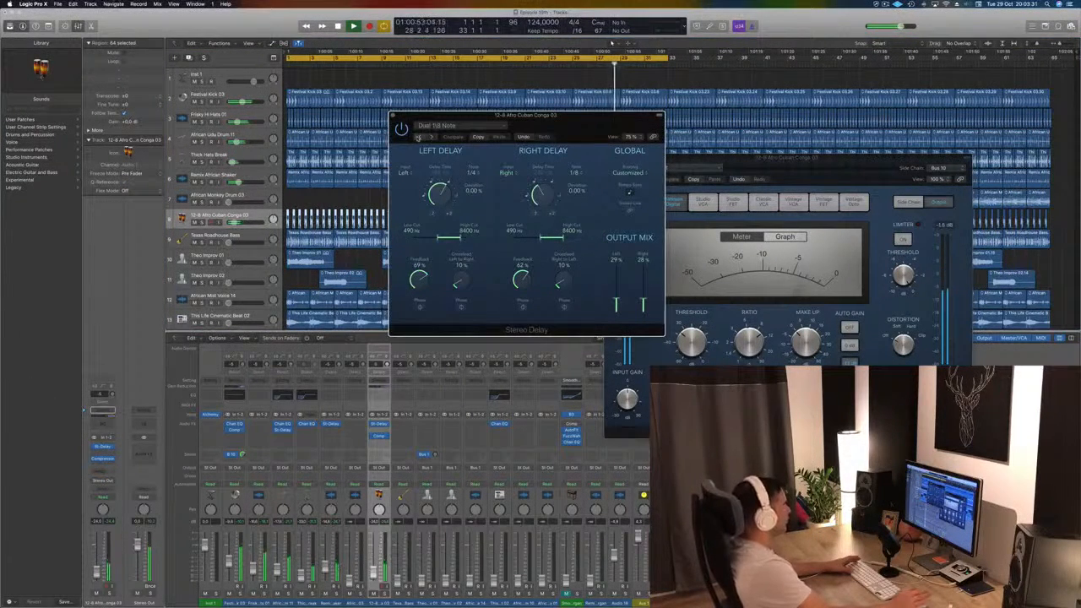
left_click(417, 138)
left_click_drag(523, 124, 487, 188)
left_click(356, 180)
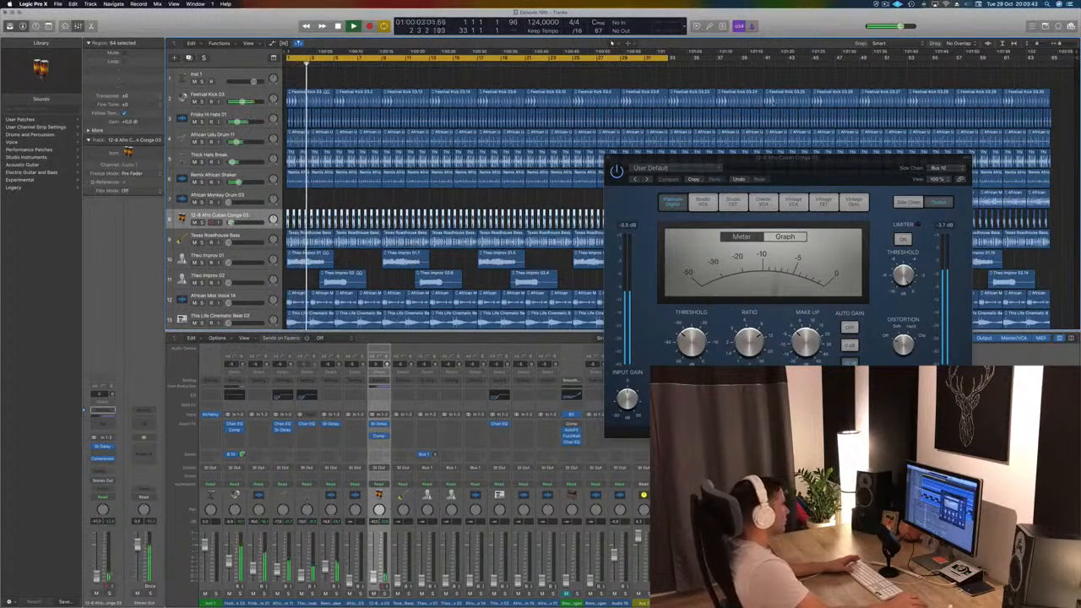
left_click_drag(858, 174, 775, 181)
left_click(525, 165)
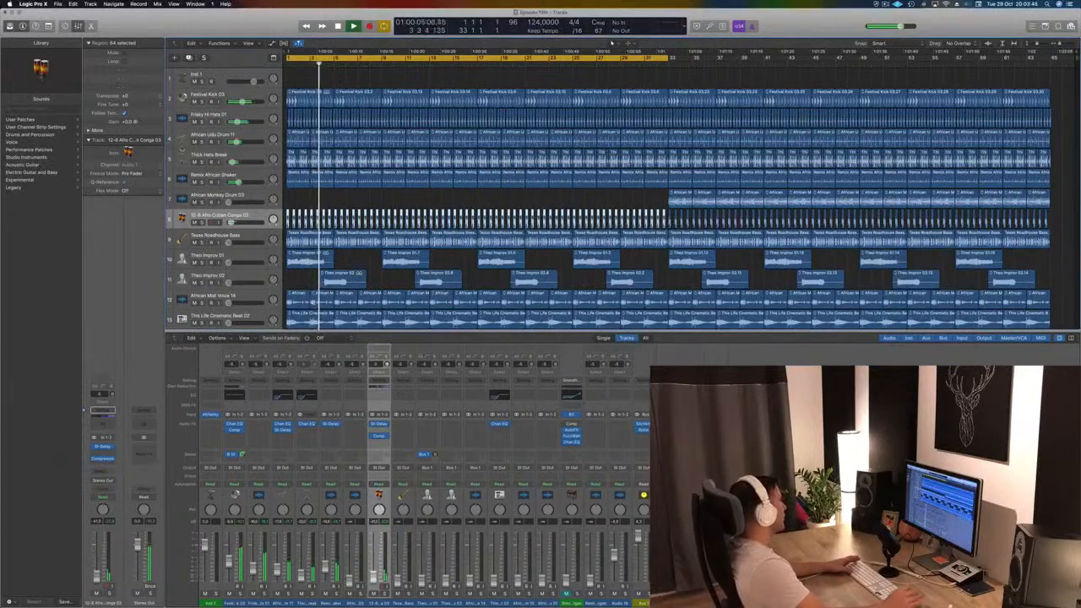
Raise the Texas Roadhouse Bass track's volume and insert a stereo Compressor on it, closing its window once set
left_click(249, 236)
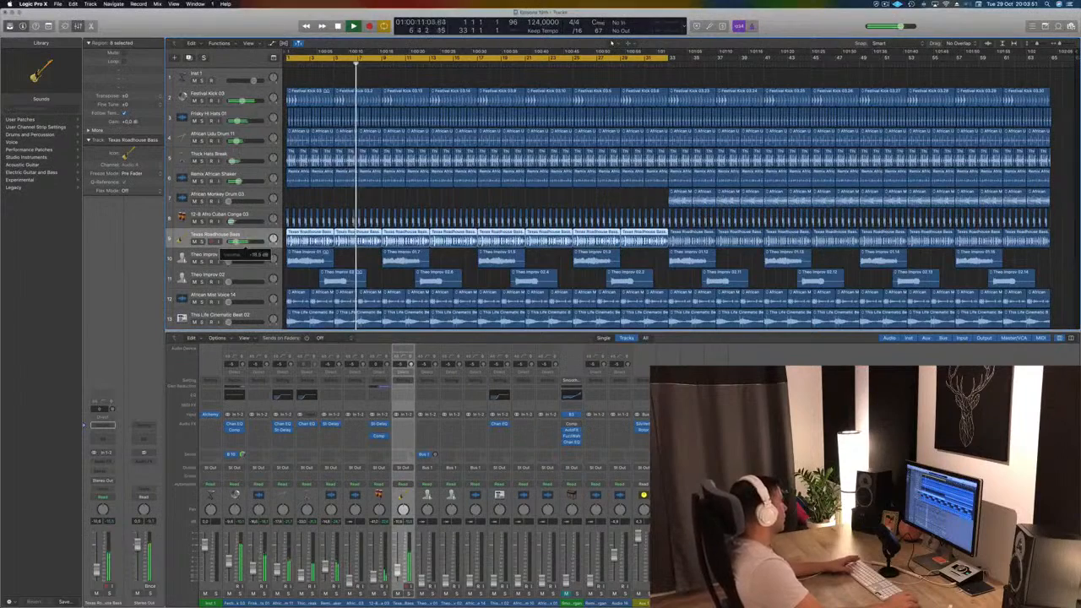
left_click(102, 465)
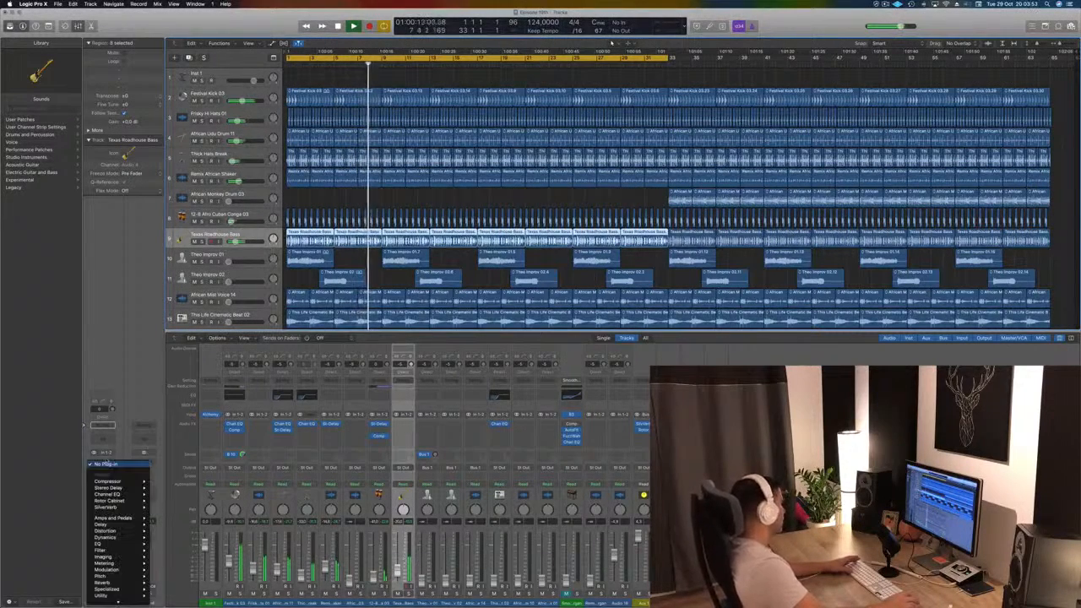
mouse_move(107, 480)
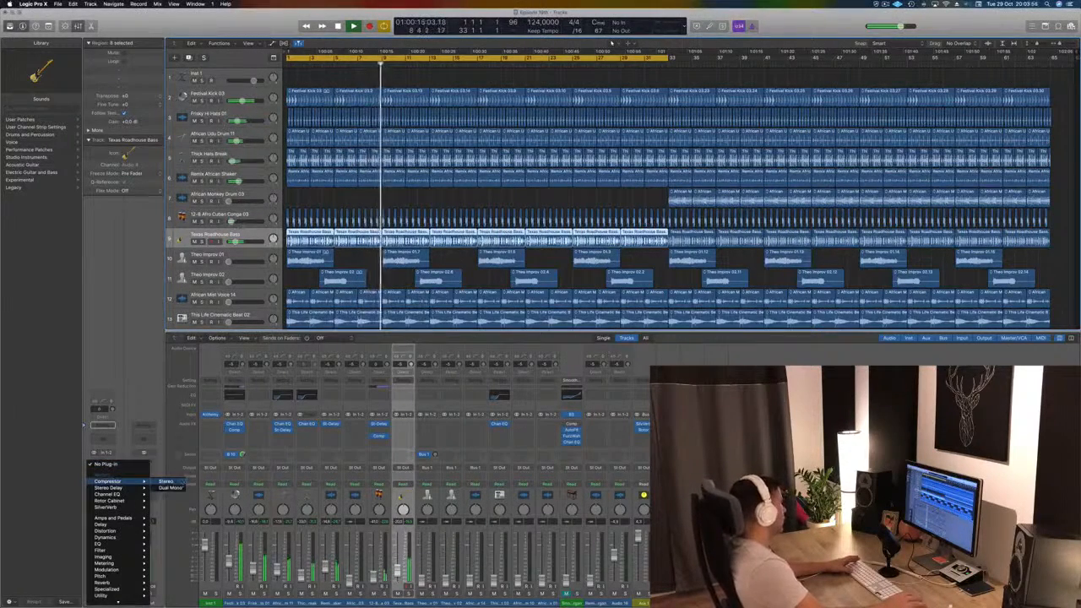
left_click(165, 482)
left_click_drag(266, 40, 522, 102)
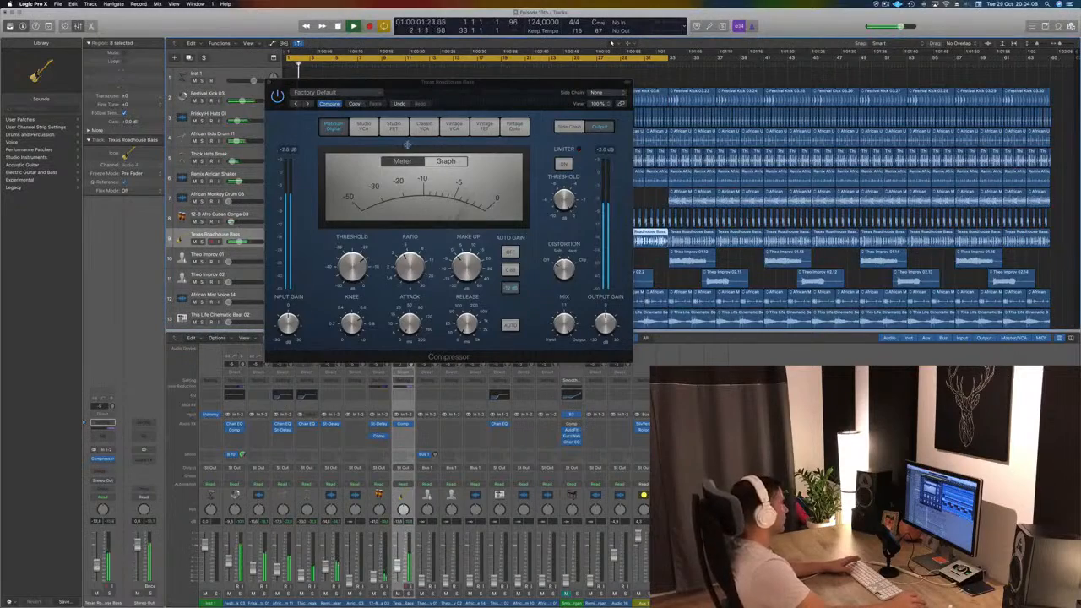
left_click_drag(505, 81, 668, 218)
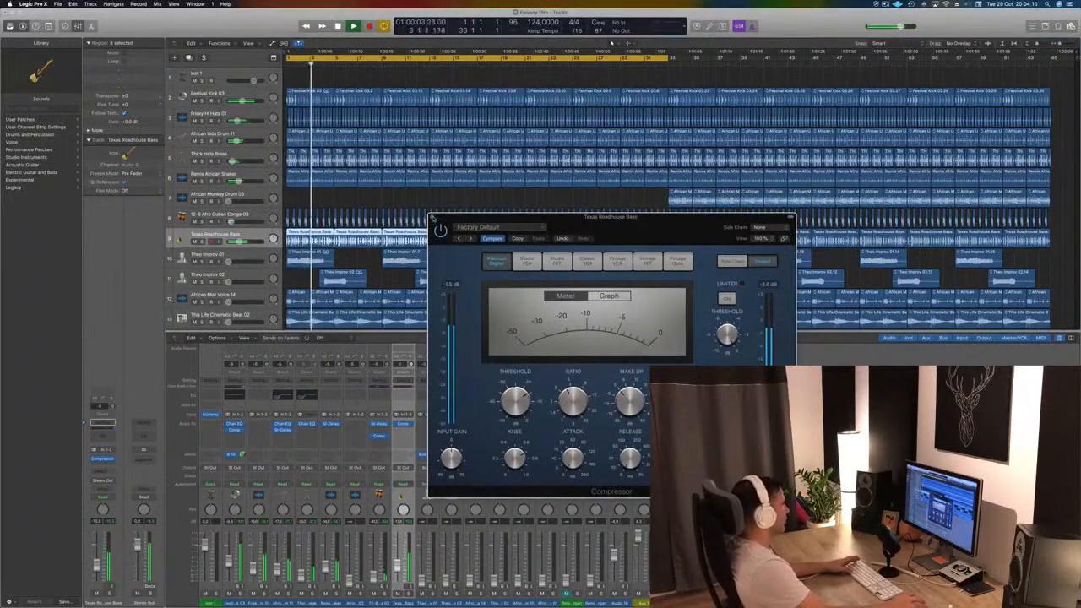
left_click(432, 218)
With the conga muted, restart playback from the beginning and insert a Pedalboard below the bass track's Compressor
key("Return")
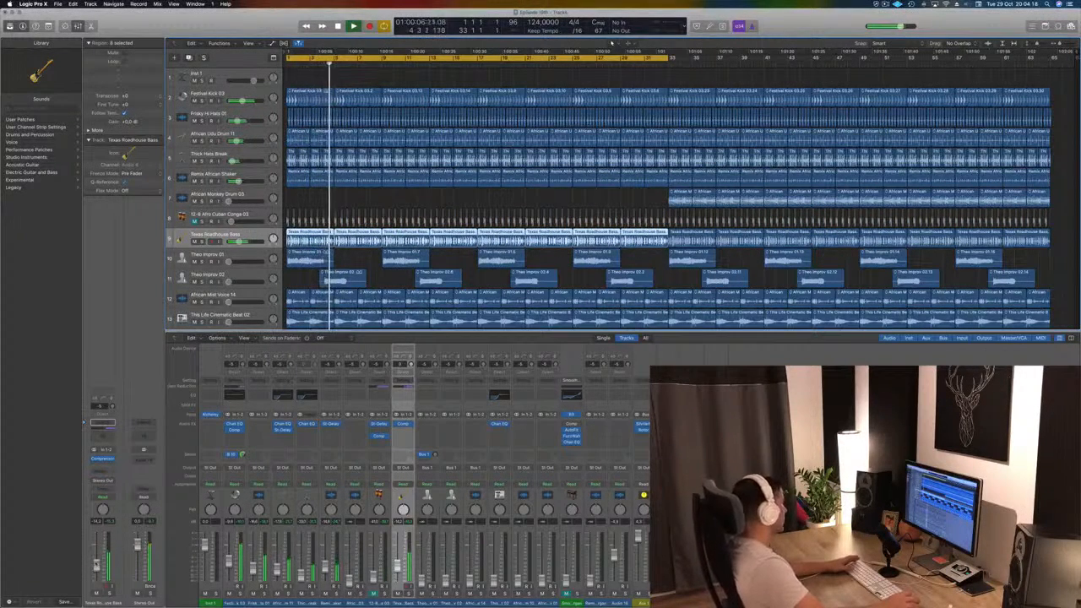
key("space")
key("space")
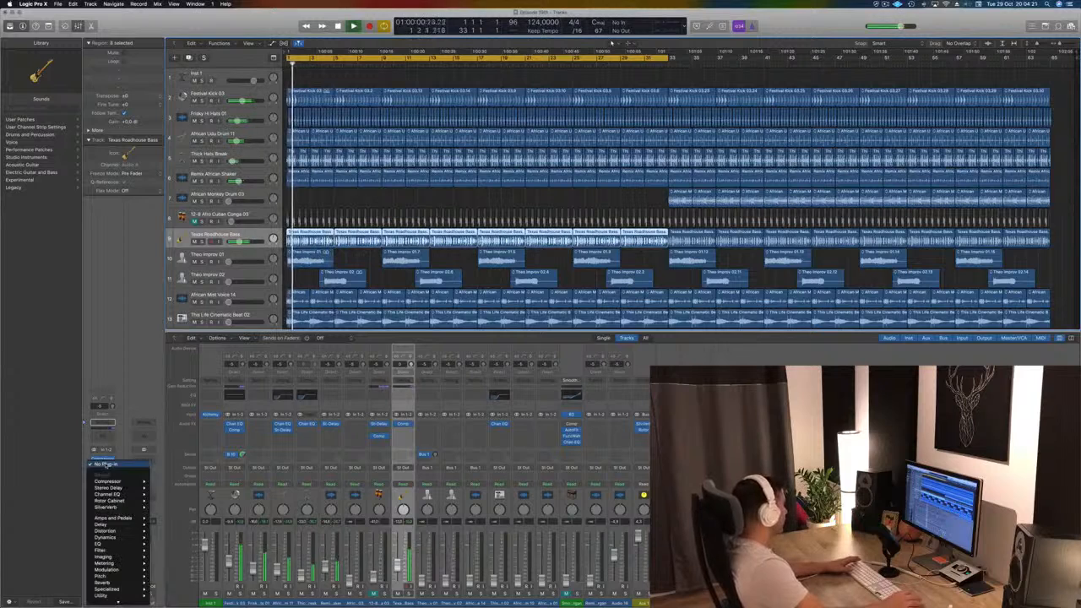
left_click(102, 464)
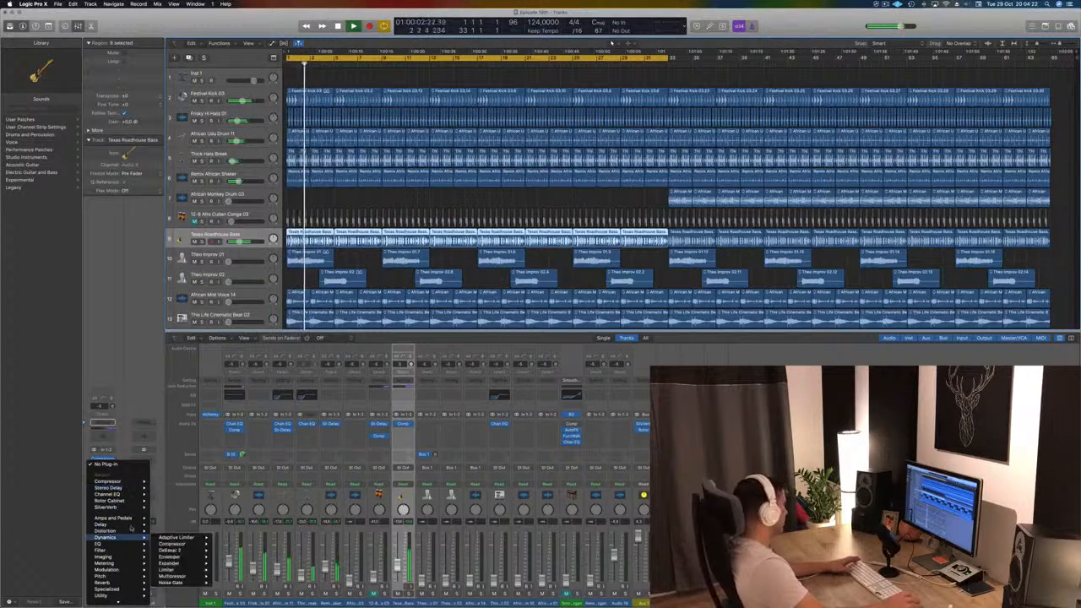
mouse_move(135, 518)
mouse_move(173, 519)
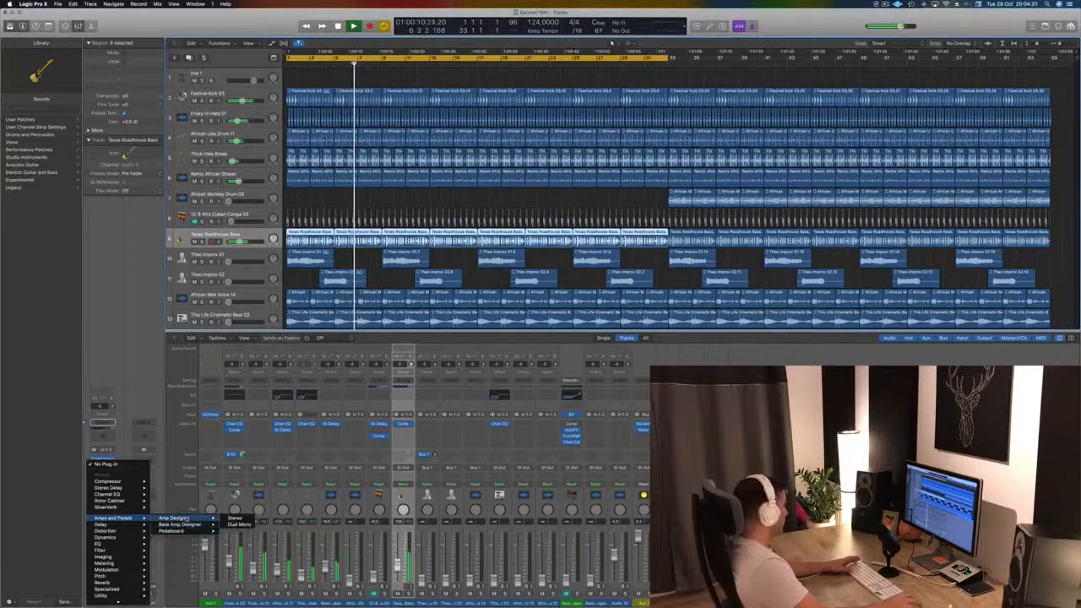
left_click(234, 531)
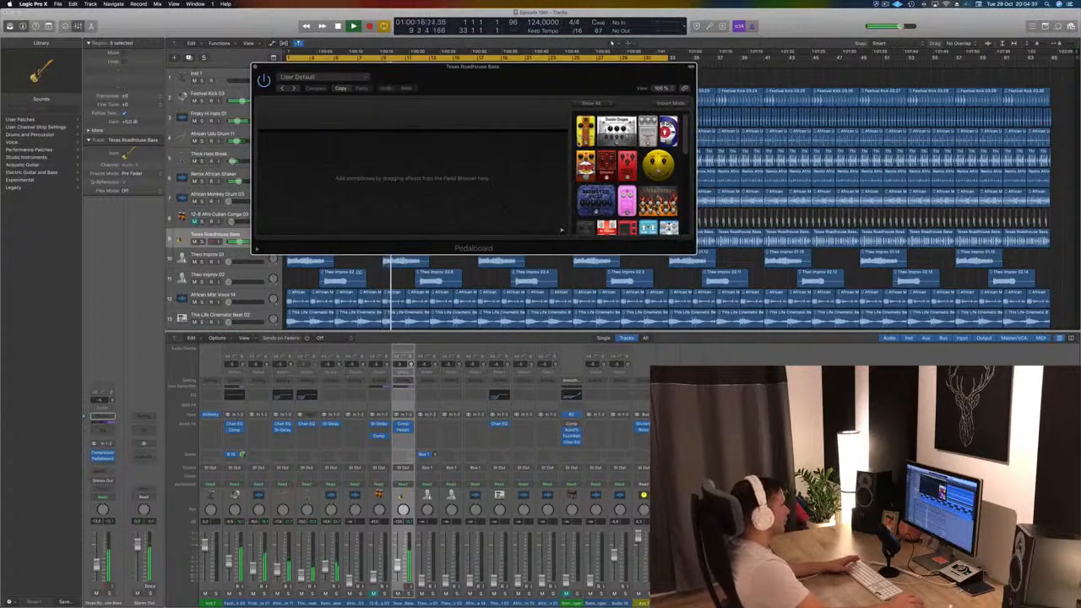
Load the Basic Candy fuzz preset in the bass's Pedalboard and move the window clear of the track list
left_click_drag(487, 179, 486, 179)
left_click_drag(510, 84, 528, 175)
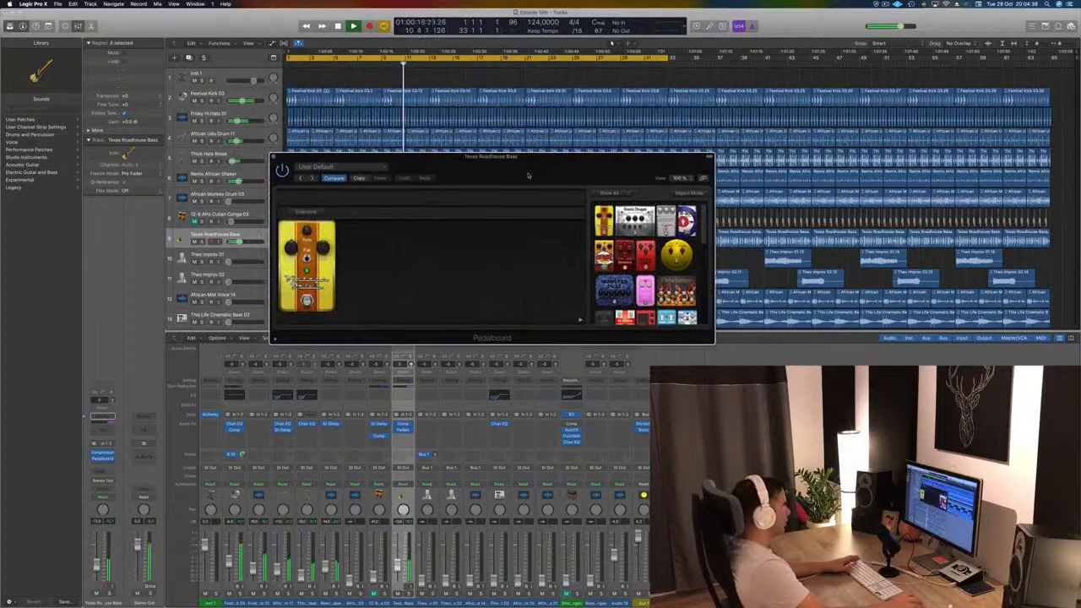
left_click(329, 168)
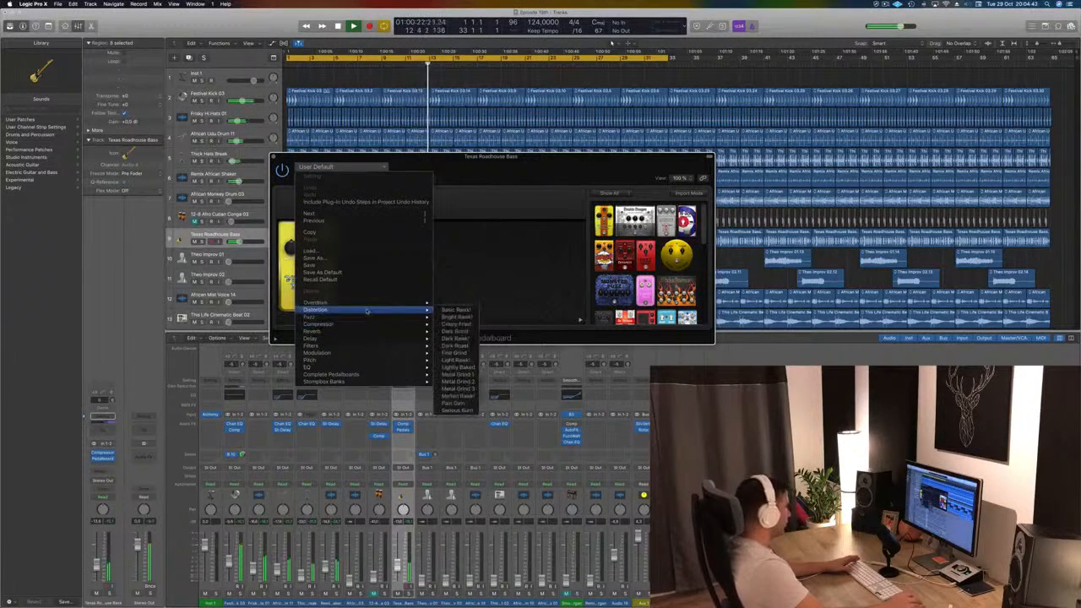
mouse_move(390, 317)
left_click(463, 318)
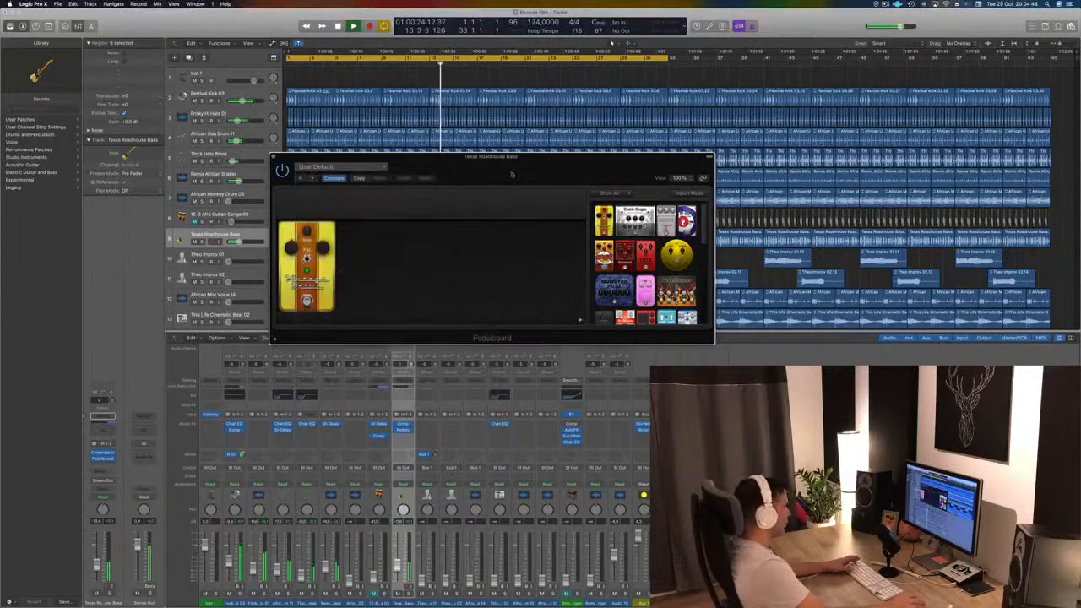
left_click_drag(521, 168, 681, 162)
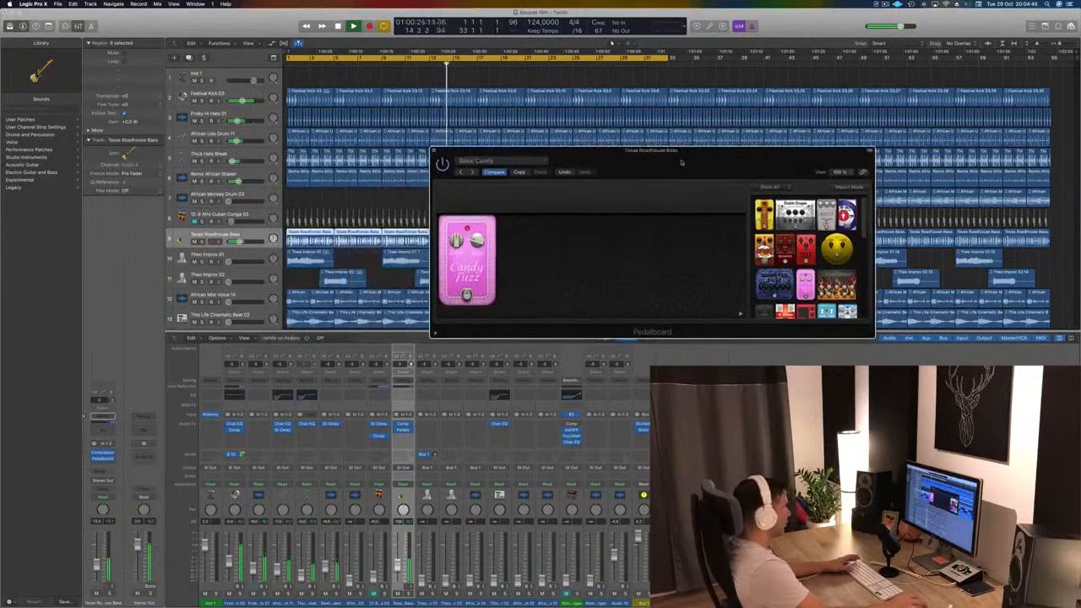
Audition the following fuzz presets in the bass's Pedalboard, including Basic Fuzz and Basic Monster, stopping at Clinton Candy
left_click(474, 173)
left_click(474, 173)
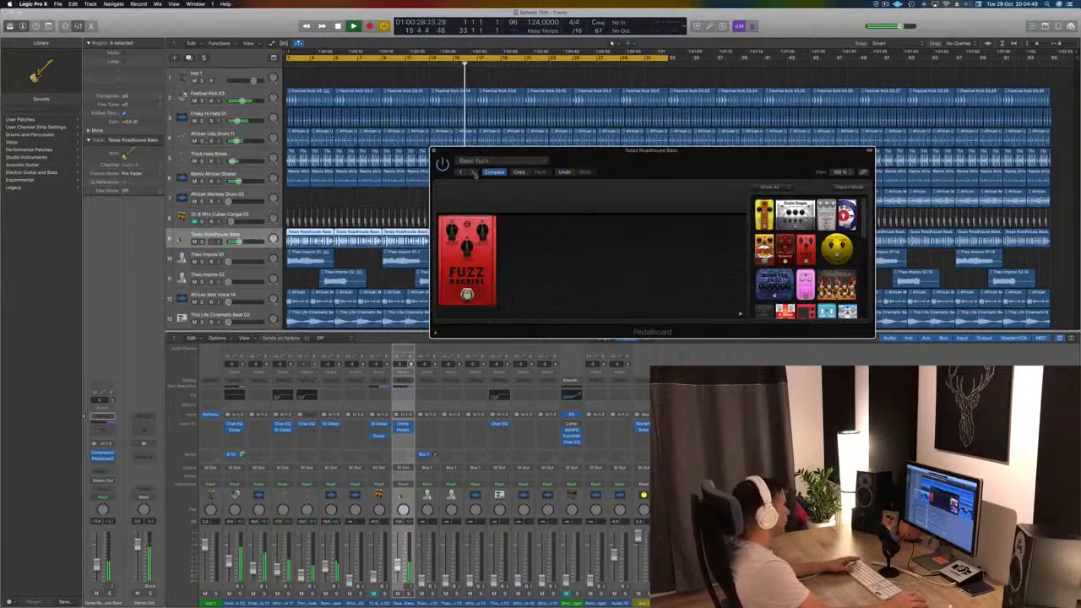
left_click(474, 173)
left_click_drag(545, 179, 369, 193)
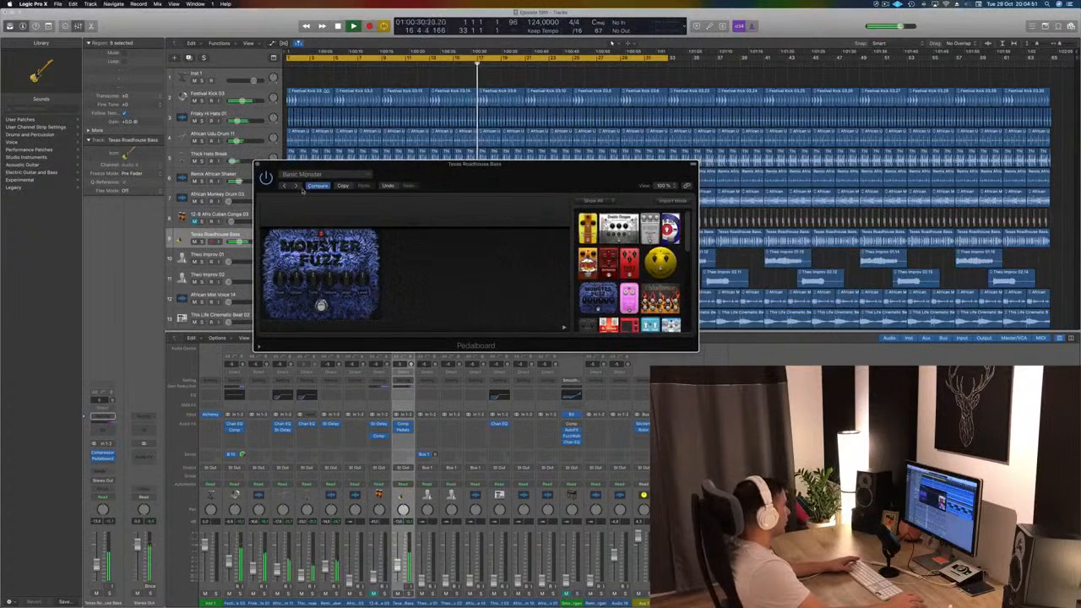
left_click(297, 186)
left_click(296, 186)
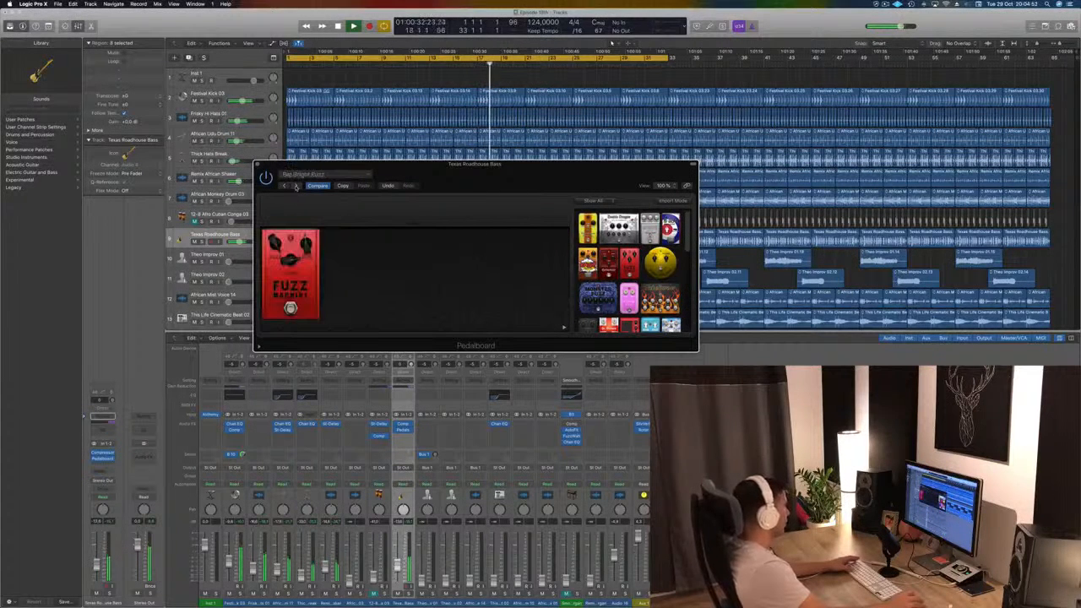
left_click(296, 186)
left_click(297, 185)
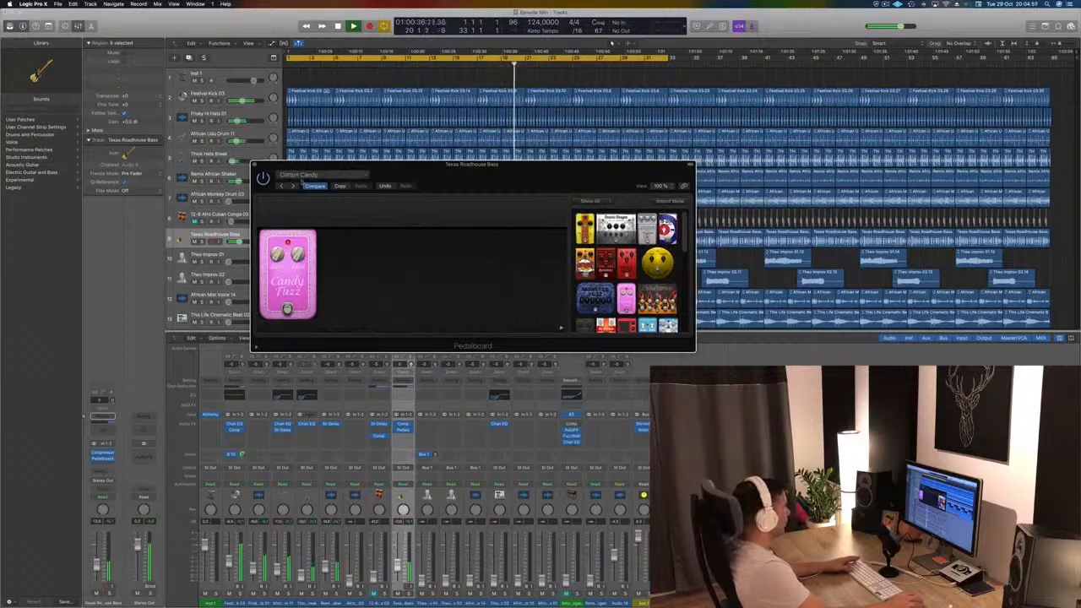
Bypass the bass's Pedalboard, close its window and stop playback
left_click(254, 166)
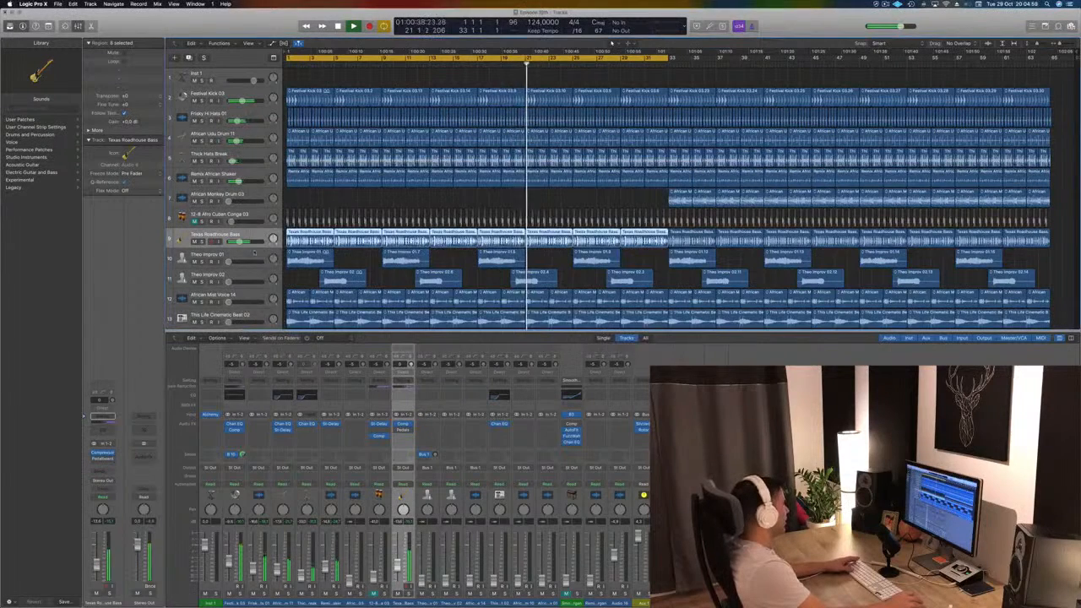
key("space")
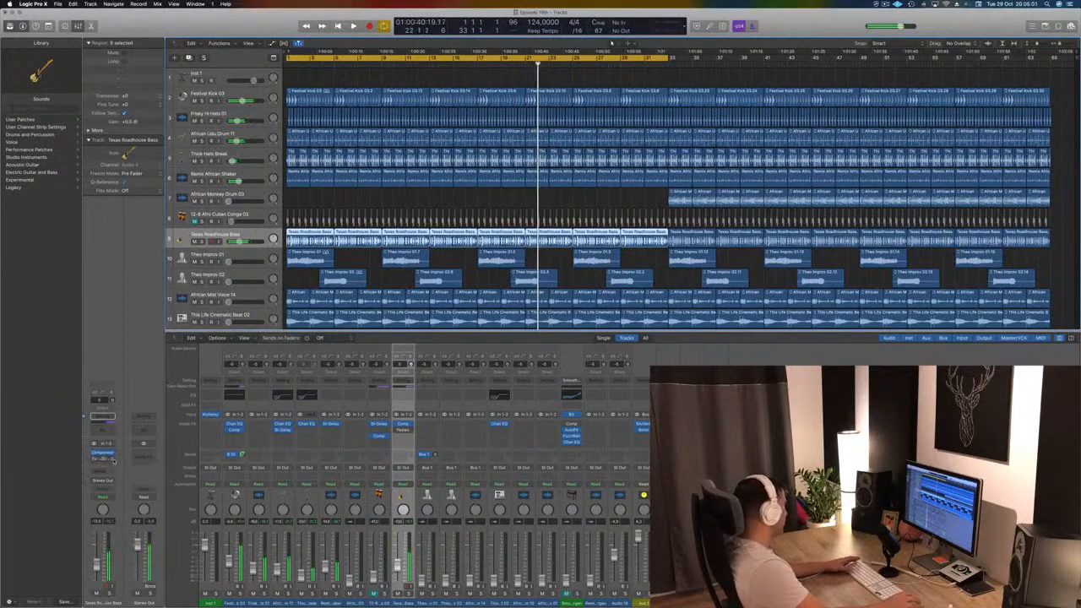
left_click(112, 460)
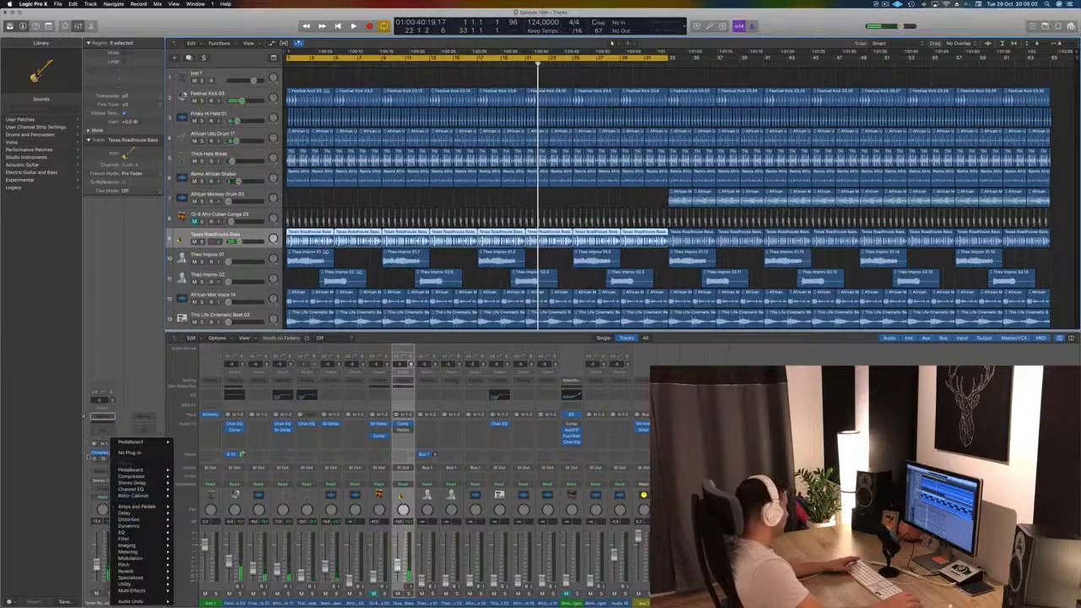
left_click(87, 457)
Play from the start, switch the bass's Compressor to the Vintage Opto model and fine-tune the bass volume
left_click(102, 455)
key("space")
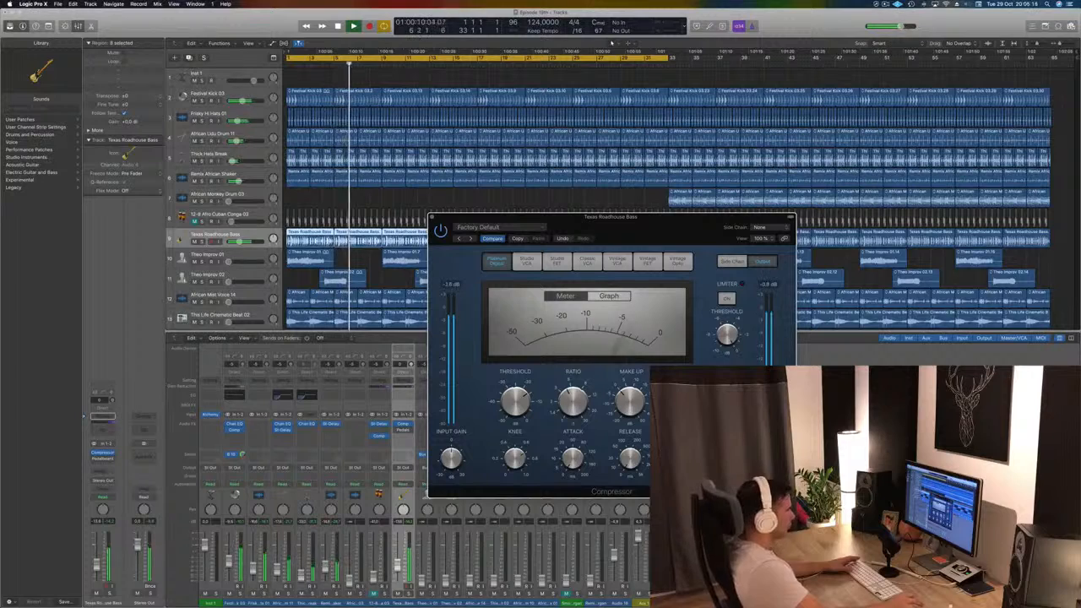
left_click_drag(634, 218, 872, 124)
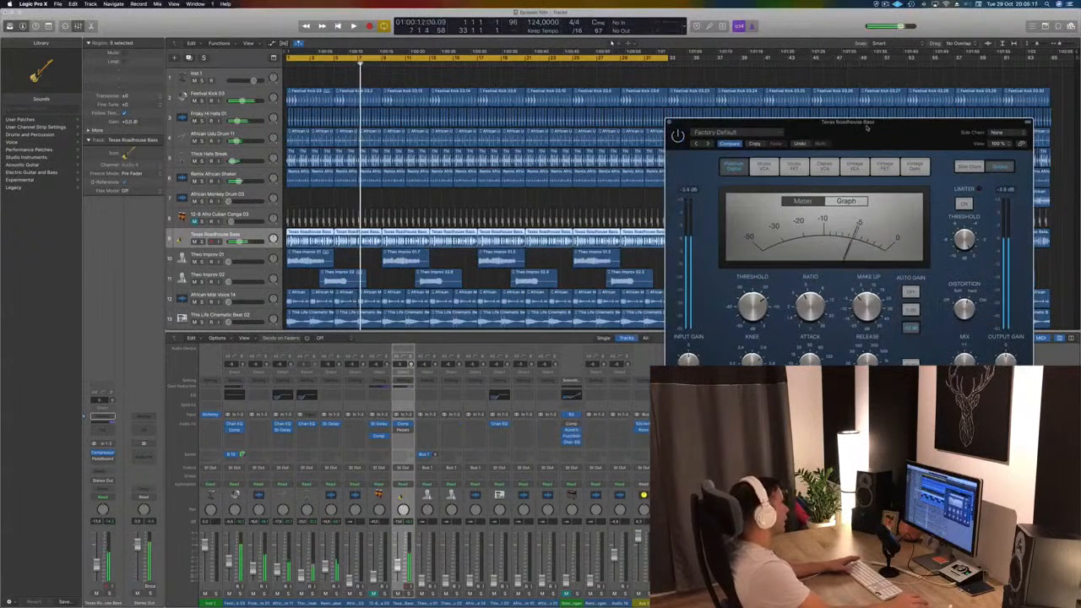
key("Return")
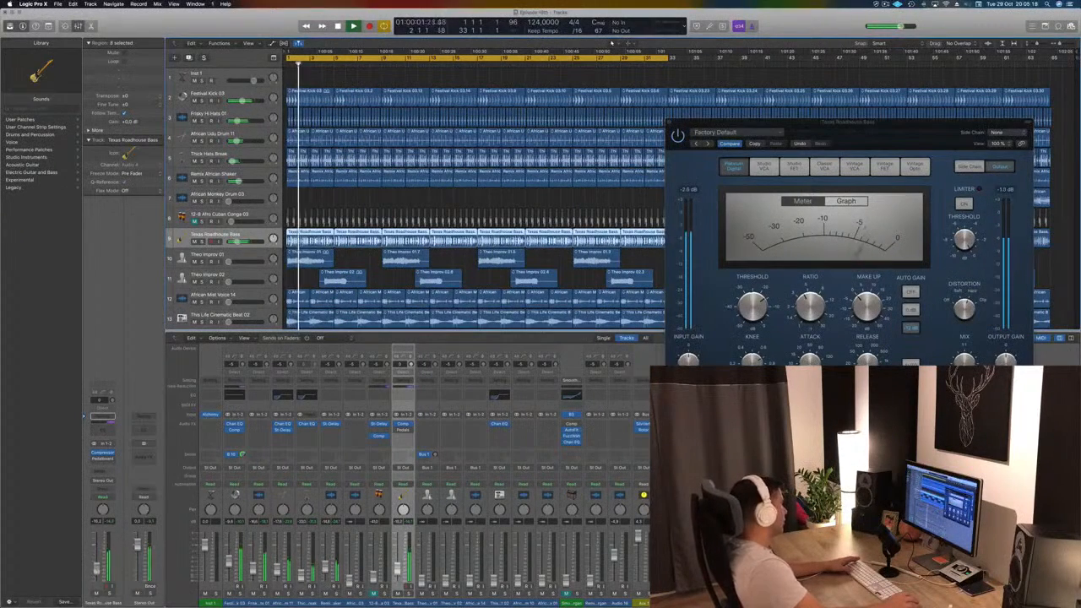
left_click_drag(900, 132, 700, 160)
left_click(716, 194)
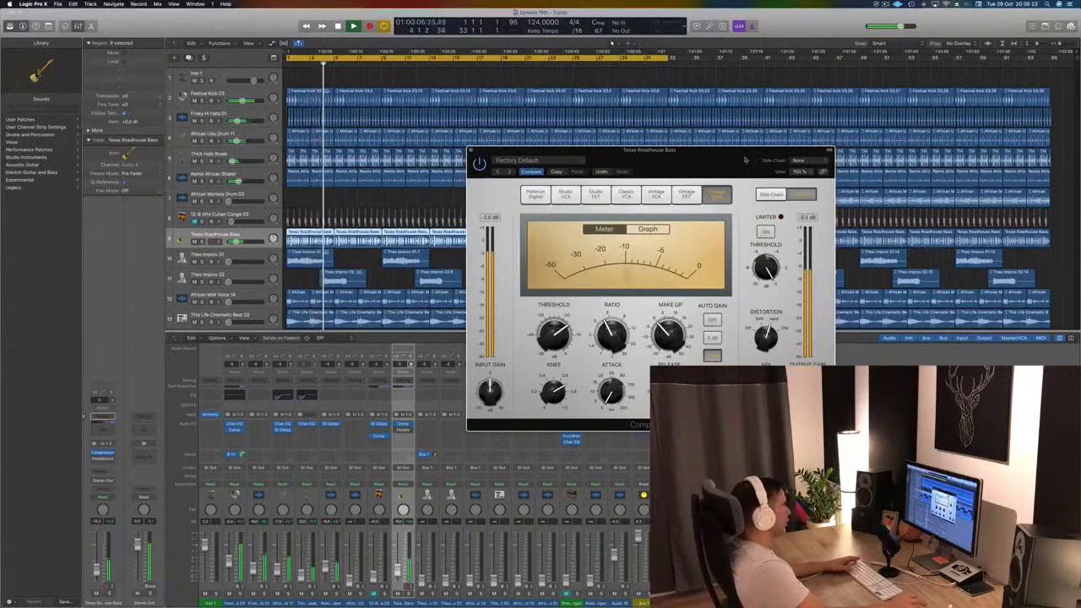
left_click_drag(730, 155, 694, 160)
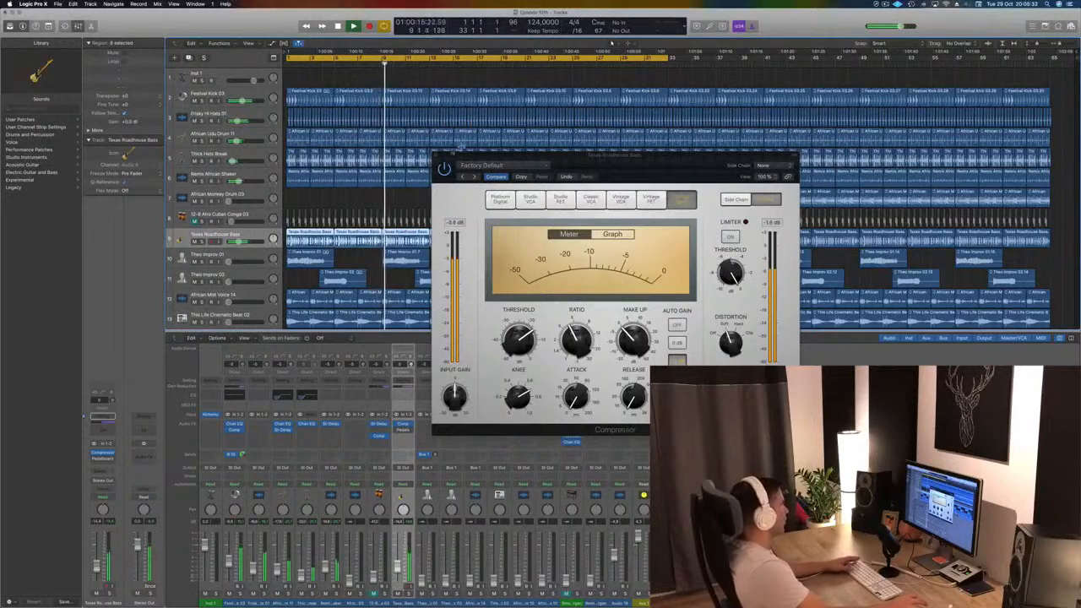
left_click(437, 159)
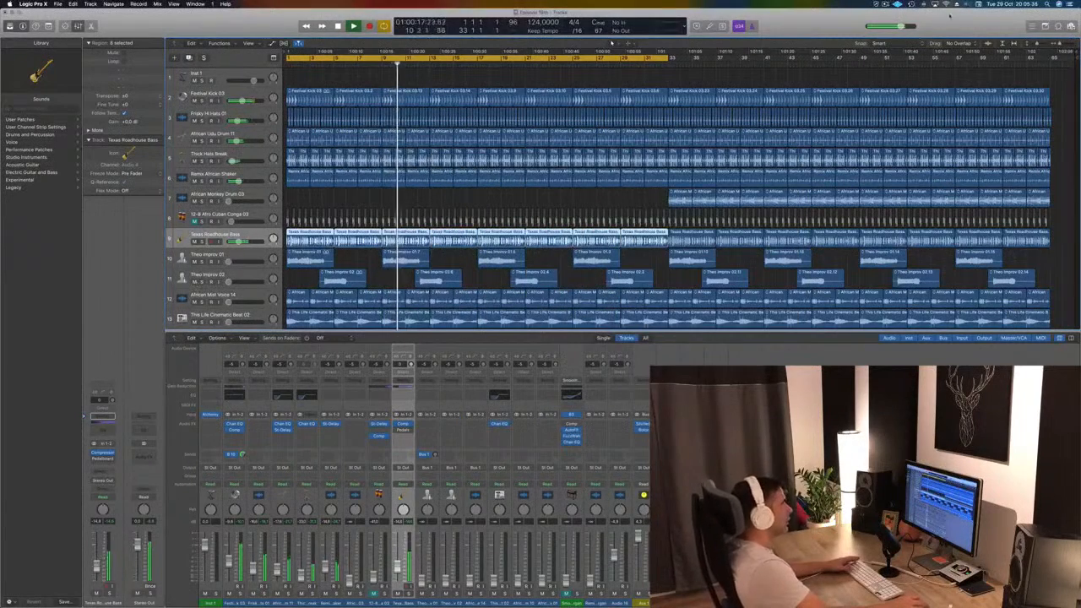
left_click(884, 4)
left_click(884, 5)
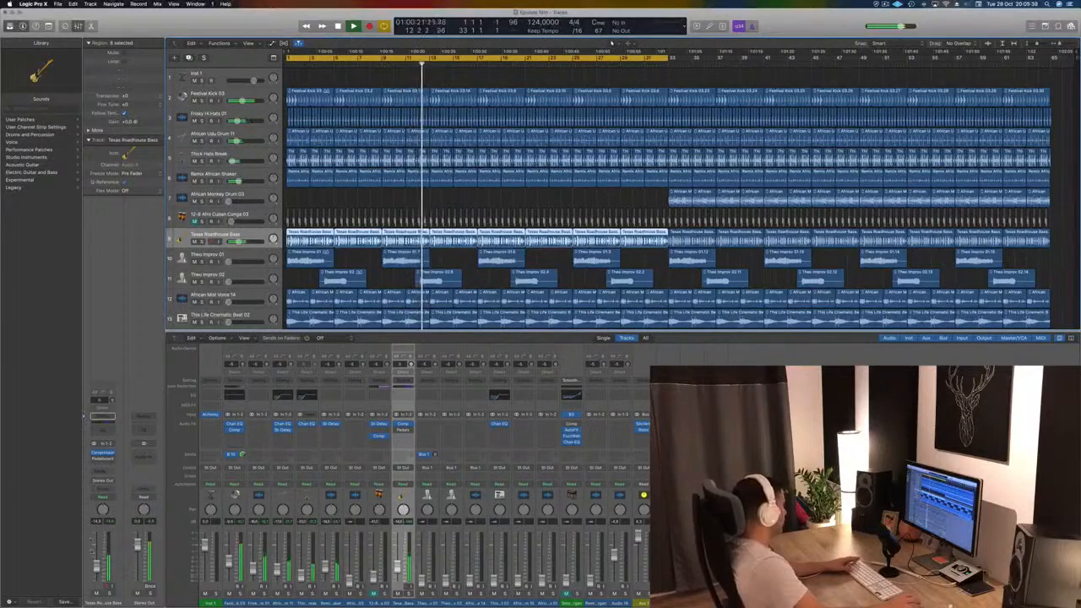
Restart playback from the beginning, select the Theo Improv 01 track, stop playback and deselect its regions
scroll(338, 200, "down", 4)
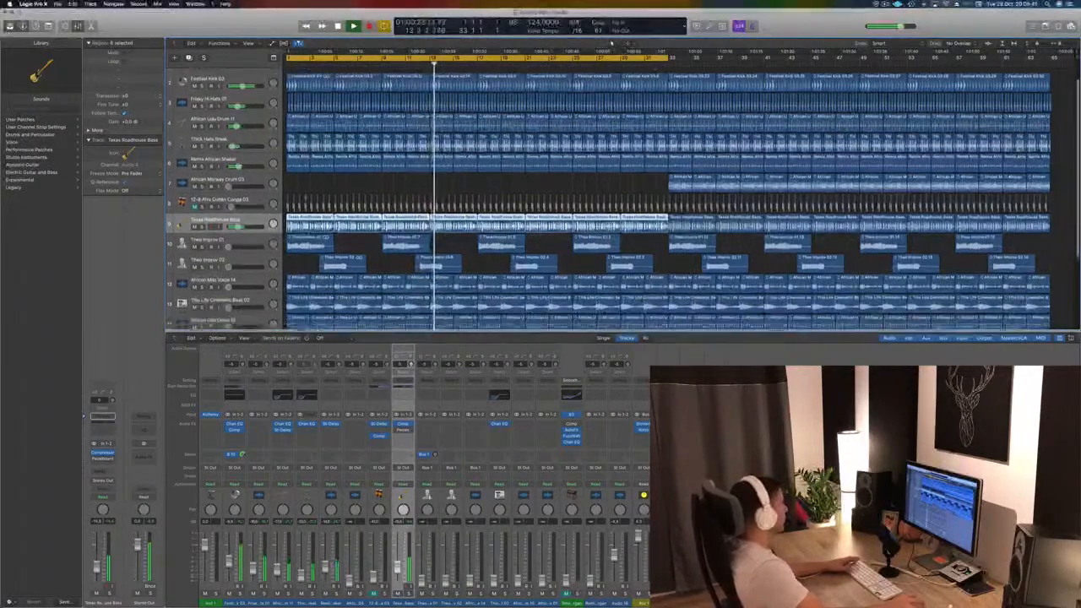
key("space")
scroll(339, 200, "down", 2)
key("space")
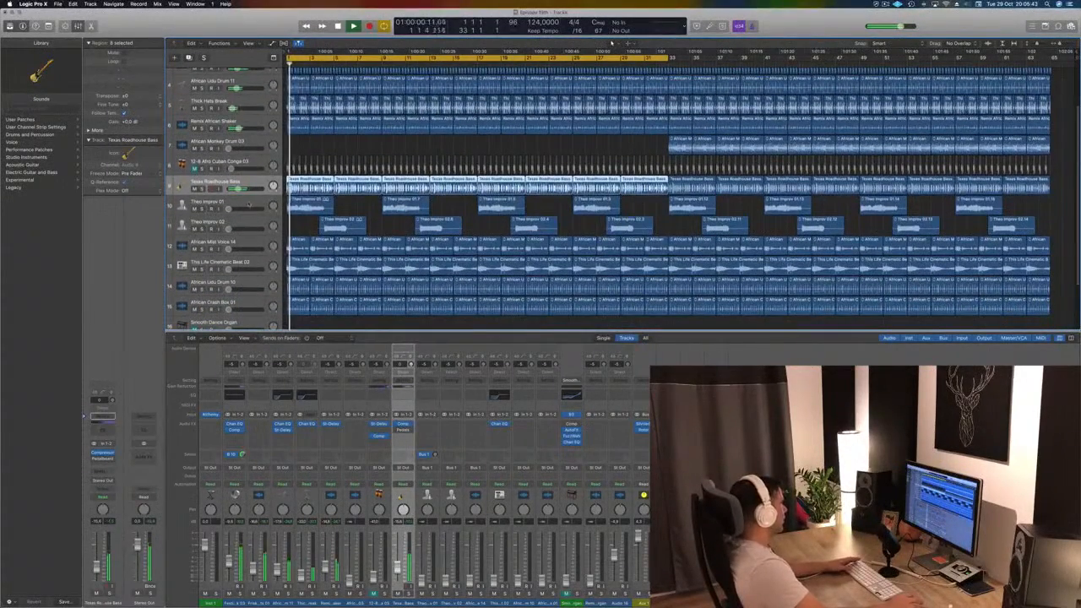
left_click(238, 202)
key("space")
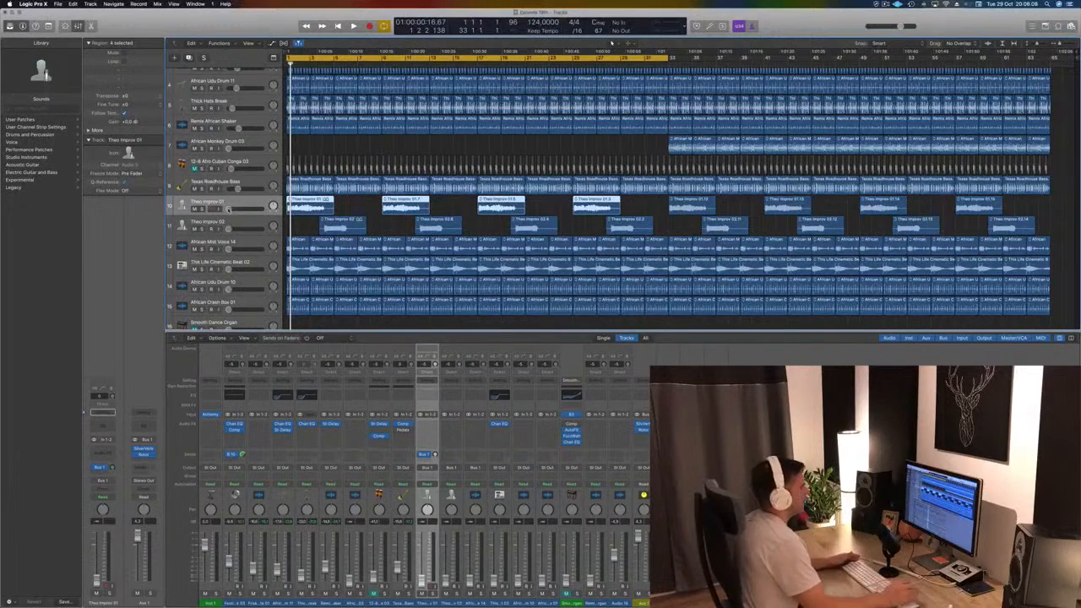
left_click(345, 141)
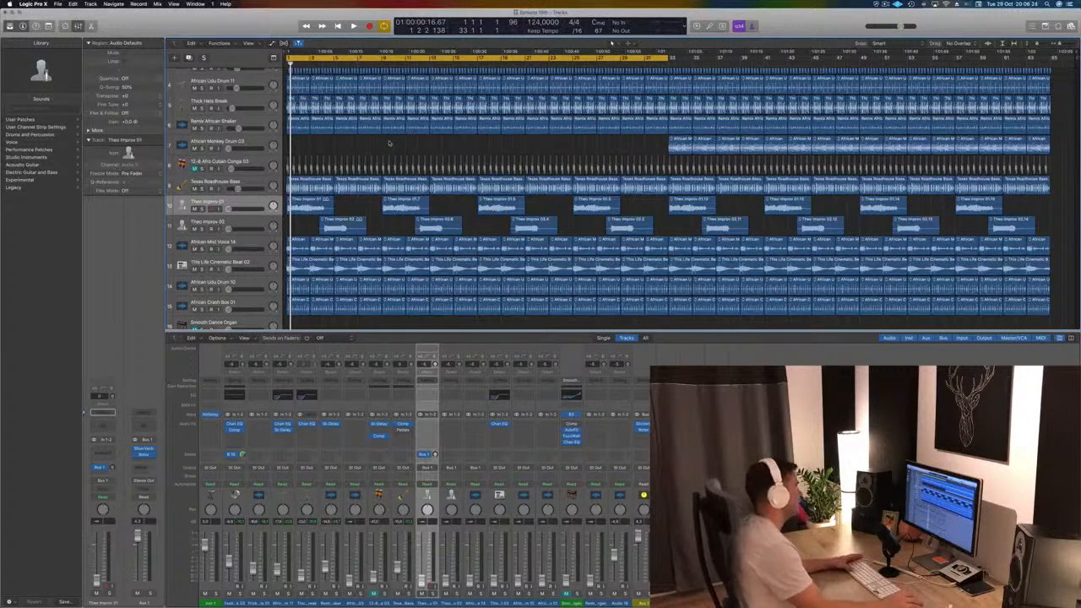
Play from the start, fine-tune the Texas Roadhouse Bass volume and raise the Theo Improv 01 volume, replaying from the beginning
scroll(389, 144, "down", 1)
key("space")
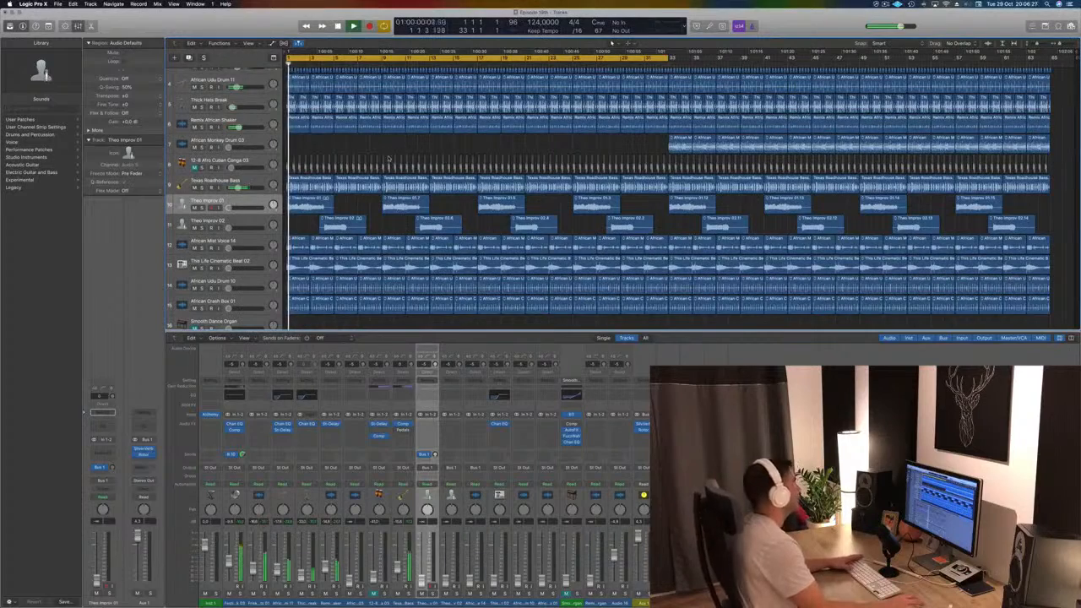
left_click(240, 186)
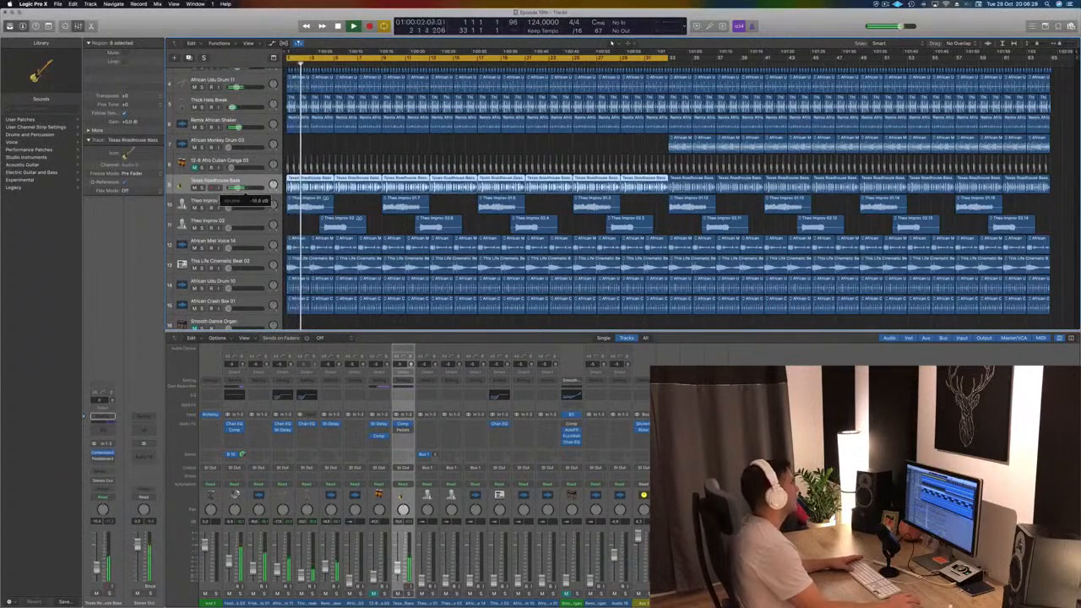
key("space")
key("space")
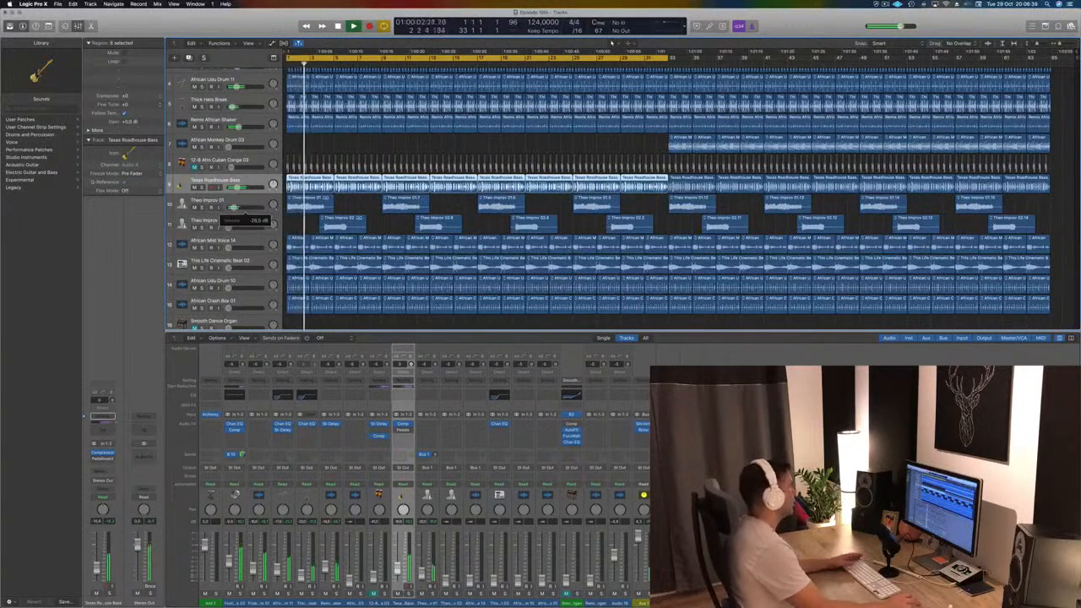
left_click_drag(237, 208, 240, 208)
key("Return")
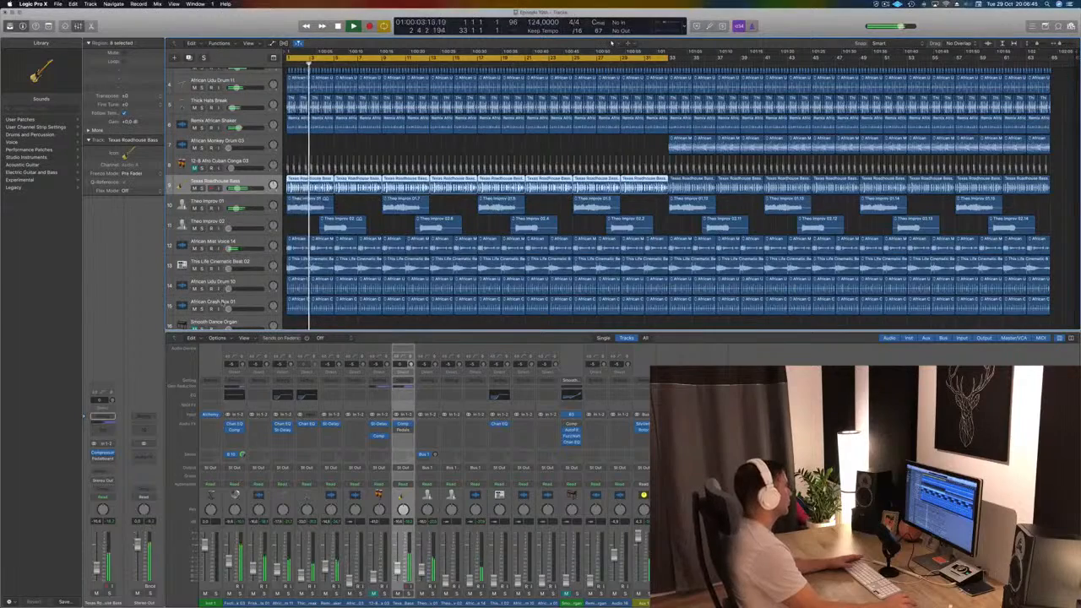
Move the African Udu Drum 10 track directly below Remix African Shaker and low-cut it at 295 Hz with a Channel EQ
left_click_drag(255, 282, 265, 141)
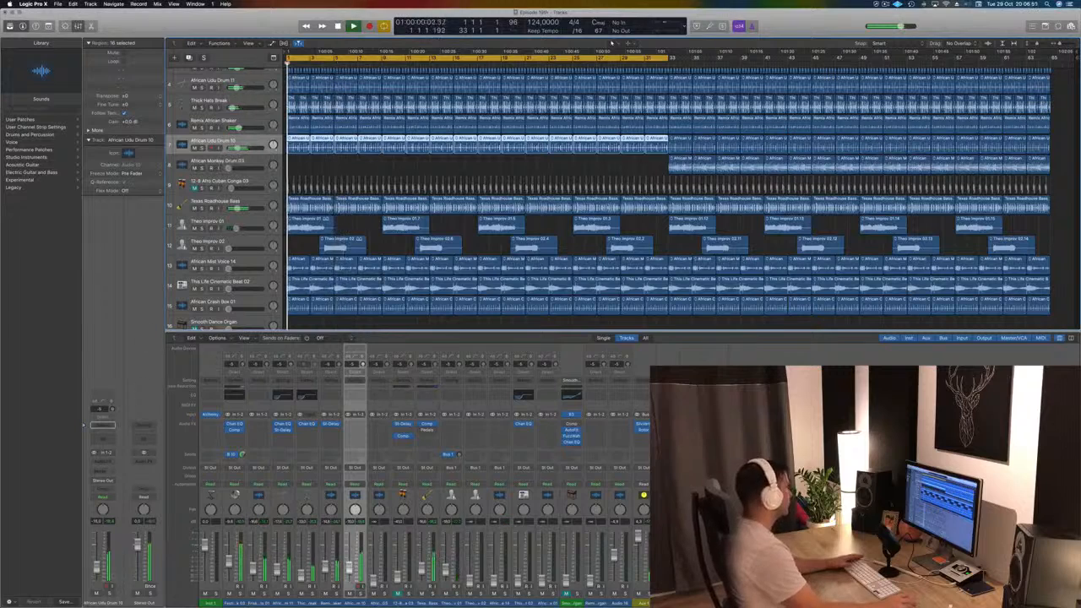
left_click(103, 441)
left_click(54, 60)
left_click_drag(65, 182, 296, 165)
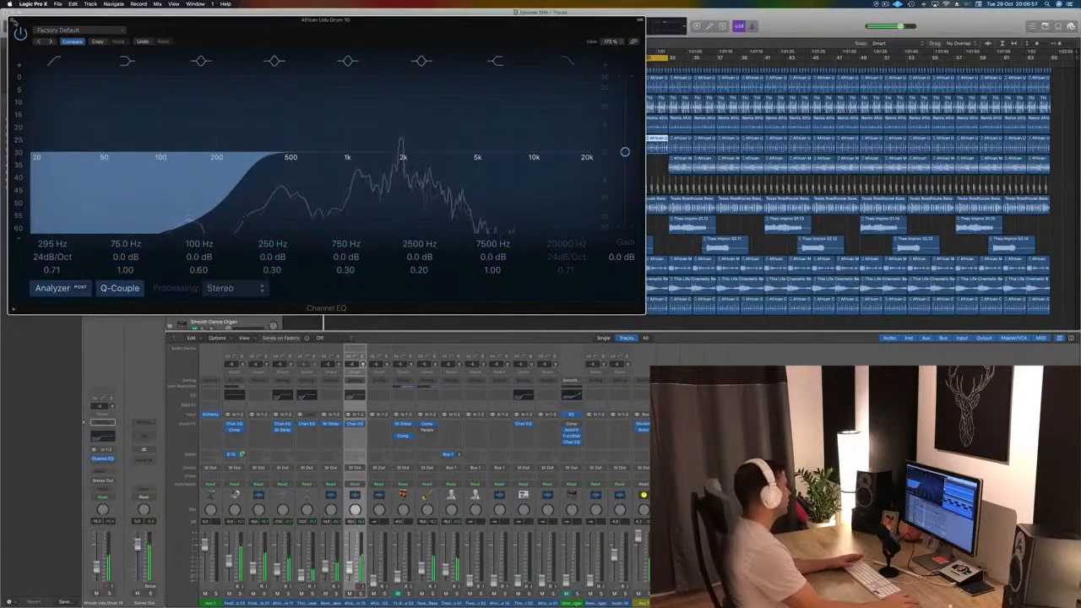
left_click(12, 22)
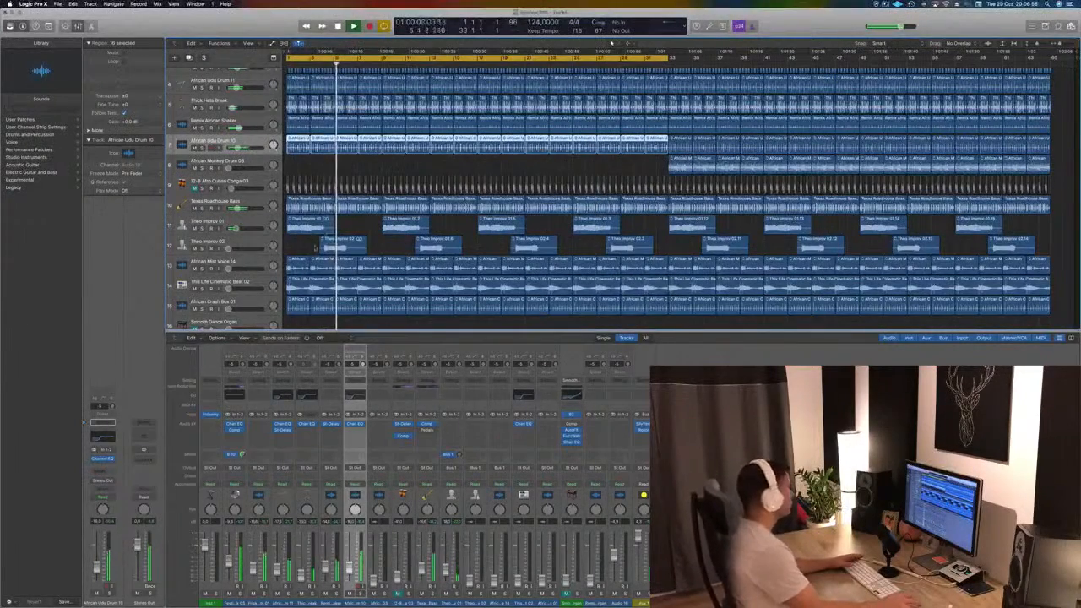
Replay from the start to balance the vocal tracks and mute the This Life Cinematic Beat 02 track
scroll(228, 230, "down", 2)
key("Return")
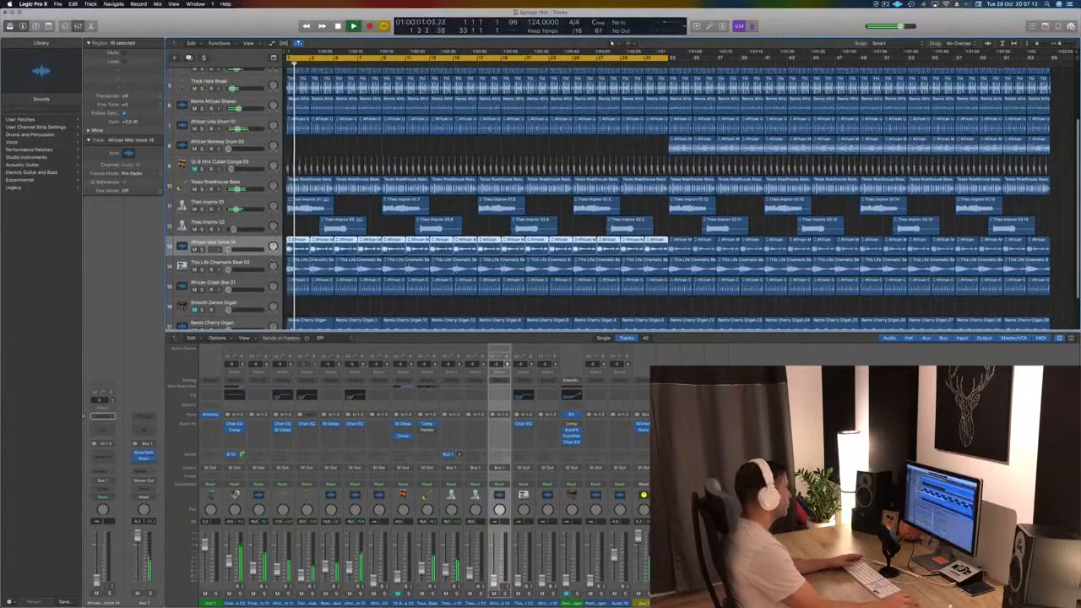
scroll(625, 199, "down", 1)
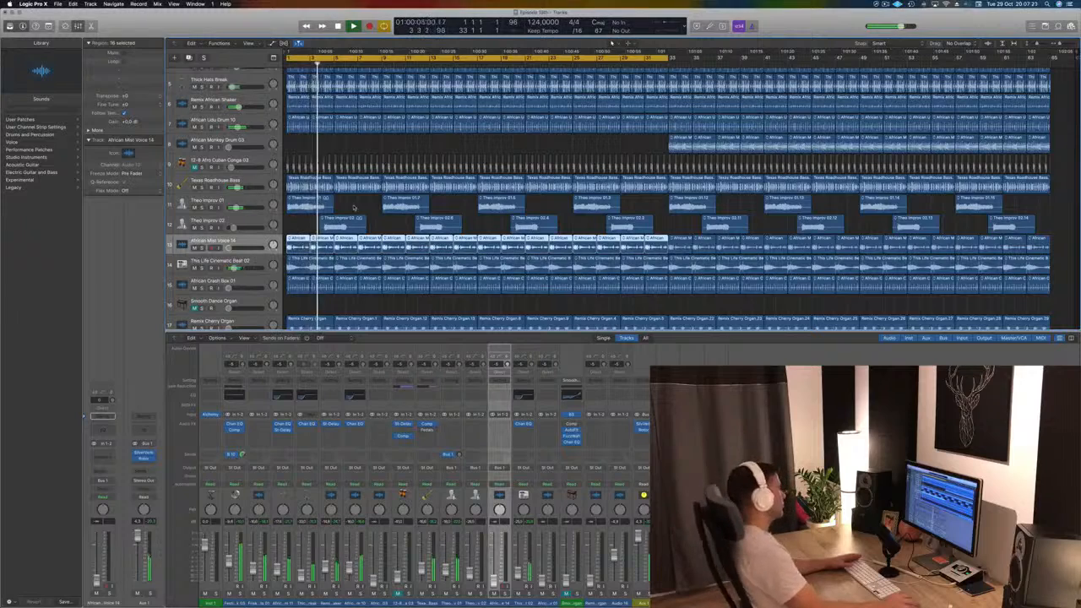
key("Return")
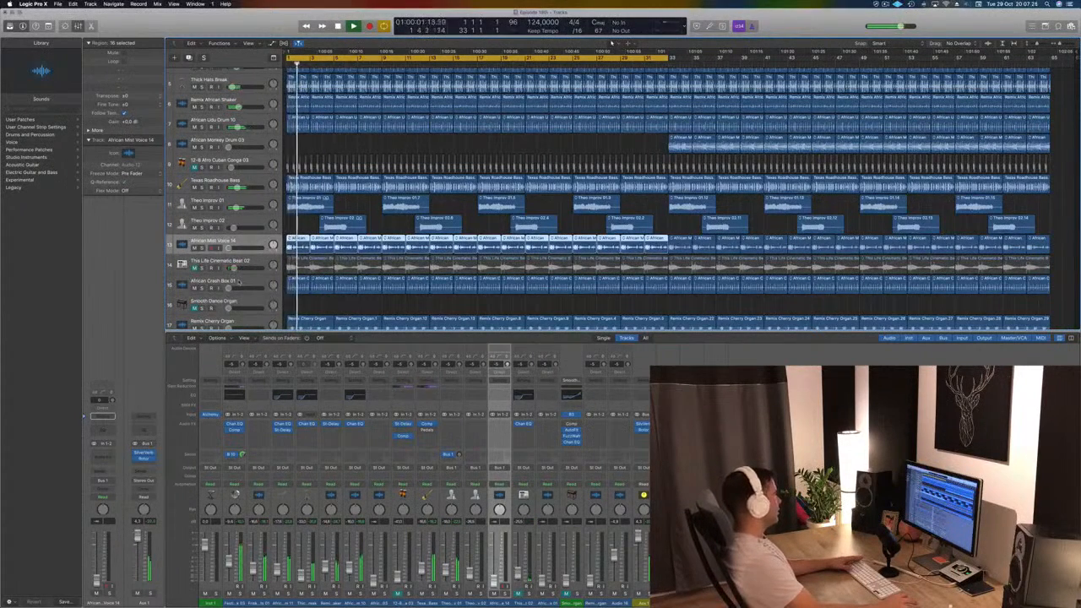
Set the African Crash Box 01 volume to about -17.2 dB and move the track directly below African Udu Drum 10
left_click(248, 282)
left_click_drag(229, 288, 234, 288)
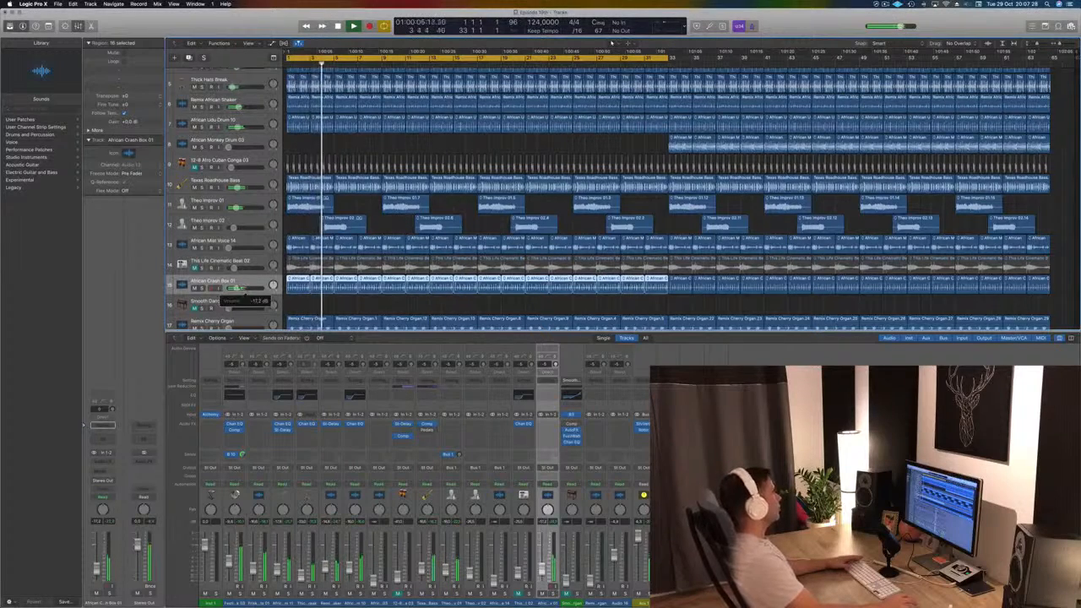
left_click_drag(263, 226, 264, 142)
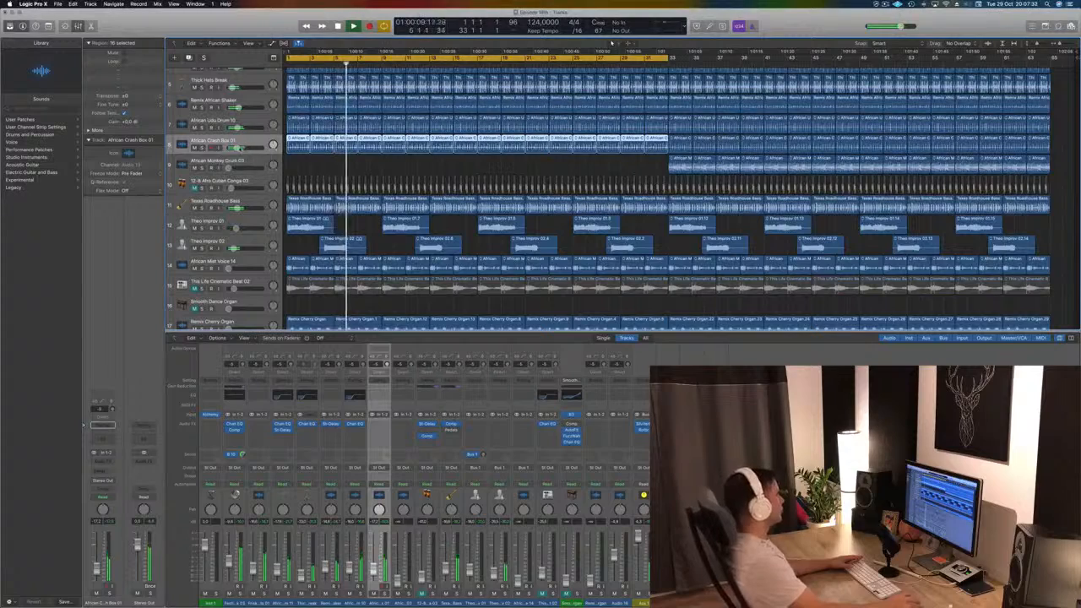
Restart playback from the beginning and delete the first four African Mist Voice 14 regions, covering bars 1 to 8
scroll(612, 41, "down", 3)
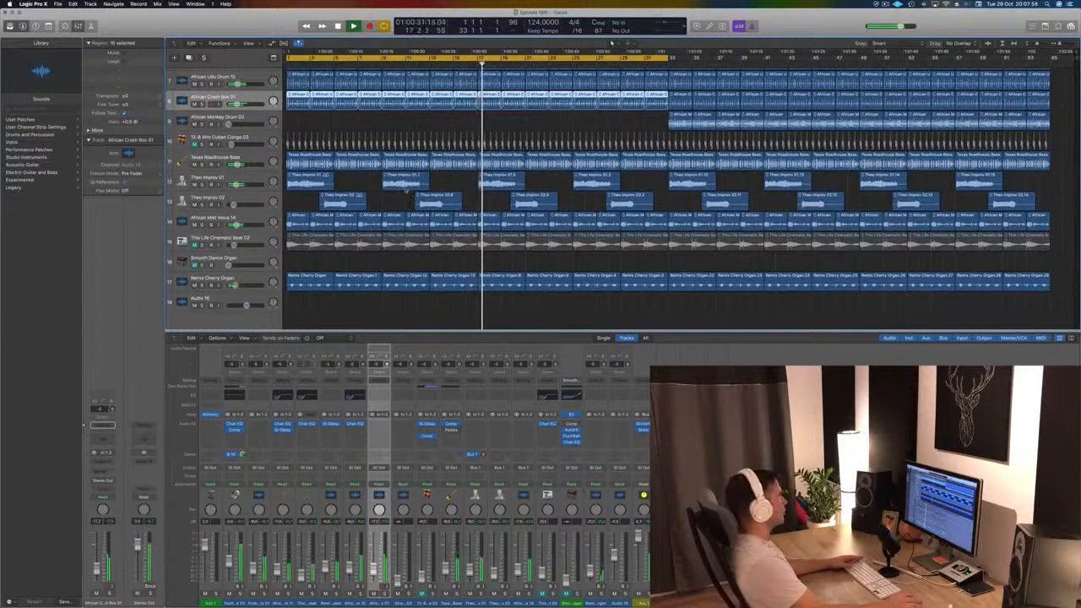
key("space")
key("space")
left_click(364, 184)
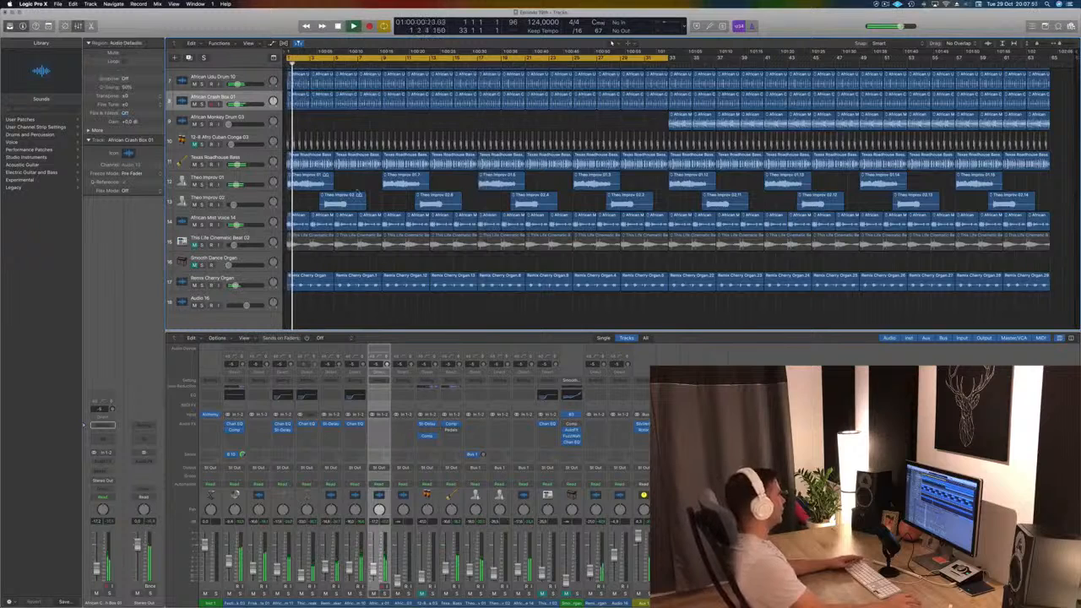
left_click(304, 217)
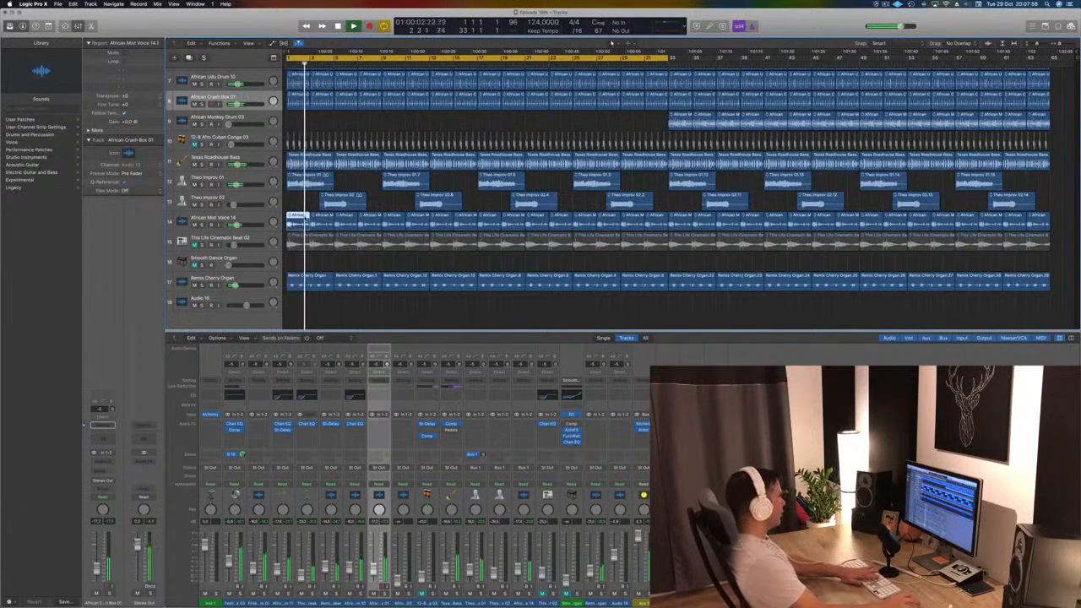
key("BackSpace")
left_click_drag(297, 224, 364, 223)
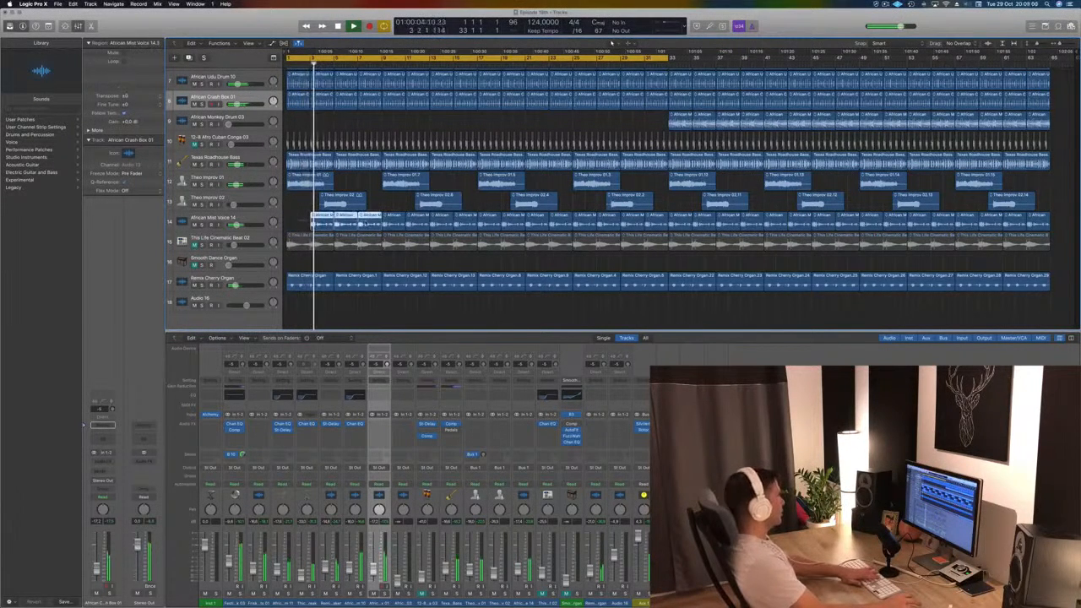
key("BackSpace")
Delete the second Theo Improv 01 region and the second Theo Improv 02 region
left_click(388, 179)
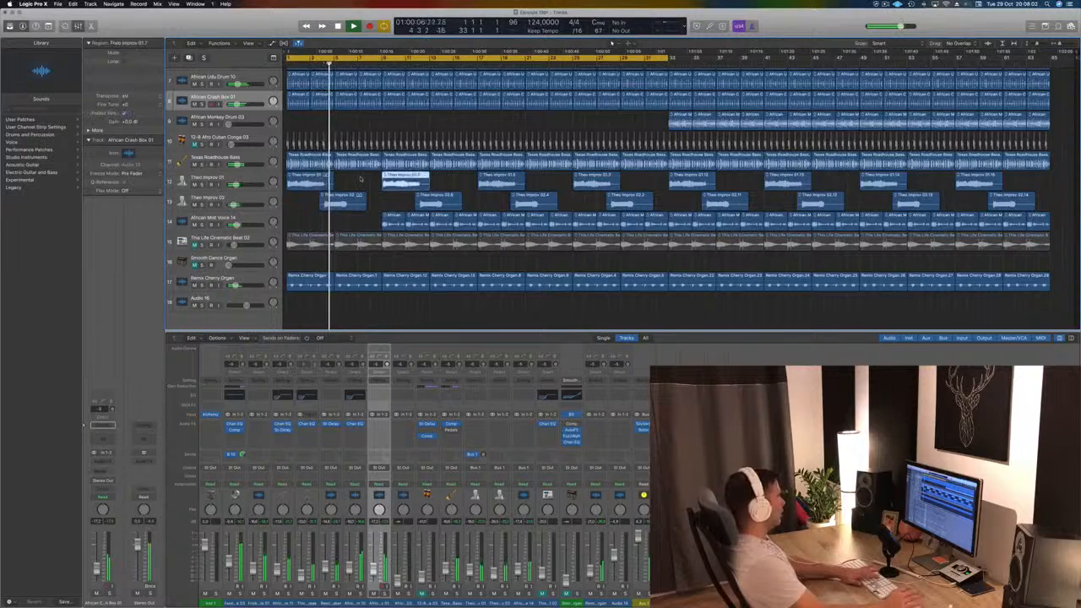
key("BackSpace")
left_click(431, 201)
key("Delete")
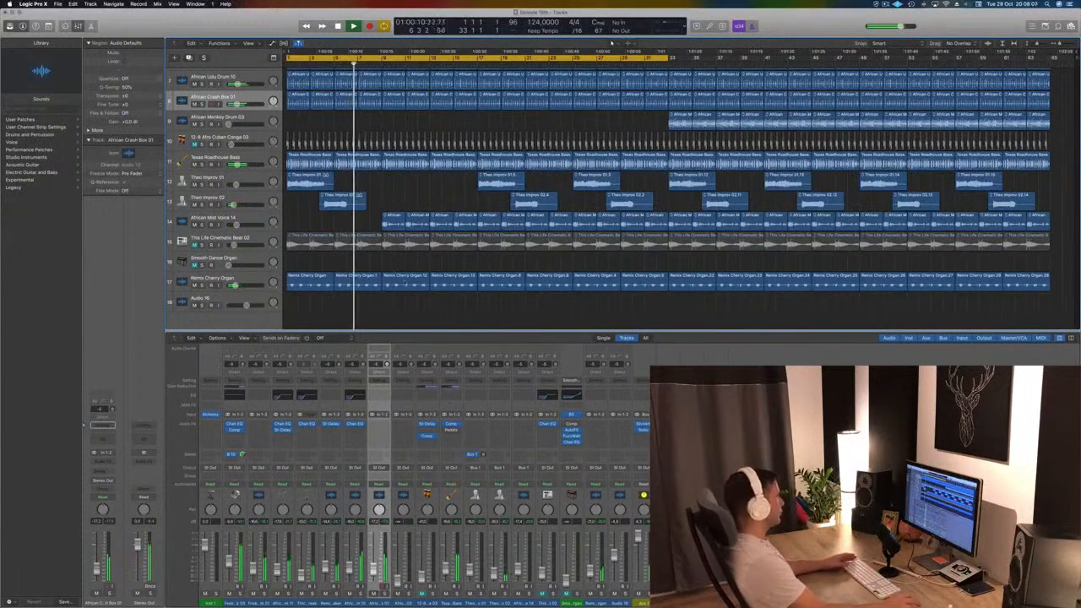
Delete the two Remix Cherry Organ regions covering bars 9 to 16
left_click(407, 282)
key("Delete")
left_click(447, 283)
key("Delete")
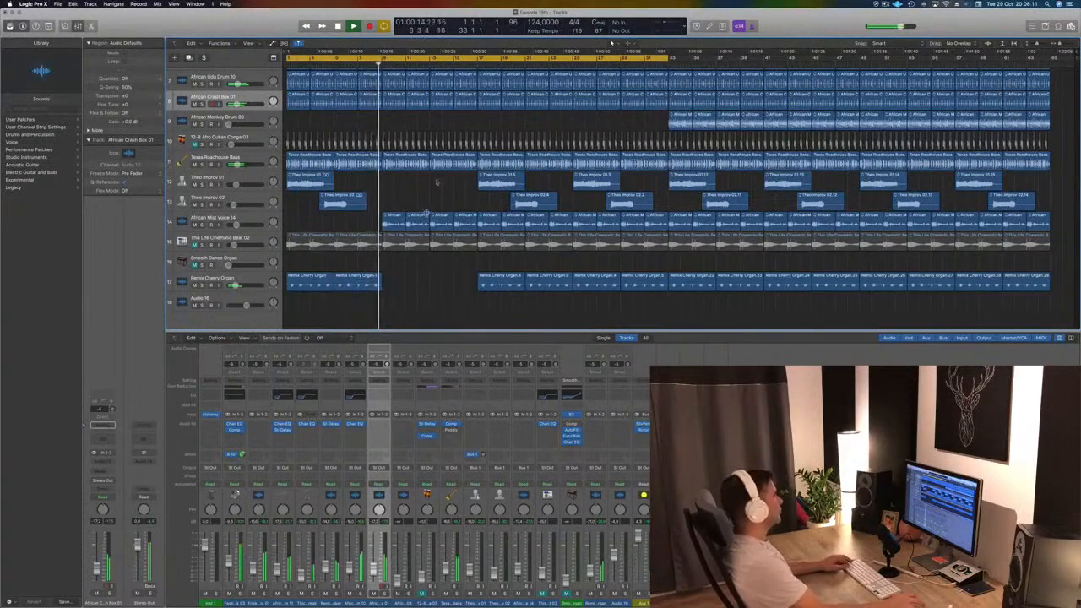
Delete the Theo Improv 01 and Theo Improv 02 regions between bars 17 and 32
scroll(611, 41, "up", 5)
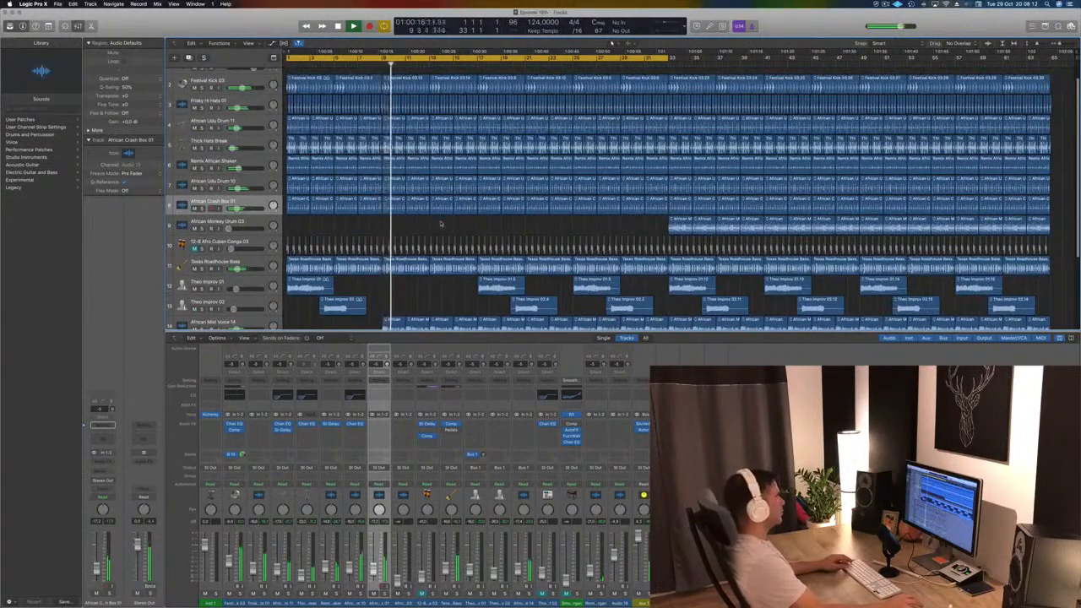
scroll(440, 224, "down", 3)
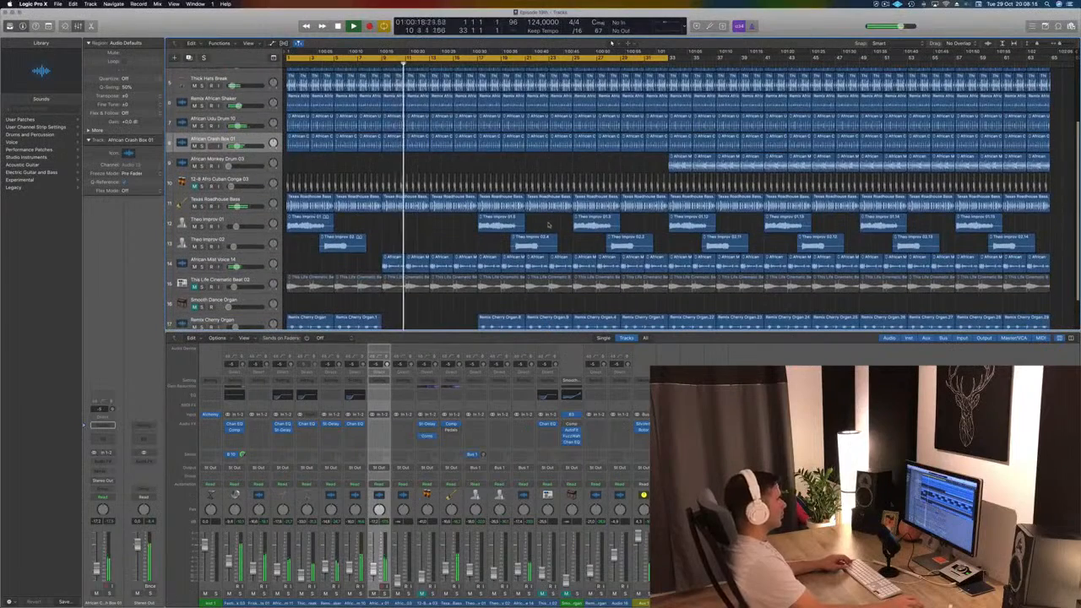
left_click_drag(474, 219, 655, 253)
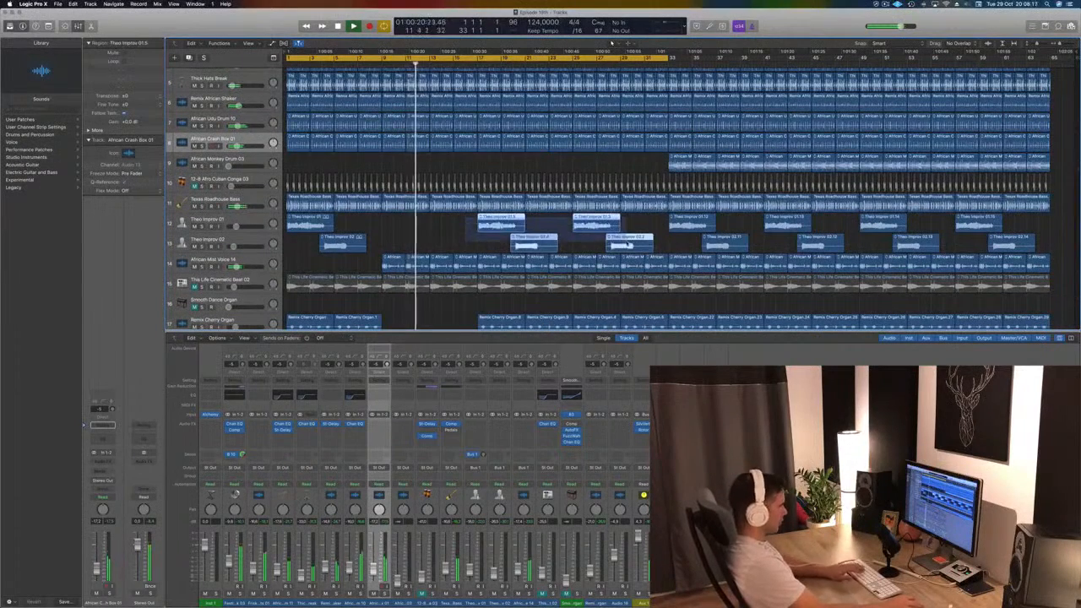
key("Delete")
Delete the African Mist Voice 14 and This Life Cinematic Beat 02 regions covering bars 17 to 24
scroll(494, 240, "down", 1)
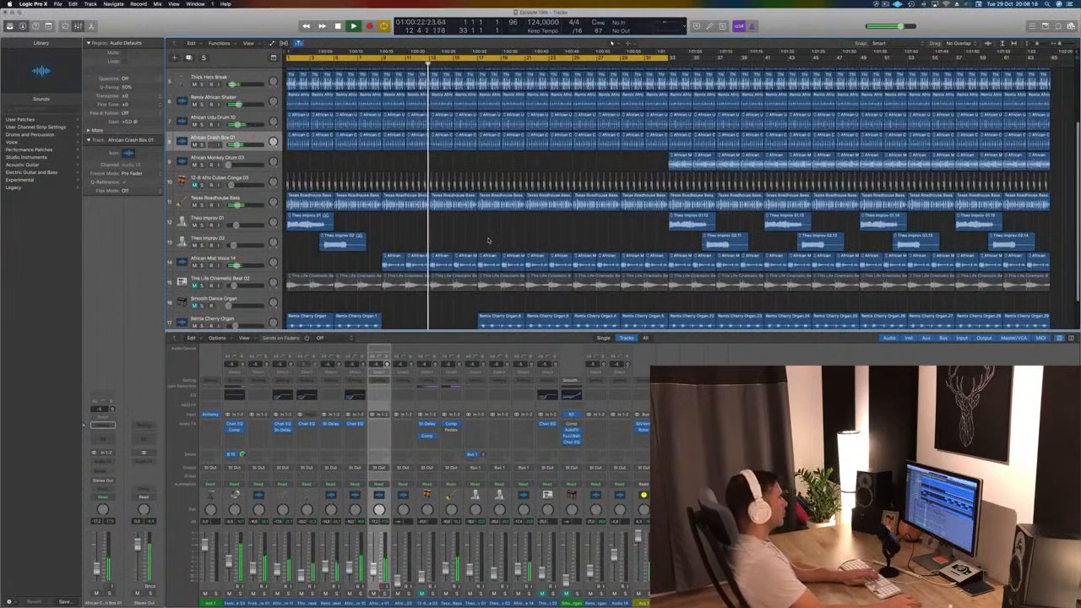
left_click_drag(487, 240, 561, 287)
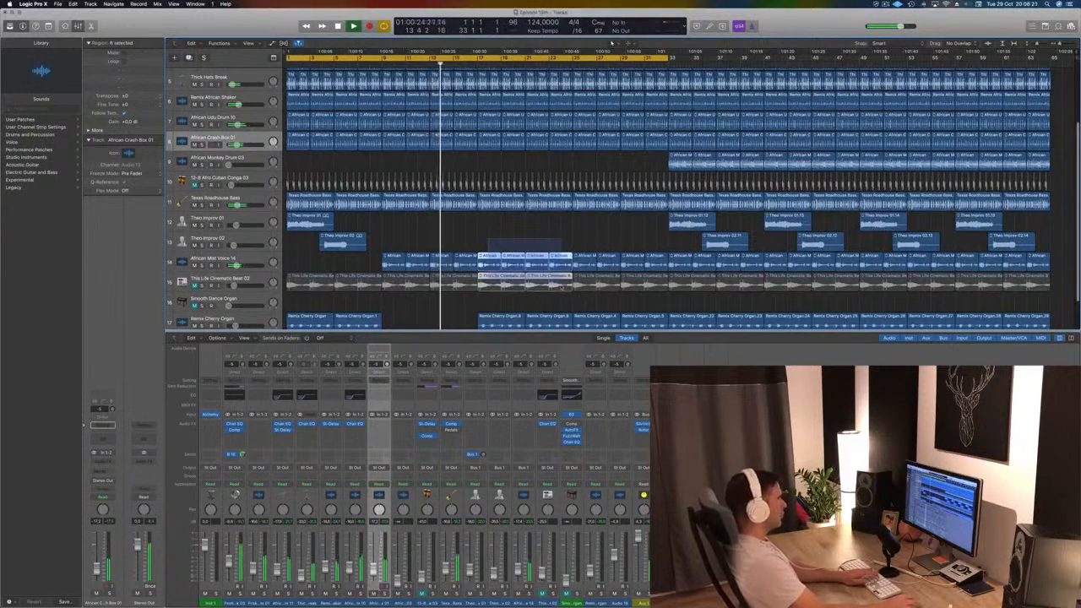
key("Delete")
Move the first five African Monkey Drum 03 regions from bar 33 to bar 17 and delete the Remix Cherry Organ regions in bars 17 to 24
left_click_drag(635, 157, 789, 167)
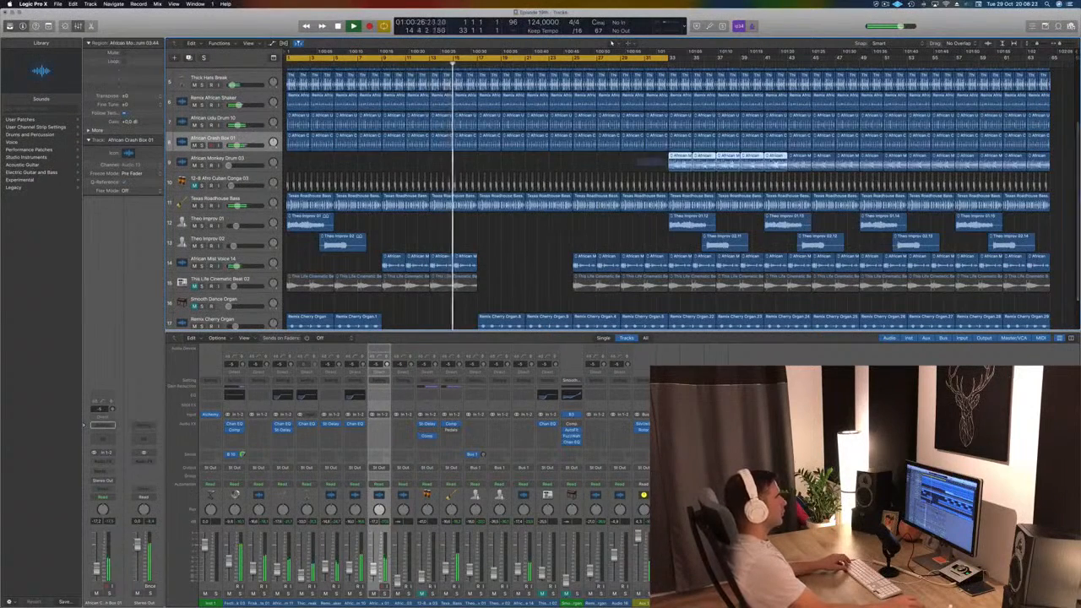
left_click_drag(685, 160, 495, 162)
scroll(524, 211, "down", 2)
left_click_drag(473, 272, 568, 290)
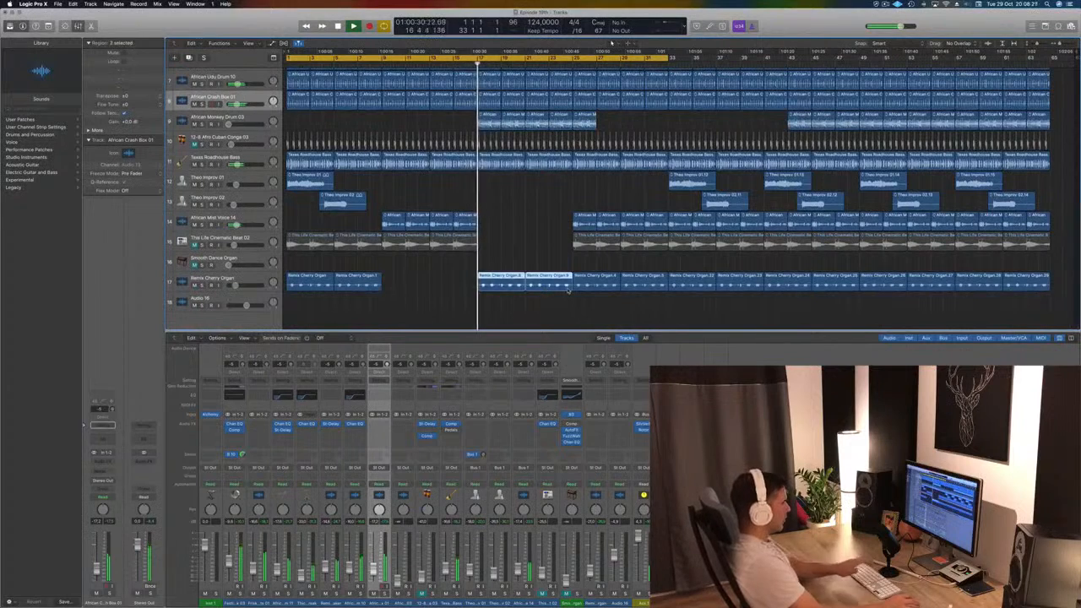
key("Delete")
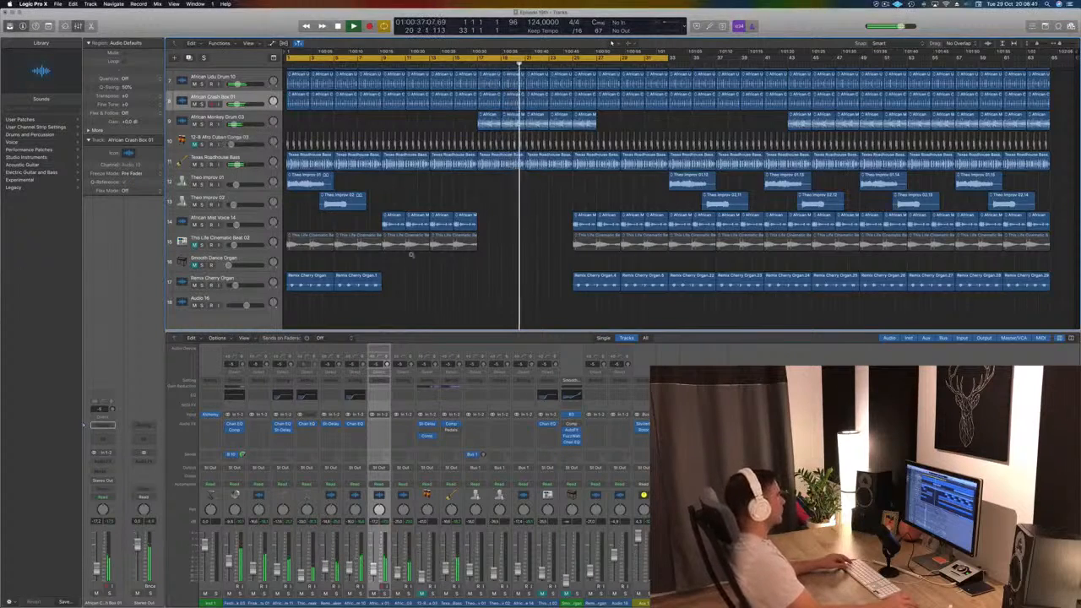
Shrink the track heights, select the Texas Roadhouse Bass track and switch its Compressor to the Platinum Digital model during playback from the start
scroll(411, 255, "down", 2)
scroll(429, 220, "down", 4)
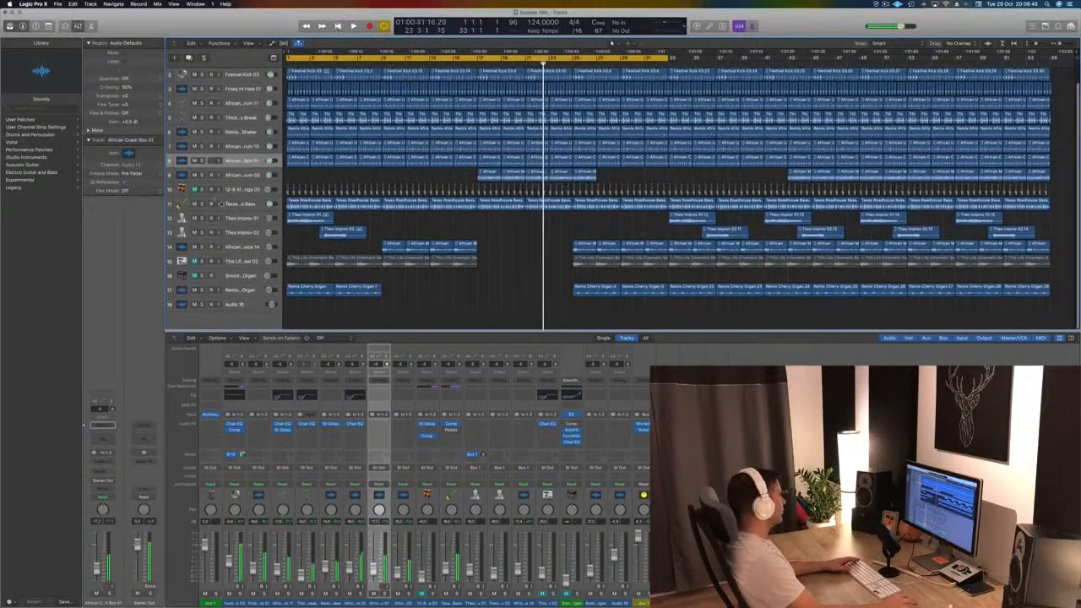
key("Down")
key("Down")
key("Down")
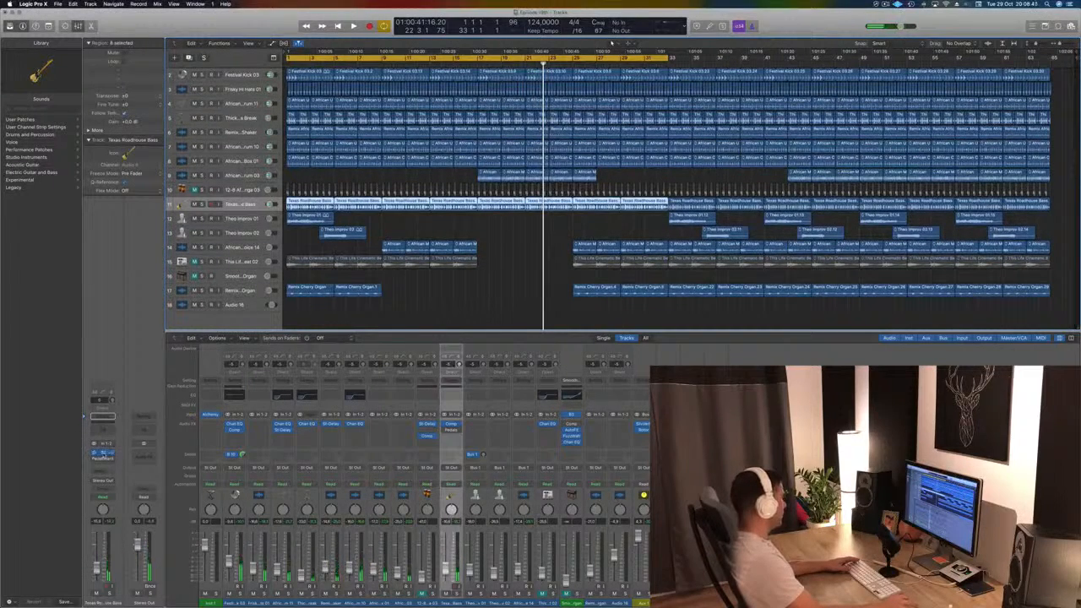
left_click(103, 455)
key("space")
left_click(505, 204)
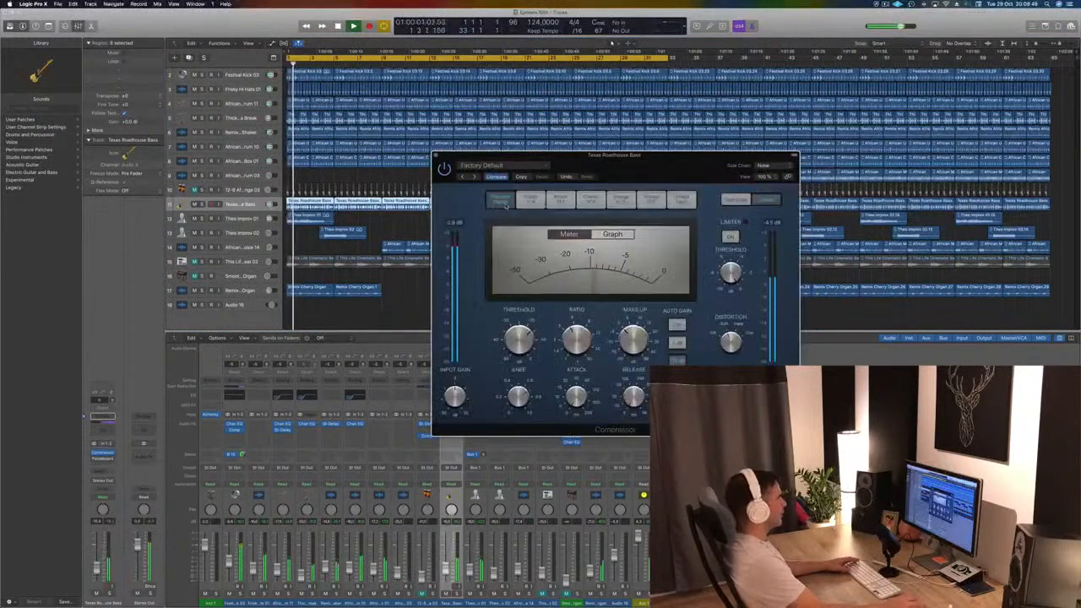
Restart playback to check the bass compression and close the Compressor window
left_click_drag(554, 154, 596, 157)
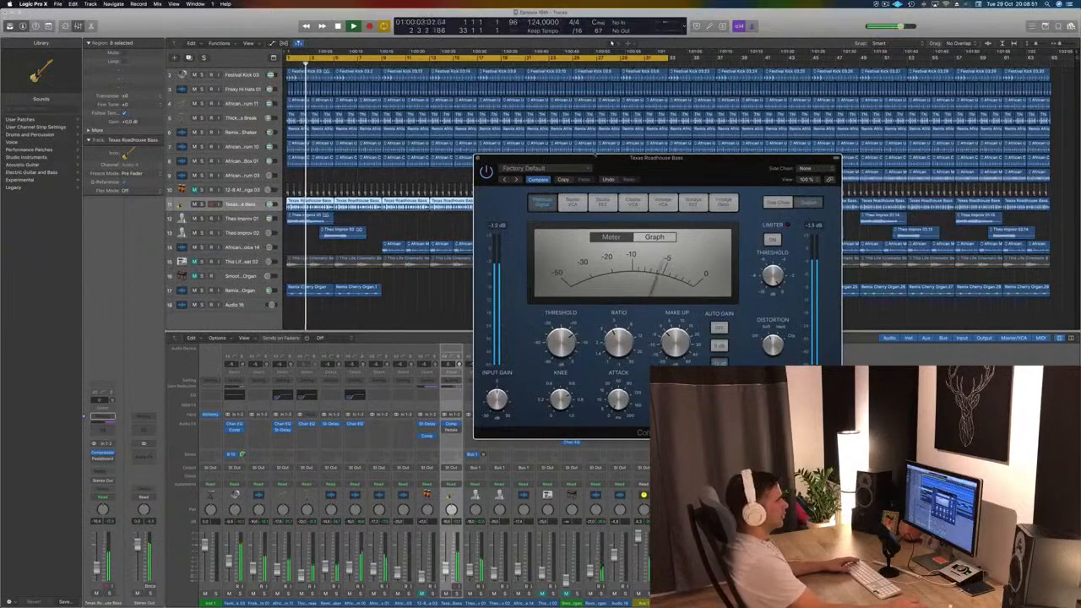
key("space")
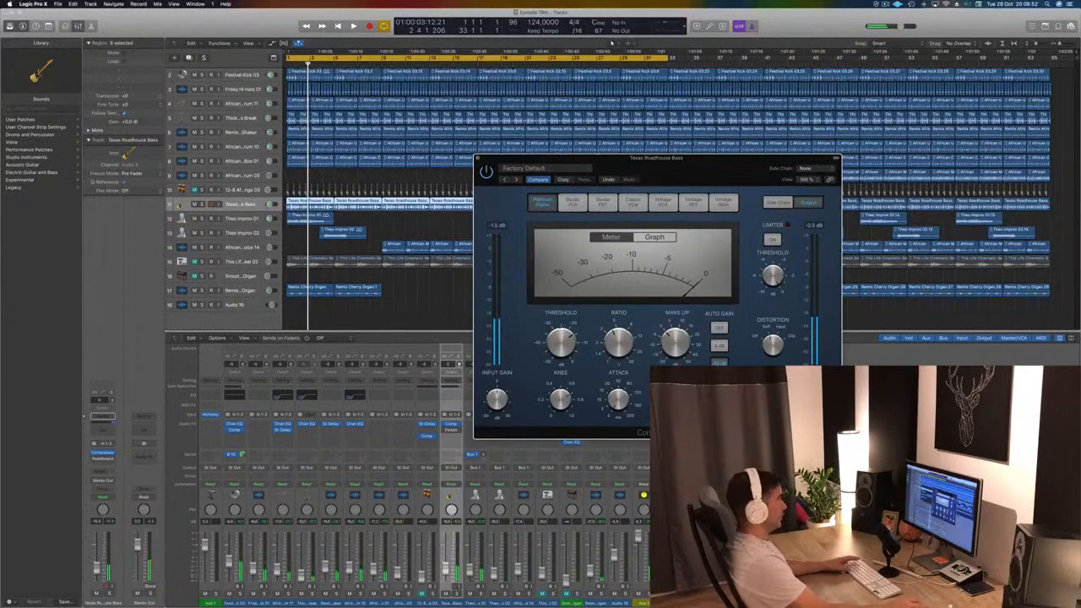
key("space")
left_click_drag(618, 158, 589, 161)
left_click(448, 161)
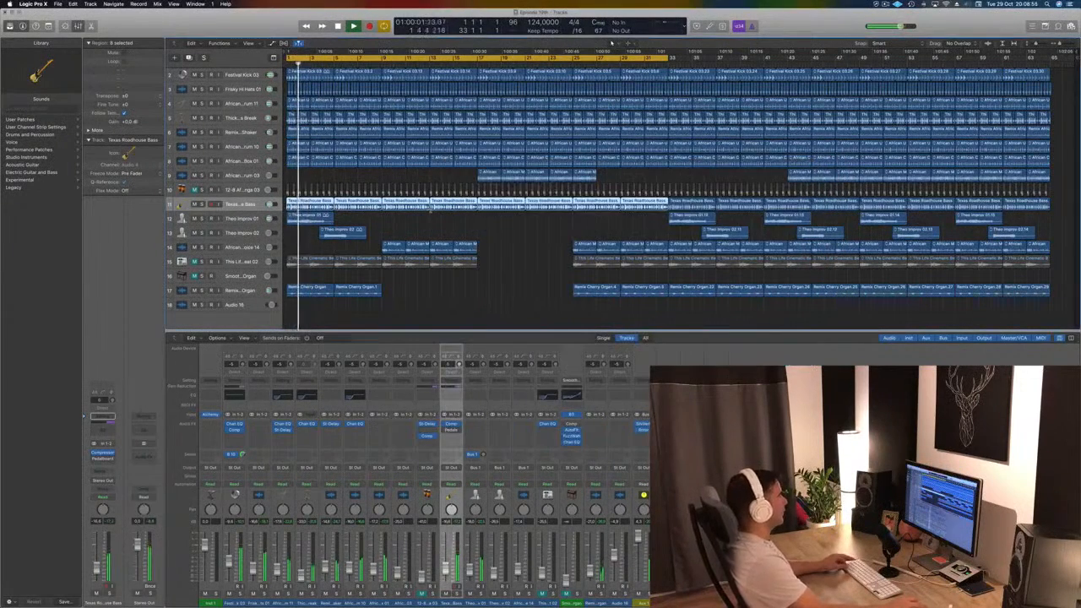
Hide the mixer and adjust the vertical zoom to fit all tracks of the arrangement in view
key("super+Up")
key("super+Down")
key("super+Down")
key("super+Down")
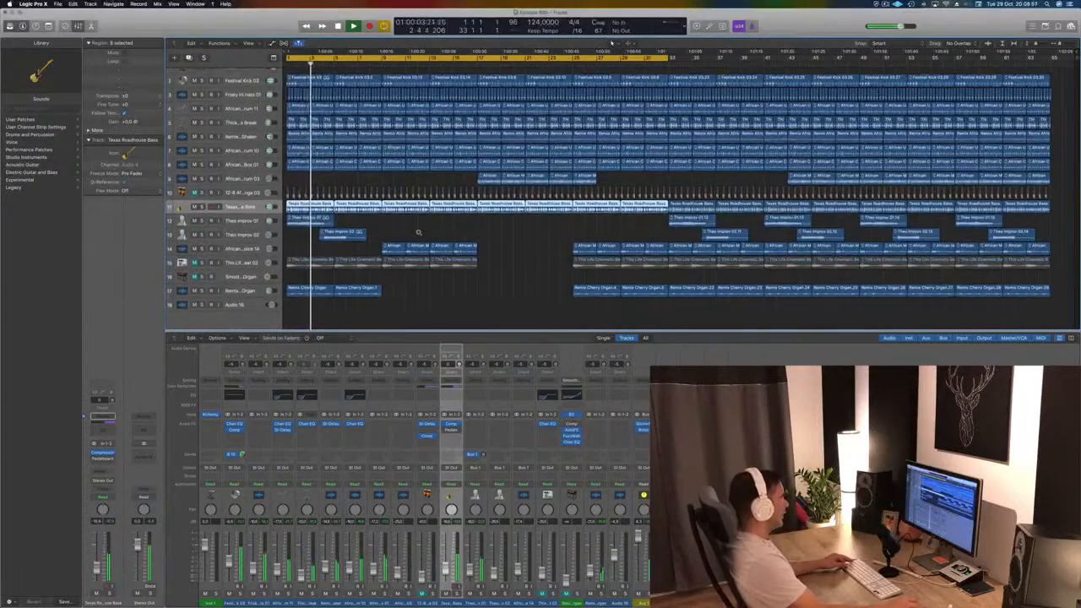
key("x")
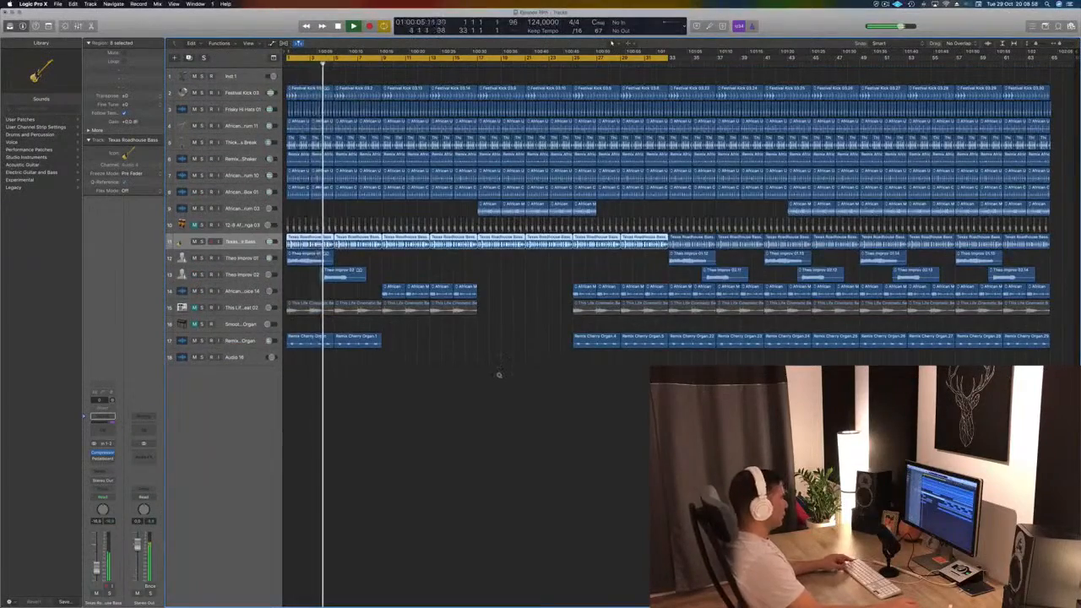
Delete the 12-8 Afro Cuban Conga 03 track together with its regions
key("super+Down")
key("super+Down")
key("super+Down")
key("super+Down")
key("super+Down")
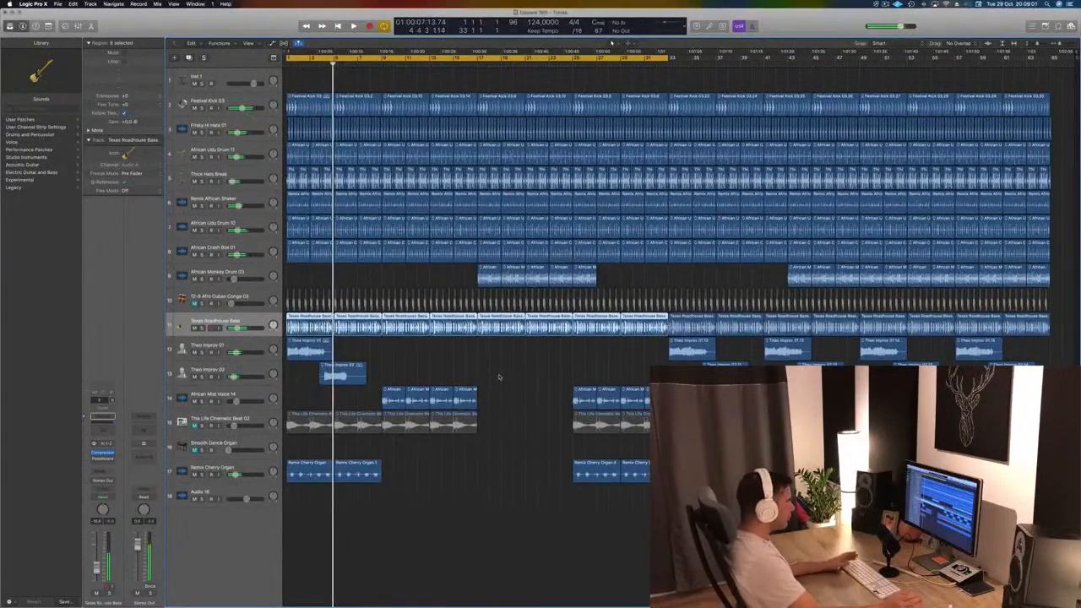
key("Return")
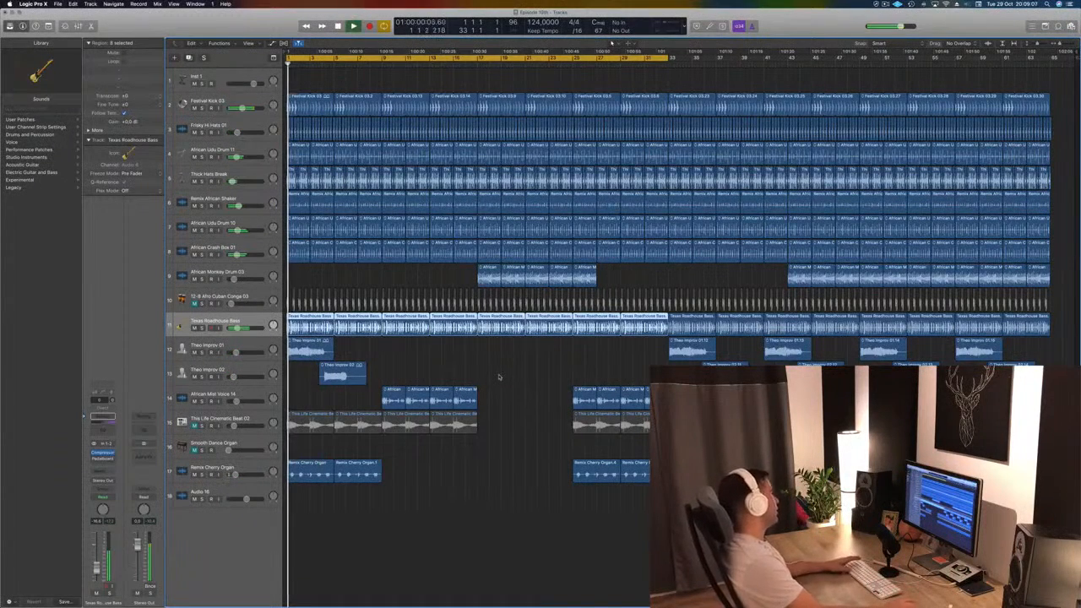
left_click(255, 302)
key("Delete")
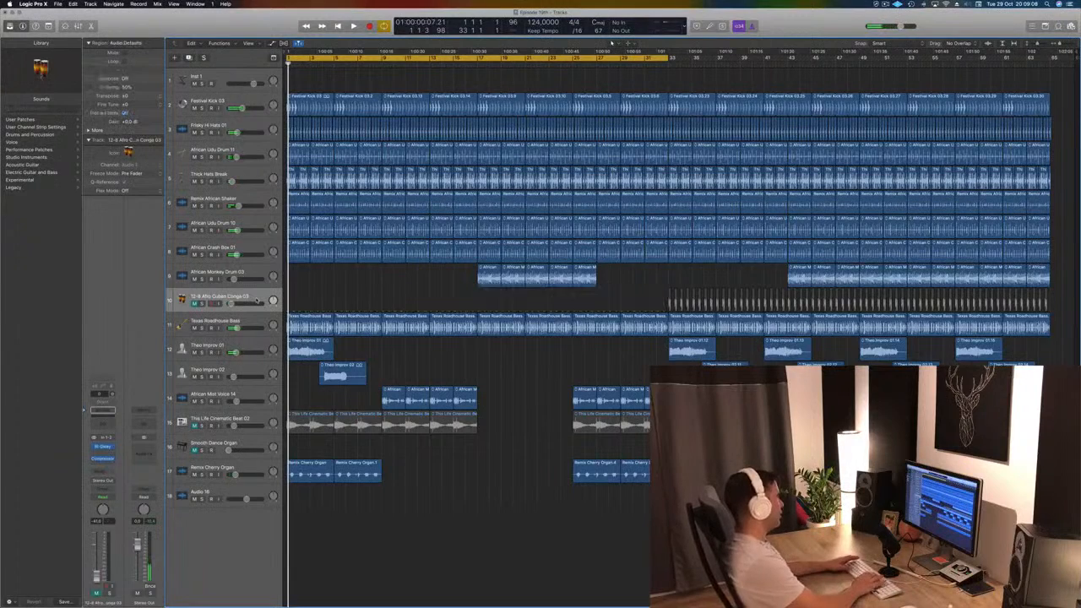
key("super+BackSpace")
key("Return")
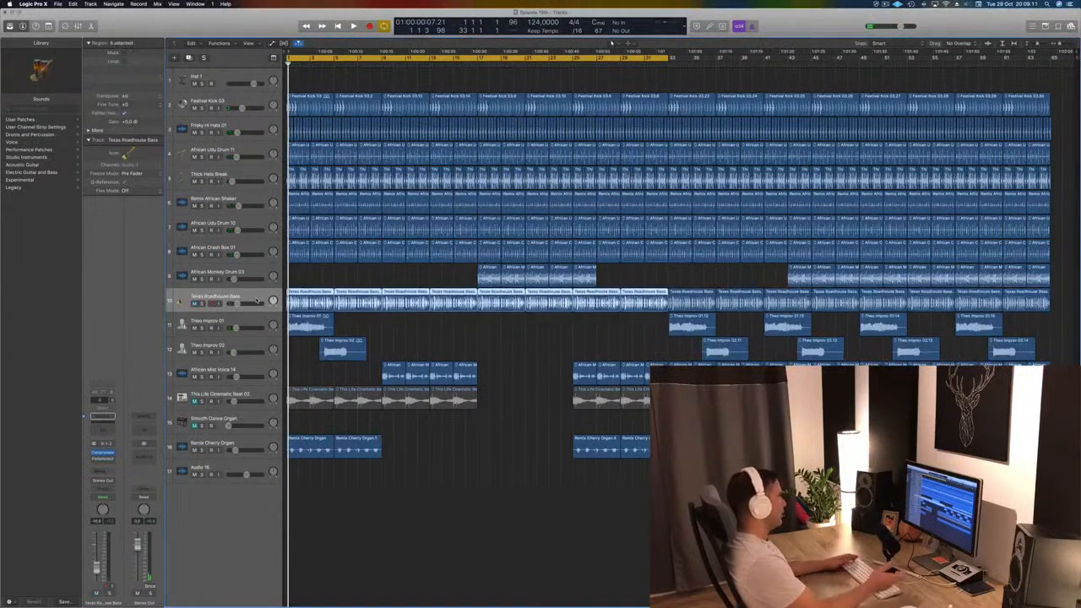
Delete the This Life Cinematic Beat 02 track with its regions, plus the empty Smooth Dance Organ and Audio 16 tracks
left_click(248, 392)
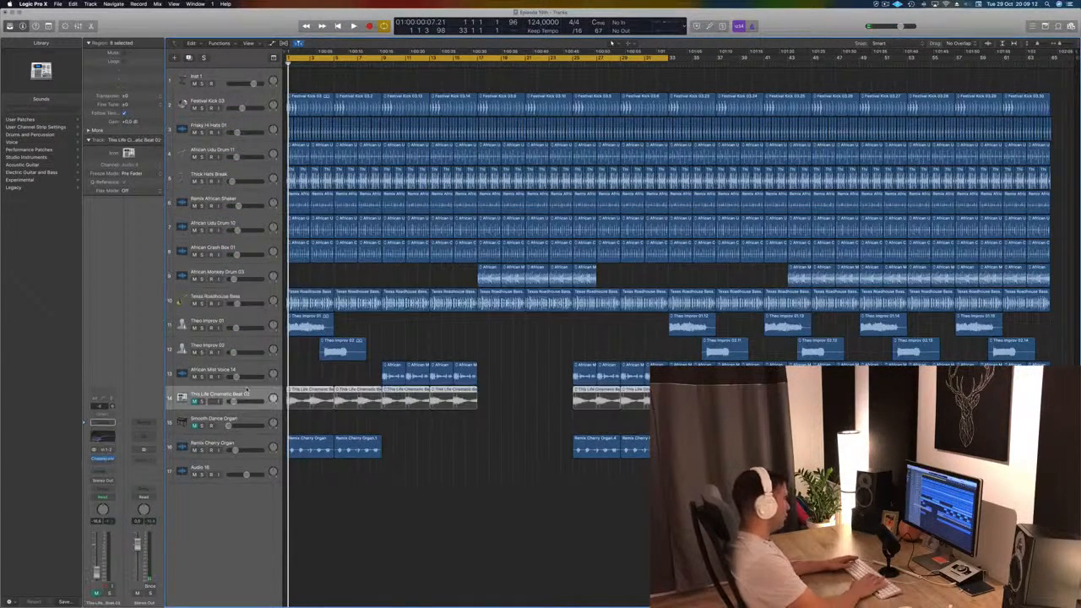
key("Delete")
key("super+BackSpace")
key("Return")
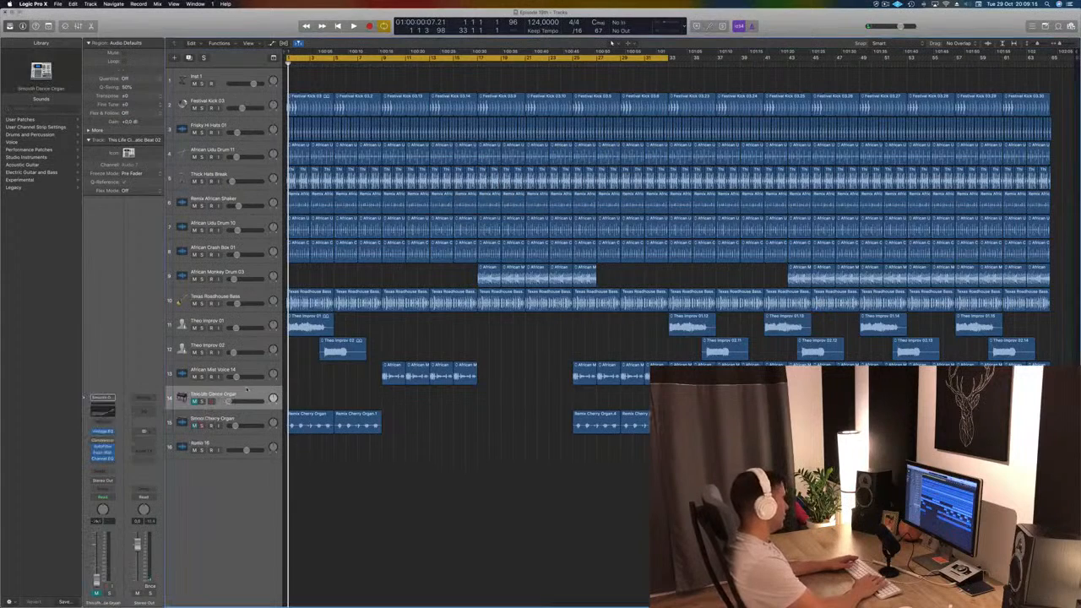
key("super+BackSpace")
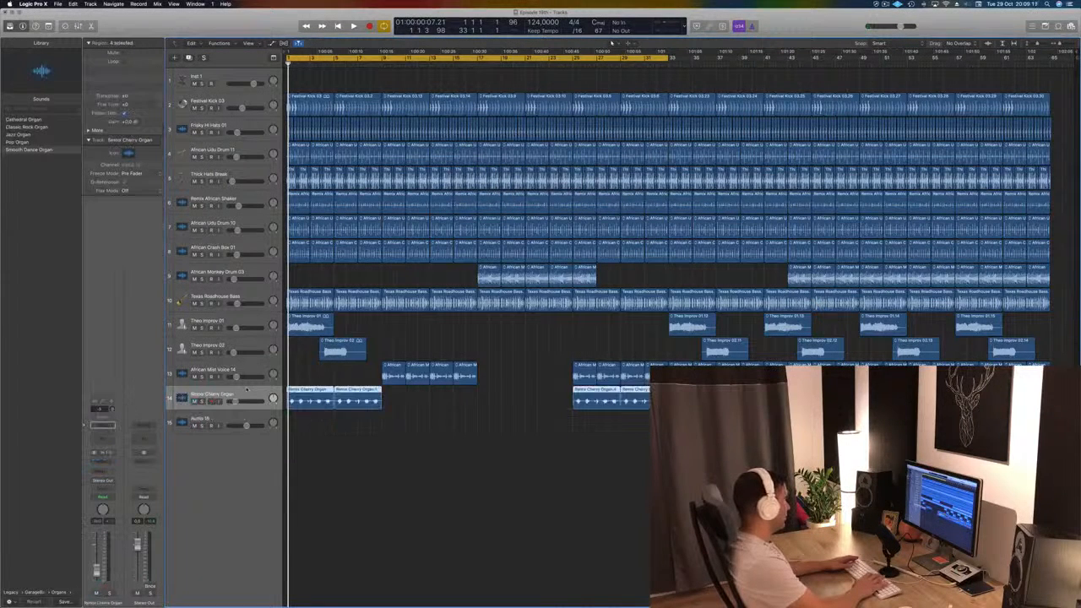
left_click(245, 418)
key("super+BackSpace")
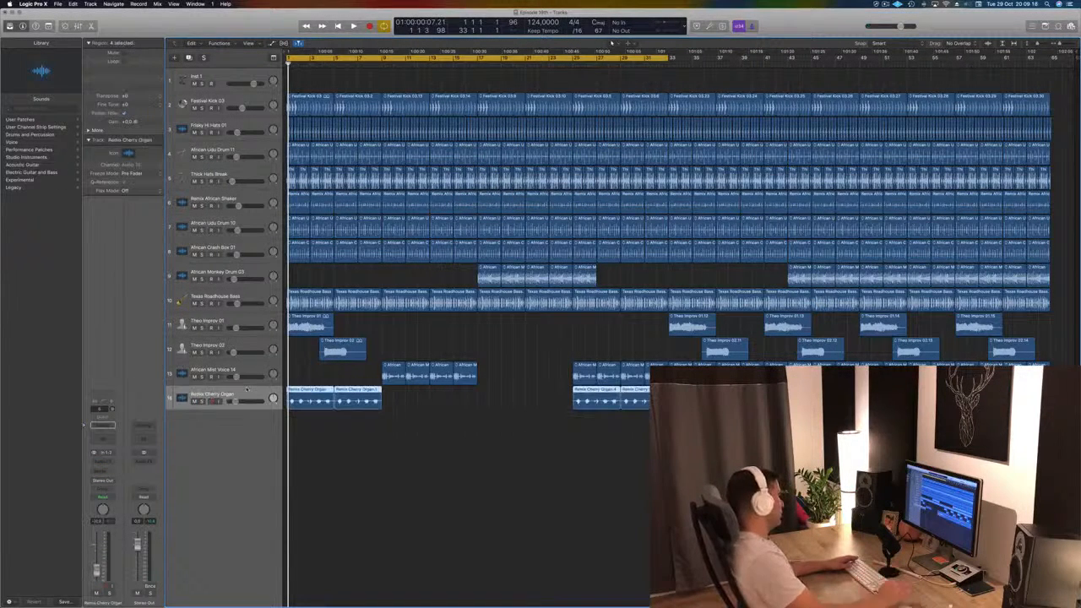
Lower the Remix Cherry Organ track volume to about -25 dB during playback from the start
key("space")
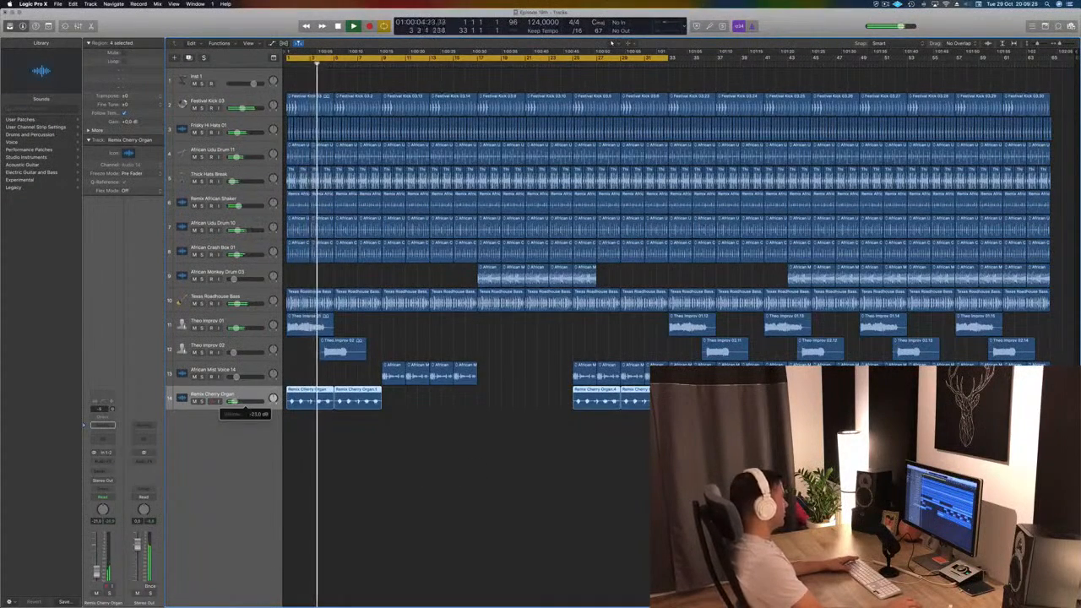
left_click(450, 340)
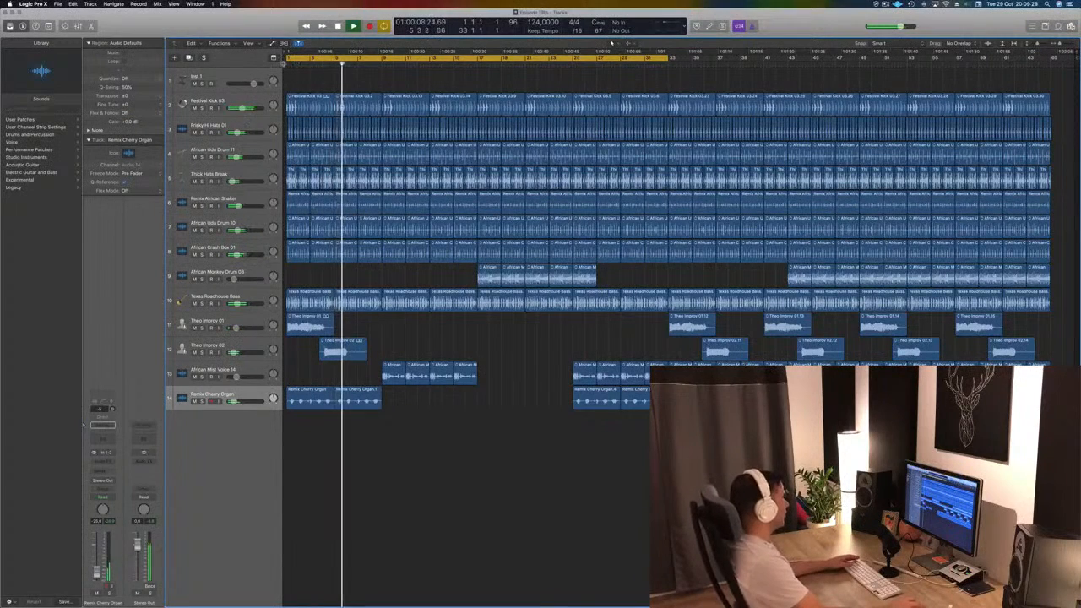
key("space")
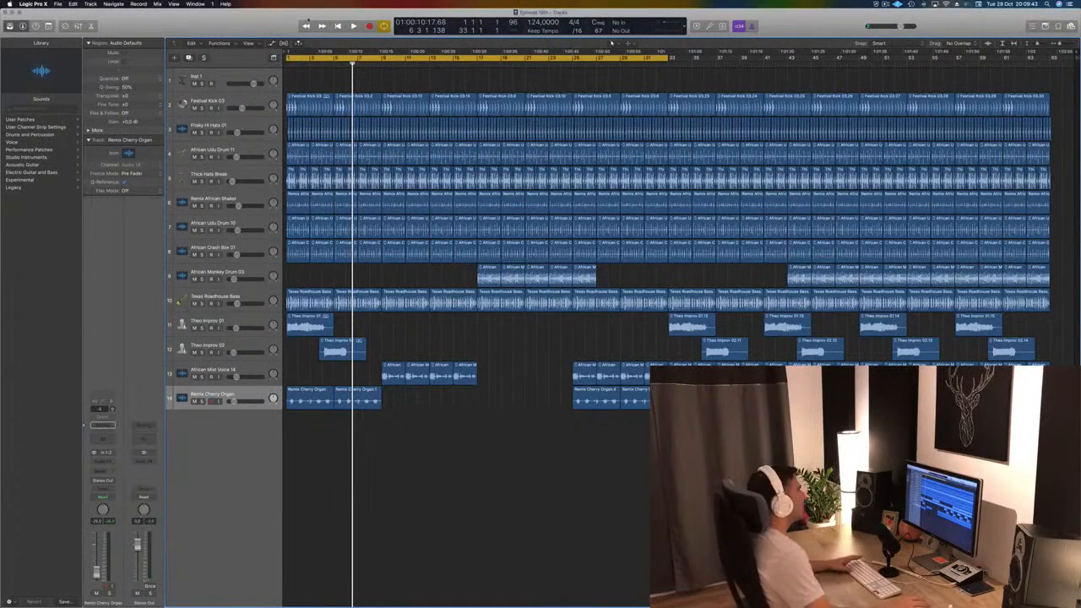
Shift the cycle range to bars 17 to 49 and delete the Remix Cherry Organ regions in bars 25 to 32
key("space")
left_click_drag(329, 57, 527, 60)
key("space")
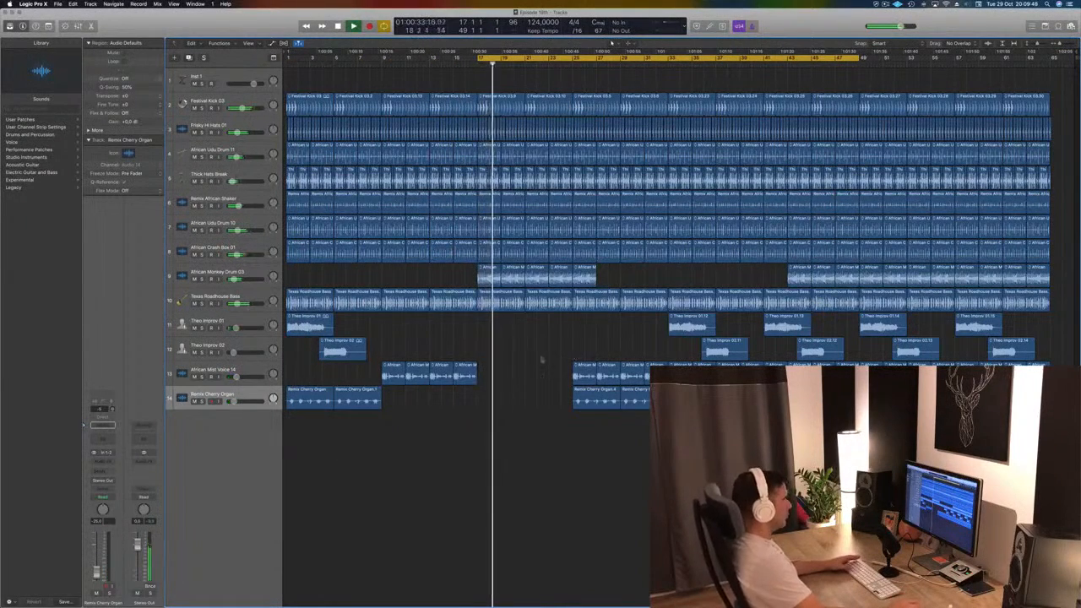
left_click(584, 397)
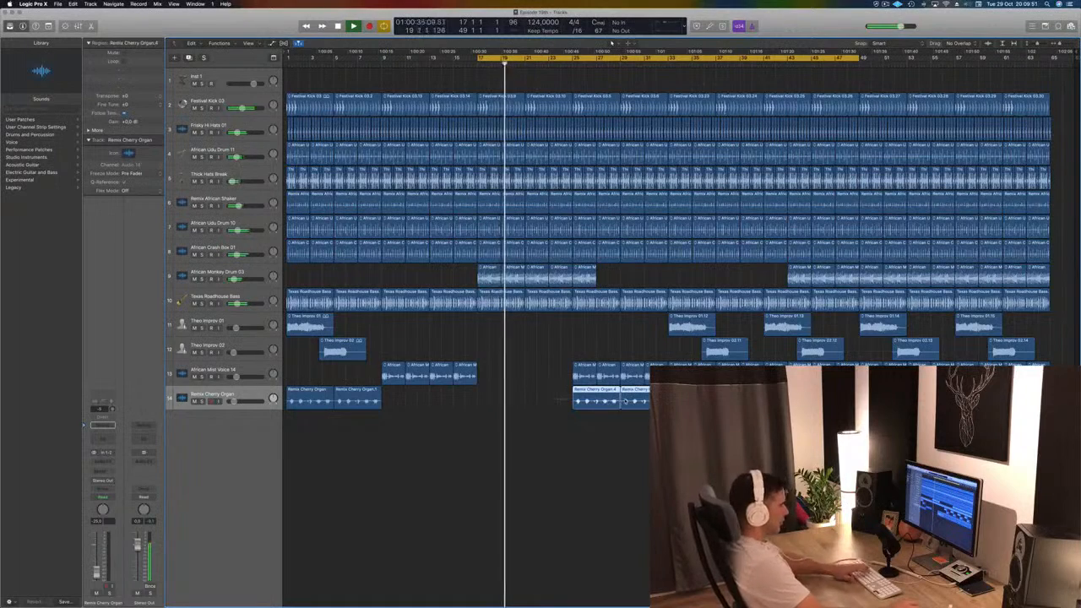
key("Delete")
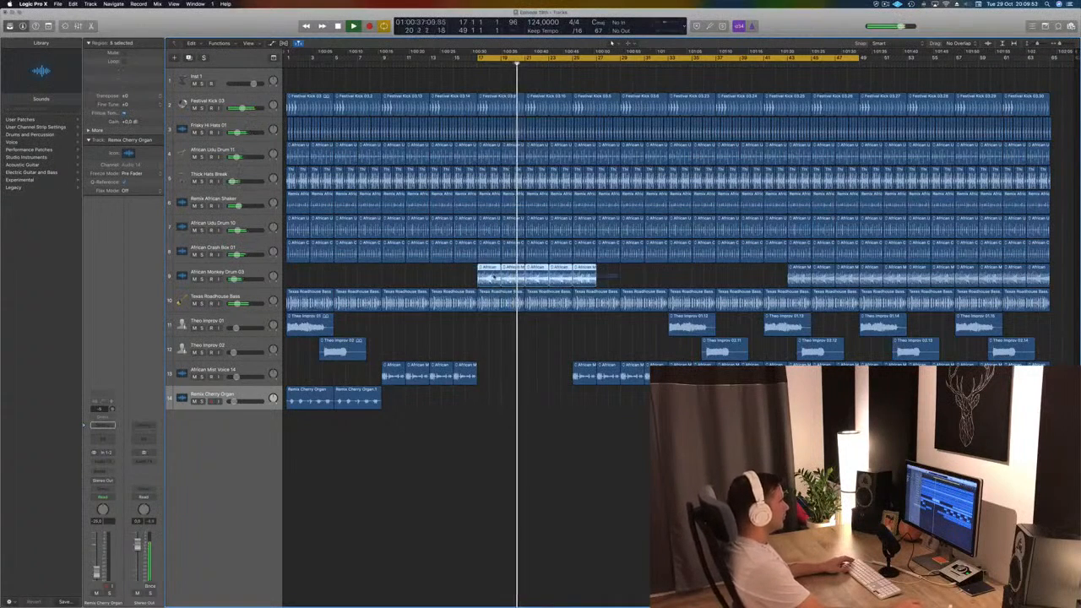
Delete the African Monkey Drum 03 region at bar 25 and the regions from African Udu Drum 11 through African Crash Box 01 in bars 25 to 32
left_click(582, 274)
key("Delete")
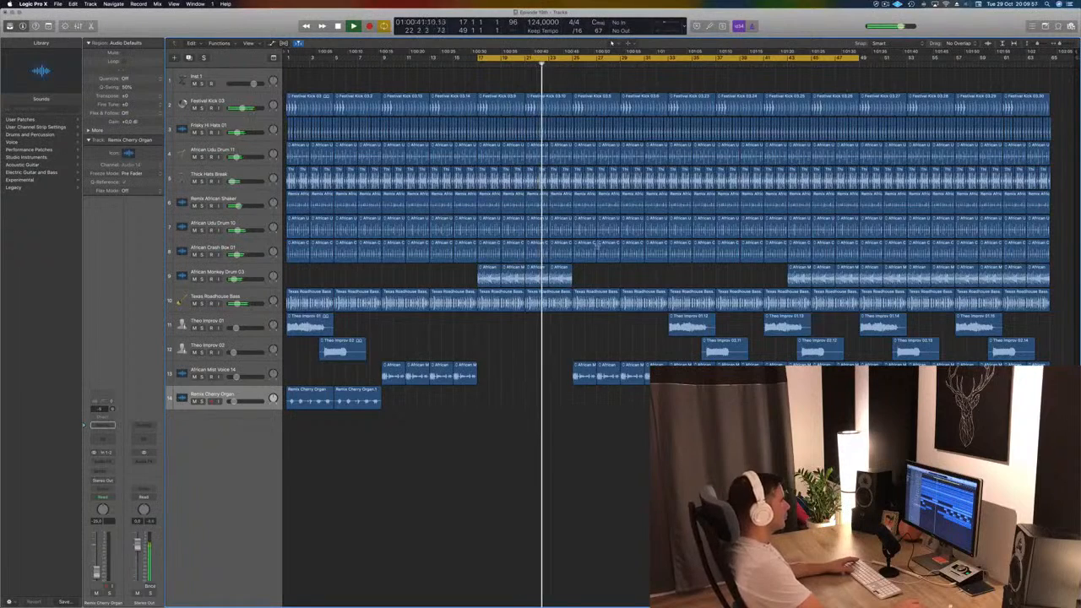
left_click_drag(589, 265, 658, 150)
key("Delete")
key("space")
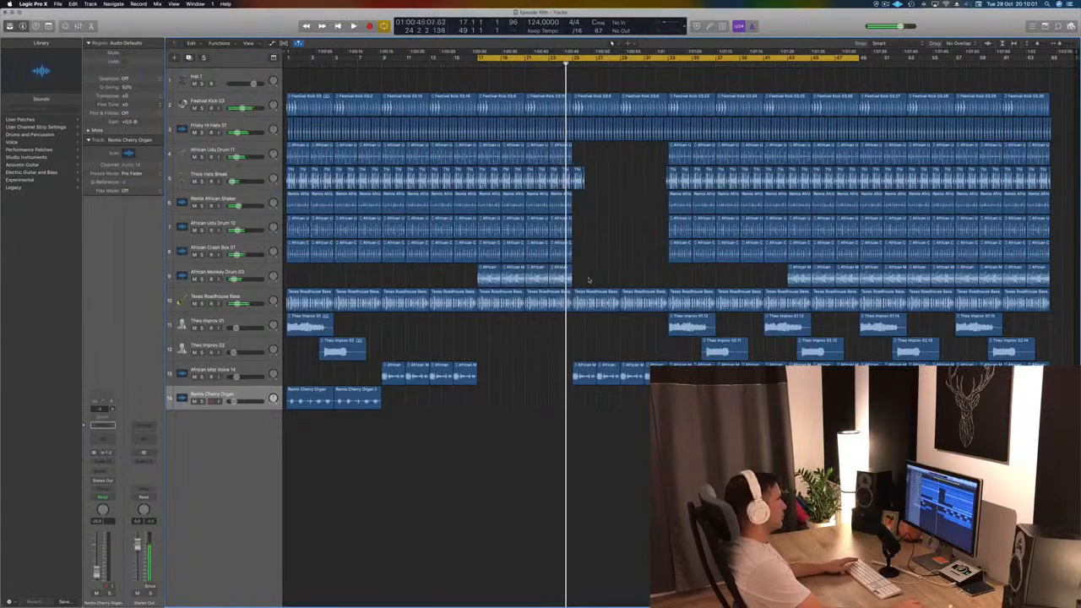
Copy the four African Monkey Drum 03 regions from bar 17 to bar 25 and restart playback
mouse_move(590, 271)
left_mouse_down()
mouse_move(476, 273)
mouse_move(580, 277)
left_mouse_up()
key("space")
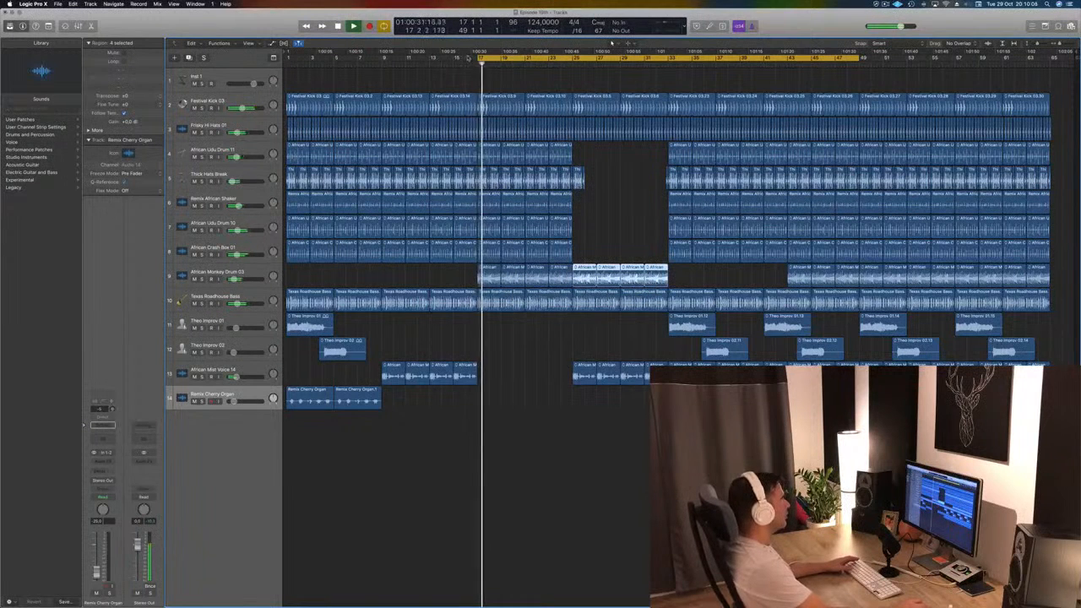
Start the cycle range at bar 25, delete the leftover Thick Hats Break regions there and play the section
left_click_drag(478, 57, 572, 63)
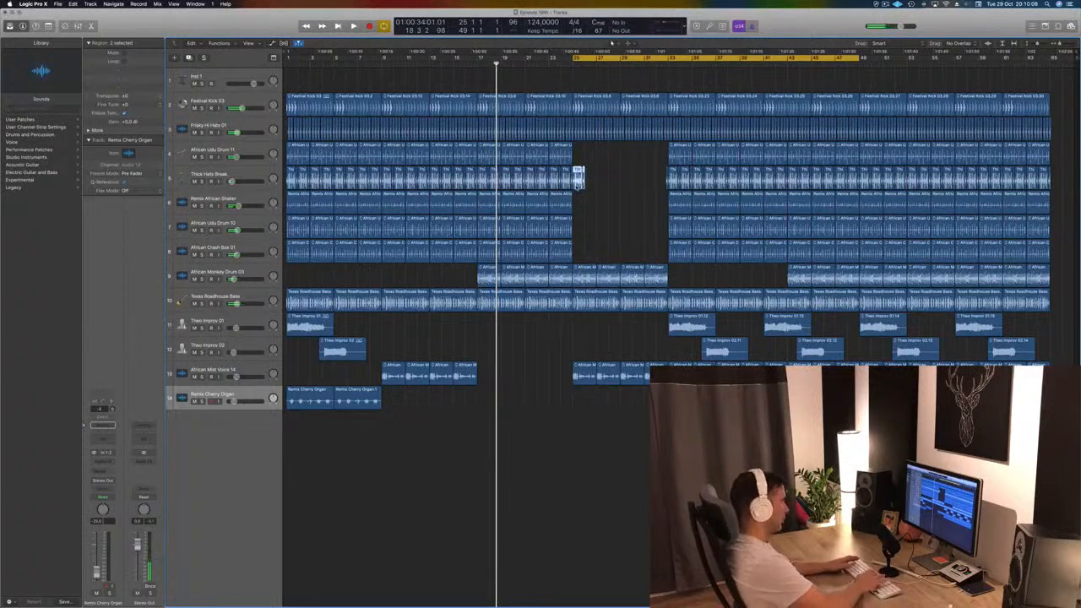
key("Delete")
key("space")
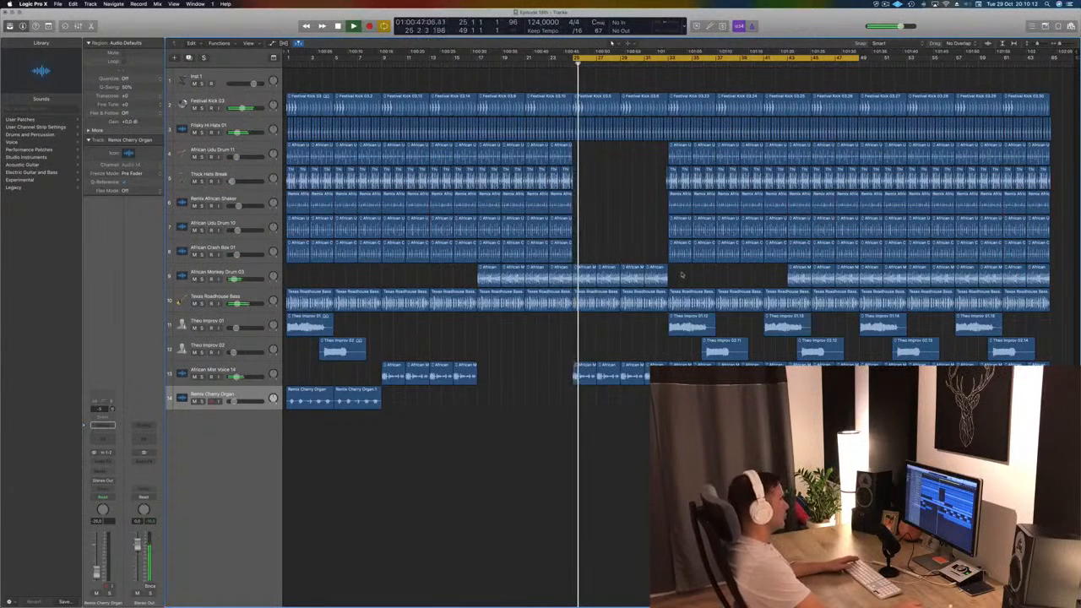
Delete the African Monkey Drum 03 and Texas Roadhouse Bass regions in bars 25 to 32
key("Delete")
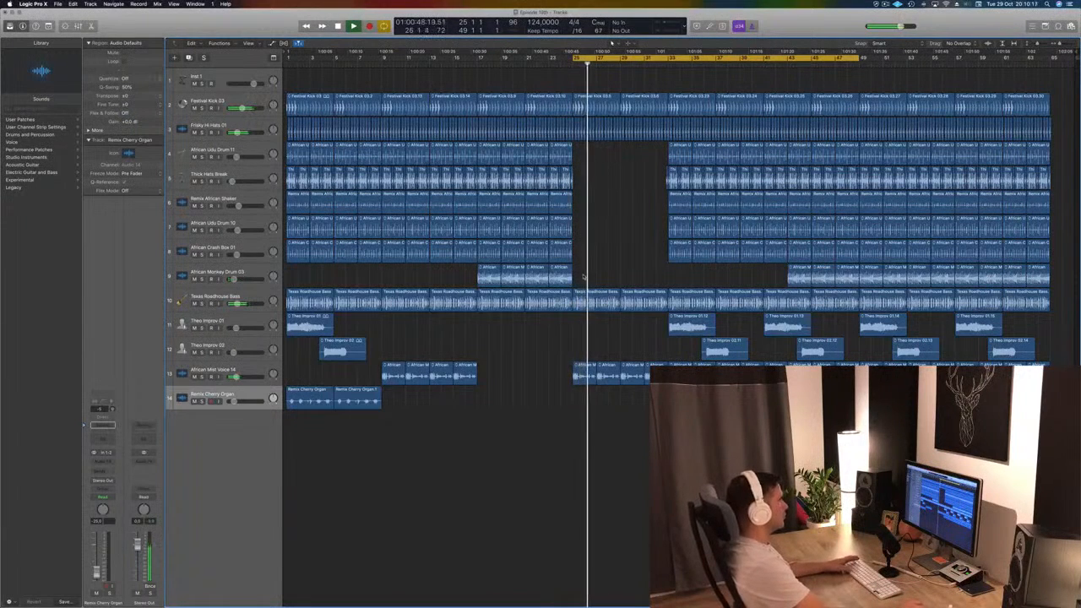
left_click_drag(611, 283, 644, 311)
key("Delete")
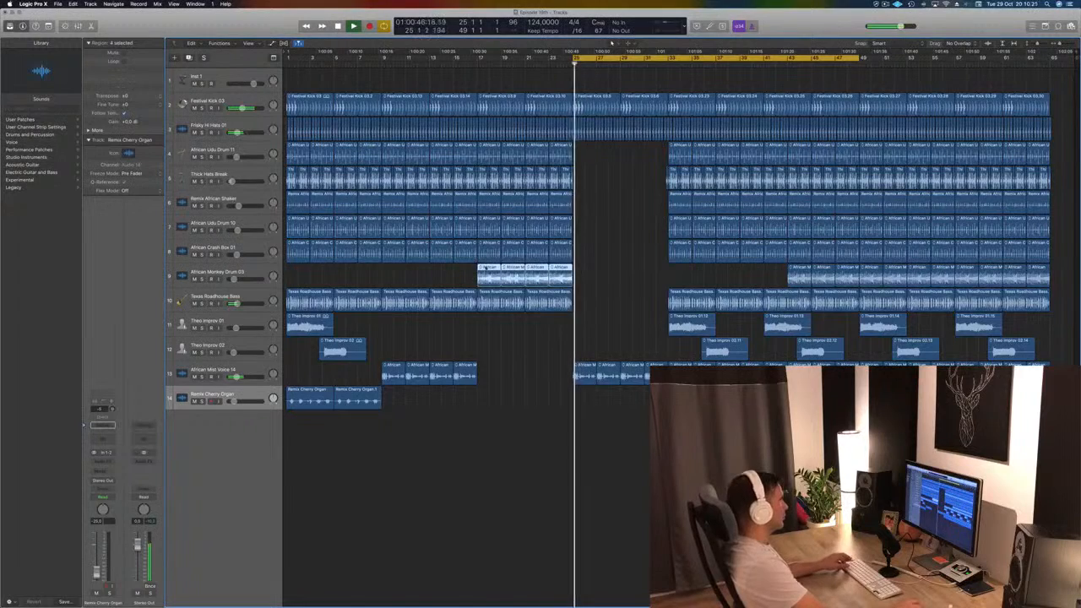
Place copies of the bar 17 African Monkey Drum 03 regions at bar 25 and delete the Frisky Hi Hats 01 regions in bars 25 to 32
left_click_drag(486, 269, 579, 270)
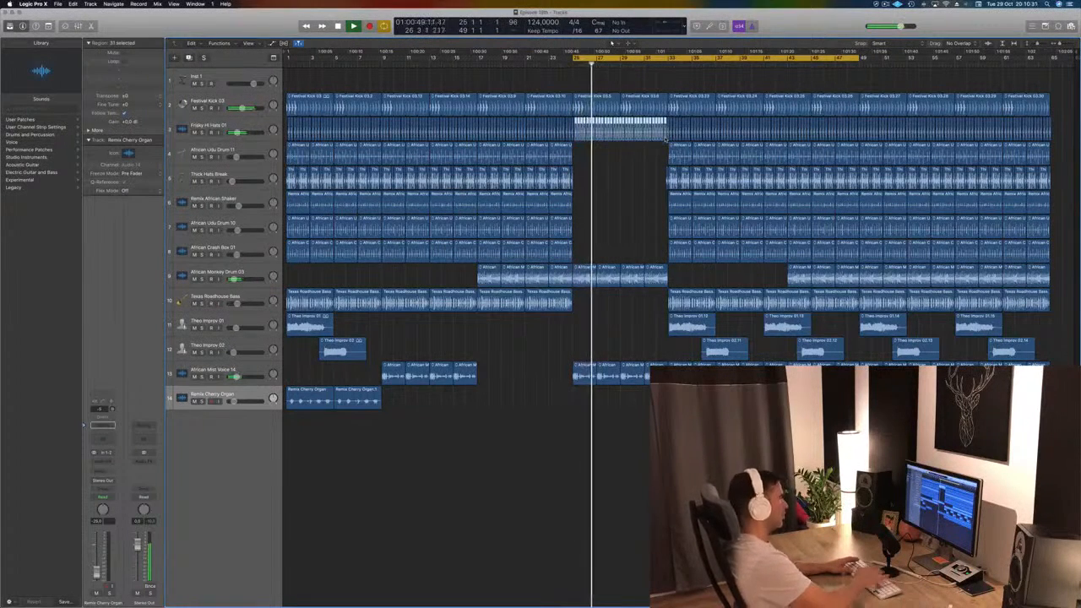
key("Delete")
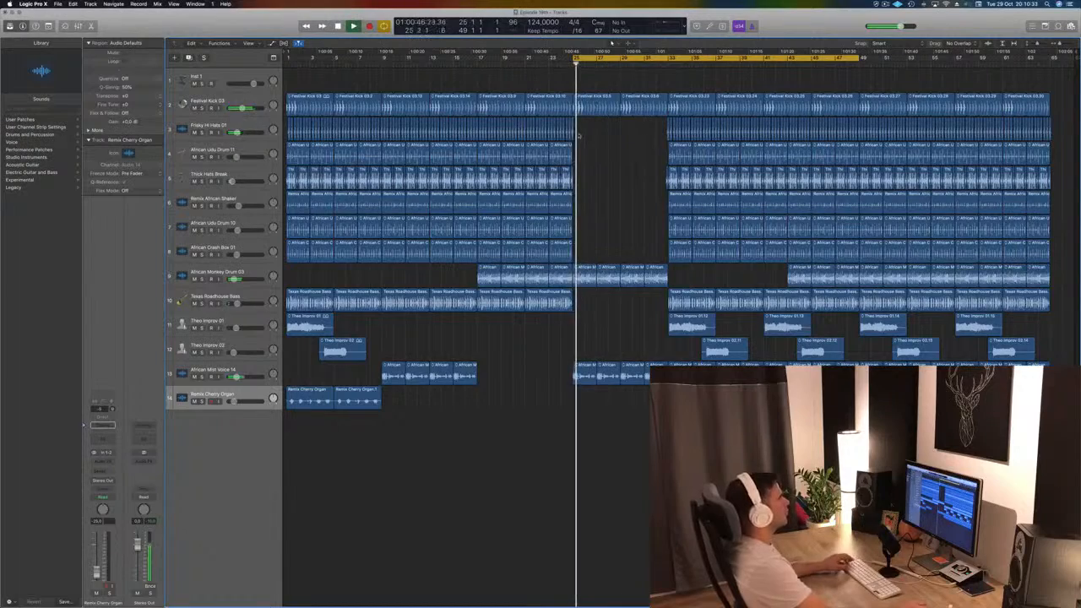
Add a Channel EQ to the African Monkey Drum 03 track and cut its low frequencies with the high-pass band
scroll(605, 143, "up", 3)
scroll(629, 205, "down", 3)
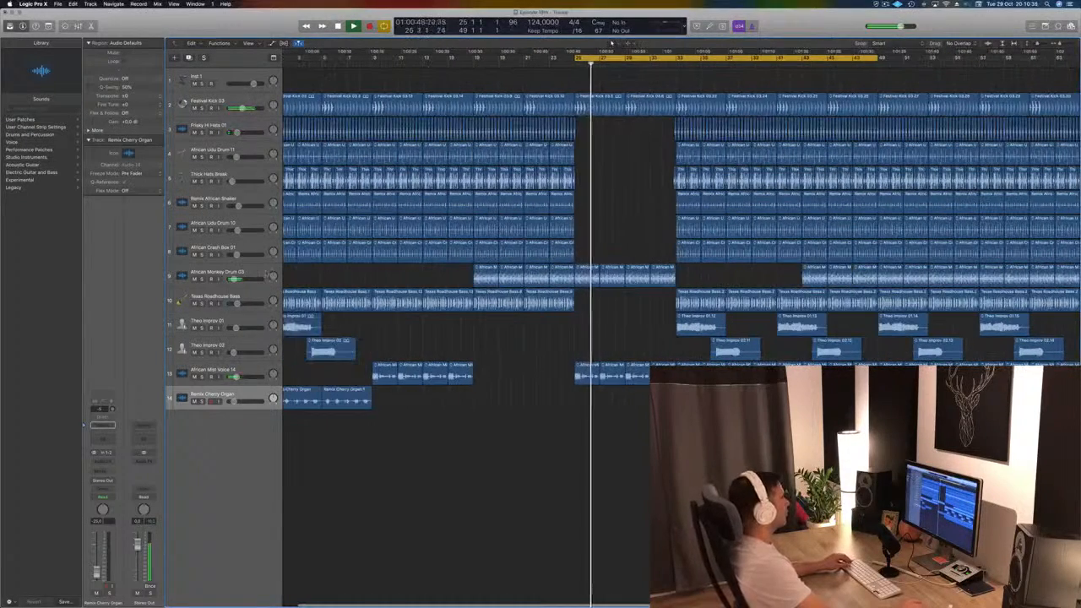
left_click(259, 272)
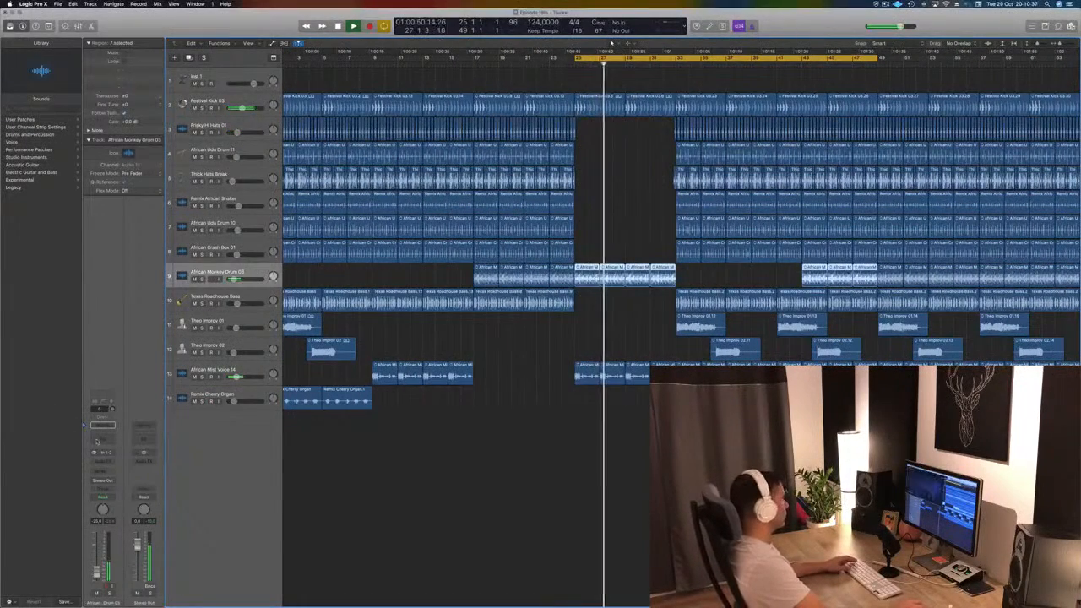
left_click(102, 426)
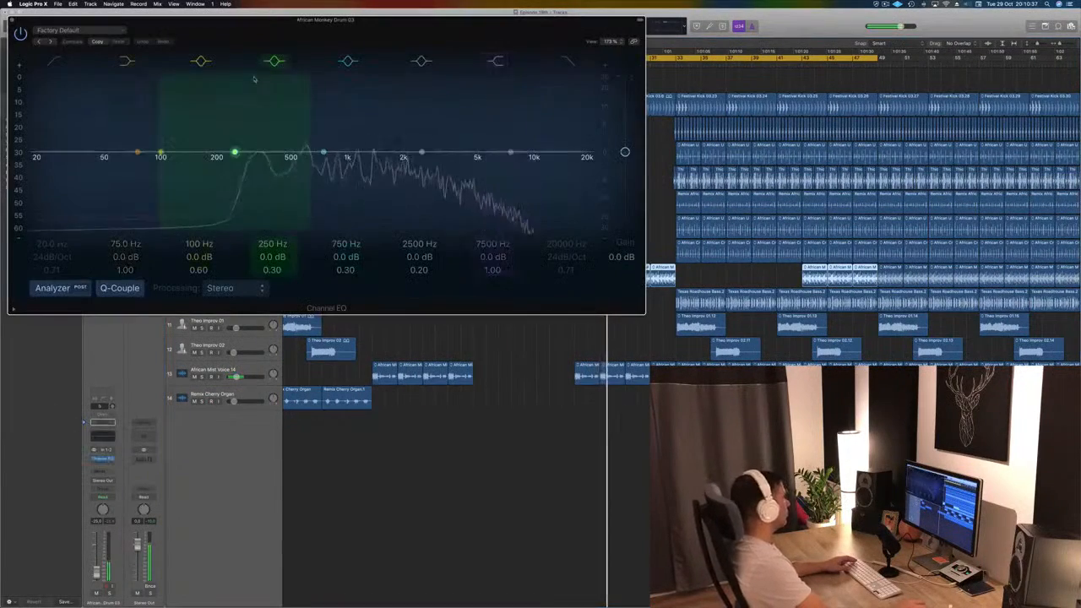
left_click(53, 61)
left_click_drag(72, 136, 277, 136)
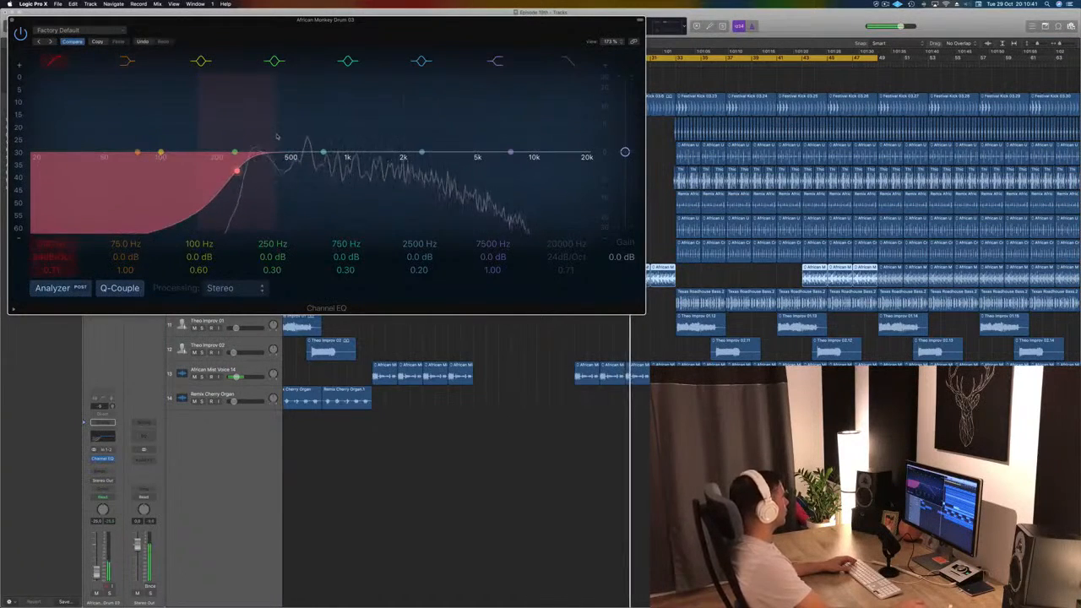
key("super+w")
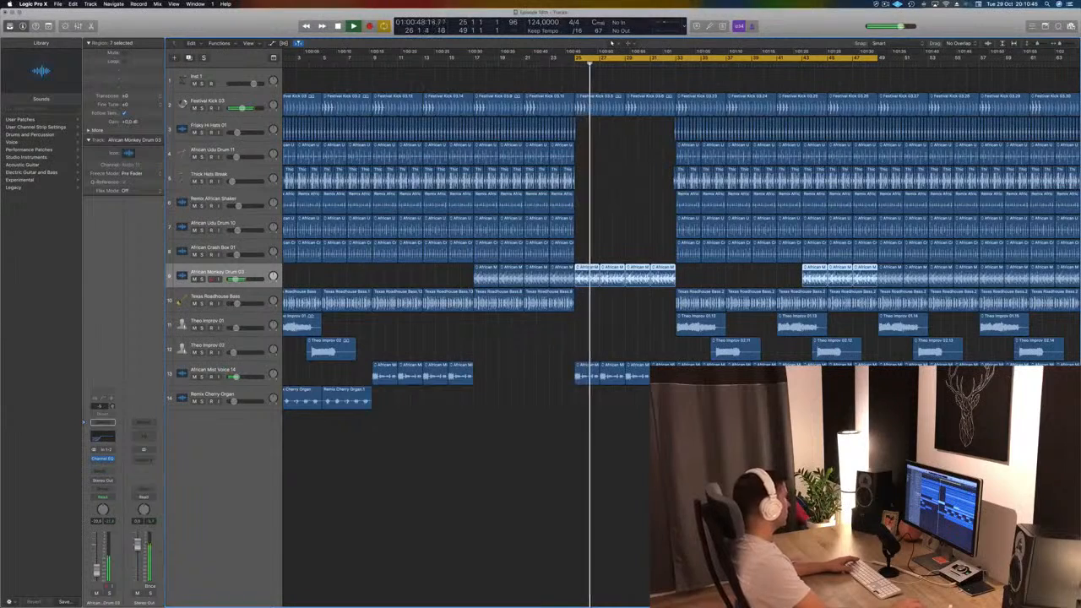
Insert a Compressor after the Channel EQ on the African Monkey Drum 03 track
left_click(103, 437)
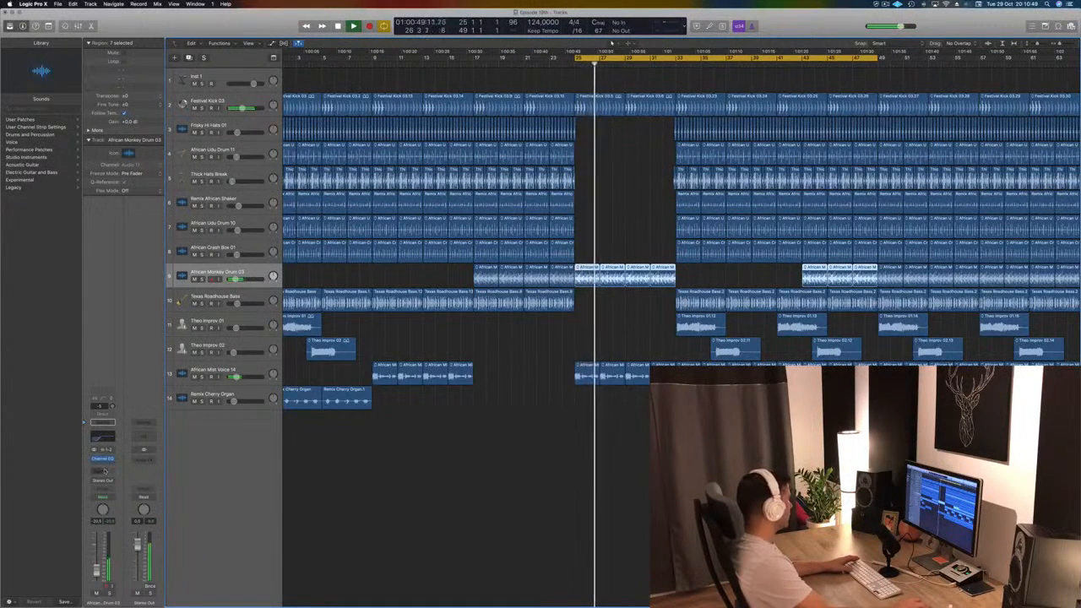
left_click(108, 466)
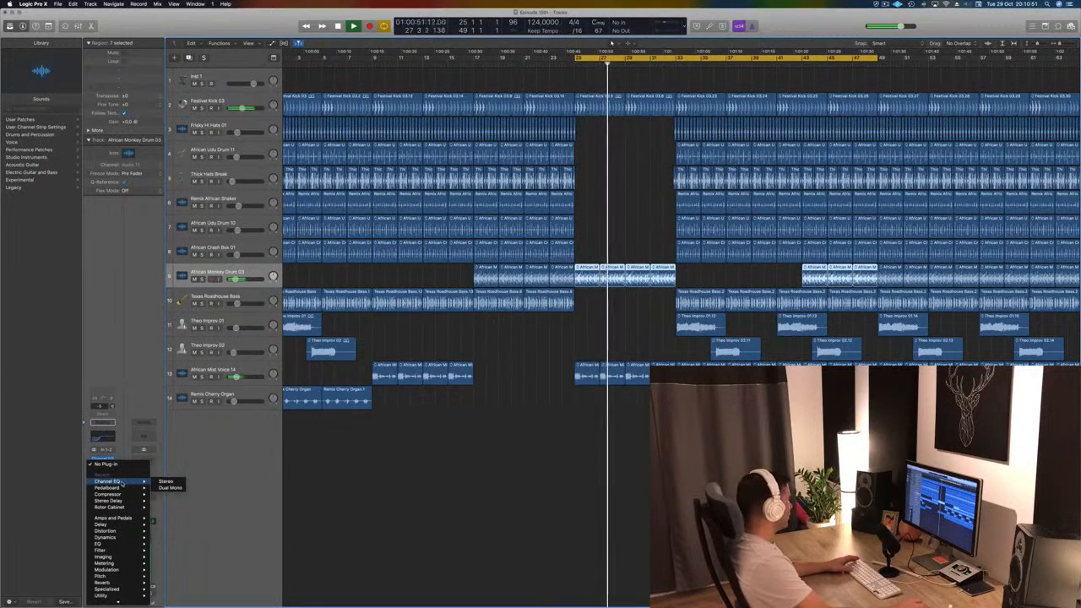
mouse_move(124, 496)
left_click(166, 494)
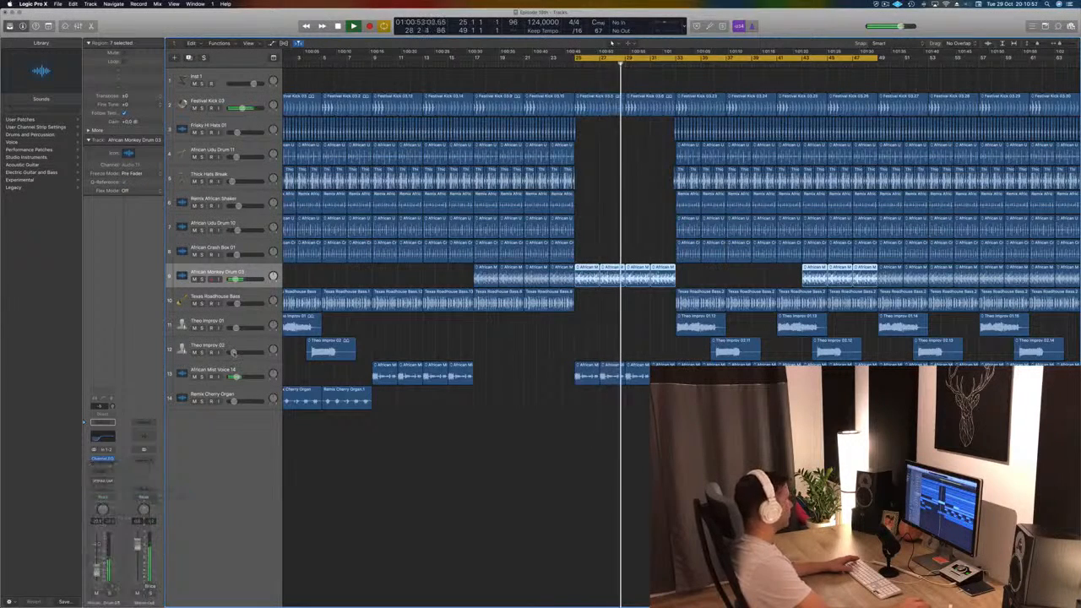
Set the side chain of the African Monkey Drum 03 Compressor to Bus 10, fed by Festival Kick 03, and replay the section from bar 25
left_click(511, 41)
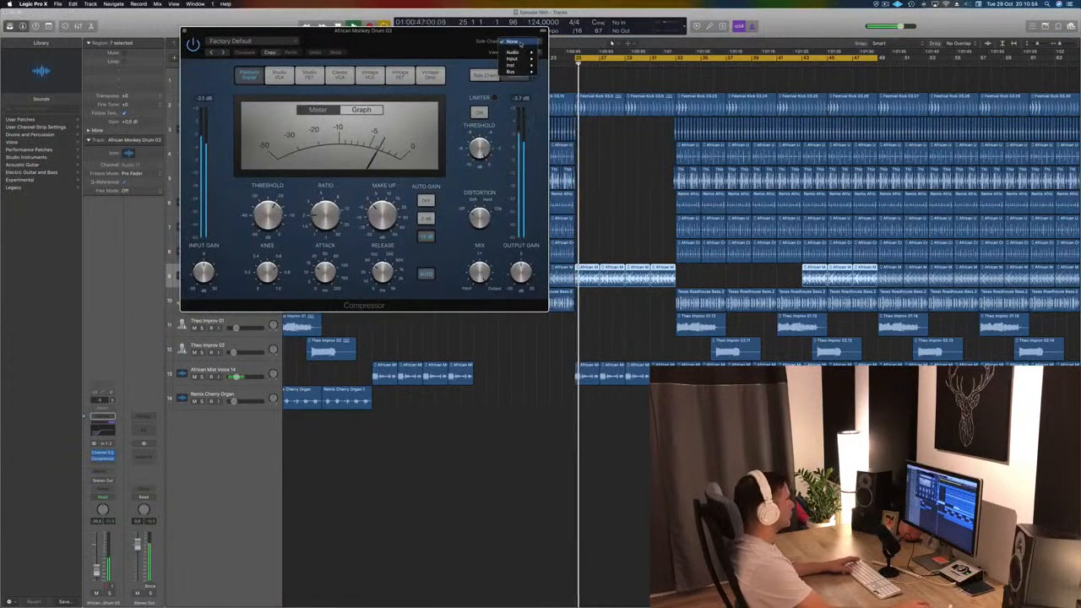
mouse_move(519, 72)
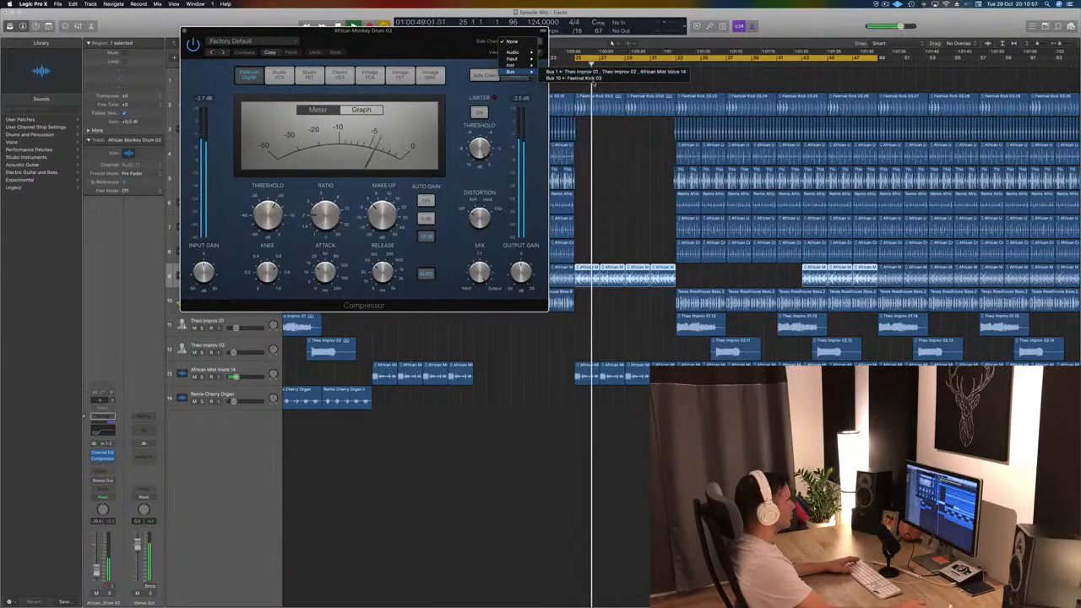
left_click_drag(333, 44, 481, 54)
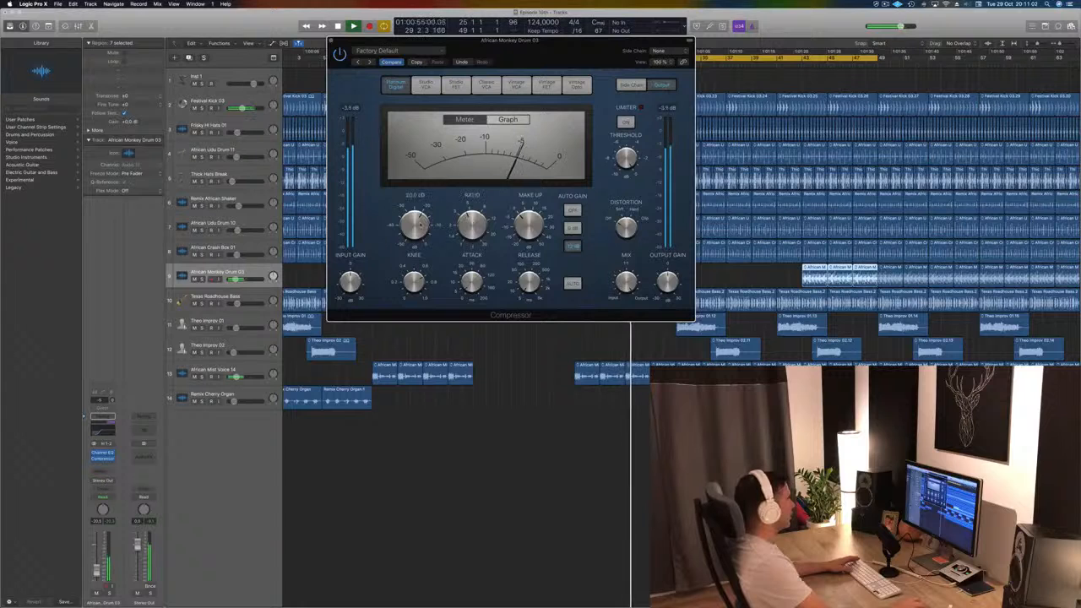
left_click(658, 51)
mouse_move(658, 81)
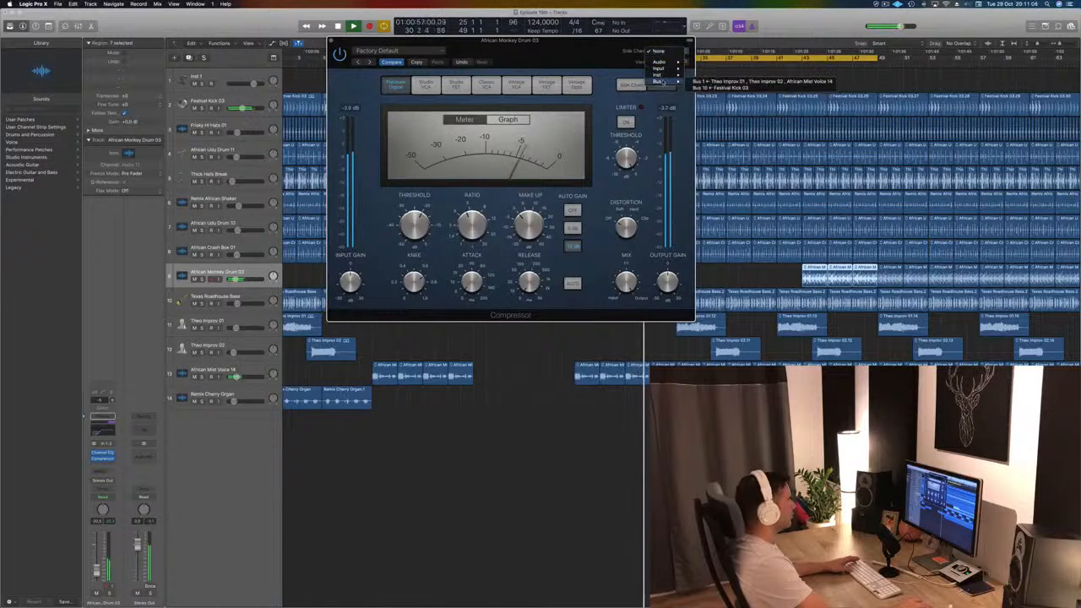
left_click(705, 87)
left_click_drag(558, 53, 630, 65)
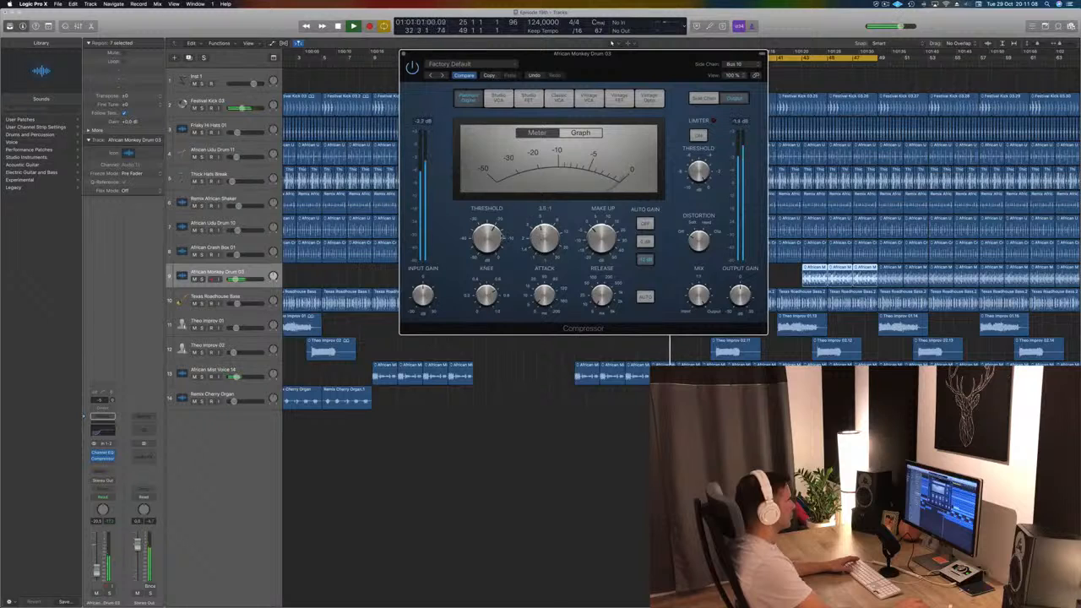
key("space")
key("space")
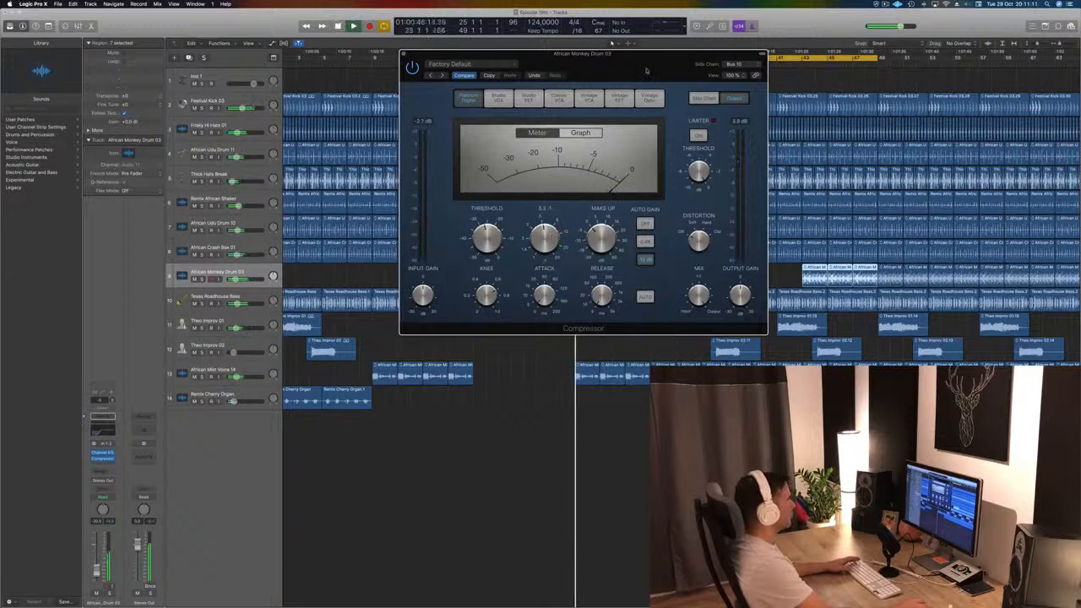
Turn on the Compressor's limiter, replay the section, and lower the African Monkey Drum 03 track volume slightly
left_click_drag(615, 70, 509, 110)
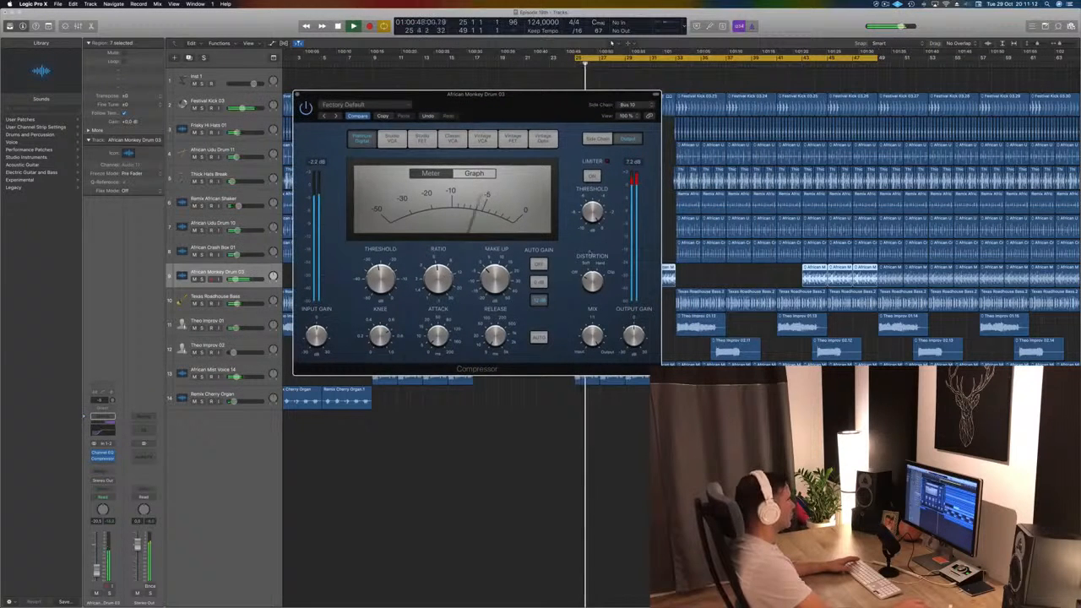
left_click(592, 176)
key("space")
key("space")
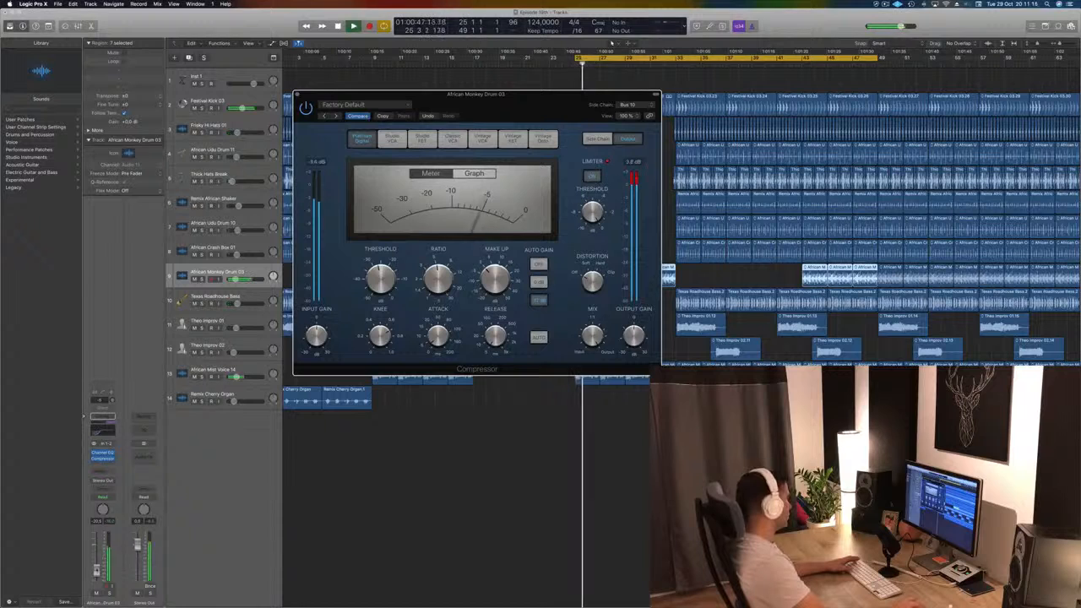
left_click_drag(97, 570, 97, 575)
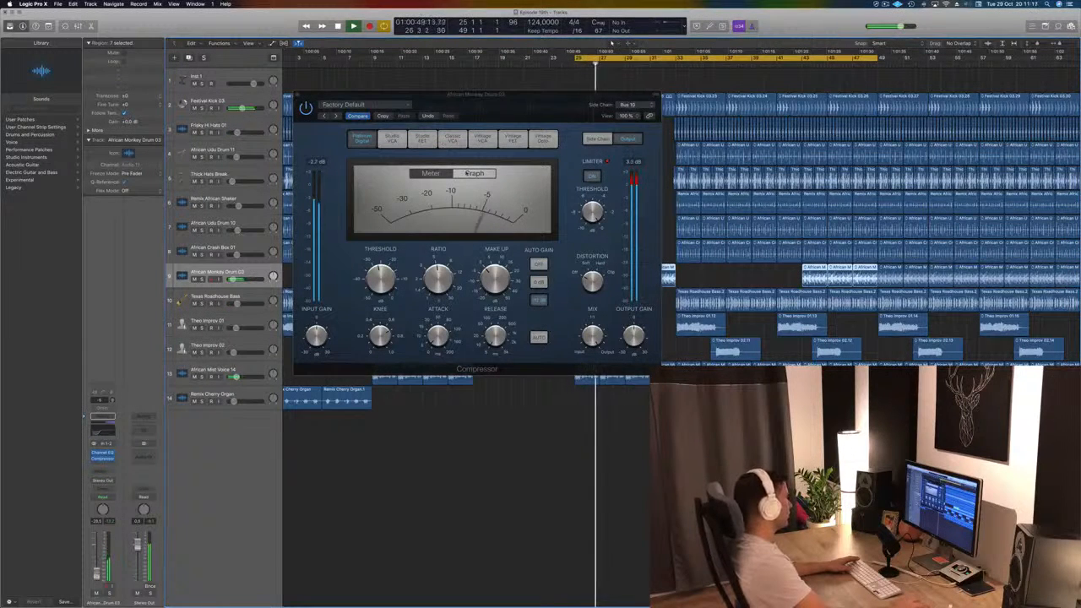
Show the Compressor's gain reduction as a graph, adjust the threshold and ratio by ear, and close the plug-in window
left_click(466, 173)
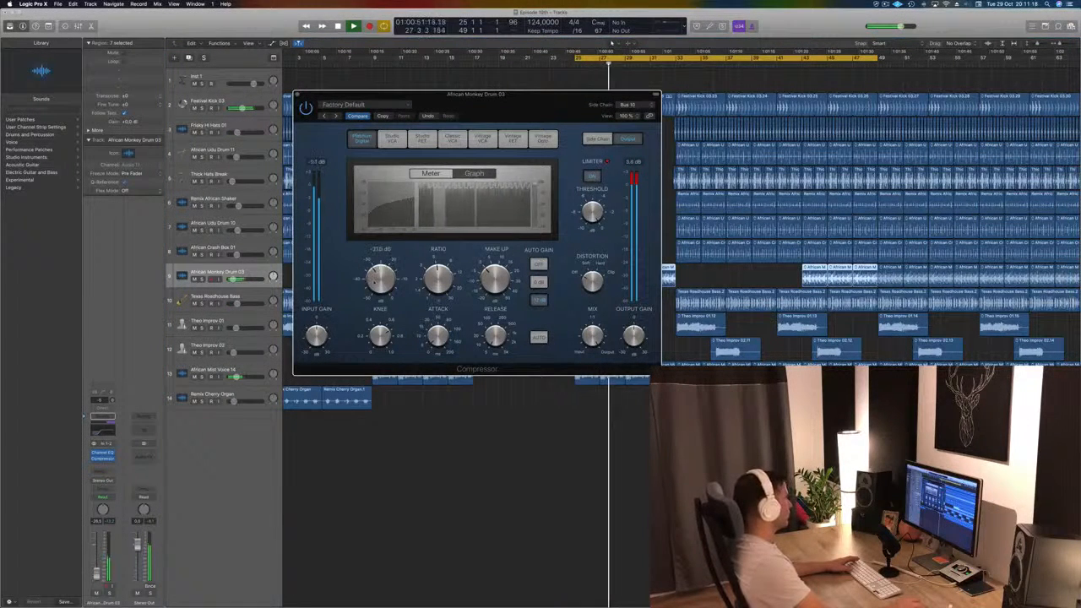
left_click_drag(431, 278, 431, 285)
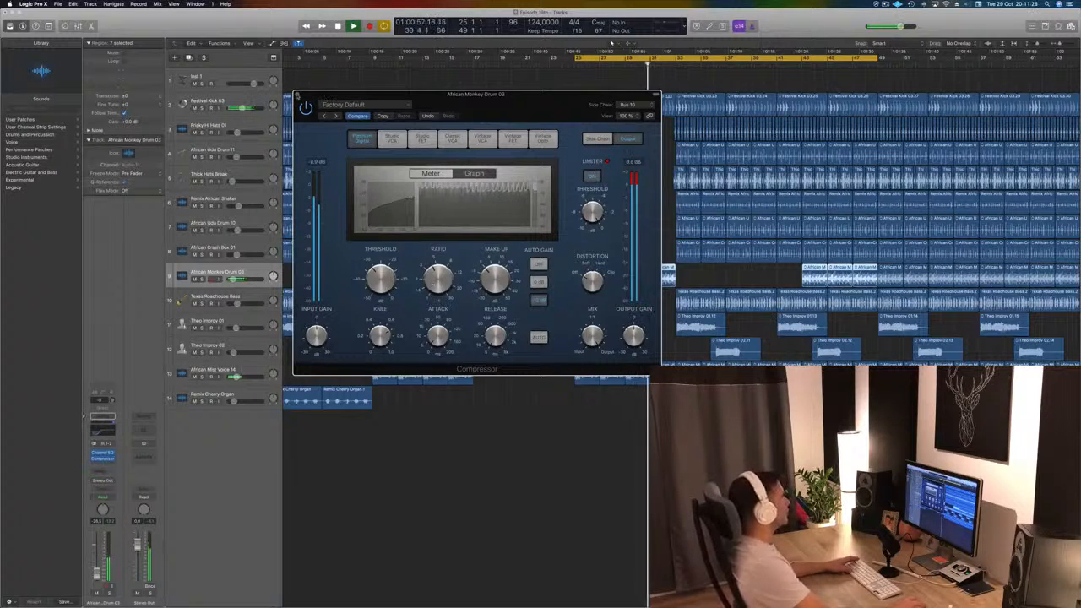
left_click(297, 93)
key("Return")
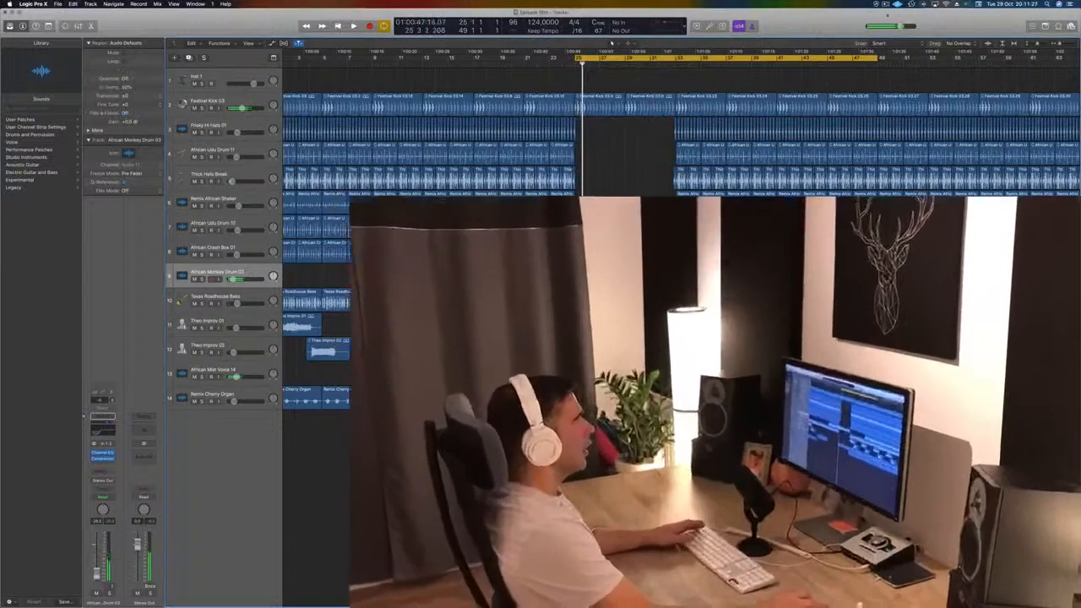
left_click(884, 4)
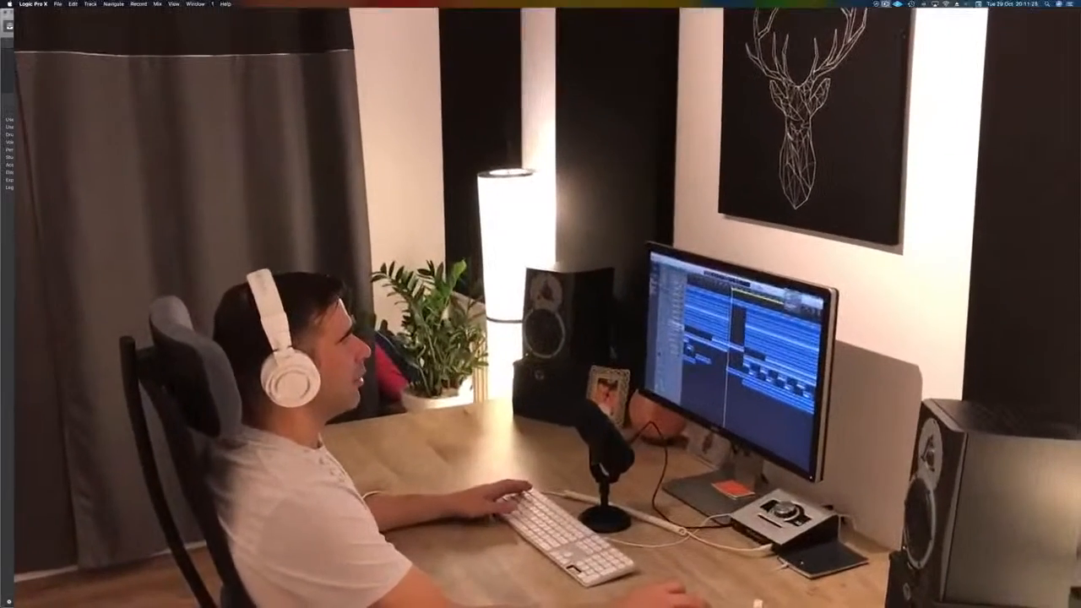